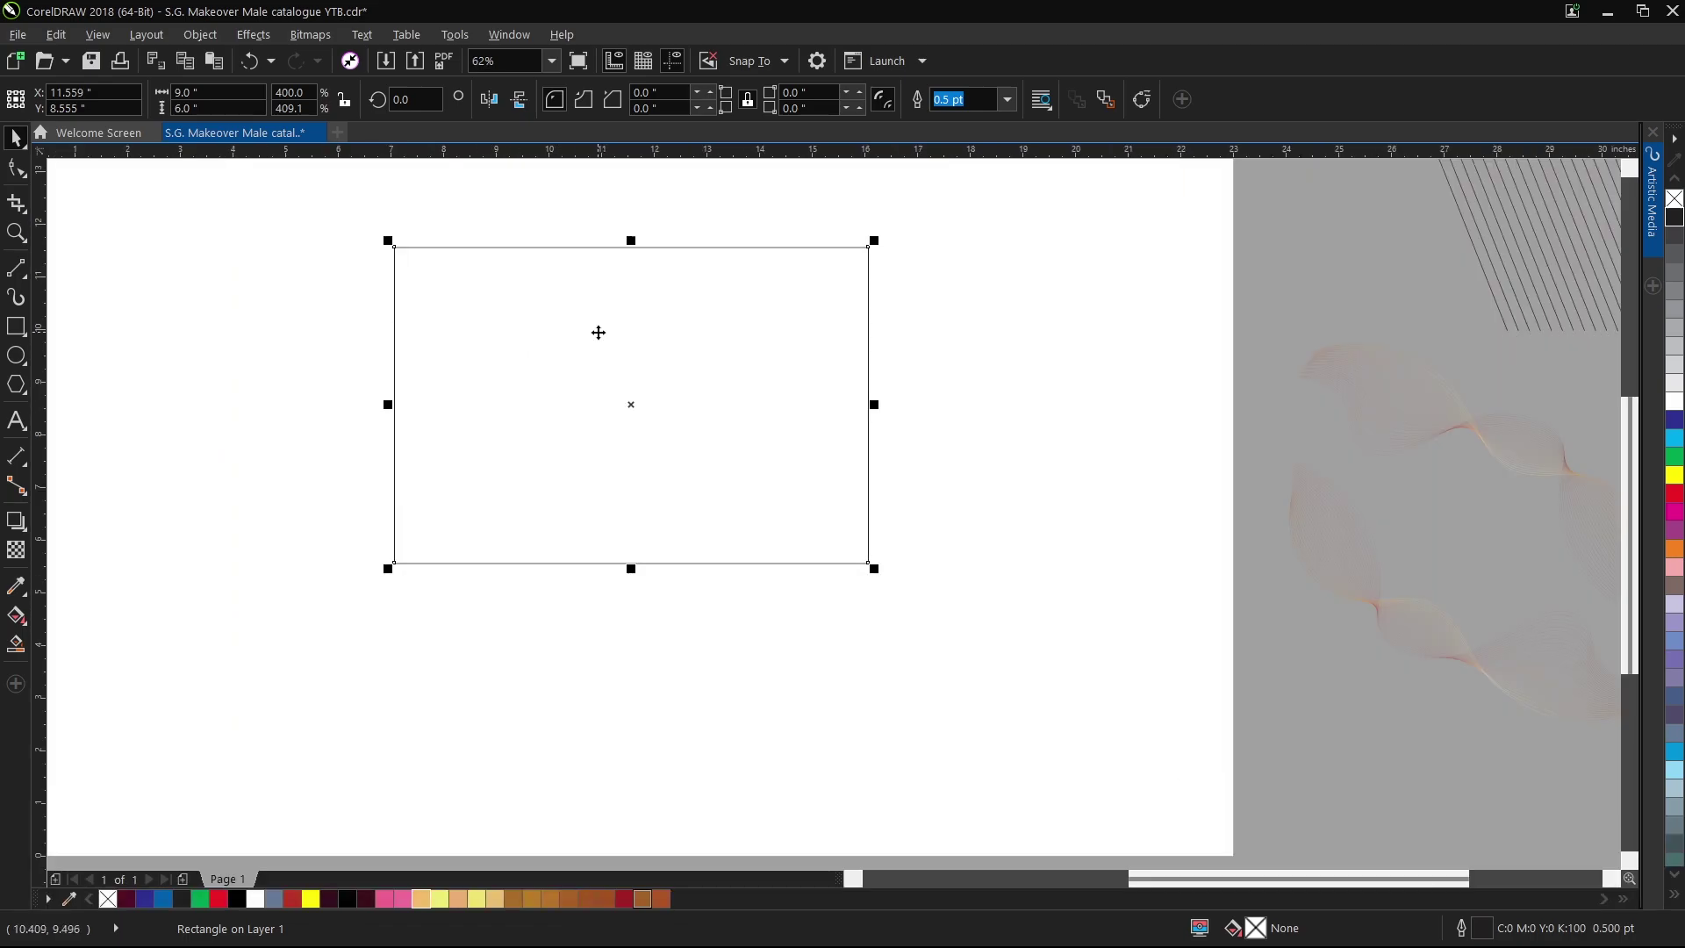
# Move the S.G. MAKEOVER title and its BEAUTY | WELLNESS | ACADEMY tagline into the rectangle's upper-left corner.
pyautogui.scroll(-1, 734, 405)
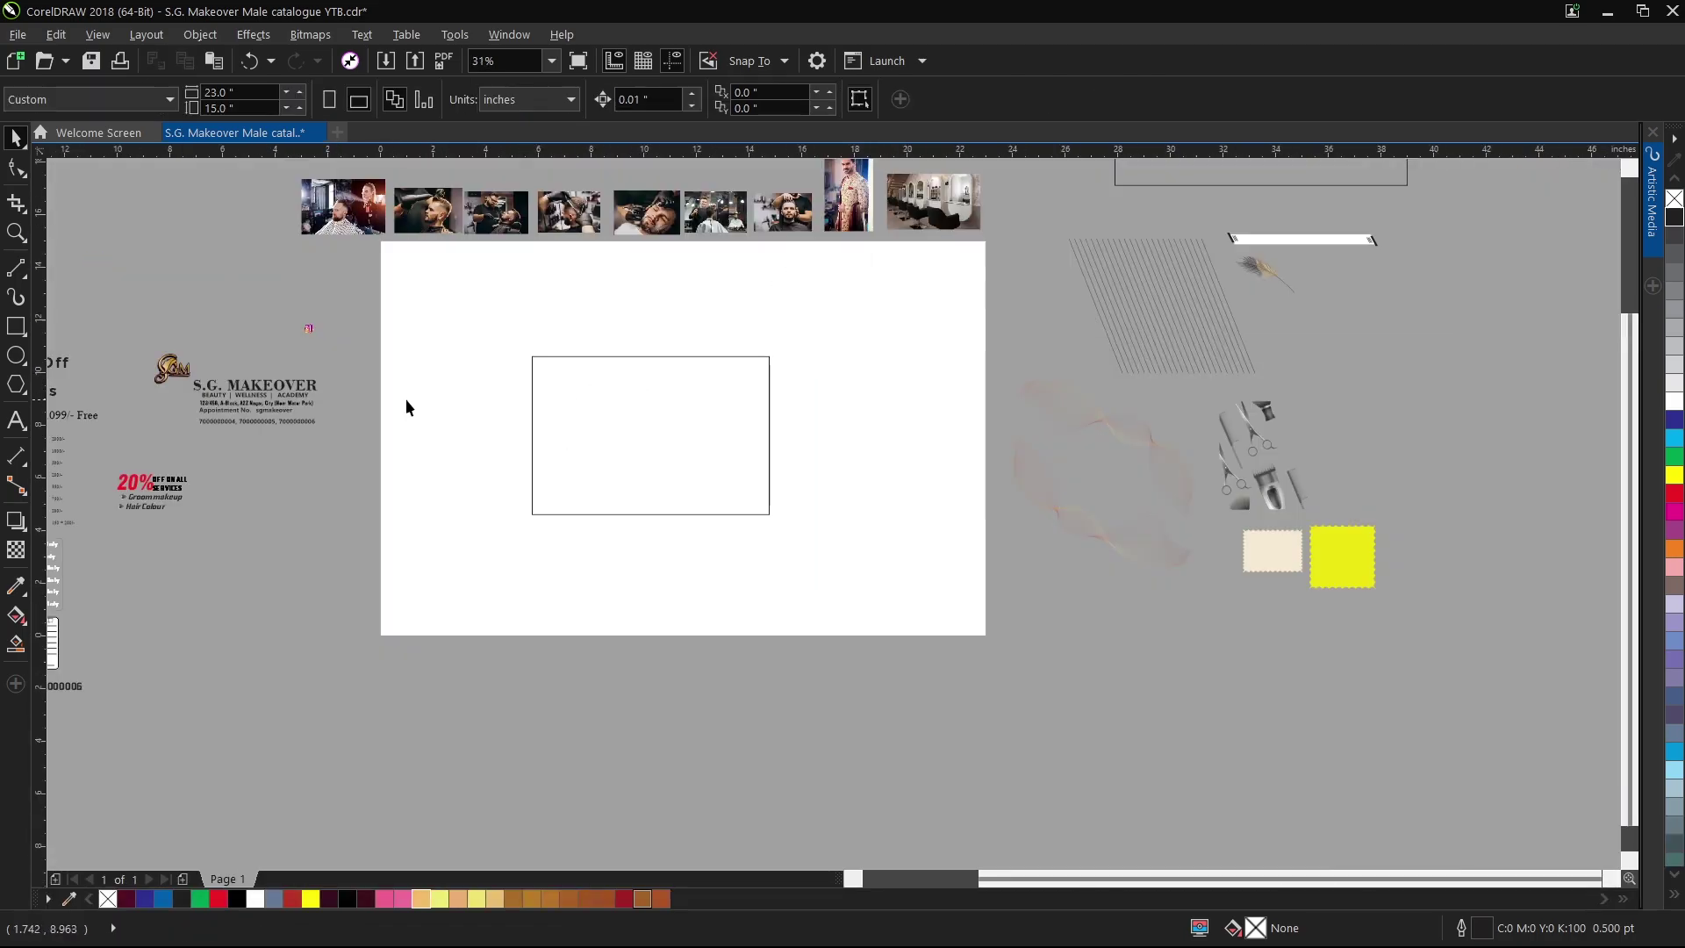
pyautogui.scroll(1, 296, 391)
pyautogui.moveTo(277, 382)
pyautogui.mouseDown()
pyautogui.moveTo(893, 379)
pyautogui.moveTo(966, 348)
pyautogui.mouseUp()
pyautogui.scroll(-2, 1010, 316)
pyautogui.scroll(1, 1309, 237)
# Move the torn-edge shape onto the rectangle and align it with the rectangle's bottom and left edges.
pyautogui.moveTo(1299, 231)
pyautogui.mouseDown()
pyautogui.moveTo(738, 683)
pyautogui.moveTo(714, 583)
pyautogui.moveTo(782, 500)
pyautogui.mouseUp()
pyautogui.keyDown('shift'); pyautogui.click(782, 500); pyautogui.keyUp('shift')
pyautogui.hotkey('shift', 'b')
pyautogui.hotkey('shift', 'l')
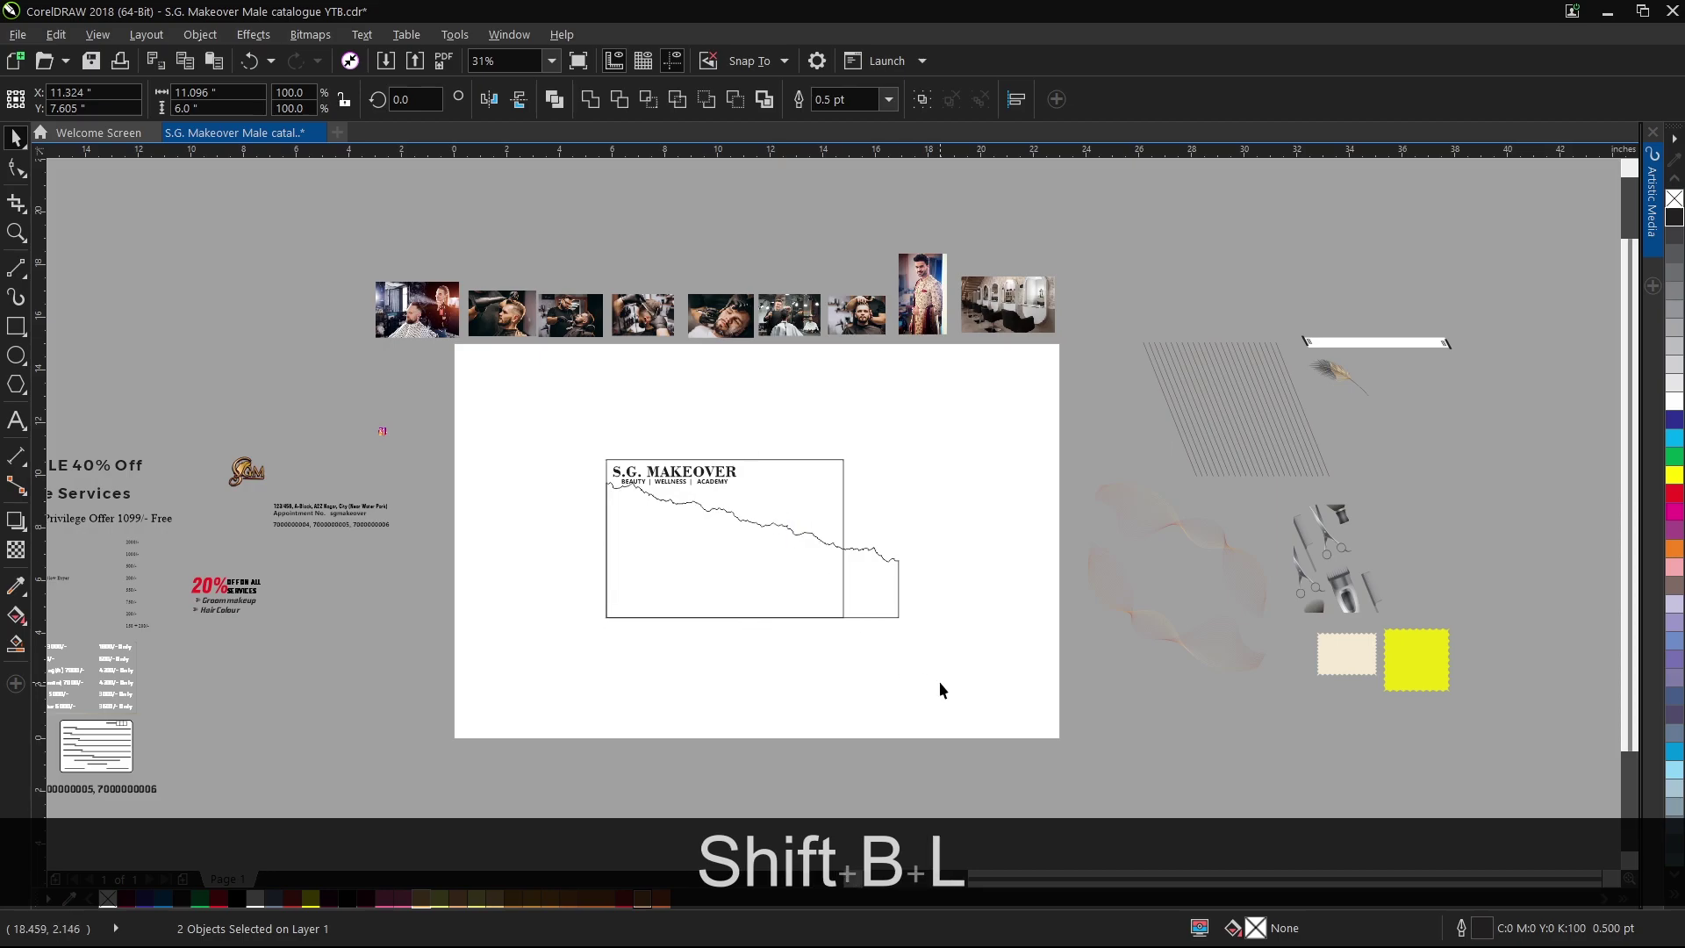
pyautogui.click(939, 690)
# Scale the torn-edge shape proportionally to 9 inches wide, matching the rectangle's width.
pyautogui.scroll(1, 899, 588)
pyautogui.click(898, 576)
pyautogui.moveTo(907, 360); pyautogui.dragTo(793, 379)
pyautogui.scroll(1, 314, 217)
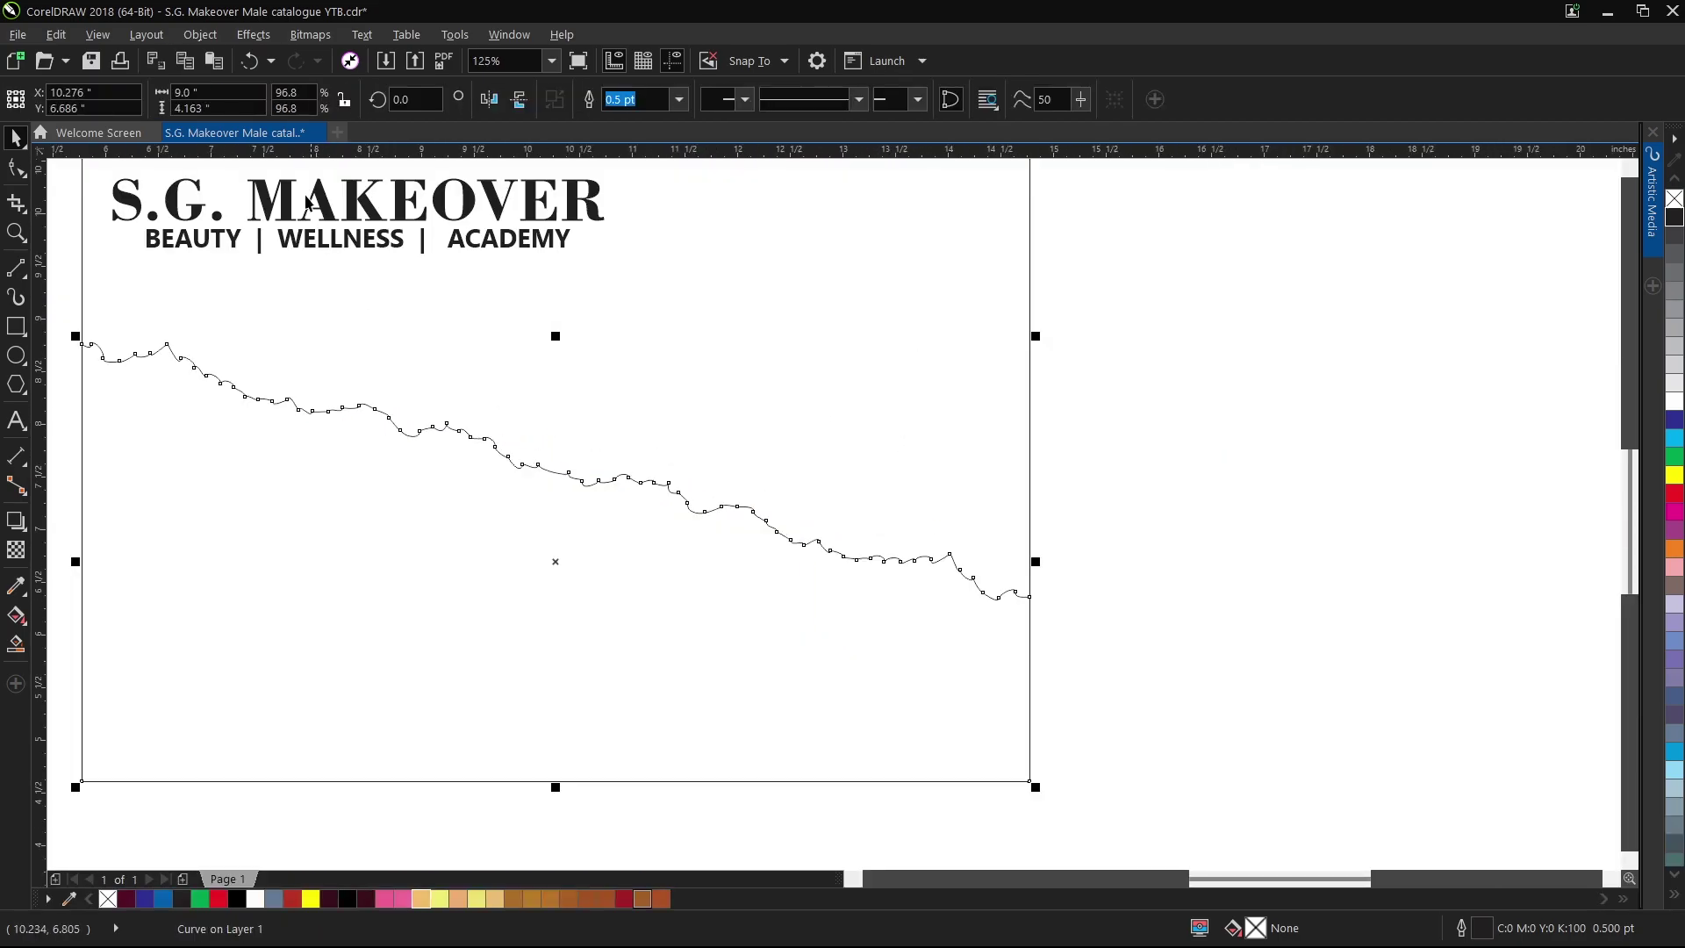
# Copy and paste the torn-edge shape, offset the copy slightly downward, and fill it with C74 M69 Y65 K90 black.
pyautogui.click(55, 34)
pyautogui.click(98, 176)
pyautogui.click(55, 34)
pyautogui.click(92, 201)
pyautogui.moveTo(542, 558); pyautogui.dragTo(555, 593)
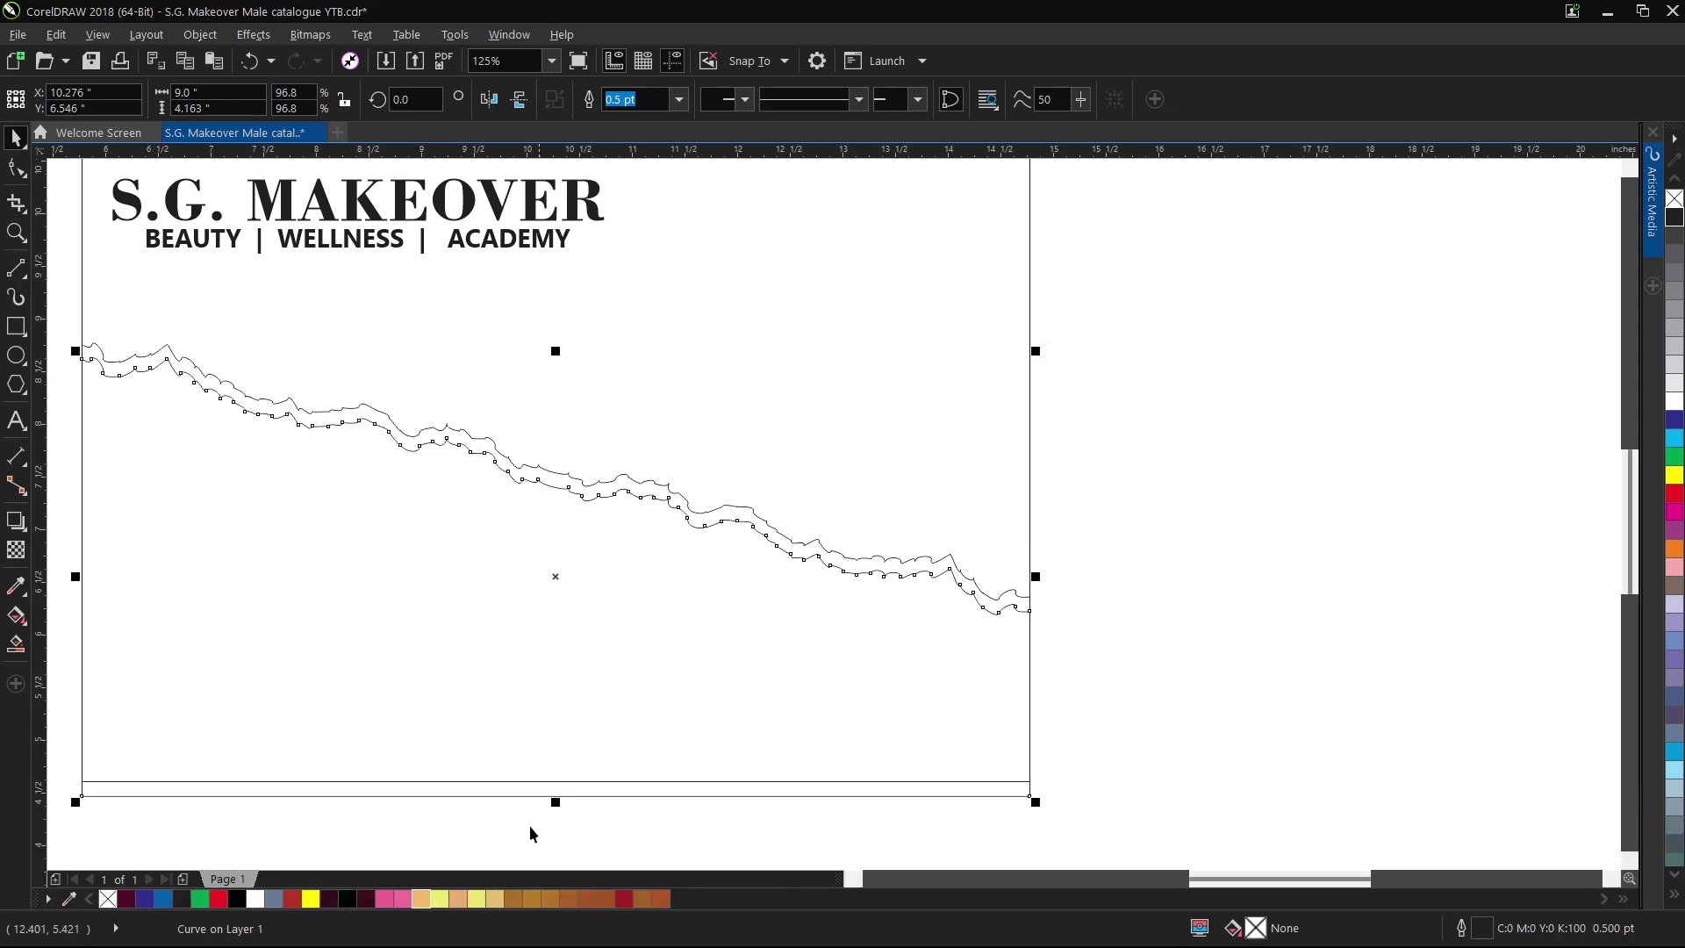
pyautogui.click(365, 900)
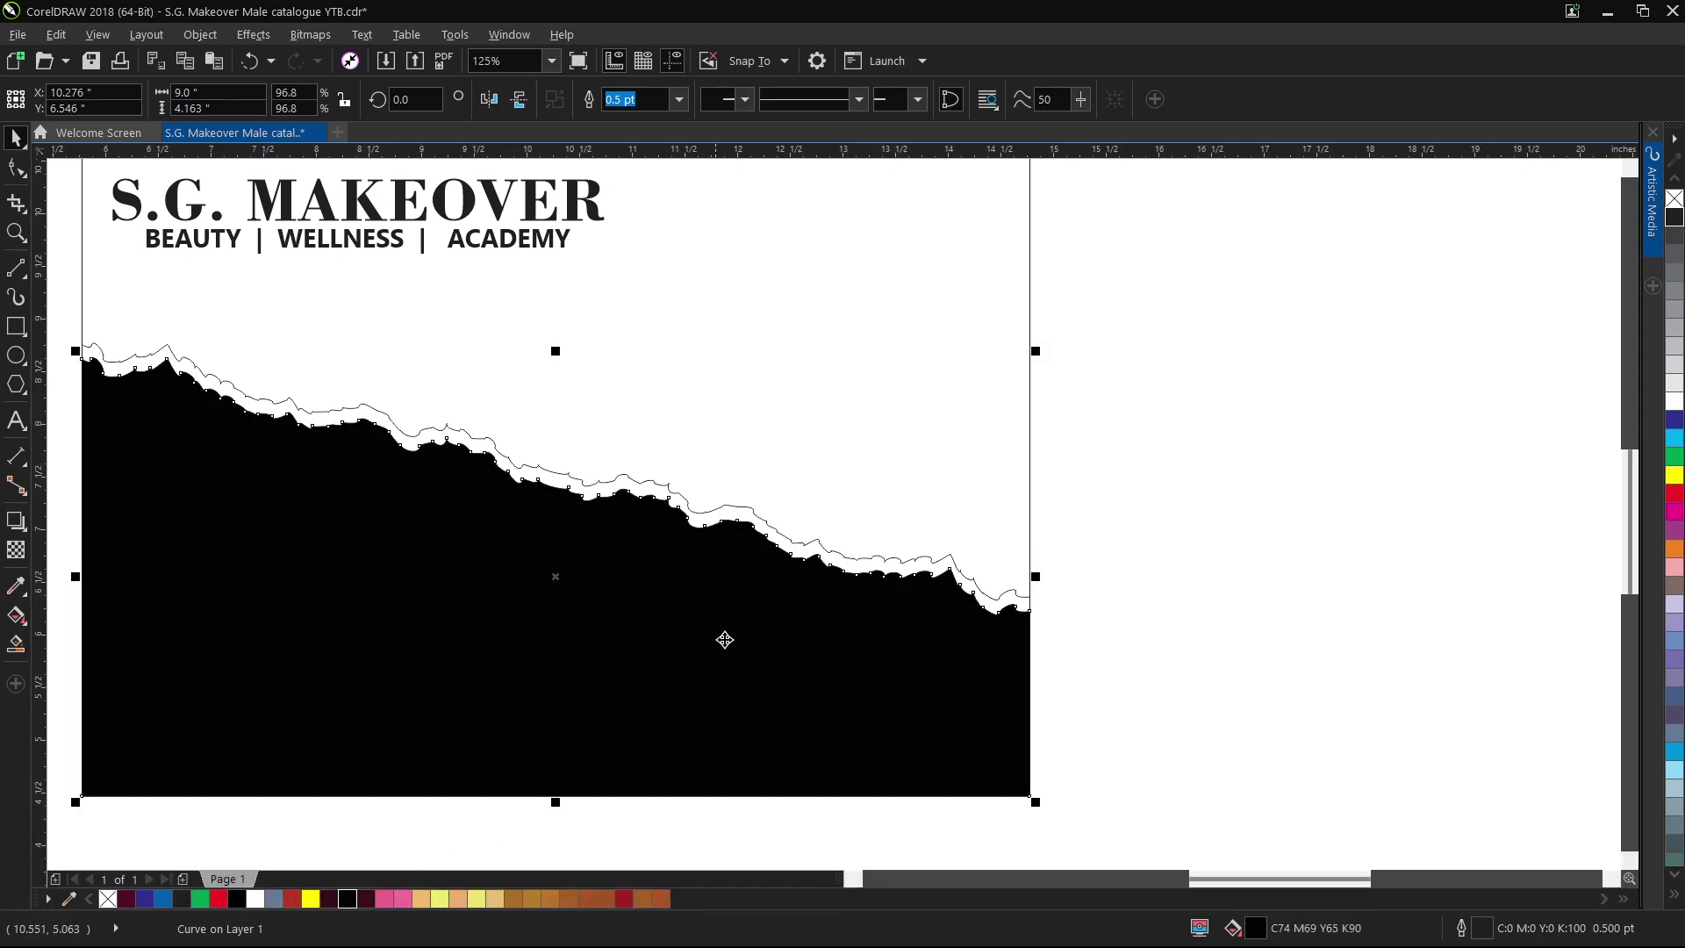
# Give the original torn-edge shape a silver fountain fill and angle the gradient along the torn edge.
pyautogui.click(735, 512)
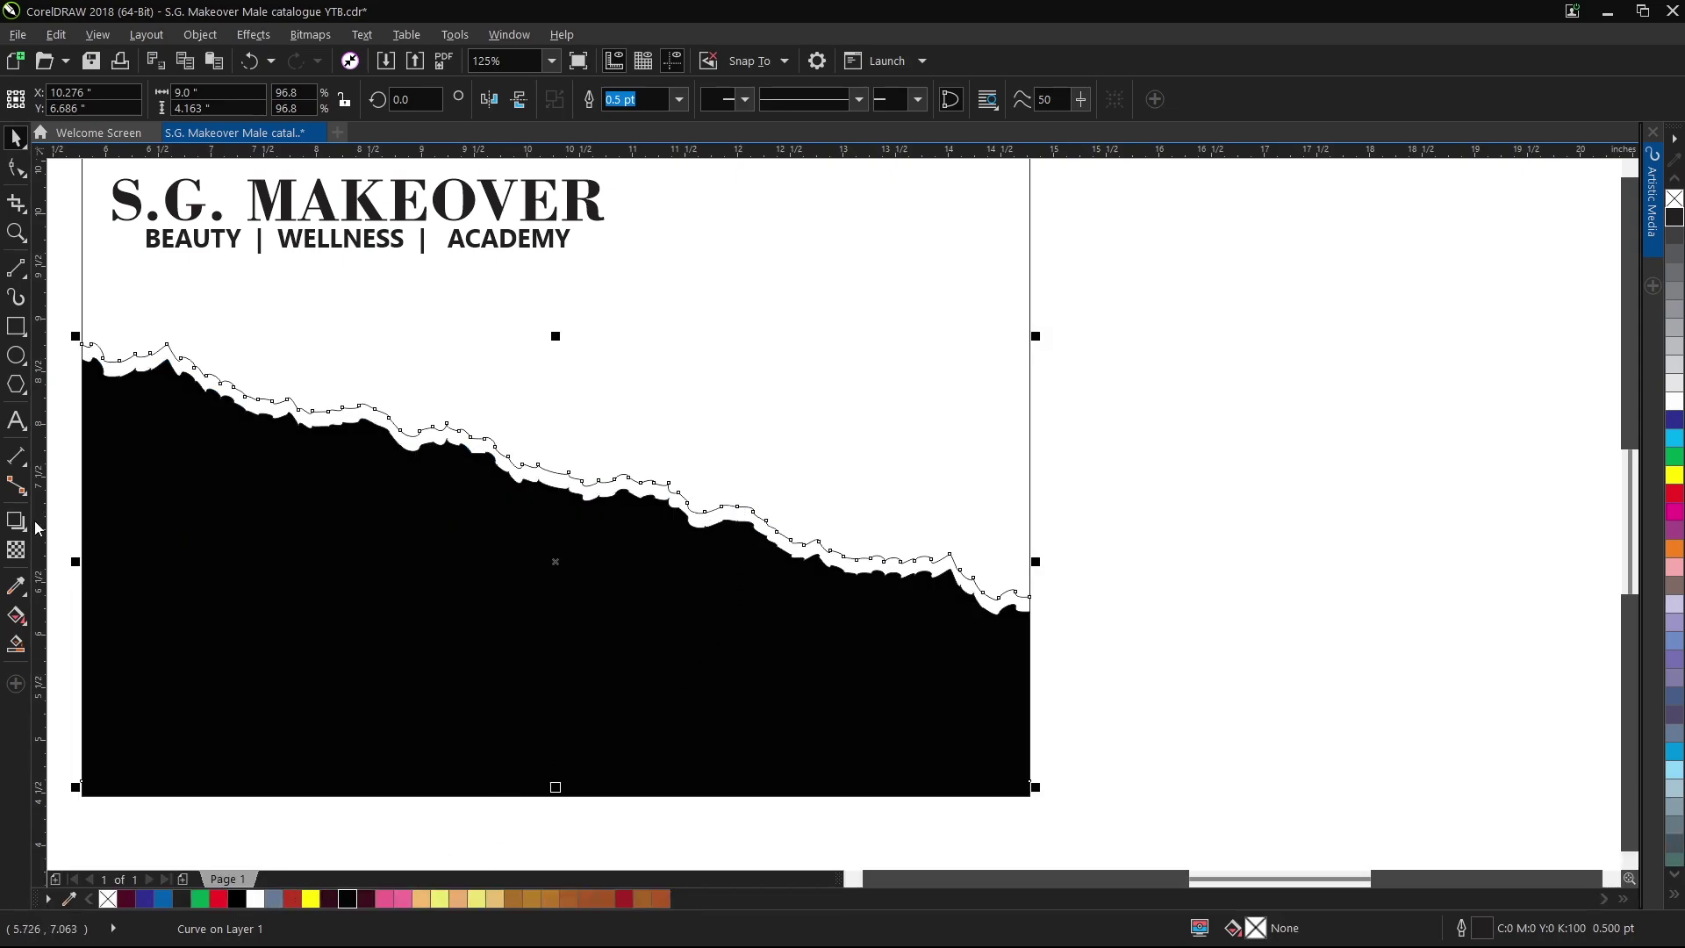
pyautogui.click(16, 615)
pyautogui.click(72, 99)
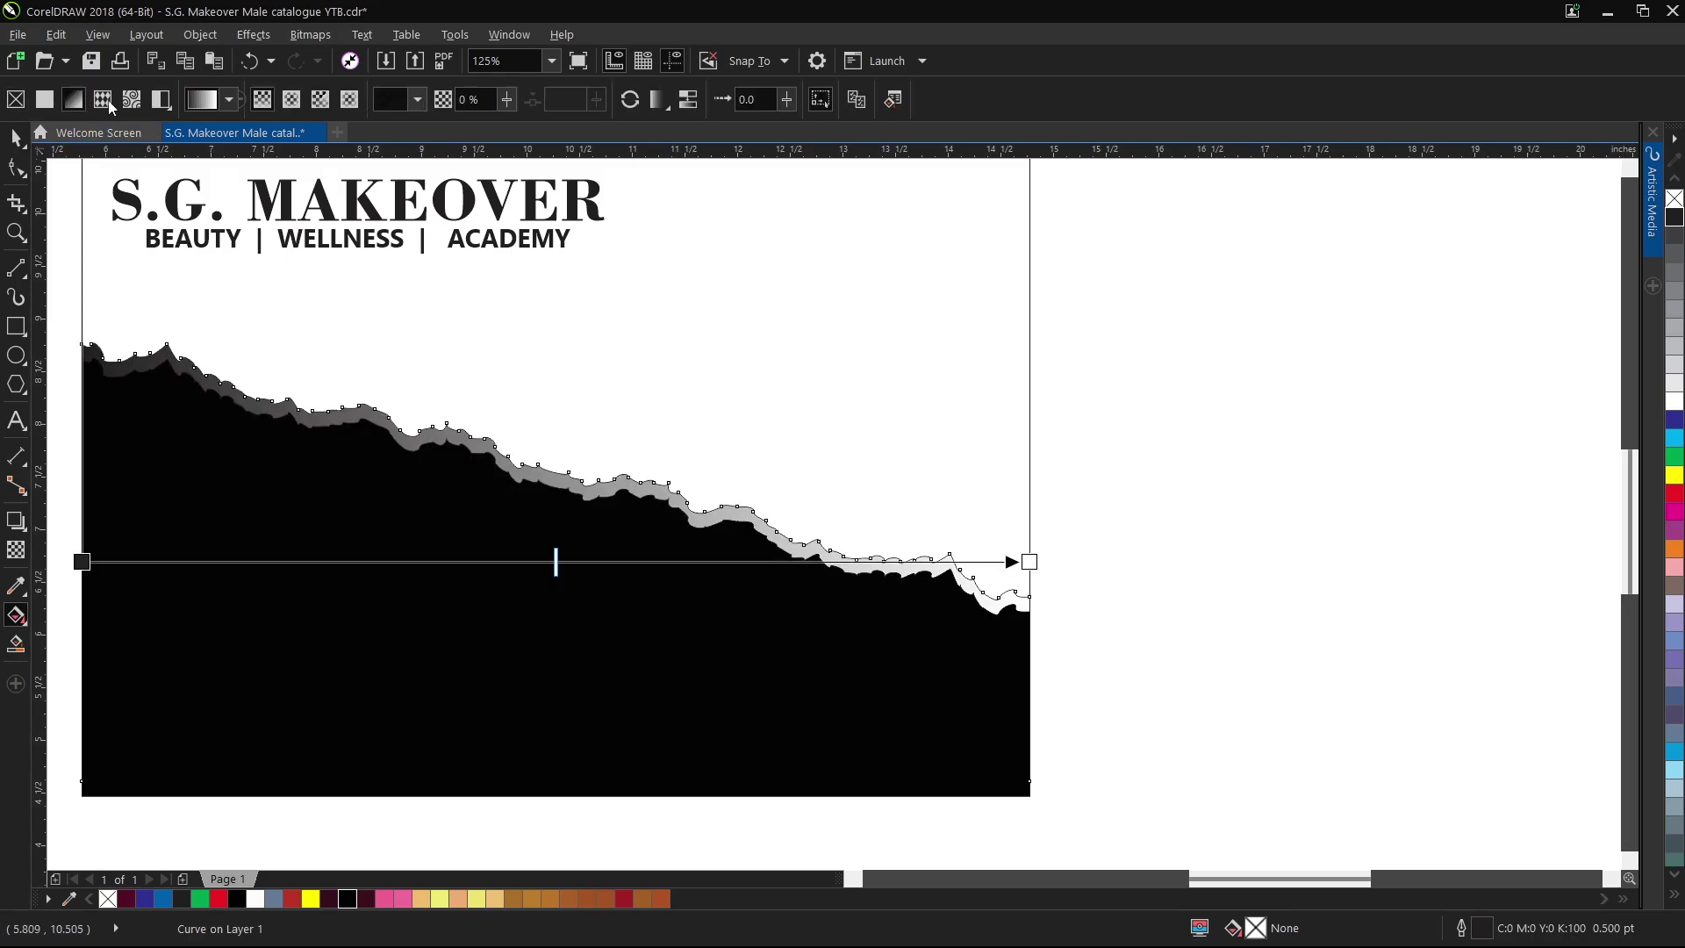
pyautogui.click(230, 100)
pyautogui.click(313, 214)
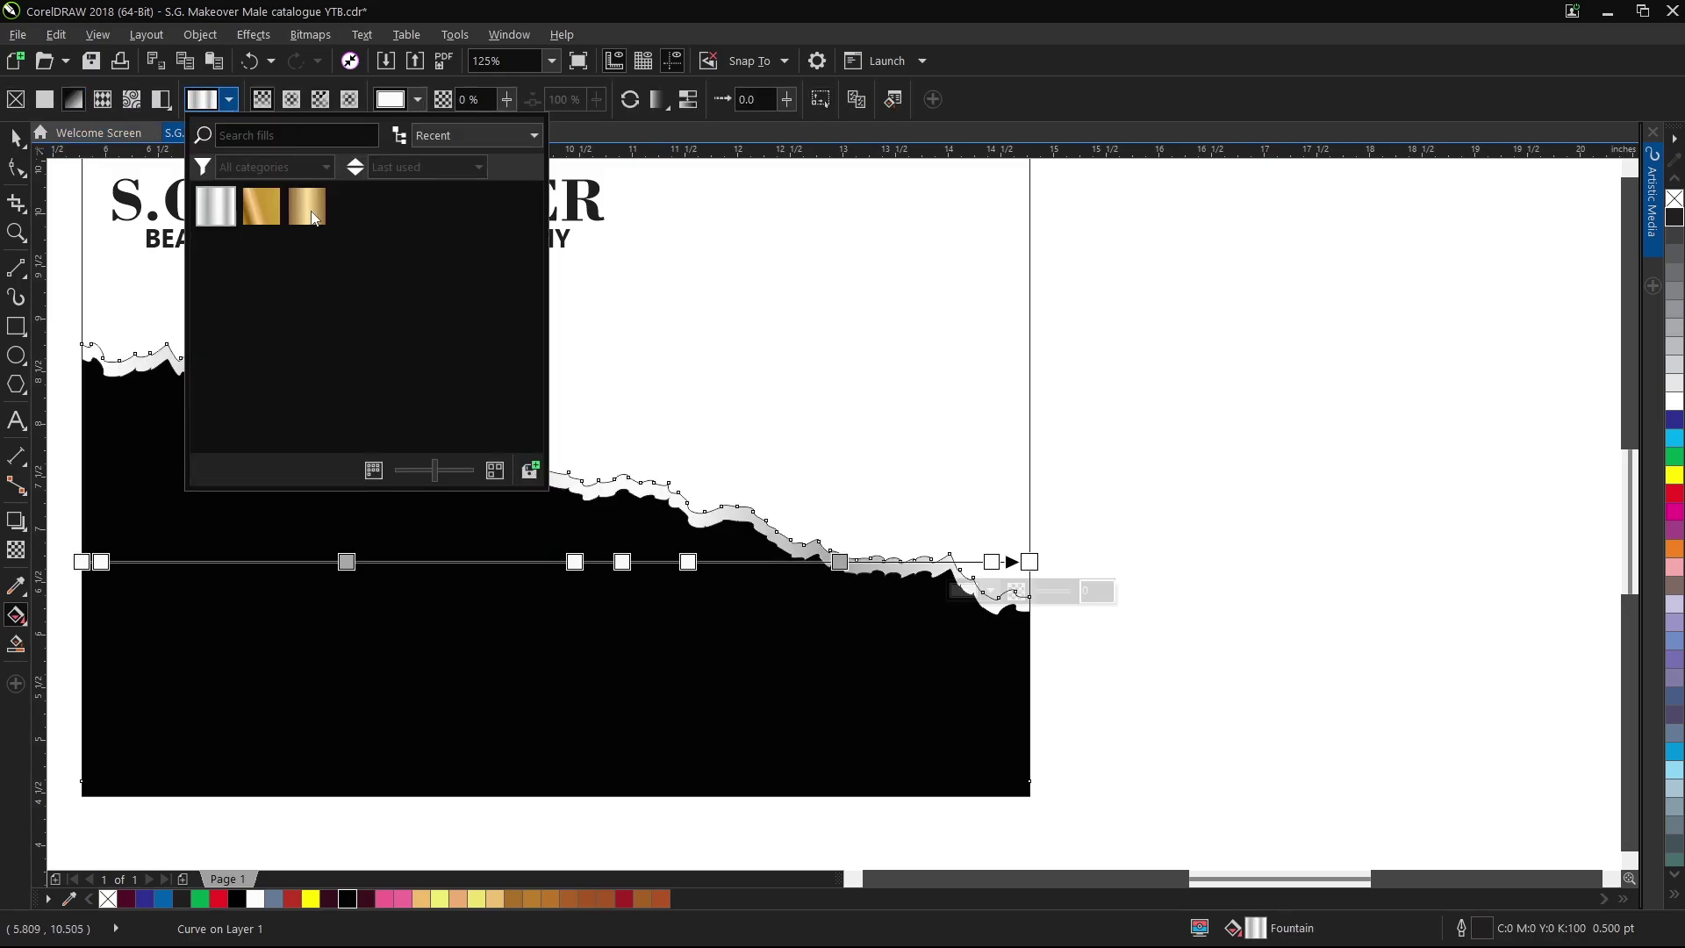
pyautogui.click(85, 557)
pyautogui.moveTo(82, 561); pyautogui.dragTo(81, 344)
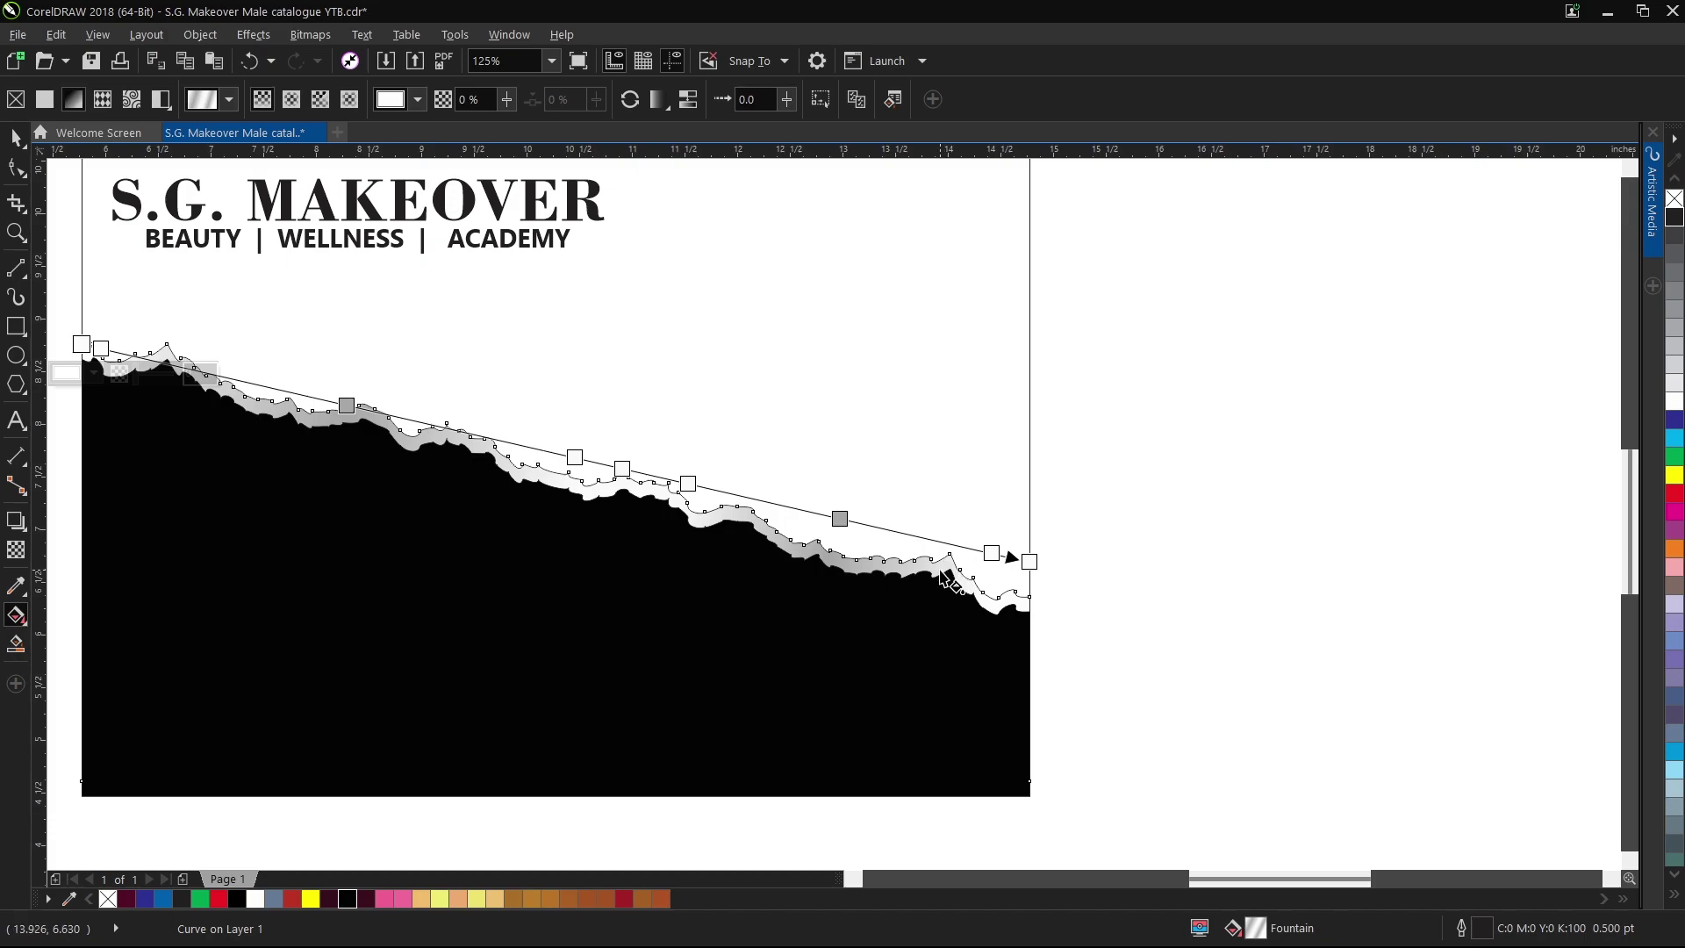
pyautogui.moveTo(1029, 560); pyautogui.dragTo(1029, 607)
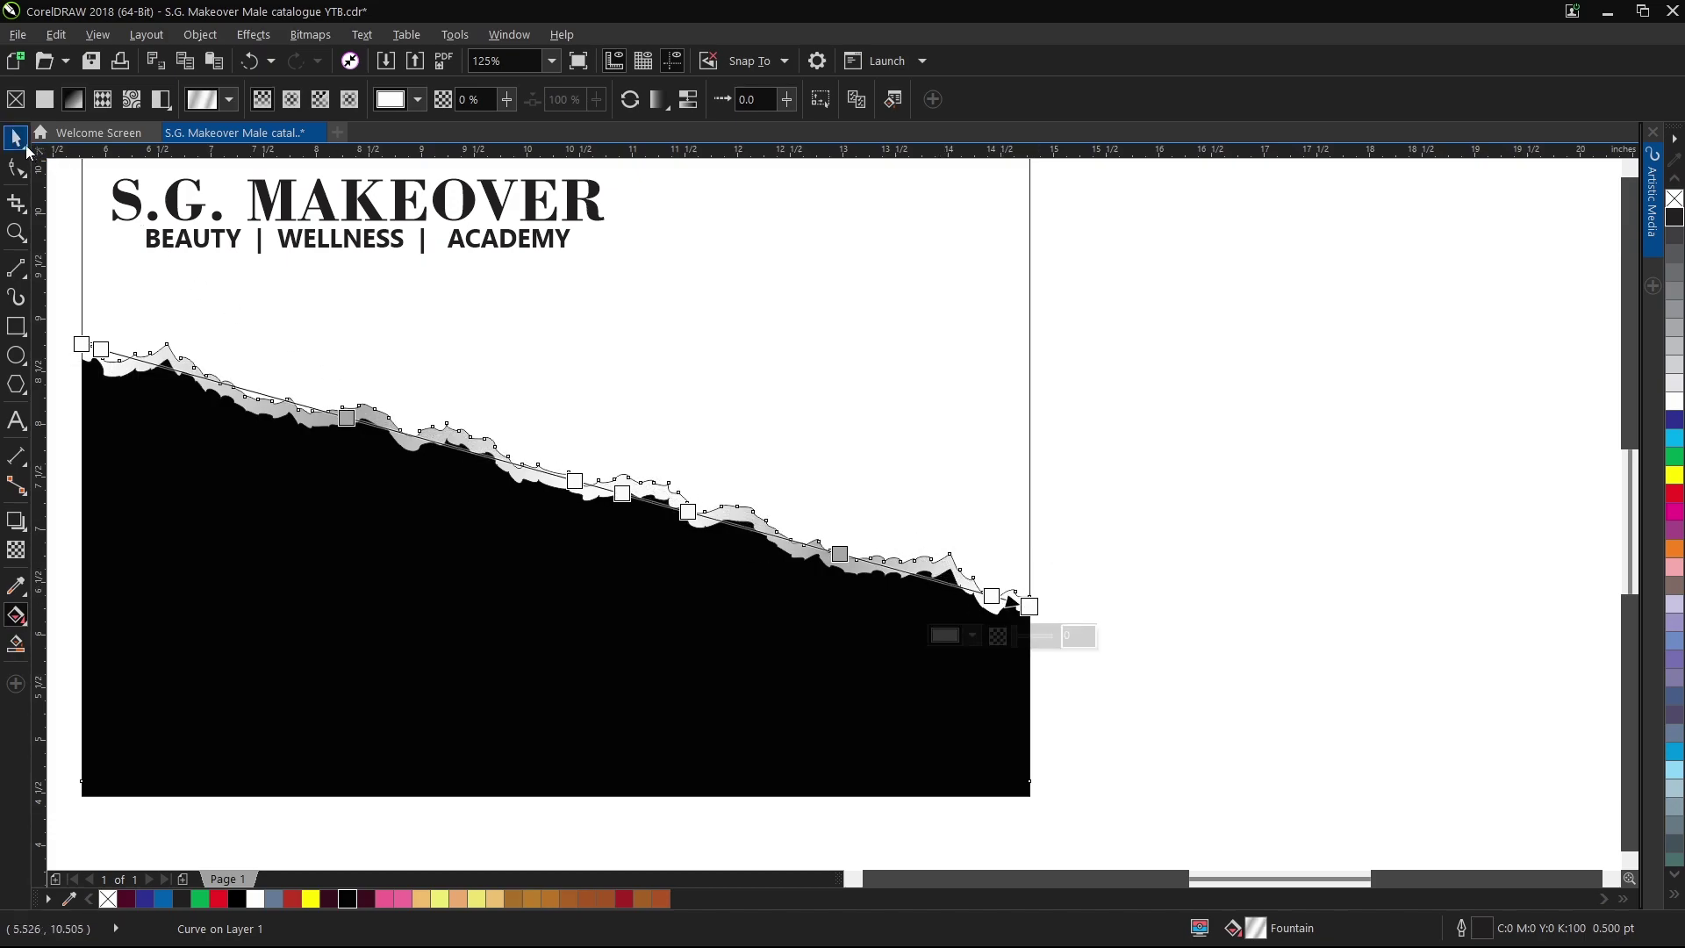
# Remove the outlines from both the silver and the black torn-edge shapes.
pyautogui.click(19, 137)
pyautogui.keyDown('shift'); pyautogui.click(921, 597); pyautogui.keyUp('shift')
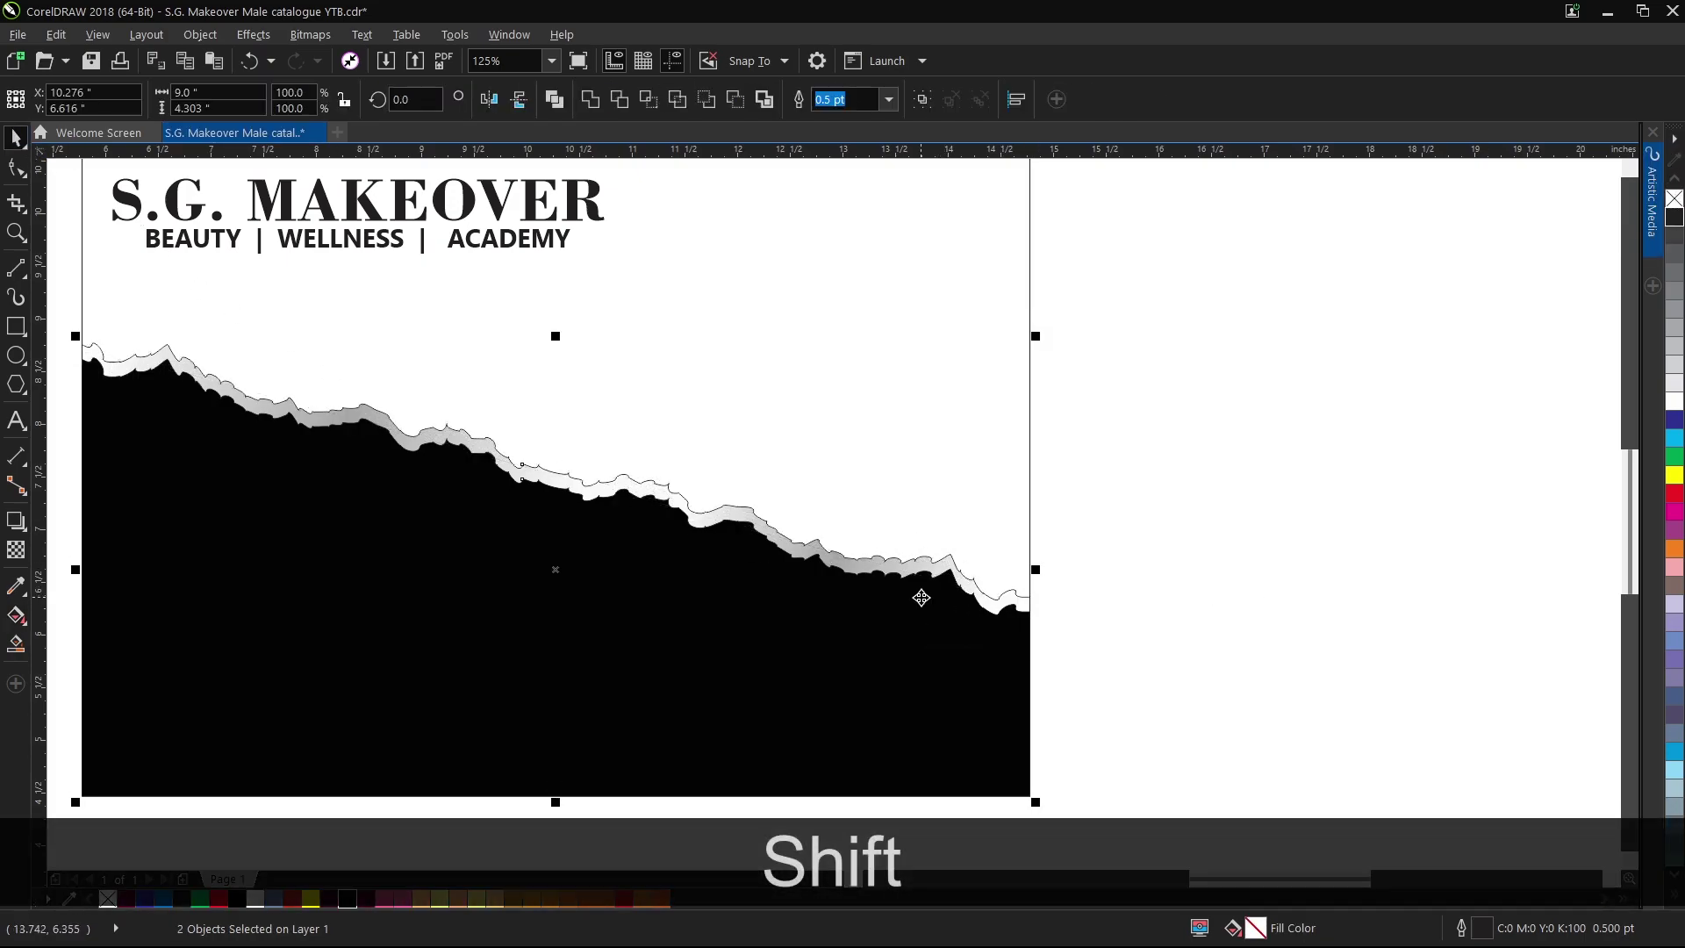
pyautogui.rightClick(1675, 198)
pyautogui.click(1287, 451)
pyautogui.click(992, 586)
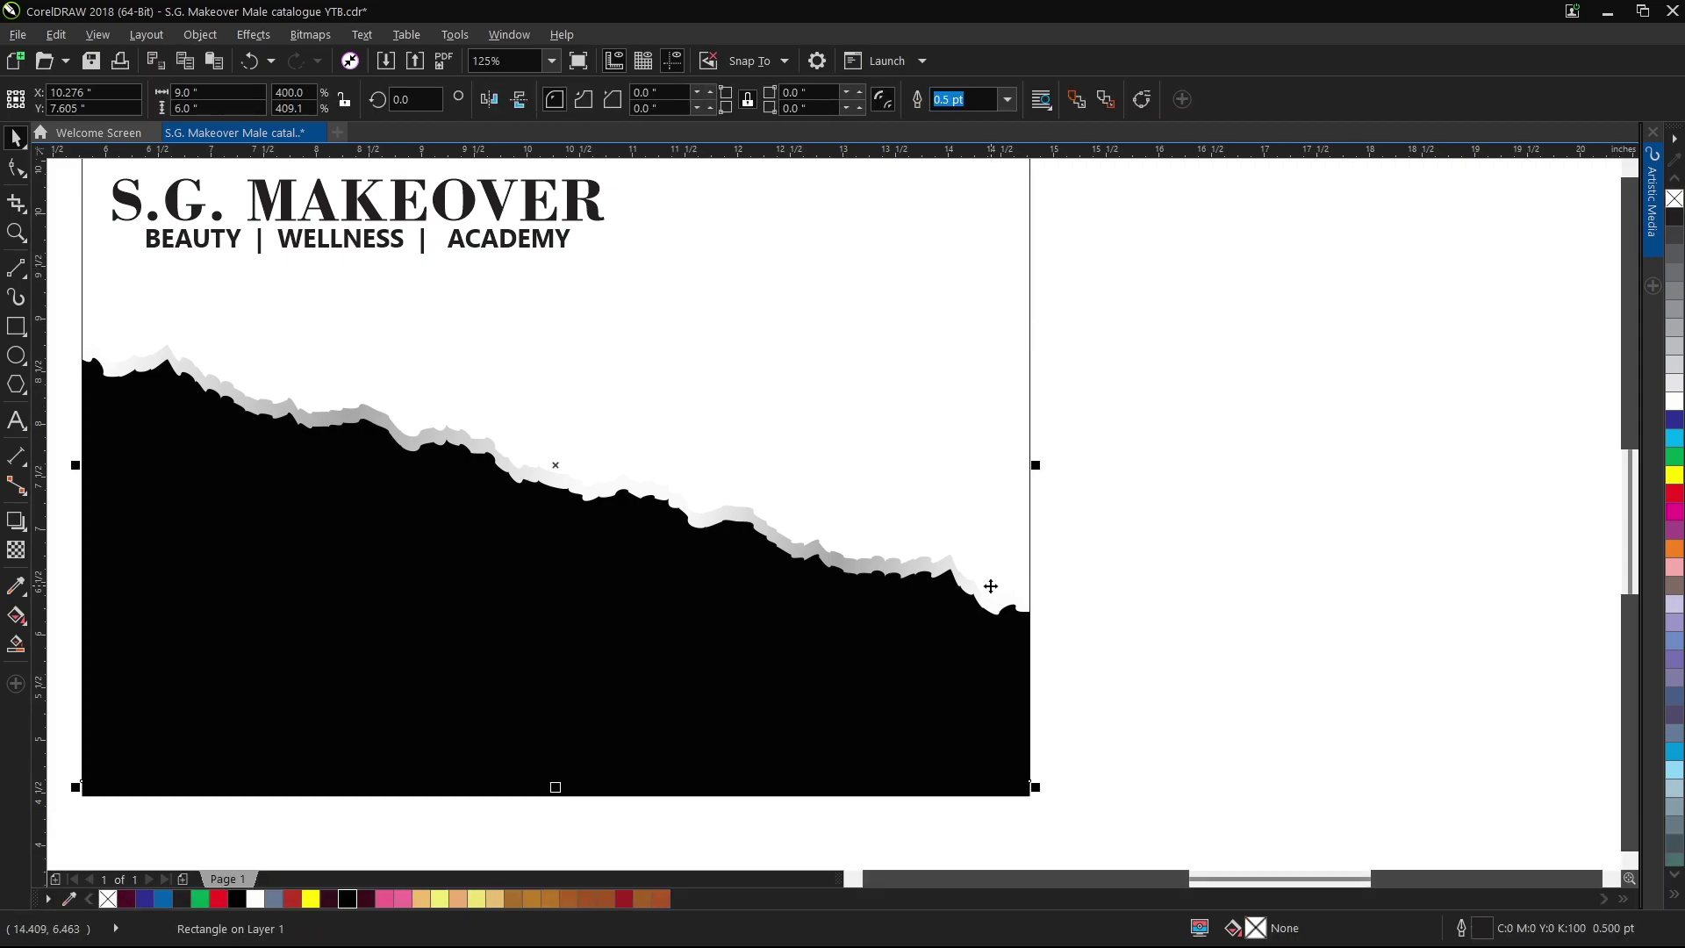
# Nudge the black torn-edge shape up 0.04 inch to narrow the silver strip.
pyautogui.click(919, 598)
pyautogui.press('Up')
pyautogui.press('Up')
pyautogui.press('Up')
pyautogui.press('Up')
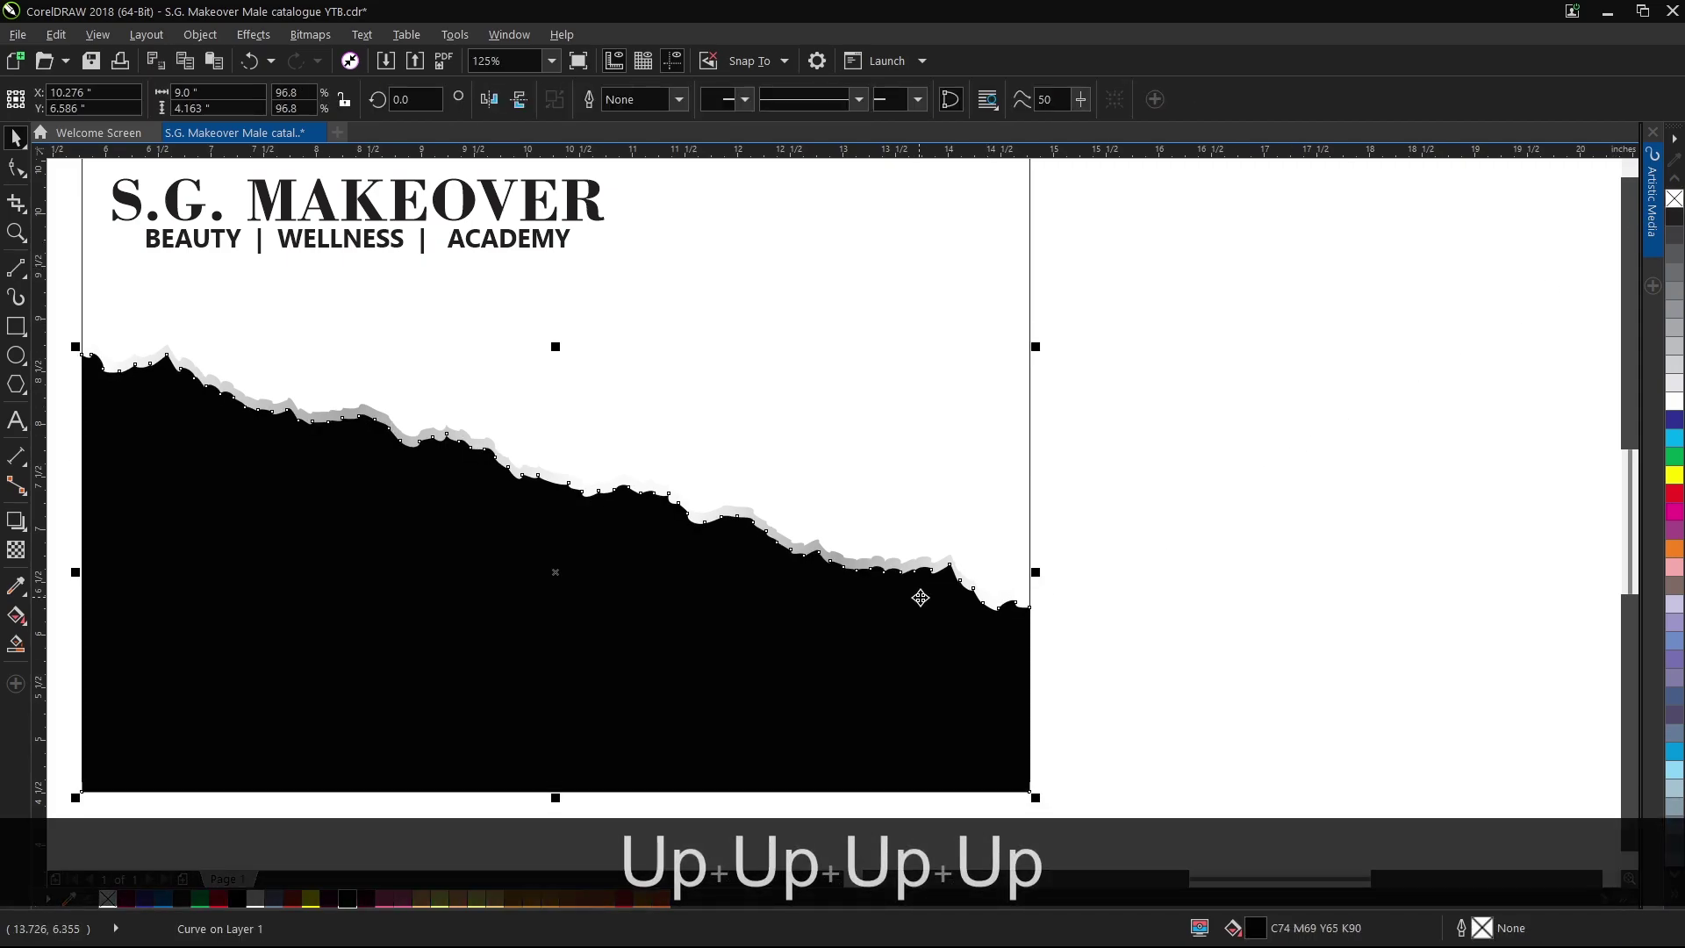
pyautogui.click(1185, 497)
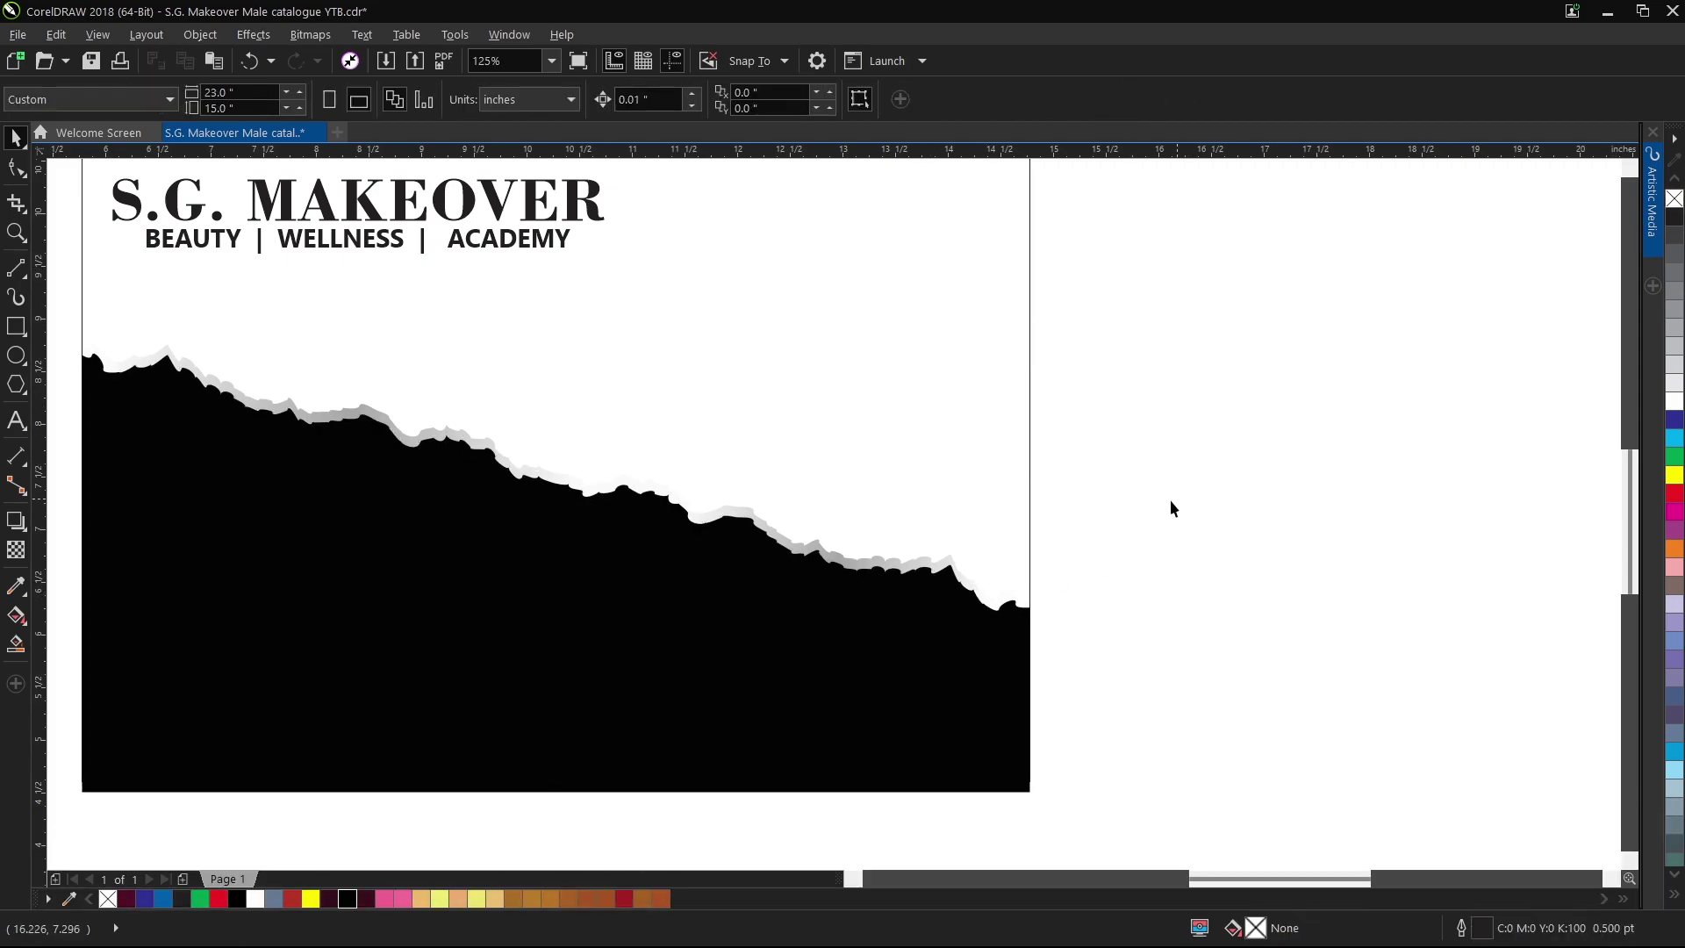
# Group the two torn-edge shapes and align the group to the rectangle's bottom and left edges.
pyautogui.scroll(-2, 1140, 504)
pyautogui.moveTo(1094, 697); pyautogui.dragTo(1154, 729)
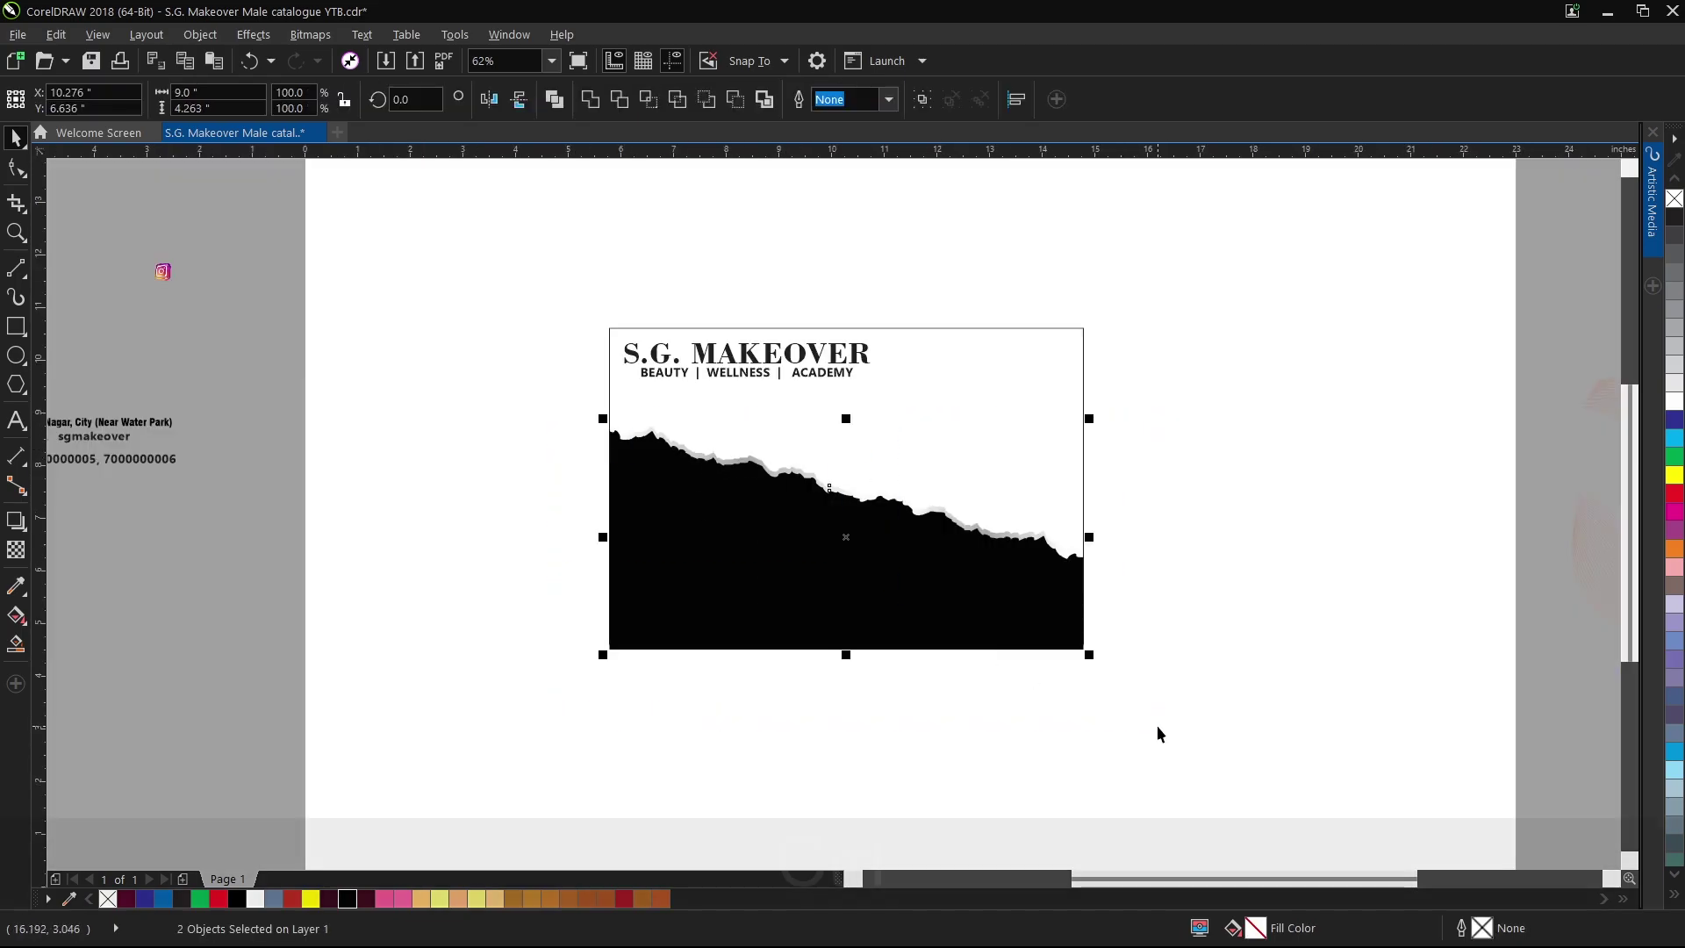
pyautogui.hotkey('ctrl', 'g')
pyautogui.hotkey('shift', 'b')
pyautogui.press('l')
pyautogui.click(1130, 398)
pyautogui.scroll(2, 1034, 379)
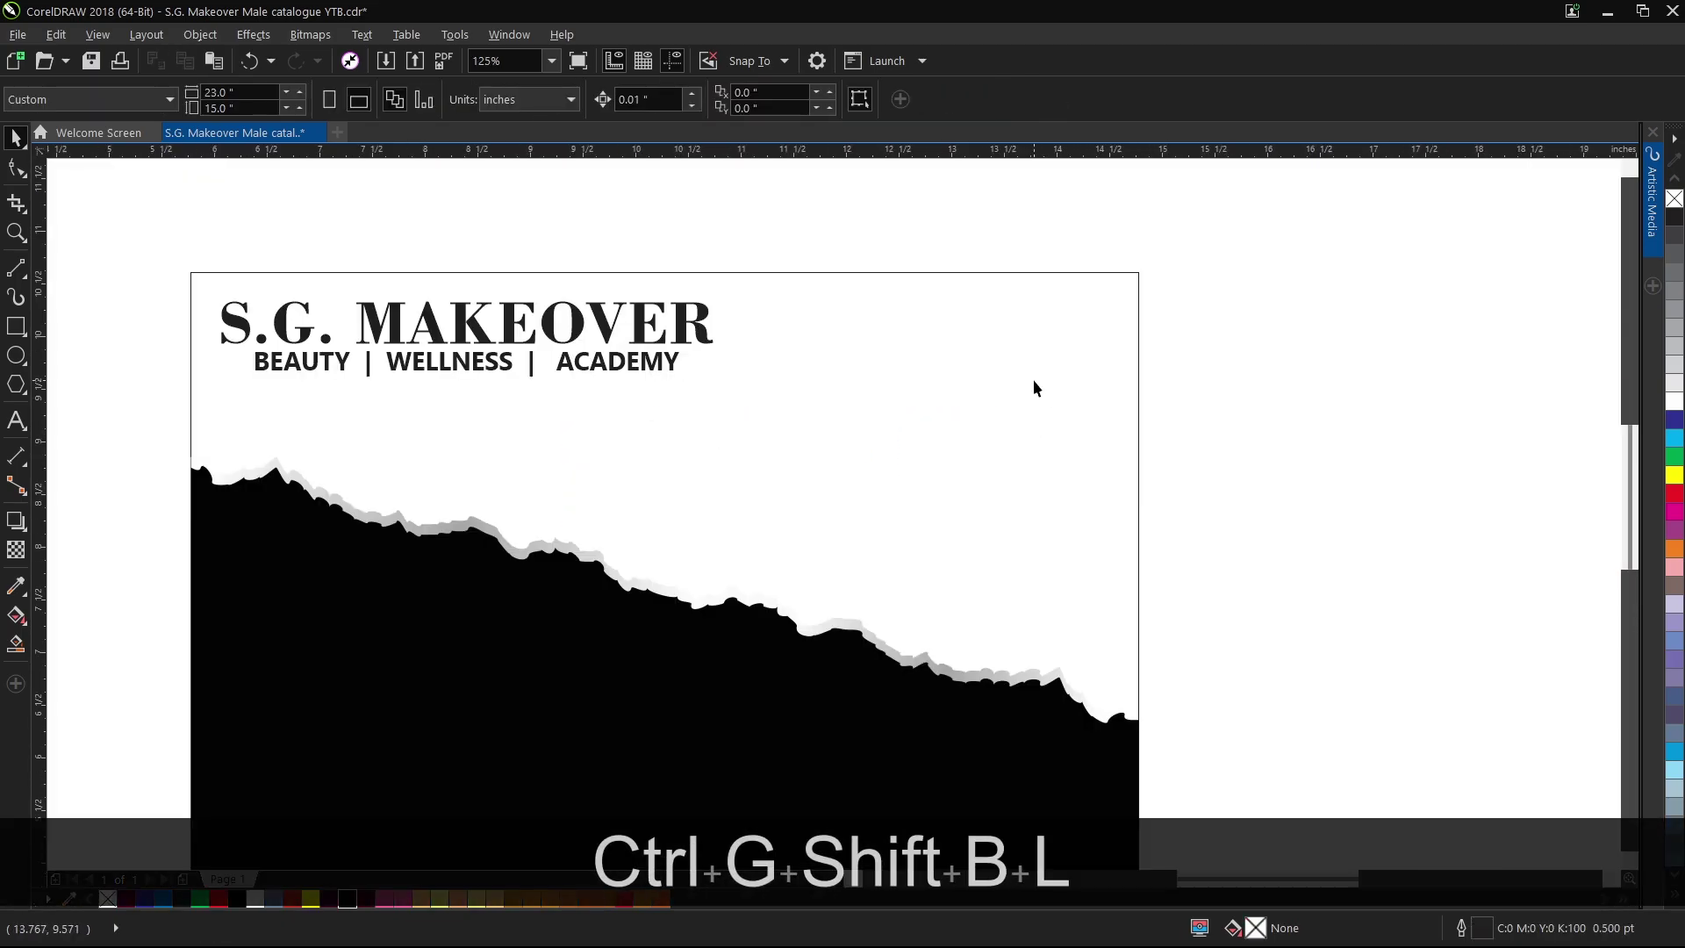
# PowerClip the torn-edge group inside the rectangle.
pyautogui.click(531, 549)
pyautogui.rightClick(464, 577)
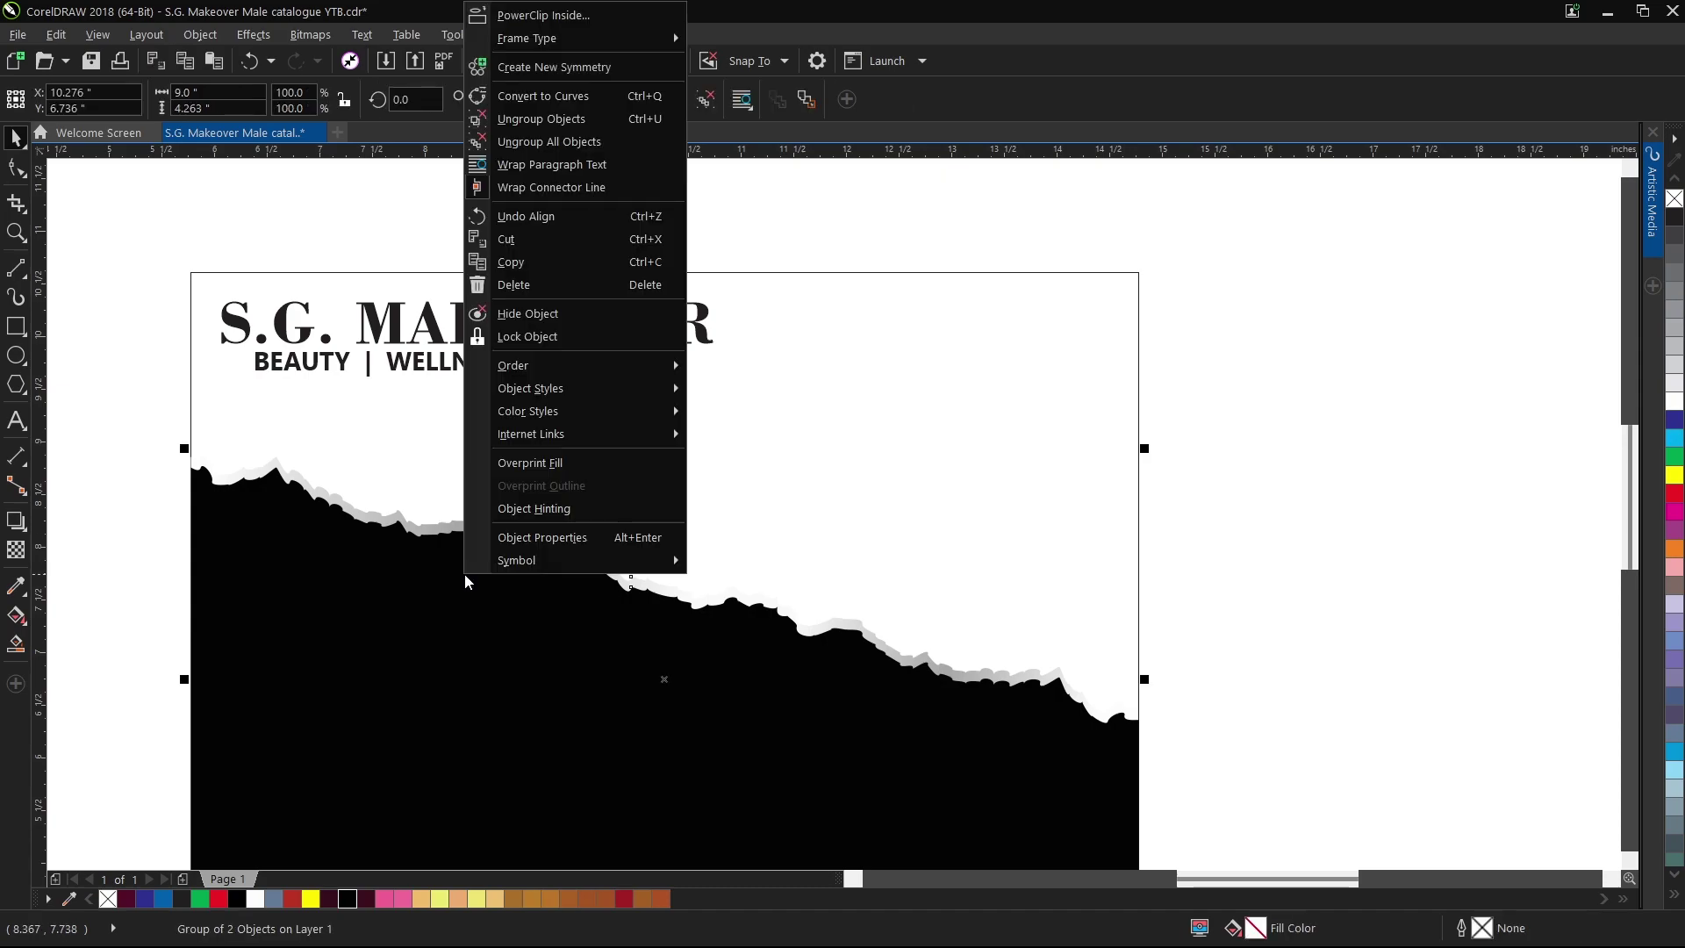
pyautogui.click(544, 18)
pyautogui.click(914, 387)
pyautogui.click(1195, 354)
pyautogui.scroll(-4, 960, 535)
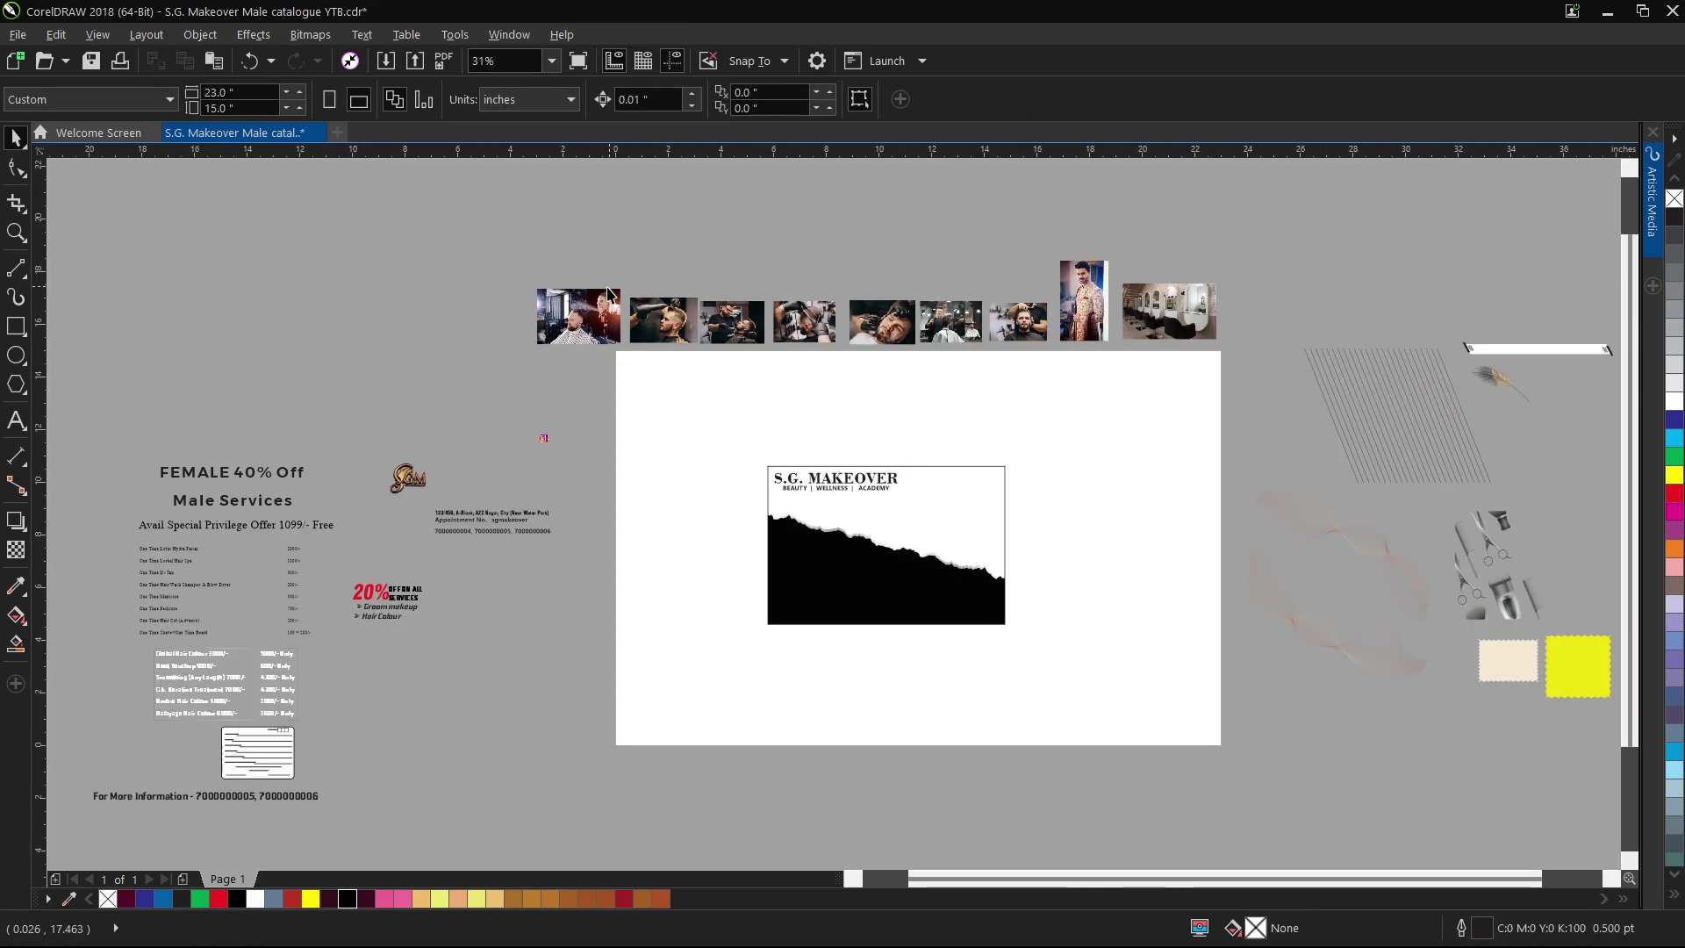
# Paste the photo of the bearded client and hair stylist and align it to the rectangle's top-right corner.
pyautogui.hotkey('ctrl', 'v')
pyautogui.scroll(2, 954, 513)
pyautogui.keyDown('shift'); pyautogui.click(909, 502); pyautogui.keyUp('shift')
pyautogui.press('t')
pyautogui.press('r')
# Send the PowerClip rectangle to the back of the page.
pyautogui.click(909, 502)
pyautogui.rightClick(924, 531)
pyautogui.moveTo(1009, 717)
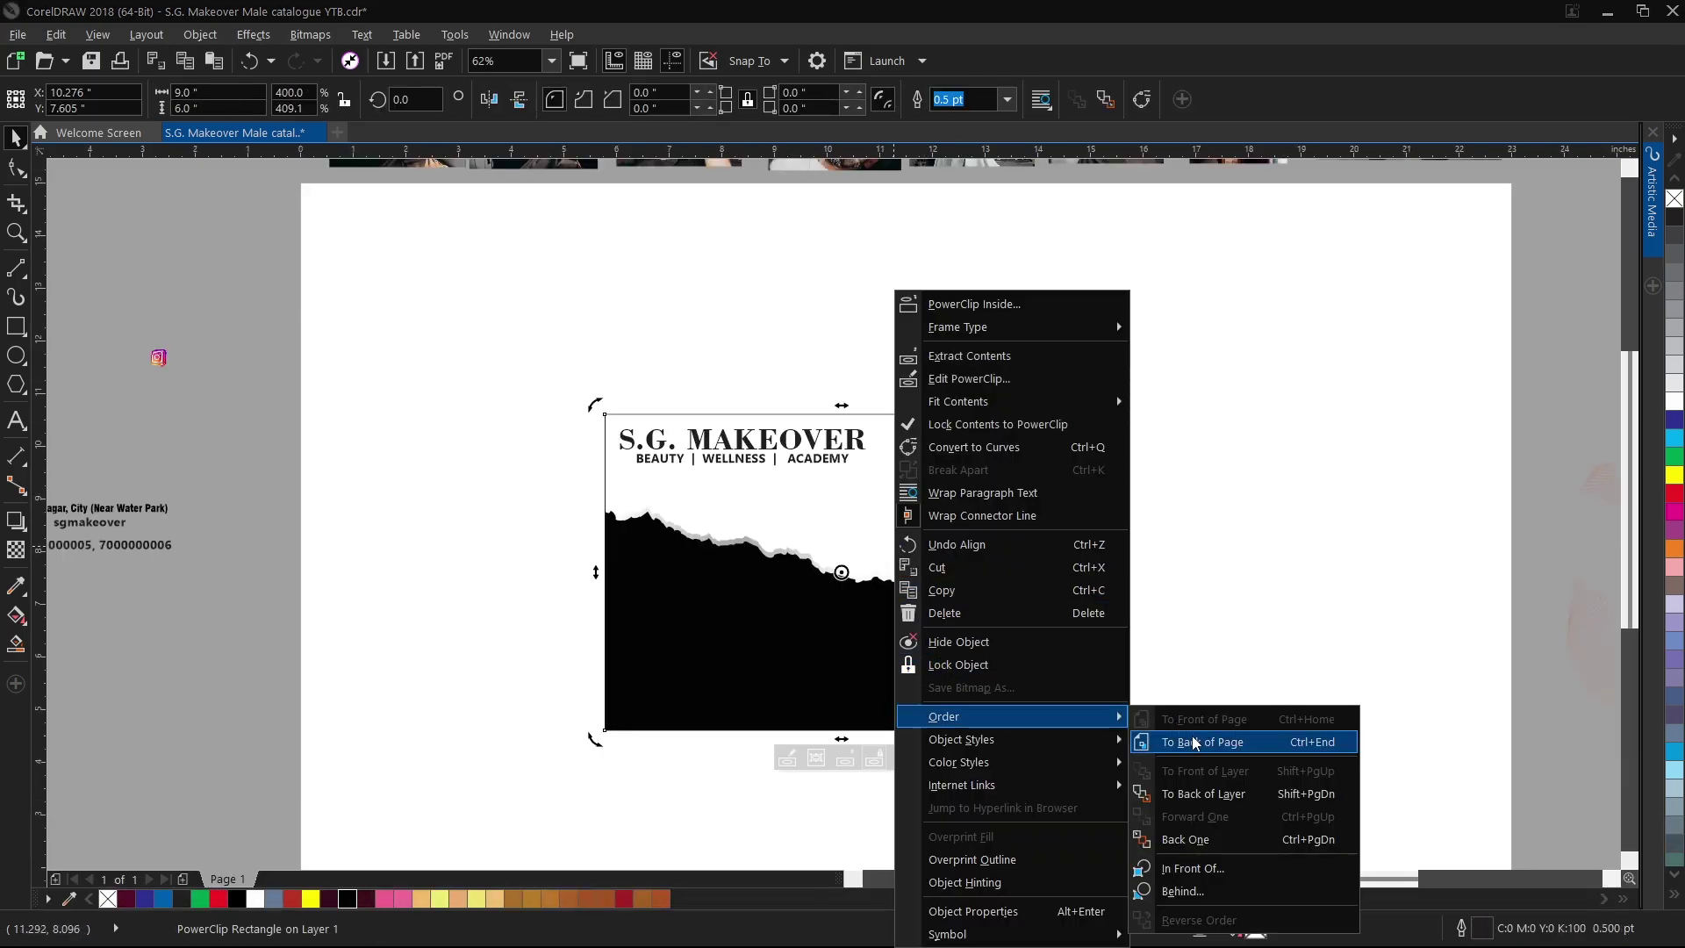
pyautogui.click(1196, 742)
# Enlarge the photo to about 5.59 by 3.73 inches and shift it slightly past the rectangle's top-right corner.
pyautogui.click(904, 516)
pyautogui.moveTo(904, 532); pyautogui.dragTo(669, 621)
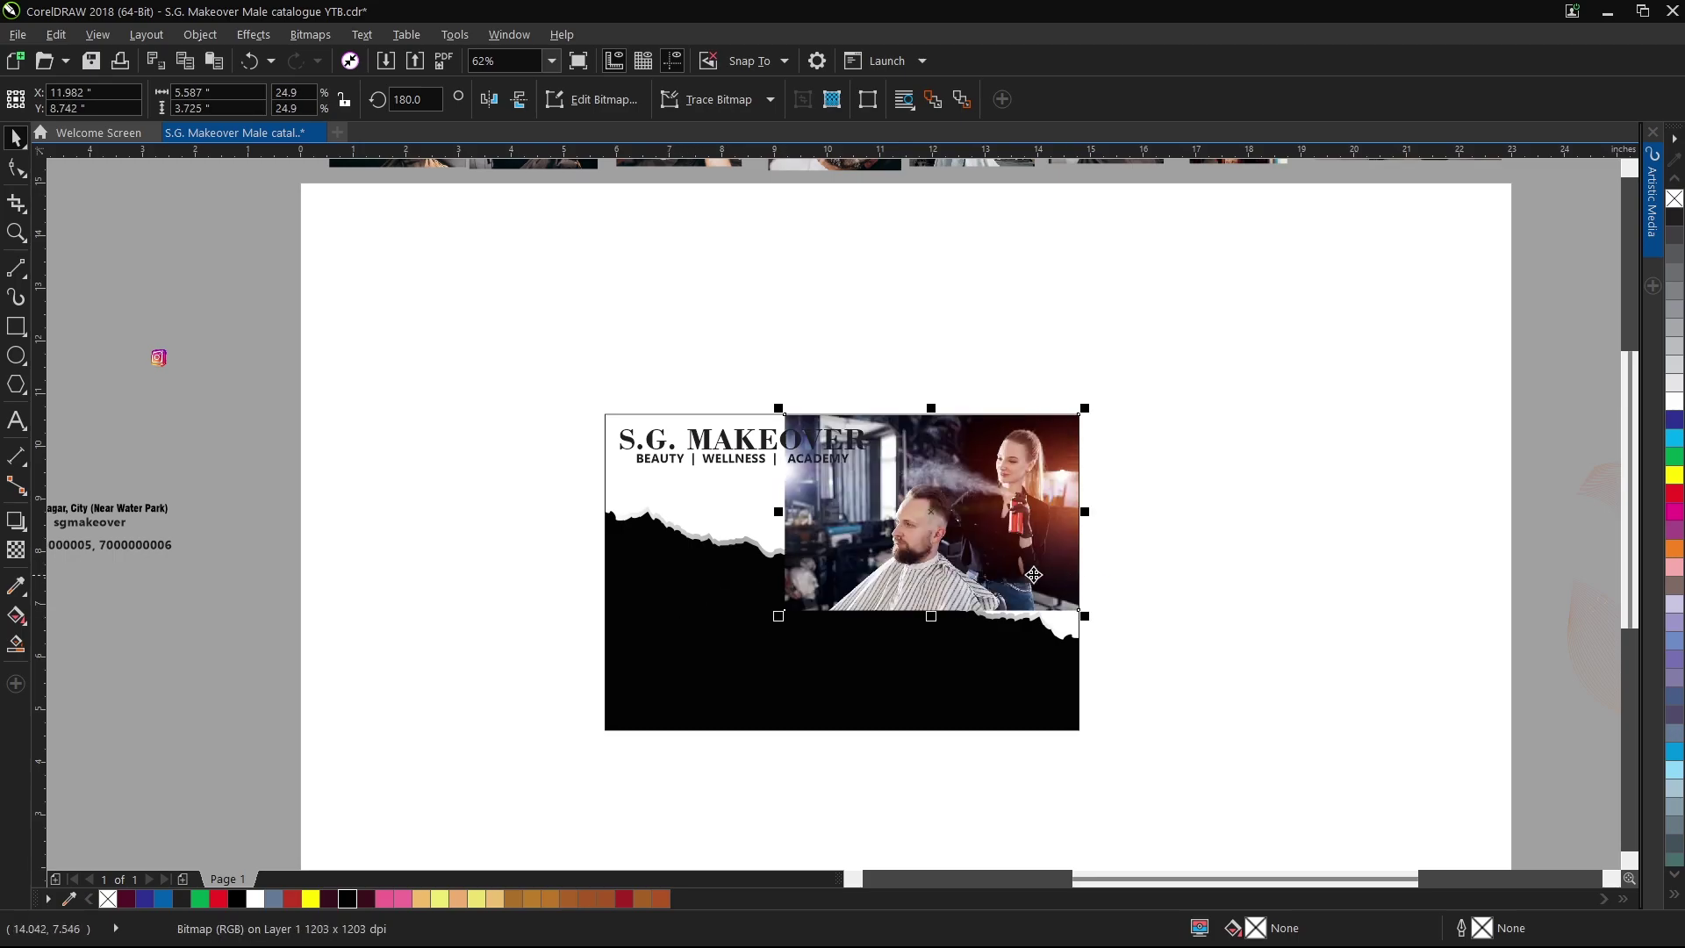
pyautogui.scroll(2, 982, 465)
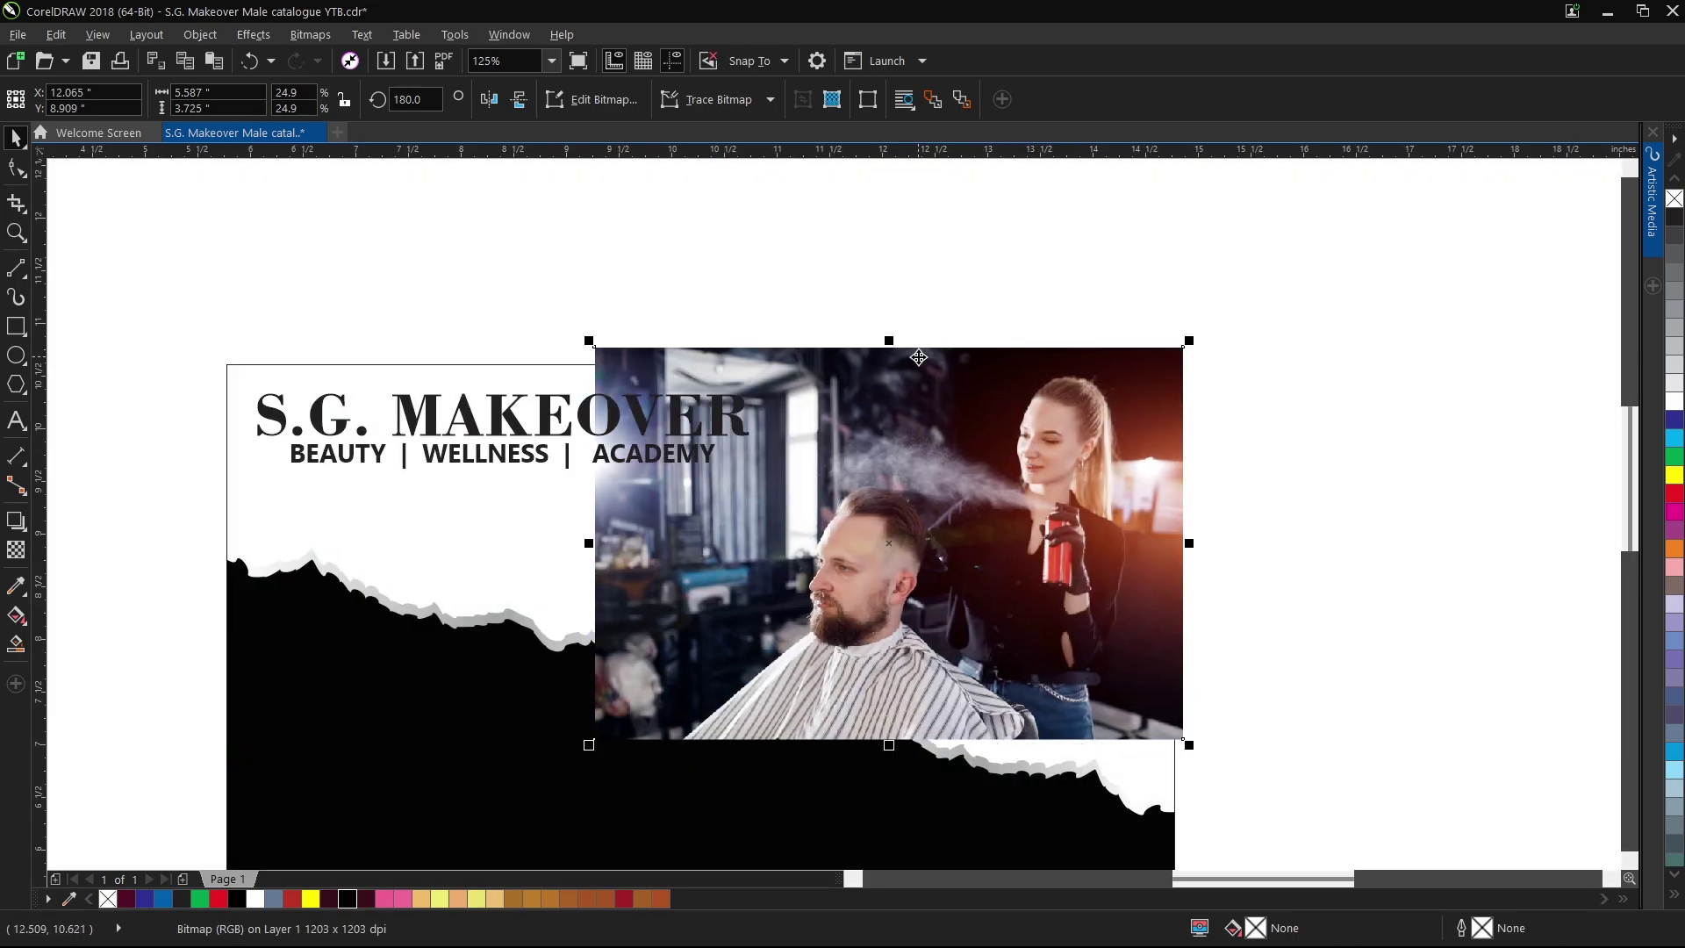
pyautogui.scroll(-1, 906, 328)
# Create a vertically mirrored copy of the photo directly below it and nudge the copy up to close the seam.
pyautogui.moveTo(896, 329); pyautogui.dragTo(928, 546)
pyautogui.rightClick(929, 546)
pyautogui.scroll(1, 1005, 552)
pyautogui.scroll(1, 1005, 552)
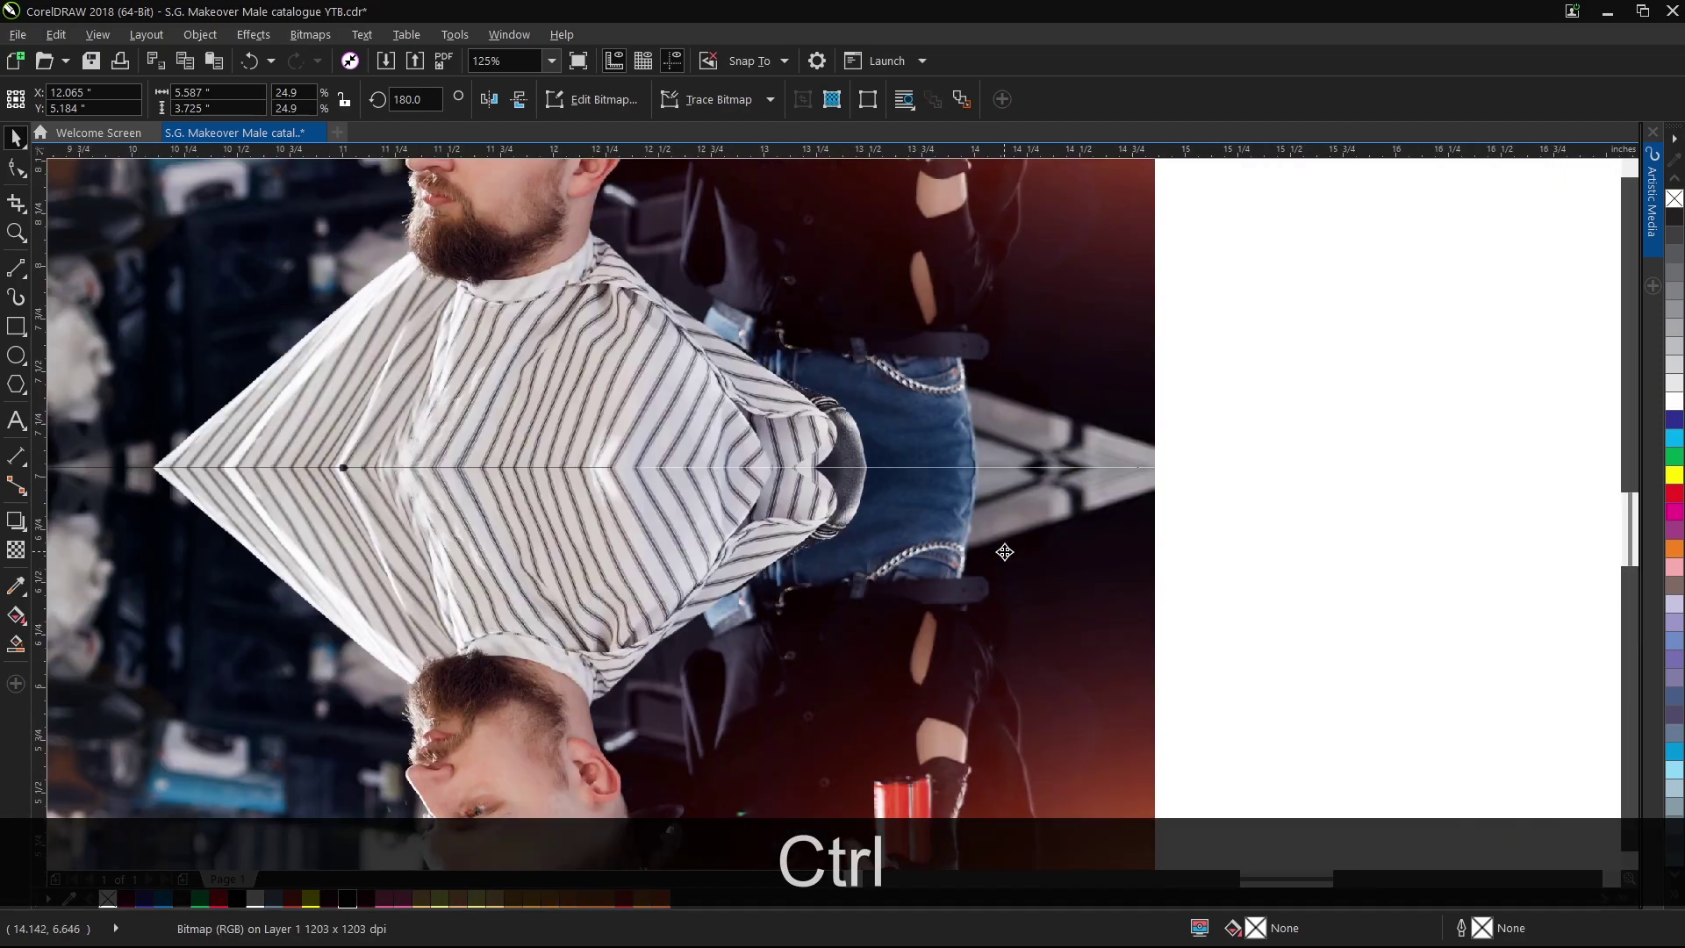
pyautogui.press('Up')
pyautogui.scroll(-2, 1000, 549)
# Group the photo with its mirrored copy and PowerClip the group inside the rectangle.
pyautogui.keyDown('shift'); pyautogui.click(992, 447); pyautogui.keyUp('shift')
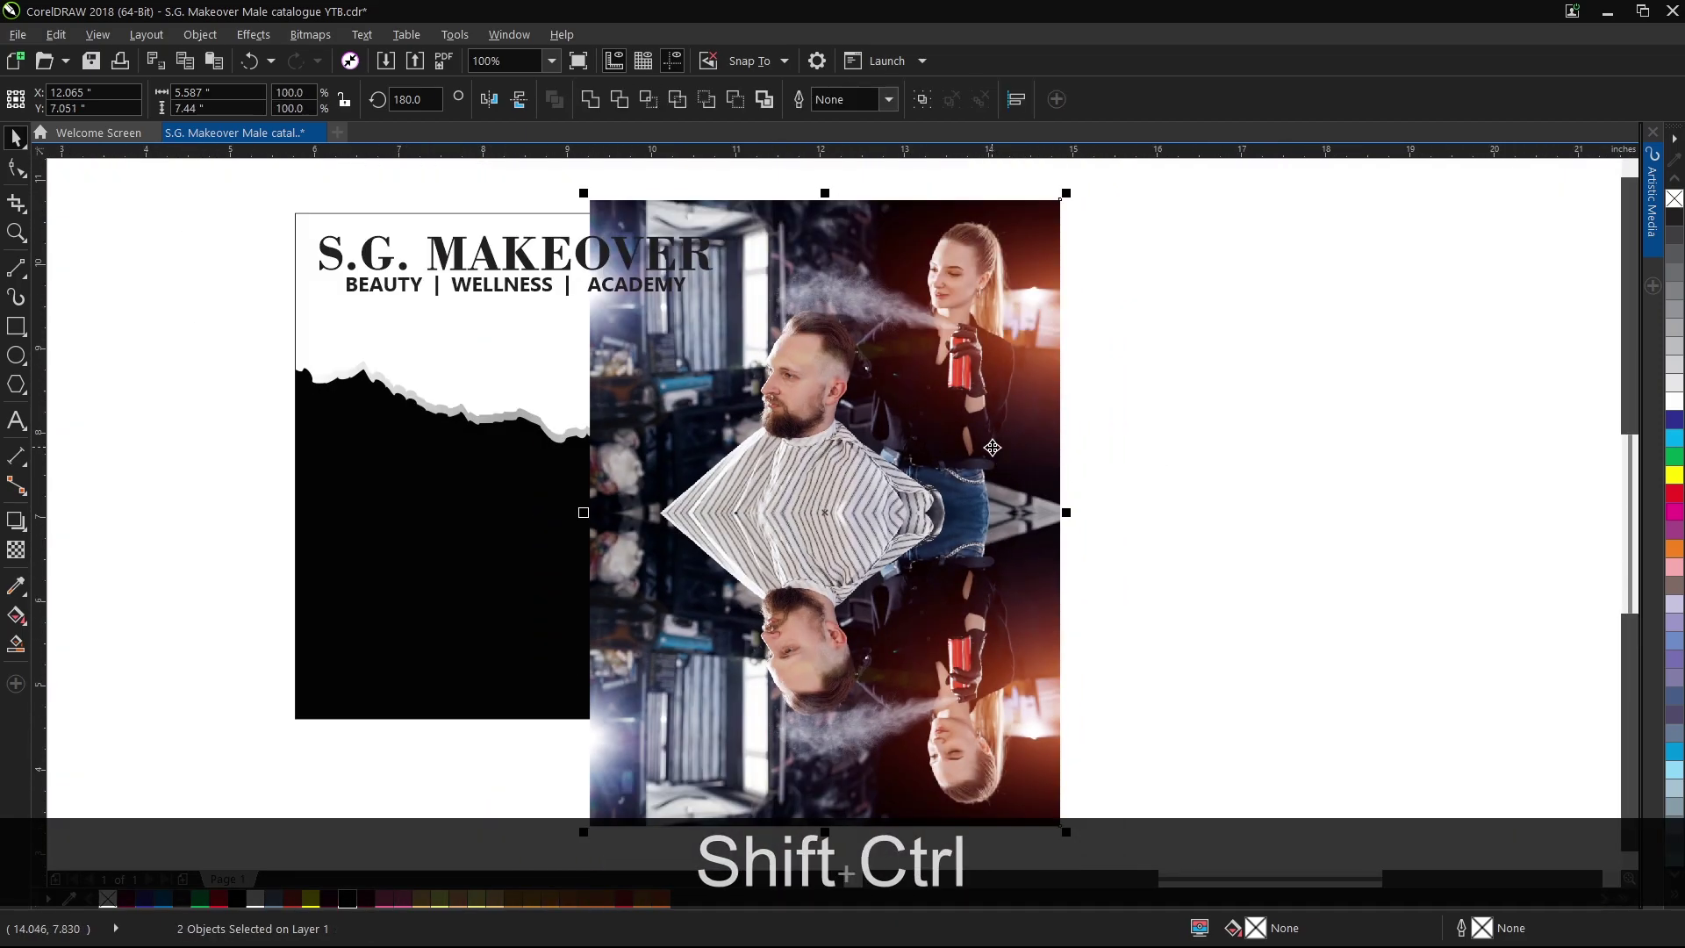
pyautogui.hotkey('ctrl', 'g')
pyautogui.rightClick(856, 456)
pyautogui.press('Escape')
pyautogui.click(503, 202)
pyautogui.click(503, 216)
# Edit the PowerClip contents and send the photo group behind the torn-edge shapes.
pyautogui.click(621, 741)
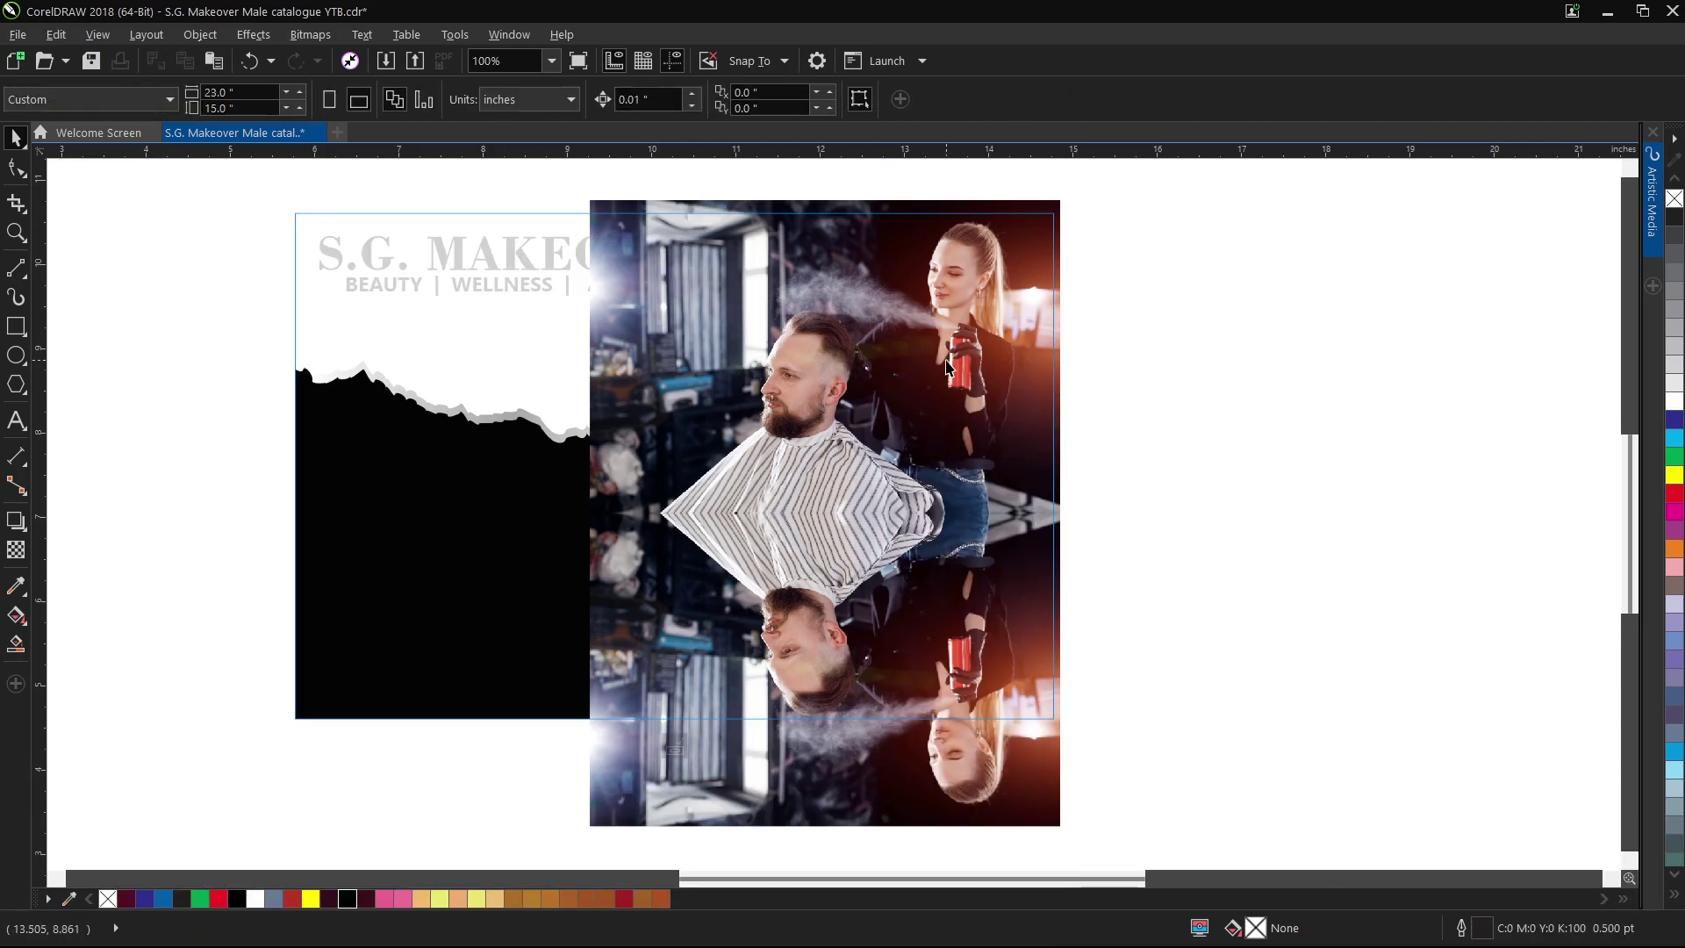
pyautogui.hotkey('shift', 'pagedown')
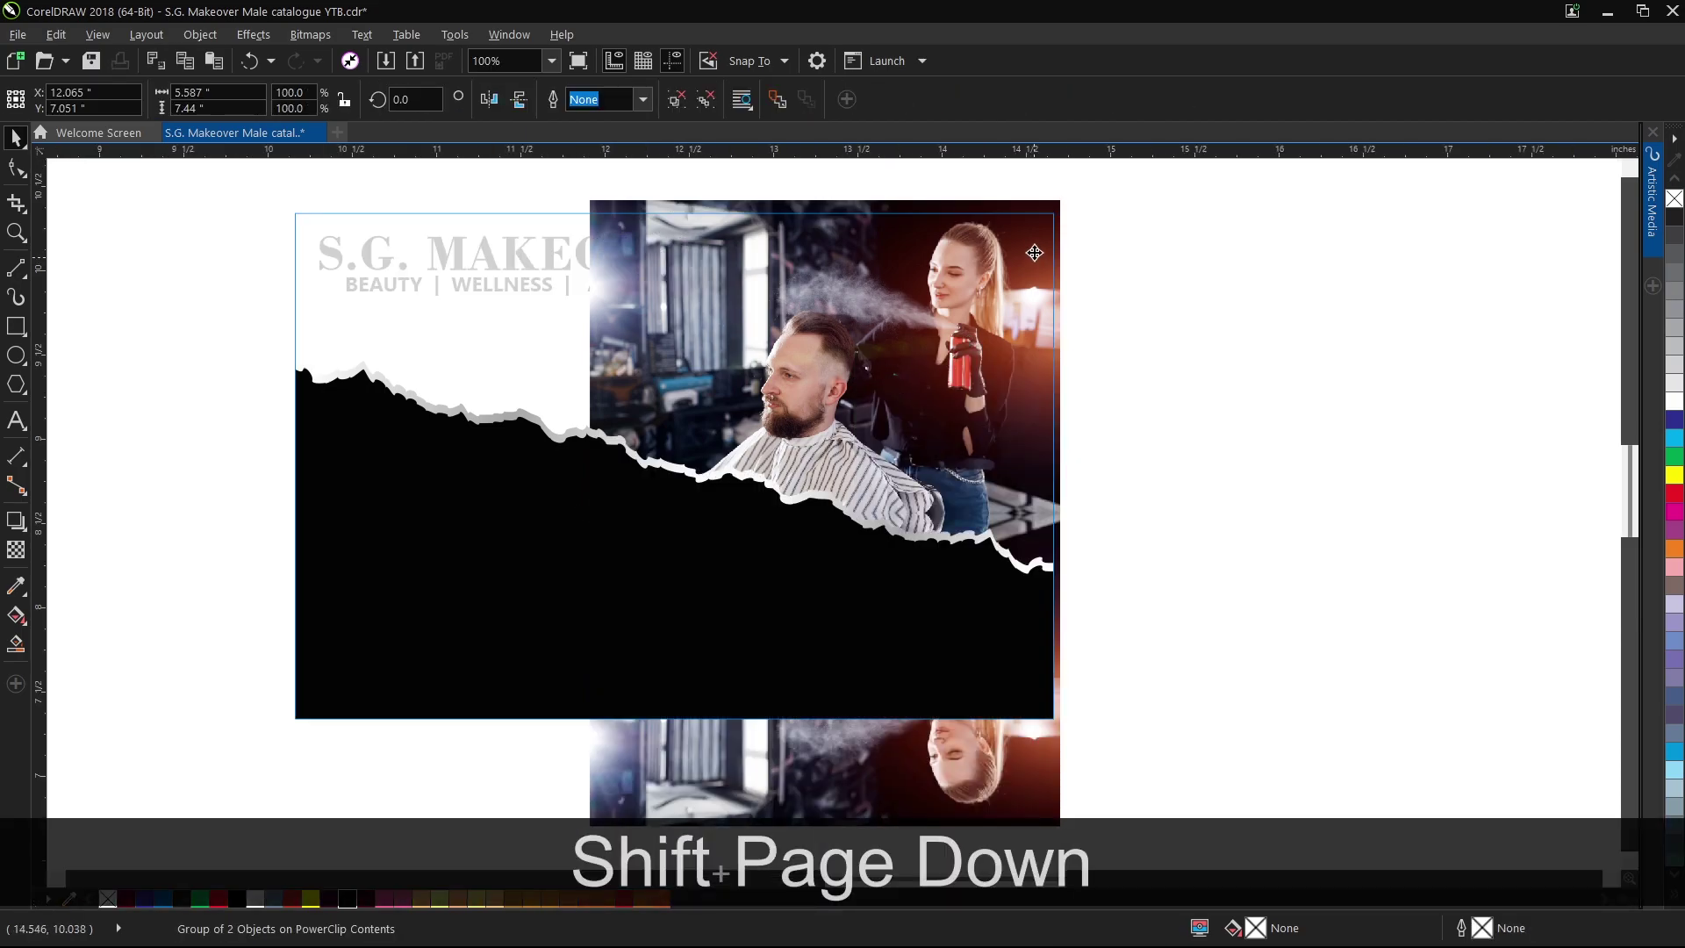
pyautogui.scroll(2, 1009, 259)
pyautogui.scroll(-2, 1009, 258)
pyautogui.click(542, 207)
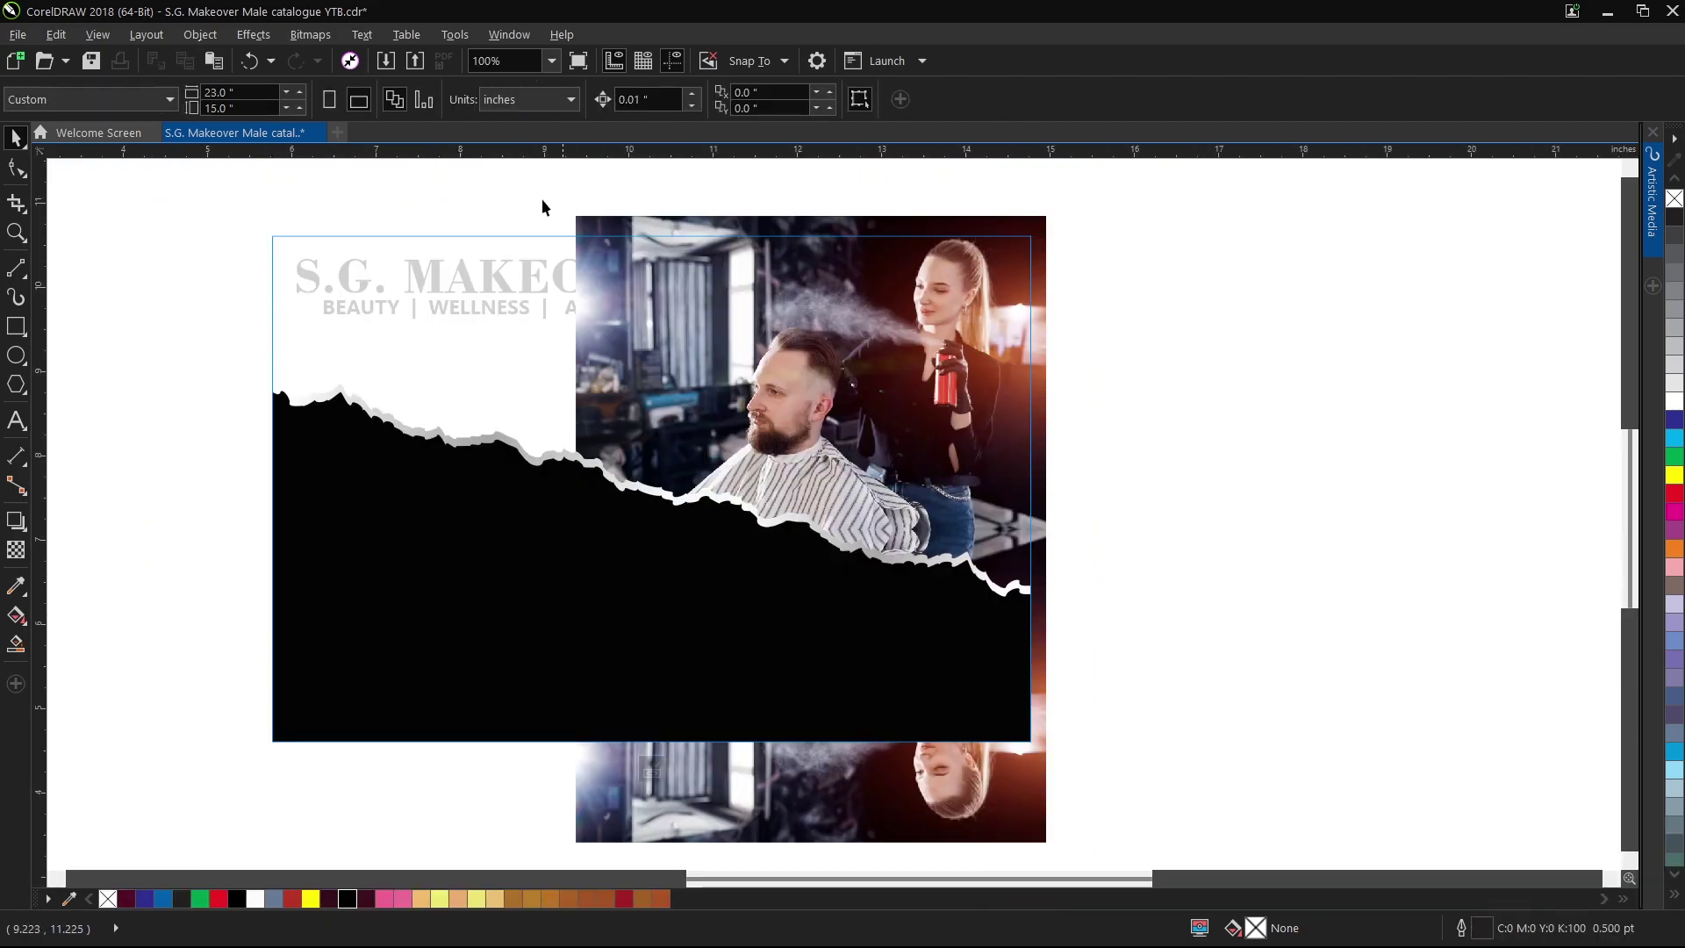
# Fade out the left side of the photo group with a slightly slanted linear transparency and finish editing the PowerClip.
pyautogui.click(16, 550)
pyautogui.moveTo(554, 304); pyautogui.dragTo(714, 354)
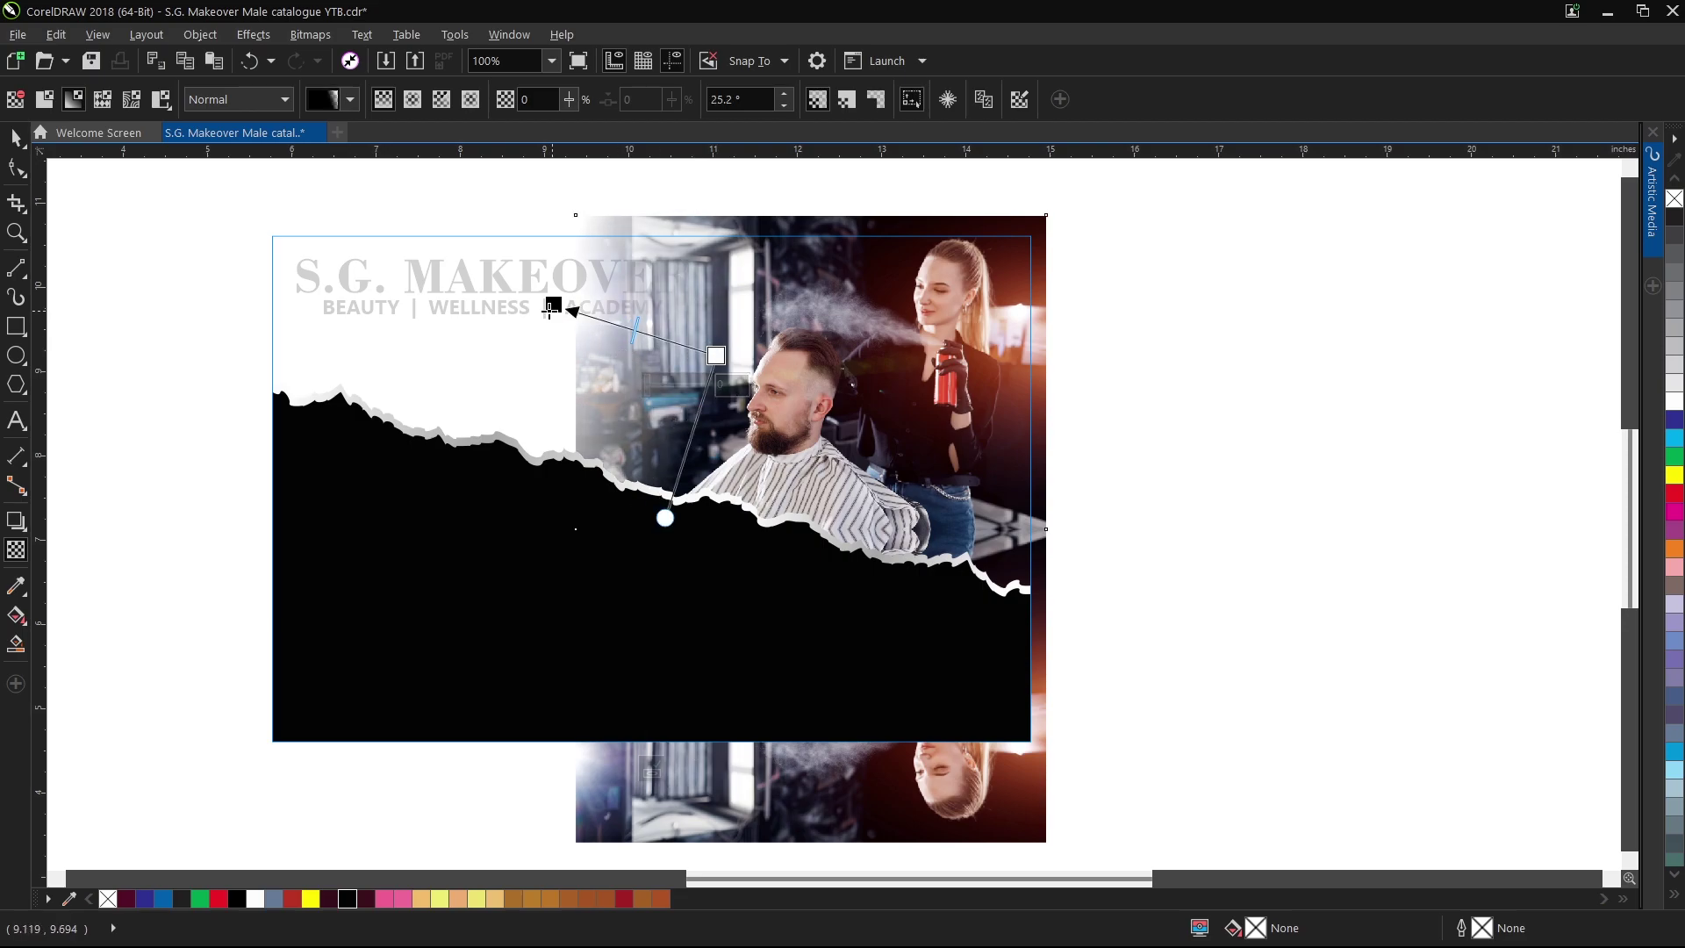
pyautogui.moveTo(554, 305); pyautogui.dragTo(575, 315)
pyautogui.moveTo(717, 355); pyautogui.dragTo(736, 345)
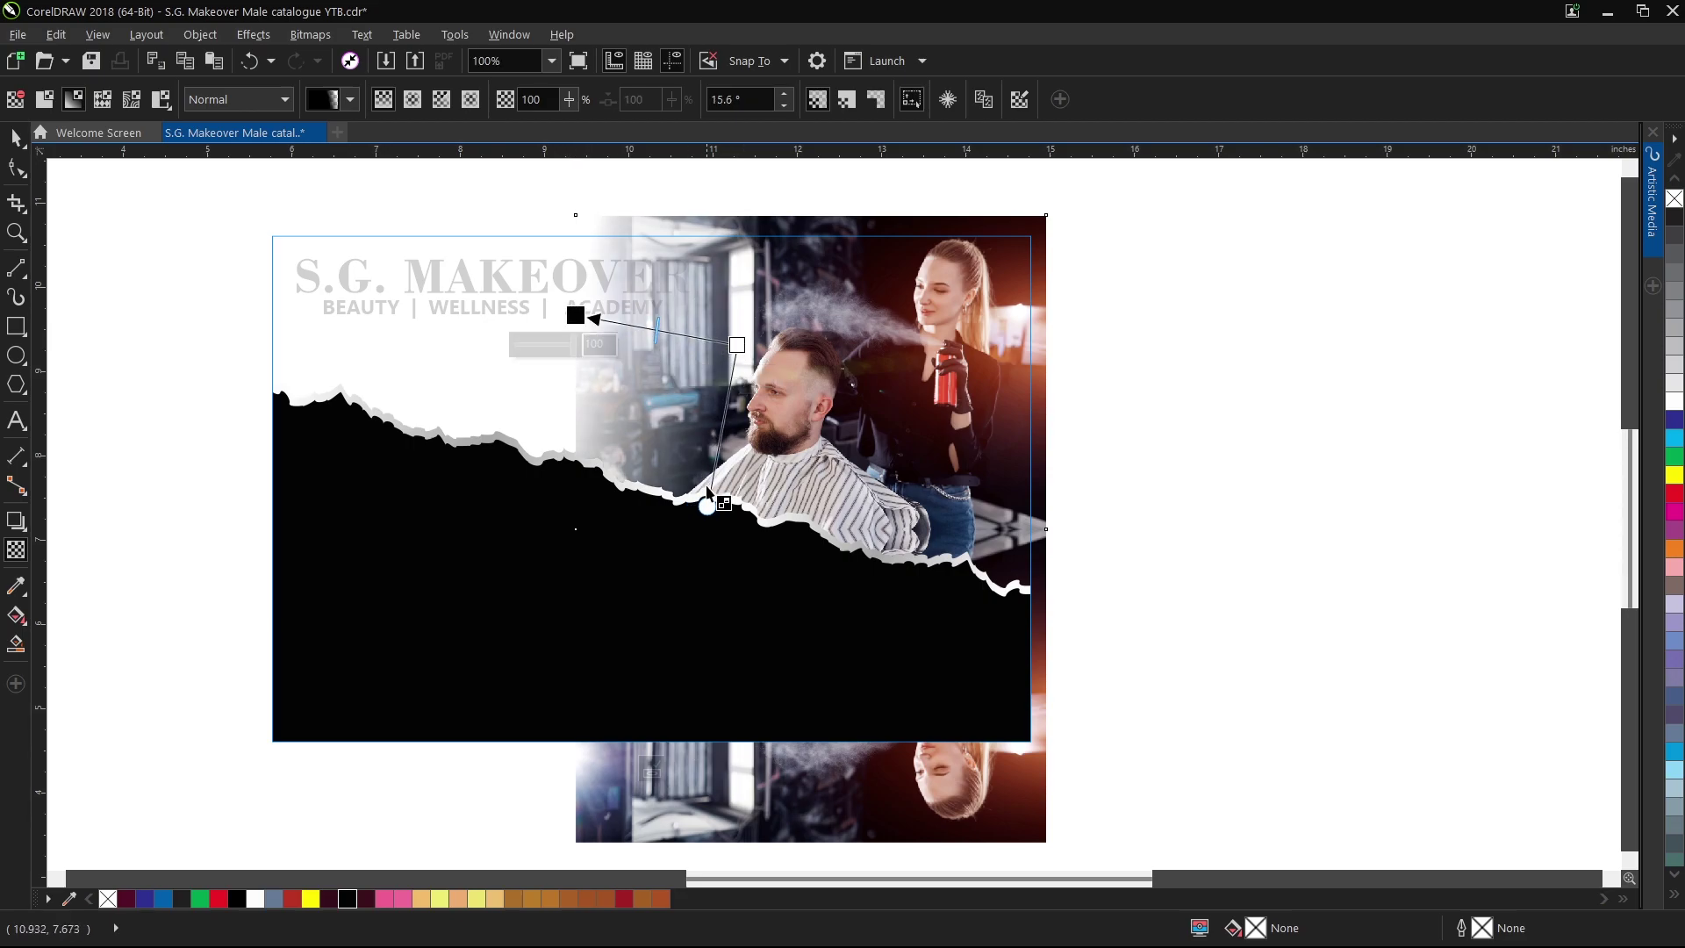
pyautogui.moveTo(707, 507); pyautogui.dragTo(717, 523)
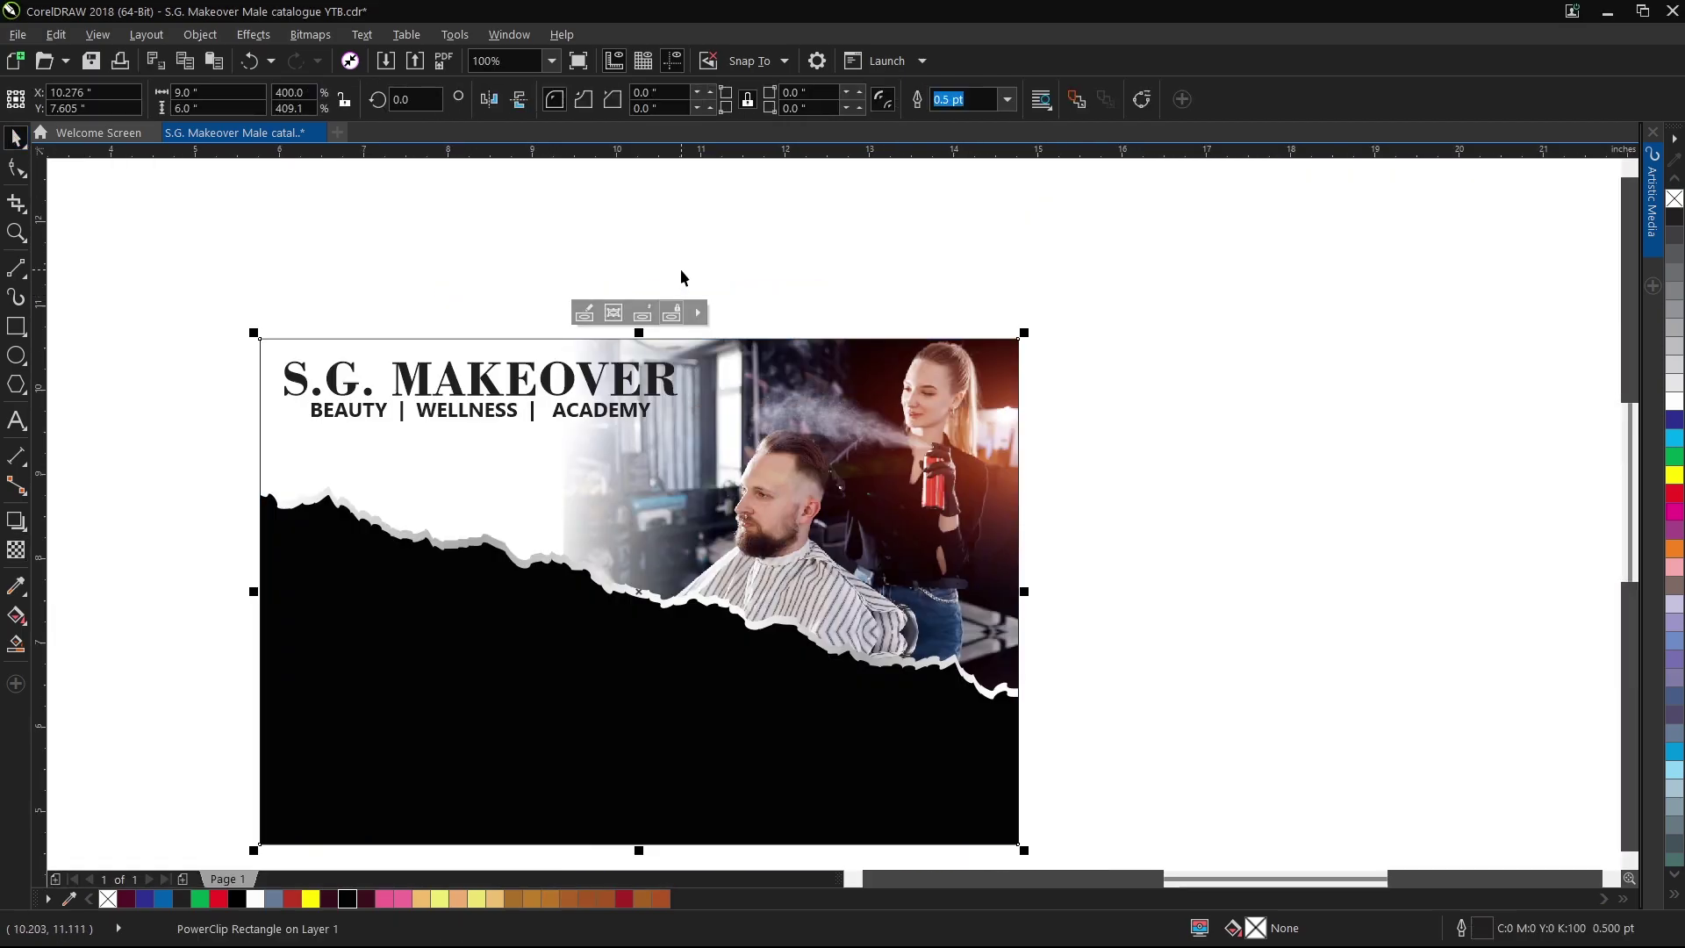
pyautogui.click(683, 277)
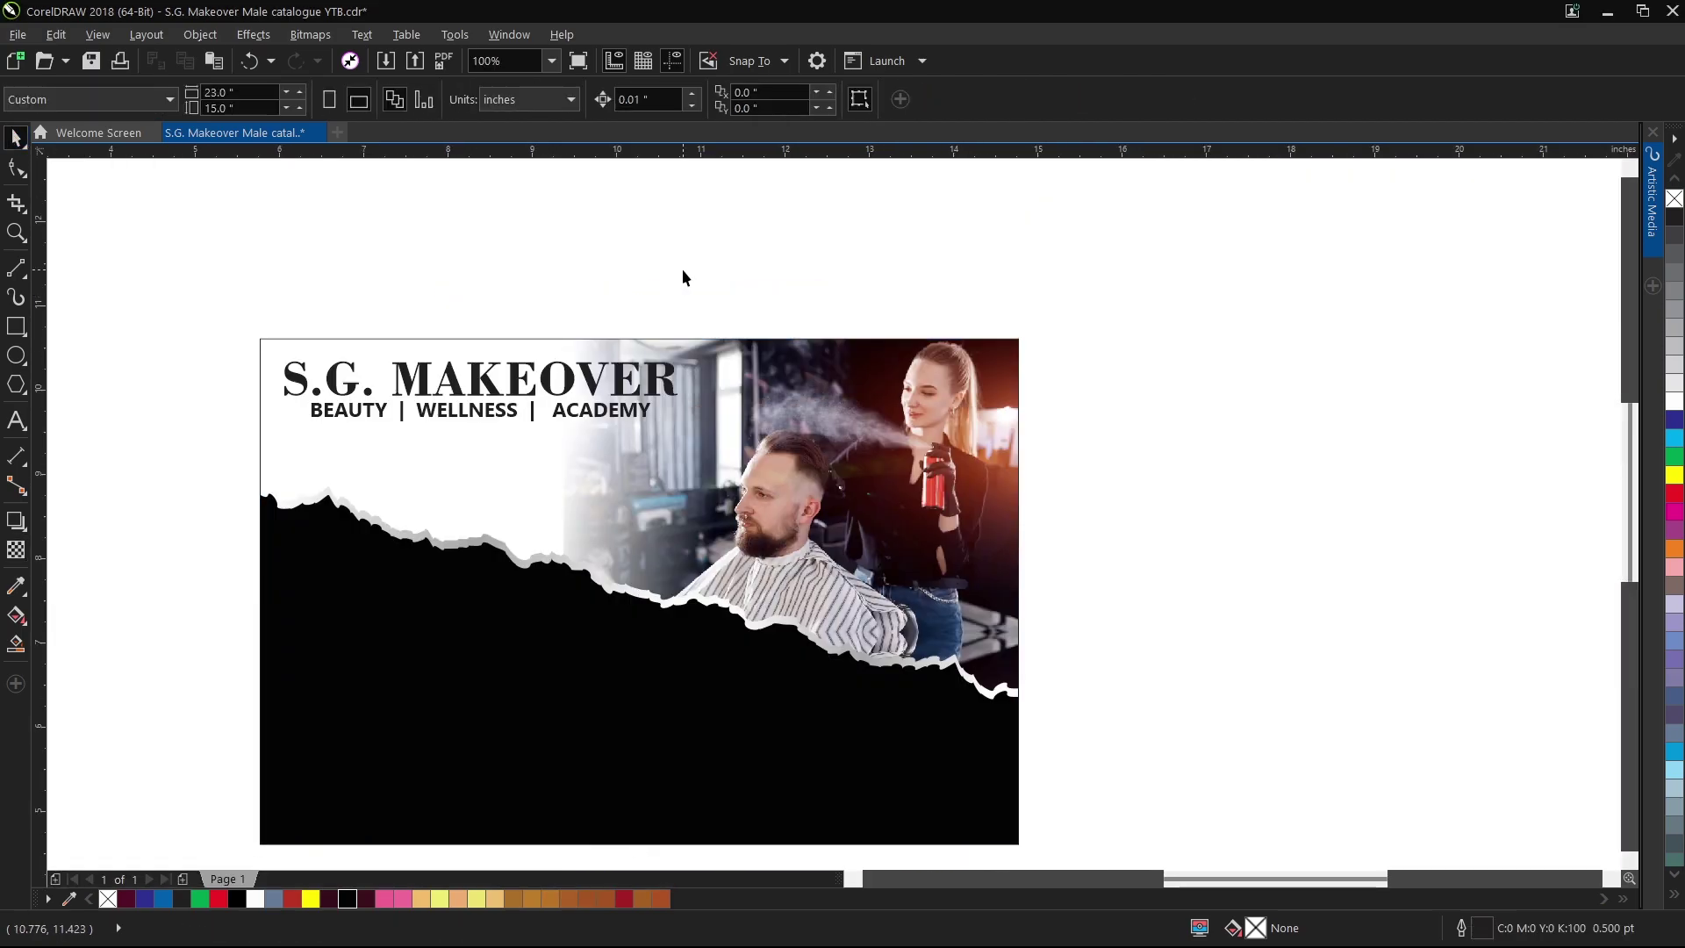
# Fill the PowerClip rectangle's background with C74 M69 Y65 K90 black.
pyautogui.click(735, 387)
pyautogui.click(347, 899)
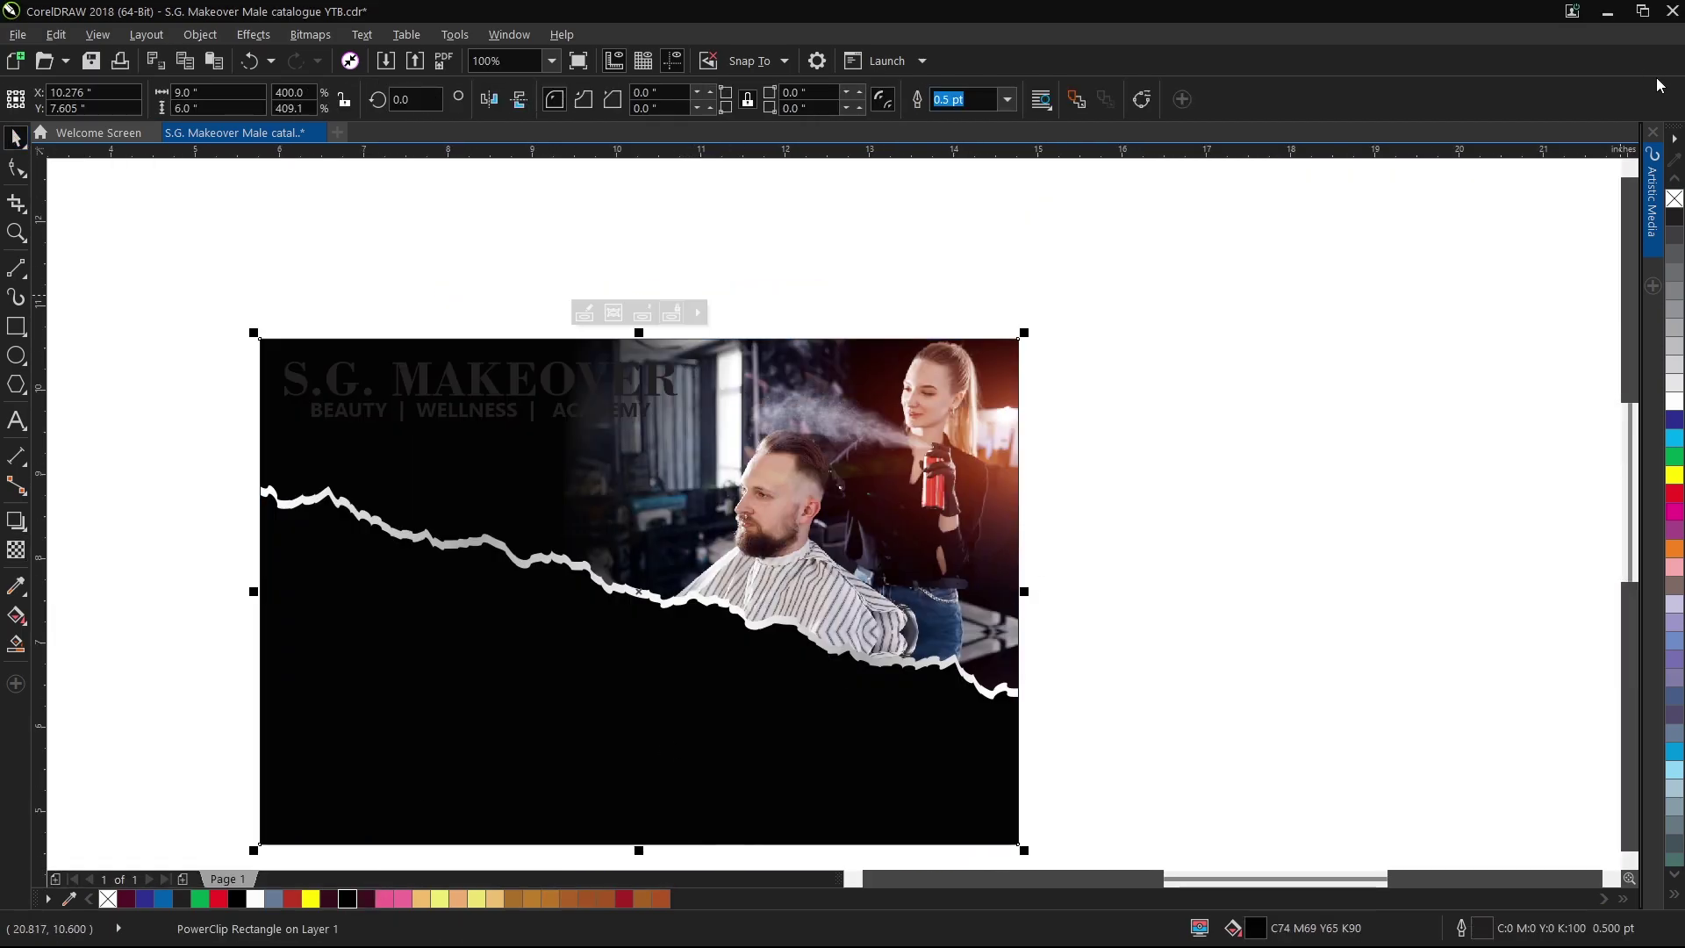
pyautogui.click(944, 263)
# Recolor the BEAUTY | WELLNESS | ACADEMY tagline white.
pyautogui.scroll(2, 406, 380)
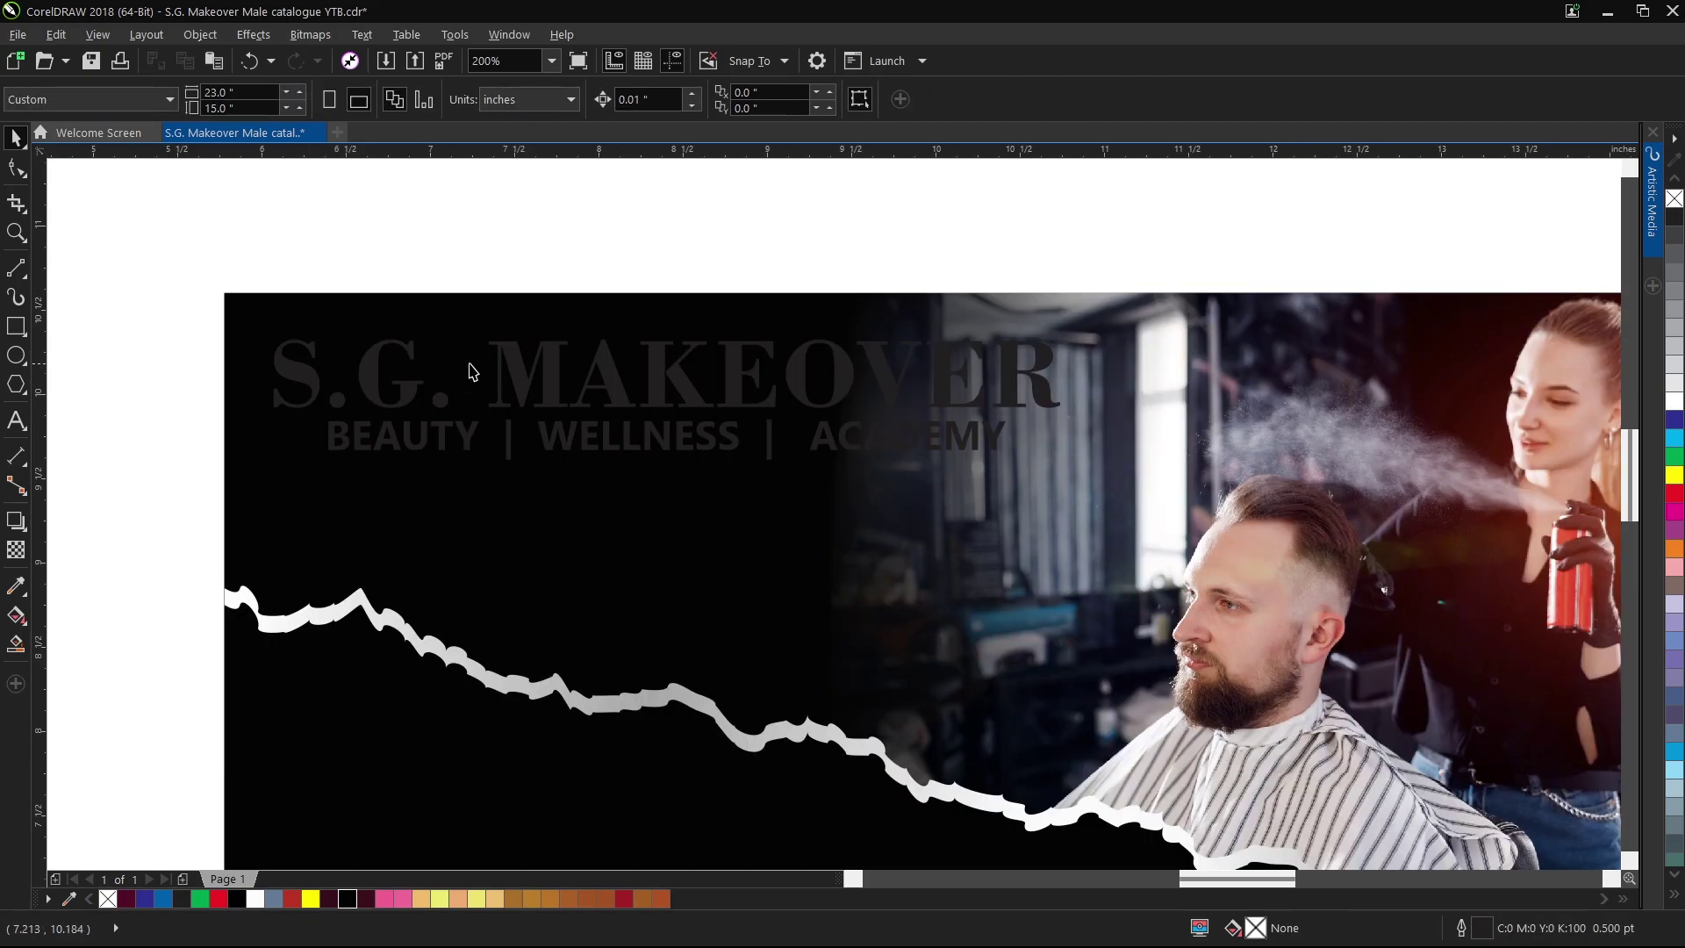
pyautogui.click(522, 386)
pyautogui.click(761, 237)
pyautogui.click(763, 432)
pyautogui.keyDown('ctrl'); pyautogui.click(767, 430); pyautogui.keyUp('ctrl')
pyautogui.click(1674, 401)
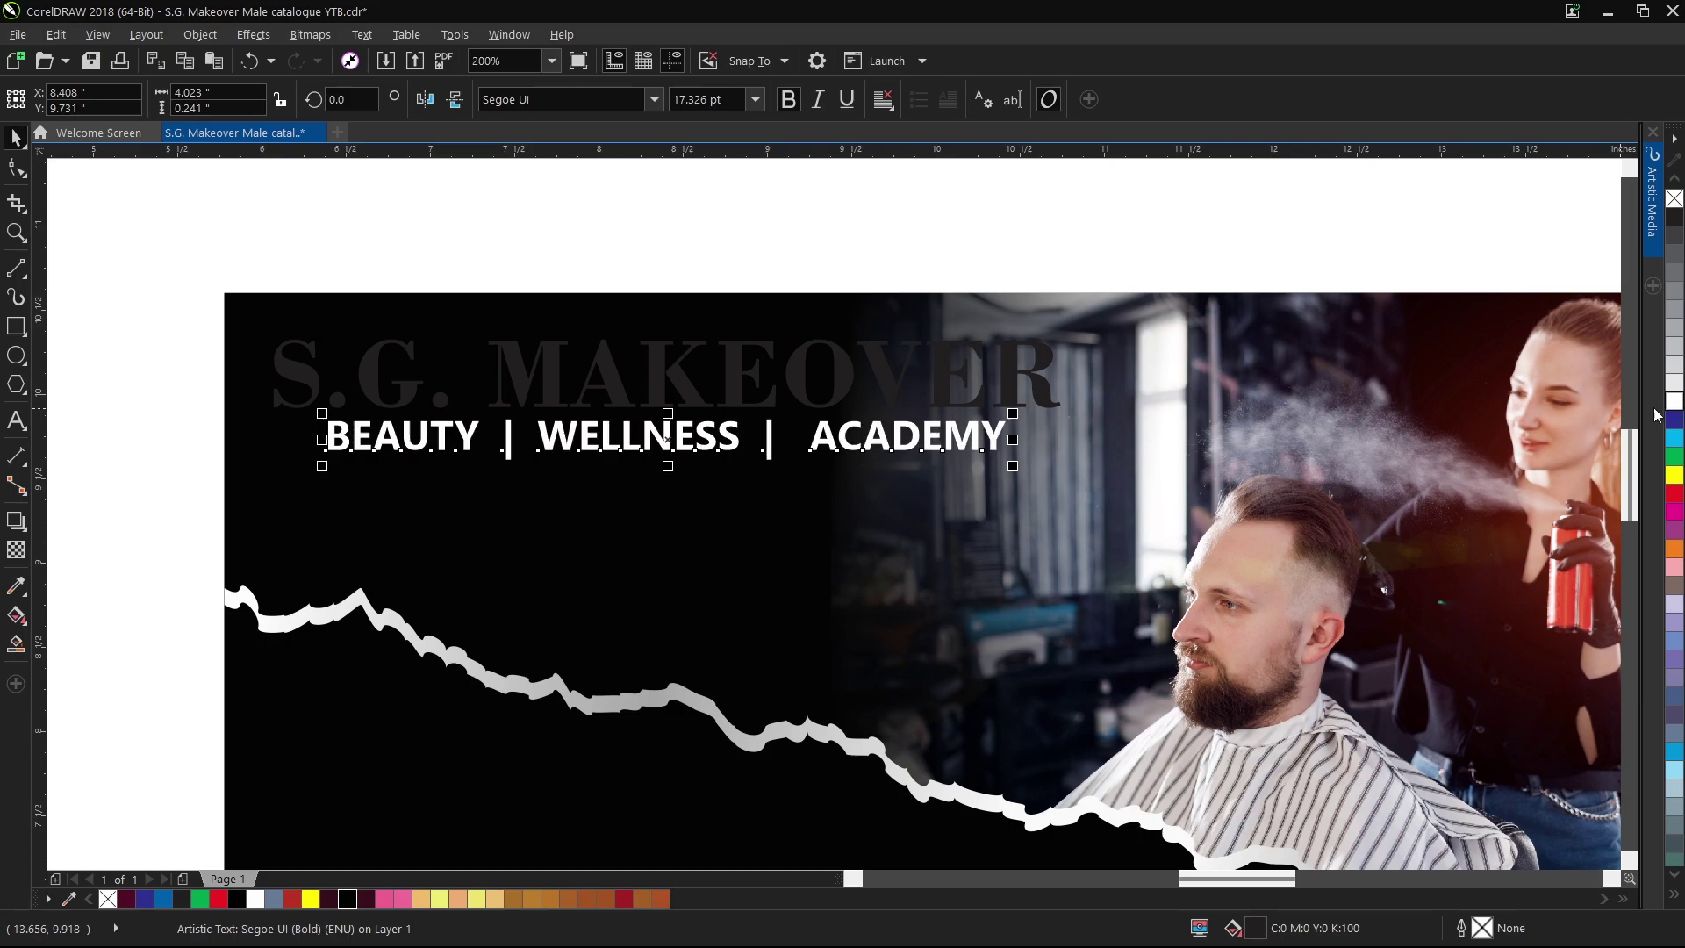
# Nudge the title and tagline together 0.02 inch down and 0.02 inch to the right.
pyautogui.moveTo(1102, 297); pyautogui.dragTo(213, 504)
pyautogui.press('Down')
pyautogui.press('Right')
pyautogui.press('Right')
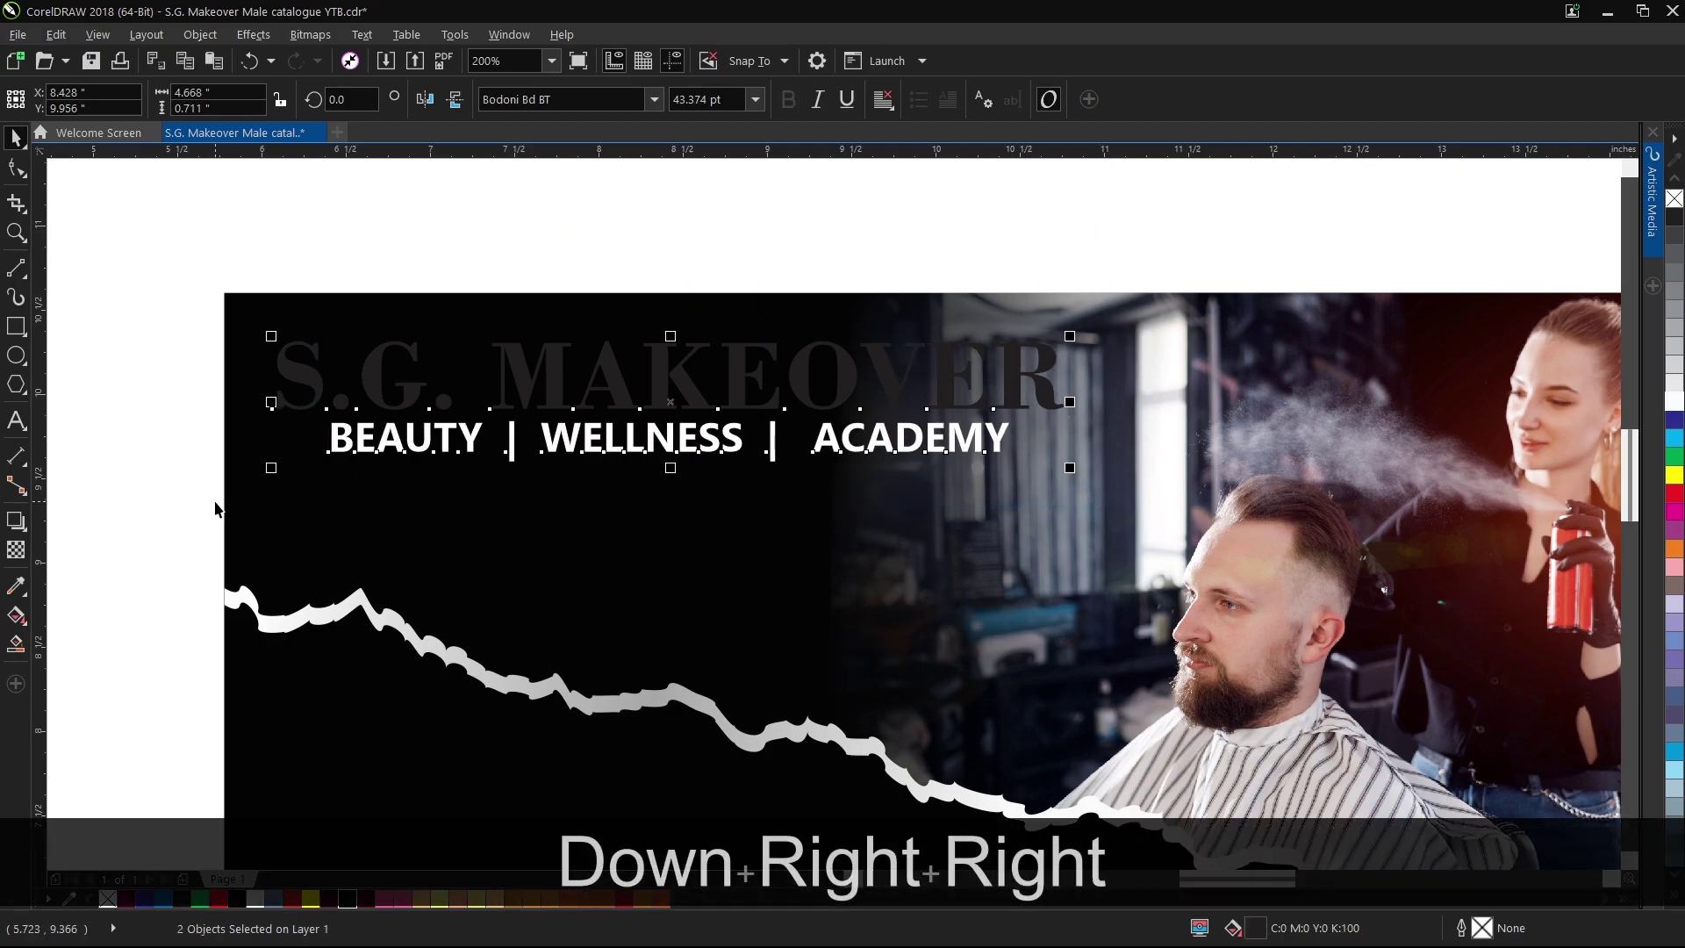
pyautogui.press('Down')
# Nudge only the S.G. MAKEOVER title up 0.02 inch above the tagline.
pyautogui.click(552, 360)
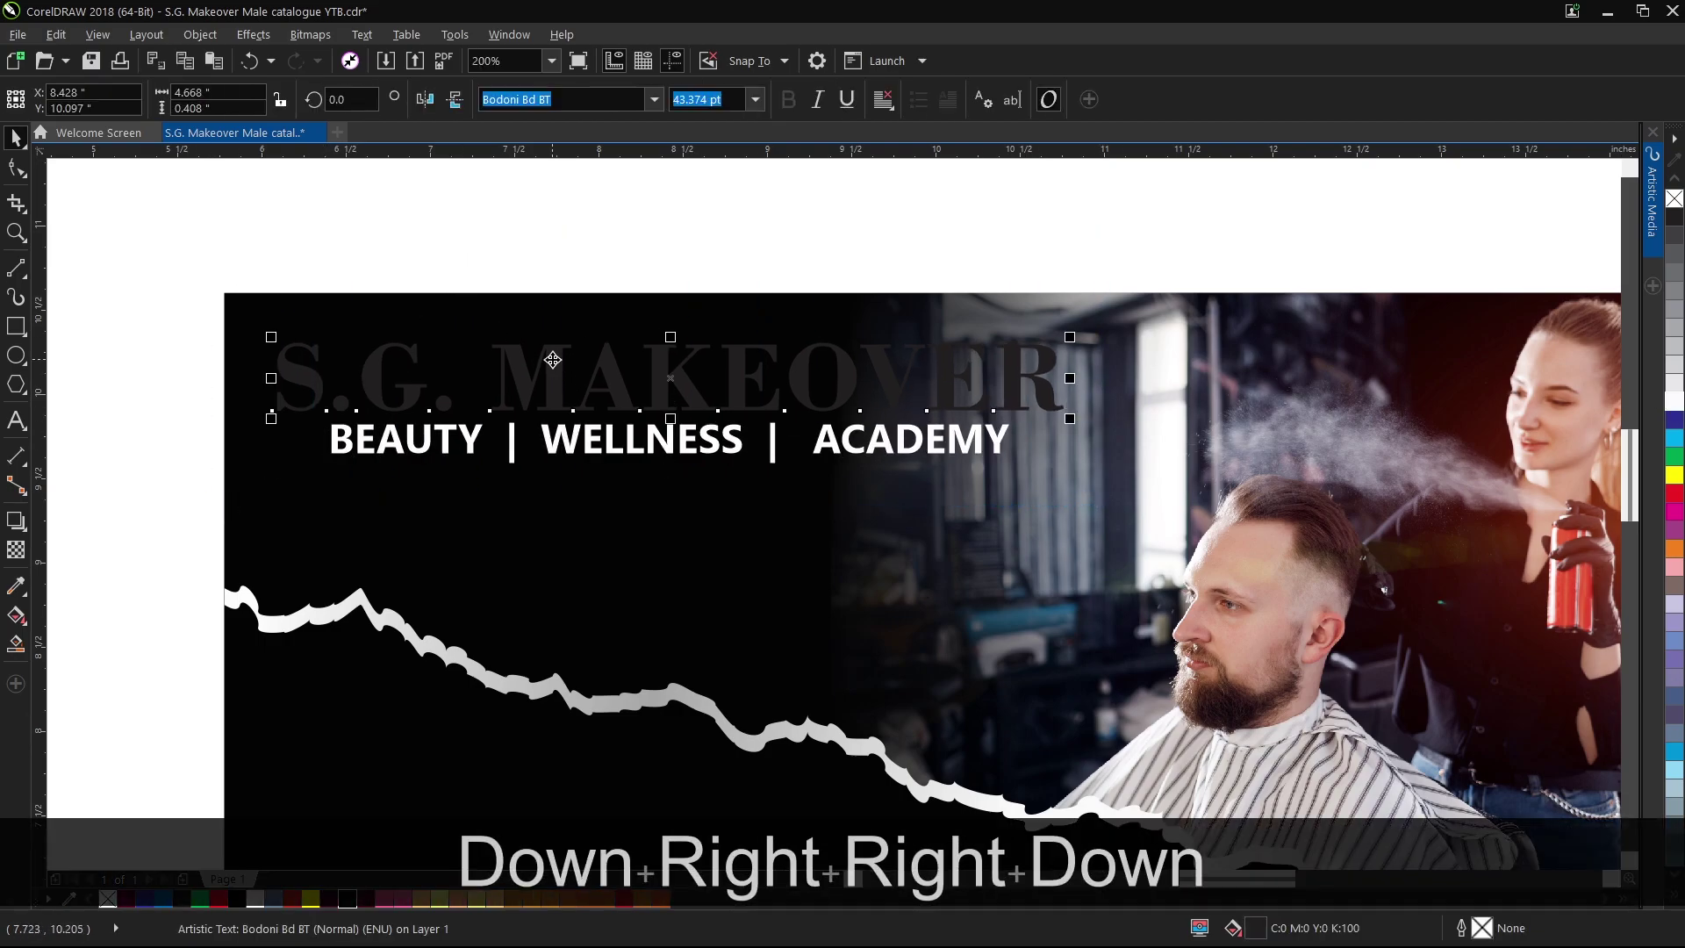
pyautogui.press('Up')
pyautogui.press('Up')
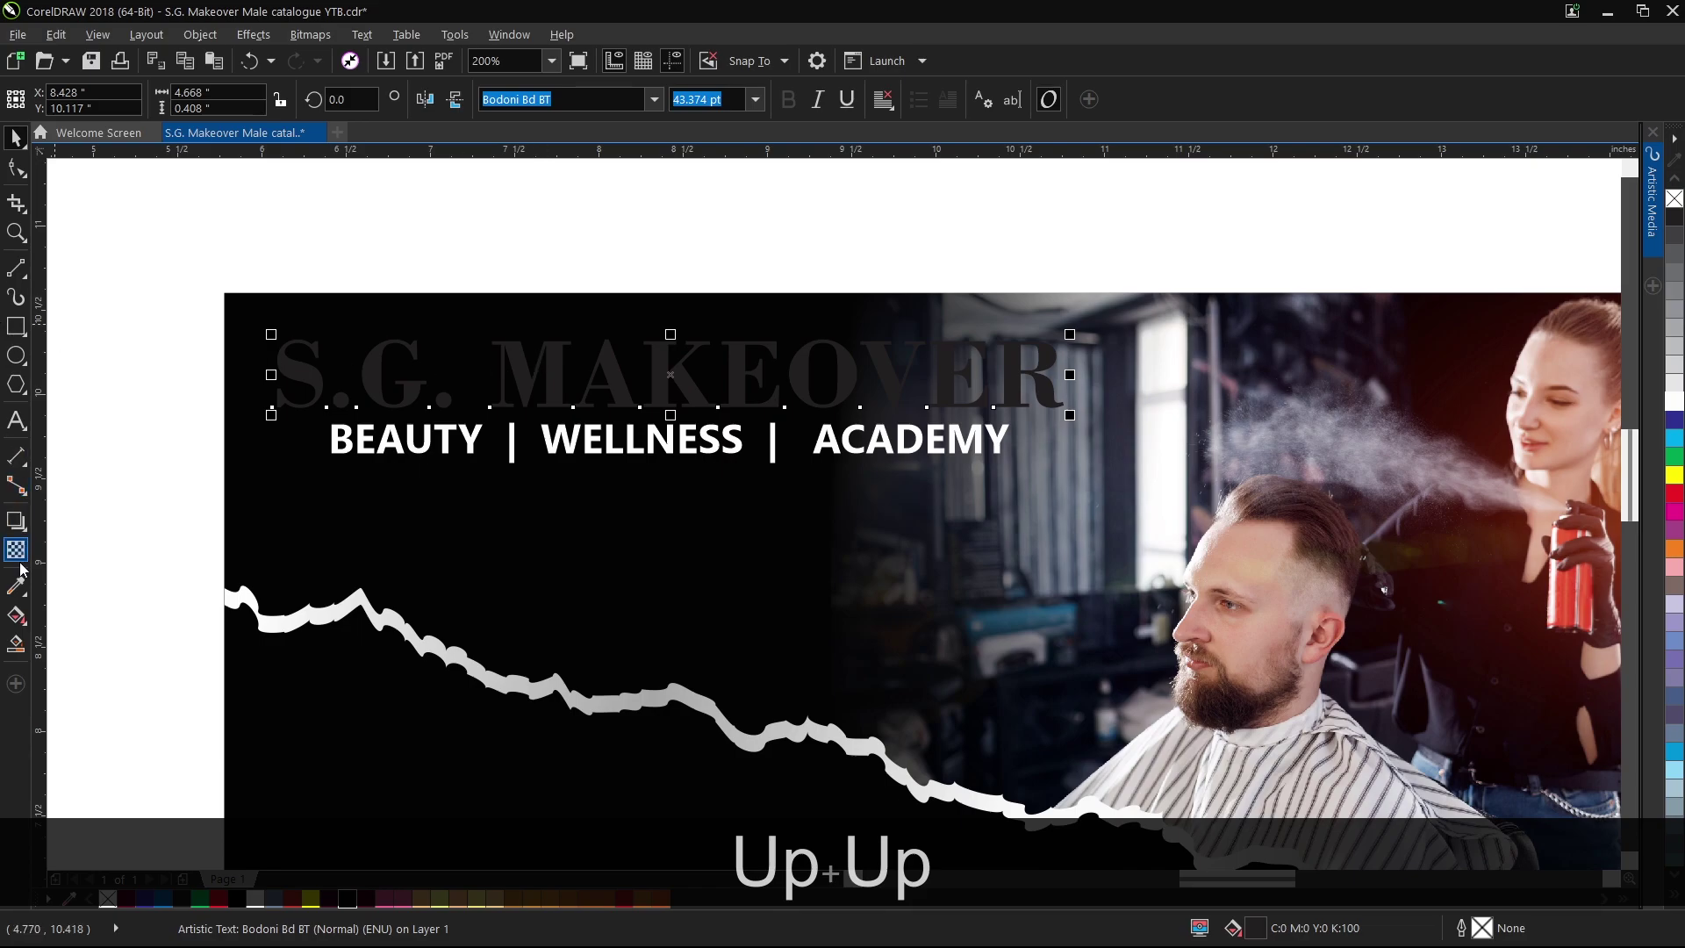
# Apply a horizontal gold fountain fill to the S.G. MAKEOVER title, with its start extended left beyond the first letter.
pyautogui.click(14, 618)
pyautogui.click(74, 99)
pyautogui.scroll(1, 224, 387)
pyautogui.moveTo(327, 365); pyautogui.dragTo(206, 365)
pyautogui.scroll(-1, 457, 369)
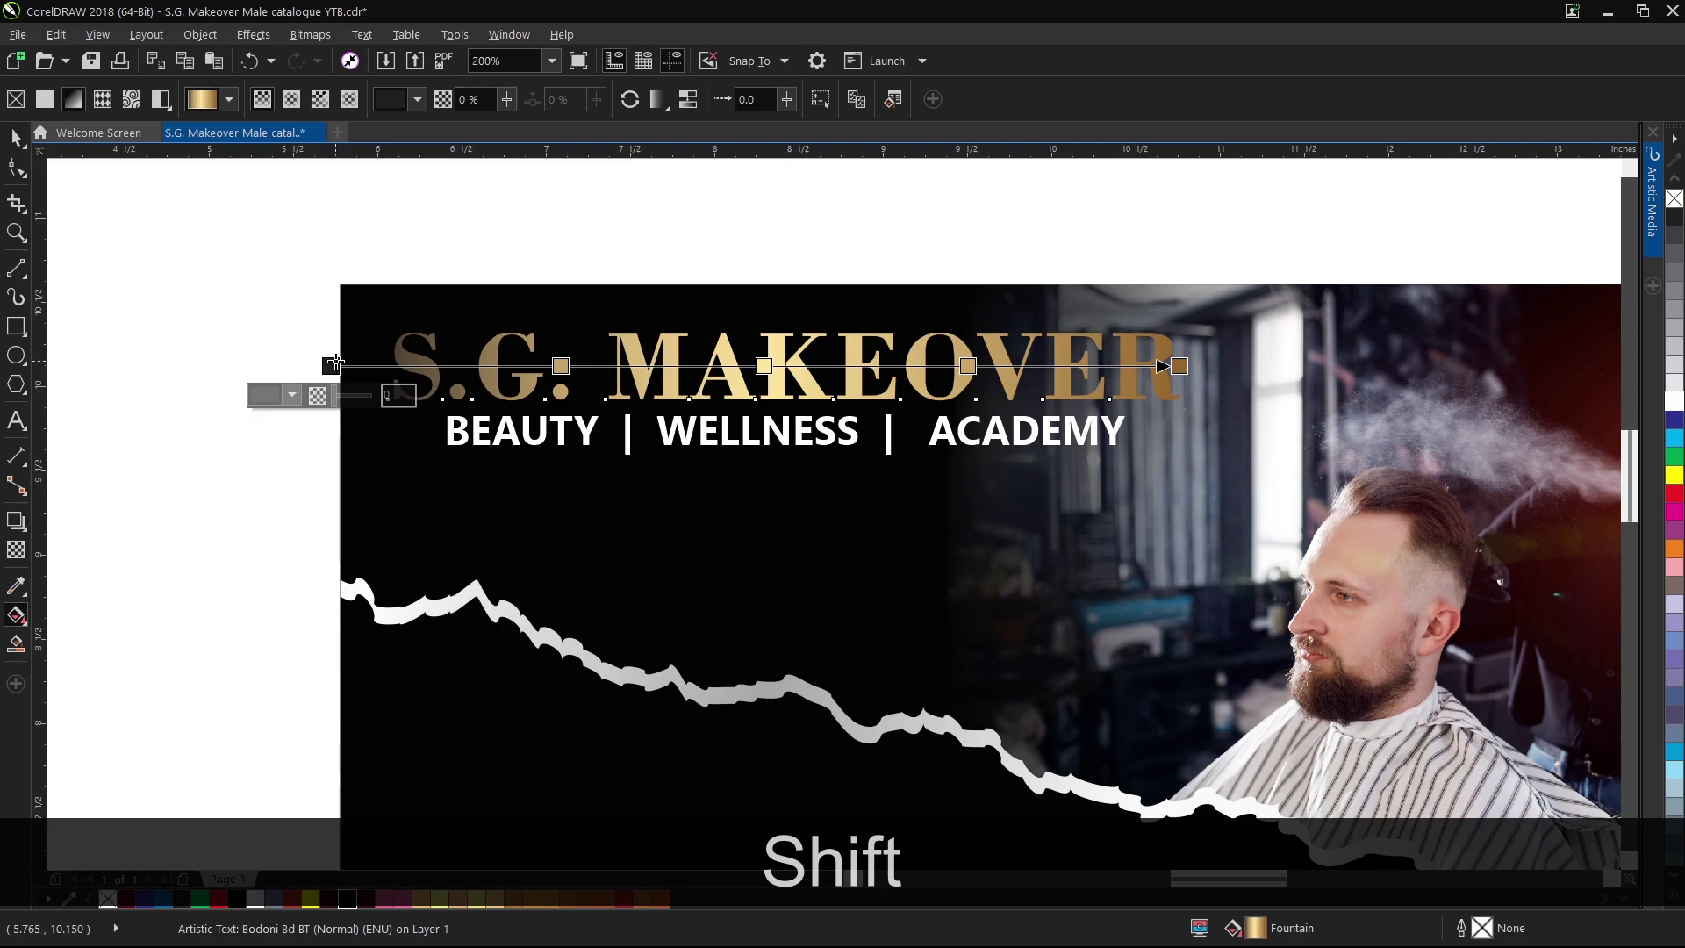
# Change the start color of the title's gold gradient to C39 M65 Y99 K36 brown.
pyautogui.click(291, 395)
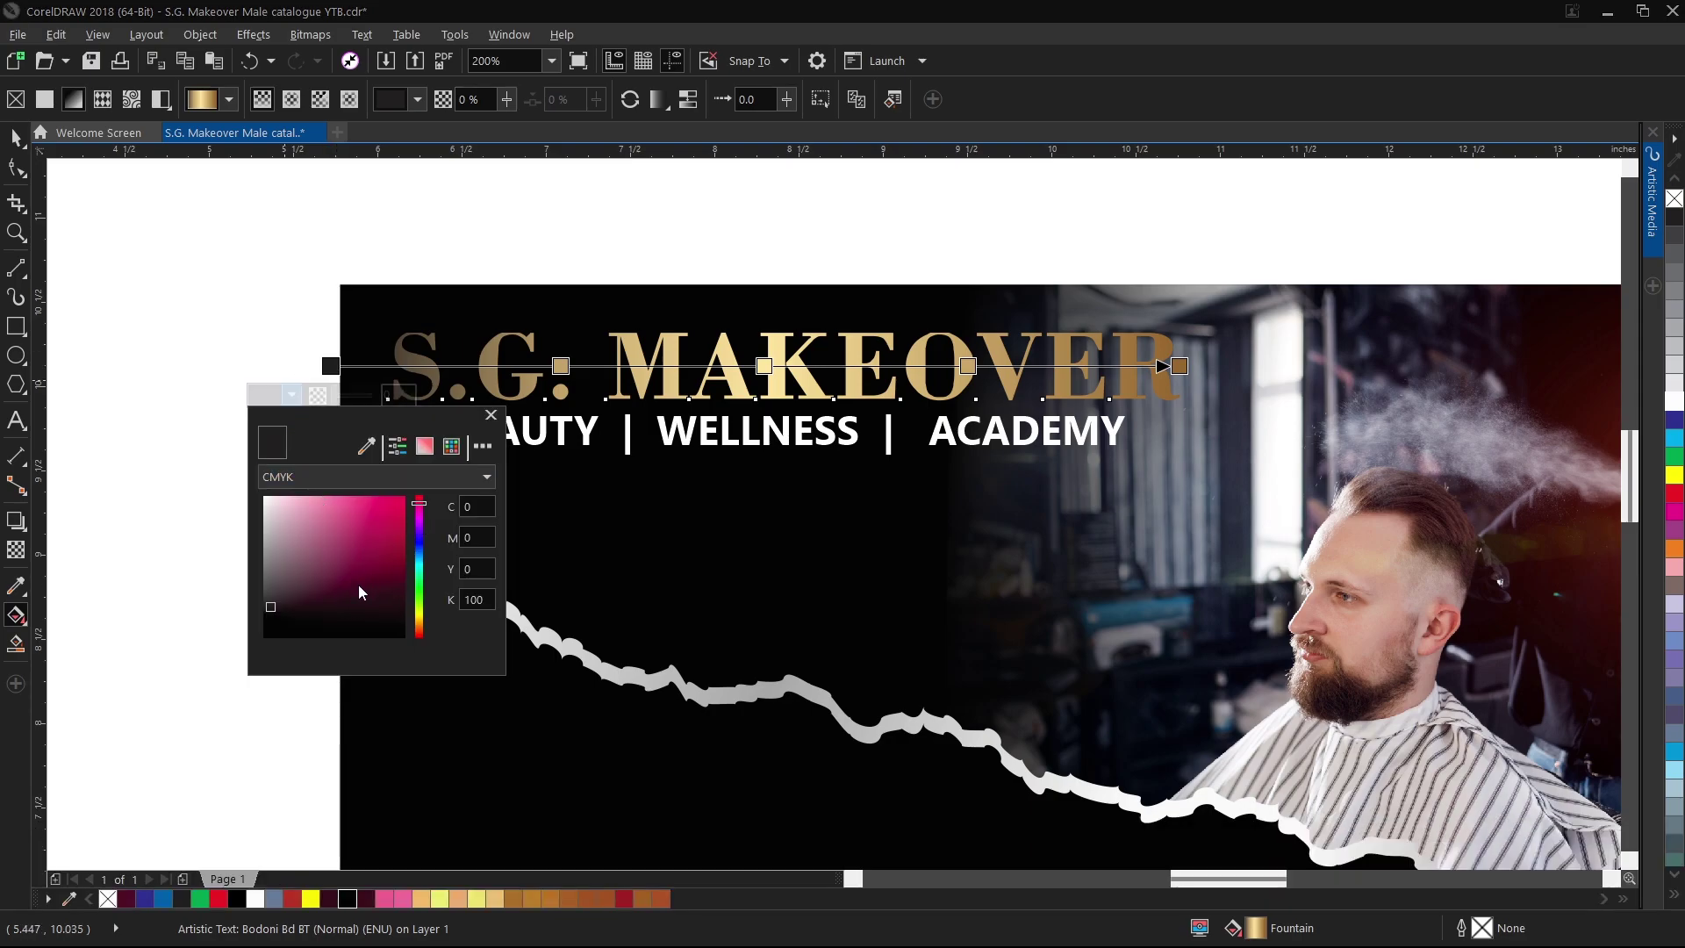
pyautogui.click(421, 626)
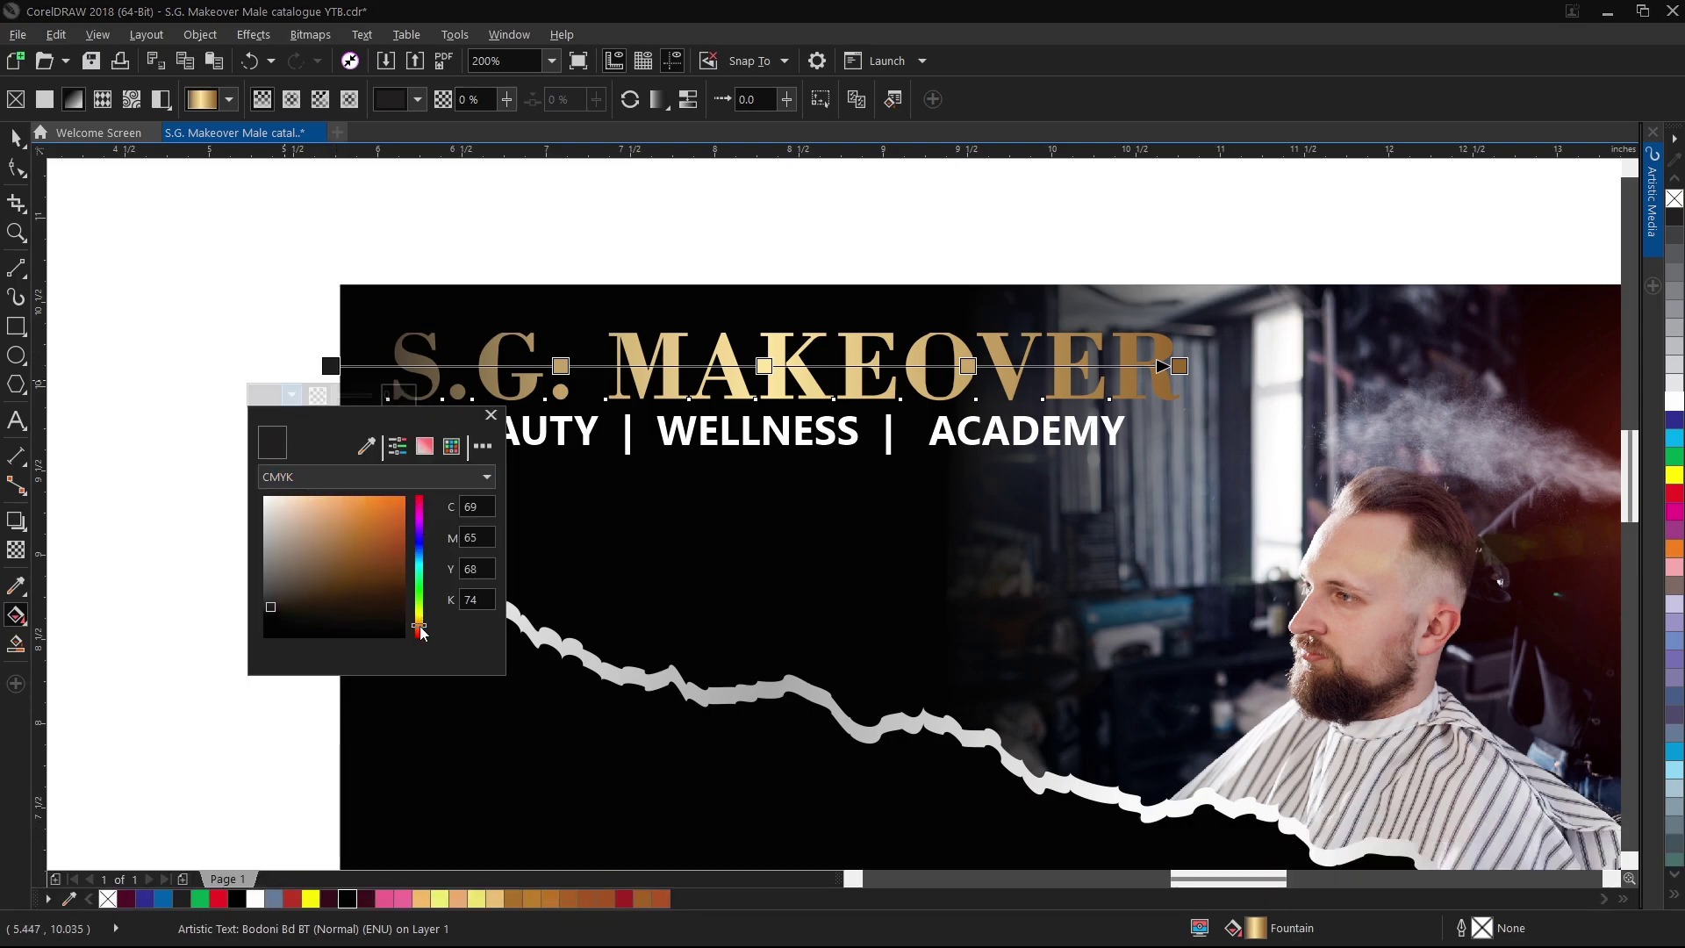
pyautogui.click(335, 579)
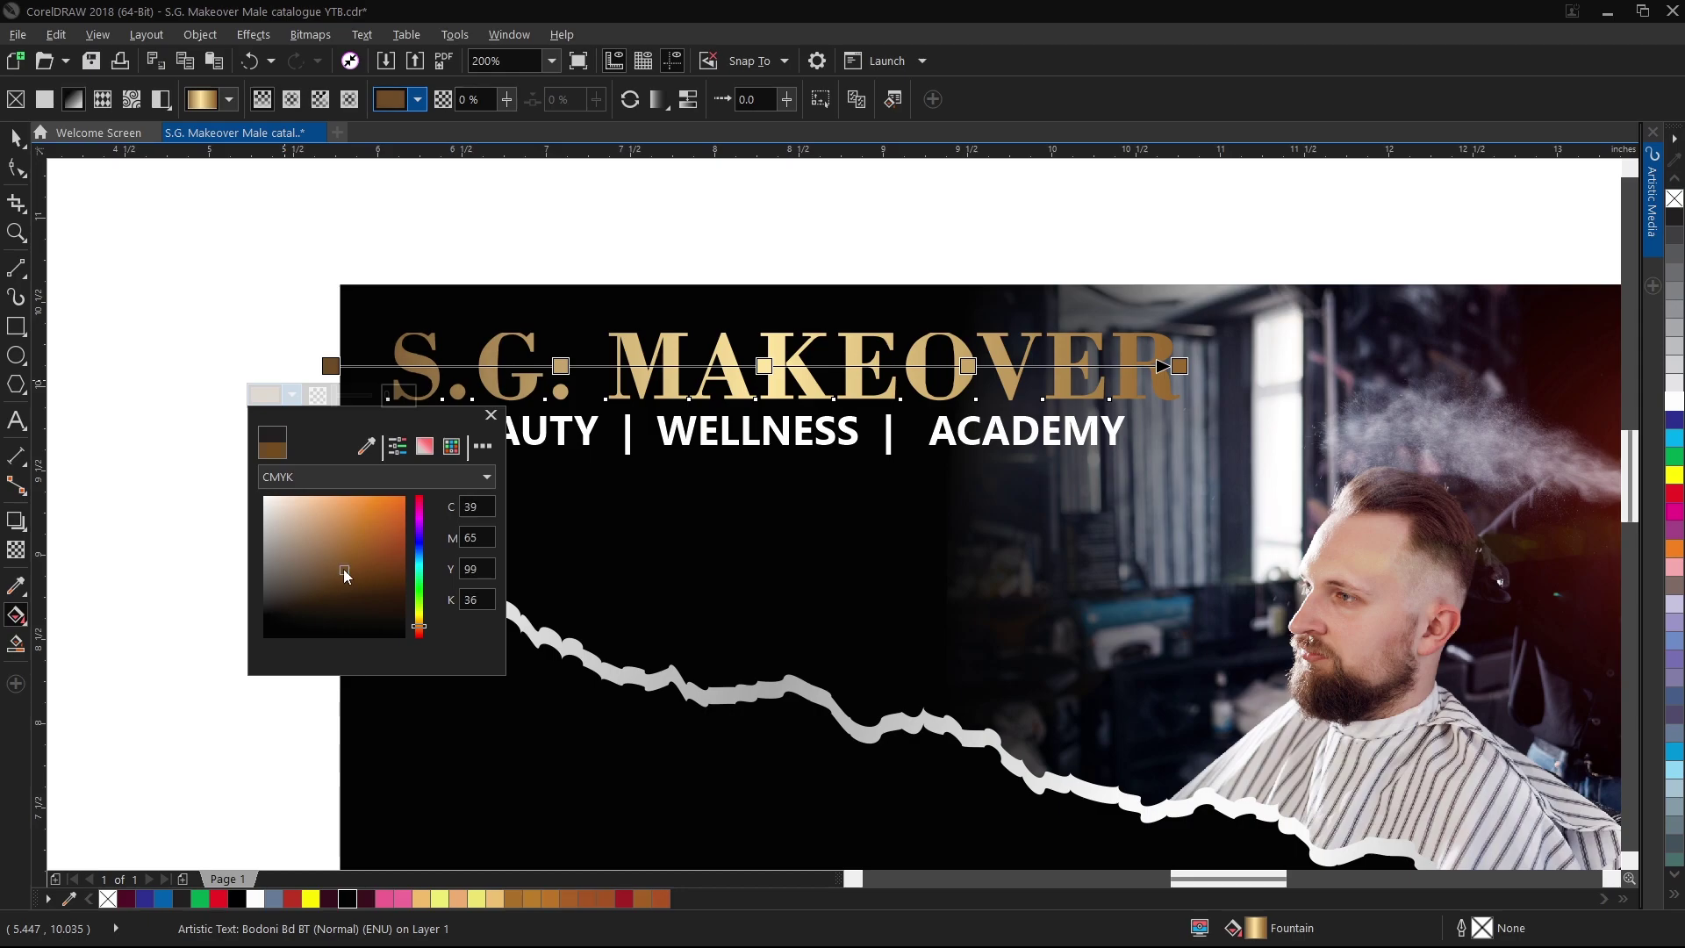
pyautogui.click(182, 321)
pyautogui.click(16, 138)
pyautogui.click(336, 243)
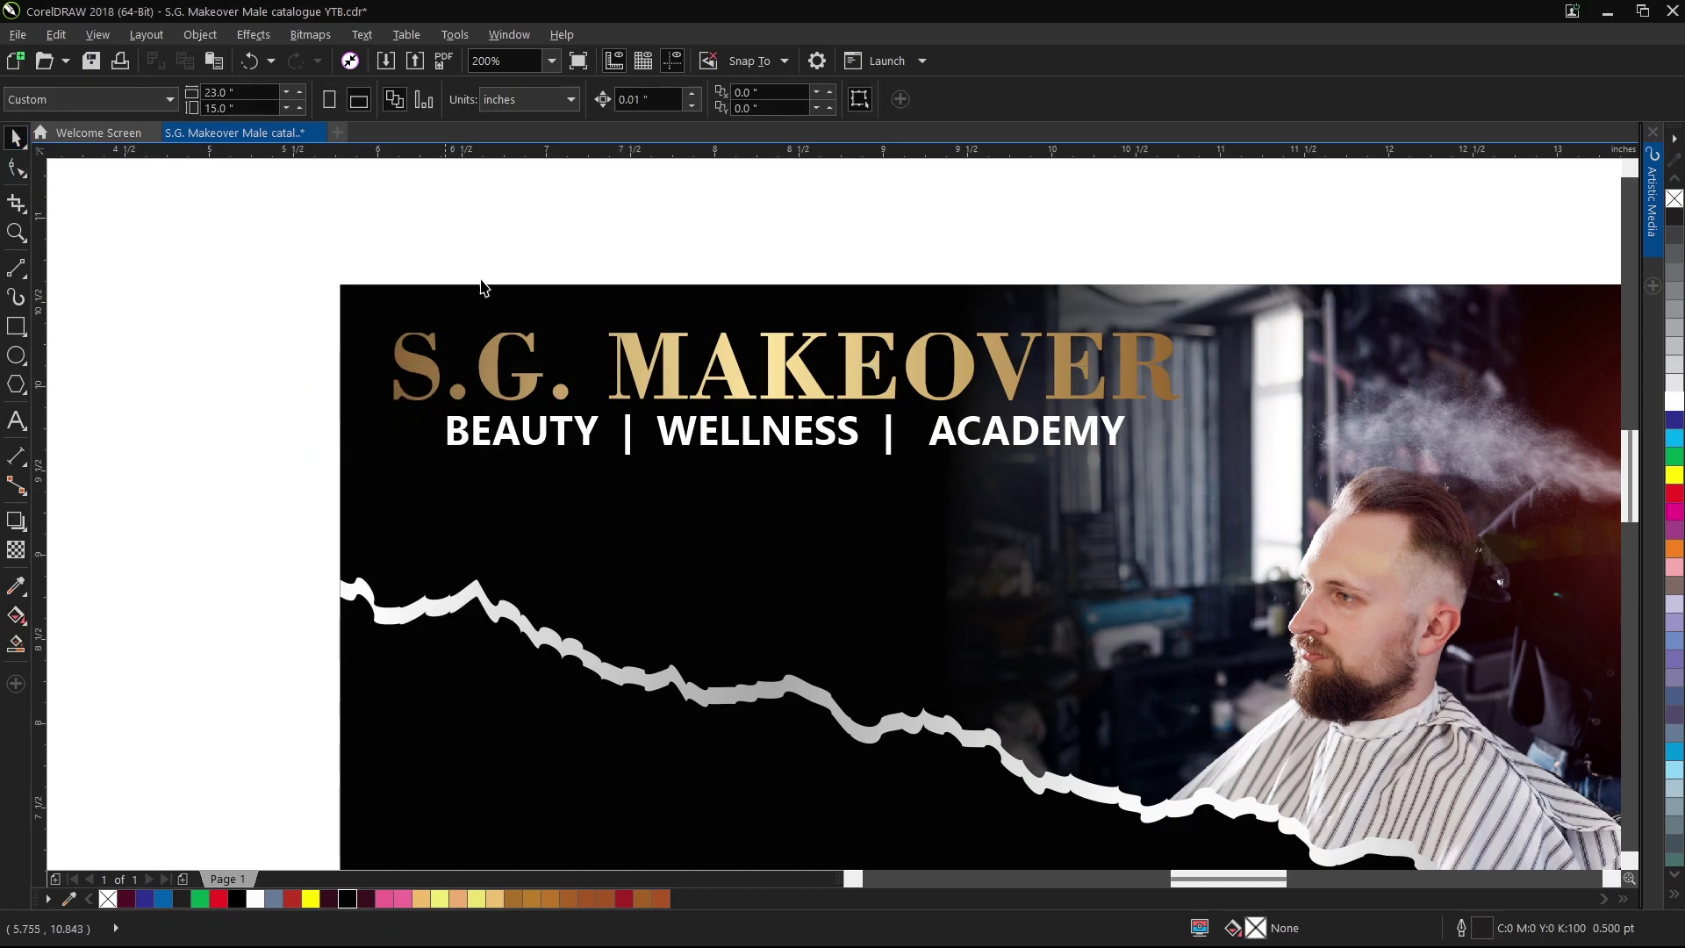
# Give the S.G. MAKEOVER title a 2 pt outline and color it dark maroon, C51 M86 Y64 K71.
pyautogui.click(798, 368)
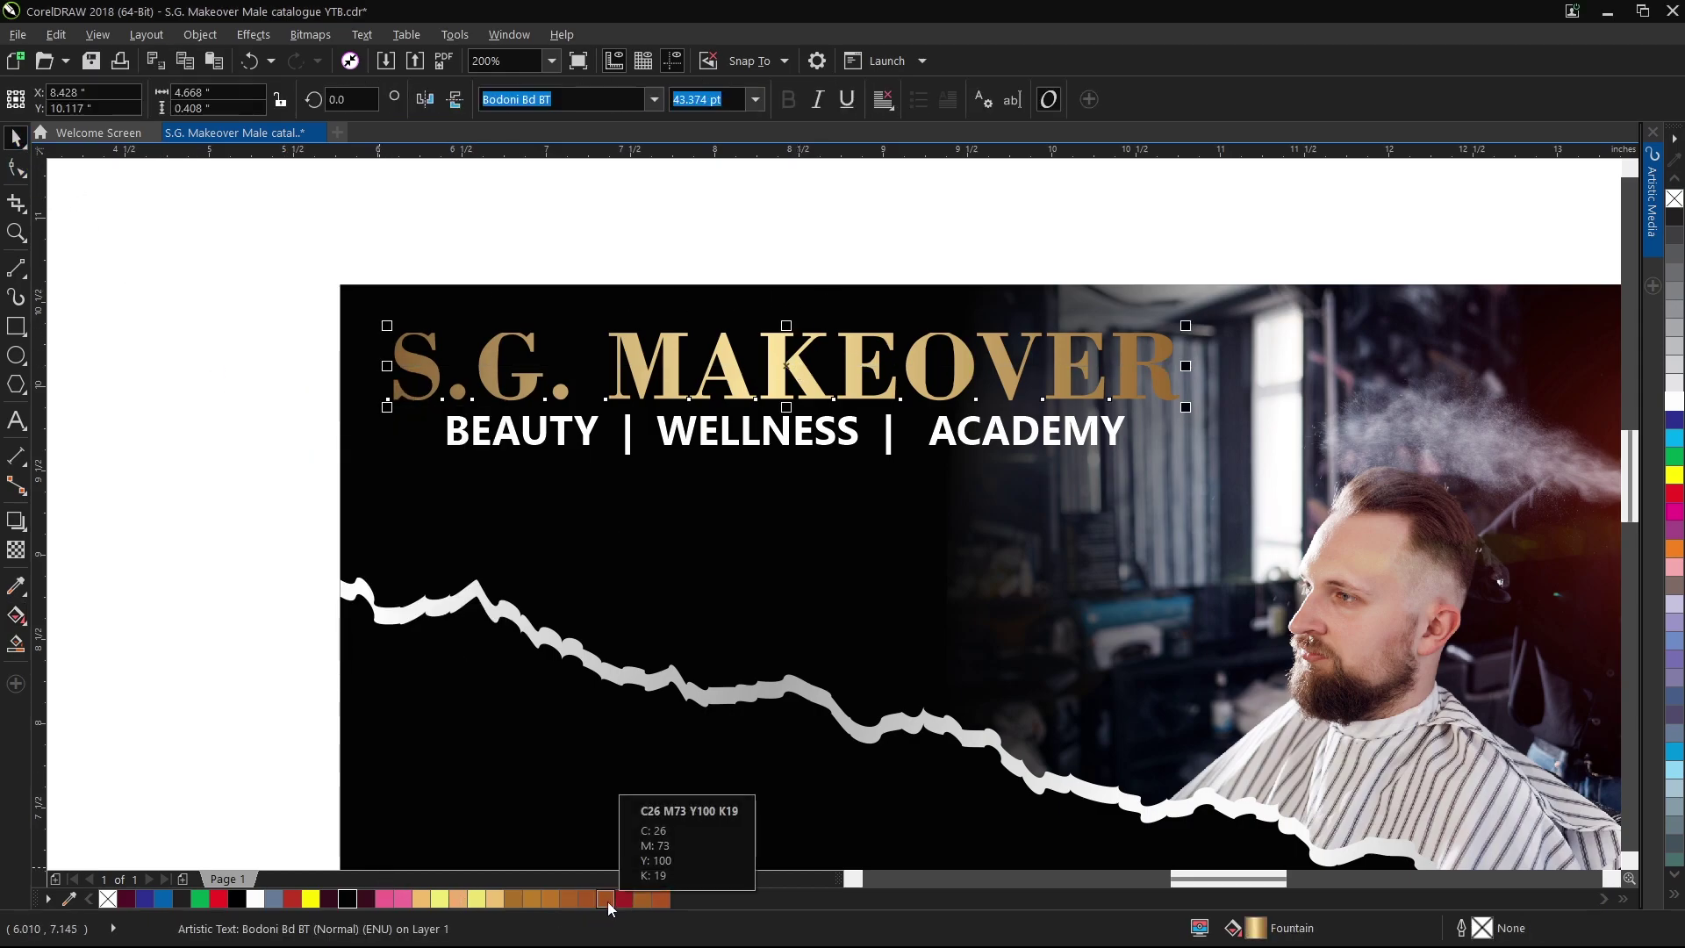
pyautogui.rightClick(661, 899)
pyautogui.scroll(2, 1174, 338)
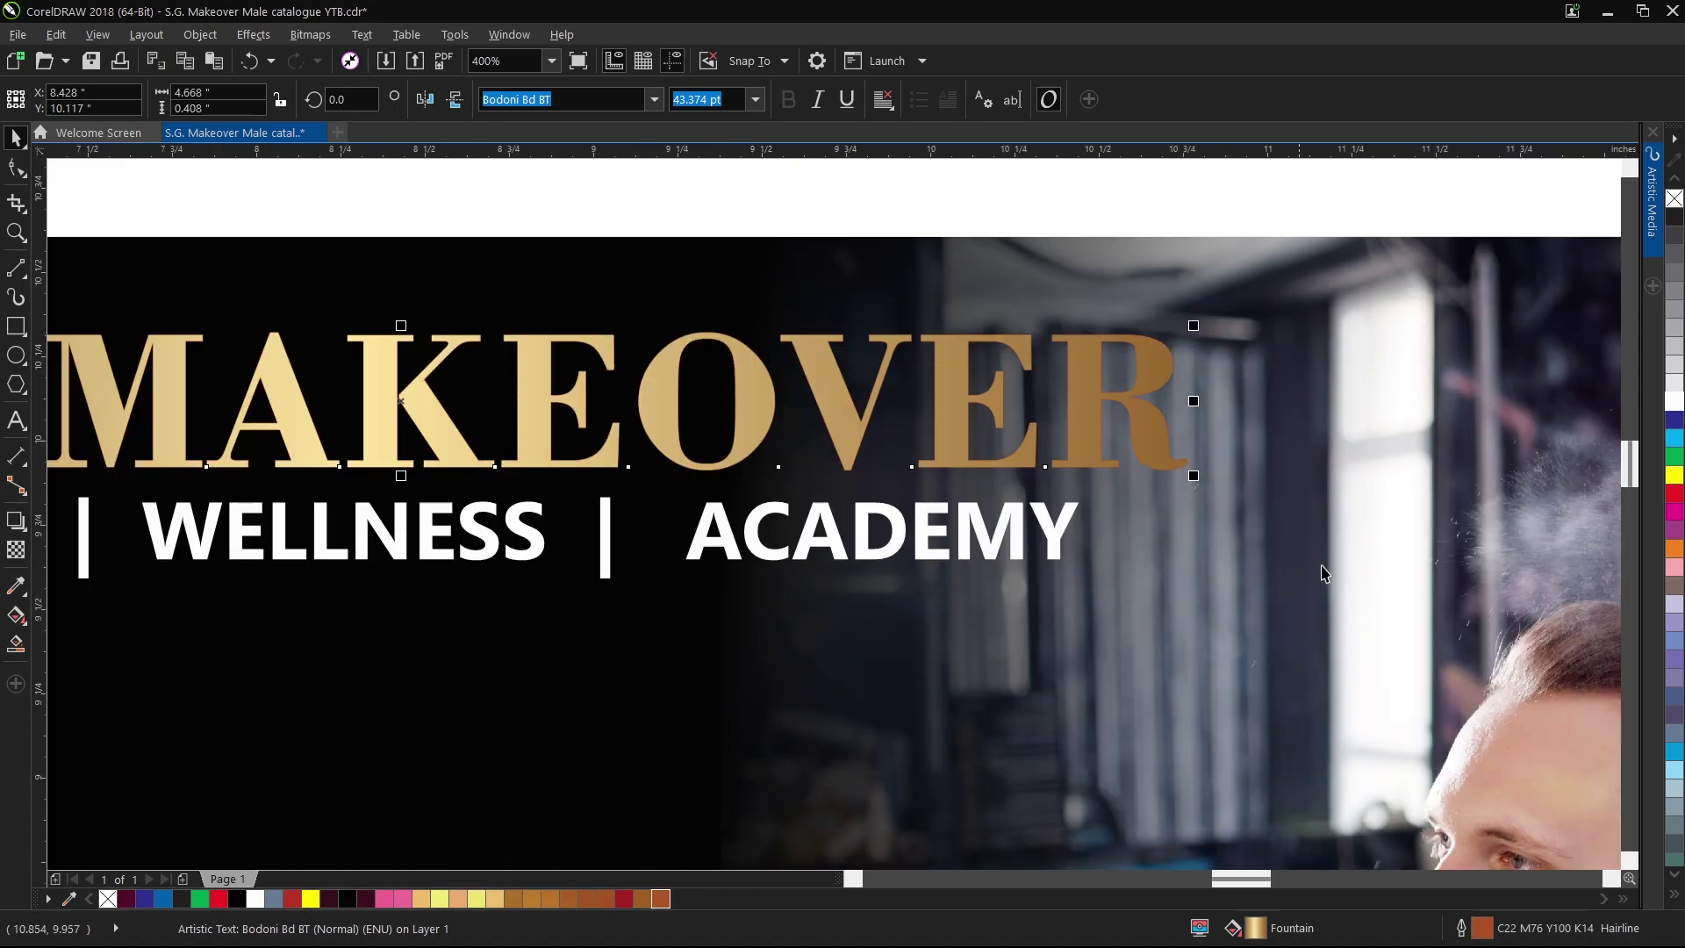
pyautogui.doubleClick(1481, 932)
pyautogui.click(723, 355)
pyautogui.click(709, 476)
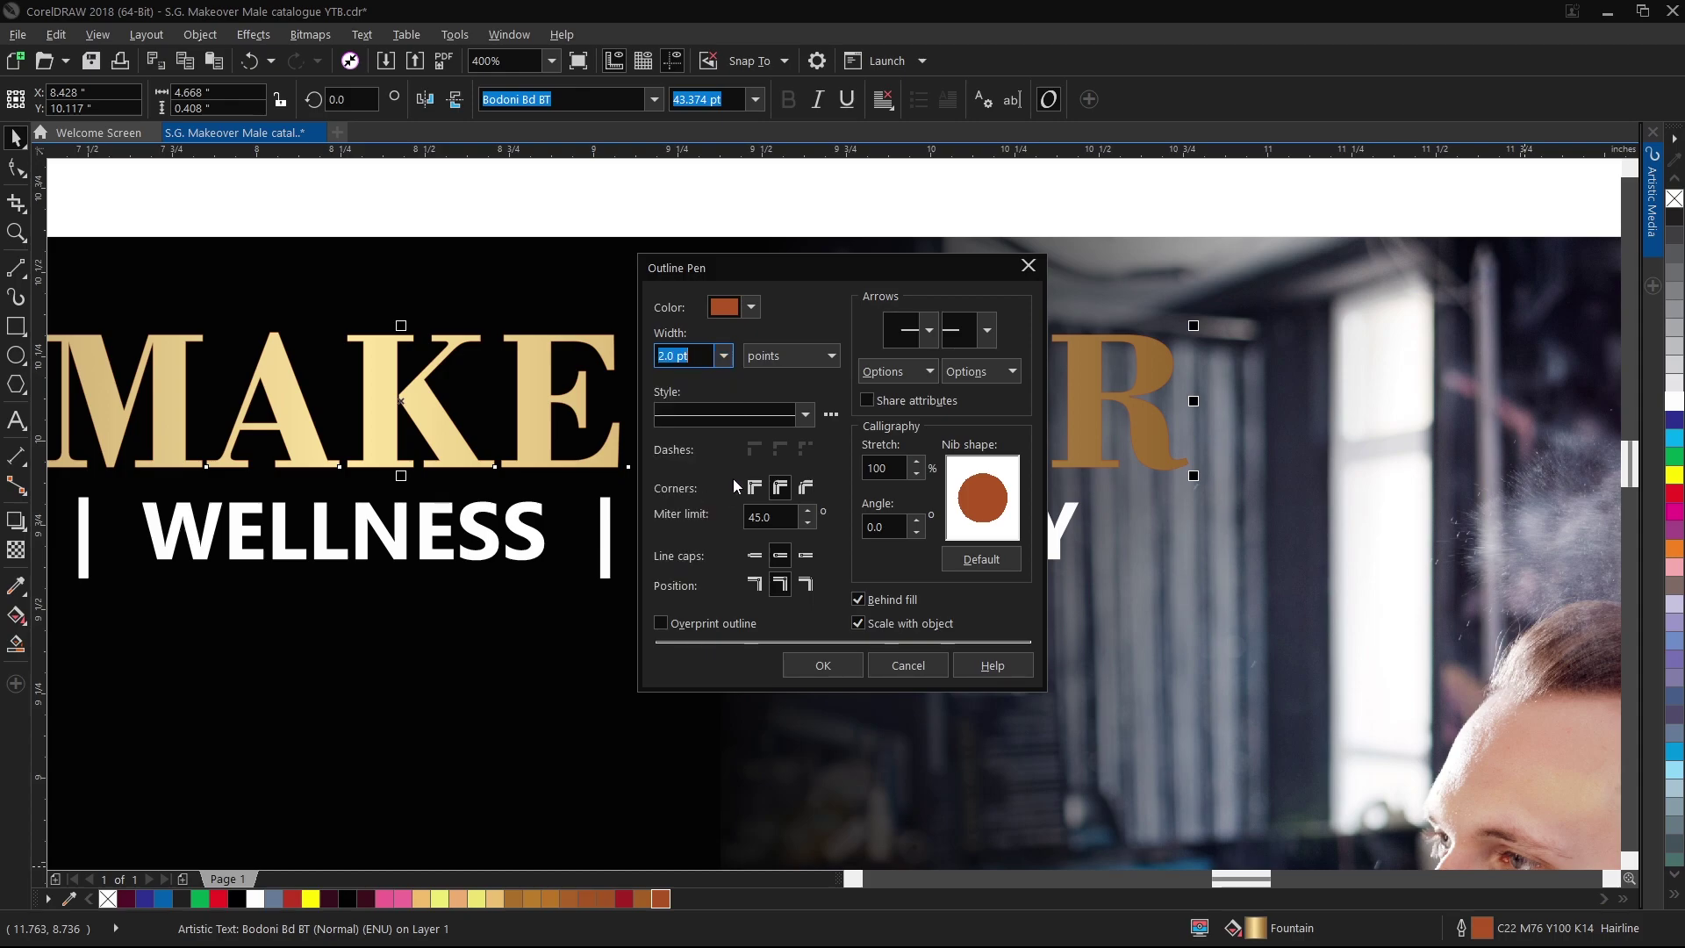
pyautogui.click(835, 658)
pyautogui.scroll(-2, 955, 452)
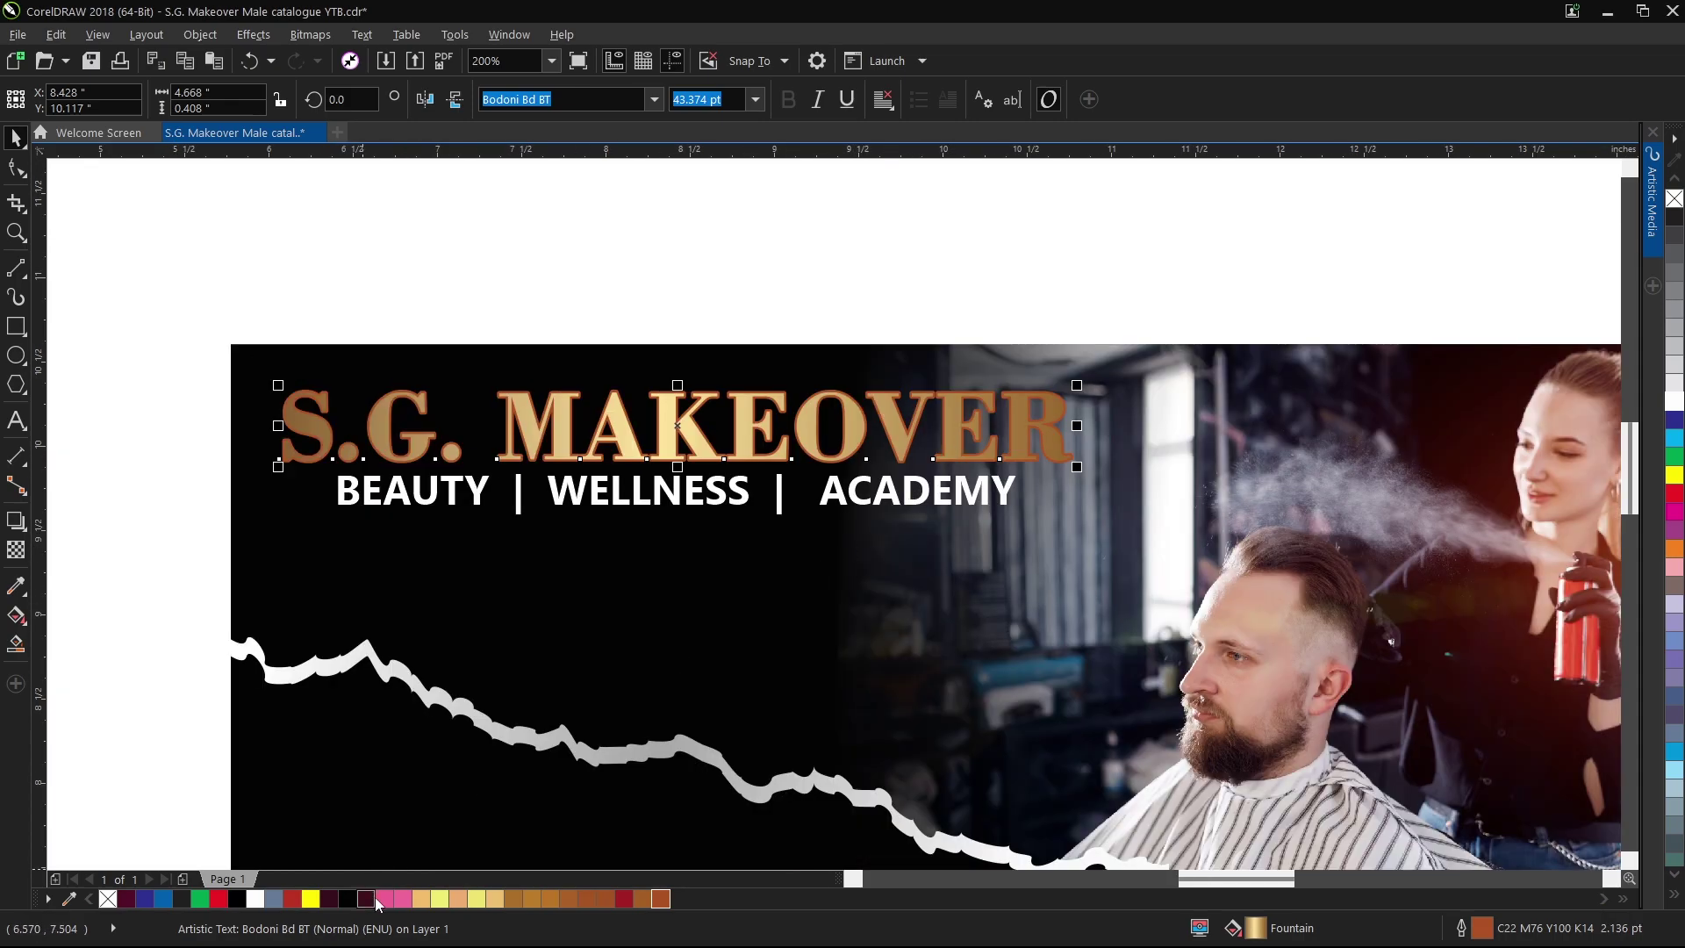
pyautogui.rightClick(375, 899)
pyautogui.scroll(2, 673, 443)
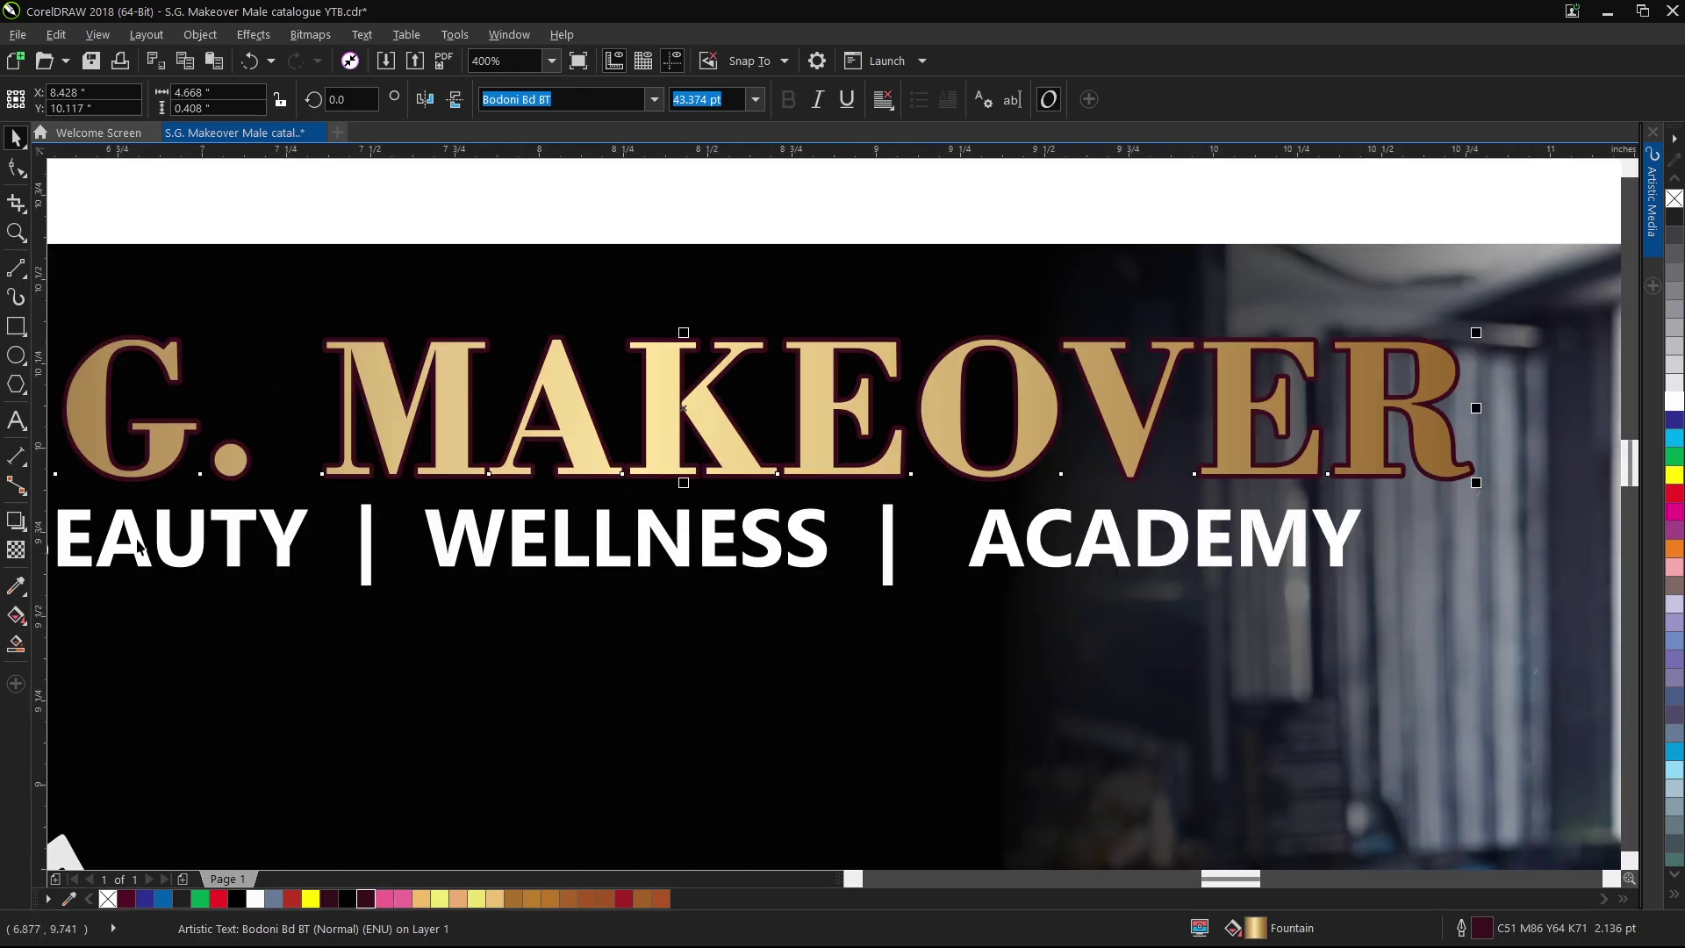
# Add a centered drop shadow to the title with opacity 100, Normal blending and gold color C33 M49 Y100 K11.
pyautogui.click(15, 520)
pyautogui.click(53, 519)
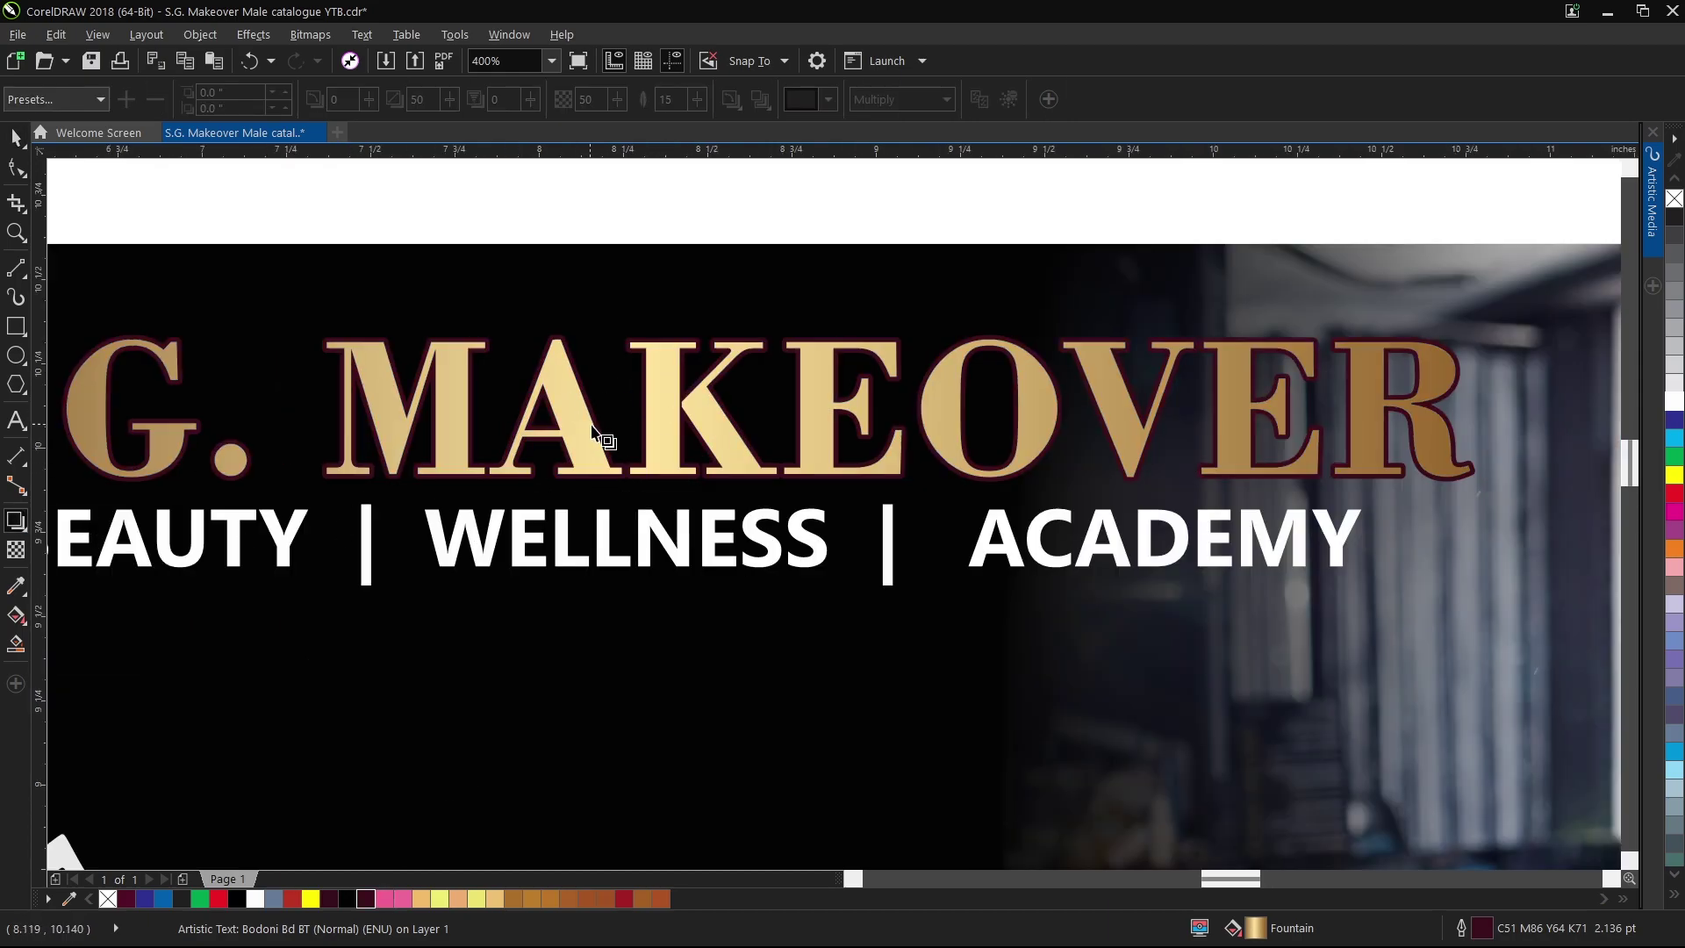
pyautogui.moveTo(684, 408); pyautogui.dragTo(1474, 409)
pyautogui.click(620, 100)
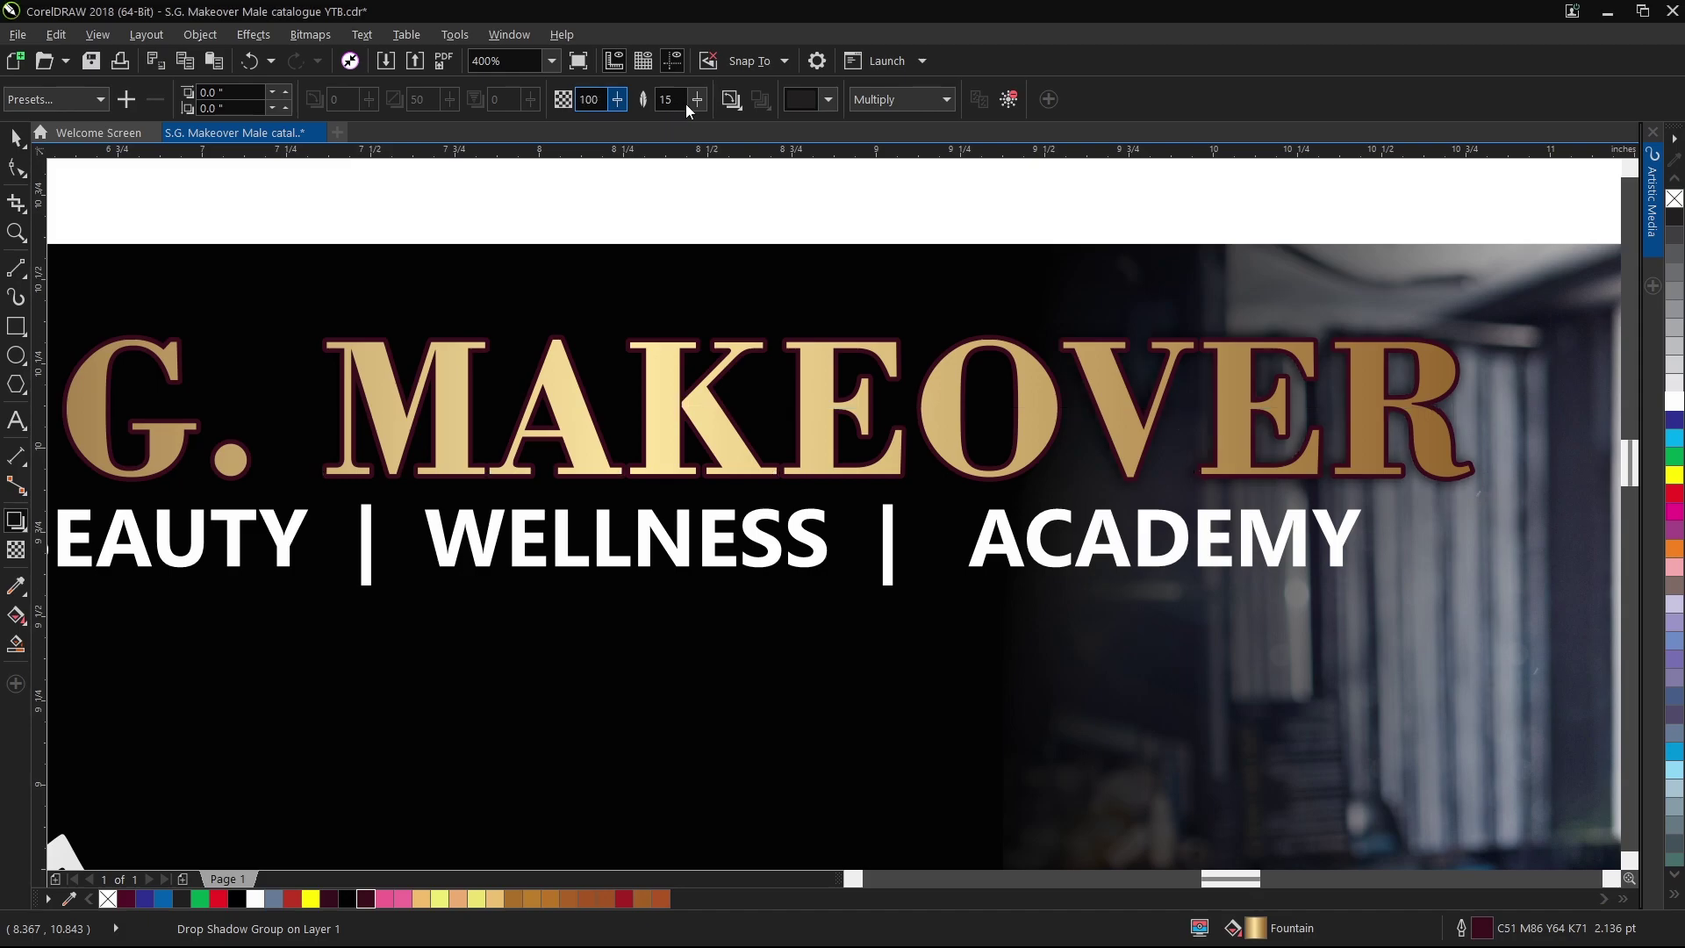
pyautogui.click(903, 100)
pyautogui.click(872, 120)
pyautogui.click(828, 100)
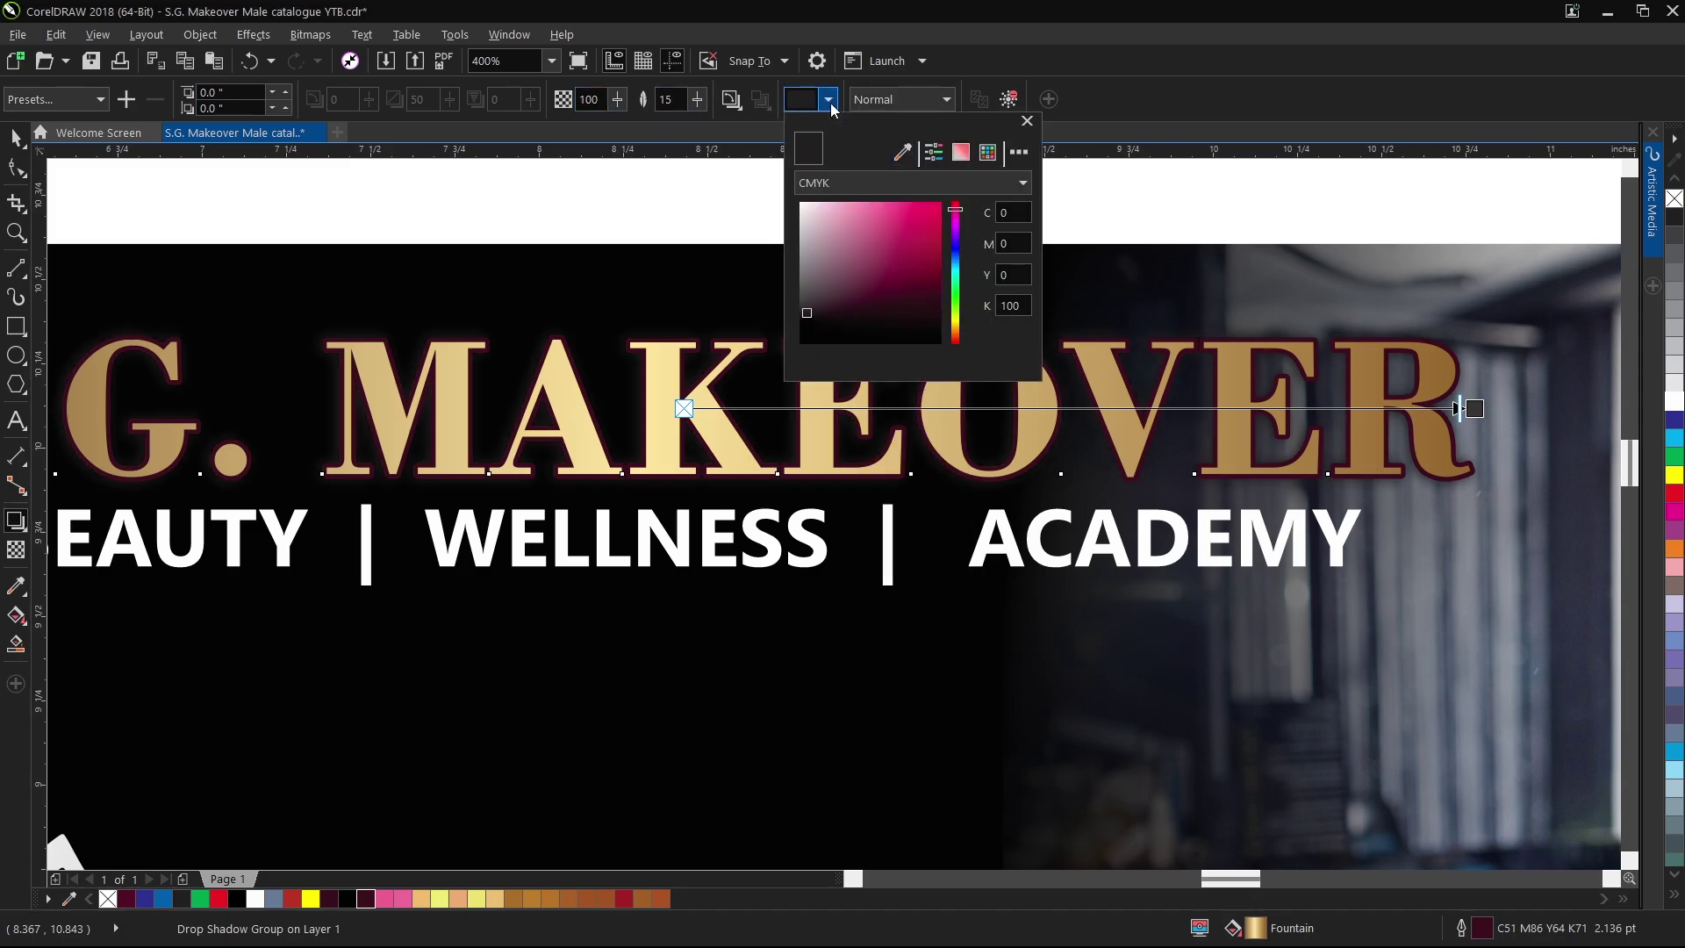
pyautogui.moveTo(958, 298); pyautogui.dragTo(957, 331)
pyautogui.click(933, 251)
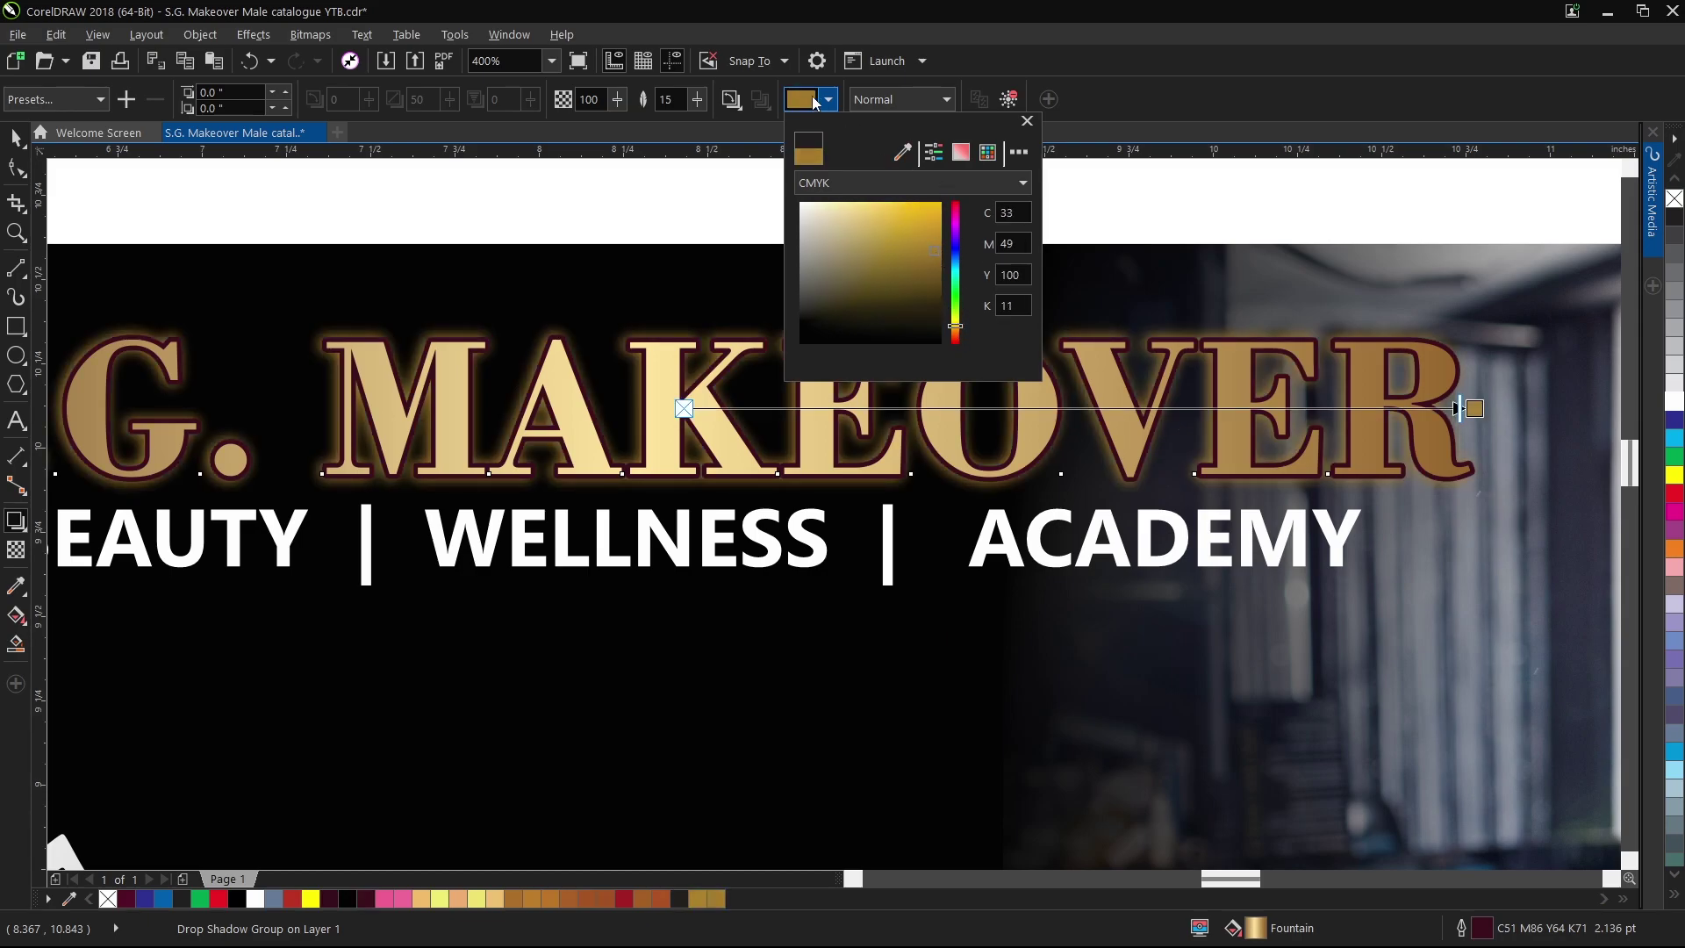
# Make the title's gold shadow spread outward from the letters and set its feathering to 5.
pyautogui.click(731, 99)
pyautogui.click(771, 195)
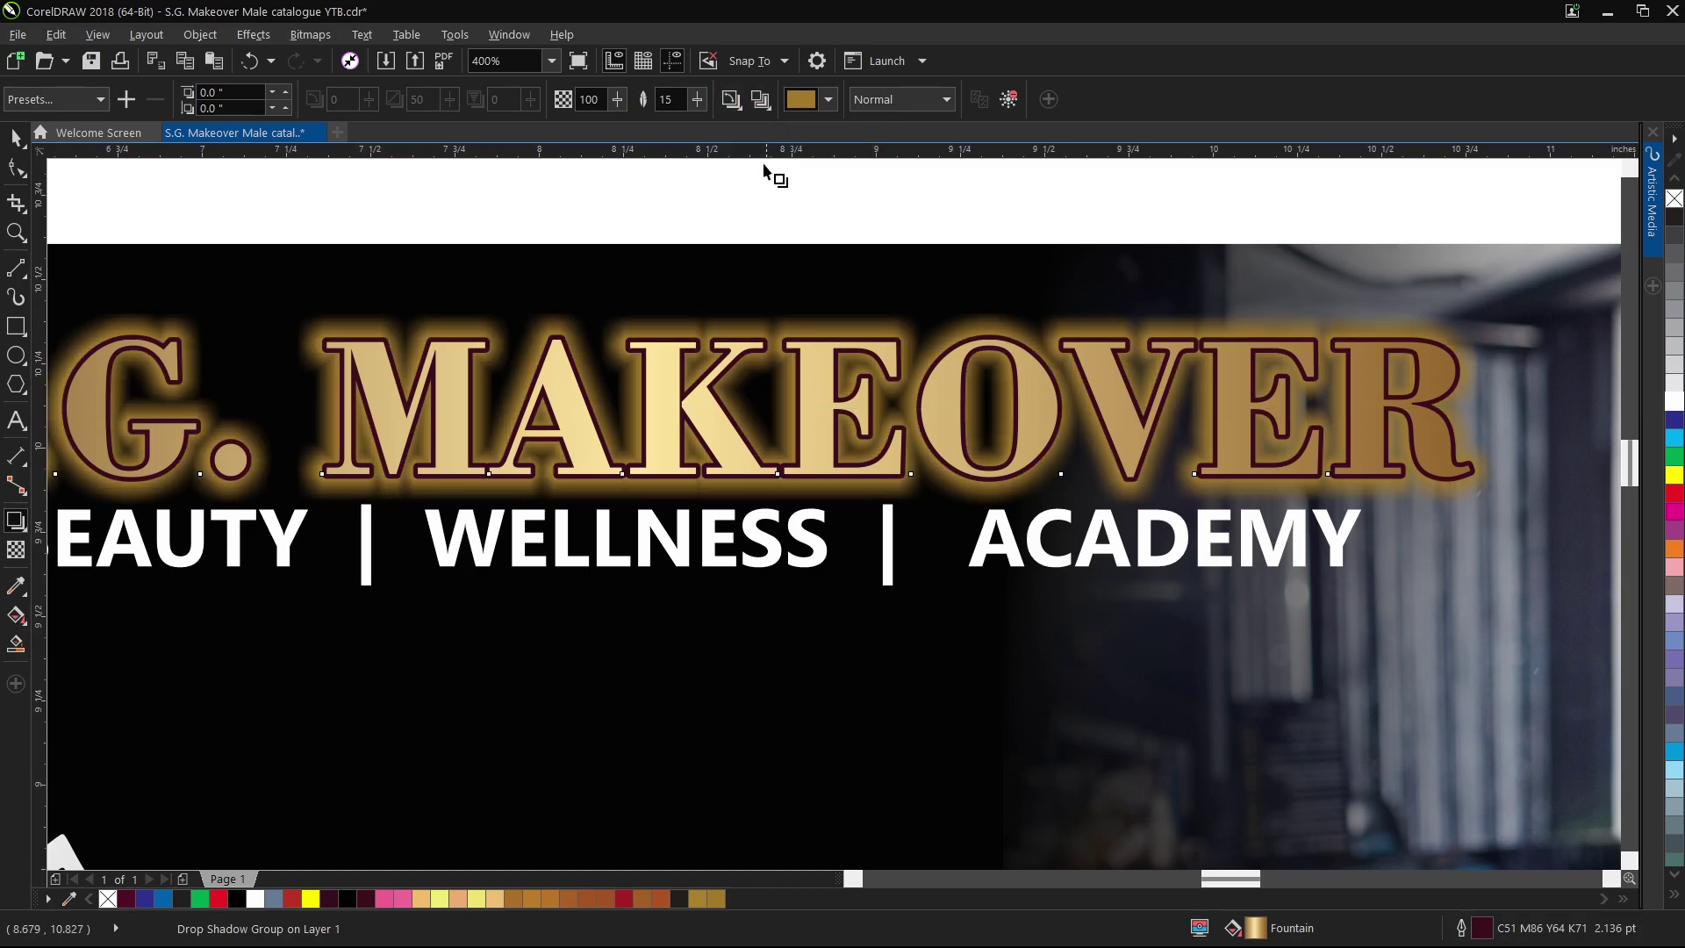
pyautogui.moveTo(701, 99); pyautogui.dragTo(697, 103)
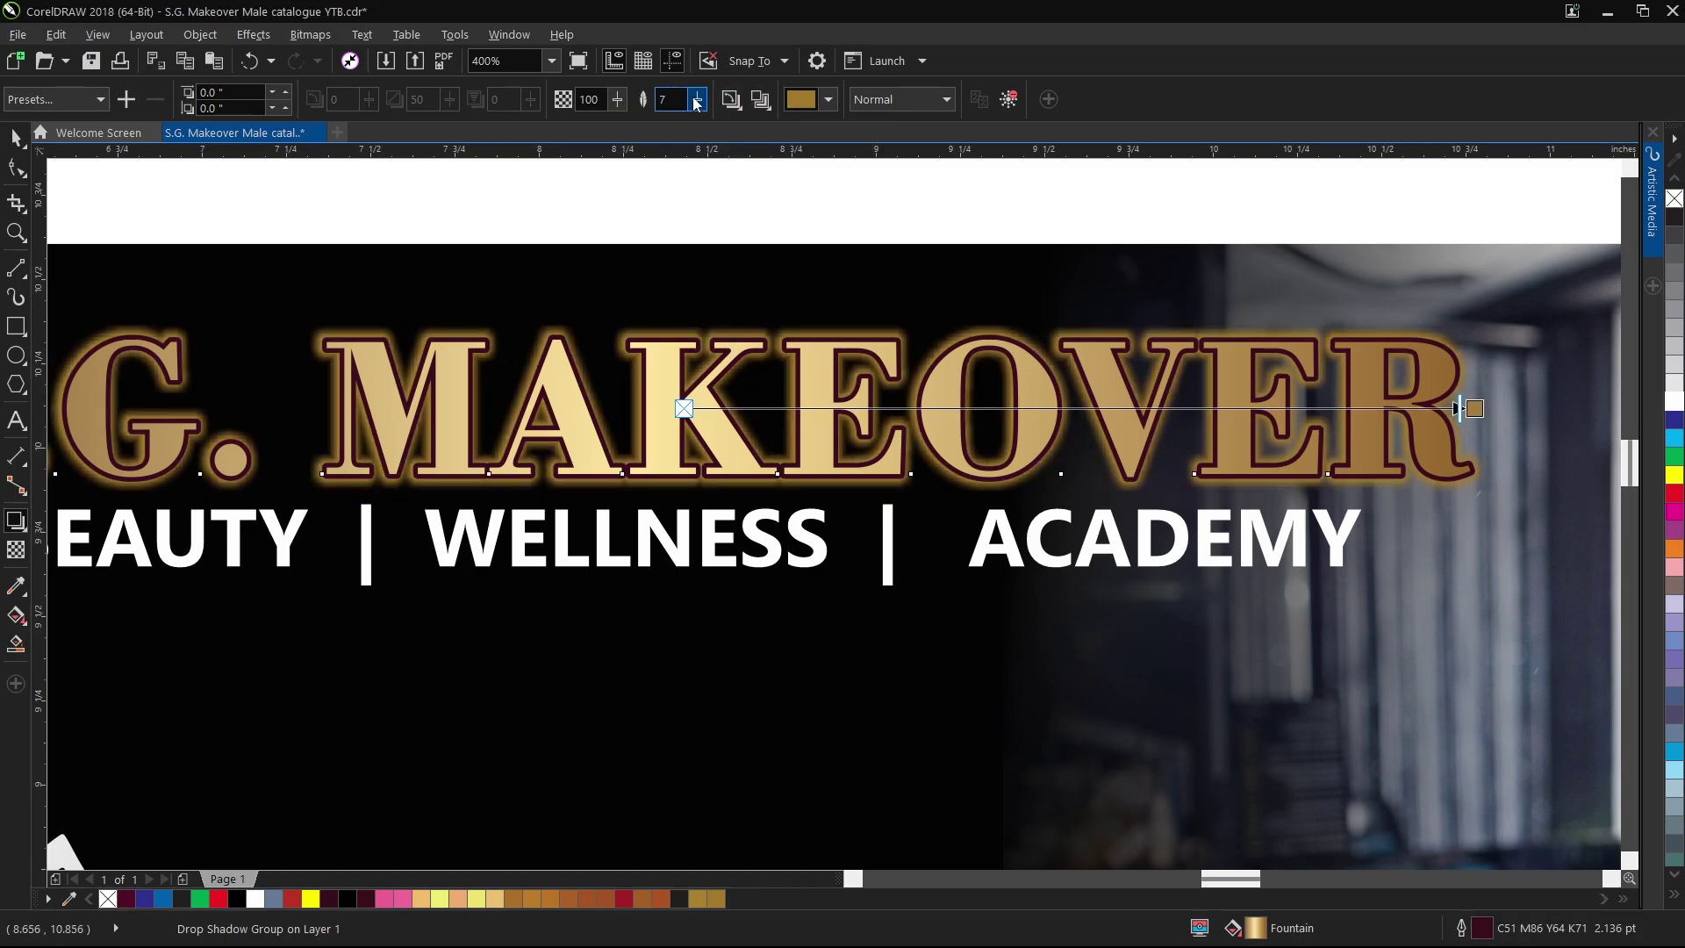
pyautogui.click(698, 102)
pyautogui.scroll(-1, 794, 389)
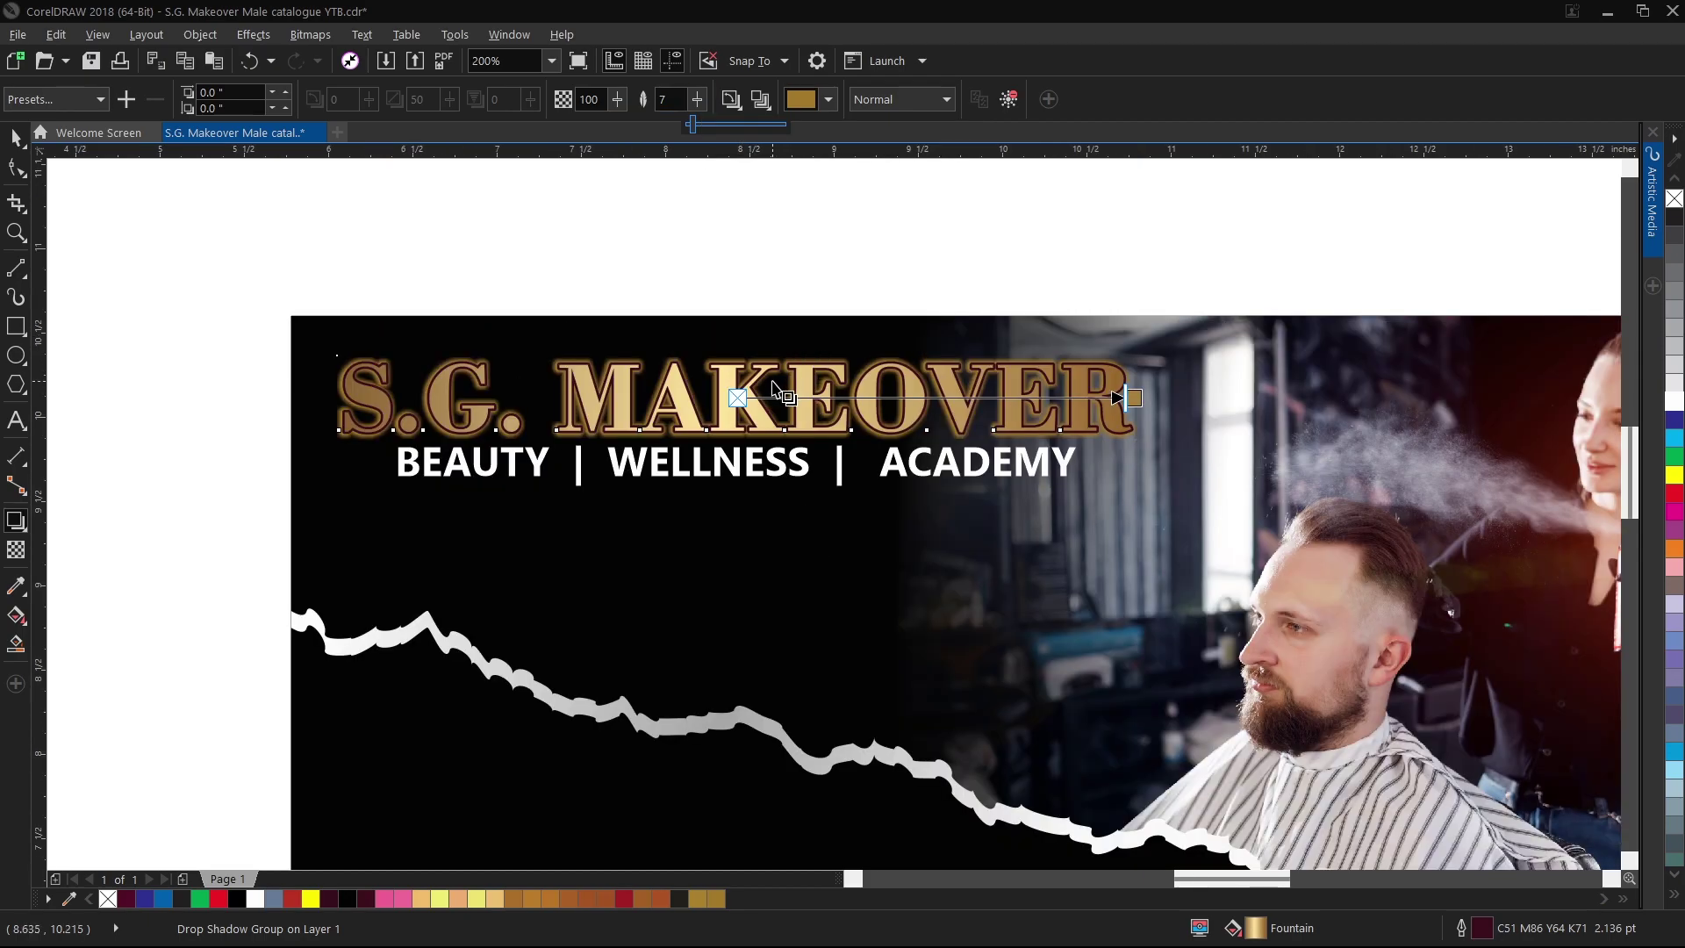
pyautogui.scroll(1, 771, 389)
pyautogui.click(650, 97)
pyautogui.write('5')
pyautogui.press('Return')
# Group the gold S.G. MAKEOVER title with the white tagline.
pyautogui.click(16, 138)
pyautogui.scroll(-1, 752, 311)
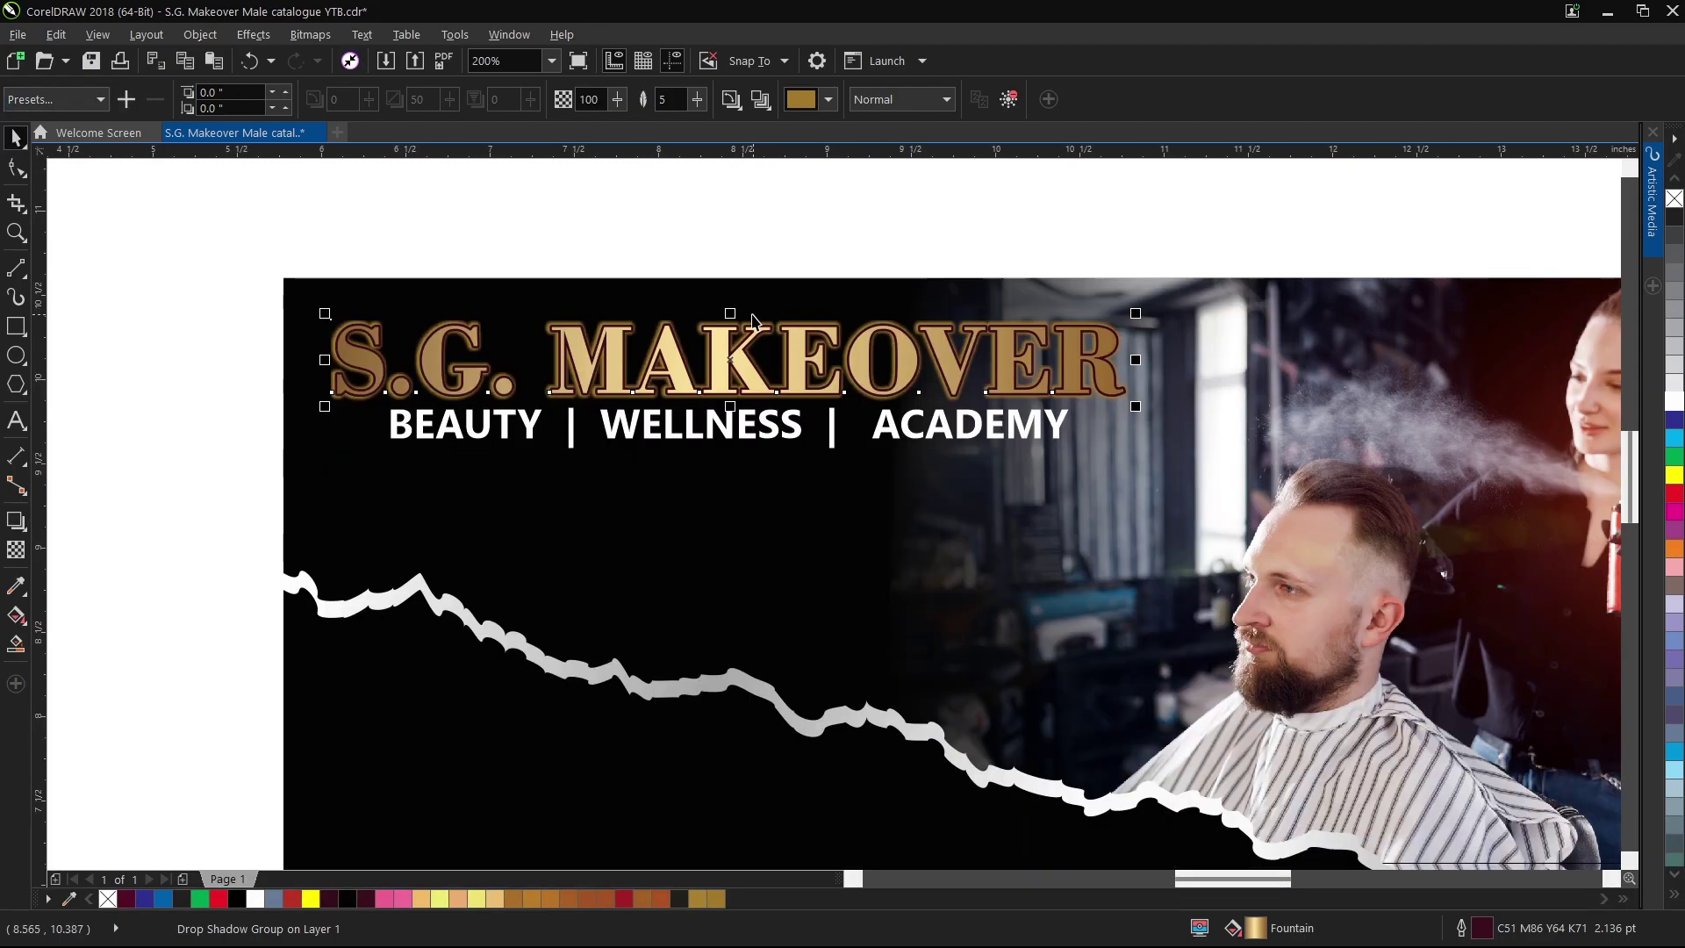
pyautogui.keyDown('shift'); pyautogui.click(751, 424); pyautogui.keyUp('shift')
pyautogui.hotkey('ctrl', 'g')
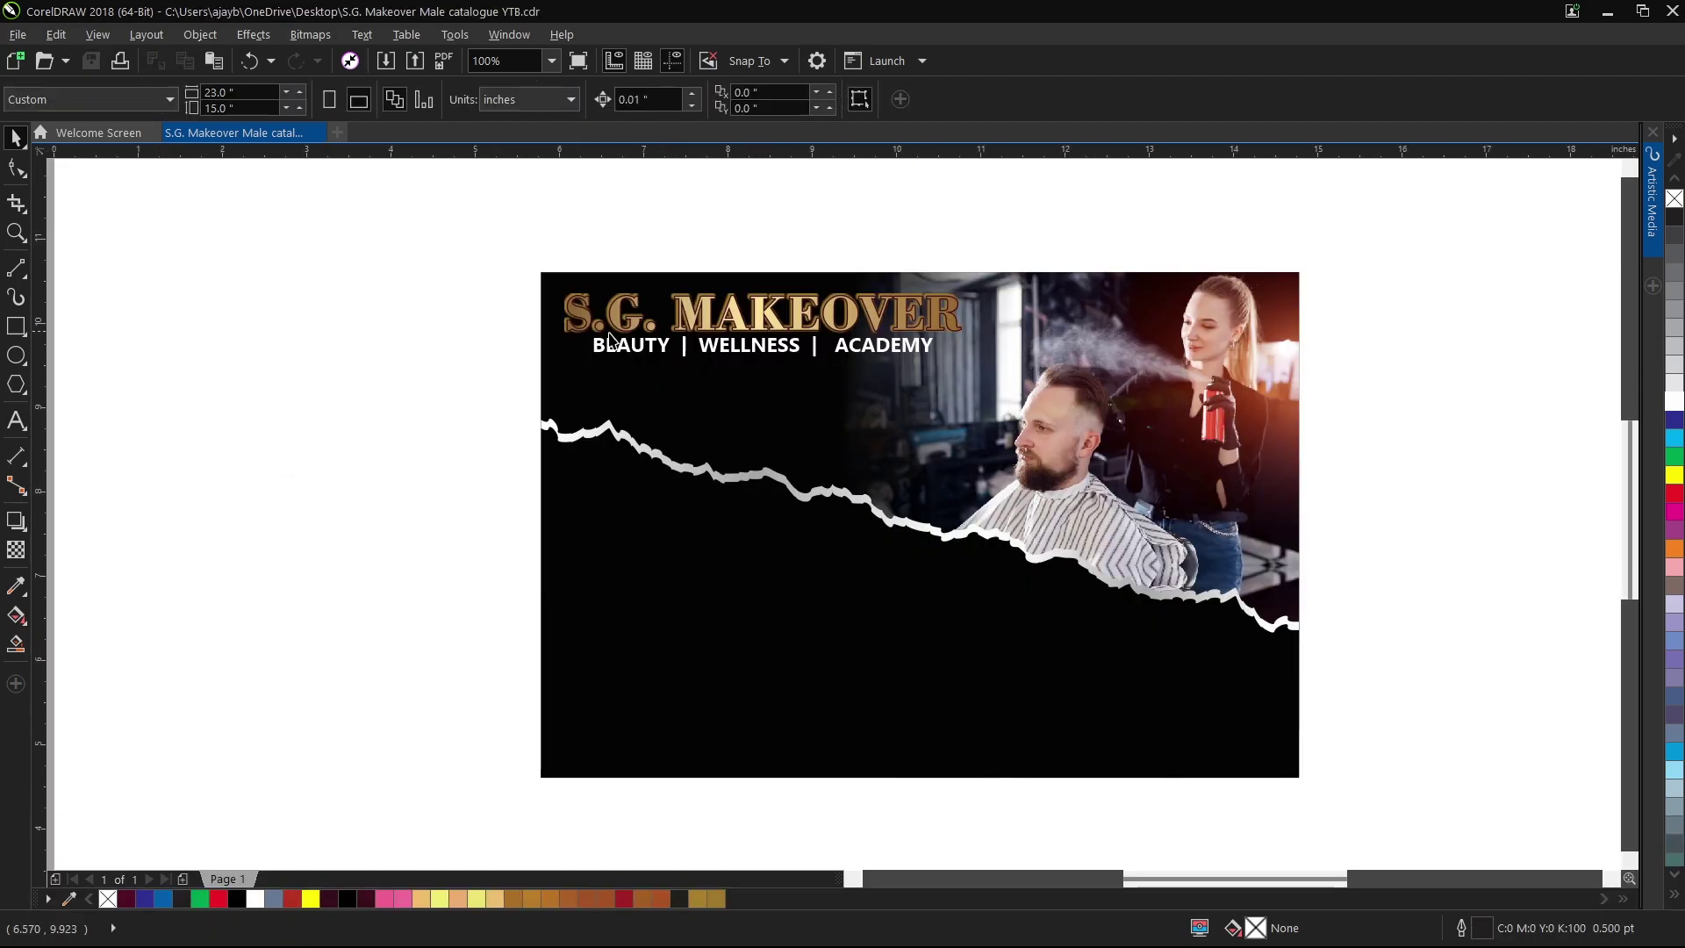
# Move the gold GM logo onto the catalogue below the tagline and align it horizontally centered with the title group.
pyautogui.scroll(-1, 594, 361)
pyautogui.moveTo(259, 391); pyautogui.dragTo(949, 477)
pyautogui.scroll(2, 941, 474)
pyautogui.keyDown('shift'); pyautogui.click(964, 355); pyautogui.keyUp('shift')
pyautogui.press('c')
pyautogui.press('Escape')
# Scale the GM logo to about 1.50 by 1.24 inches and nudge it down 0.02 inch.
pyautogui.click(930, 461)
pyautogui.moveTo(1023, 381); pyautogui.dragTo(984, 402)
pyautogui.scroll(2, 1015, 383)
pyautogui.scroll(-2, 984, 402)
pyautogui.press('Down')
pyautogui.press('Down')
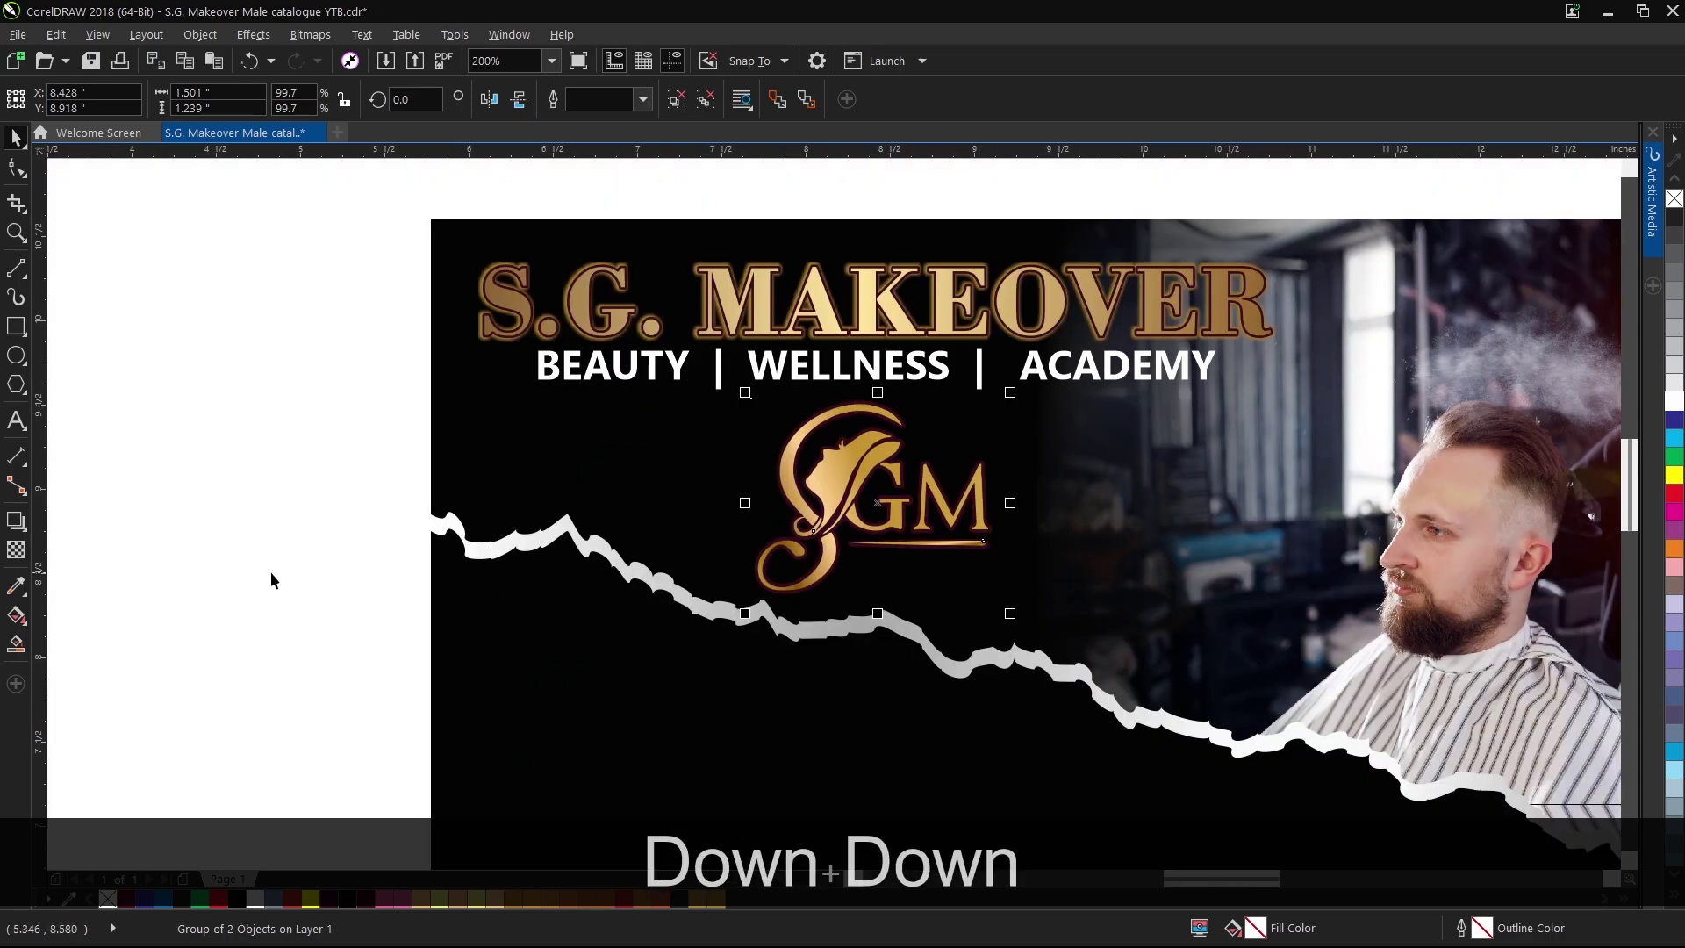
# Add a centered drop shadow to the GM logo with opacity 100, Normal blending and a bright orange-red color.
pyautogui.click(16, 520)
pyautogui.click(66, 521)
pyautogui.moveTo(878, 502); pyautogui.dragTo(1004, 503)
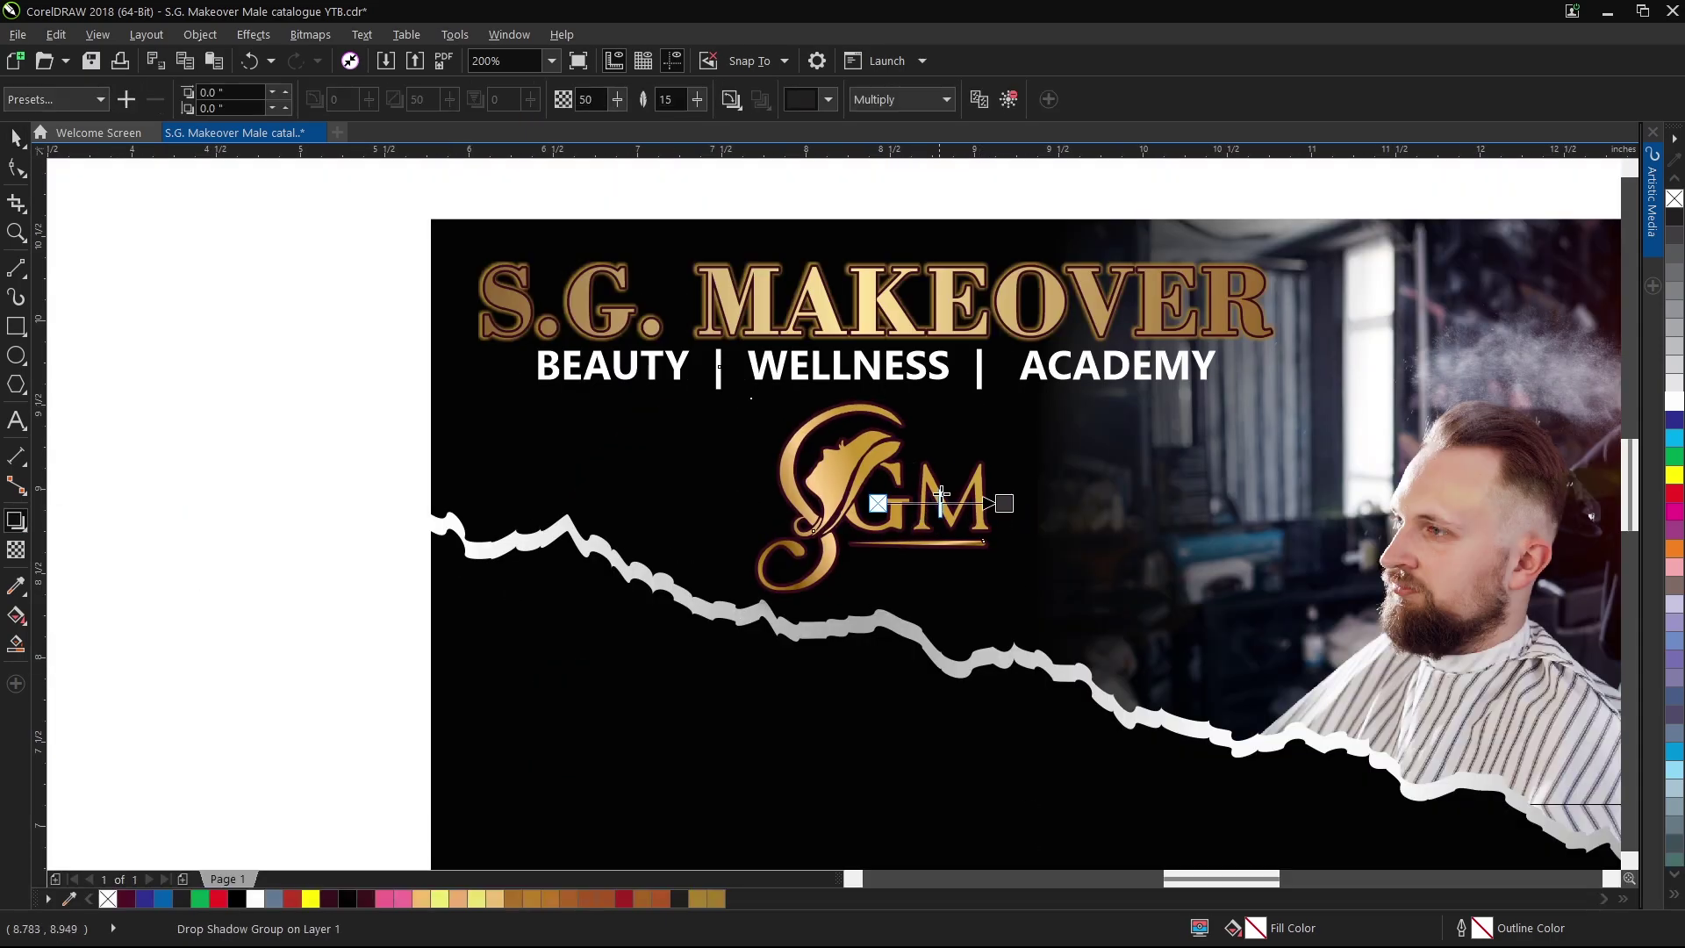
pyautogui.scroll(2, 949, 483)
pyautogui.moveTo(617, 99); pyautogui.dragTo(625, 128)
pyautogui.click(904, 99)
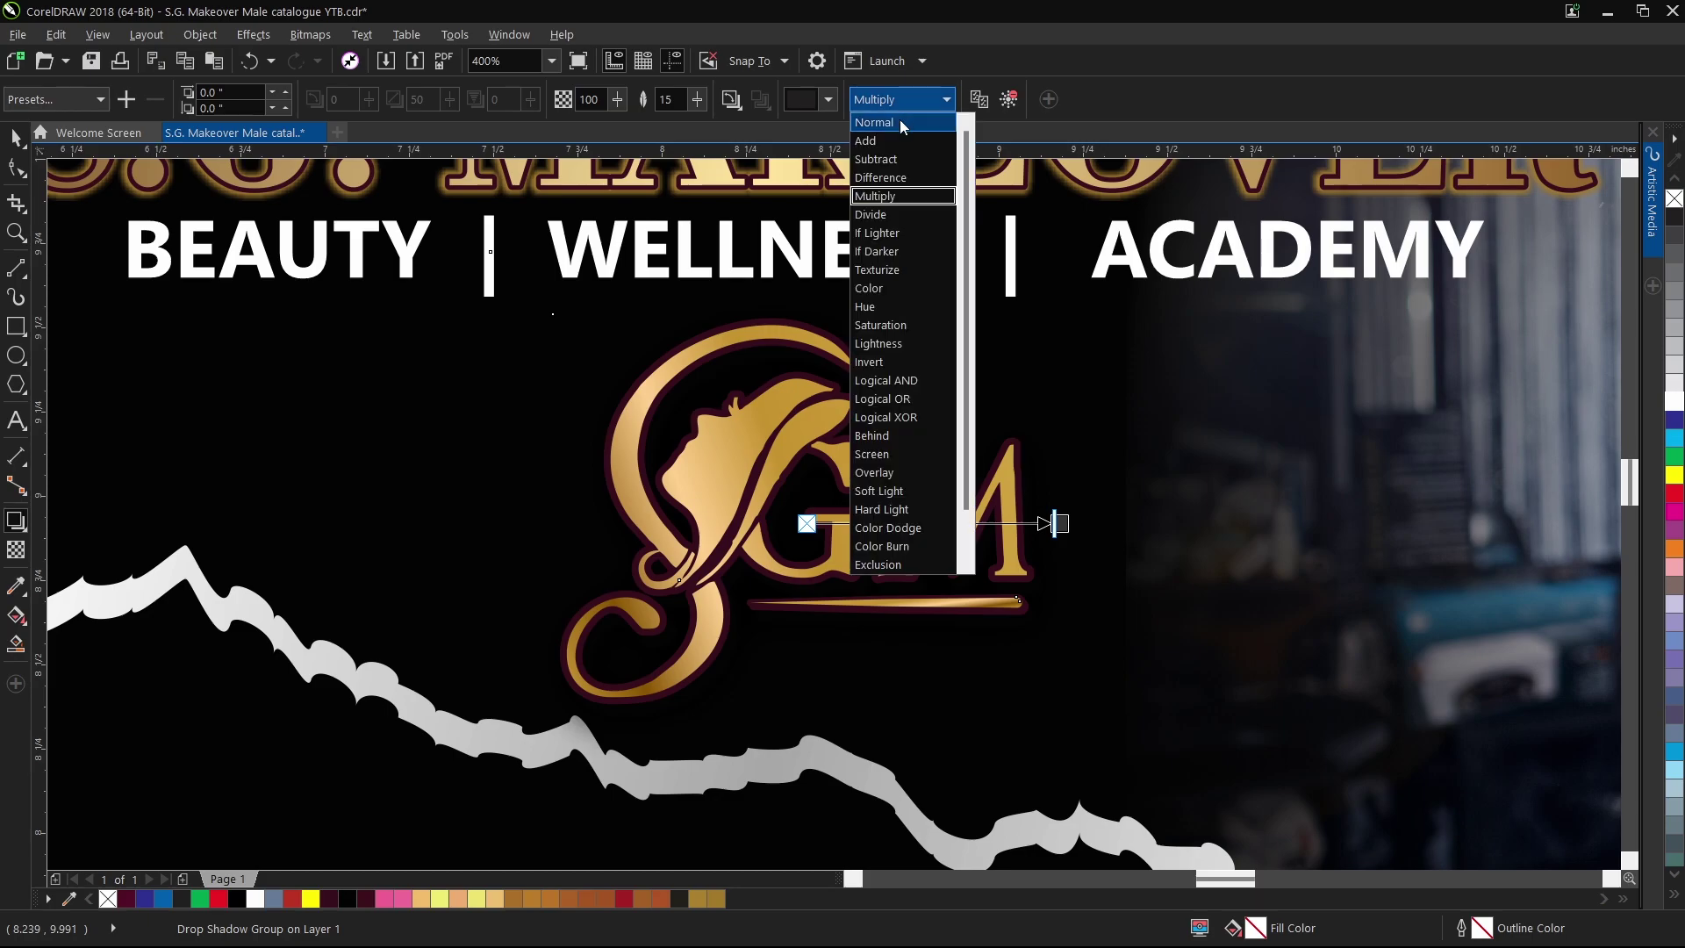
pyautogui.click(898, 121)
pyautogui.click(812, 99)
pyautogui.moveTo(959, 330); pyautogui.dragTo(959, 337)
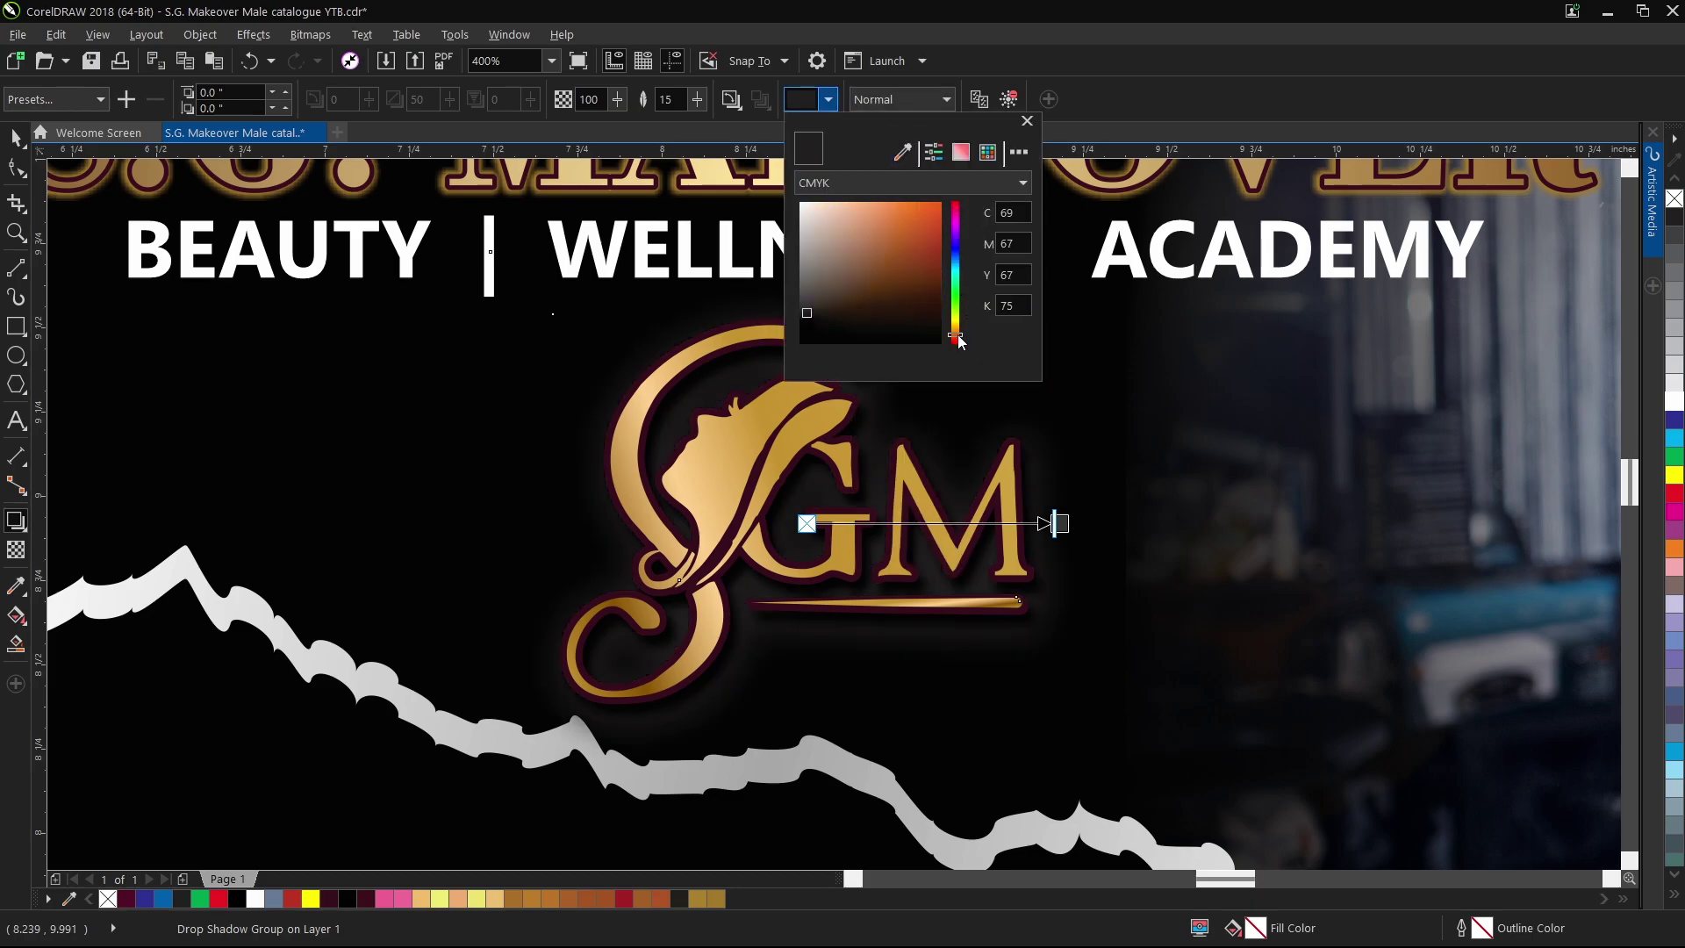
pyautogui.moveTo(932, 235); pyautogui.dragTo(935, 208)
# Make the logo's shadow spread outward and reduce its feathering to 1.
pyautogui.click(730, 102)
pyautogui.moveTo(699, 100); pyautogui.dragTo(697, 103)
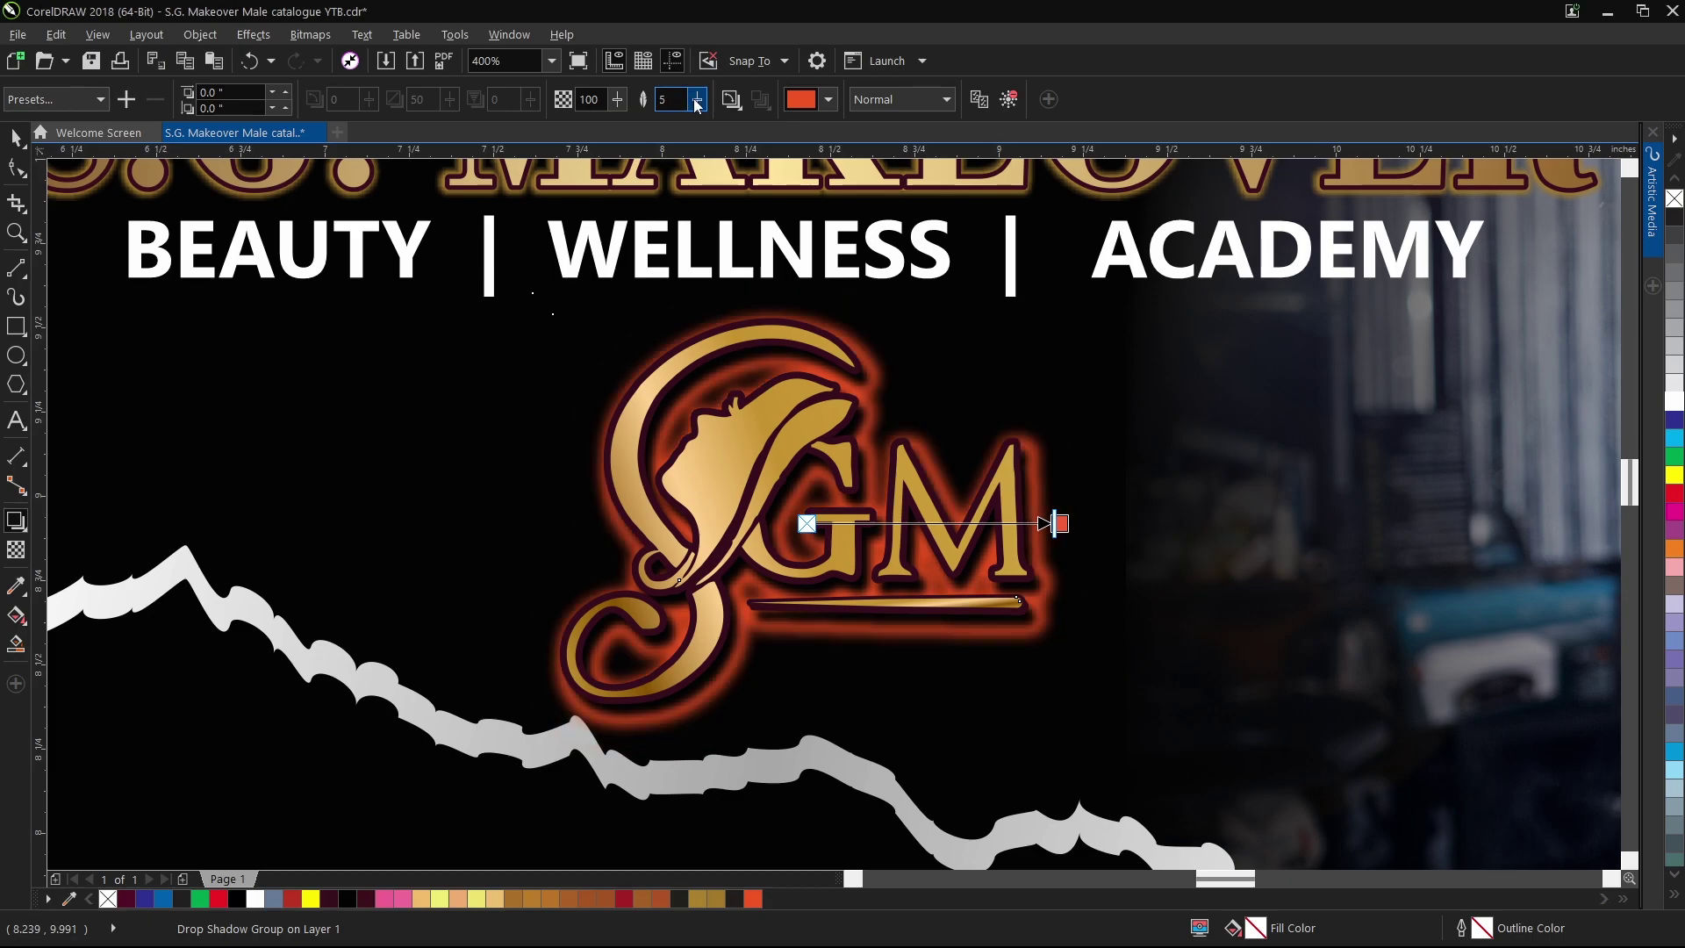
pyautogui.click(697, 104)
pyautogui.click(697, 104)
pyautogui.click(698, 104)
pyautogui.click(697, 104)
pyautogui.scroll(-2, 731, 246)
pyautogui.scroll(-2, 730, 248)
pyautogui.scroll(2, 768, 234)
# Darken the GM logo's shadow color to a deep reddish brown.
pyautogui.click(830, 105)
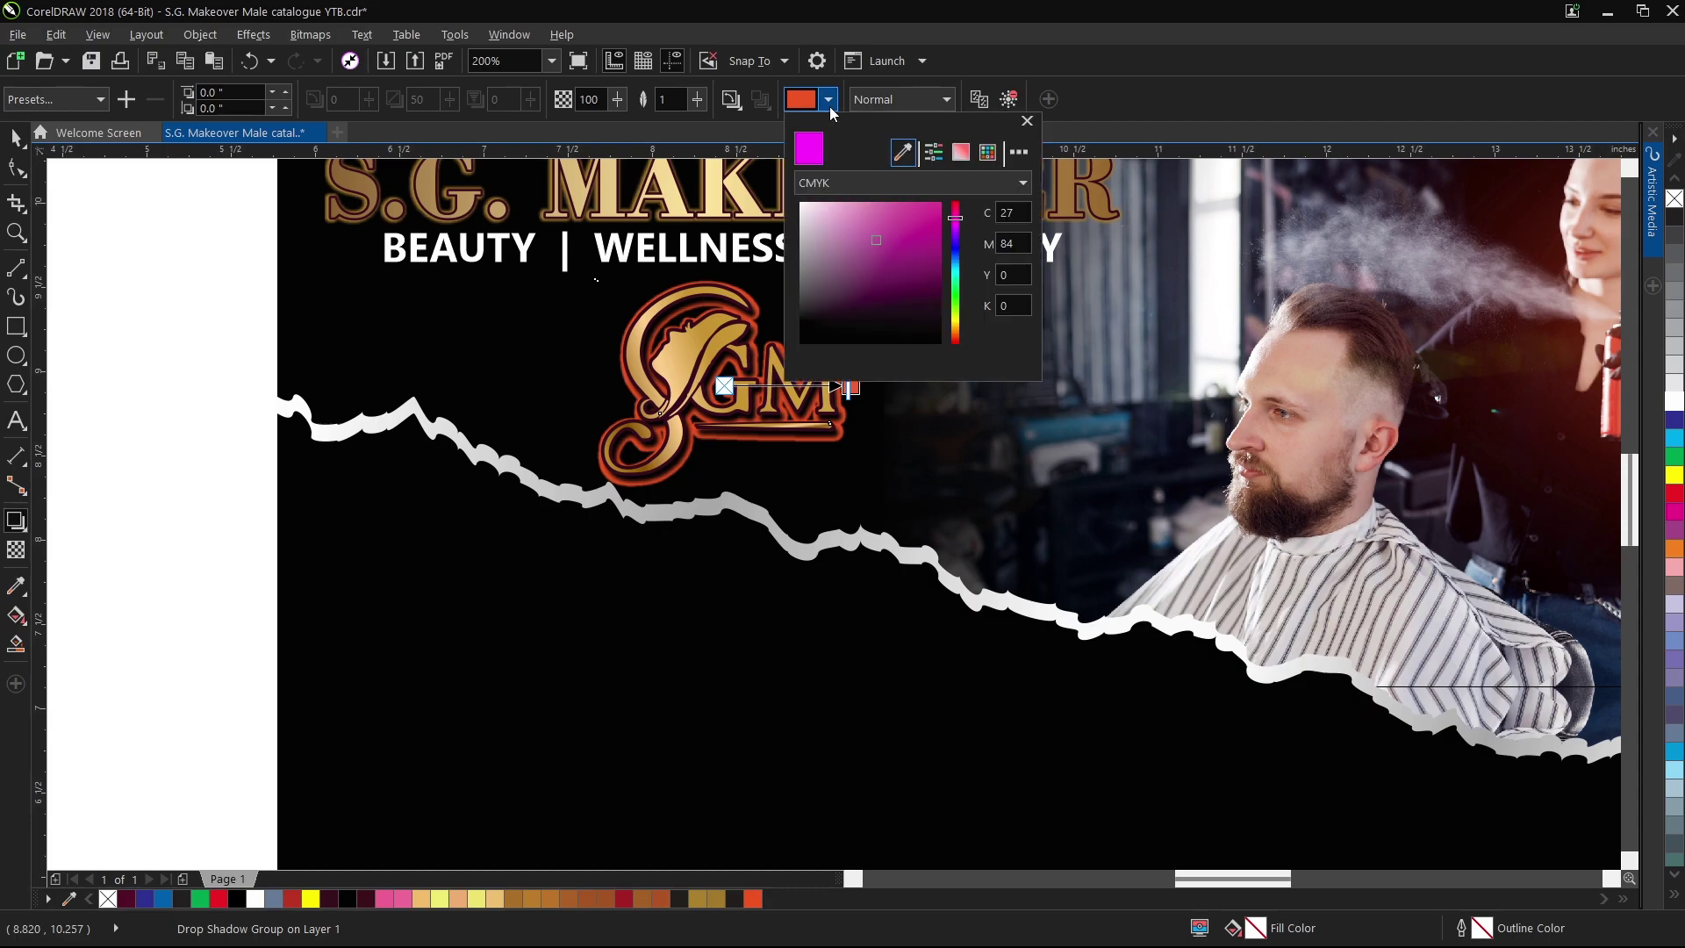
pyautogui.click(867, 207)
pyautogui.click(855, 202)
pyautogui.moveTo(855, 203)
pyautogui.mouseDown()
pyautogui.moveTo(857, 257)
pyautogui.moveTo(892, 270)
pyautogui.mouseUp()
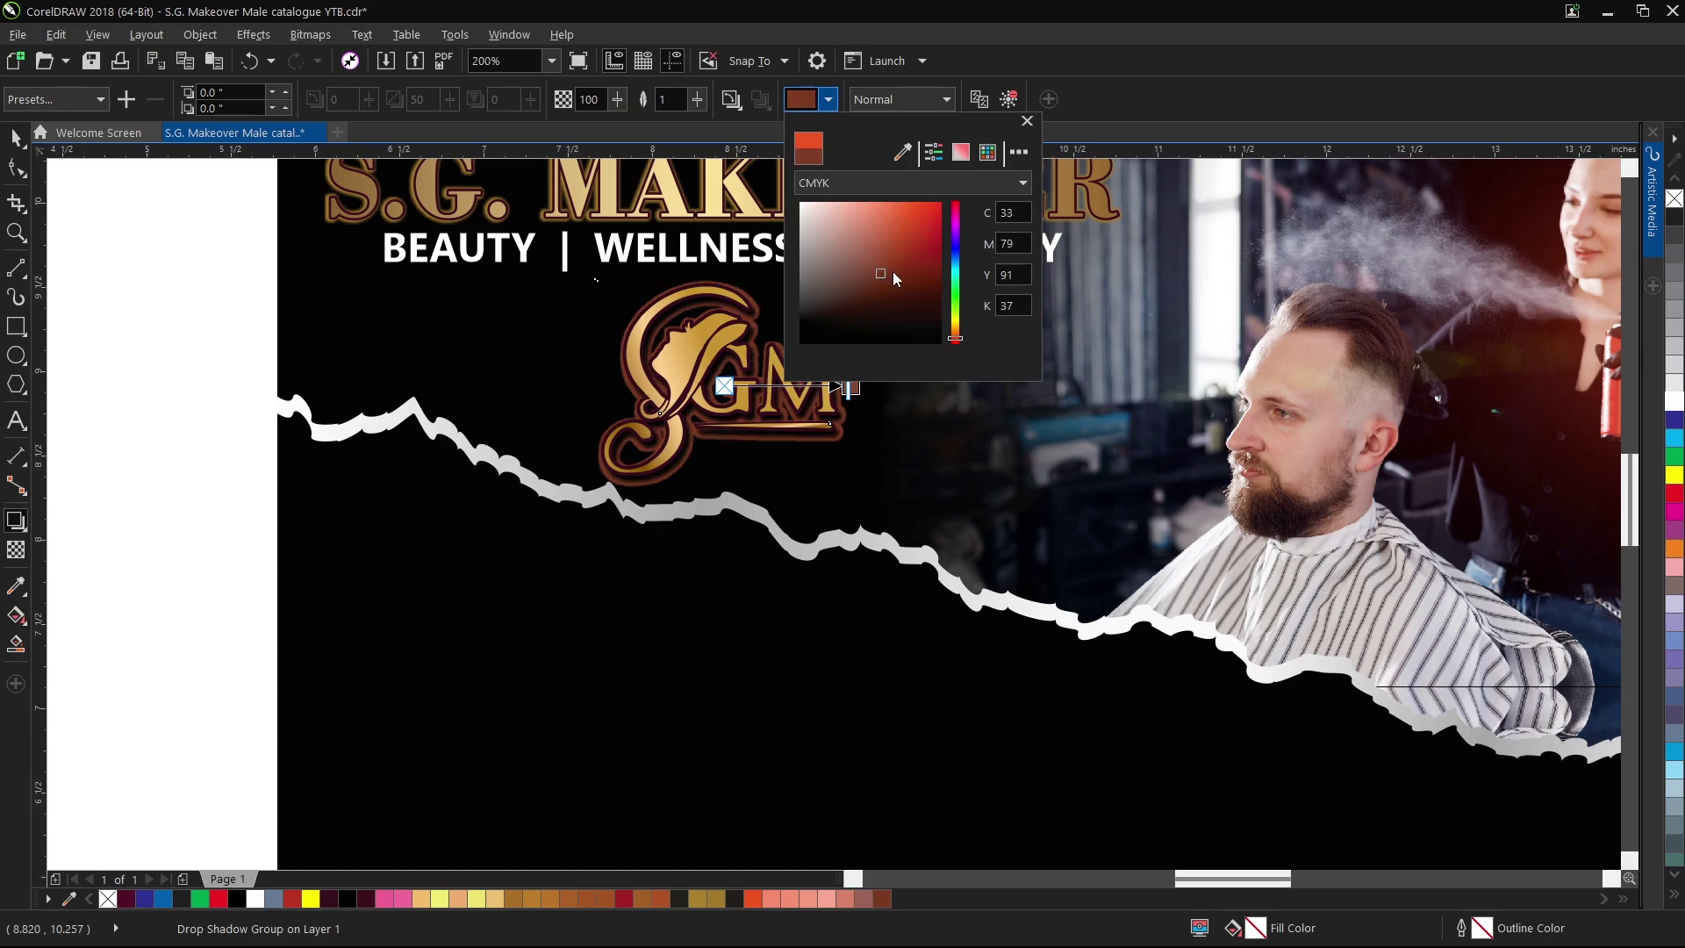
pyautogui.scroll(-2, 654, 411)
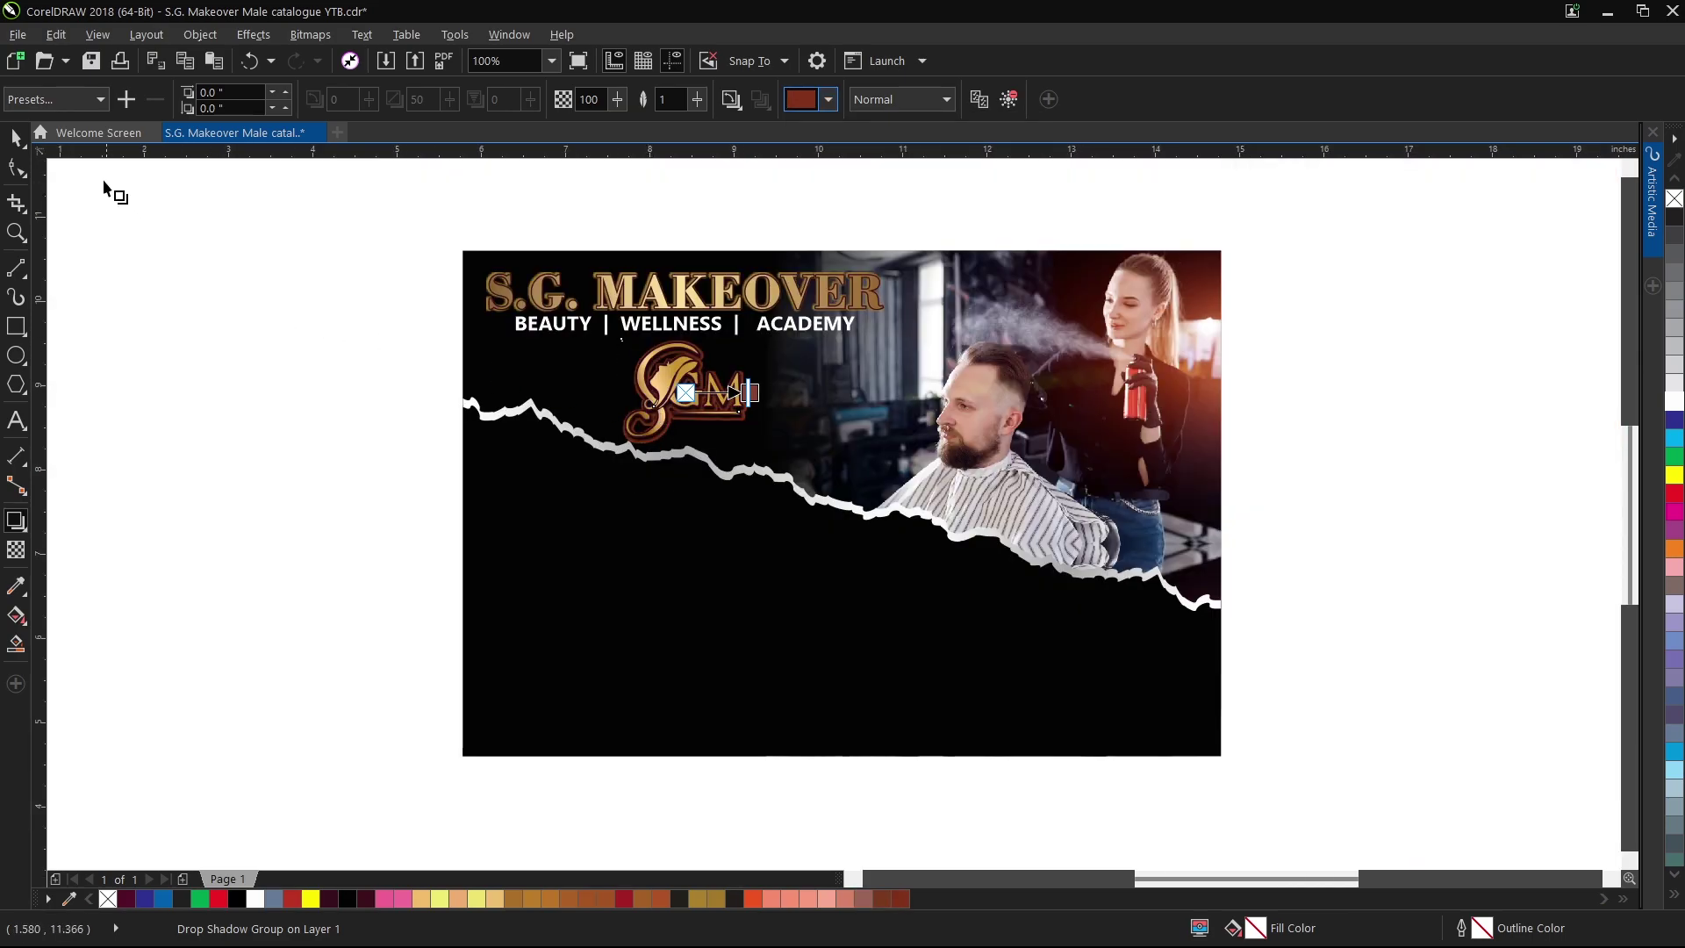
# Group the GM logo with its shadow and center it horizontally with the title group.
pyautogui.click(16, 140)
pyautogui.scroll(2, 484, 301)
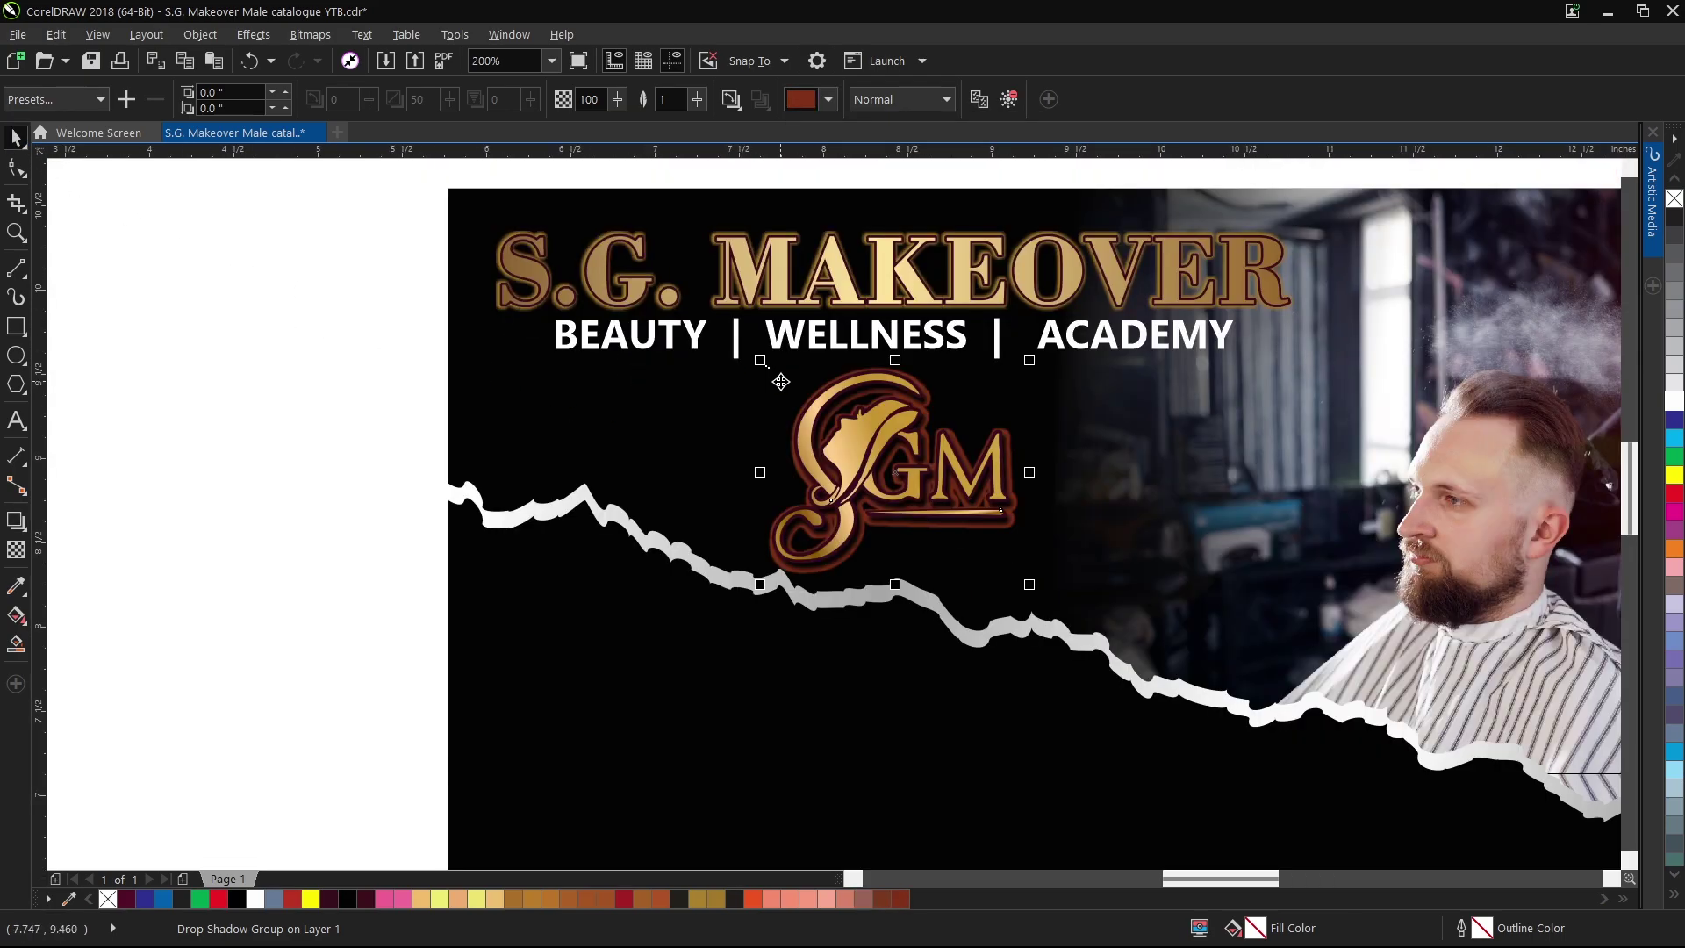
pyautogui.hotkey('ctrl', 'g')
pyautogui.hotkey('shift', 'c')
pyautogui.click(345, 344)
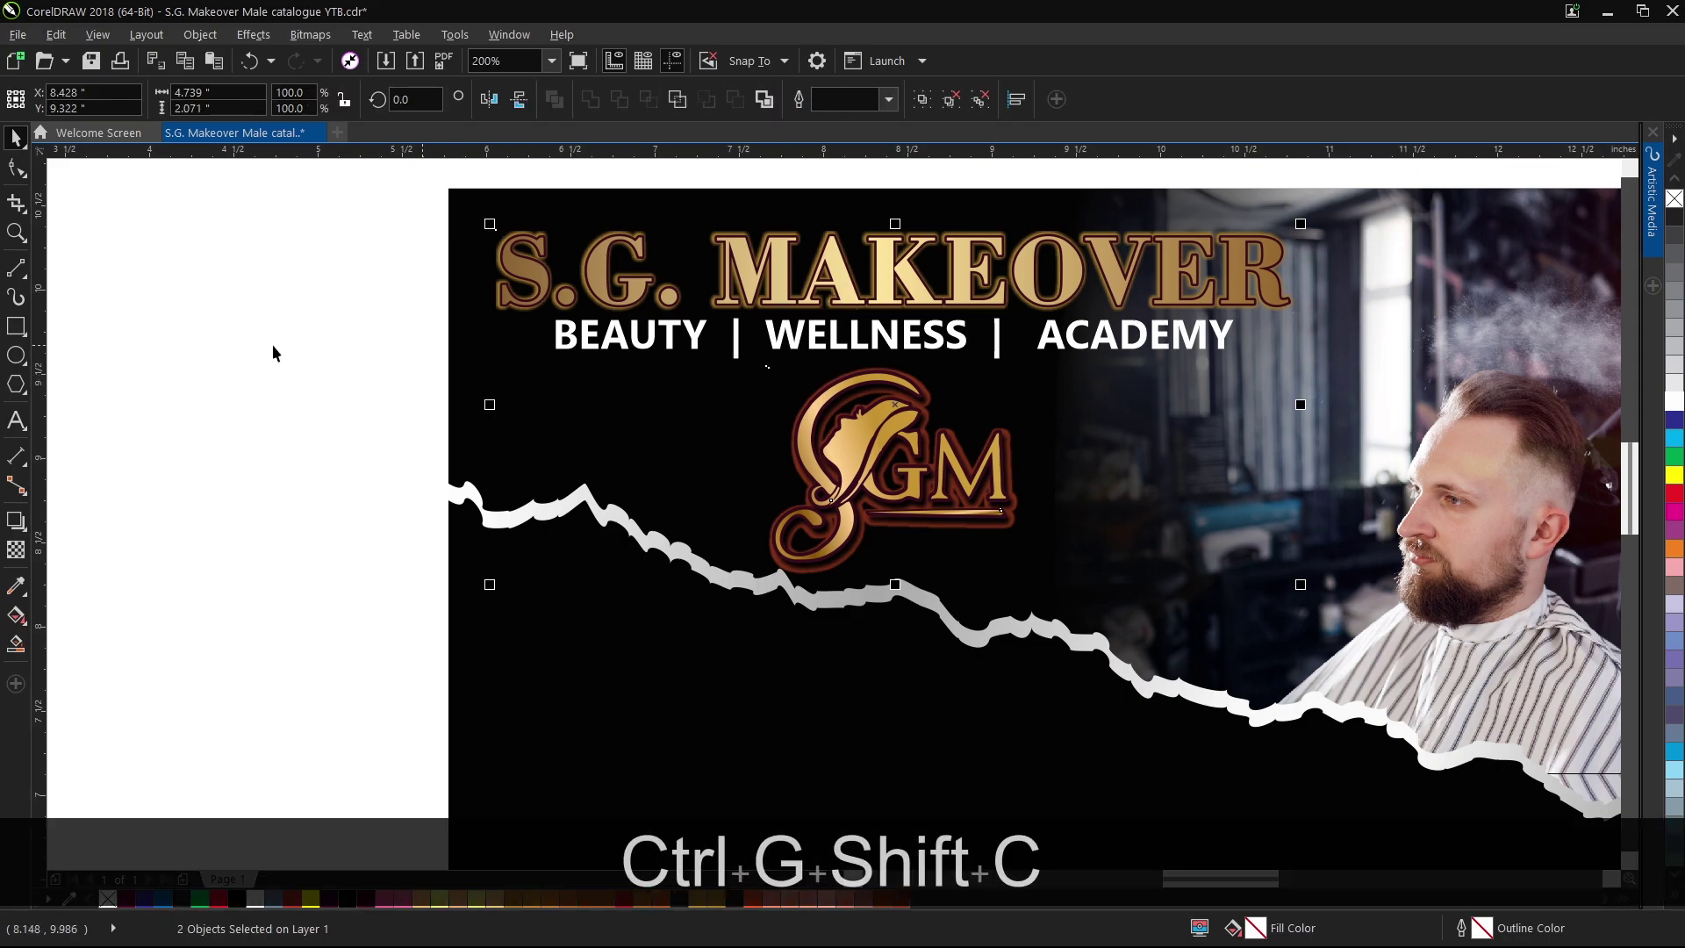
# Save the document and nudge the GM logo up 0.01 inch.
pyautogui.hotkey('ctrl', 's')
pyautogui.scroll(-2, 965, 439)
pyautogui.click(958, 452)
pyautogui.scroll(2, 959, 452)
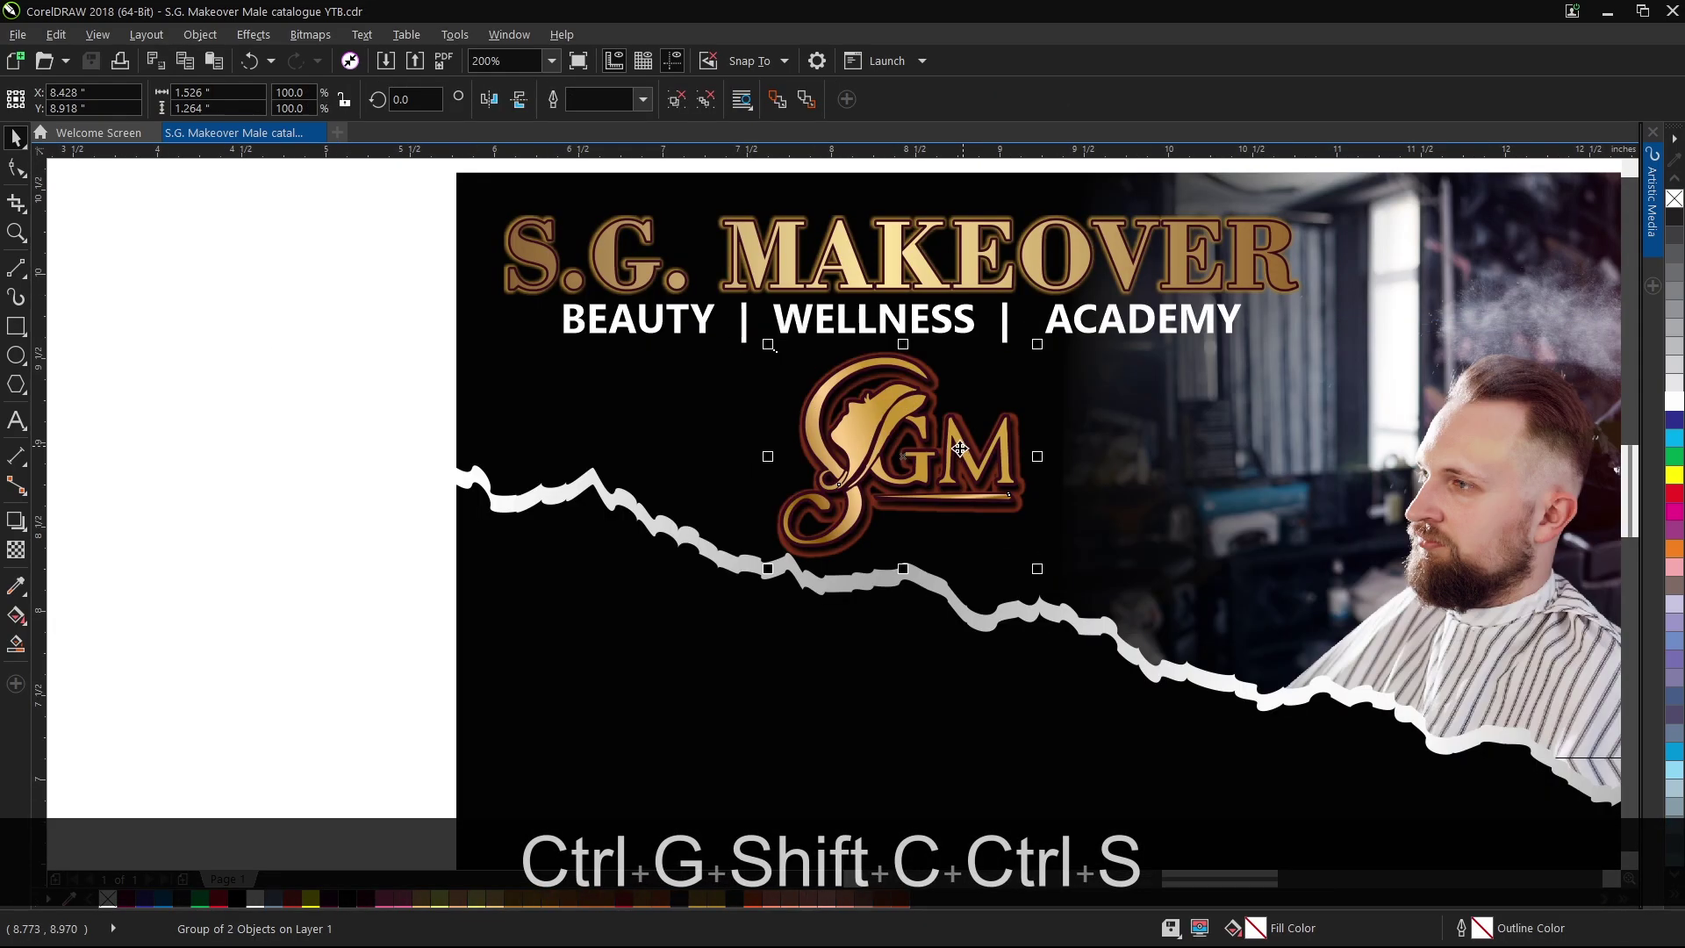
pyautogui.press('Up')
pyautogui.scroll(-2, 453, 494)
pyautogui.click(453, 493)
# Move the diagonal line pattern over the catalogue's upper-left area and scale it about its center to about 5.73 by 4.13 inches.
pyautogui.scroll(-2, 397, 507)
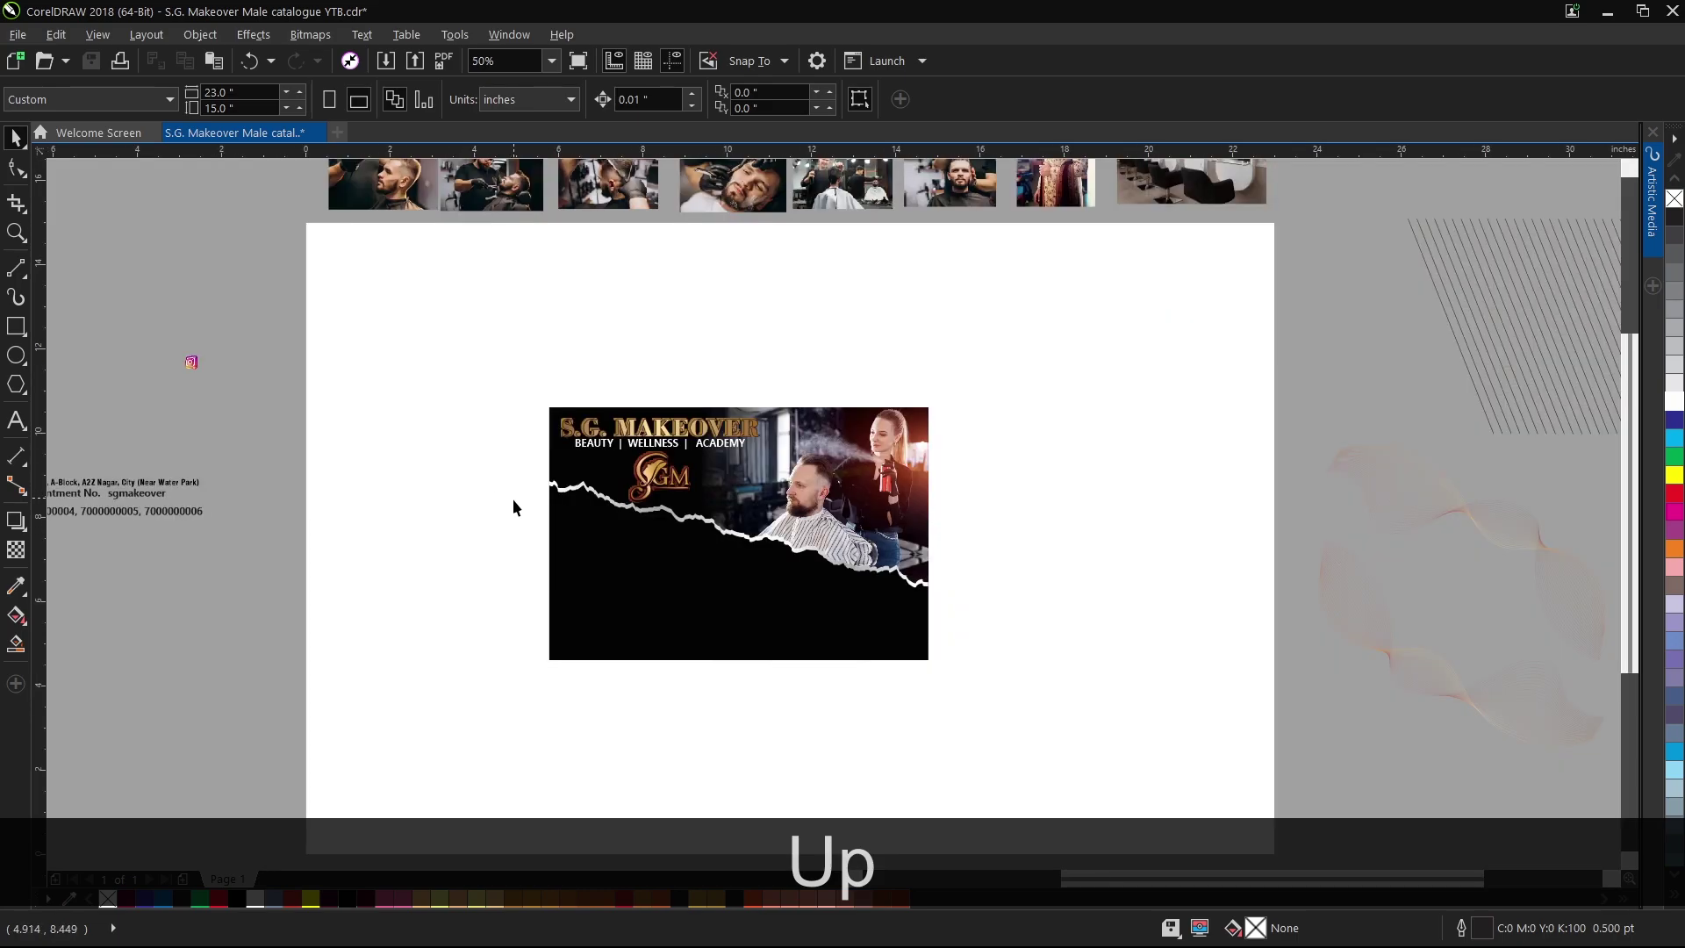
pyautogui.scroll(-2, 513, 497)
pyautogui.click(1060, 435)
pyautogui.moveTo(617, 512); pyautogui.dragTo(617, 512)
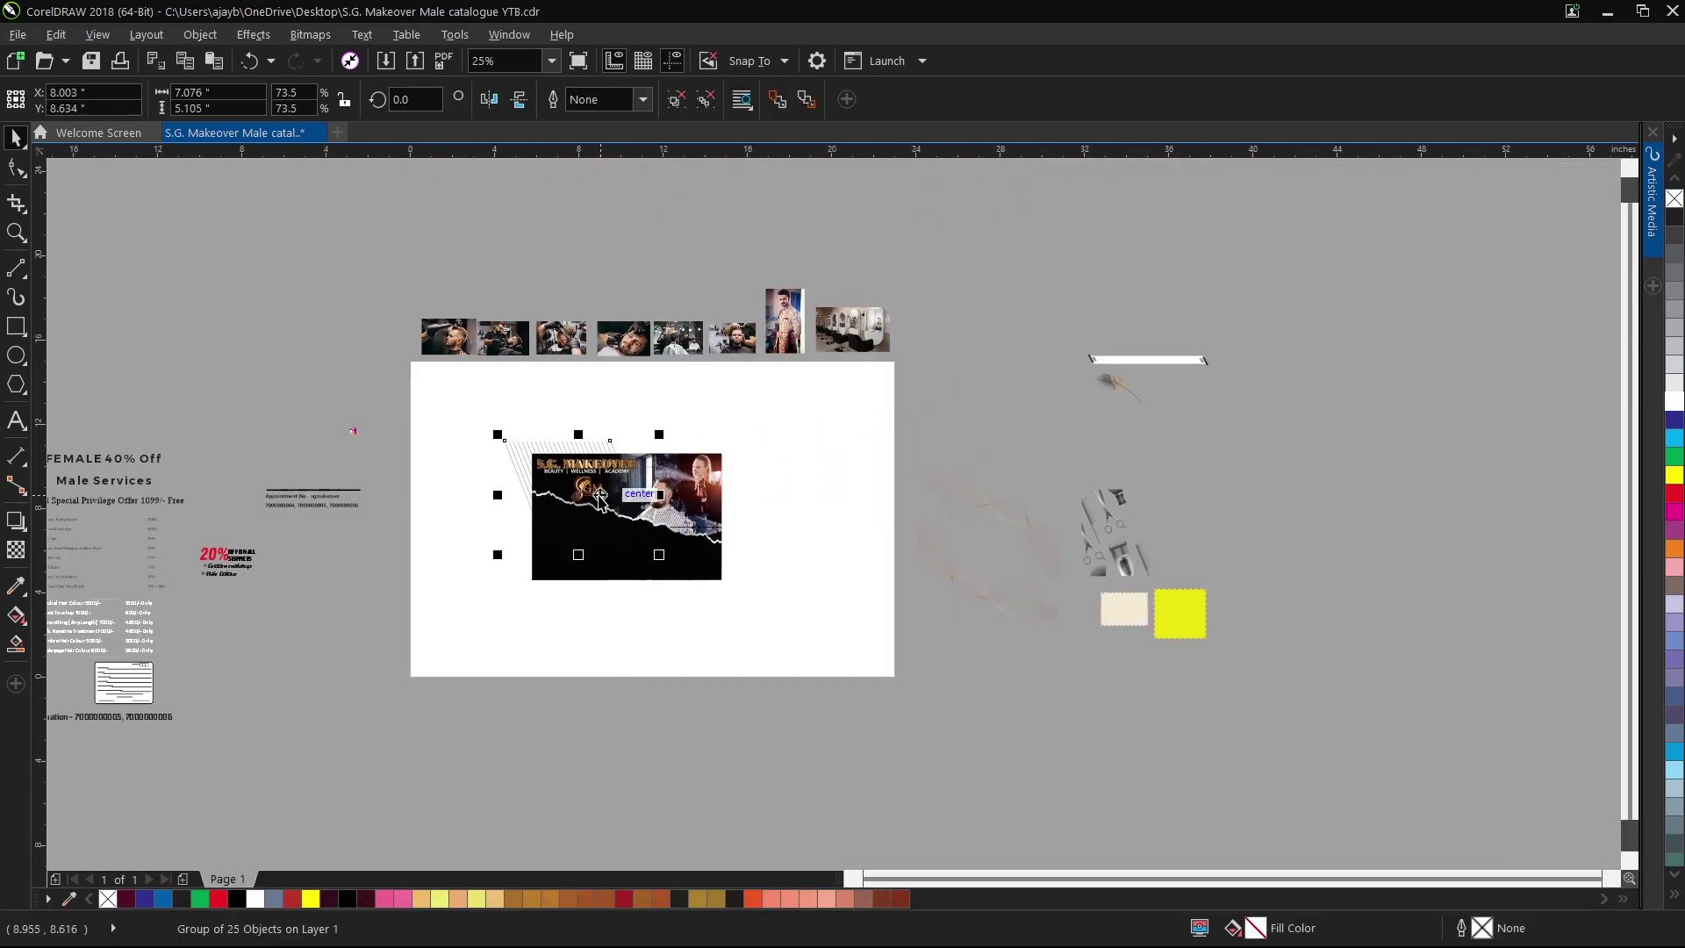
pyautogui.scroll(5, 714, 380)
pyautogui.moveTo(714, 380); pyautogui.dragTo(670, 427)
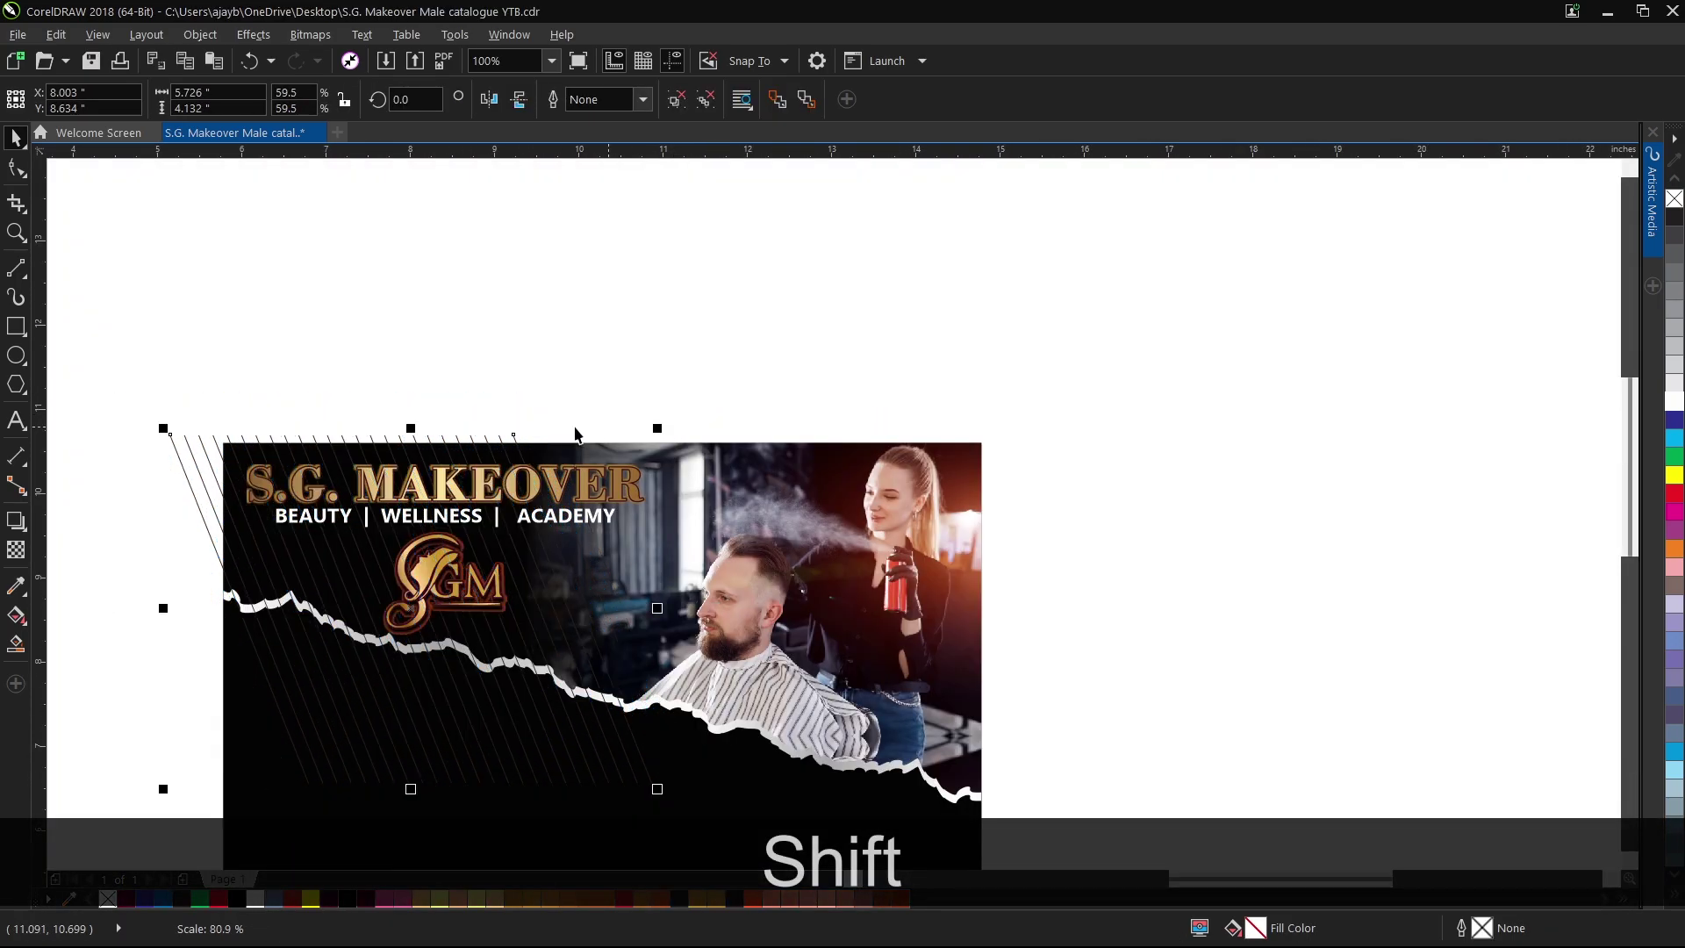
# Enlarge the diagonal line pattern about its center to about 6.19 by 4.47 inches and PowerClip it inside the catalogue page rectangle.
pyautogui.moveTo(516, 441); pyautogui.dragTo(551, 448)
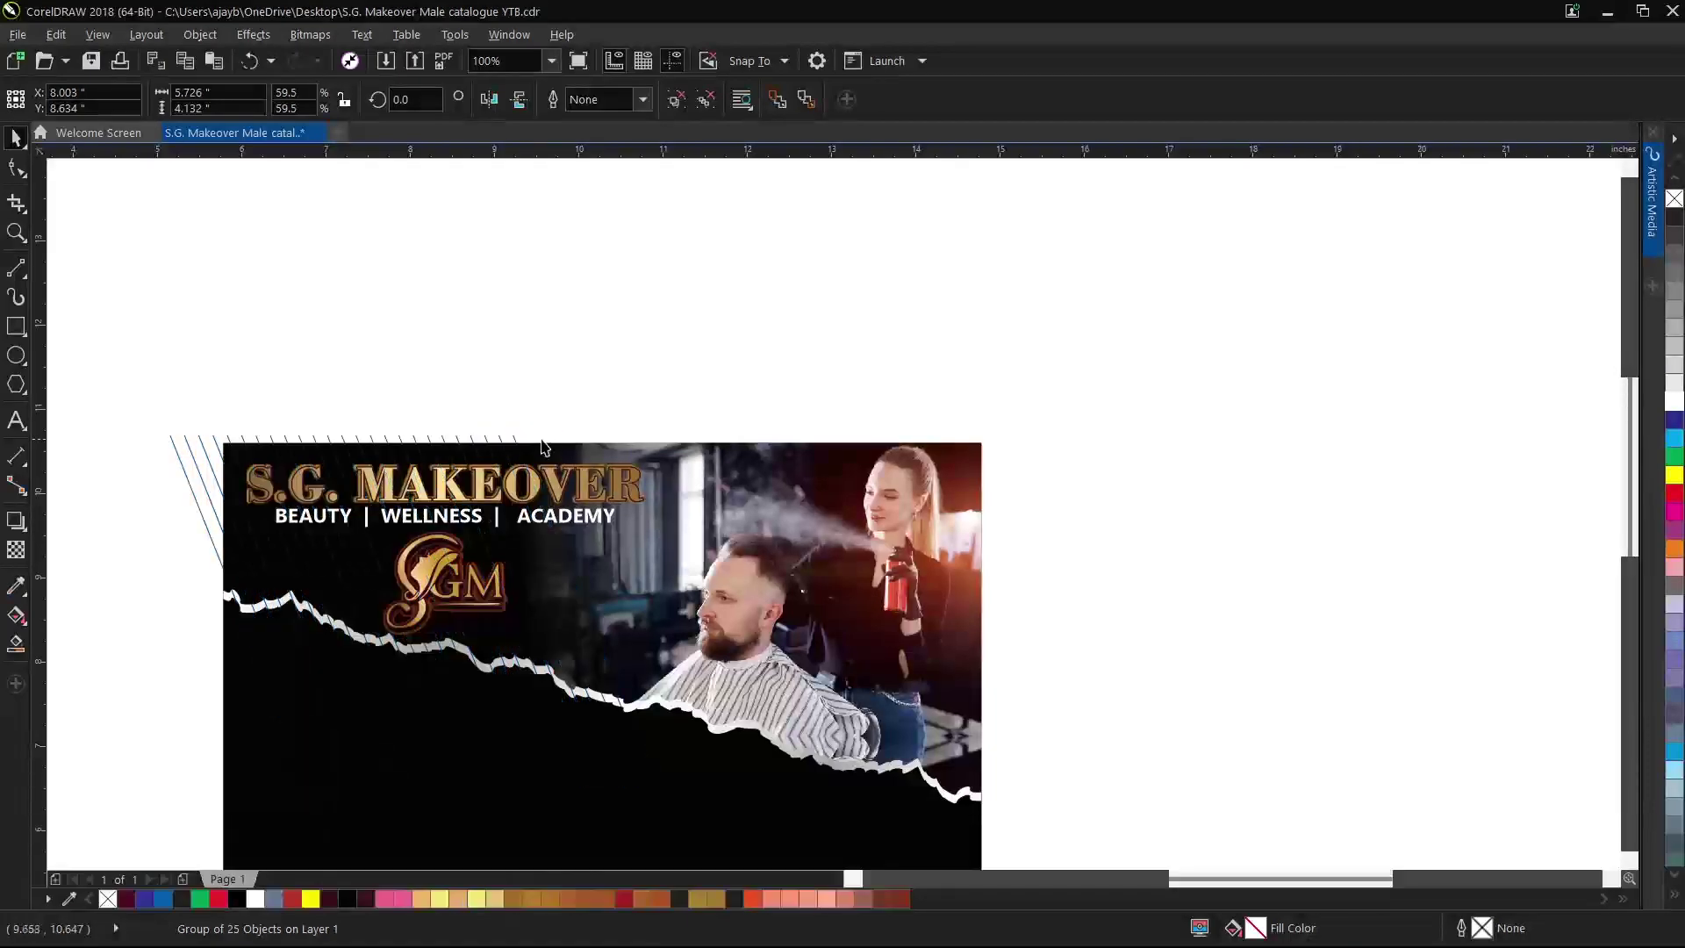
pyautogui.moveTo(657, 430); pyautogui.dragTo(677, 414)
pyautogui.rightClick(524, 426)
pyautogui.click(587, 395)
pyautogui.click(671, 482)
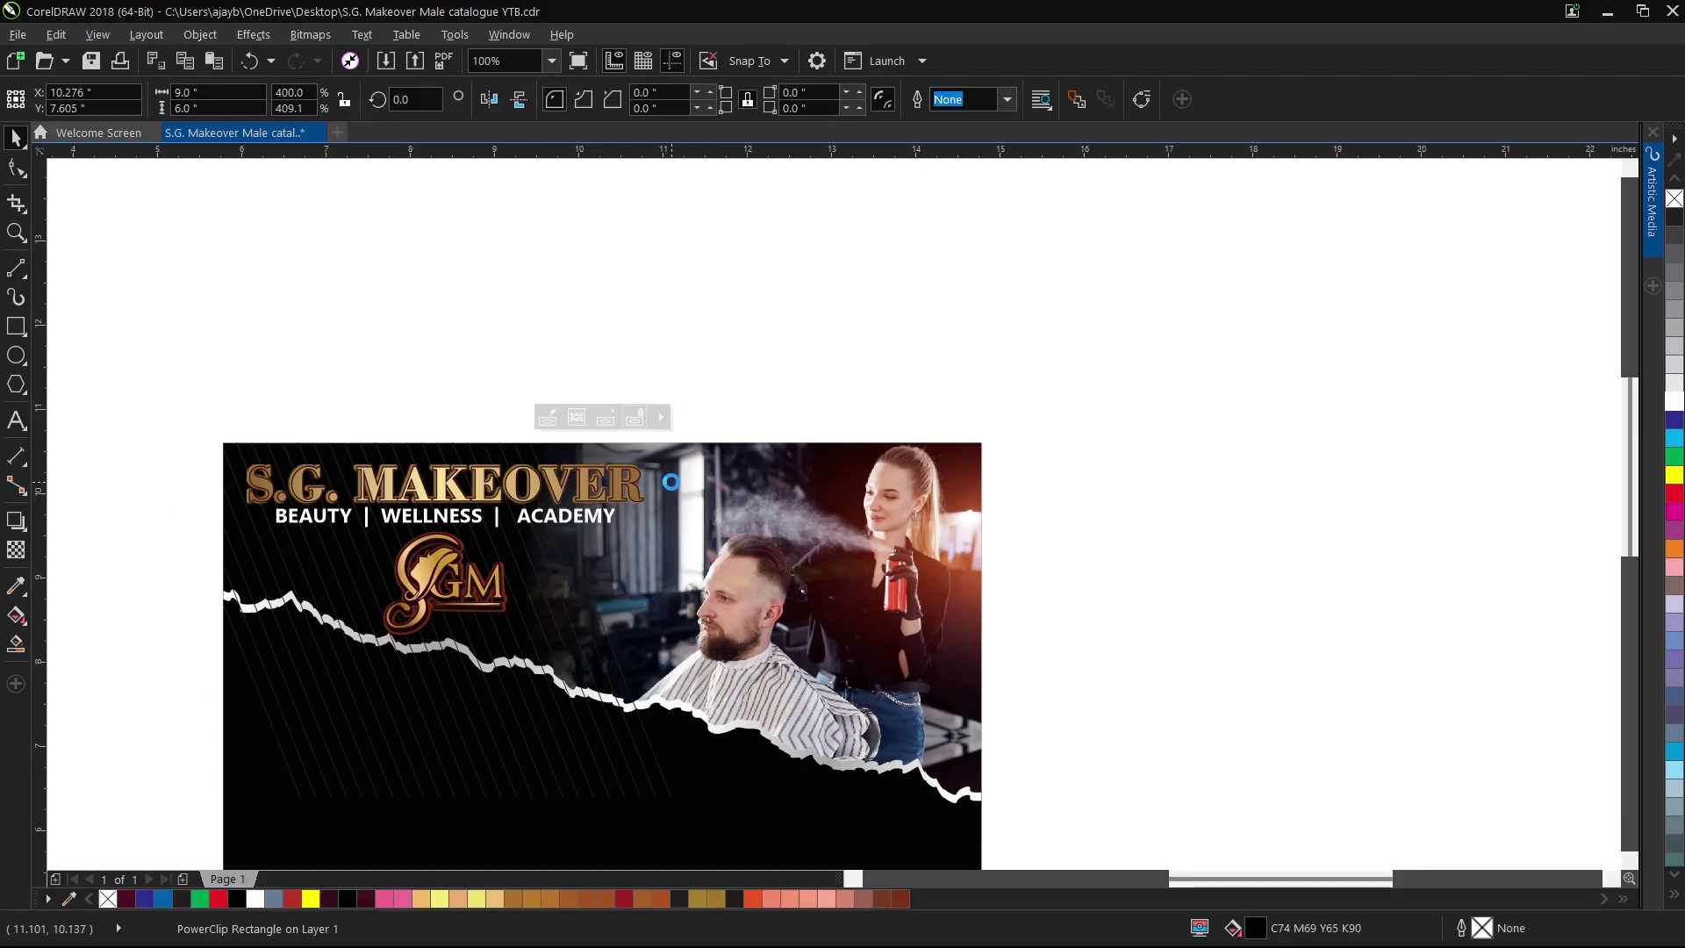
# Open the page's PowerClip contents and recolor the diagonal lines reddish brown, C31 M86 Y100 K36.
pyautogui.doubleClick(670, 482)
pyautogui.click(456, 446)
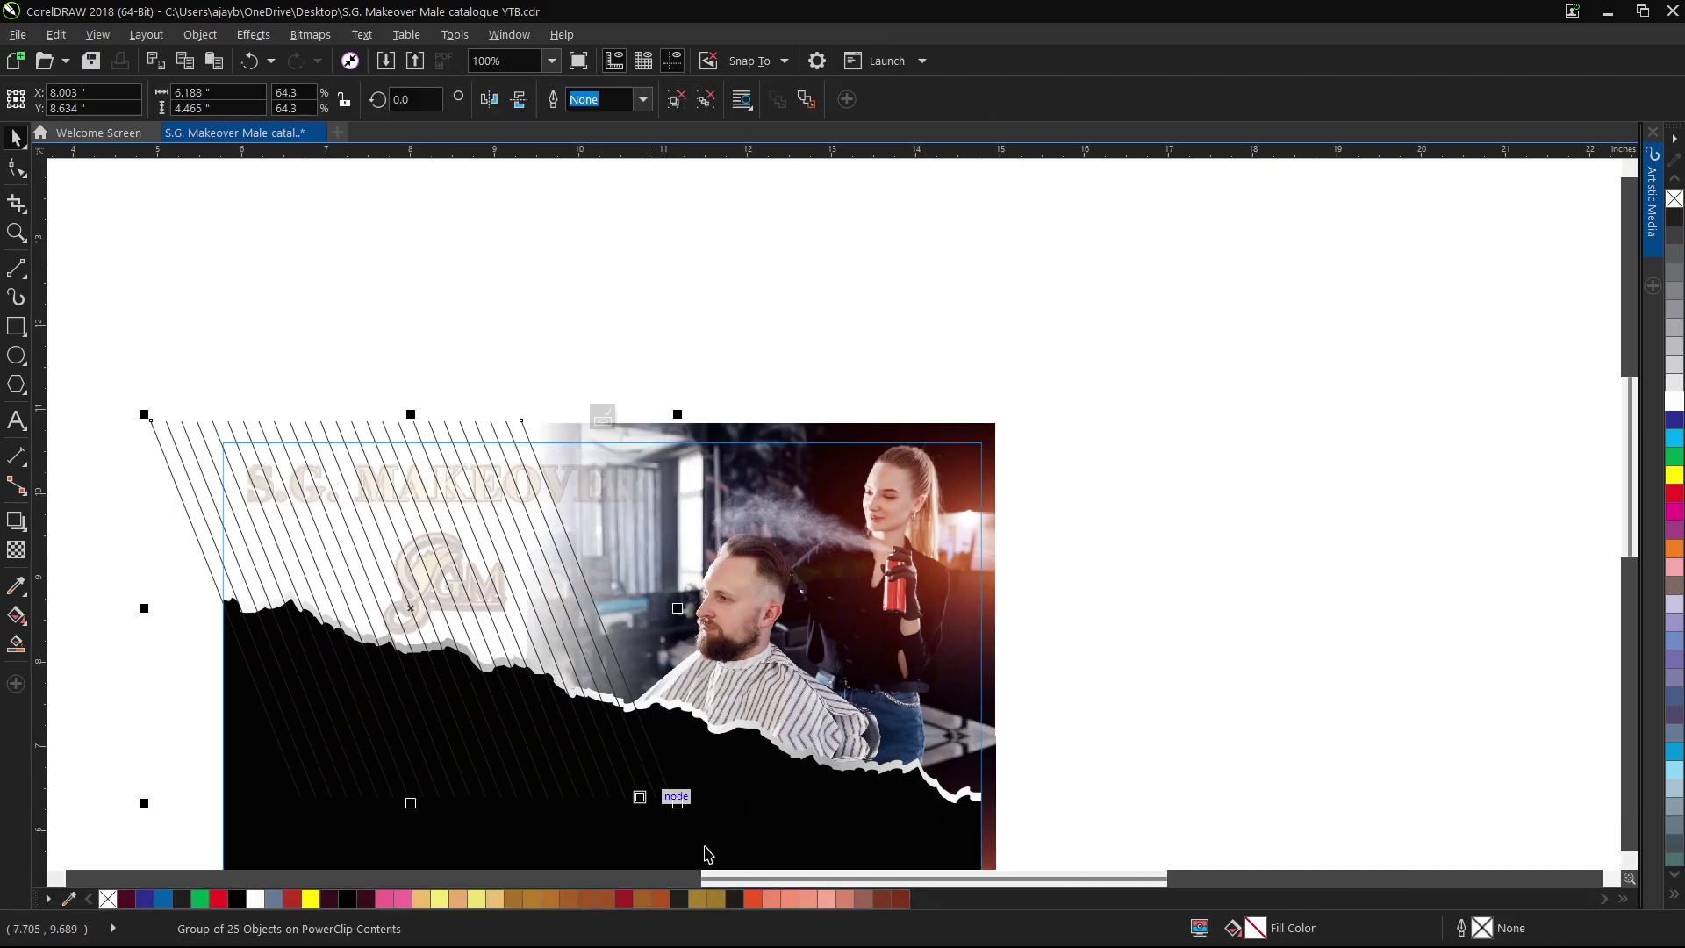
pyautogui.click(807, 898)
pyautogui.click(899, 898)
# Apply a gradient transparency that fades the diagonal lines out toward the salon photo, and finish editing the PowerClip.
pyautogui.click(9, 550)
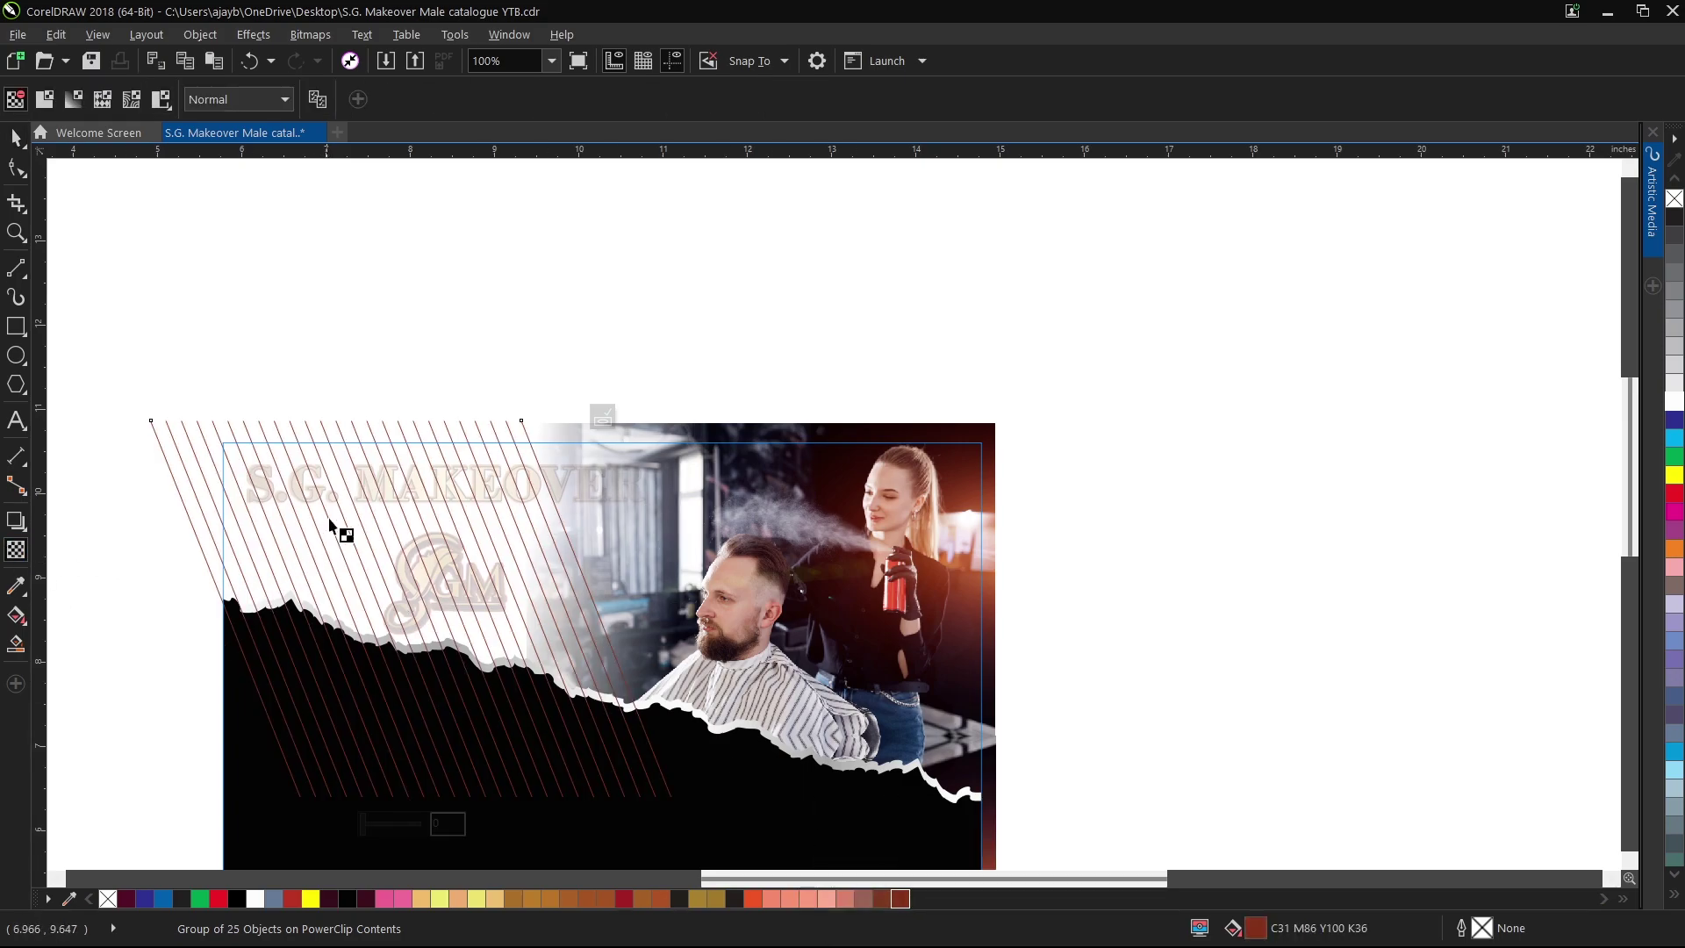
pyautogui.moveTo(481, 625); pyautogui.dragTo(527, 629)
pyautogui.press('space')
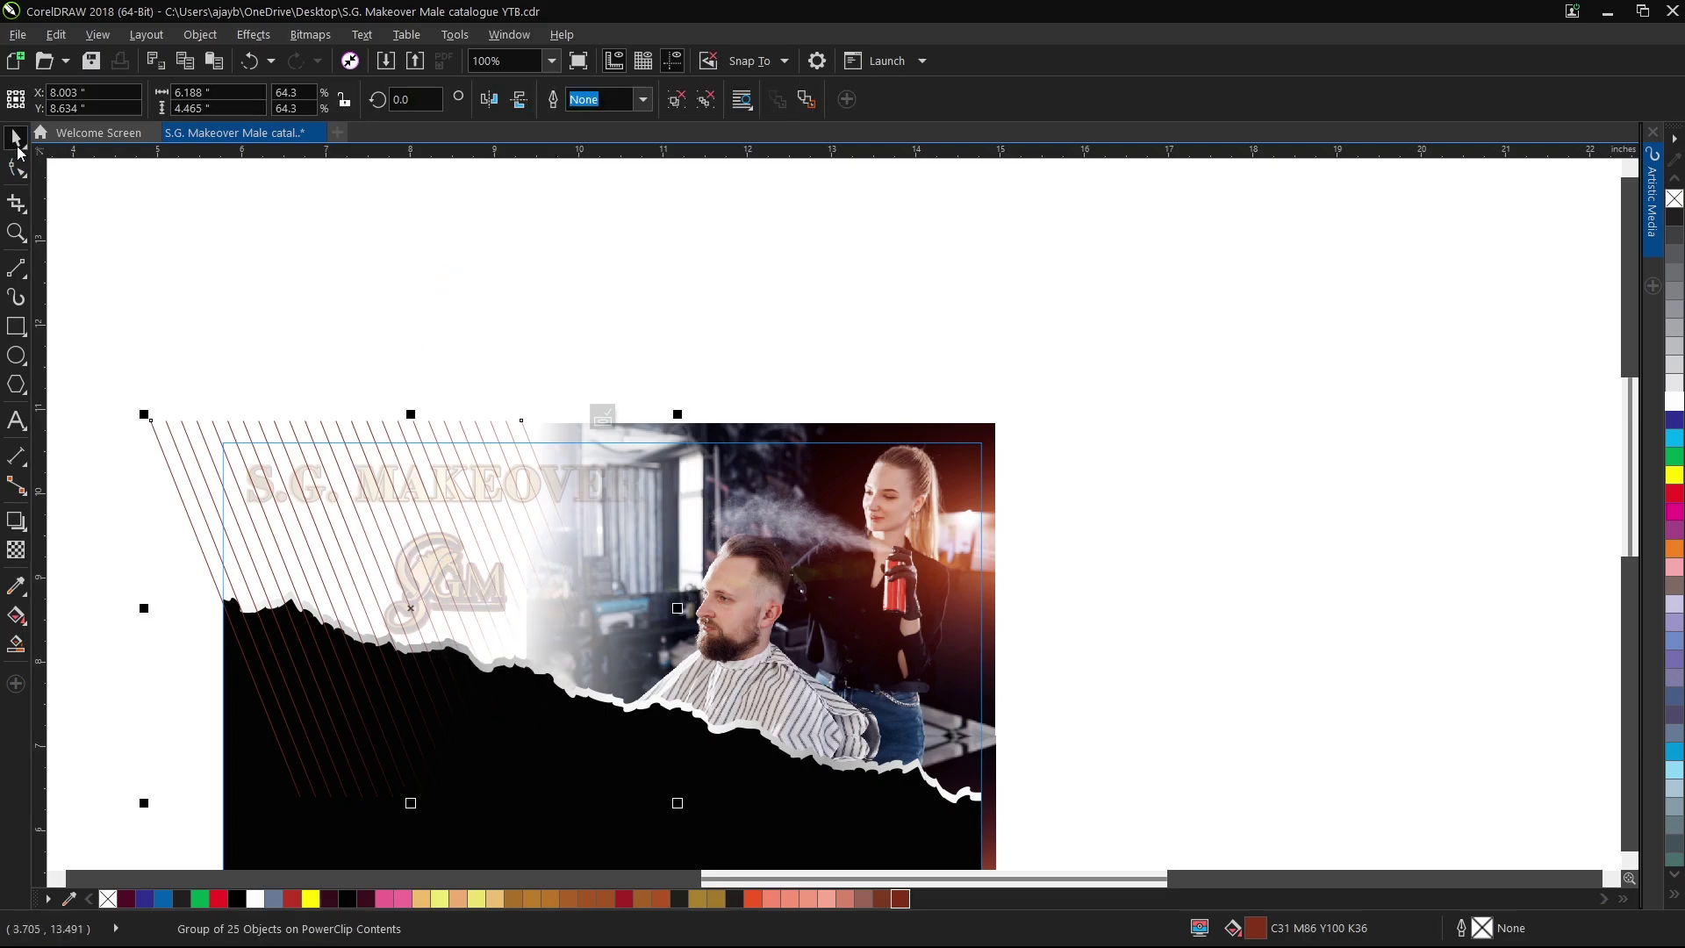
pyautogui.click(109, 194)
pyautogui.click(539, 424)
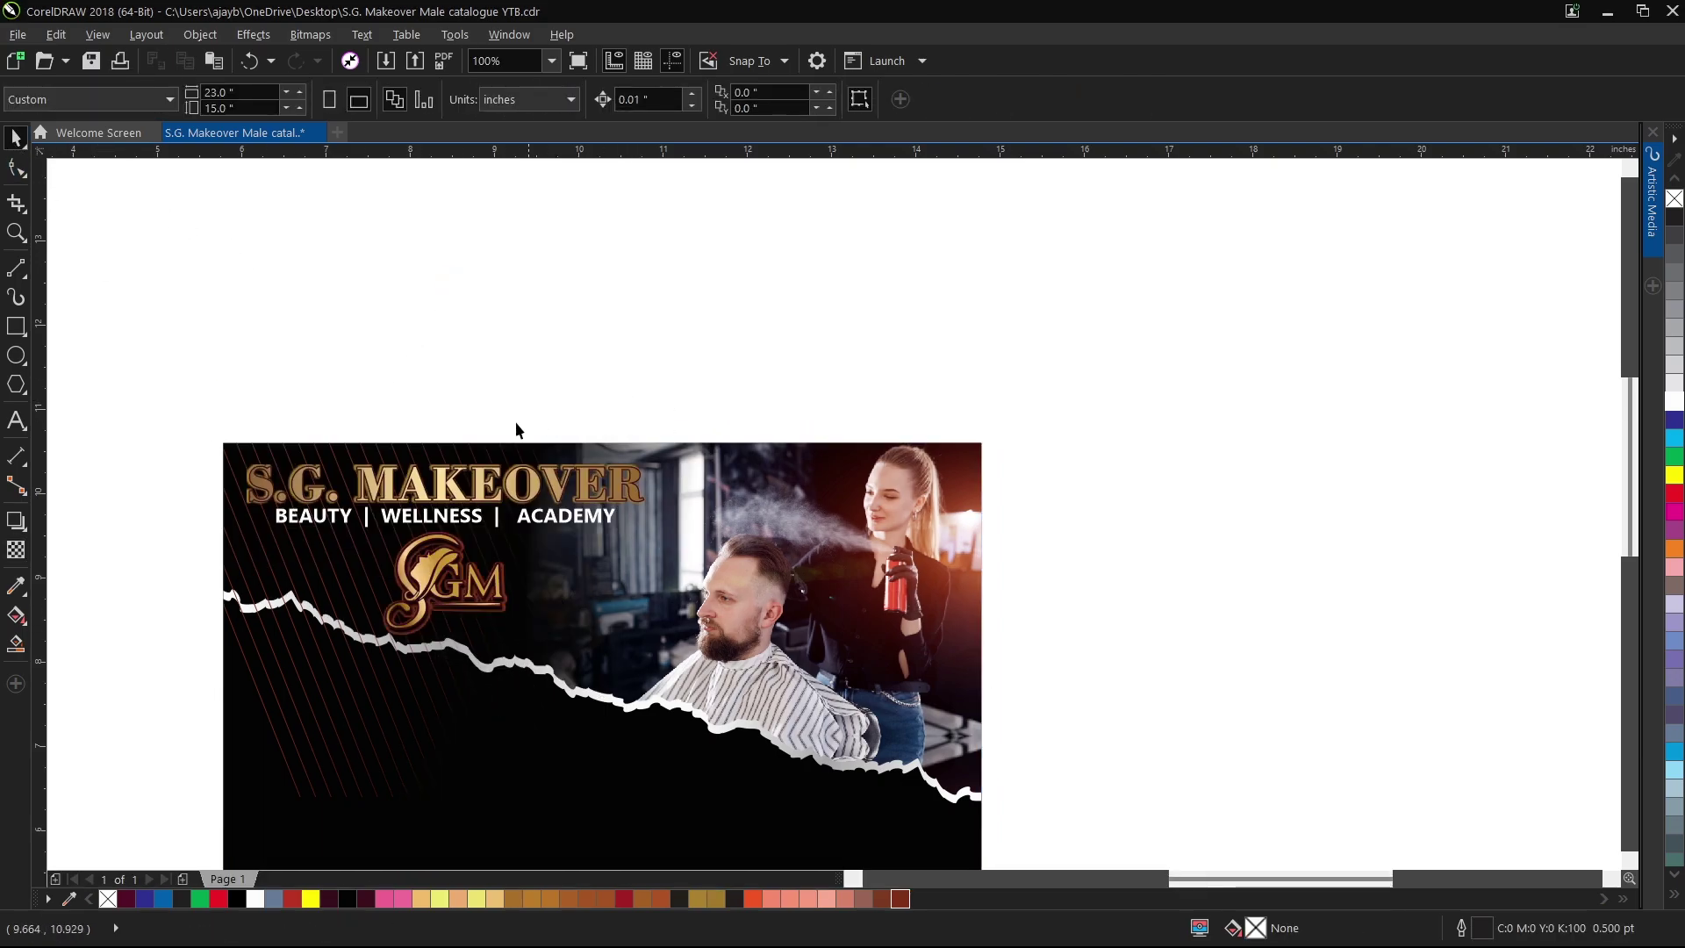
# Reopen the page's PowerClip, shift the diagonal lines slightly up and right, and stretch their transparency fade farther down.
pyautogui.scroll(2, 328, 592)
pyautogui.scroll(-2, 763, 497)
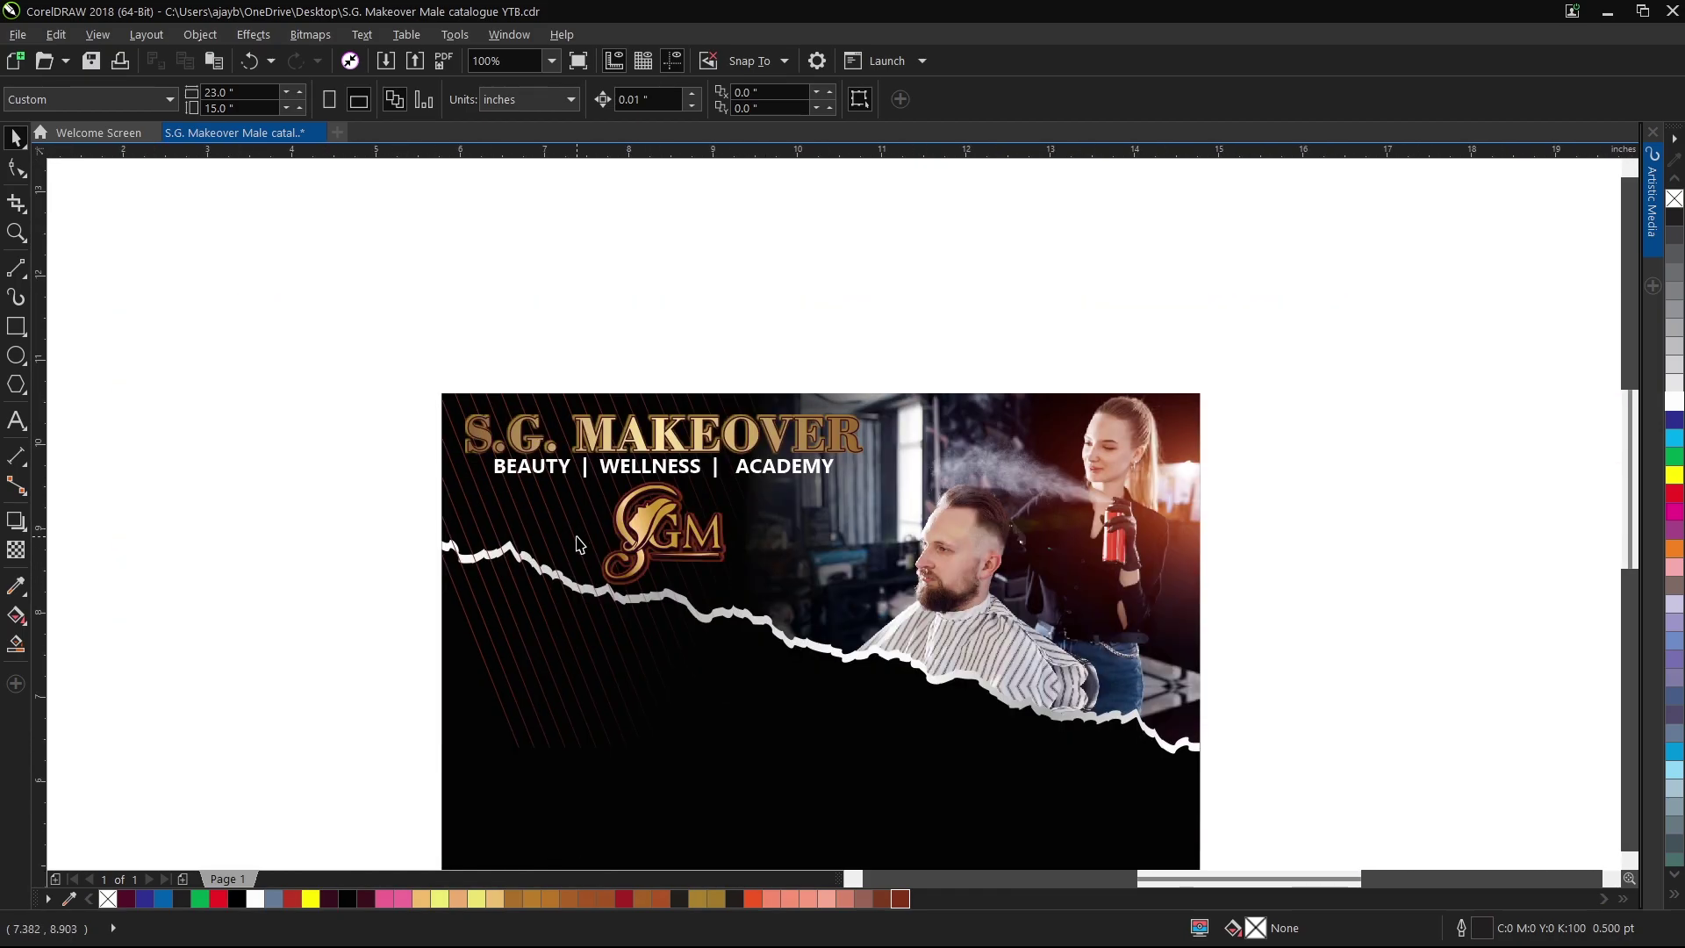
pyautogui.scroll(2, 570, 539)
pyautogui.click(515, 277)
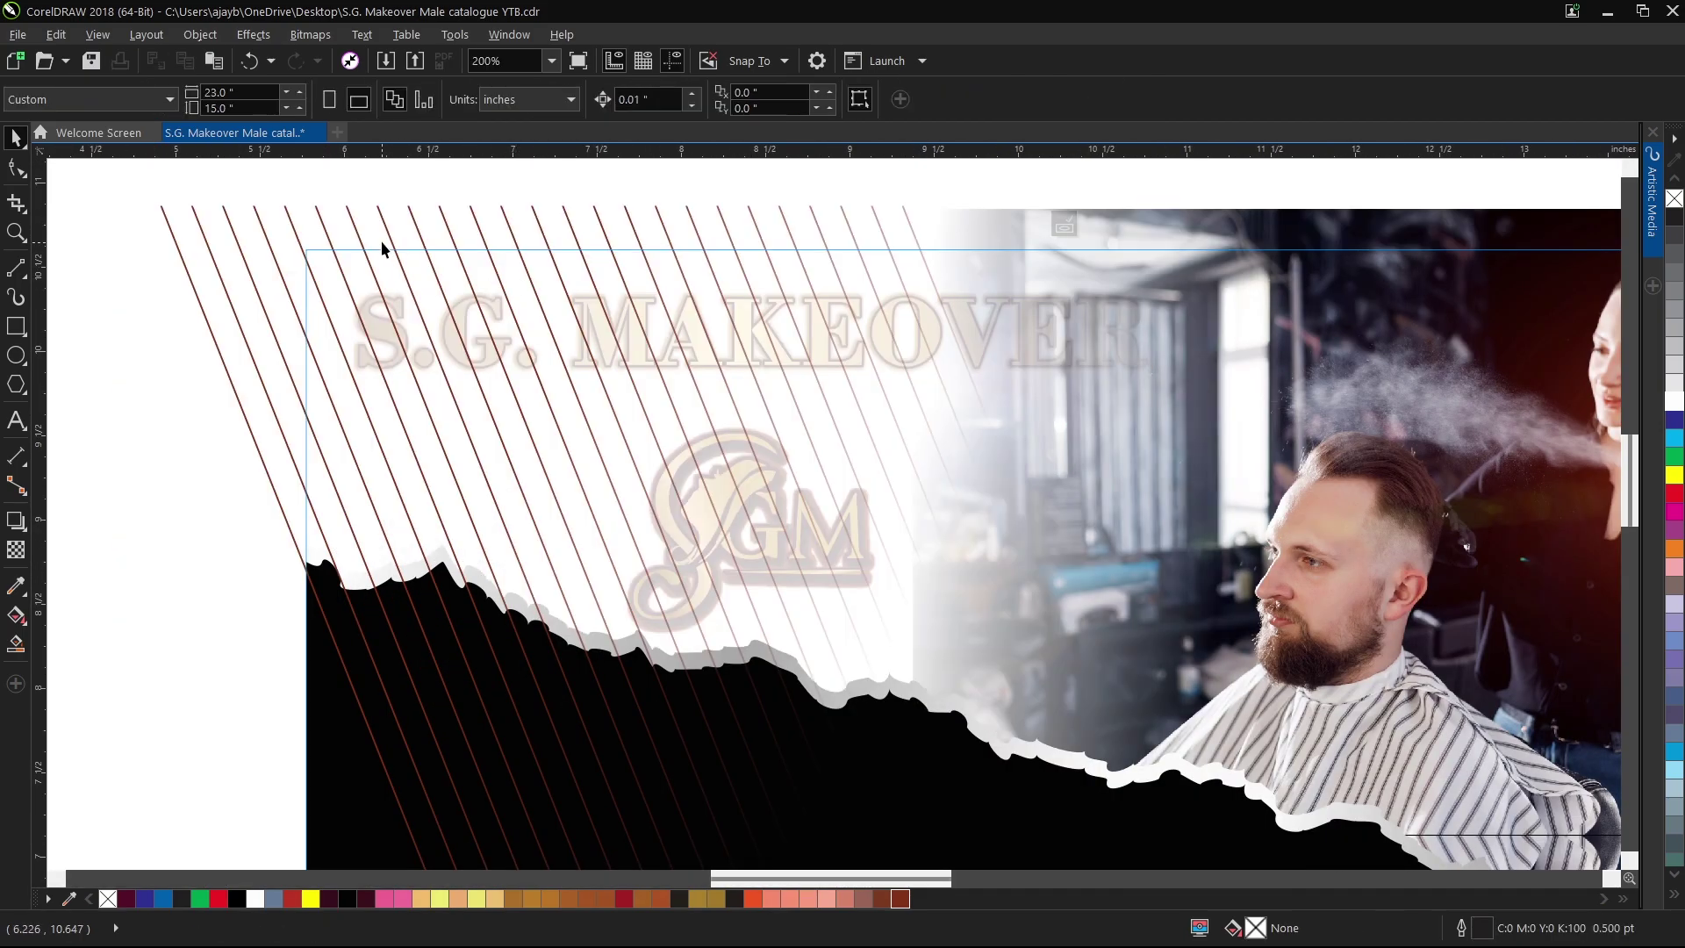
pyautogui.click(16, 549)
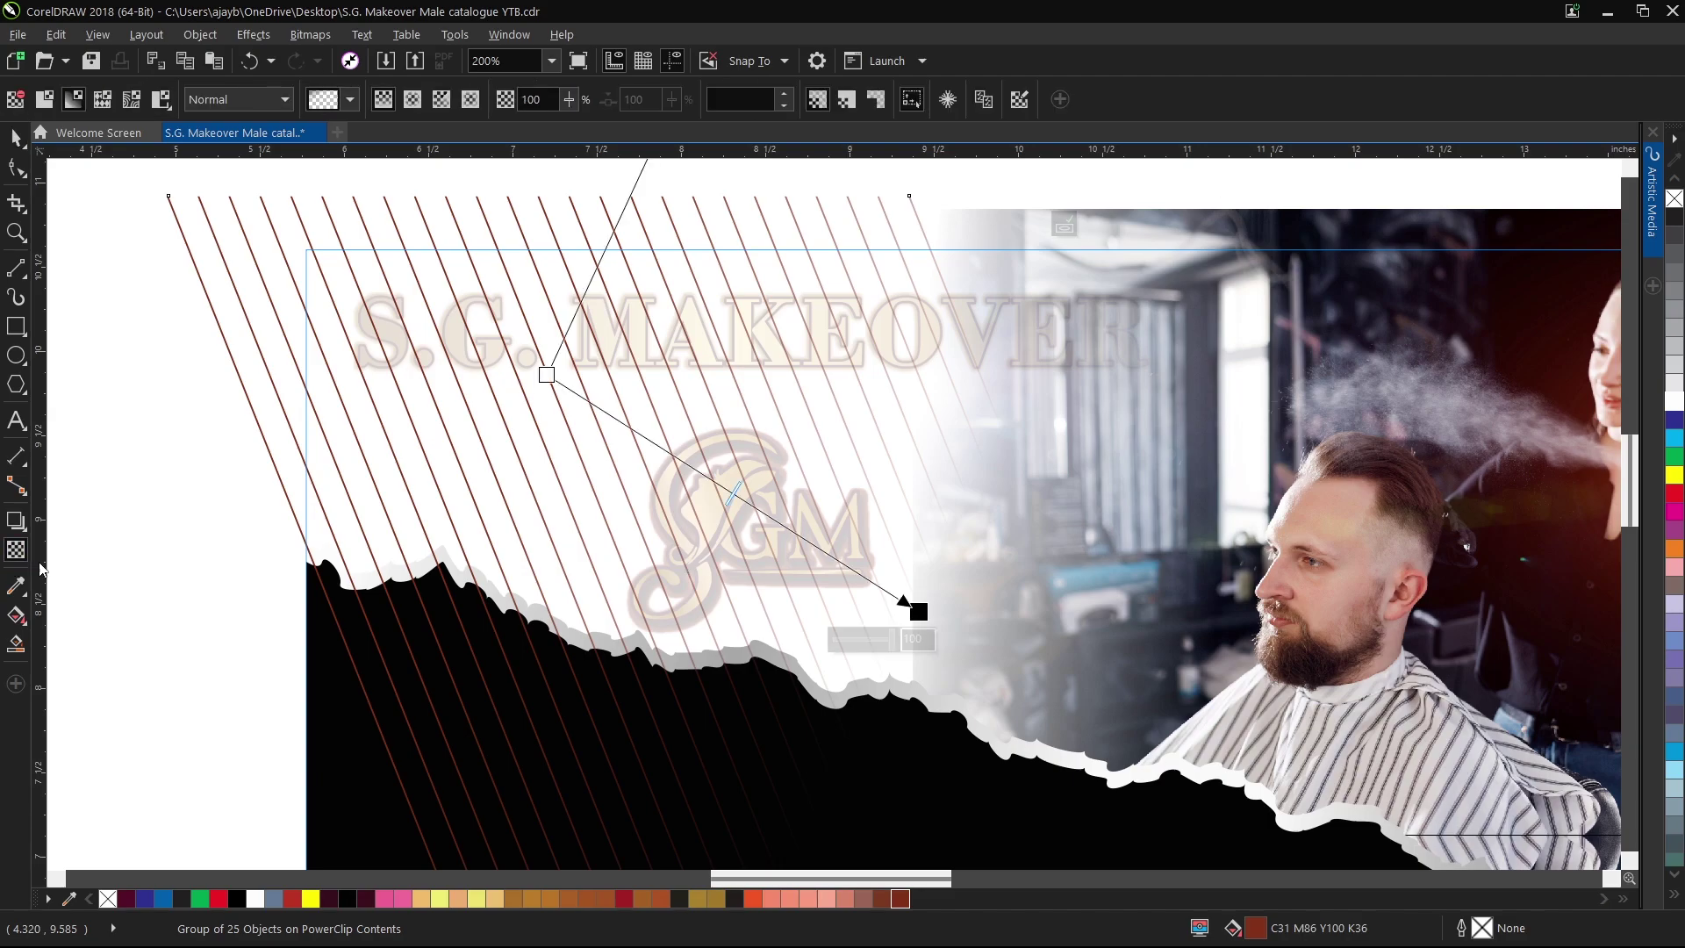
pyautogui.moveTo(918, 610); pyautogui.dragTo(907, 732)
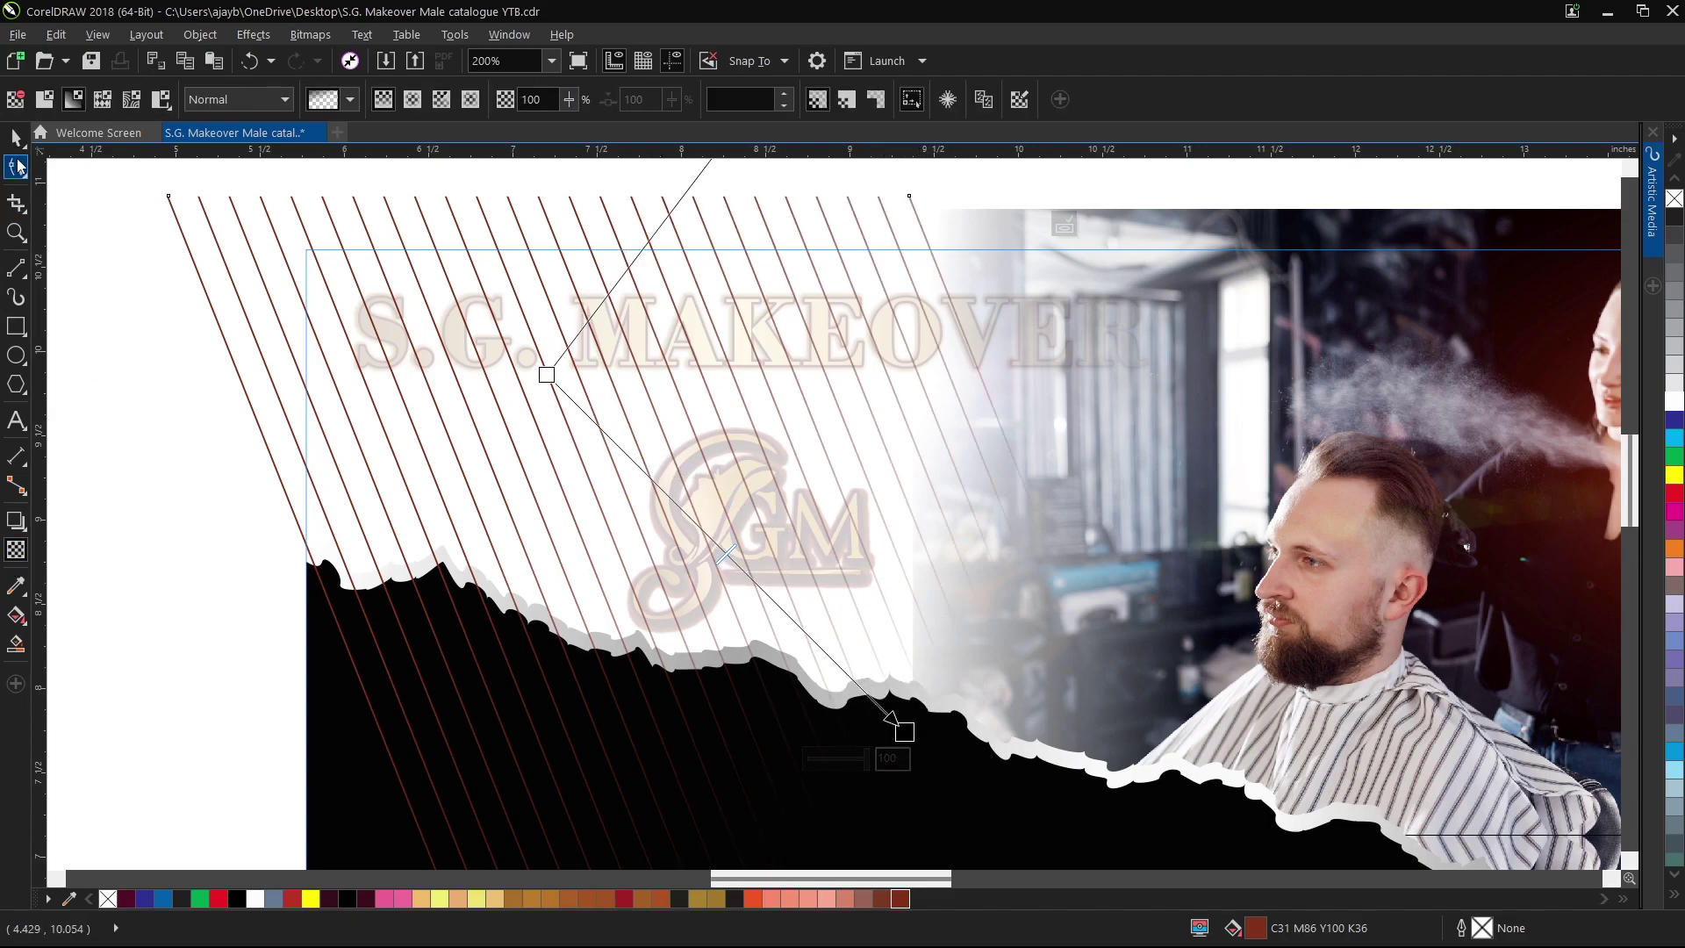
# Send the diagonal lines behind the black torn shape and finish editing the PowerClip.
pyautogui.press('space')
pyautogui.hotkey('shift', 'pagedown')
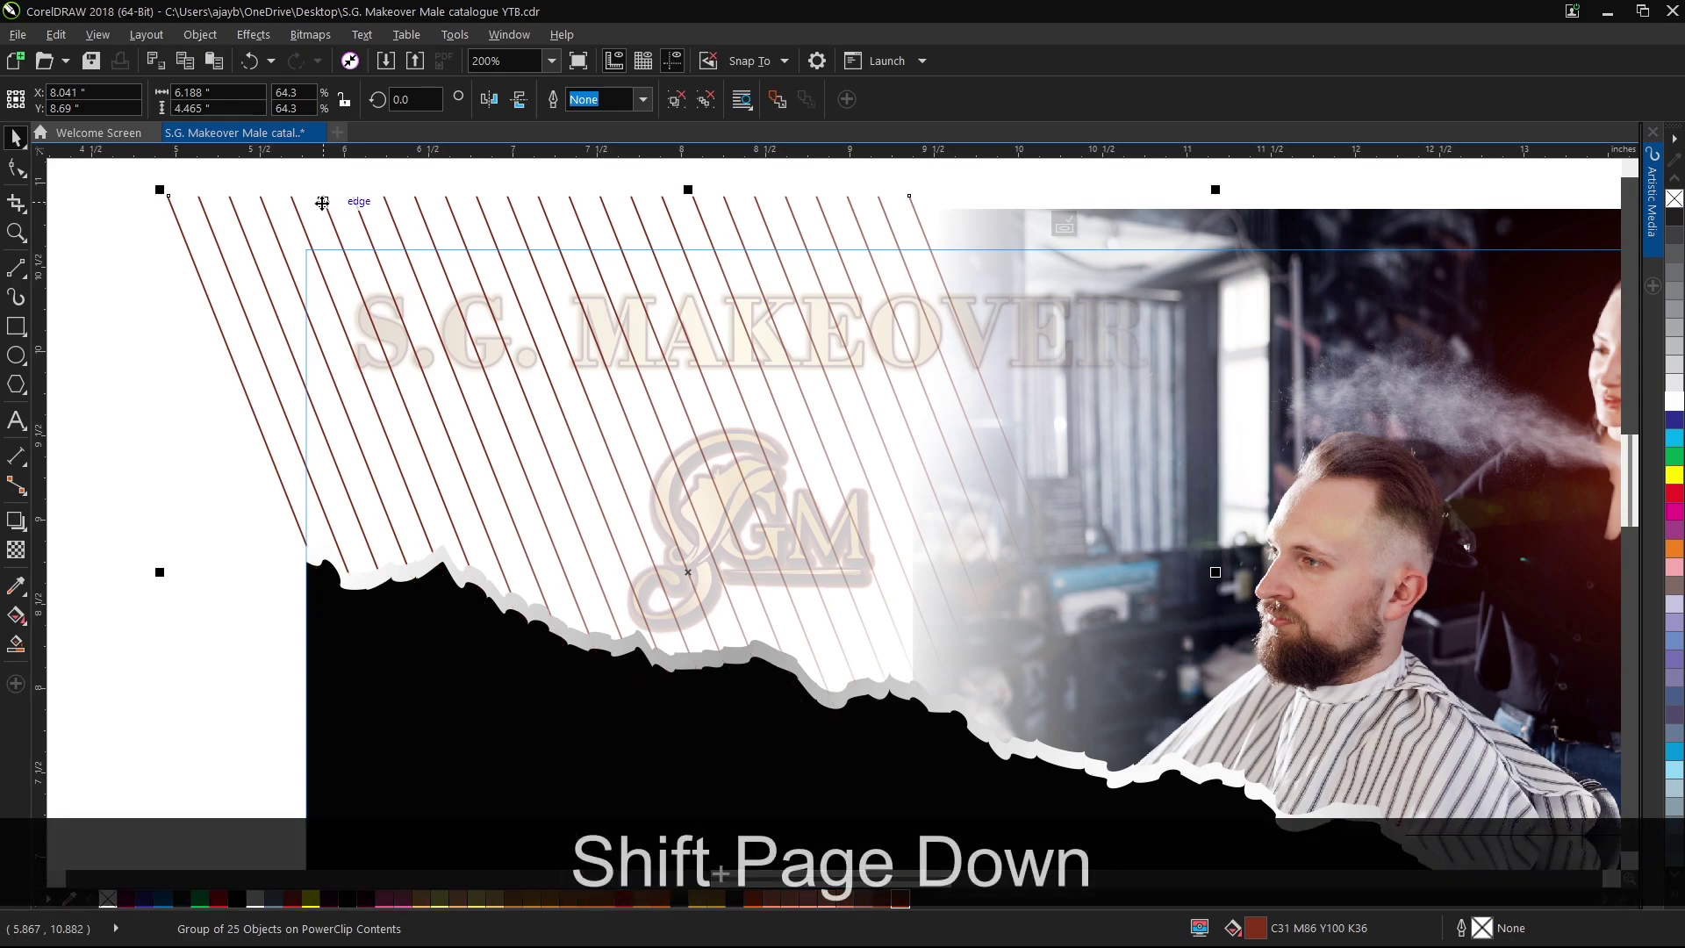
pyautogui.press('F3')
pyautogui.click(629, 245)
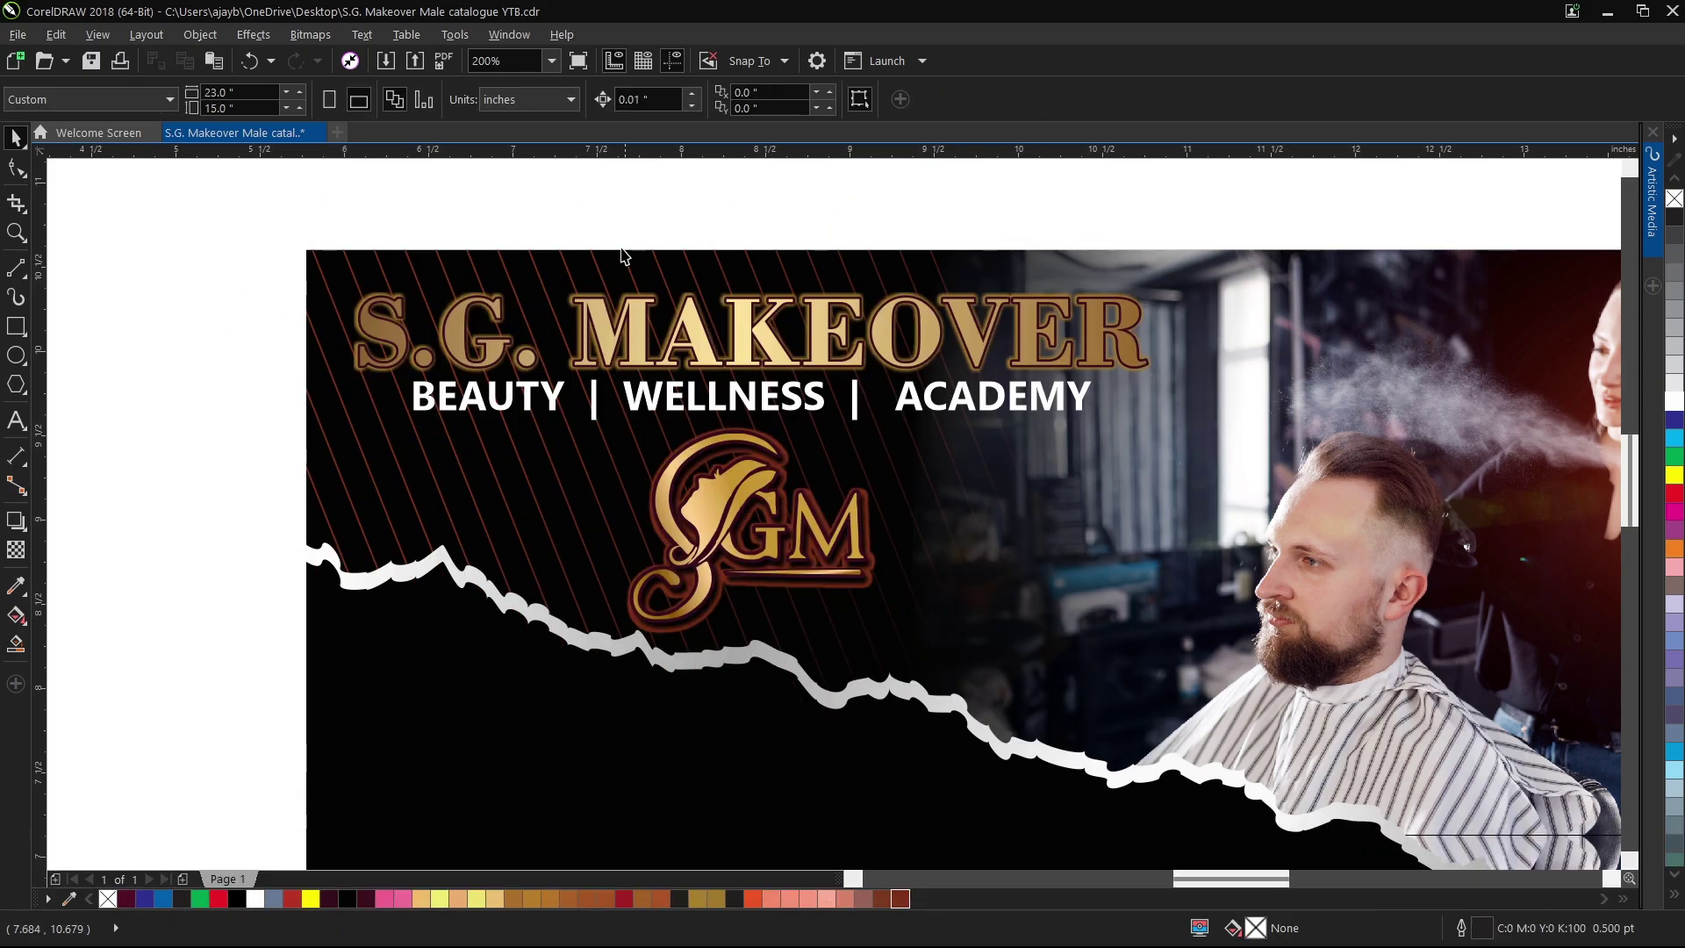
# Move the orange wave-line group onto the catalogue's lower black area and rotate it about 7.6 degrees.
pyautogui.press('F3')
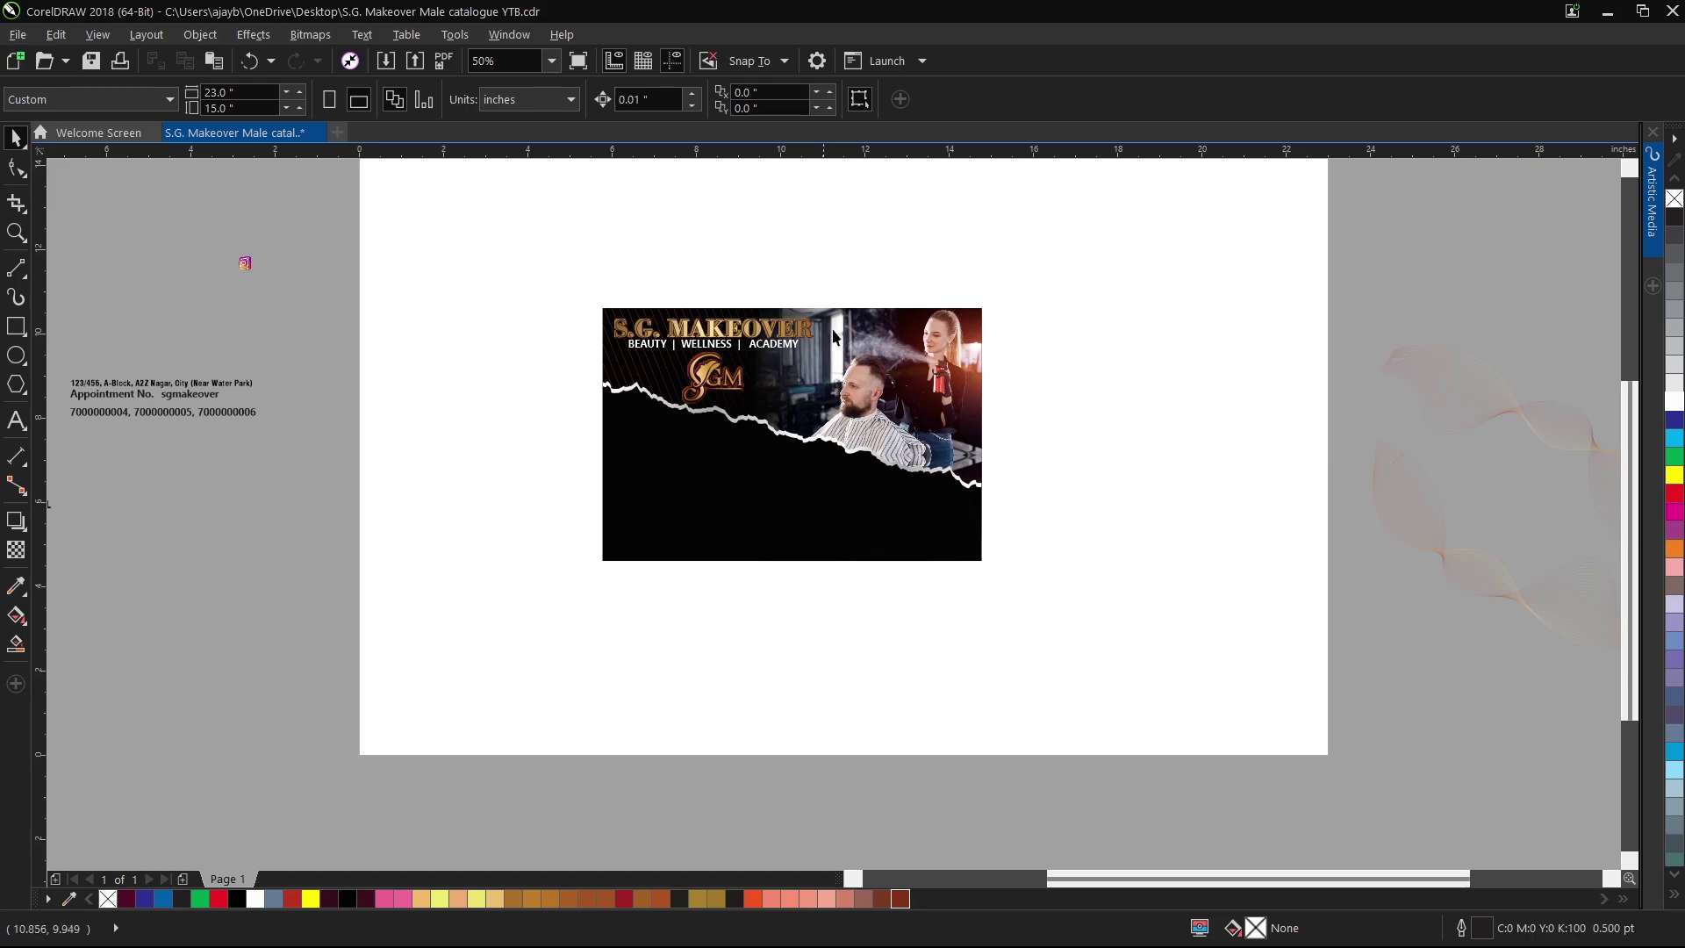
pyautogui.scroll(-1, 795, 413)
pyautogui.scroll(1, 837, 395)
pyautogui.moveTo(1441, 606); pyautogui.dragTo(811, 553)
pyautogui.scroll(1, 965, 586)
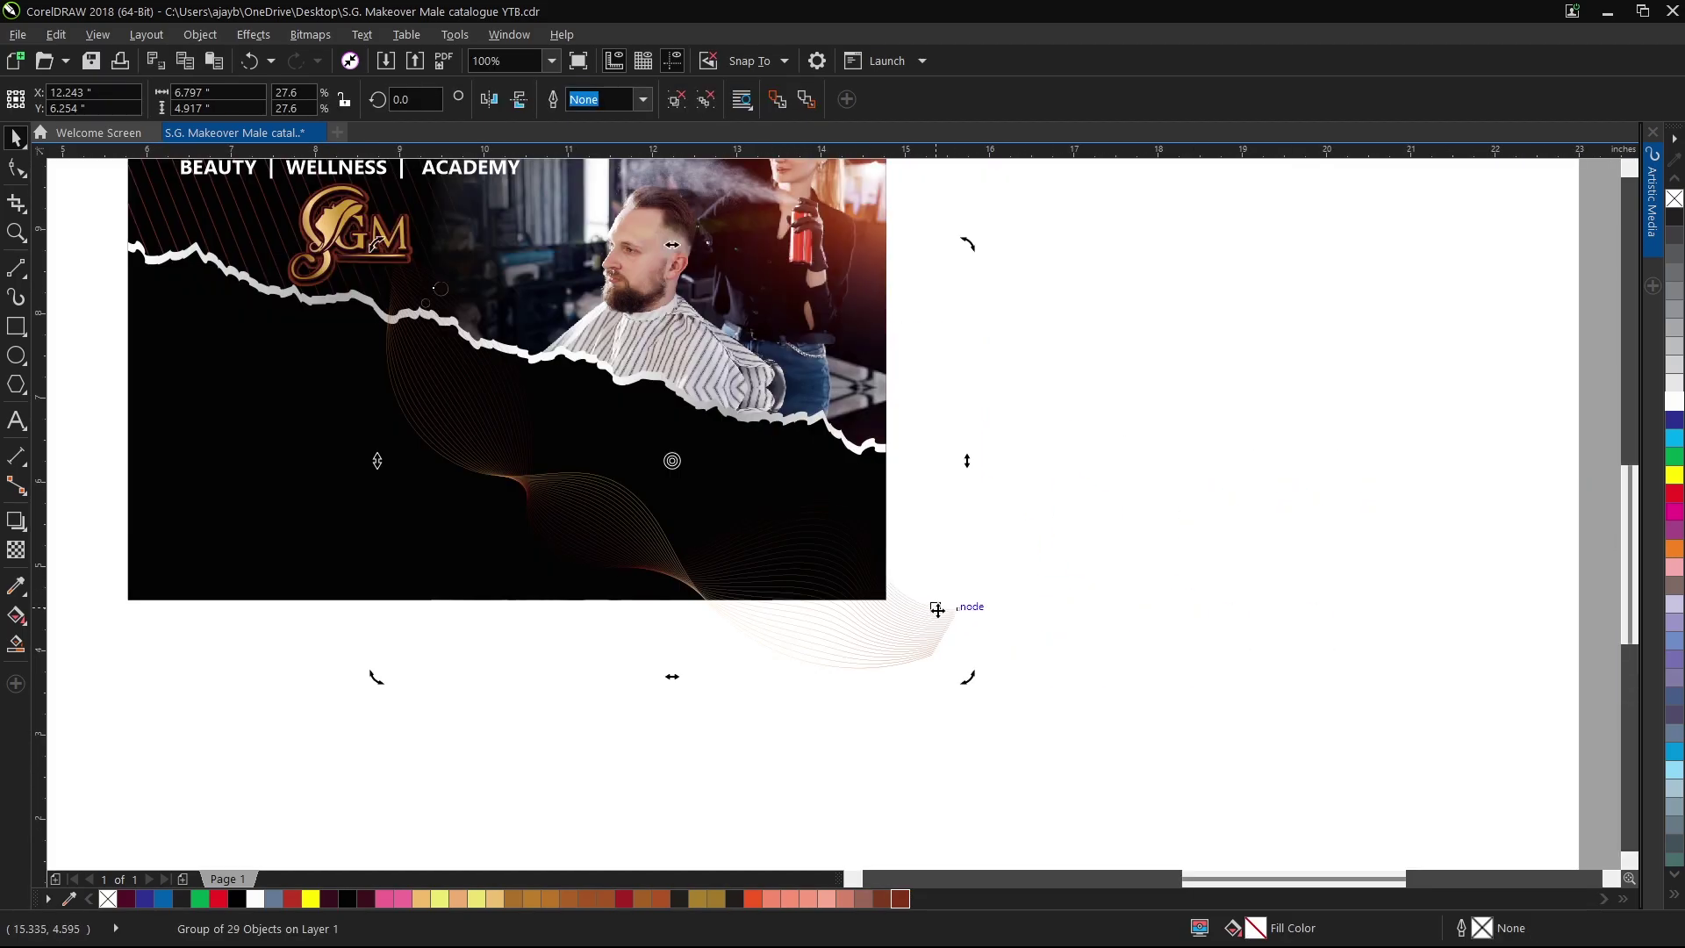
pyautogui.moveTo(963, 678); pyautogui.dragTo(894, 566)
# PowerClip the wave-line group inside the catalogue page rectangle.
pyautogui.rightClick(893, 566)
pyautogui.click(948, 387)
pyautogui.click(398, 560)
# Within the page's PowerClip contents, clip the wave lines inside the black torn shape and finish editing.
pyautogui.doubleClick(530, 472)
pyautogui.click(530, 471)
pyautogui.rightClick(529, 471)
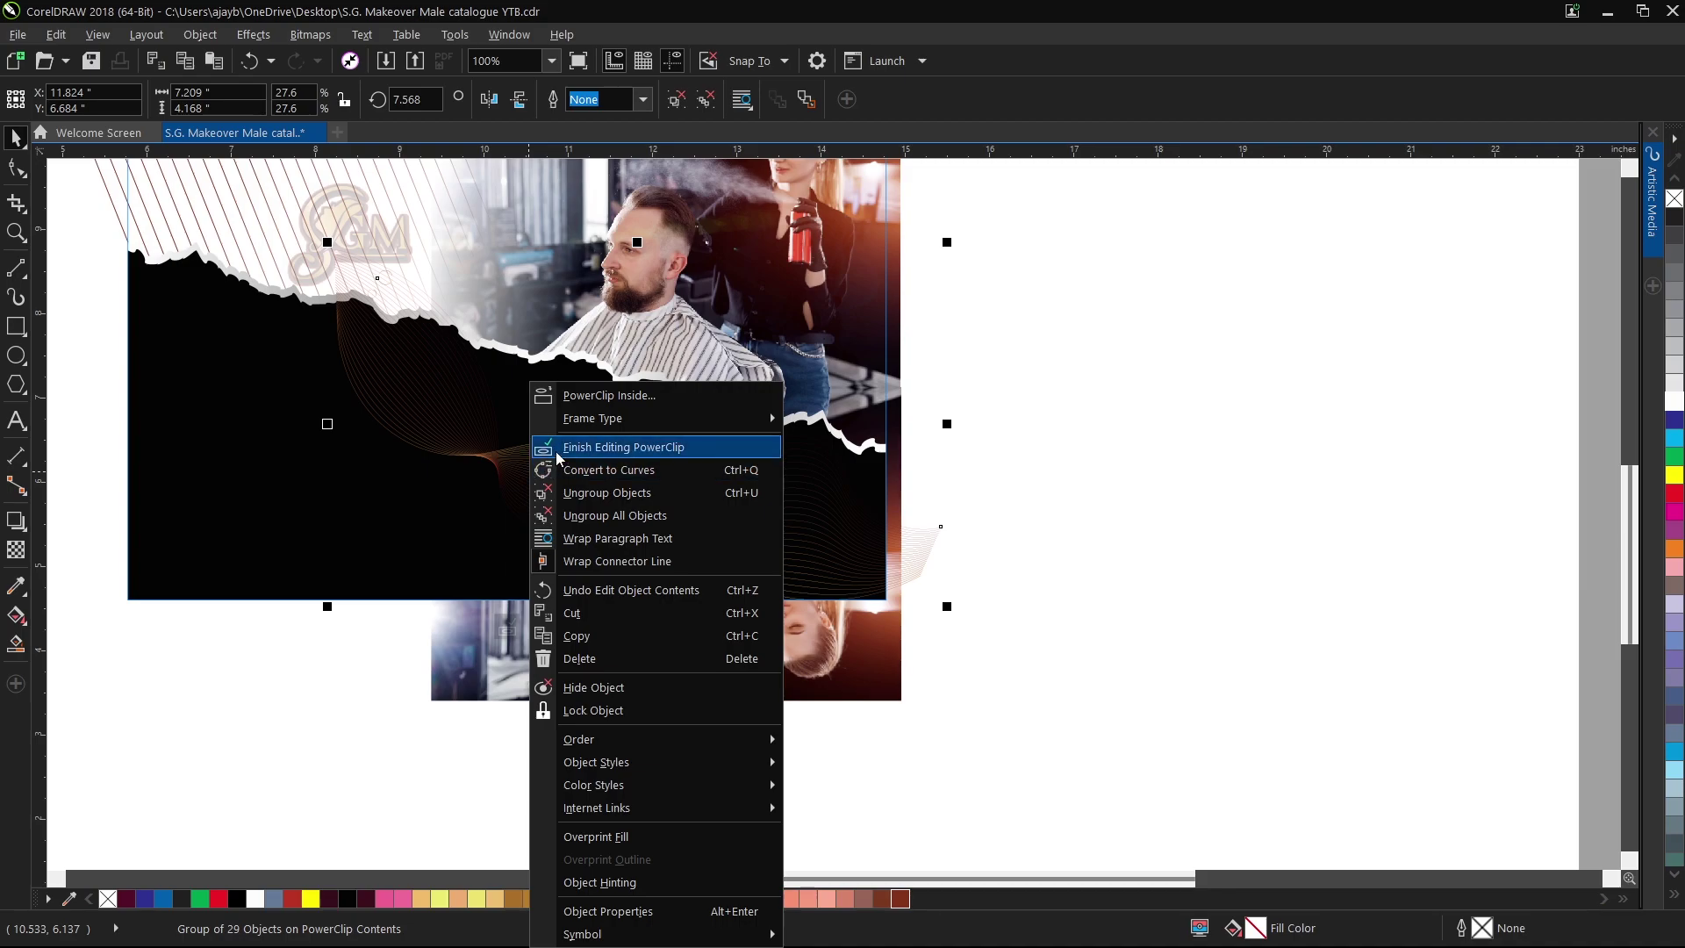
pyautogui.click(589, 397)
pyautogui.click(1098, 513)
pyautogui.scroll(-1, 967, 538)
pyautogui.scroll(1, 802, 414)
pyautogui.scroll(1, 674, 193)
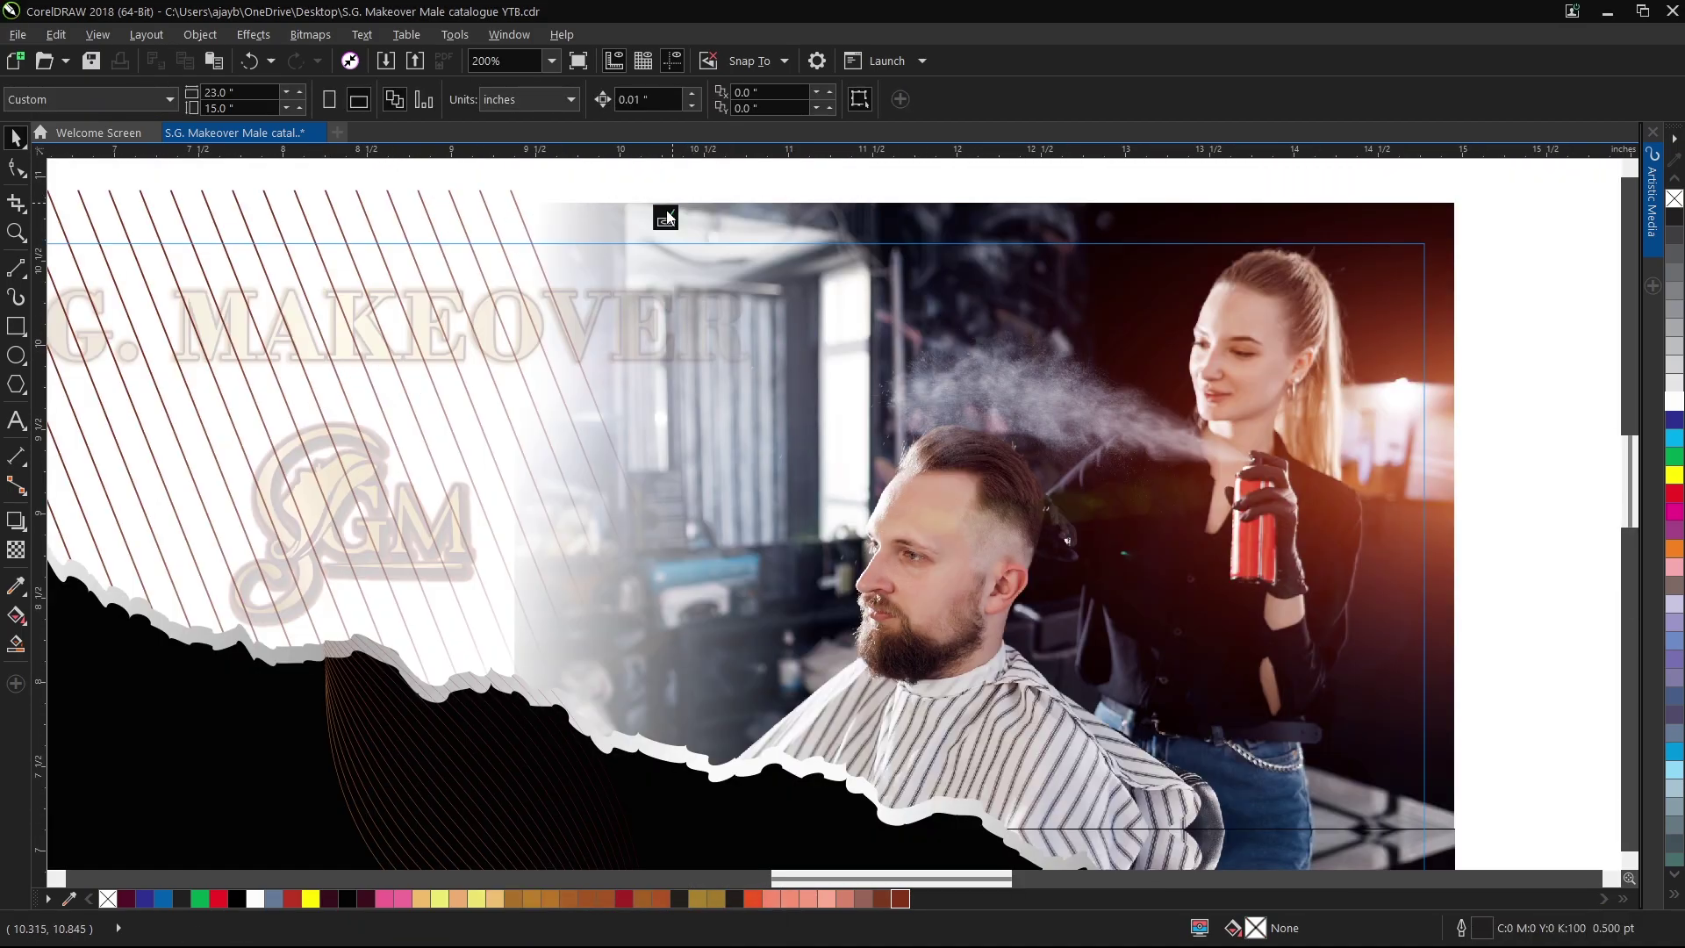
pyautogui.click(667, 219)
pyautogui.scroll(-1, 825, 269)
pyautogui.click(1174, 451)
# Move the salon tools group onto the catalogue's lower-left black area and scale it to about 3.34 by 4.07 inches.
pyautogui.scroll(-2, 836, 590)
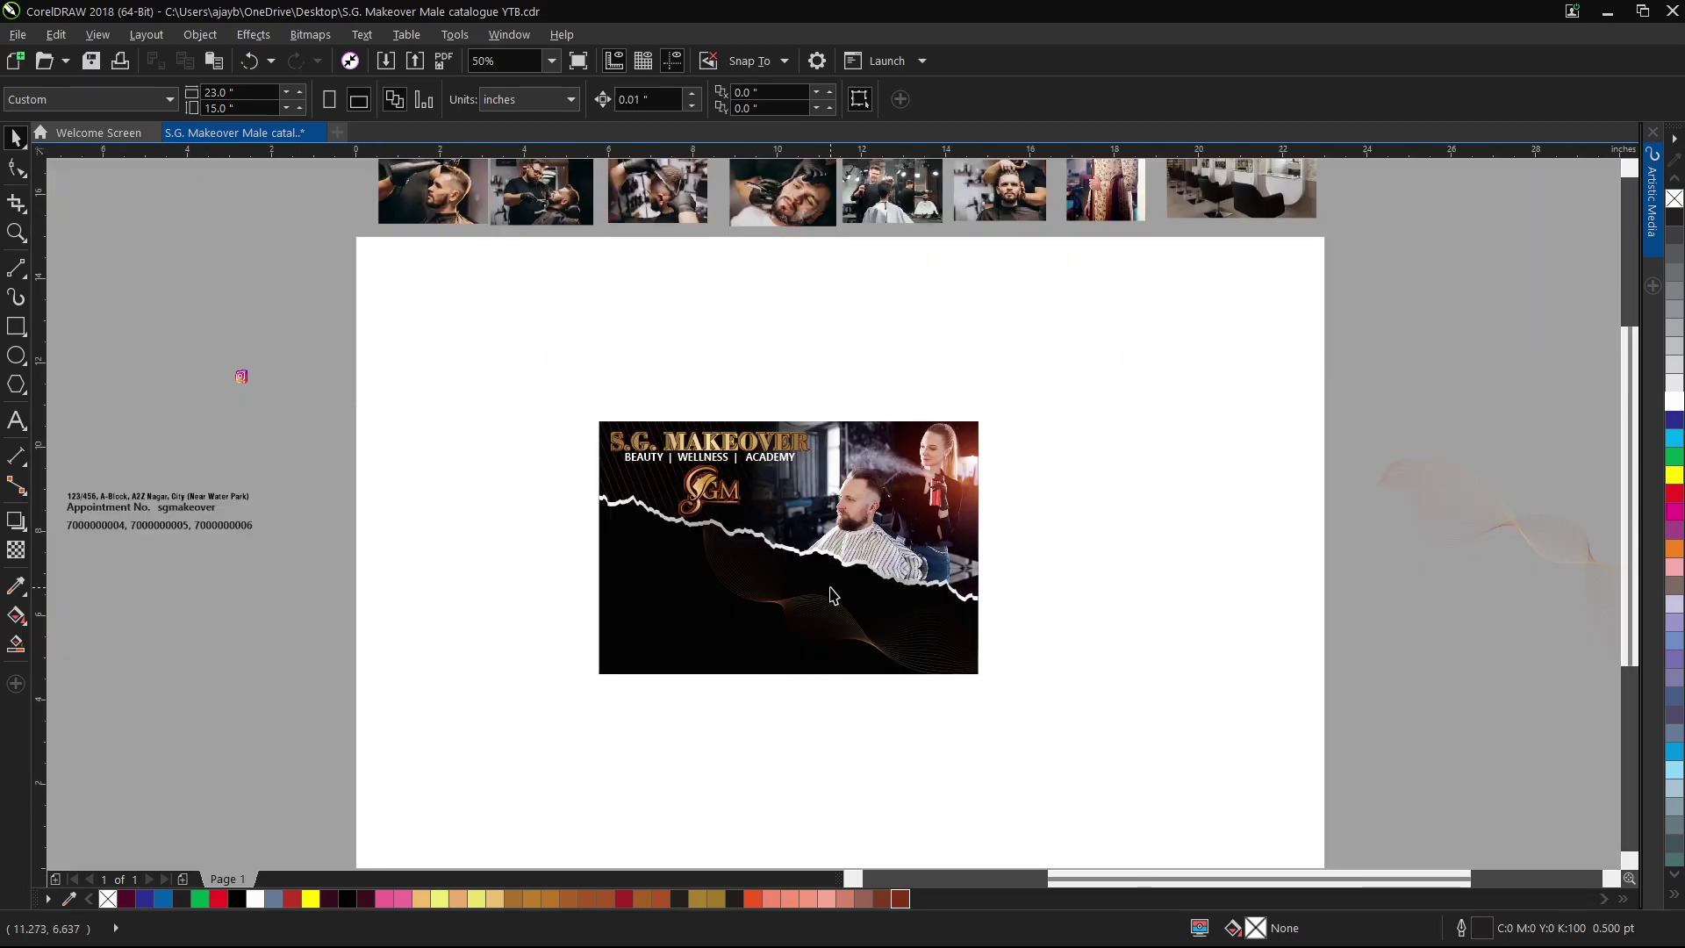
pyautogui.scroll(1, 1178, 596)
pyautogui.moveTo(1369, 562); pyautogui.dragTo(311, 669)
pyautogui.scroll(-1, 1053, 625)
pyautogui.scroll(1, 709, 643)
pyautogui.scroll(1, 709, 643)
pyautogui.moveTo(912, 619); pyautogui.dragTo(828, 565)
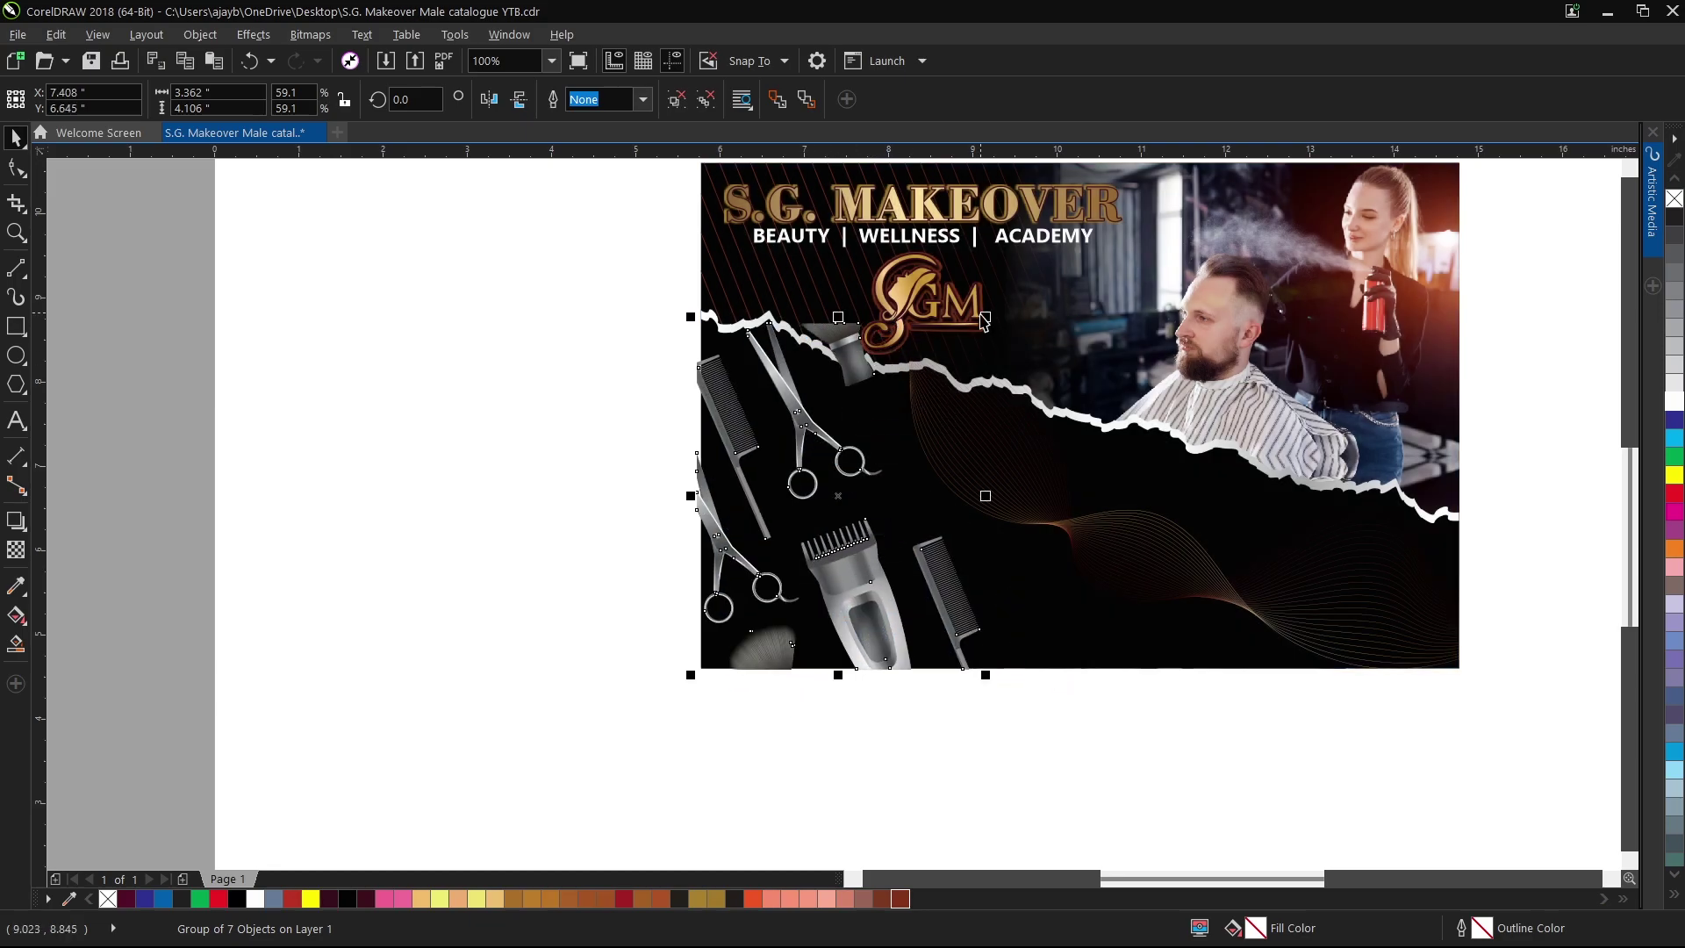
pyautogui.moveTo(980, 326); pyautogui.dragTo(985, 333)
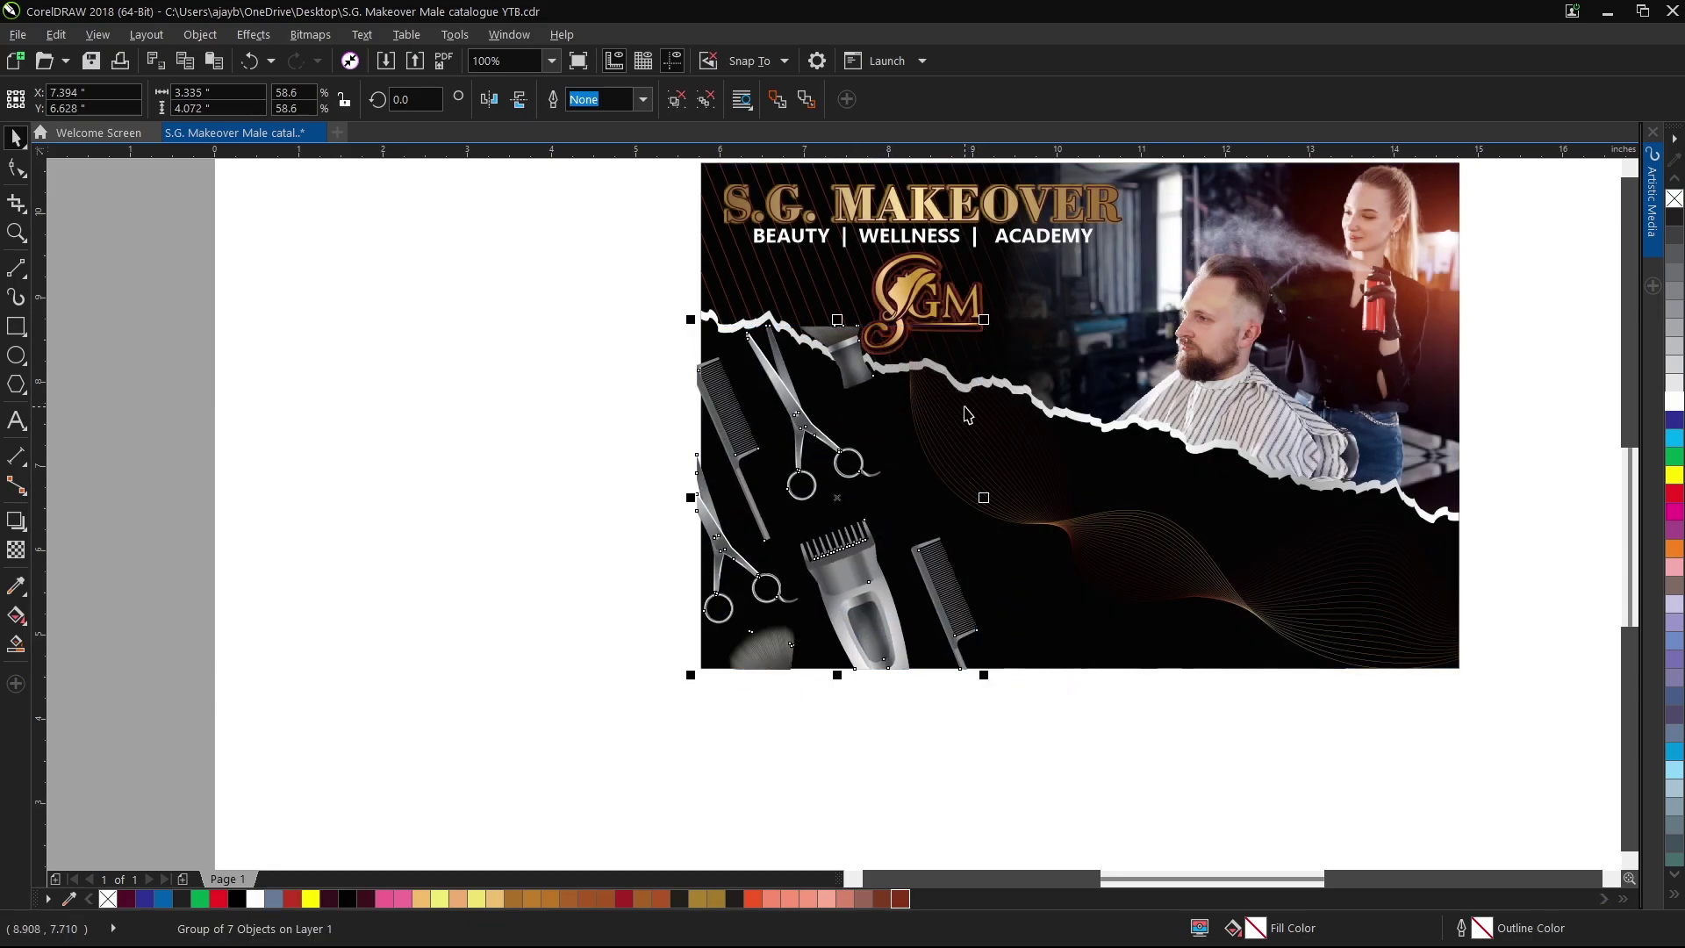
# PowerClip the salon tools group inside the catalogue page and nest it within the black torn shape.
pyautogui.rightClick(938, 572)
pyautogui.click(1024, 389)
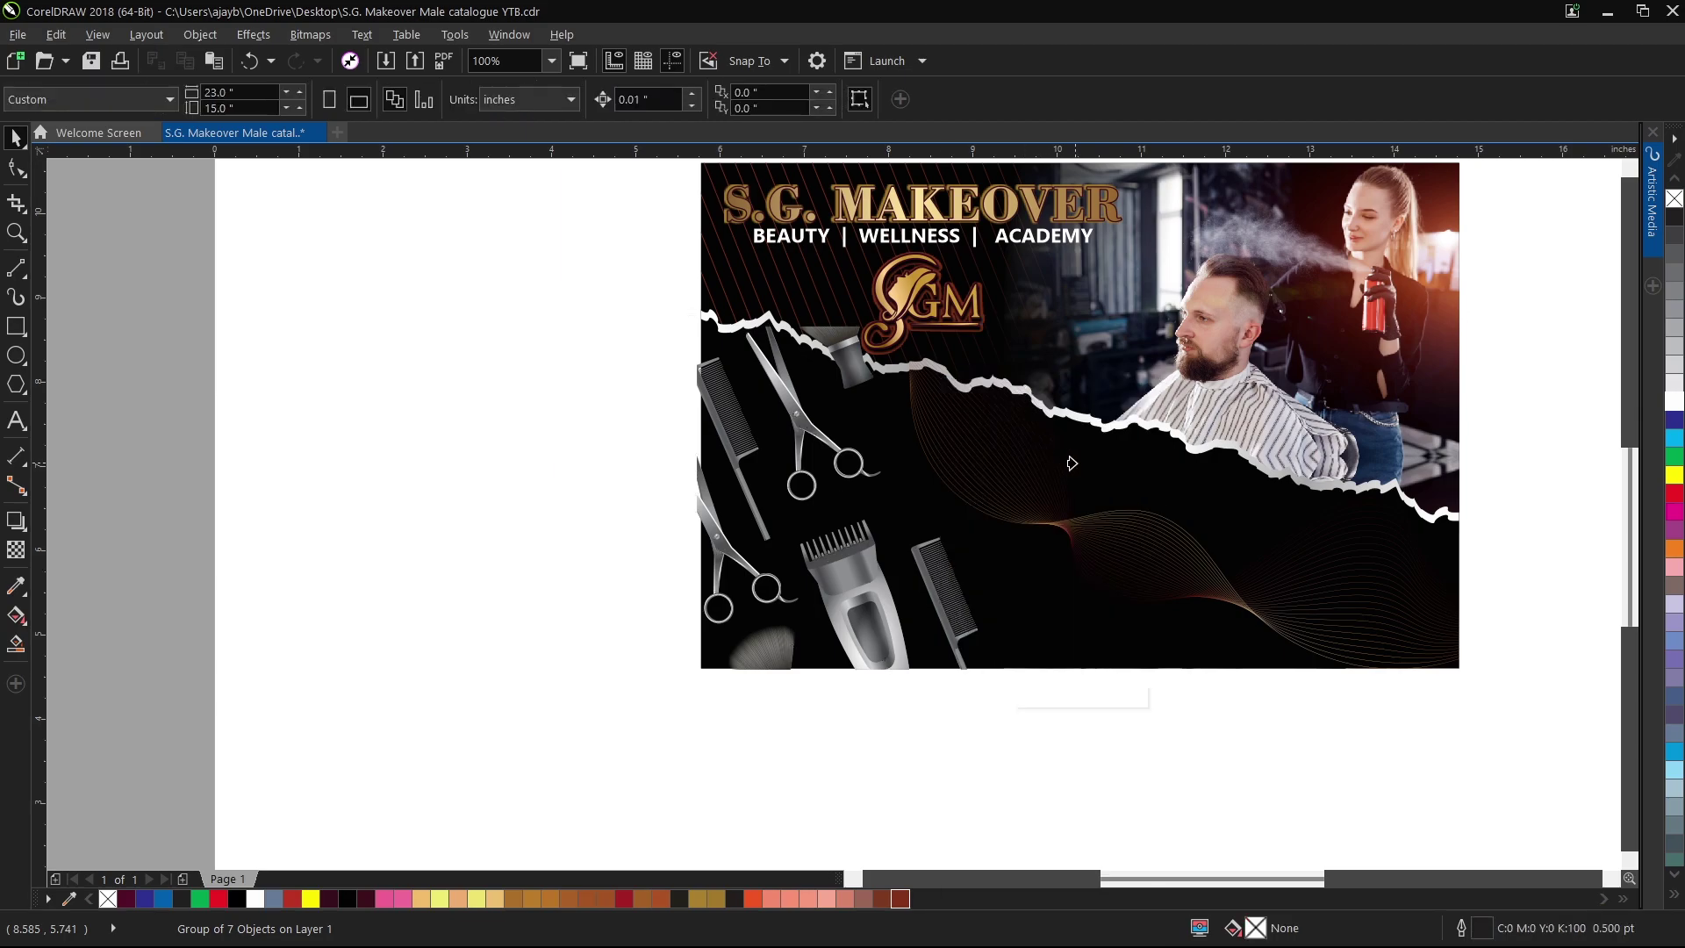
pyautogui.rightClick(795, 418)
pyautogui.click(821, 388)
# Exit the black torn shape's nested contents and finish editing the catalogue page's PowerClip.
pyautogui.keyDown('ctrl'); pyautogui.click(1213, 600); pyautogui.keyUp('ctrl')
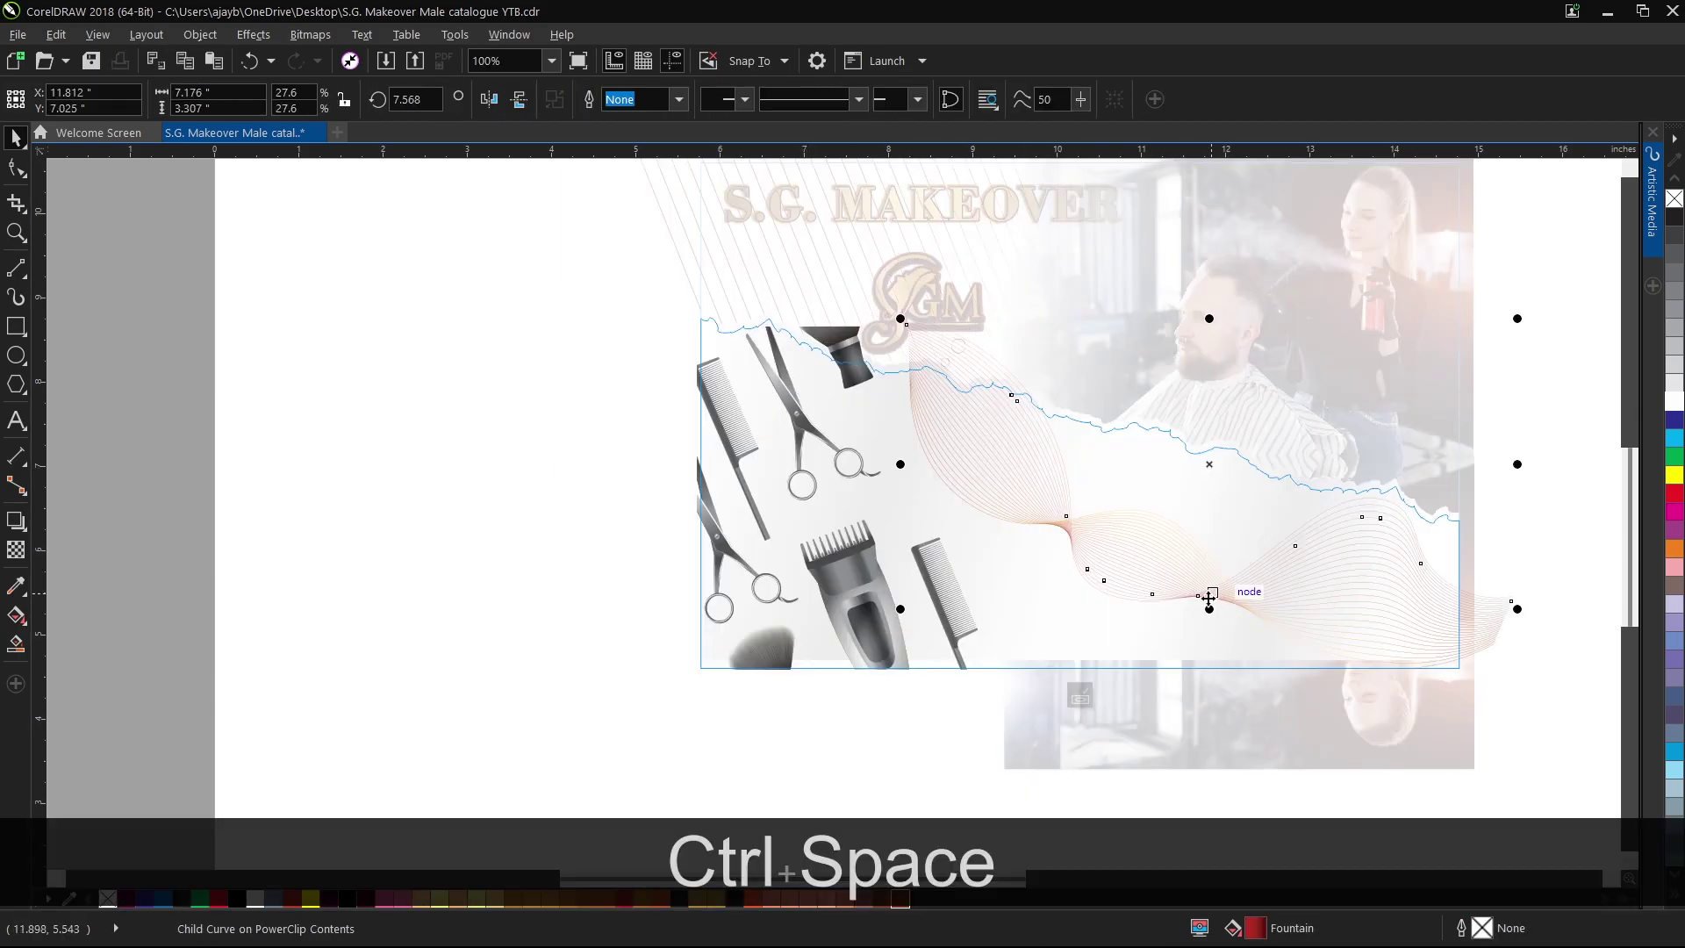
pyautogui.keyDown('ctrl'); pyautogui.click(404, 566); pyautogui.keyUp('ctrl')
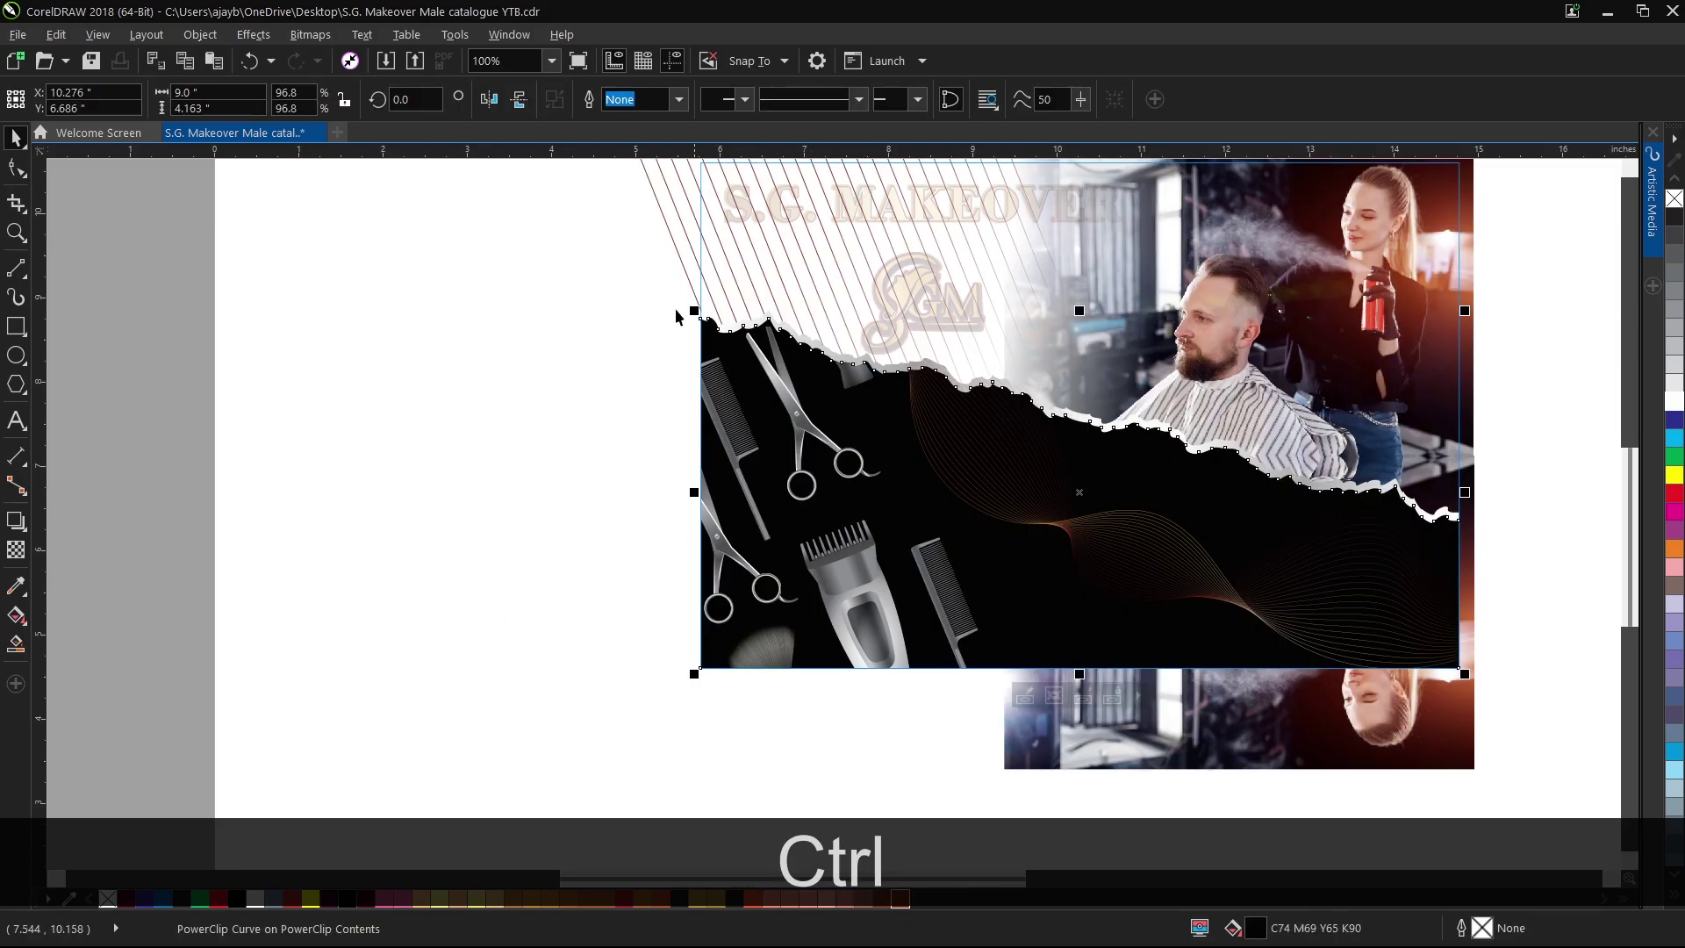
pyautogui.scroll(-3, 472, 398)
pyautogui.scroll(3, 703, 378)
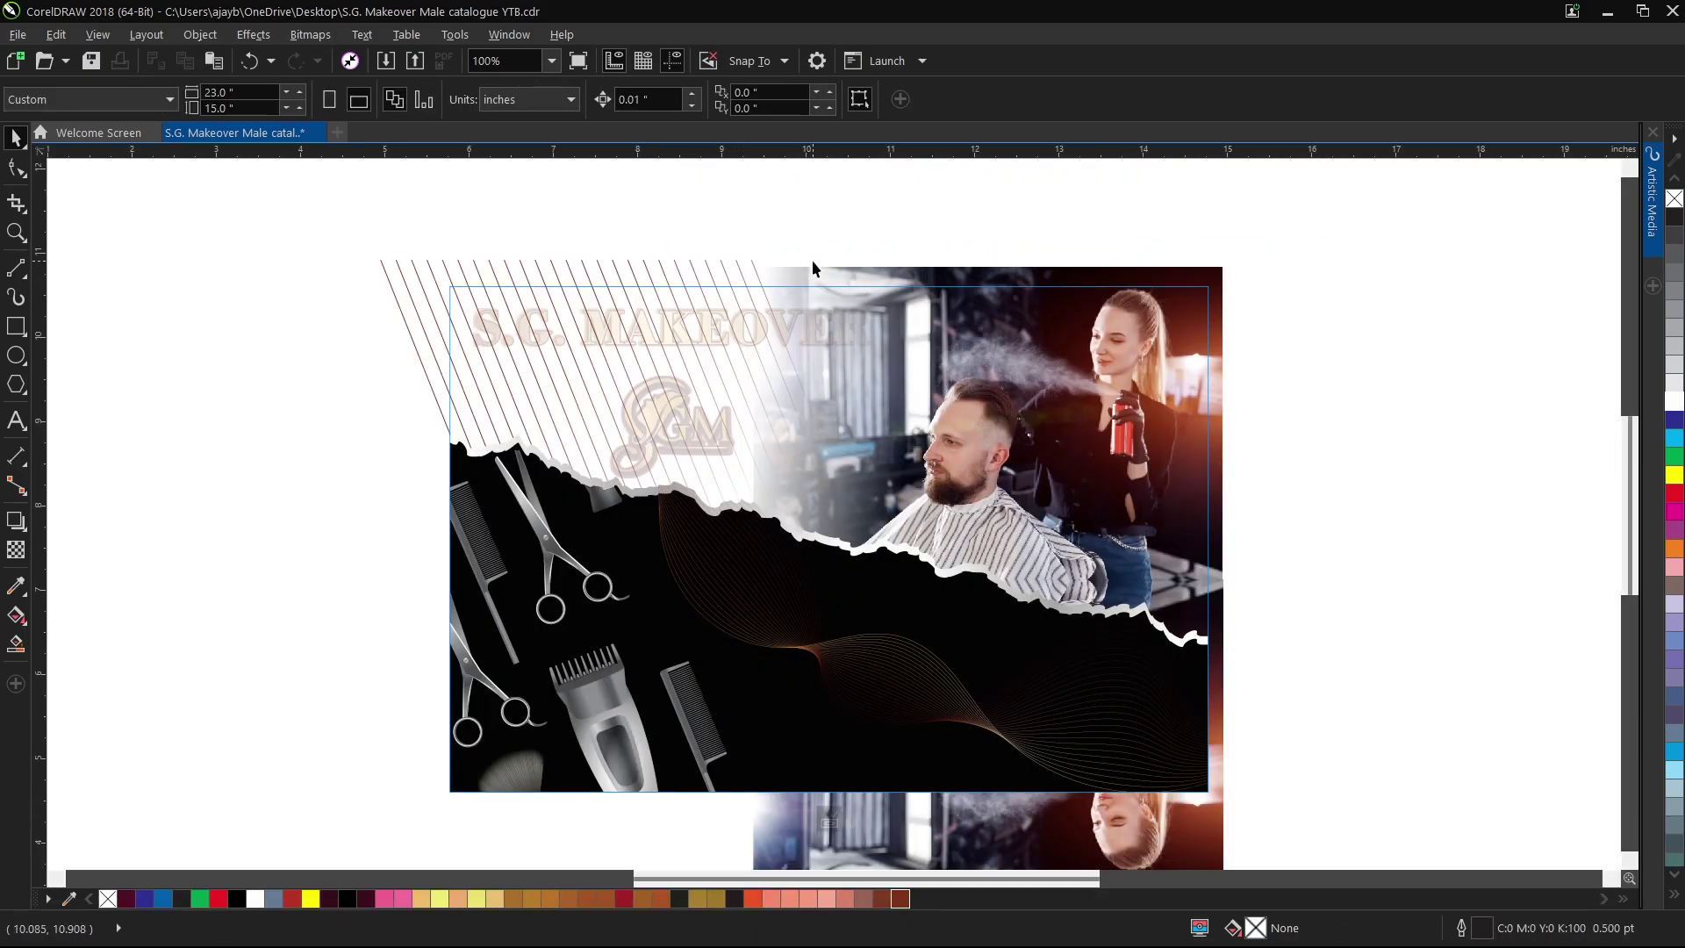
pyautogui.scroll(1, 824, 298)
pyautogui.click(835, 250)
pyautogui.scroll(-1, 797, 324)
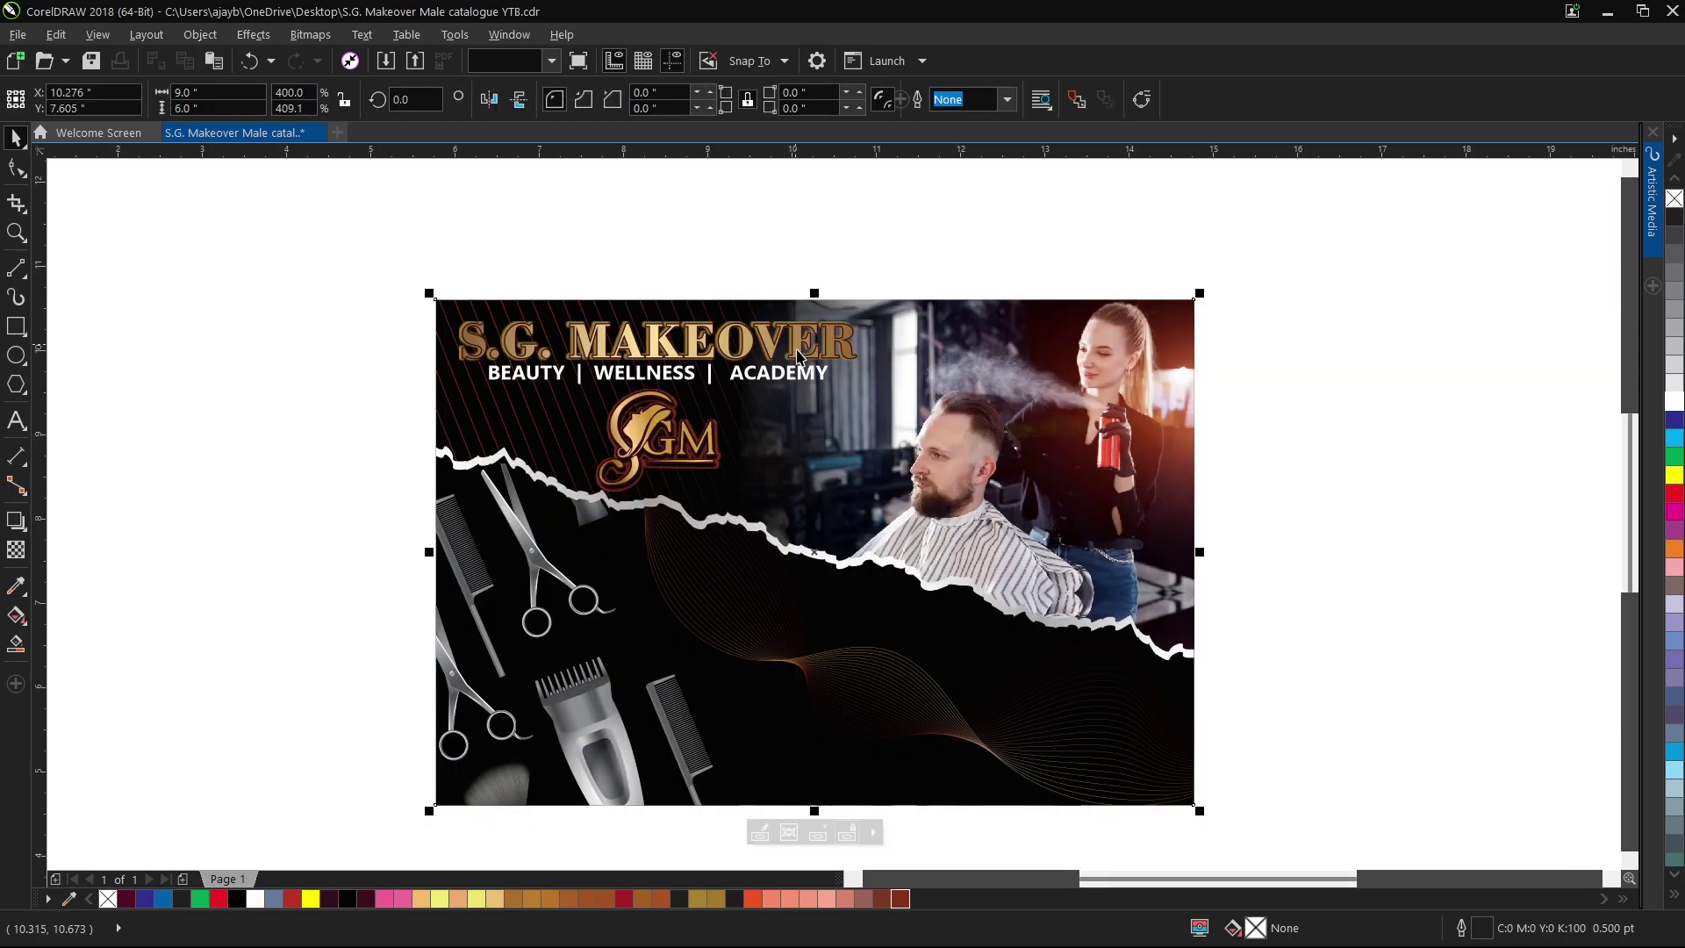
pyautogui.click(1256, 499)
# Bring the Appointment No. text onto the black area and place the phone numbers and address just below the catalogue.
pyautogui.scroll(-1, 955, 548)
pyautogui.moveTo(586, 553); pyautogui.dragTo(968, 618)
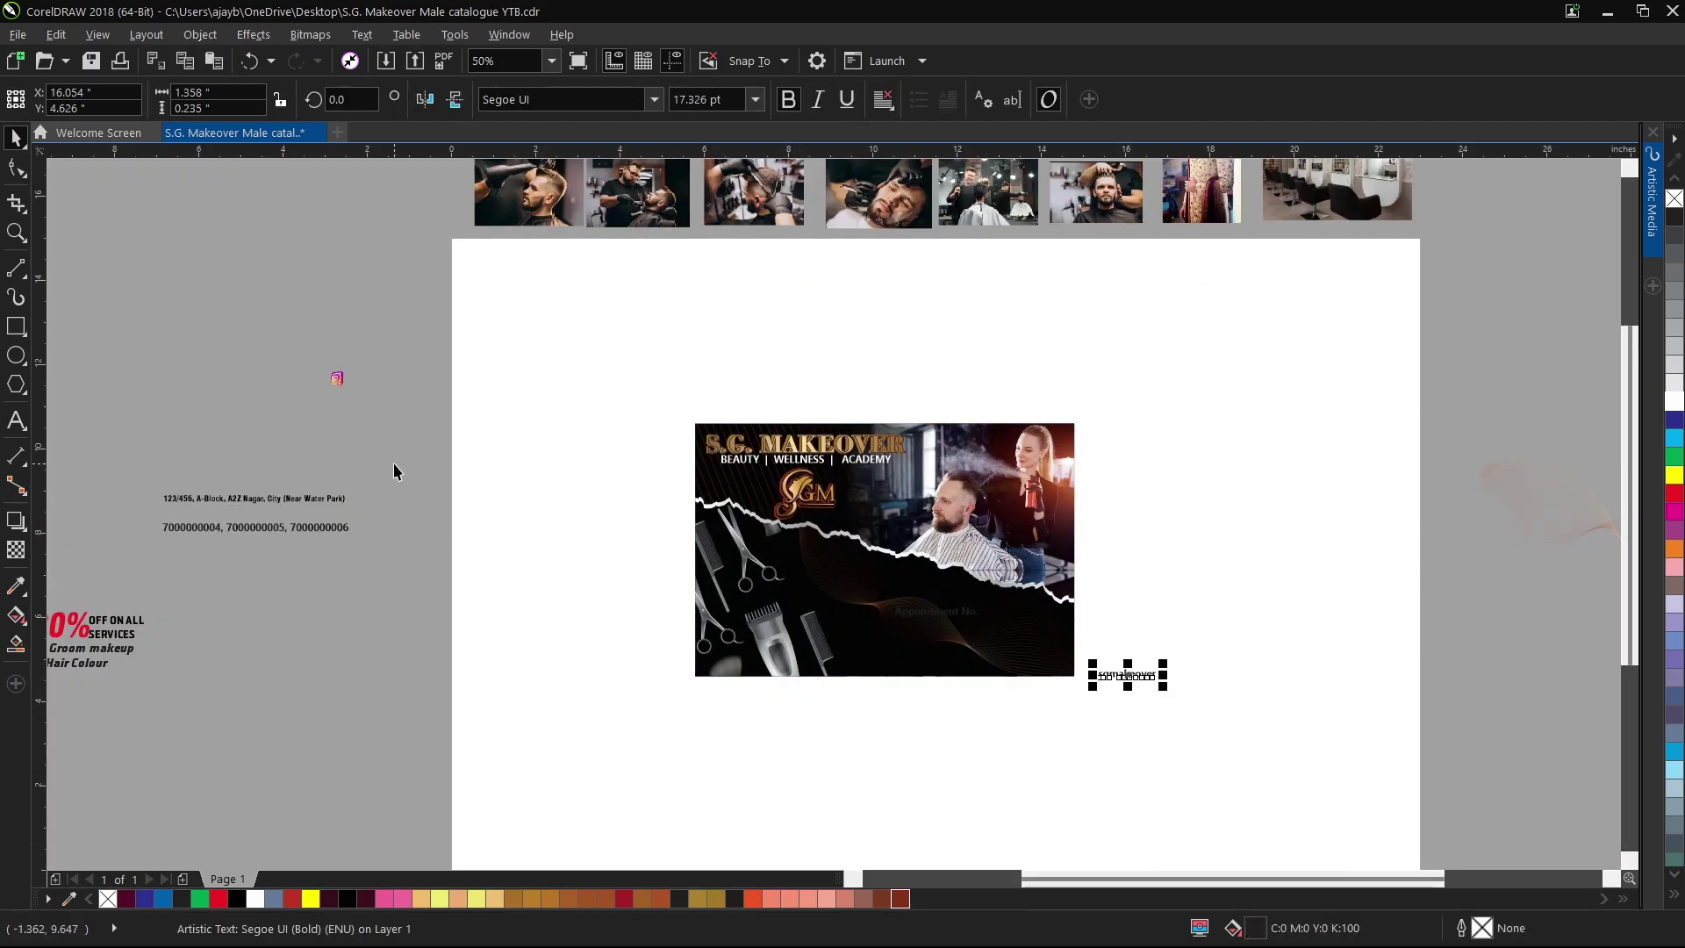
pyautogui.moveTo(394, 472); pyautogui.dragTo(126, 551)
pyautogui.moveTo(888, 743); pyautogui.dragTo(890, 742)
# Color the Appointment No. text yellow, reposition it on the black area, and save the document.
pyautogui.scroll(1, 1082, 679)
pyautogui.click(856, 562)
pyautogui.scroll(1, 856, 563)
pyautogui.click(1674, 478)
pyautogui.moveTo(807, 539); pyautogui.dragTo(797, 494)
pyautogui.hotkey('ctrl', 's')
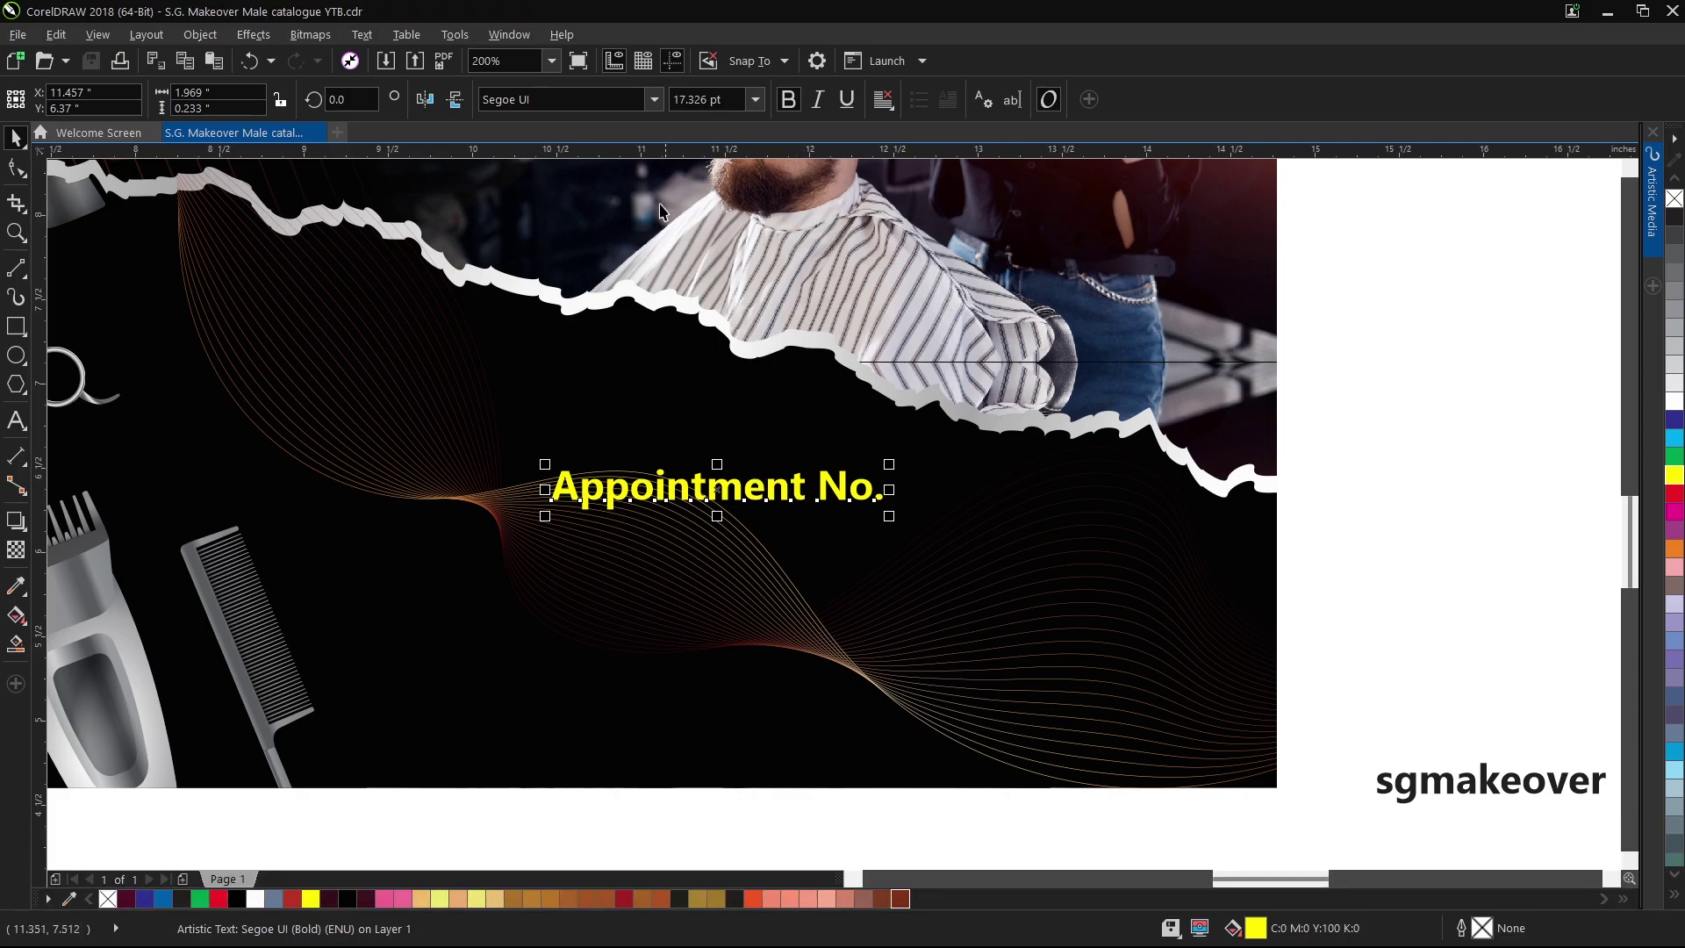
# Set the Appointment No. text in Segoe Print Bold, enlarge it to about 19.2 pt, and move it up beneath the torn edge.
pyautogui.click(654, 100)
pyautogui.moveTo(667, 332)
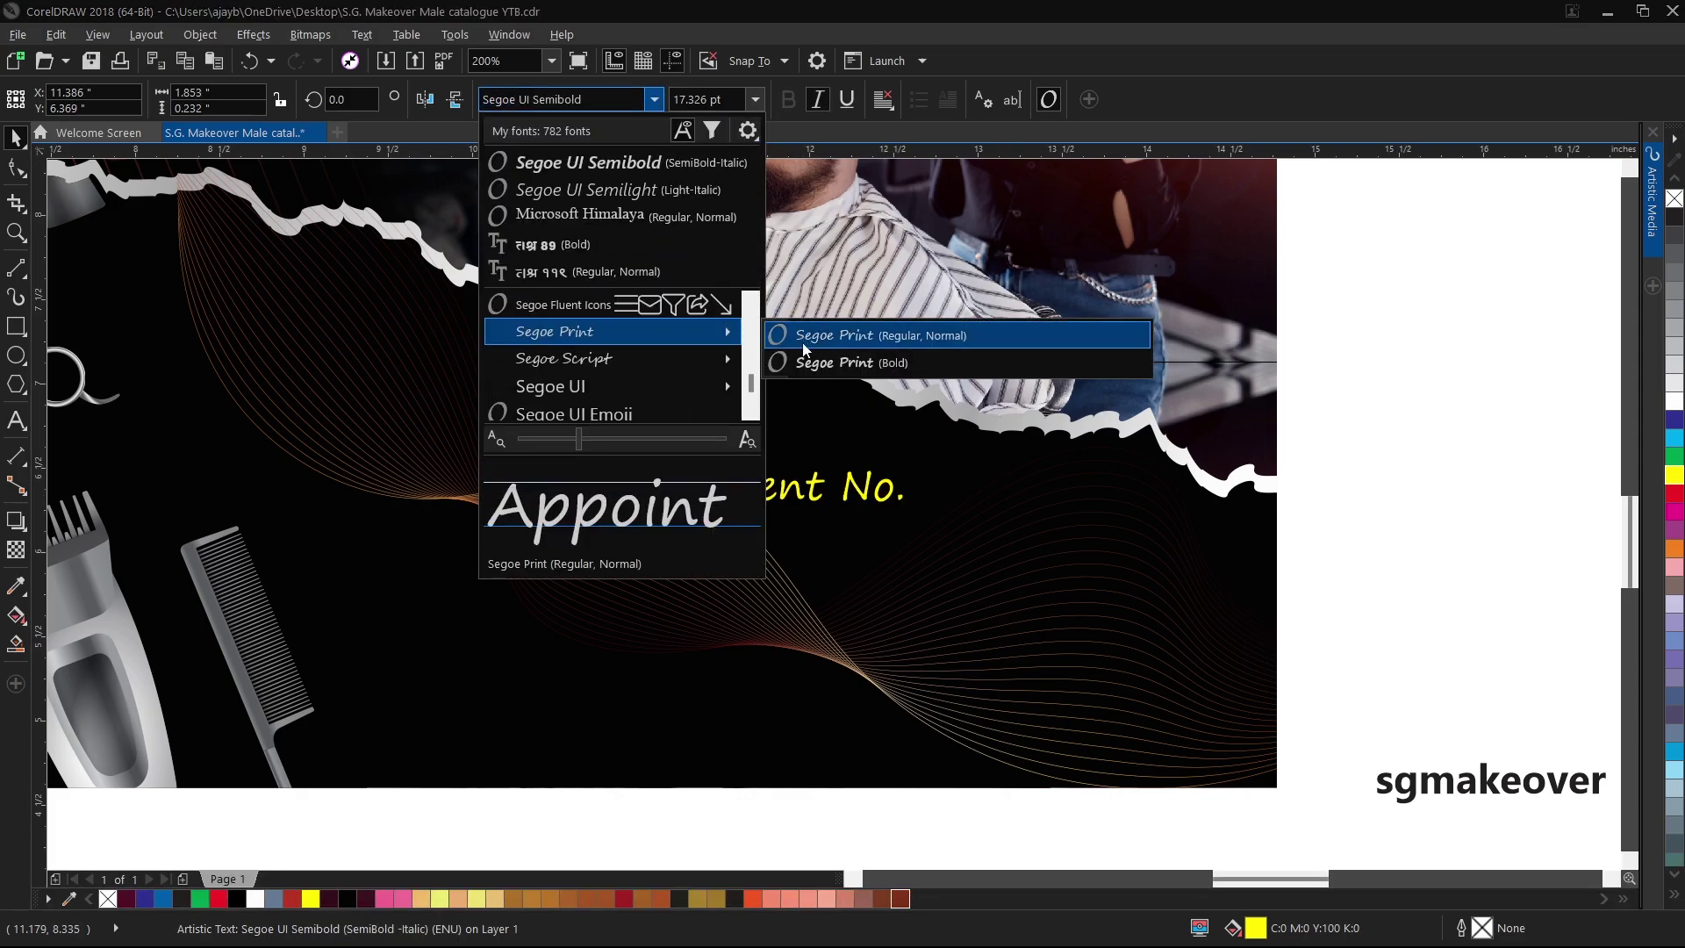
pyautogui.click(809, 362)
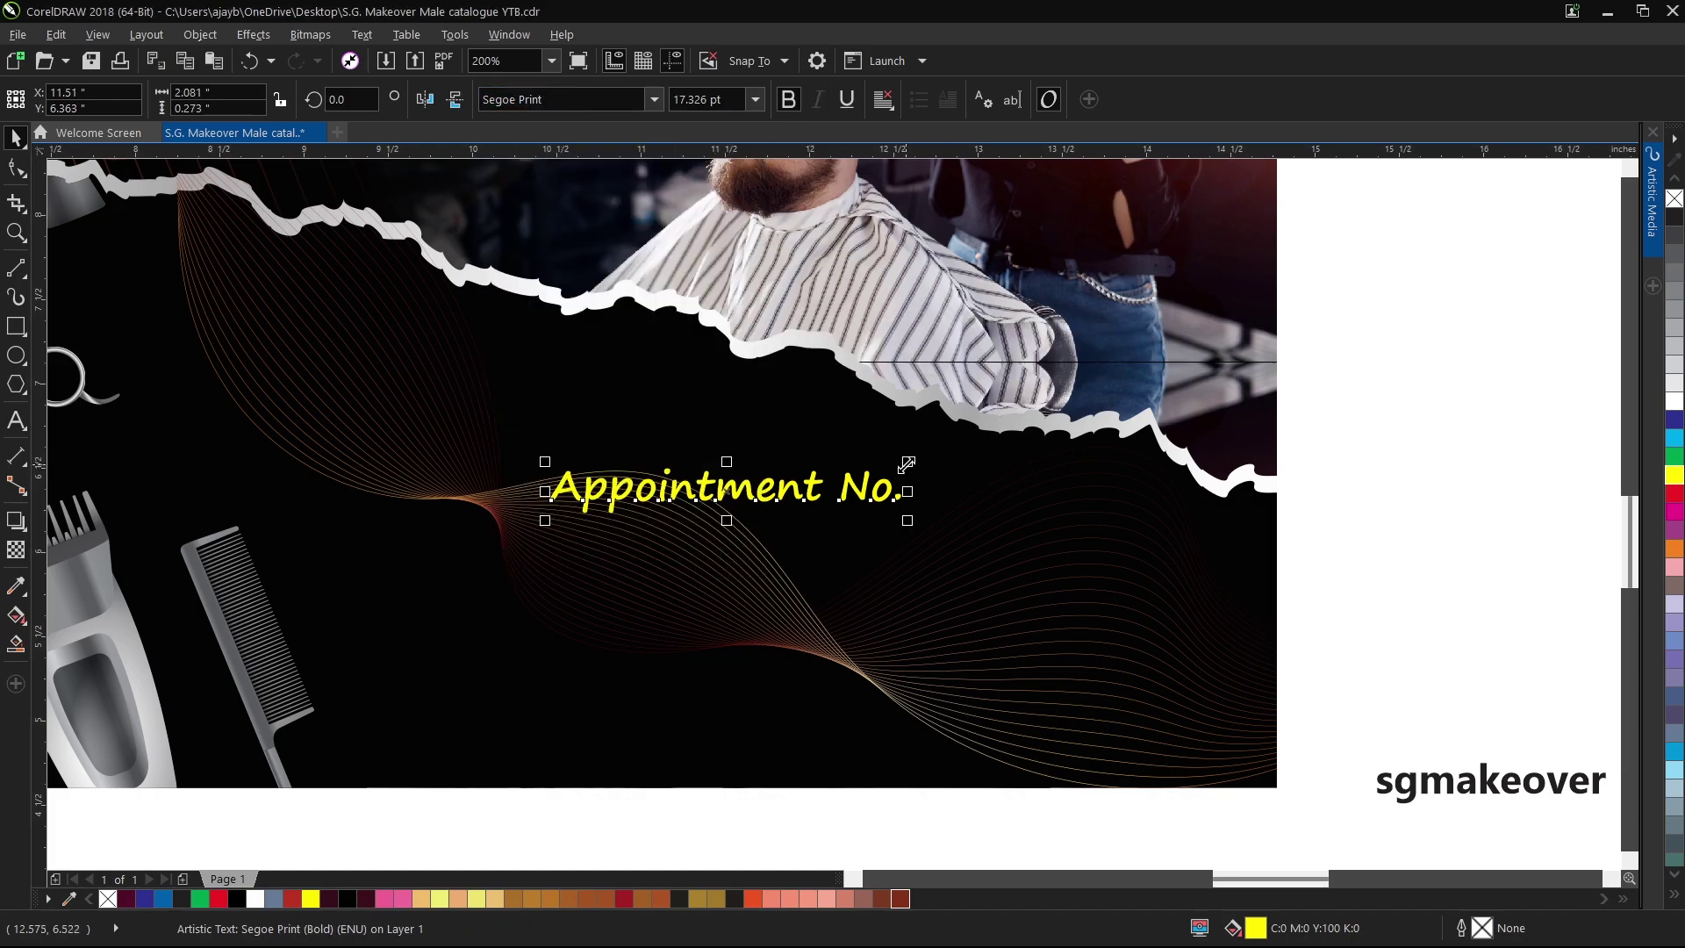
pyautogui.moveTo(906, 464); pyautogui.dragTo(927, 461)
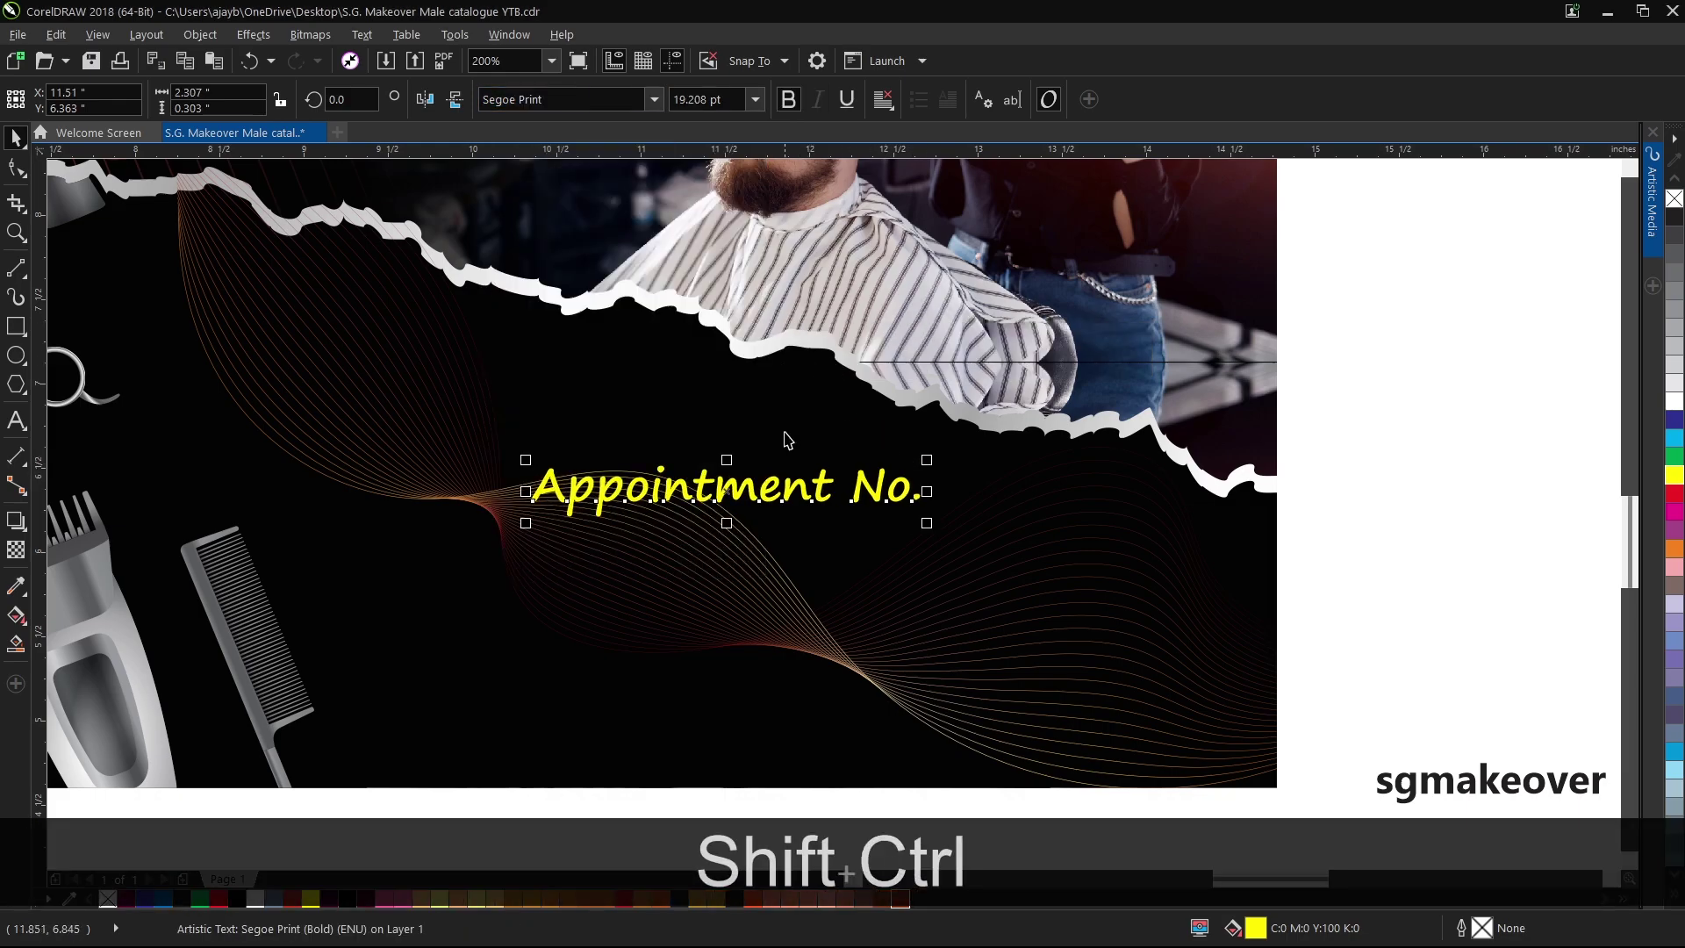
pyautogui.moveTo(779, 485); pyautogui.dragTo(776, 449)
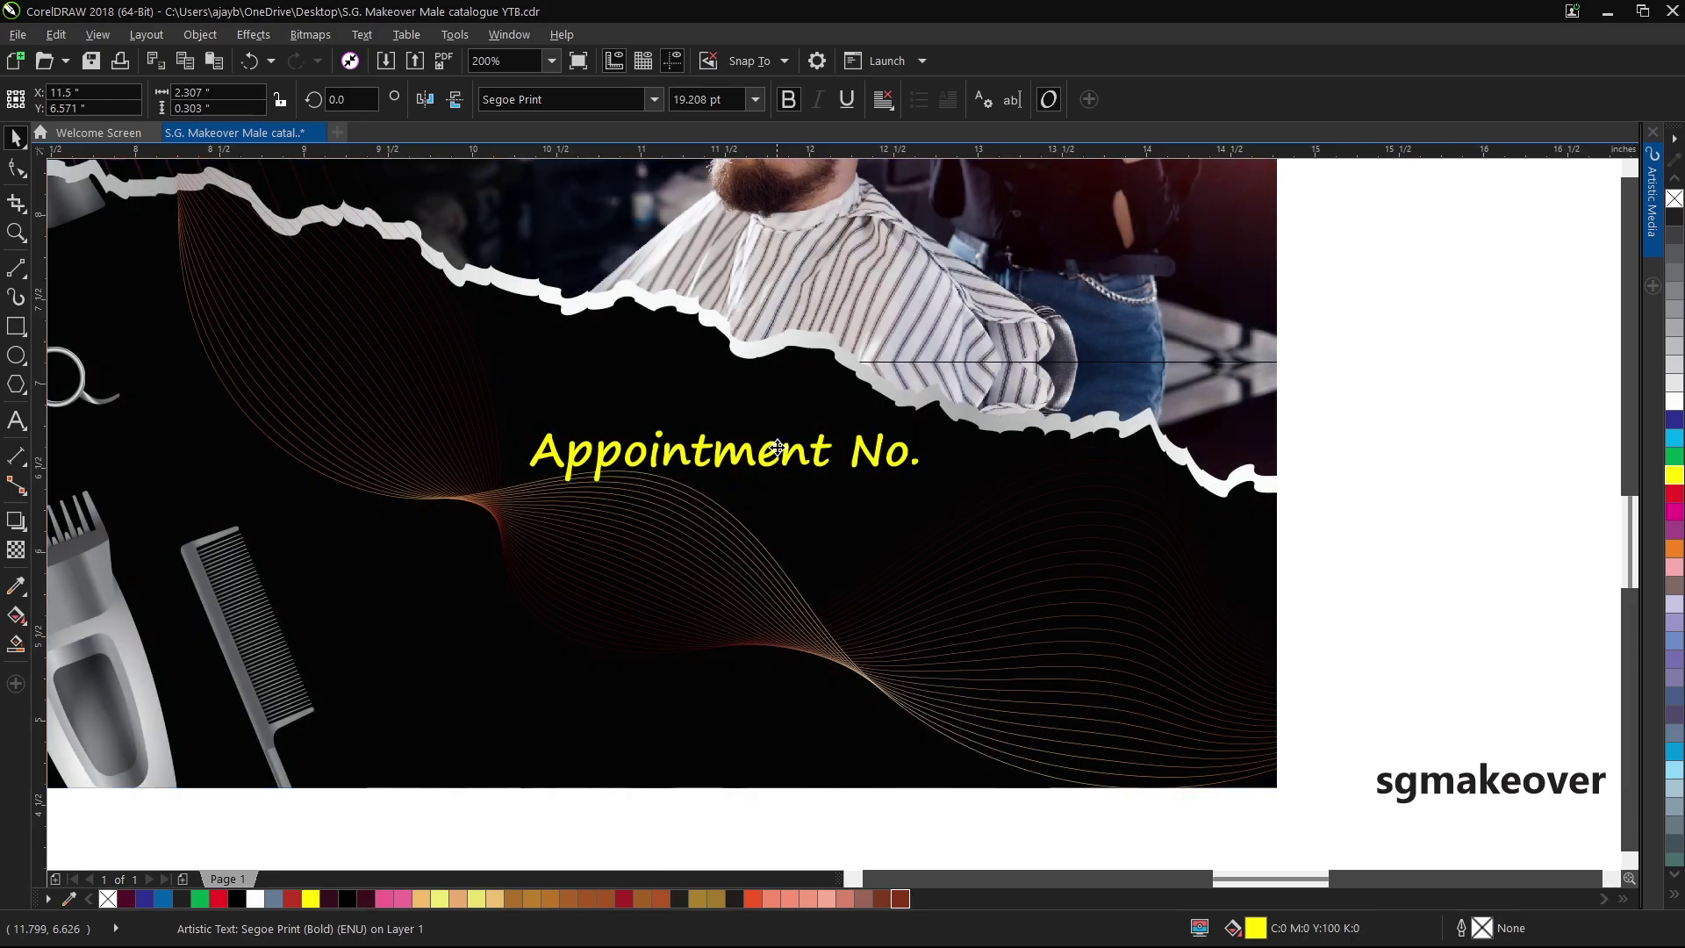
# Move the phone numbers line beneath the Appointment No. heading and color it white.
pyautogui.scroll(-2, 860, 453)
pyautogui.scroll(1, 902, 441)
pyautogui.scroll(1, 903, 447)
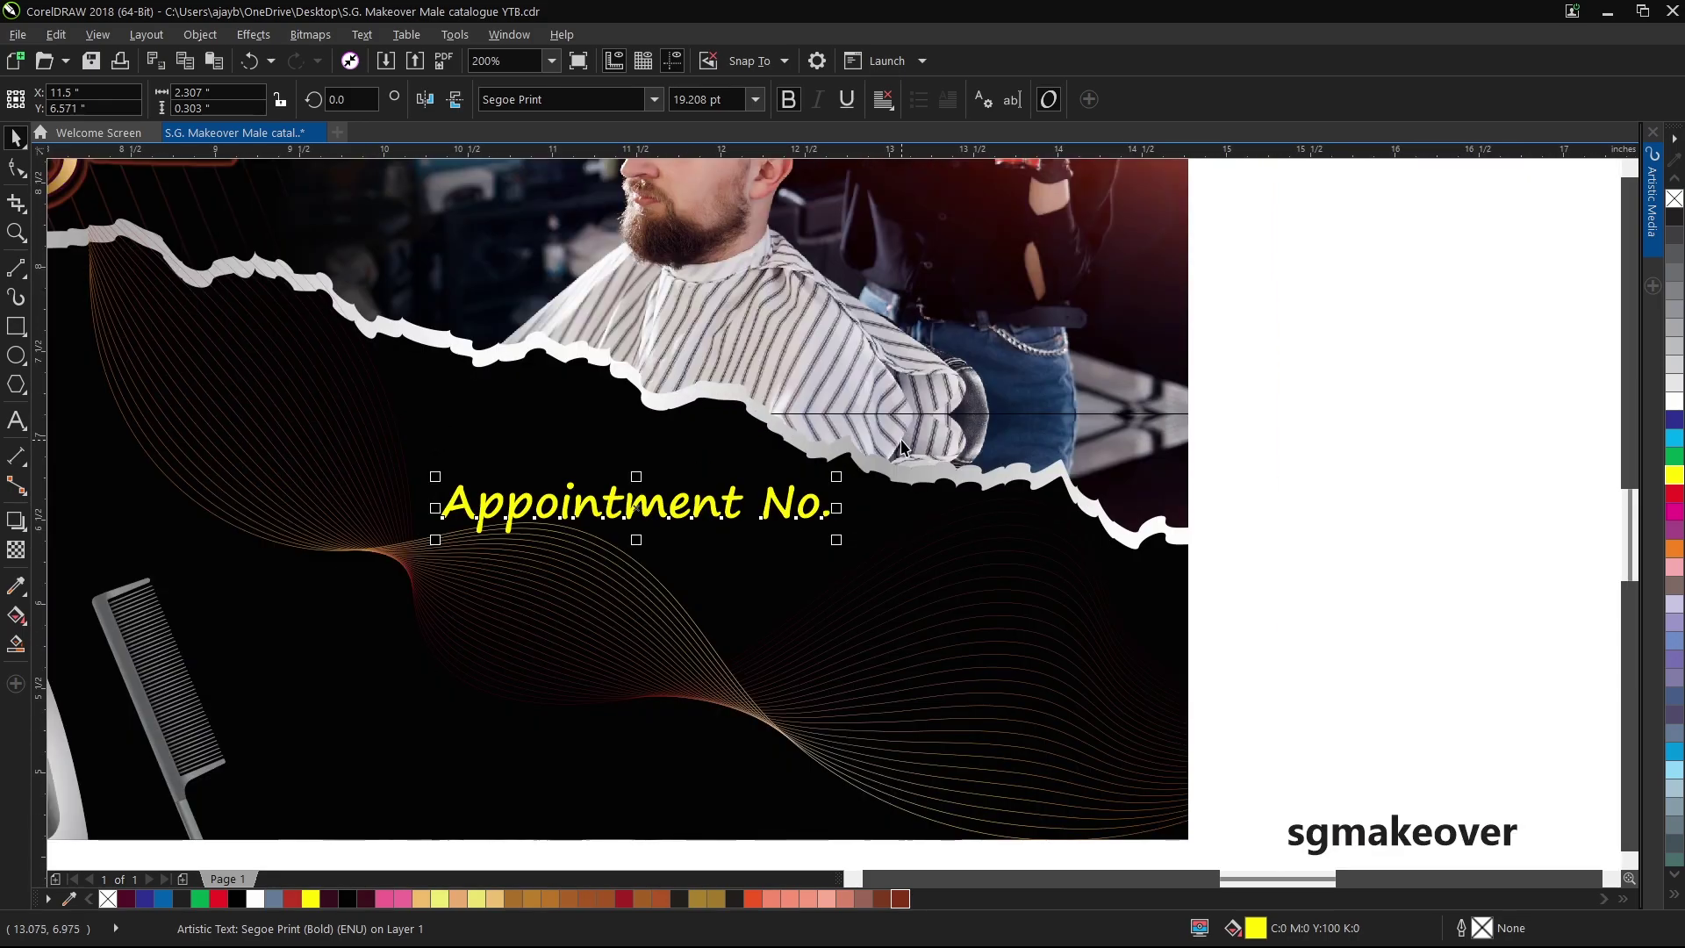
pyautogui.scroll(-1, 1341, 443)
pyautogui.moveTo(818, 770); pyautogui.dragTo(738, 508)
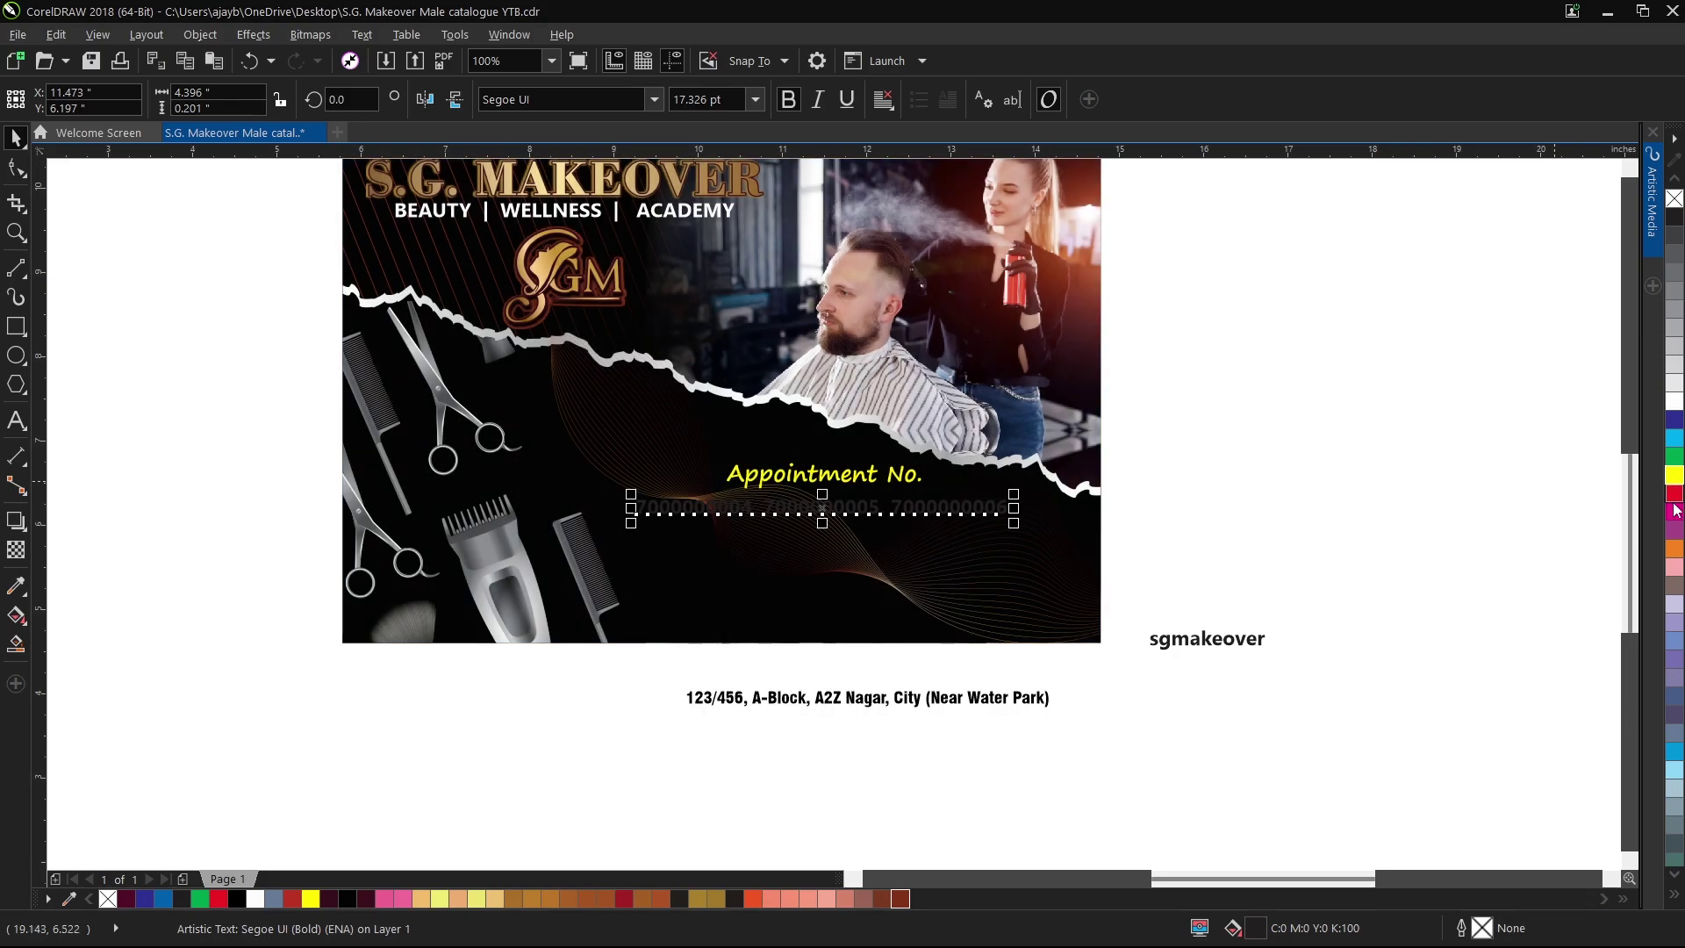
pyautogui.click(1674, 402)
# Center the Appointment No. heading and phone numbers on each other horizontally and shift them slightly right and down.
pyautogui.scroll(1, 881, 499)
pyautogui.keyDown('shift'); pyautogui.click(898, 477); pyautogui.keyUp('shift')
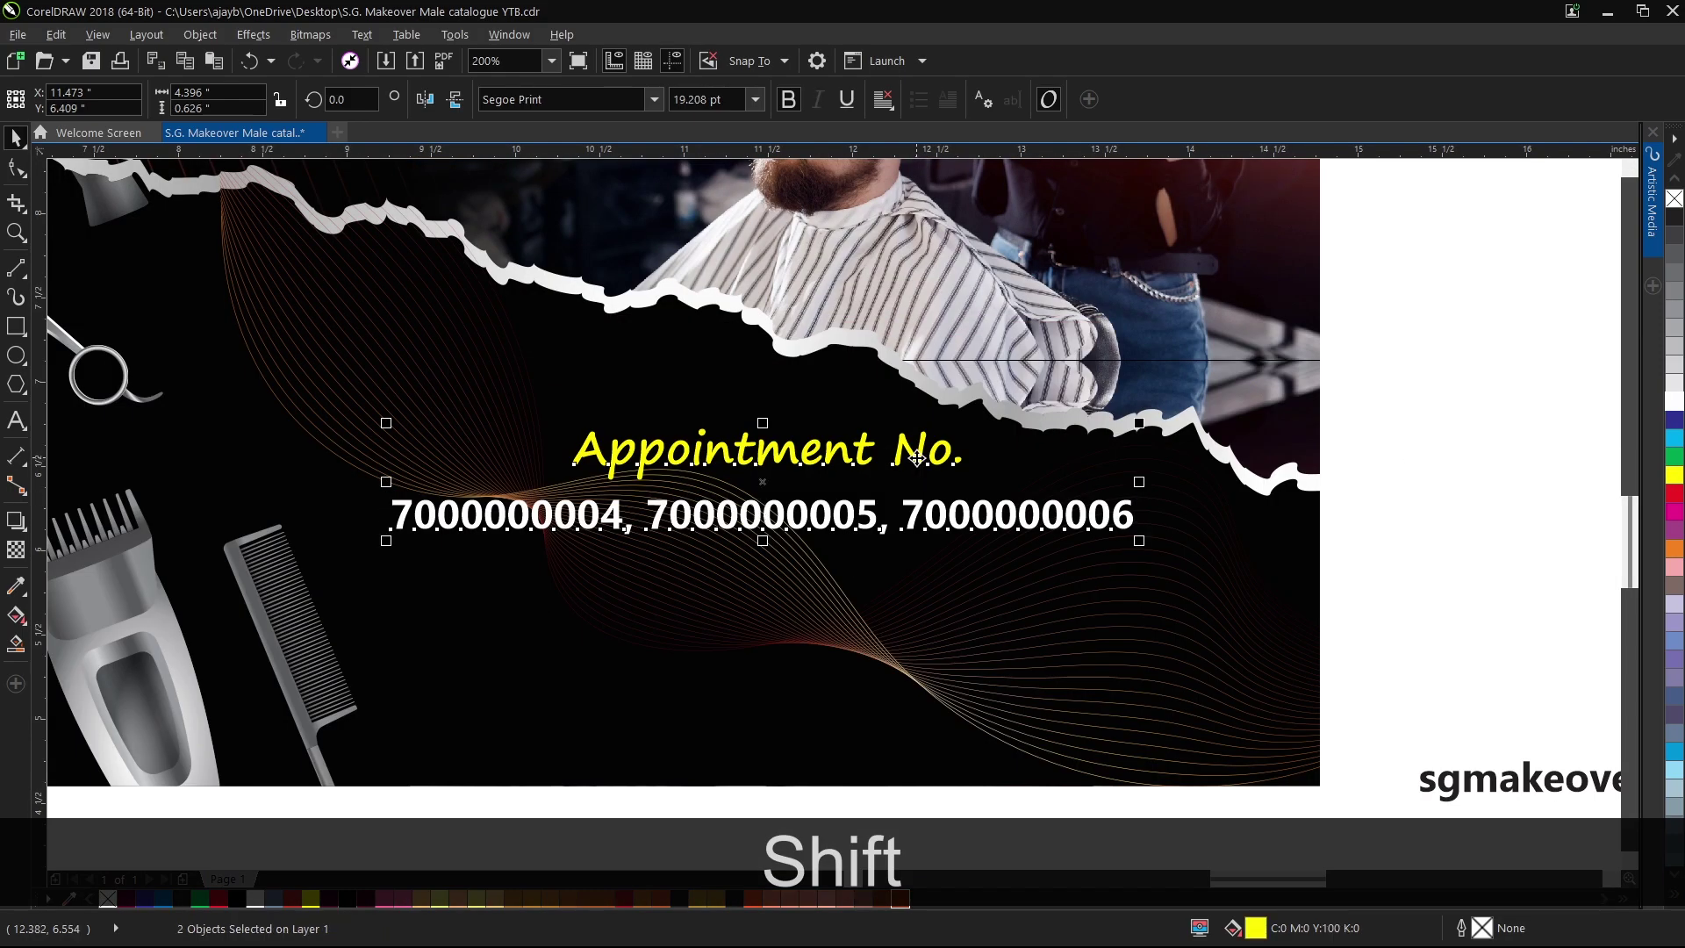
pyautogui.hotkey('shift', 'c')
pyautogui.moveTo(916, 459); pyautogui.dragTo(933, 465)
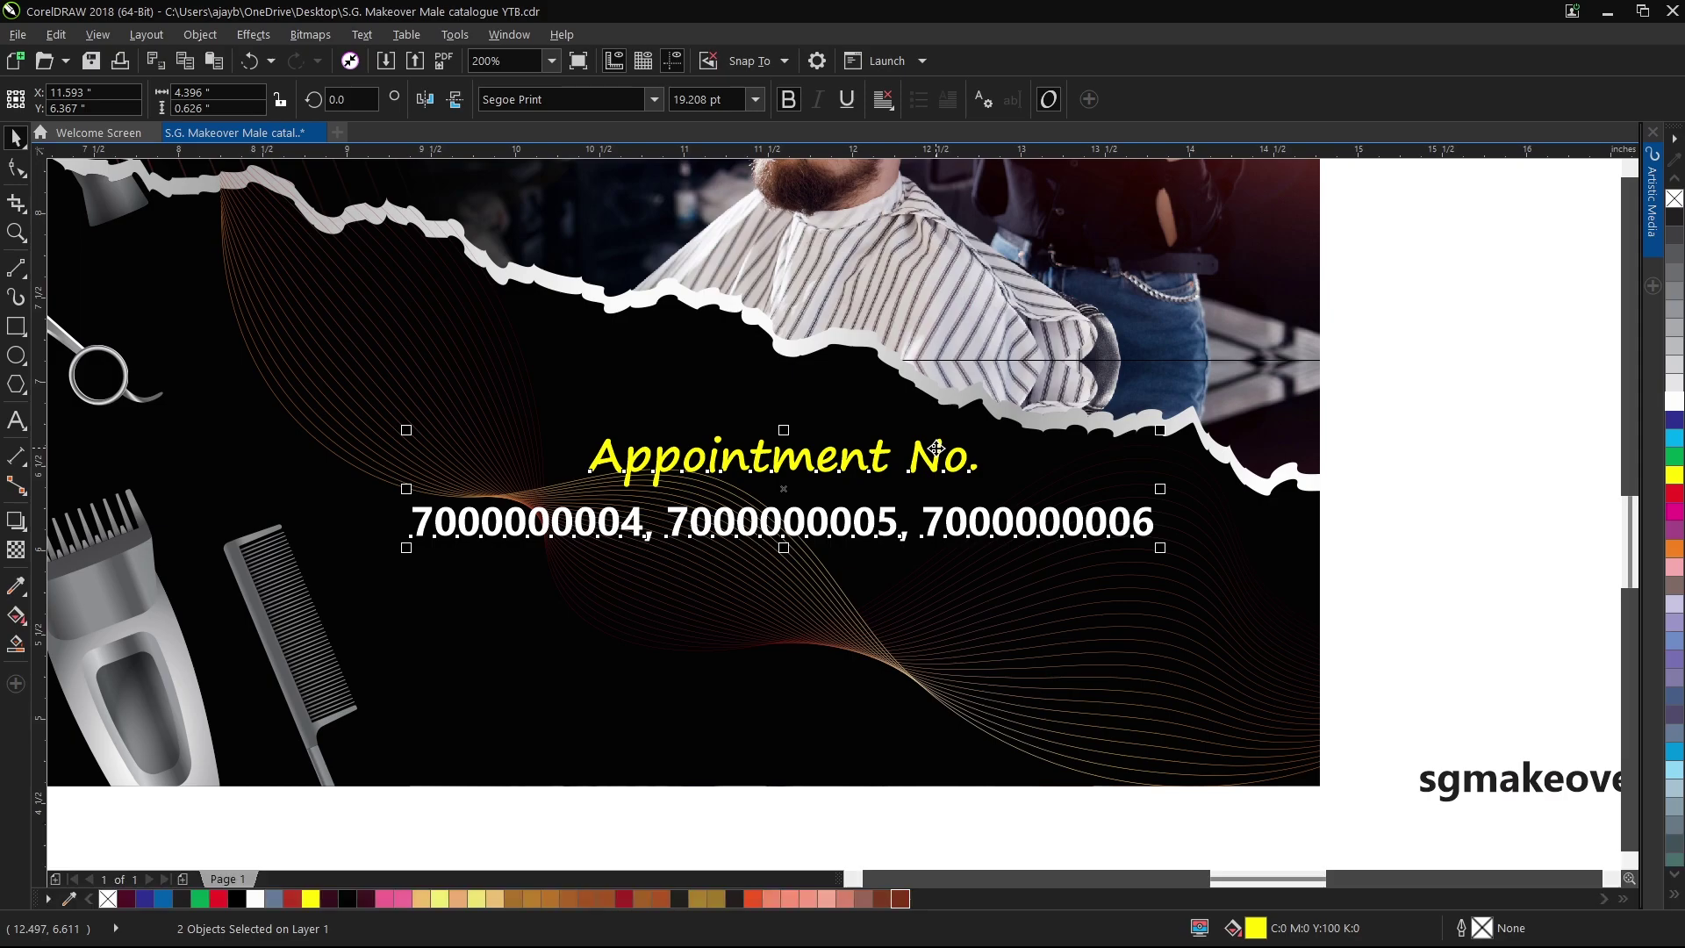
# Move the sgmakeover text onto the black area beneath the phone numbers.
pyautogui.click(1481, 794)
pyautogui.moveTo(1481, 795); pyautogui.dragTo(669, 608)
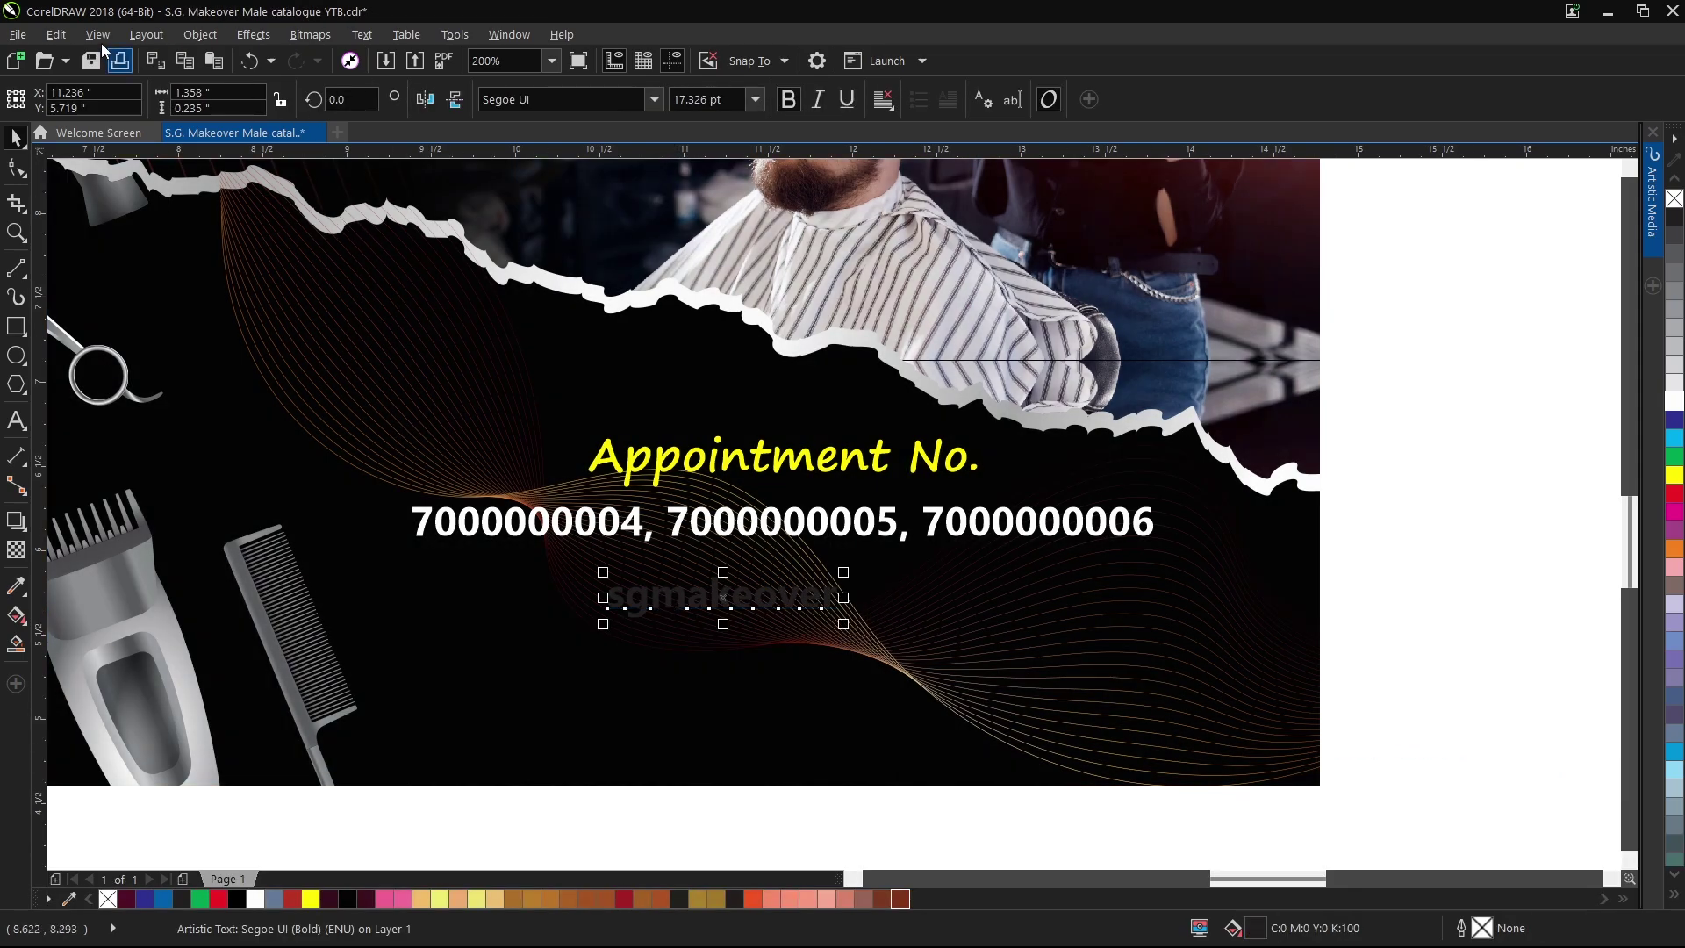
# Copy the outline, fill and text properties from the Appointment No. heading to the sgmakeover text and center the two horizontally.
pyautogui.click(56, 36)
pyautogui.click(131, 322)
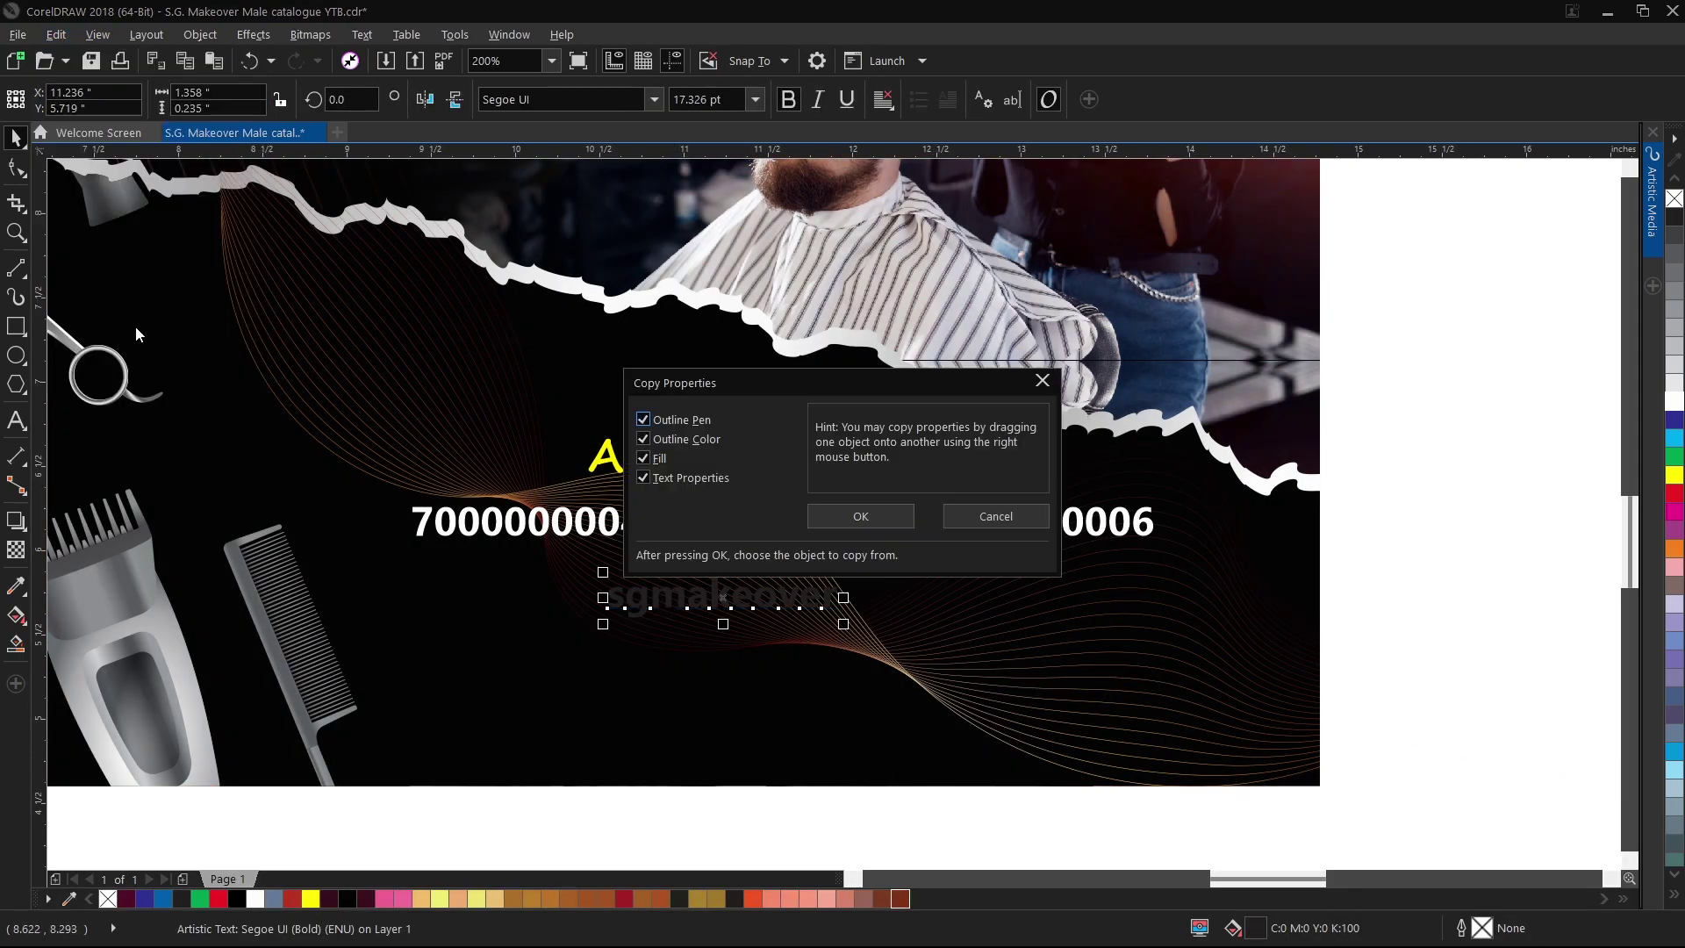
pyautogui.click(829, 520)
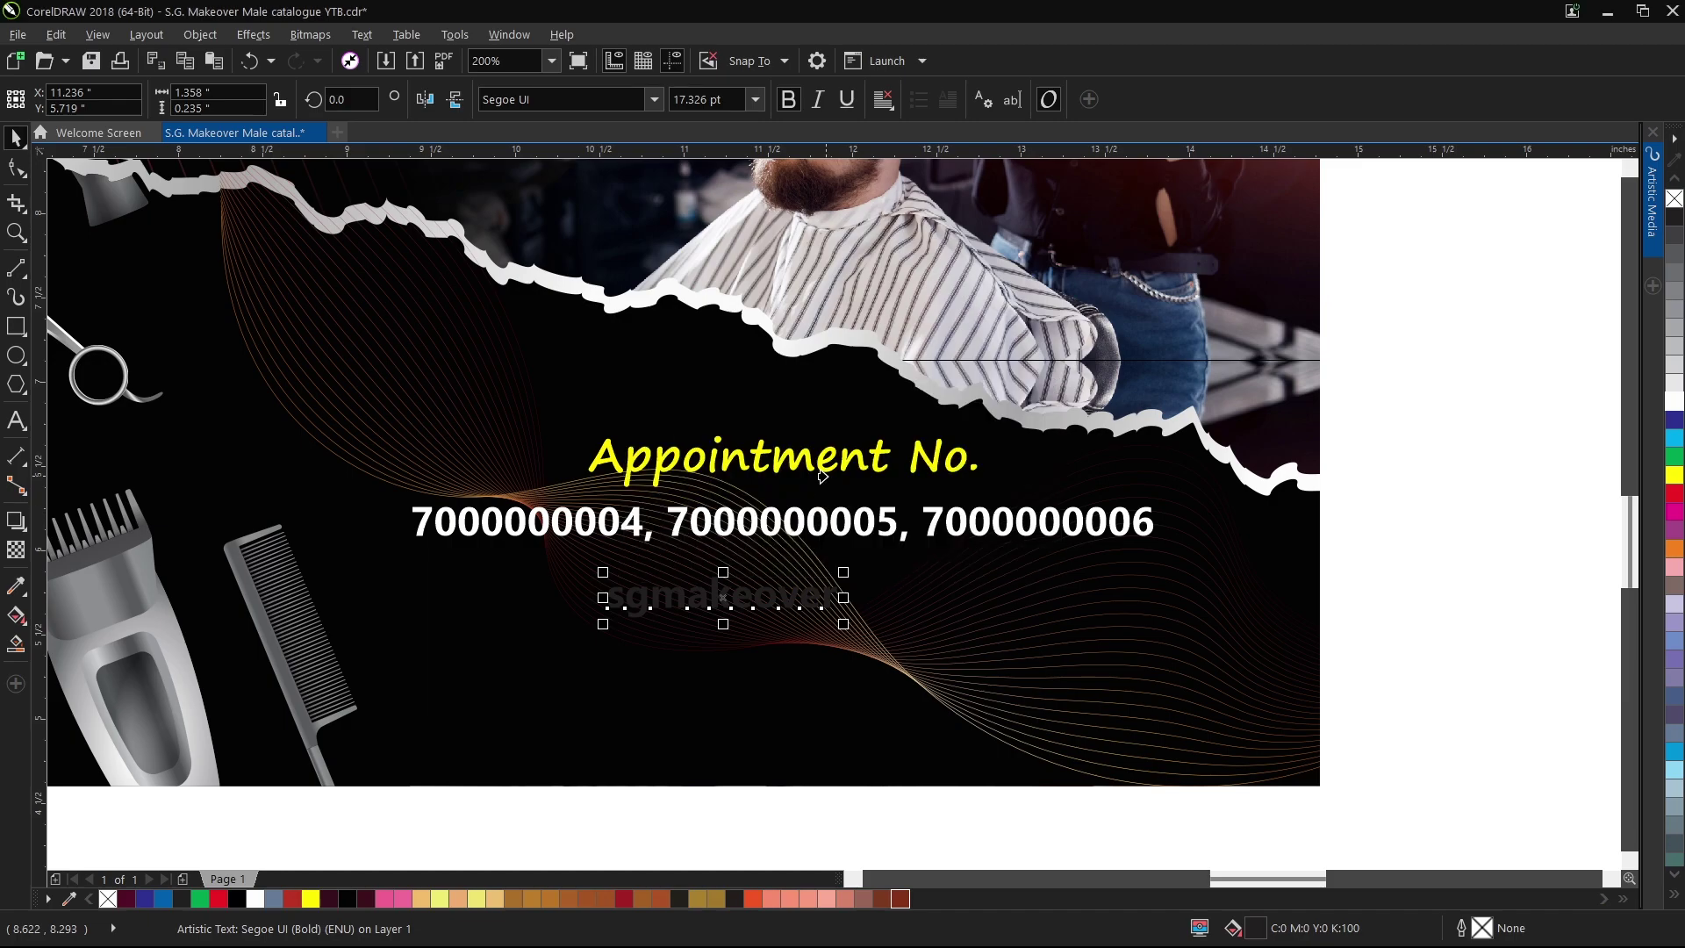
pyautogui.click(816, 470)
pyautogui.keyDown('shift'); pyautogui.click(1022, 525); pyautogui.keyUp('shift')
pyautogui.press('c')
pyautogui.press('c')
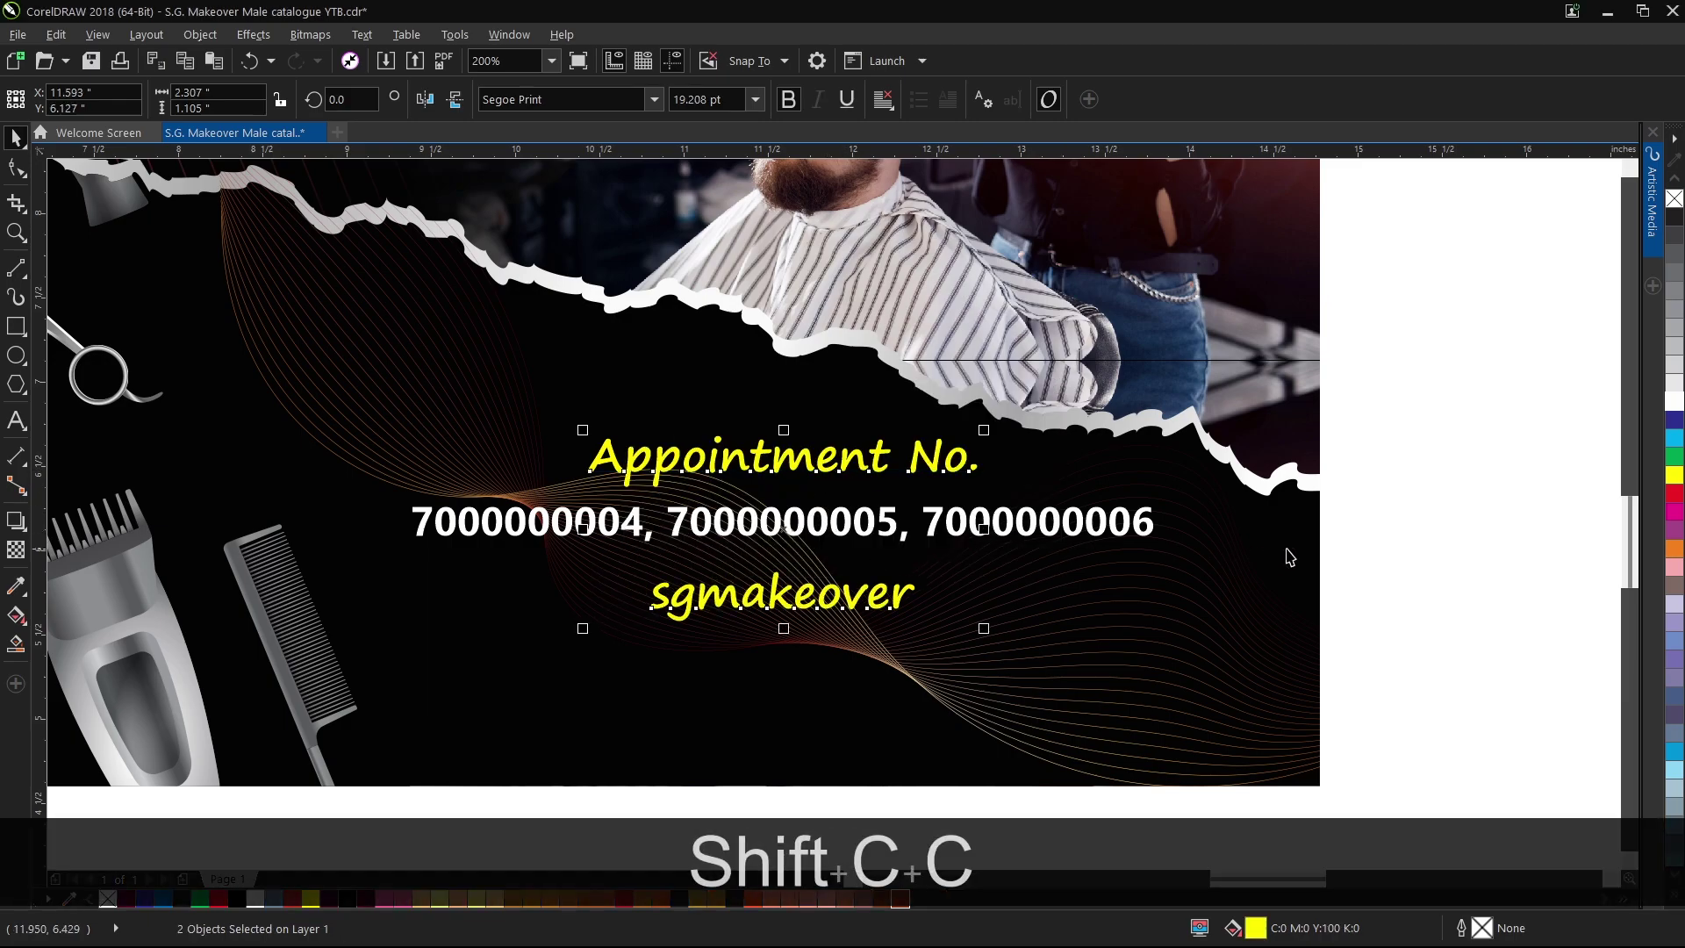
# Move the Instagram icon from outside the drawing page to just before the sgmakeover text.
pyautogui.click(860, 561)
pyautogui.scroll(-1, 860, 561)
pyautogui.scroll(-1, 849, 567)
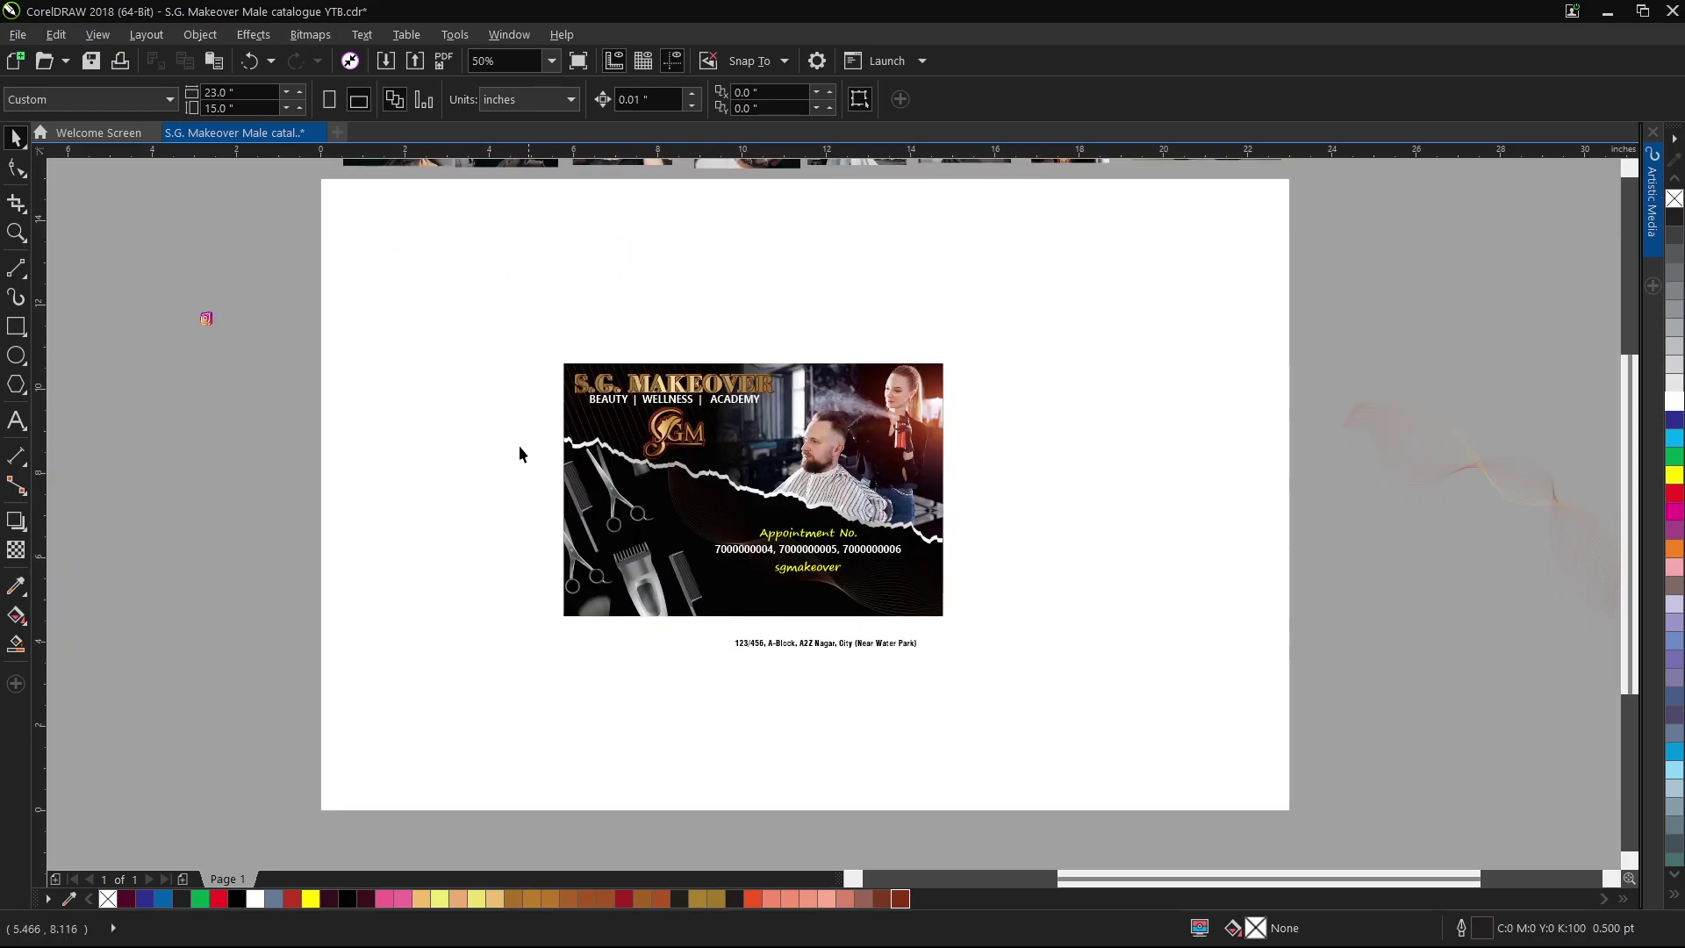
pyautogui.moveTo(218, 325); pyautogui.dragTo(779, 575)
pyautogui.scroll(2, 779, 576)
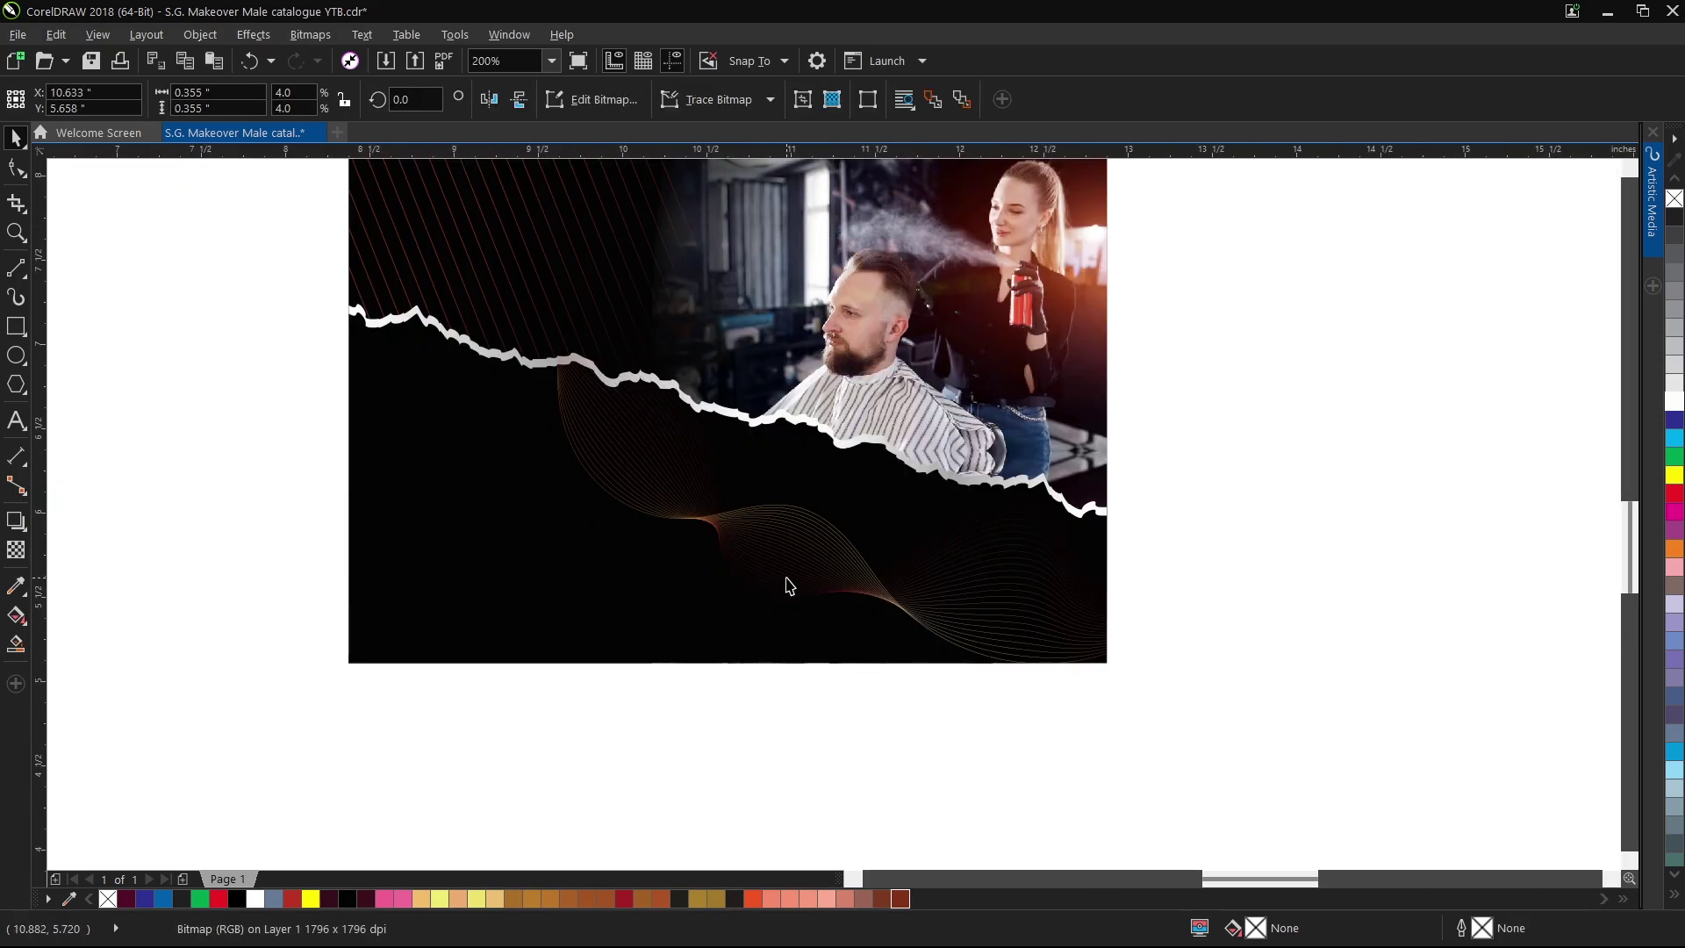
pyautogui.scroll(2, 695, 553)
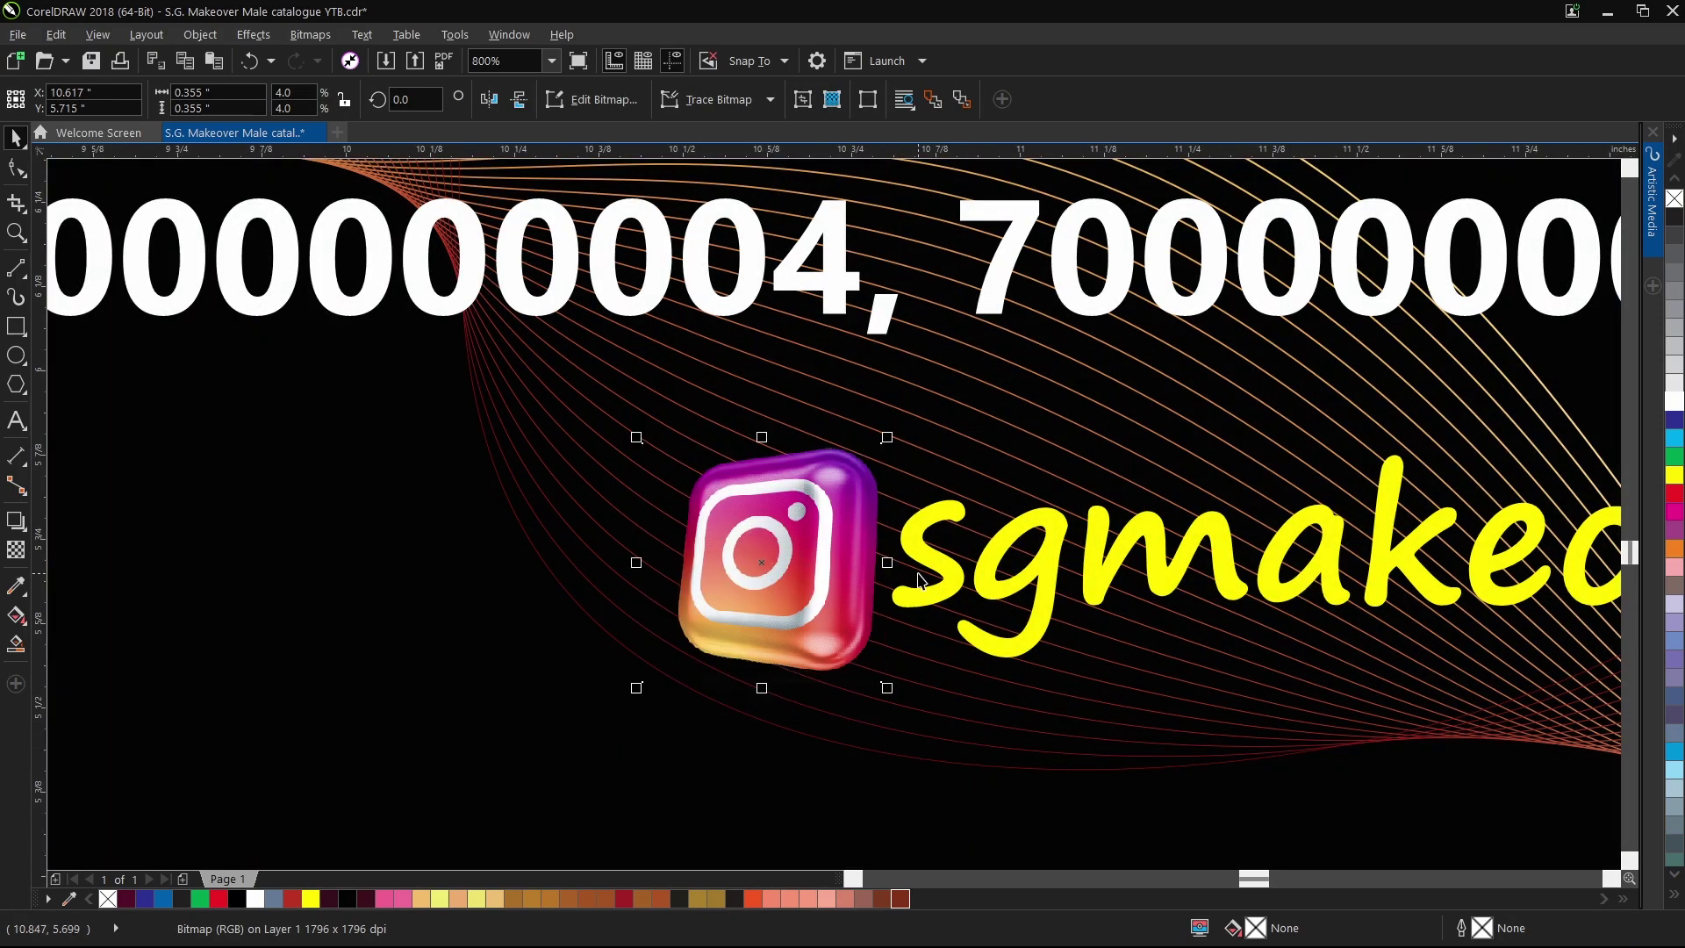
# Color the sgmakeover text white, align its vertical center with the Instagram icon, and group the two.
pyautogui.click(931, 567)
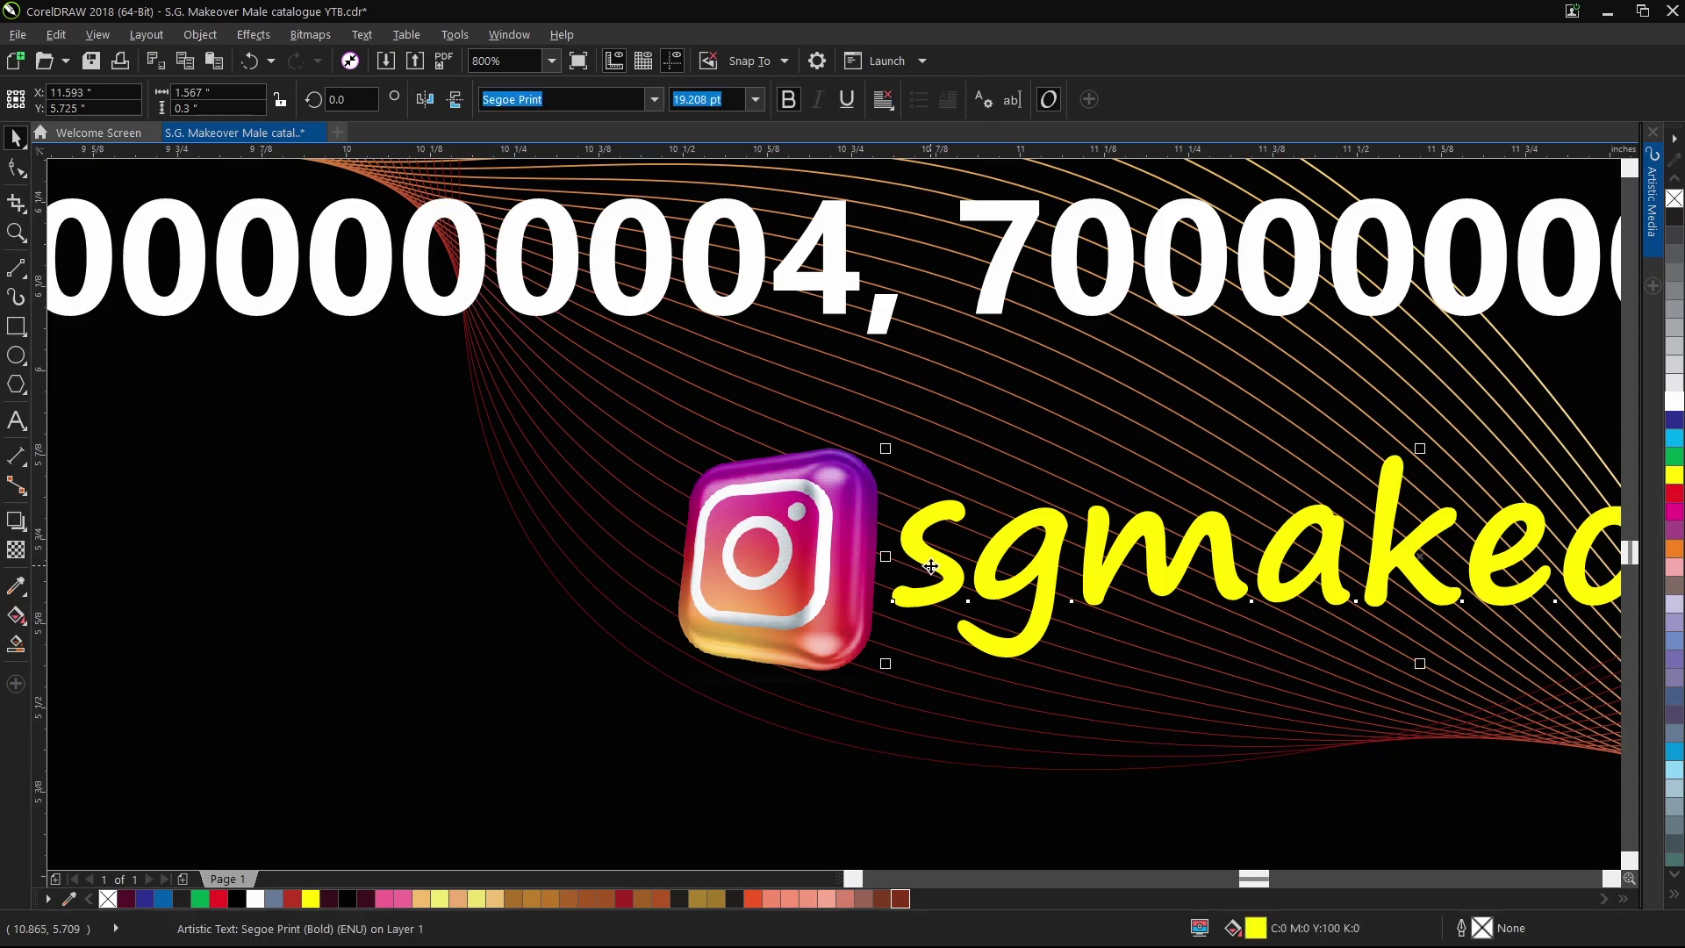
pyautogui.click(1674, 401)
pyautogui.keyDown('shift'); pyautogui.click(870, 501); pyautogui.keyUp('shift')
pyautogui.press('e')
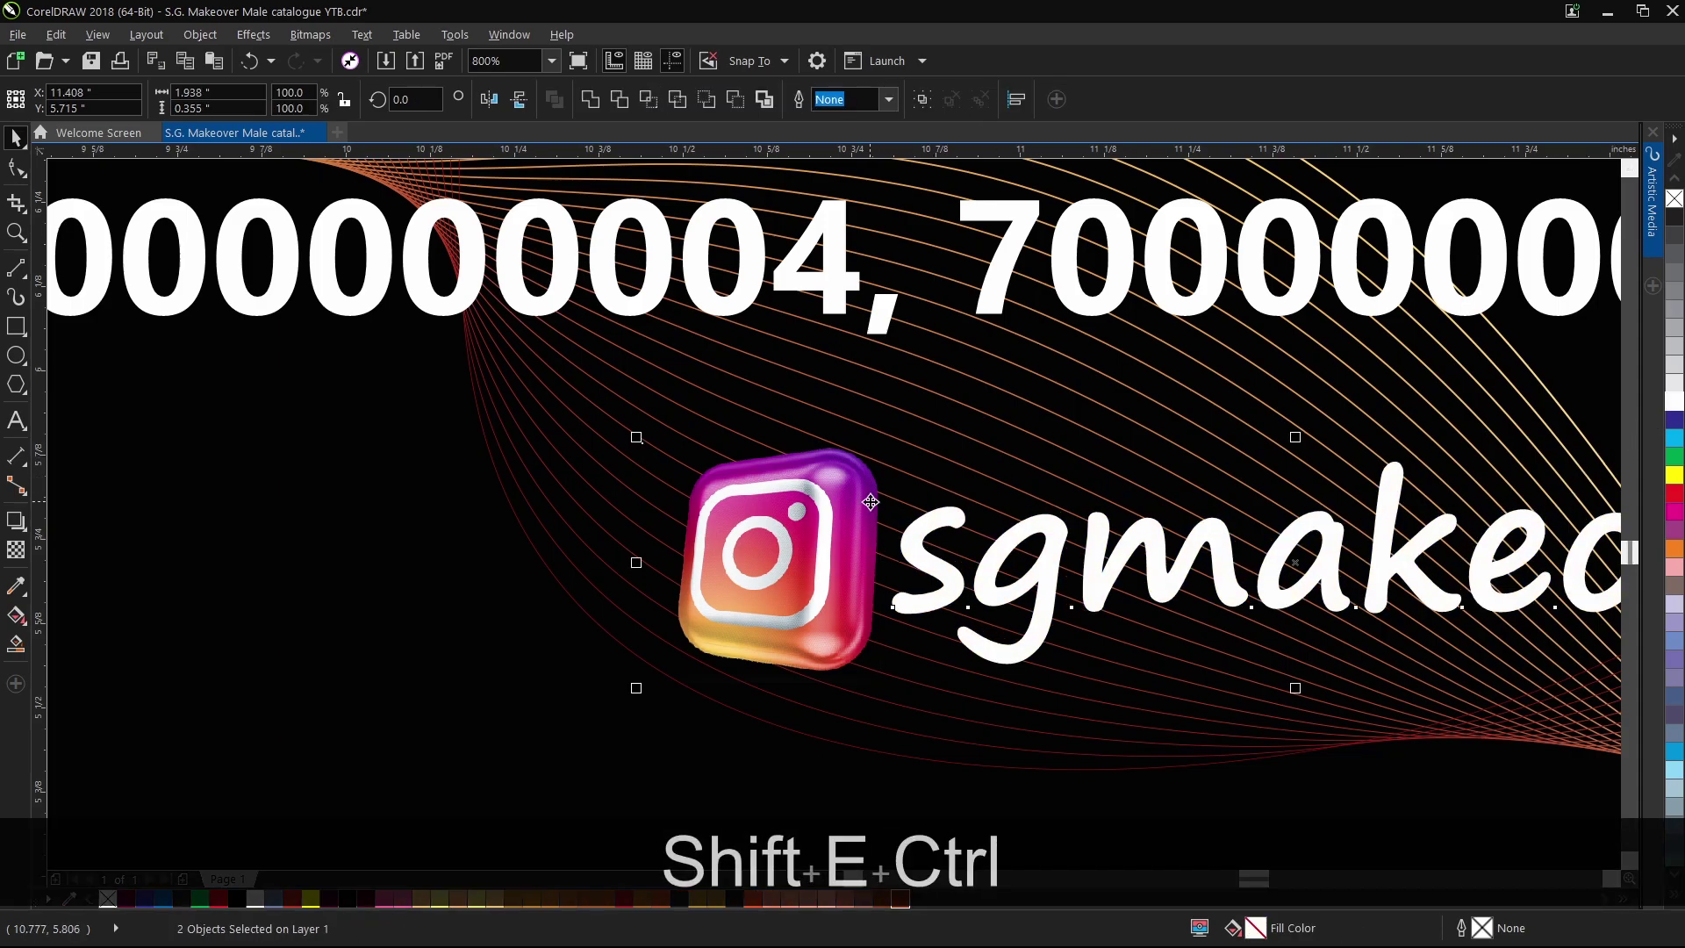
pyautogui.hotkey('ctrl', 'g')
# Center the Instagram group horizontally under the phone numbers and nudge it up slightly.
pyautogui.scroll(-1, 828, 334)
pyautogui.hotkey('shift', 'c')
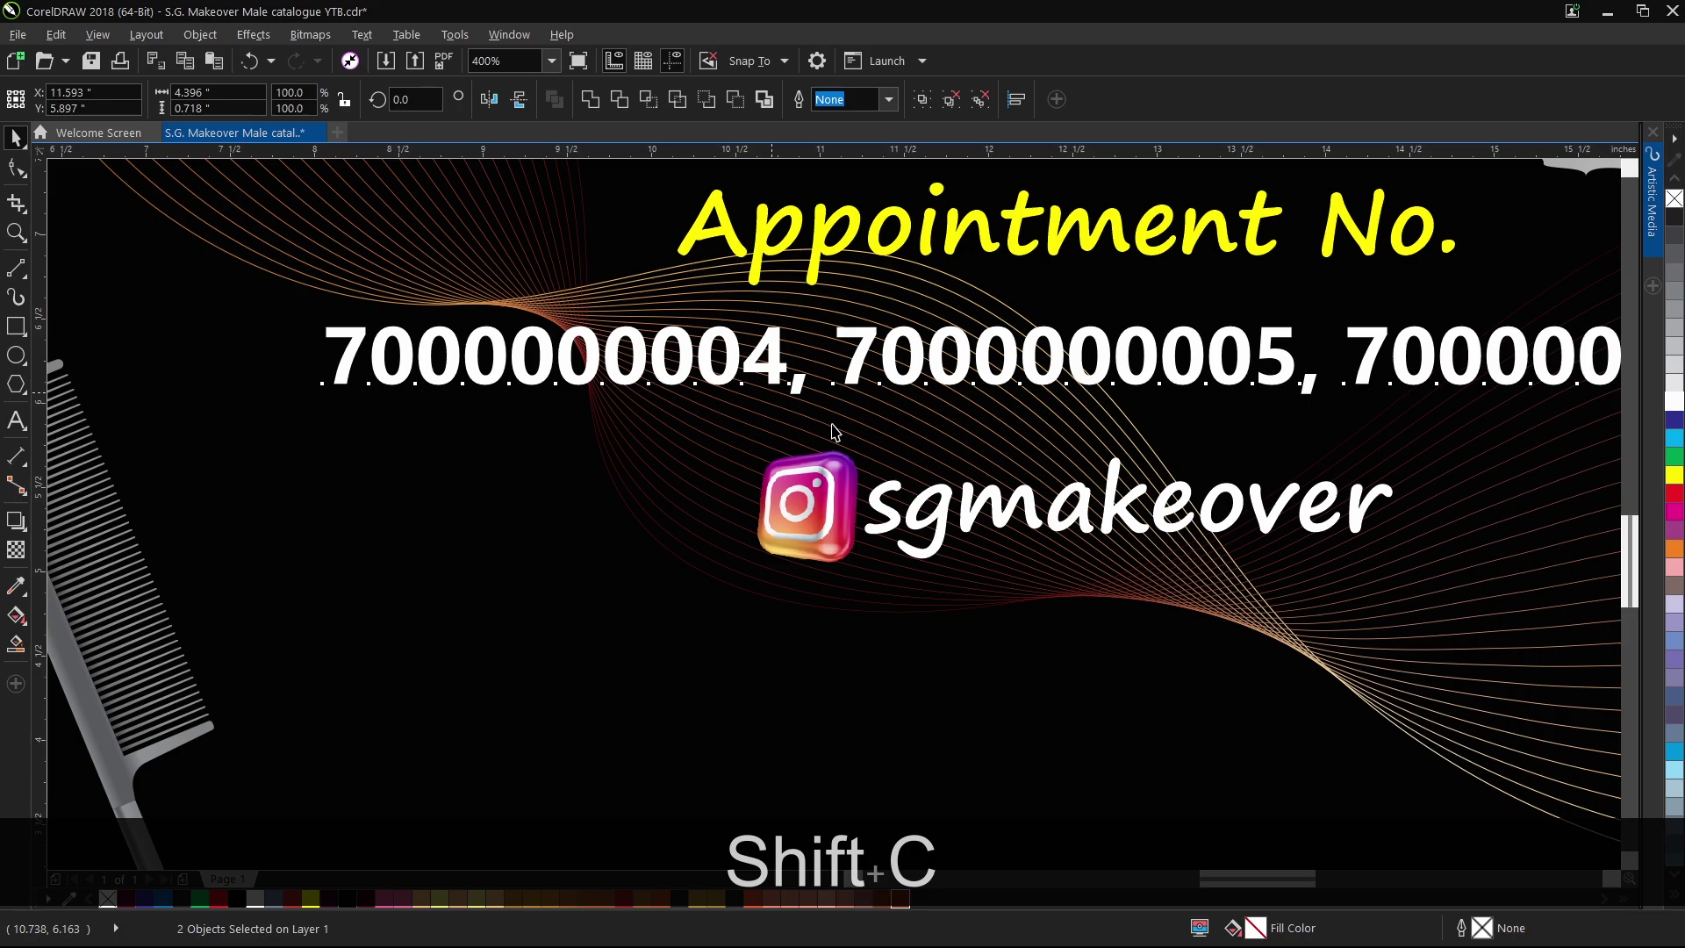
pyautogui.scroll(-2, 828, 425)
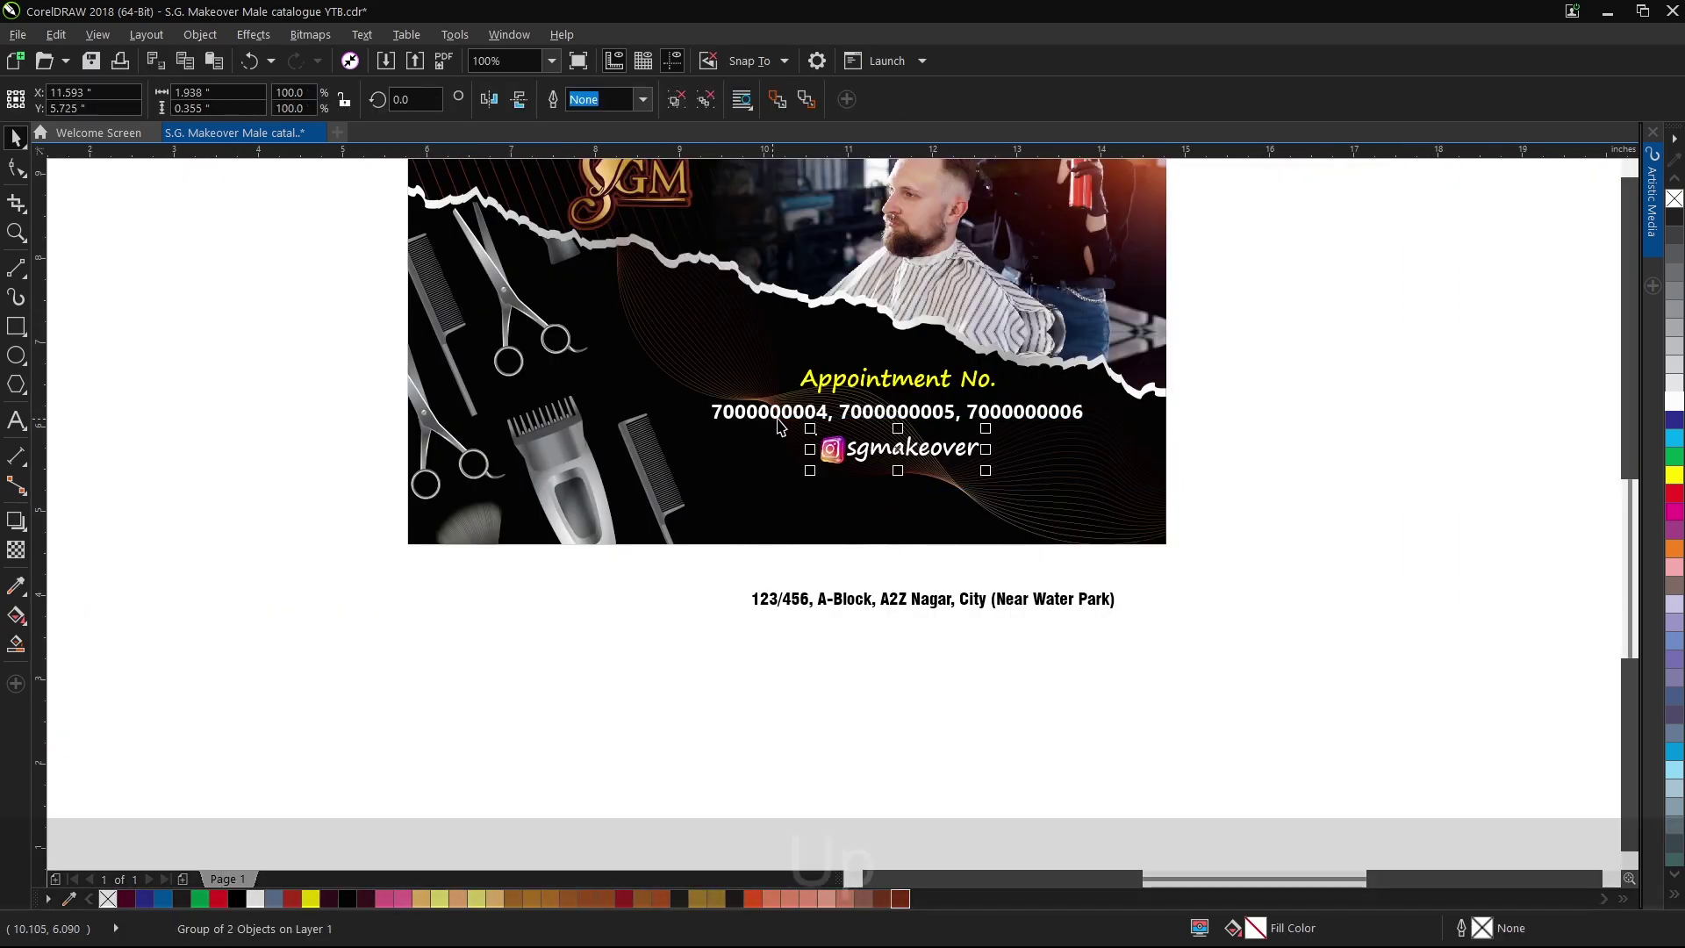
pyautogui.press('Up')
pyautogui.press('Up')
pyautogui.press('Up')
pyautogui.press('Up')
# Nudge the heading, phone numbers and Instagram handle up together and save the file.
pyautogui.click(1310, 492)
pyautogui.moveTo(663, 356); pyautogui.dragTo(660, 349)
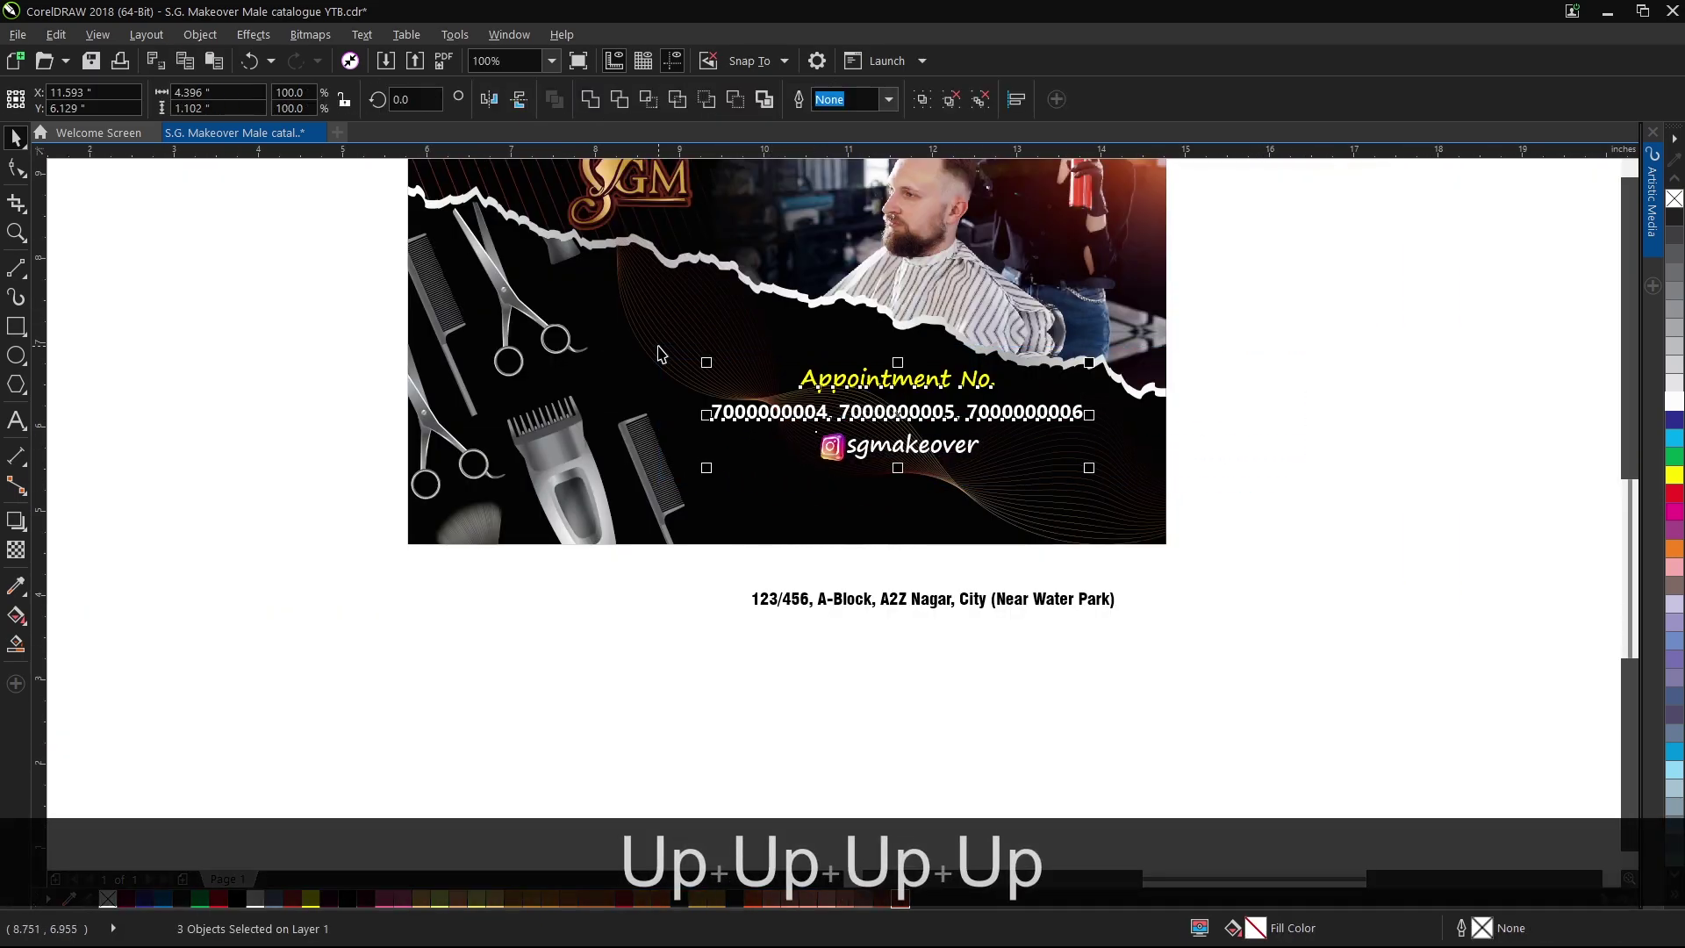
pyautogui.press('Up')
pyautogui.click(1308, 434)
pyautogui.hotkey('ctrl', 's')
# Place the white slanted banner on the black area beneath the Instagram handle and scale it to about 5.59 inches wide.
pyautogui.scroll(-1, 1218, 472)
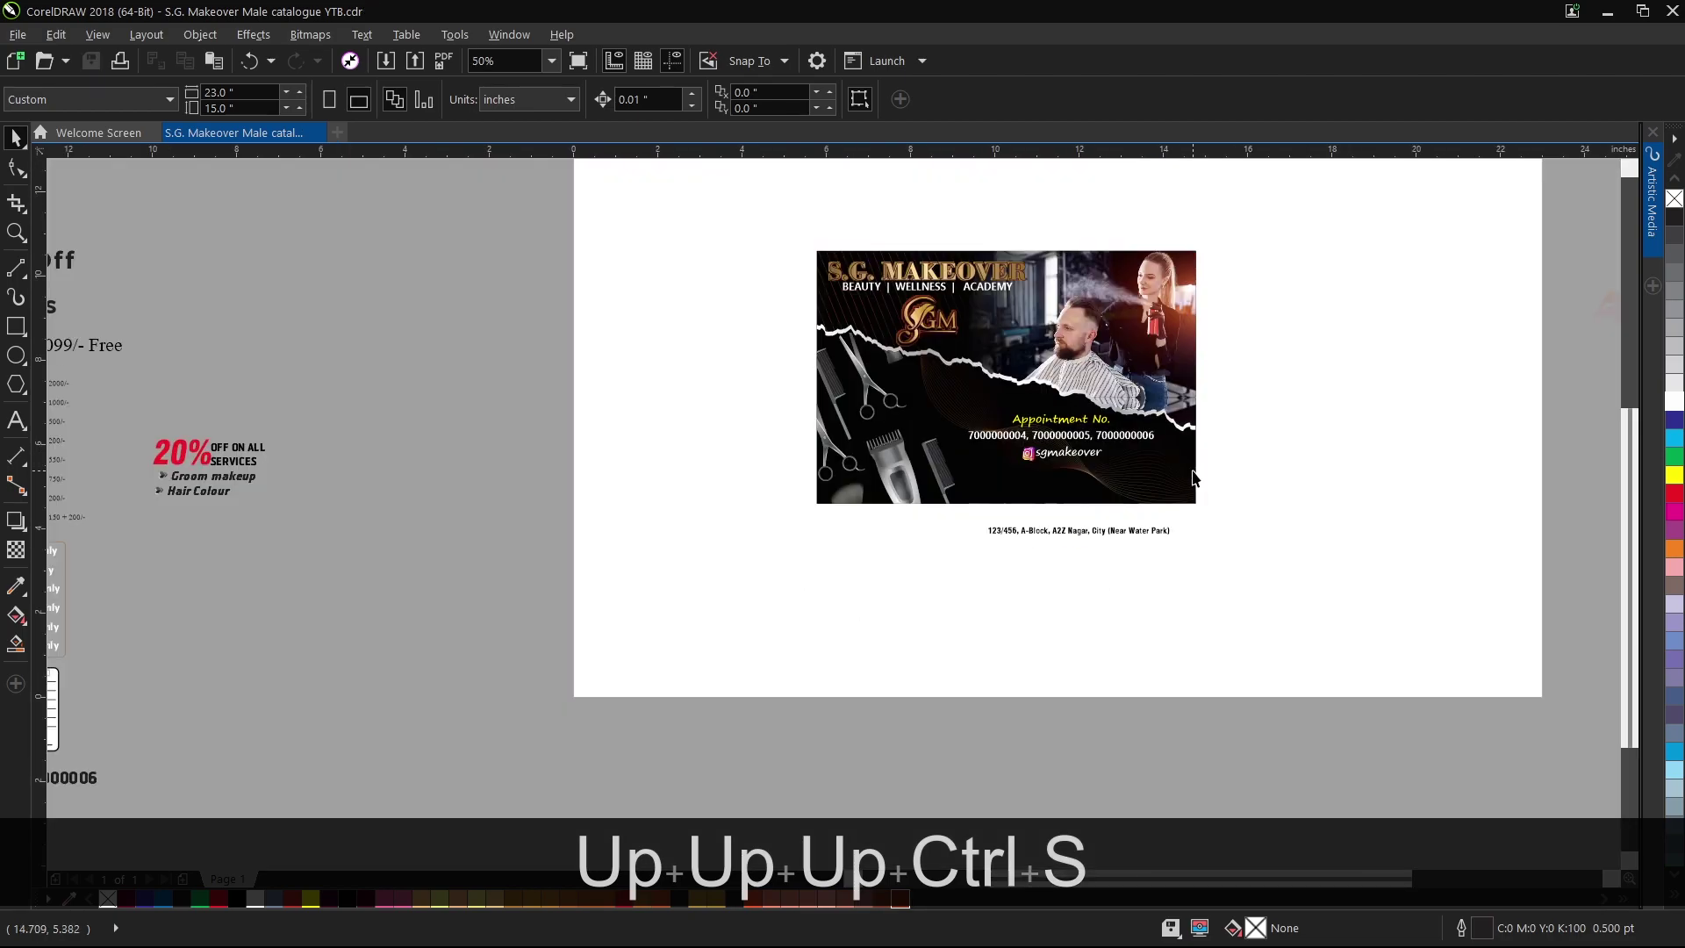
pyautogui.scroll(1, 1200, 470)
pyautogui.scroll(-2, 1119, 516)
pyautogui.moveTo(1536, 307); pyautogui.dragTo(1068, 509)
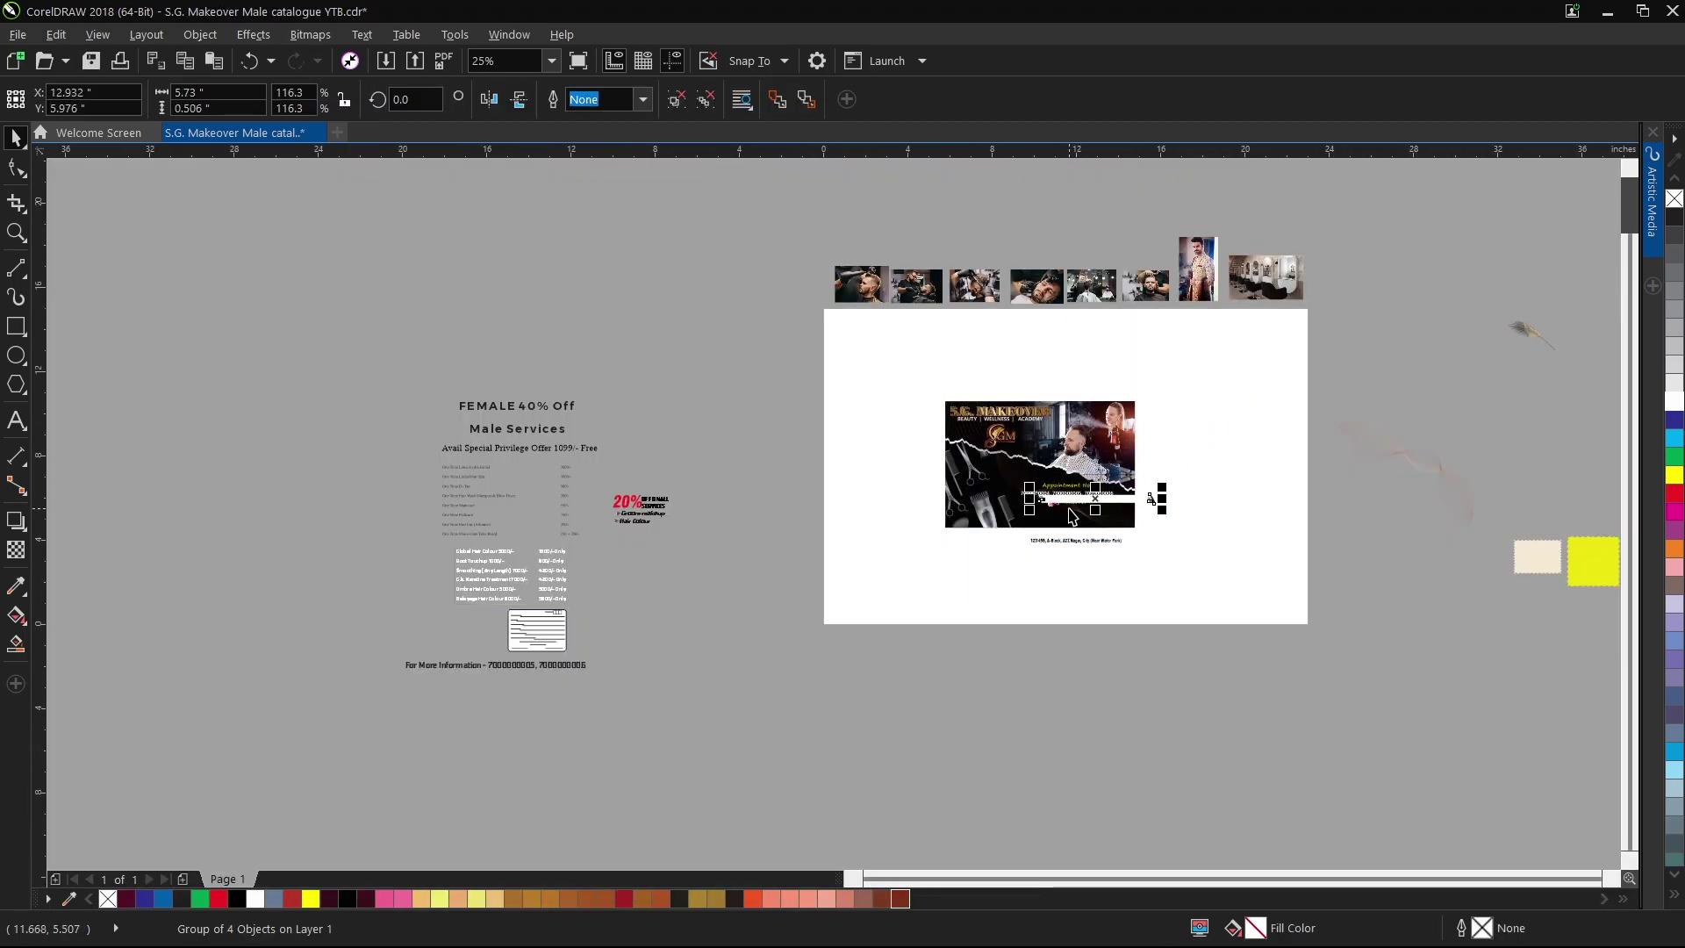
pyautogui.scroll(1, 968, 494)
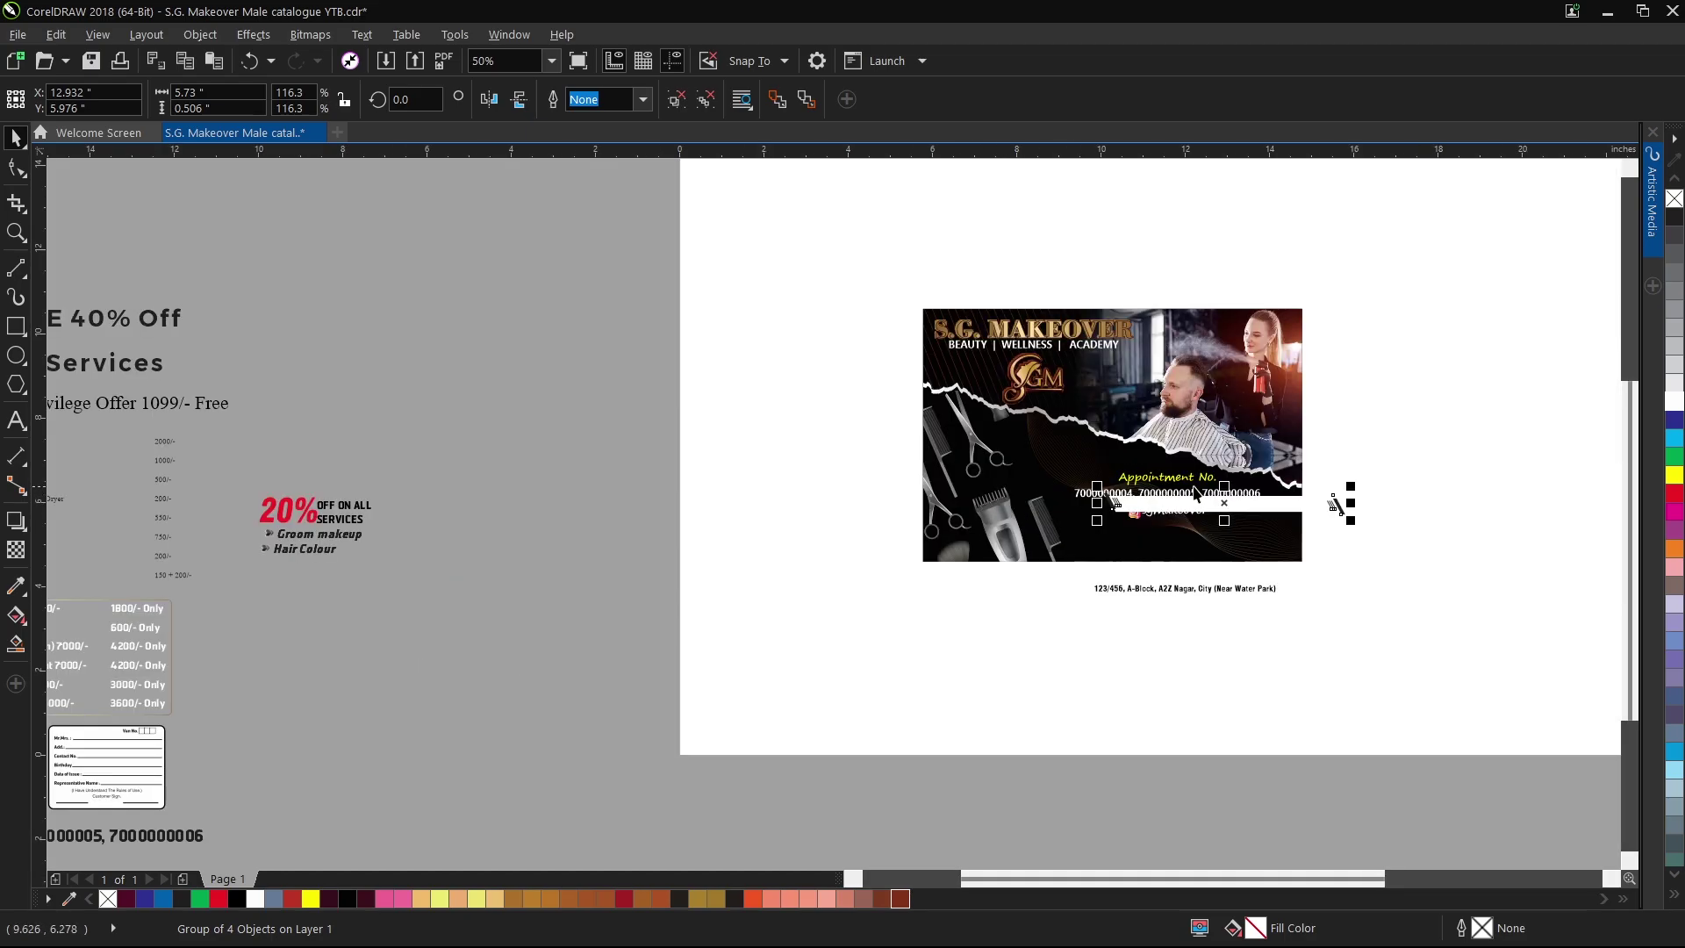
pyautogui.scroll(2, 1172, 493)
pyautogui.moveTo(1194, 378); pyautogui.dragTo(1028, 530)
pyautogui.moveTo(1359, 462); pyautogui.dragTo(1330, 460)
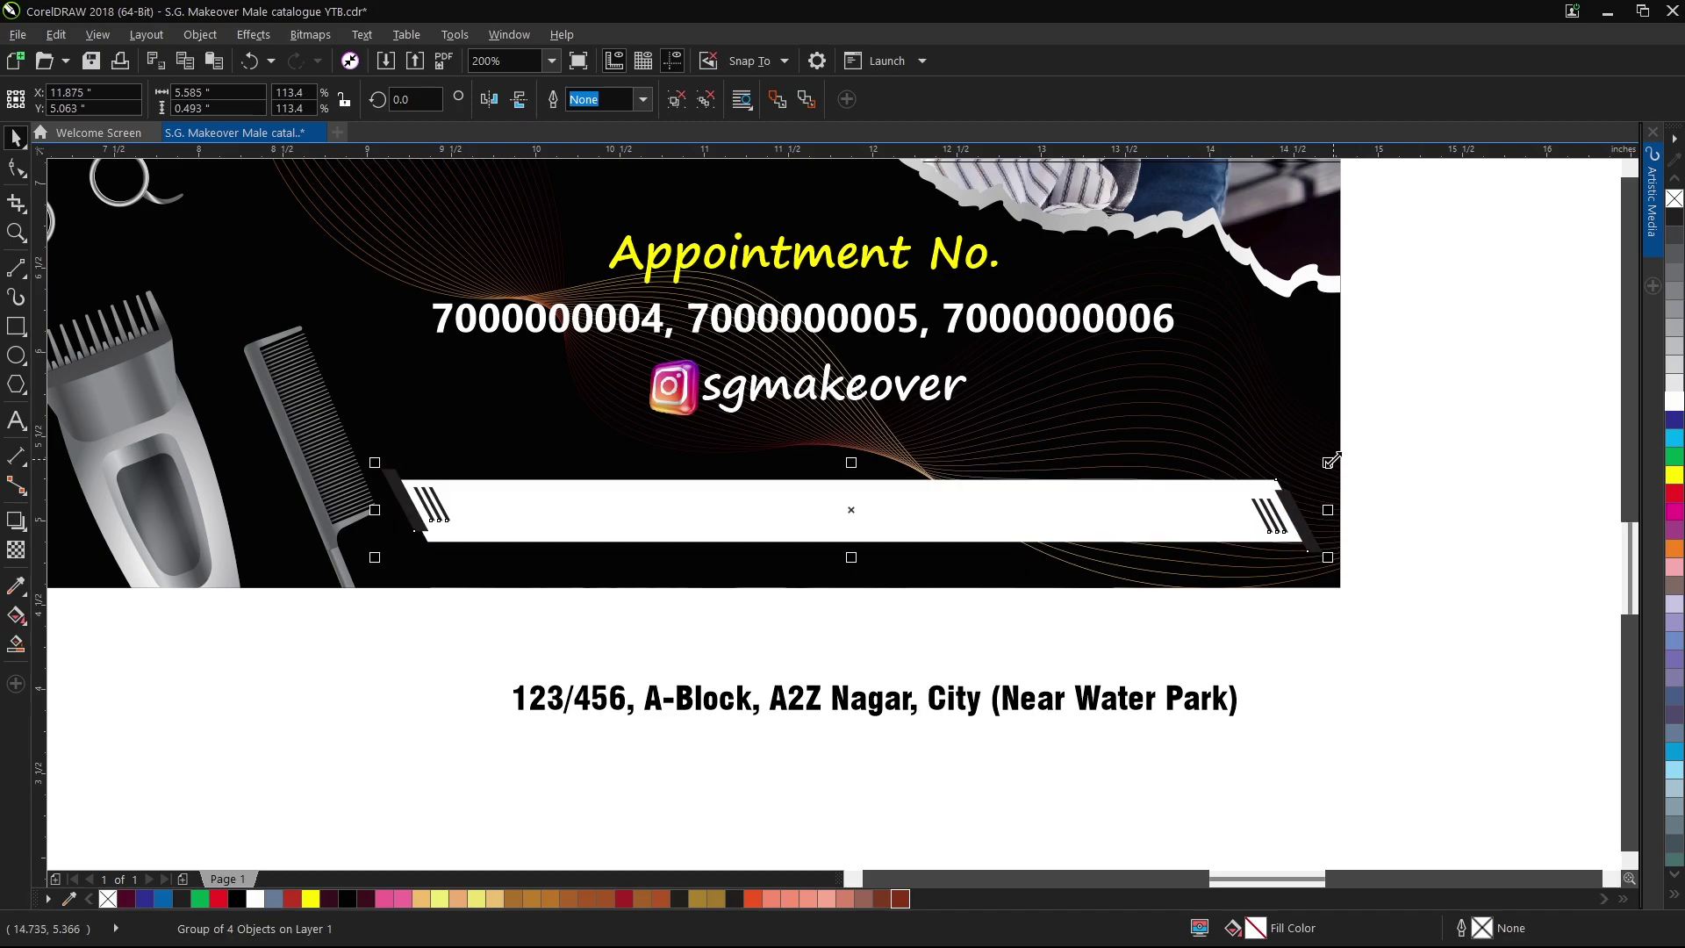
pyautogui.scroll(1, 1262, 503)
pyautogui.moveTo(1262, 503); pyautogui.dragTo(1277, 519)
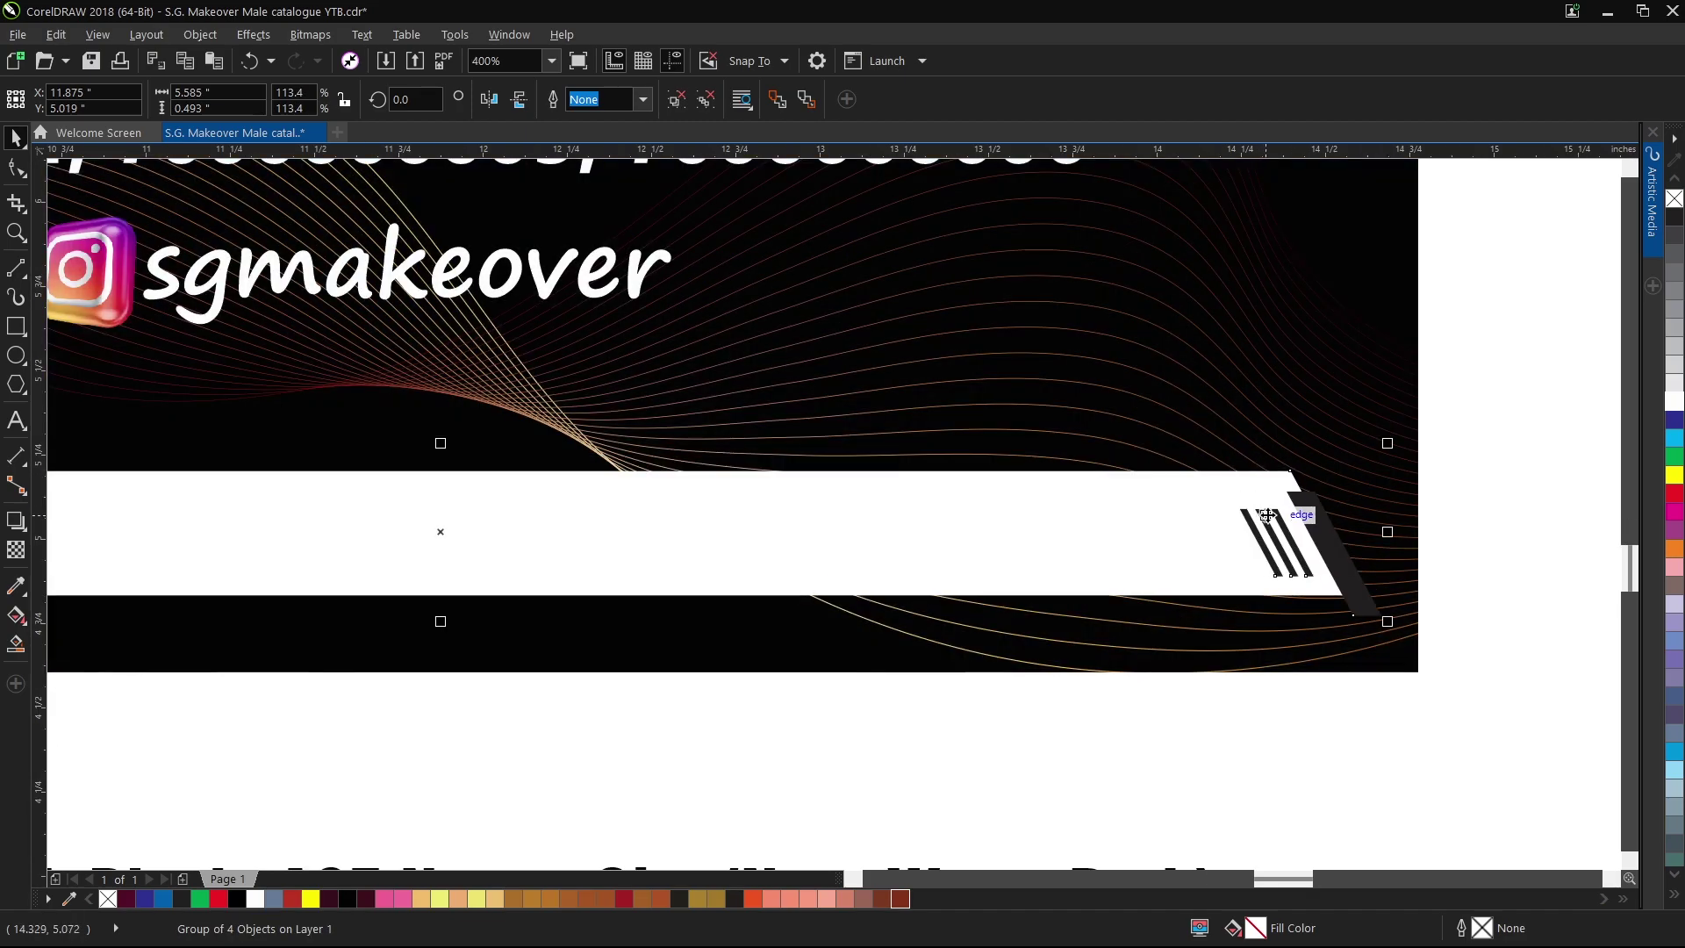
pyautogui.scroll(-2, 1278, 519)
pyautogui.scroll(1, 1297, 509)
# Apply a gold fountain fill to the accents at one end of the white banner and repeat it on the remaining black accents.
pyautogui.keyDown('ctrl'); pyautogui.click(1263, 539); pyautogui.keyUp('ctrl')
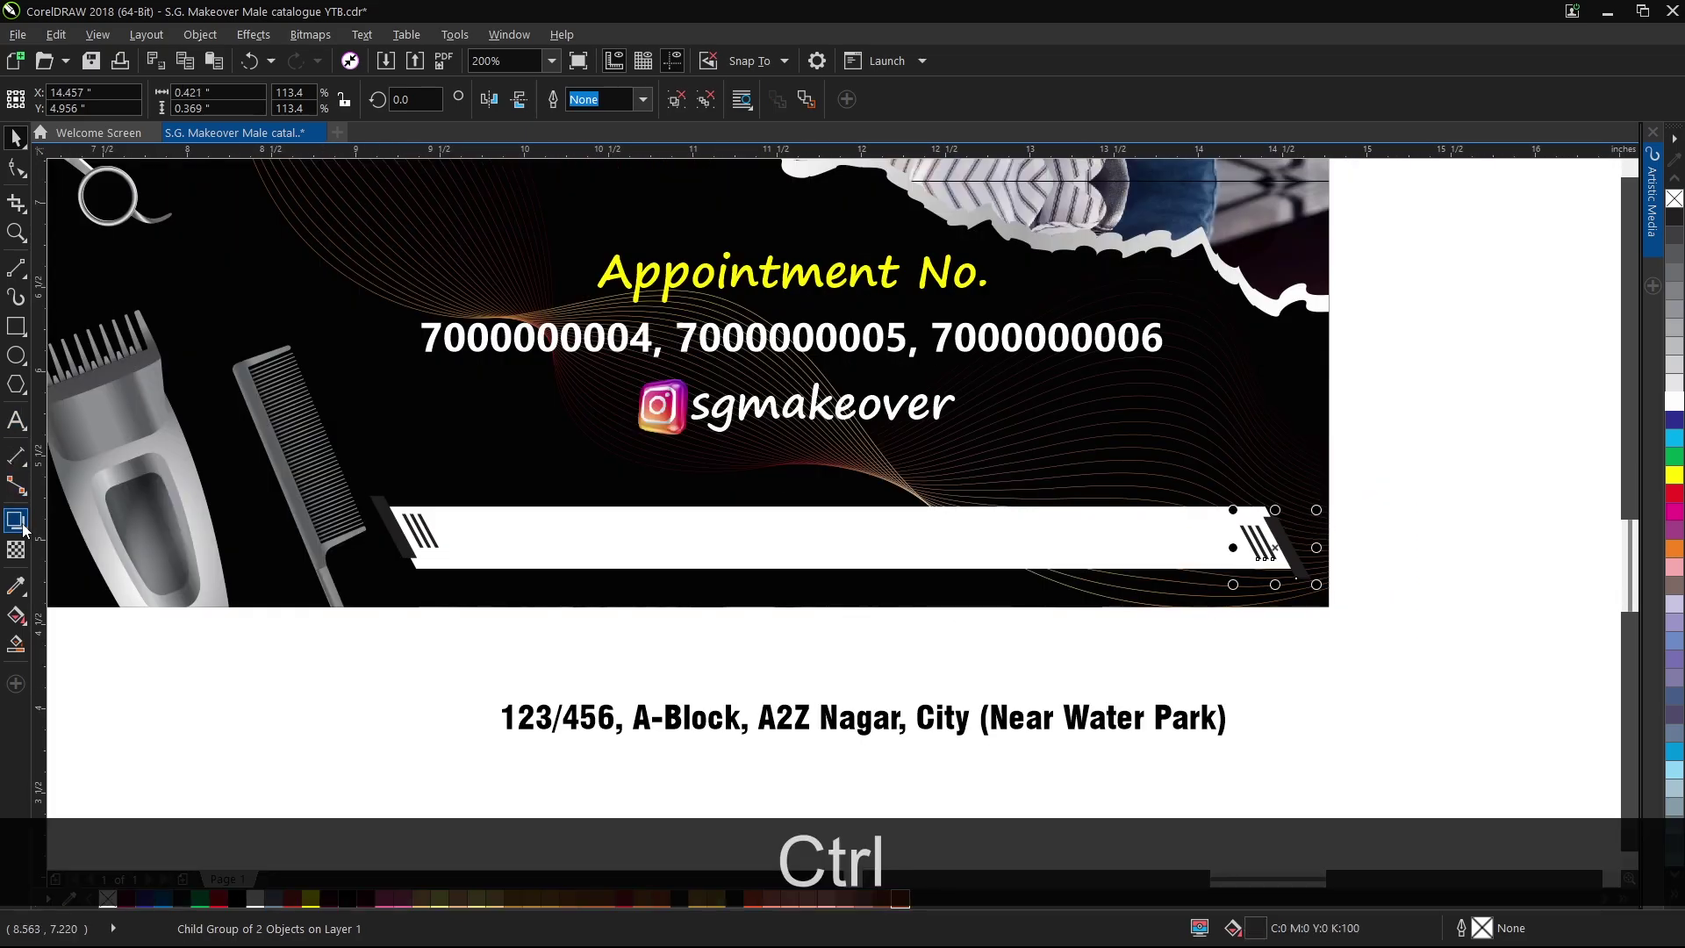
pyautogui.click(17, 615)
pyautogui.click(74, 101)
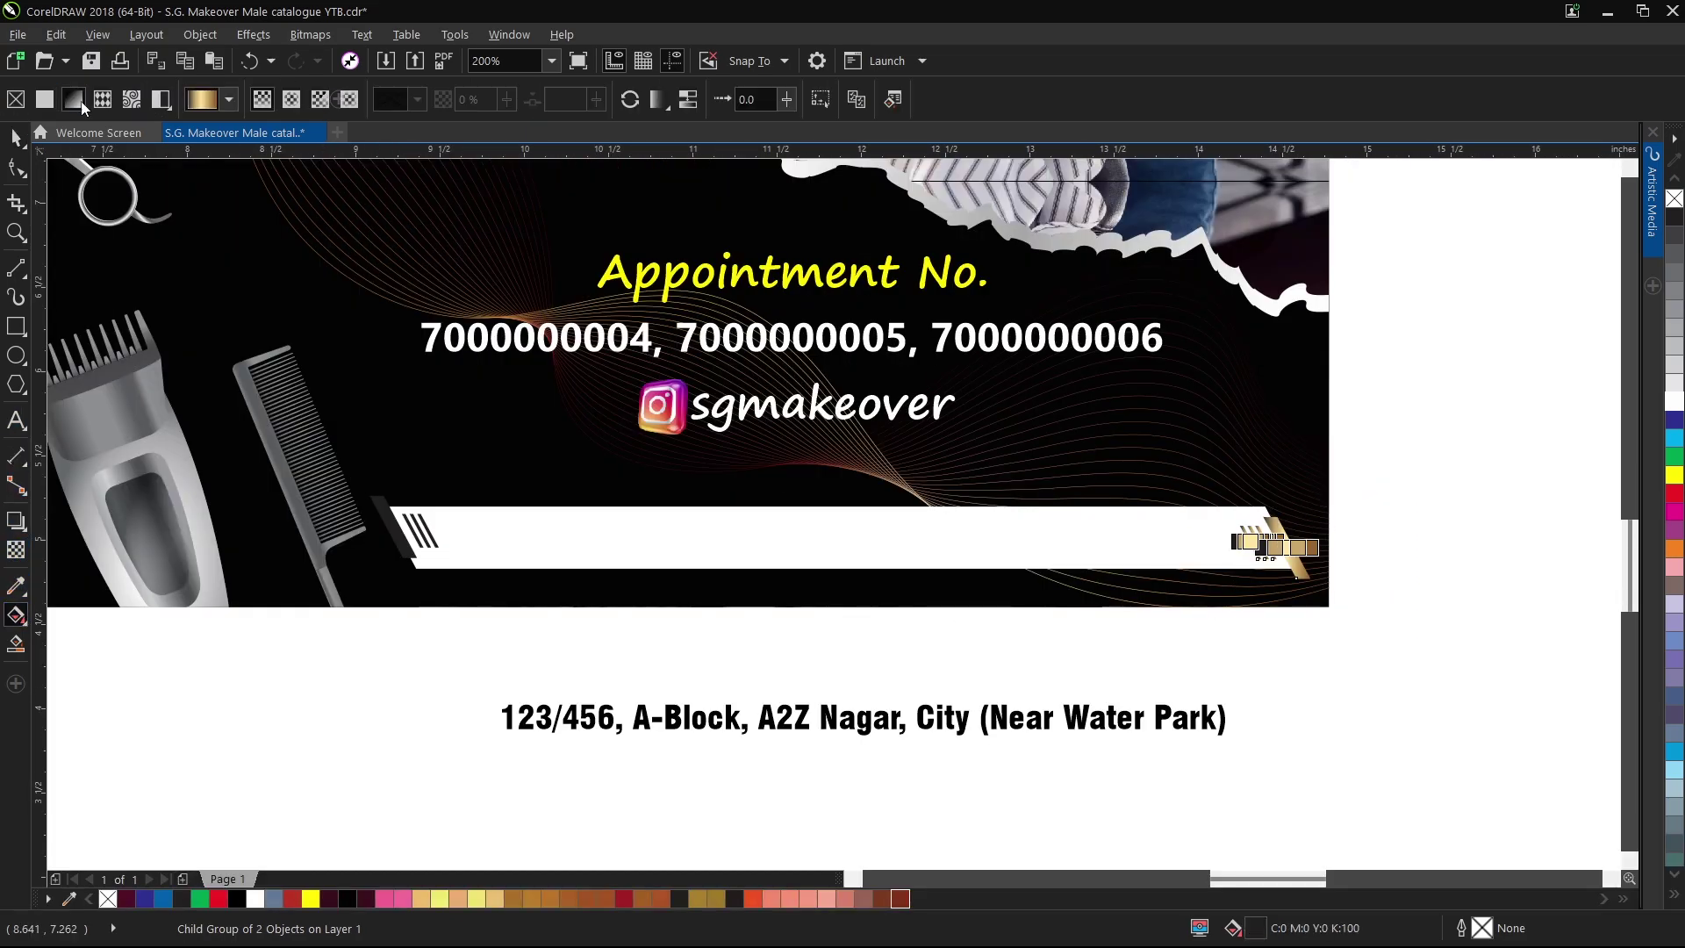
pyautogui.click(227, 102)
pyautogui.click(260, 207)
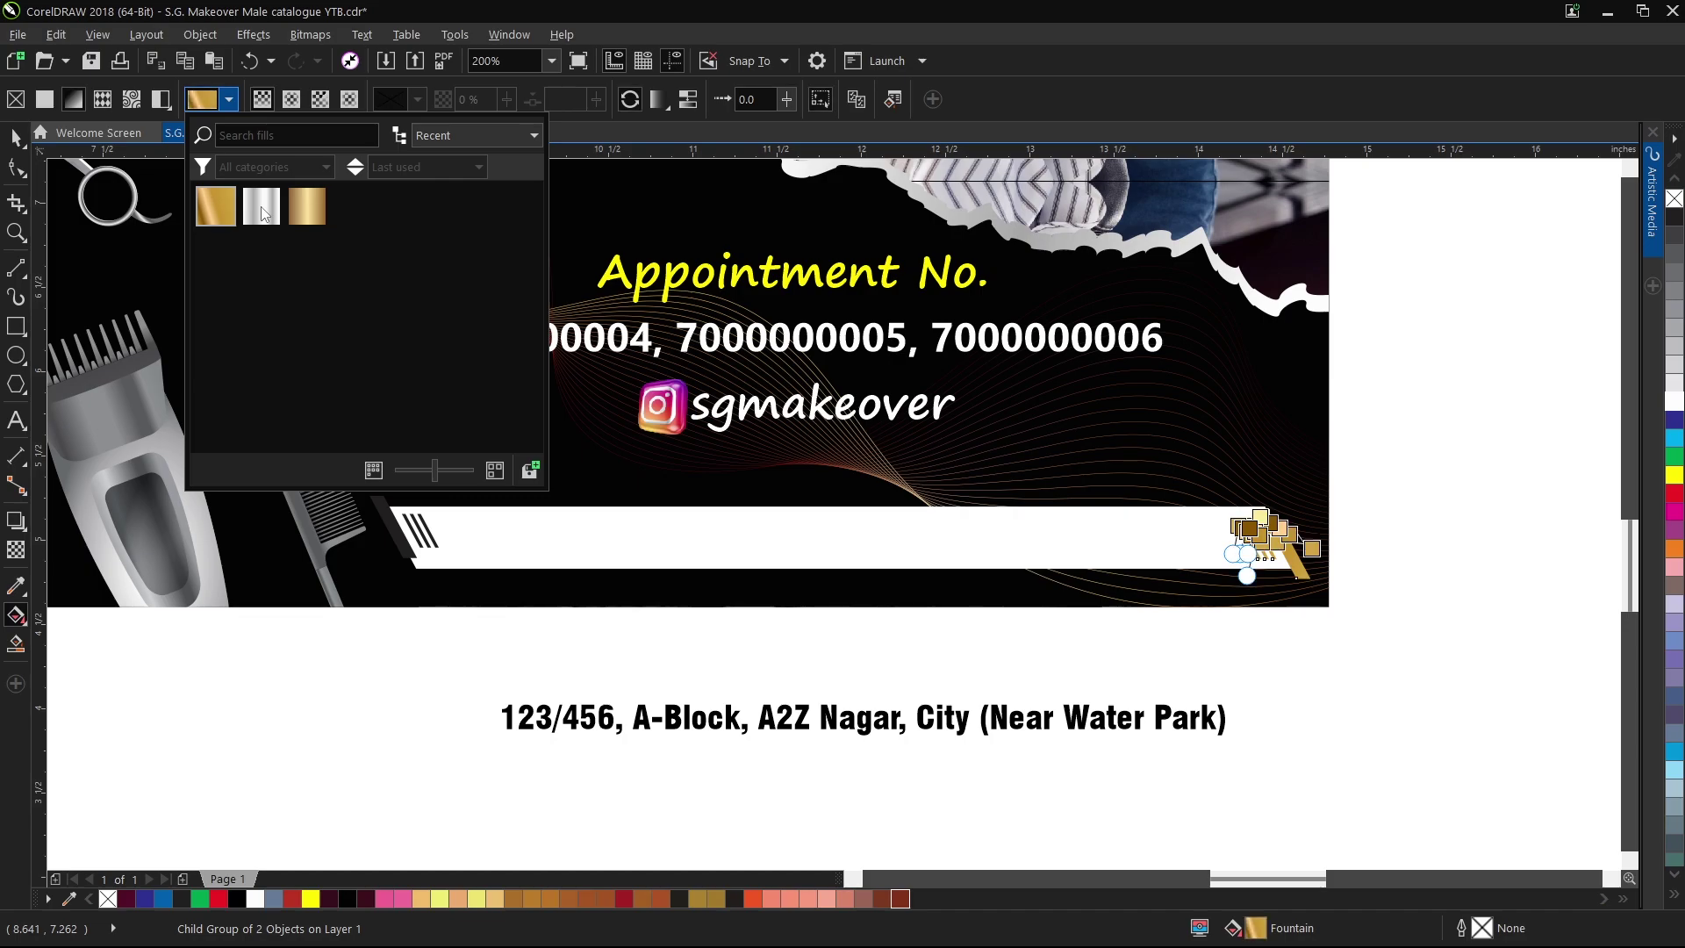
pyautogui.click(15, 133)
pyautogui.scroll(2, 426, 532)
pyautogui.keyDown('ctrl'); pyautogui.click(461, 468); pyautogui.keyUp('ctrl')
pyautogui.hotkey('ctrl', 'r')
pyautogui.keyDown('ctrl'); pyautogui.click(313, 450); pyautogui.keyUp('ctrl')
pyautogui.hotkey('ctrl', 'r')
pyautogui.scroll(-2, 377, 457)
# Move the address line onto the white banner, enlarge it slightly, center it on the banner both ways, and group them.
pyautogui.moveTo(693, 676); pyautogui.dragTo(649, 497)
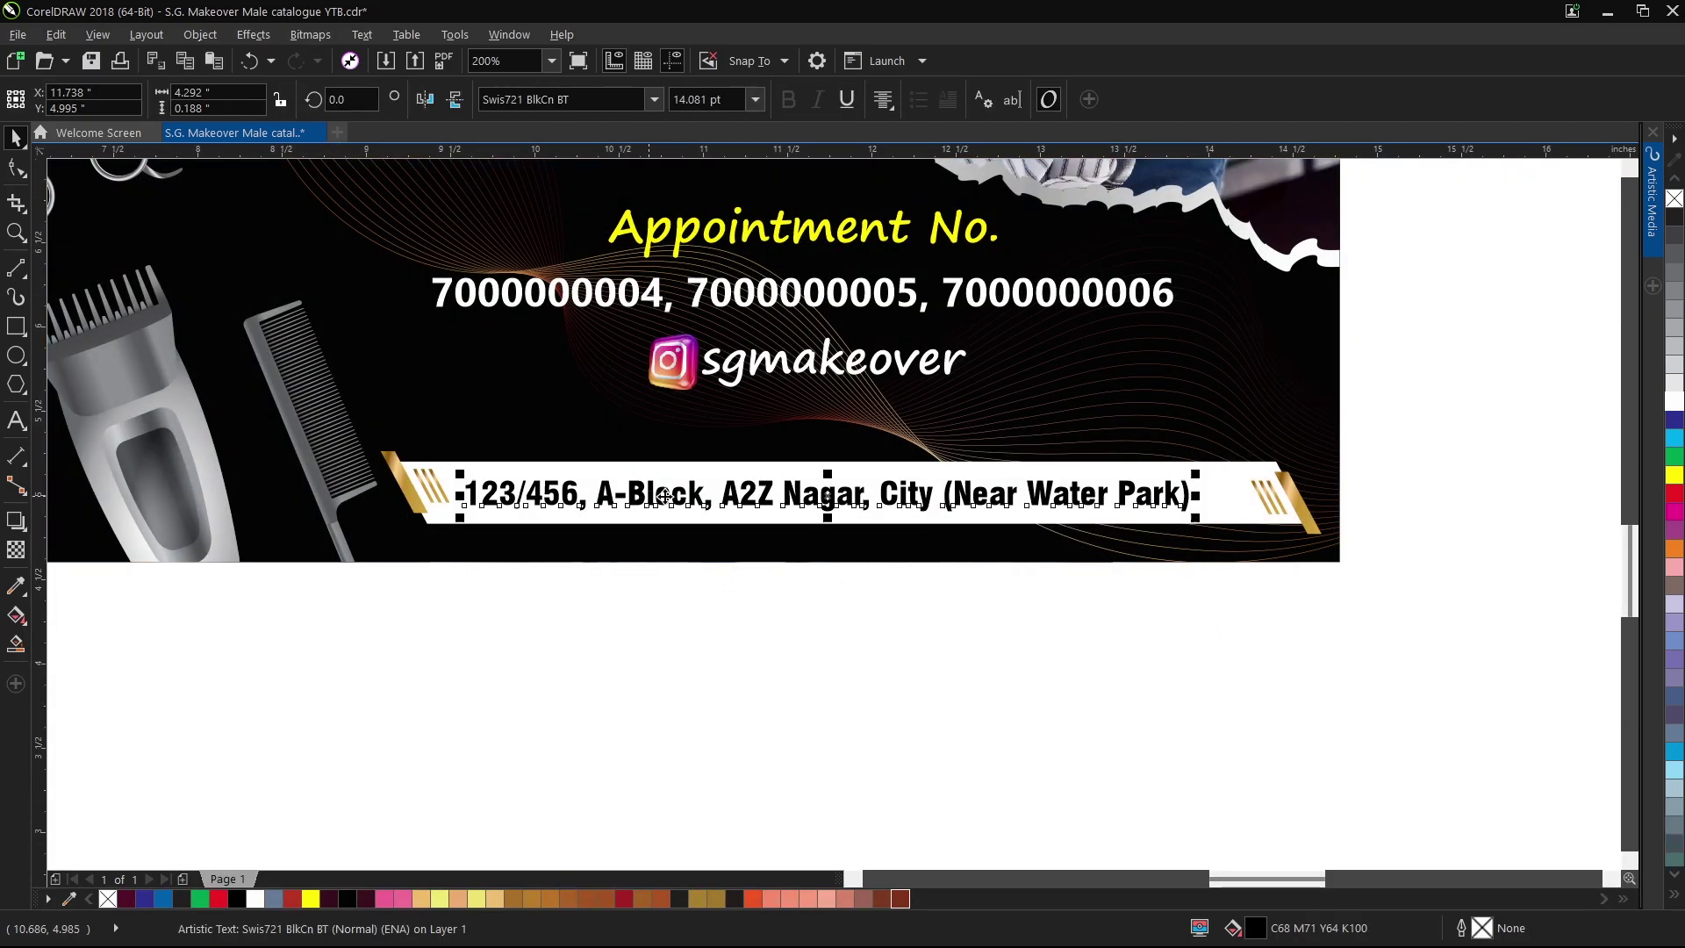
pyautogui.moveTo(1190, 472); pyautogui.dragTo(1239, 475)
pyautogui.keyDown('shift'); pyautogui.click(1215, 471); pyautogui.keyUp('shift')
pyautogui.press('c')
pyautogui.press('e')
pyautogui.press('c')
pyautogui.press('e')
pyautogui.press('c')
pyautogui.hotkey('ctrl', 'g')
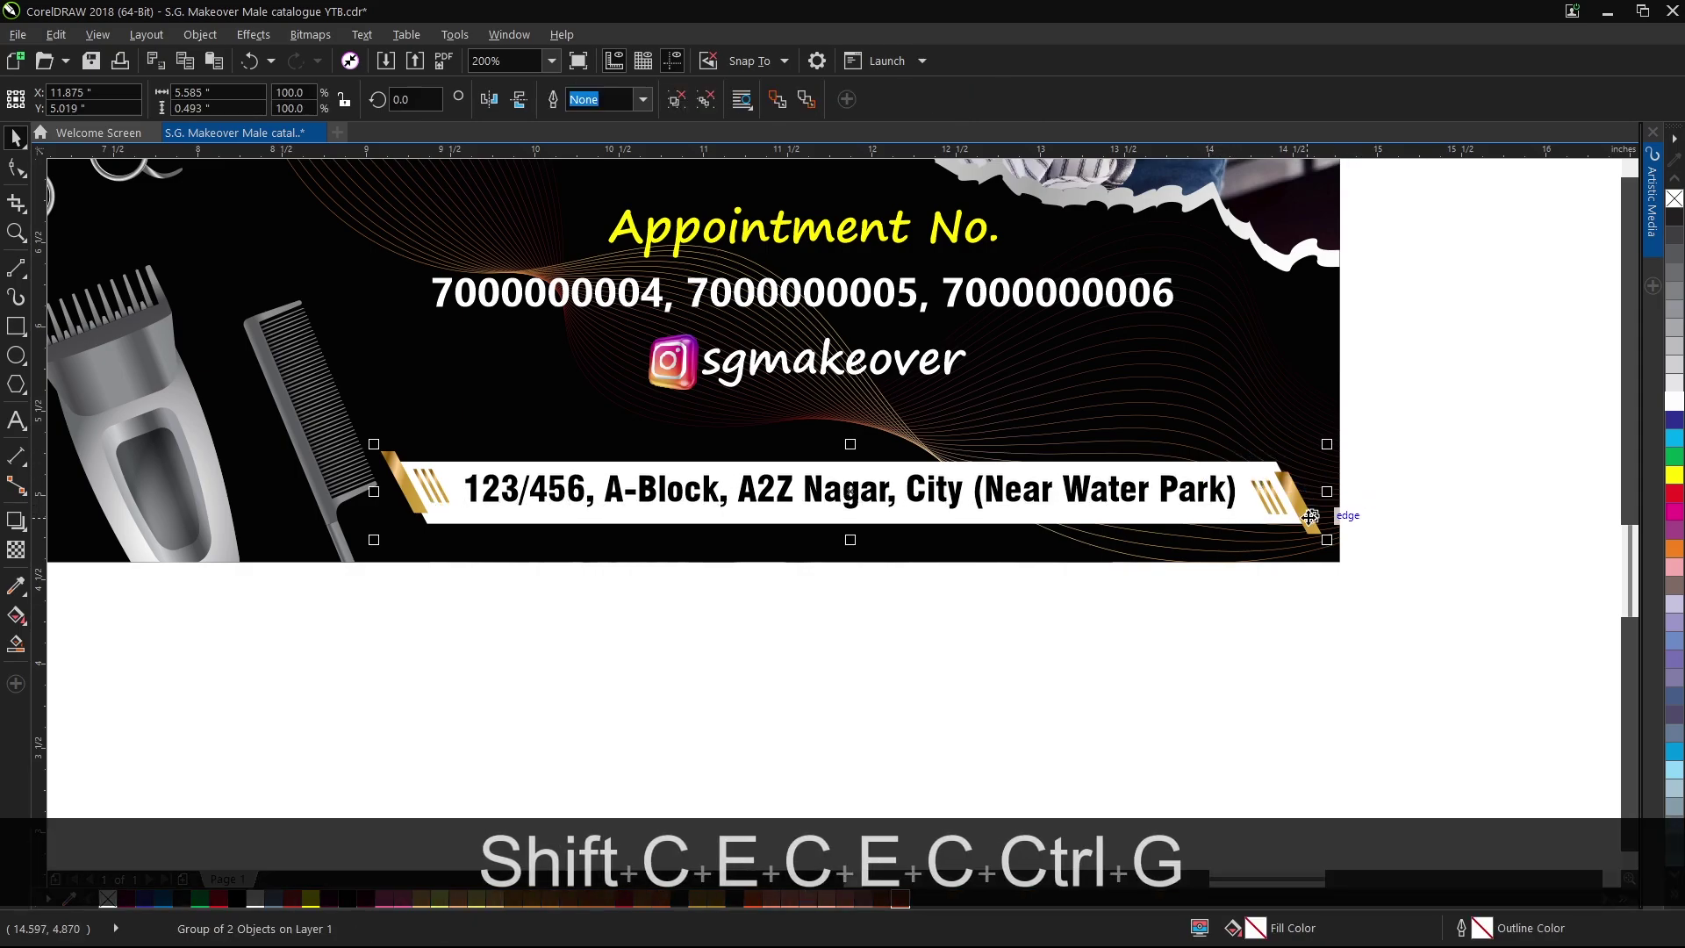
# Raise the address banner slightly and lower the heading, phone numbers and Instagram handle a little toward it.
pyautogui.moveTo(1300, 513); pyautogui.dragTo(1300, 505)
pyautogui.scroll(1, 1306, 514)
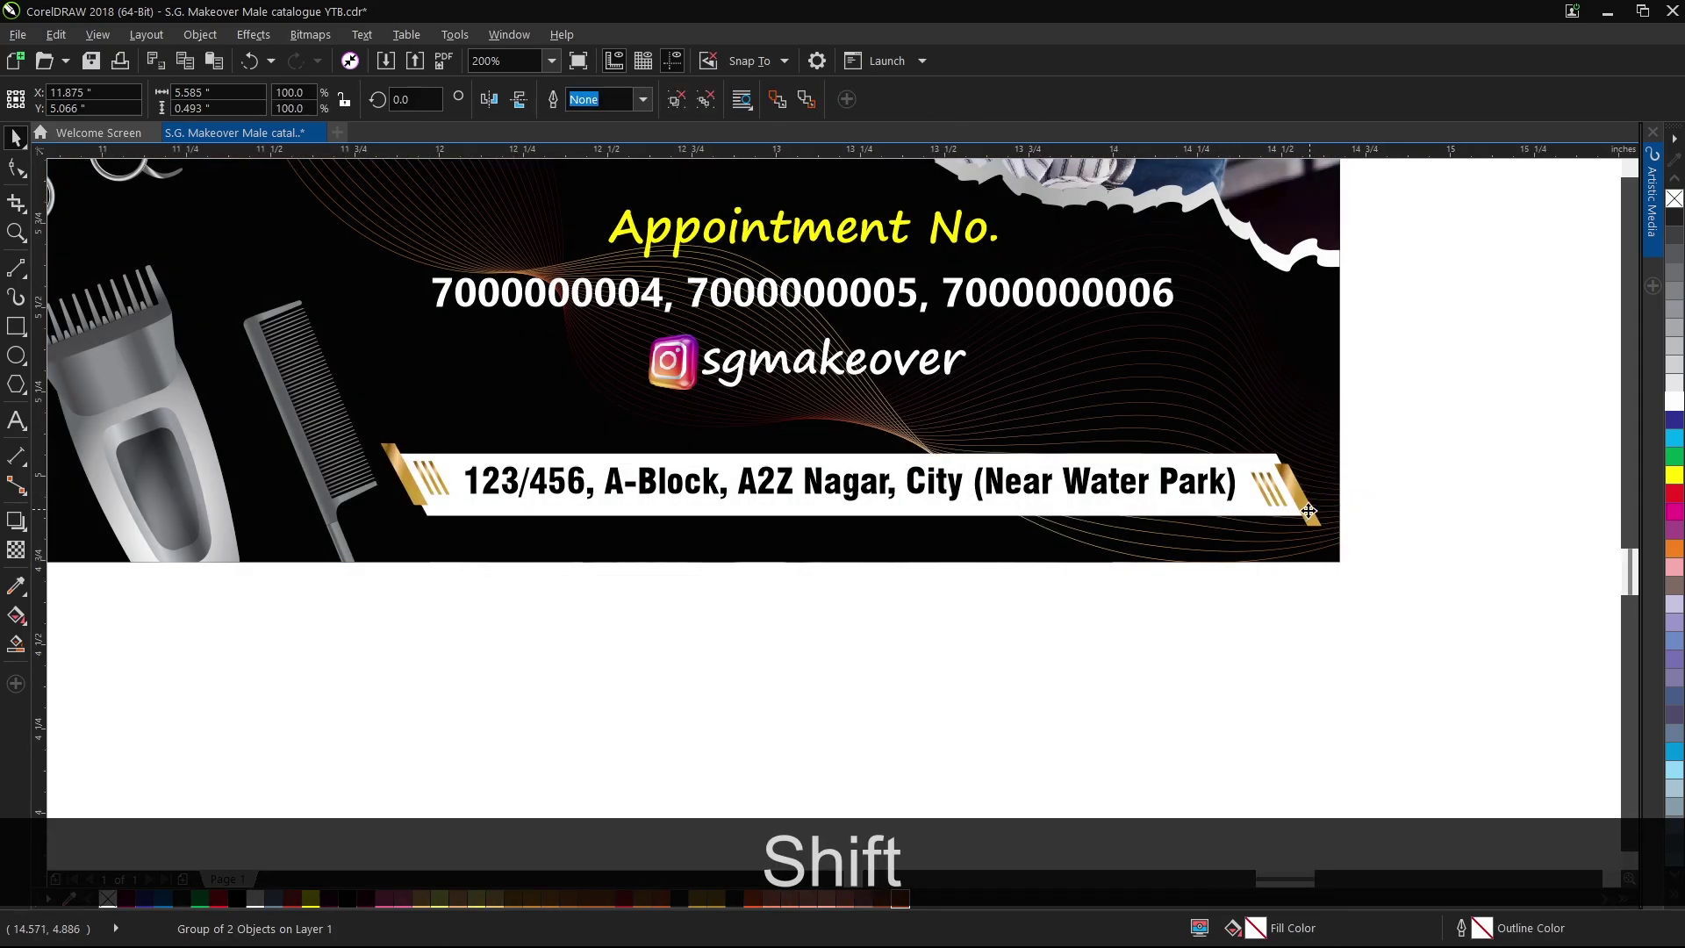
pyautogui.scroll(-1, 1381, 433)
pyautogui.click(1381, 438)
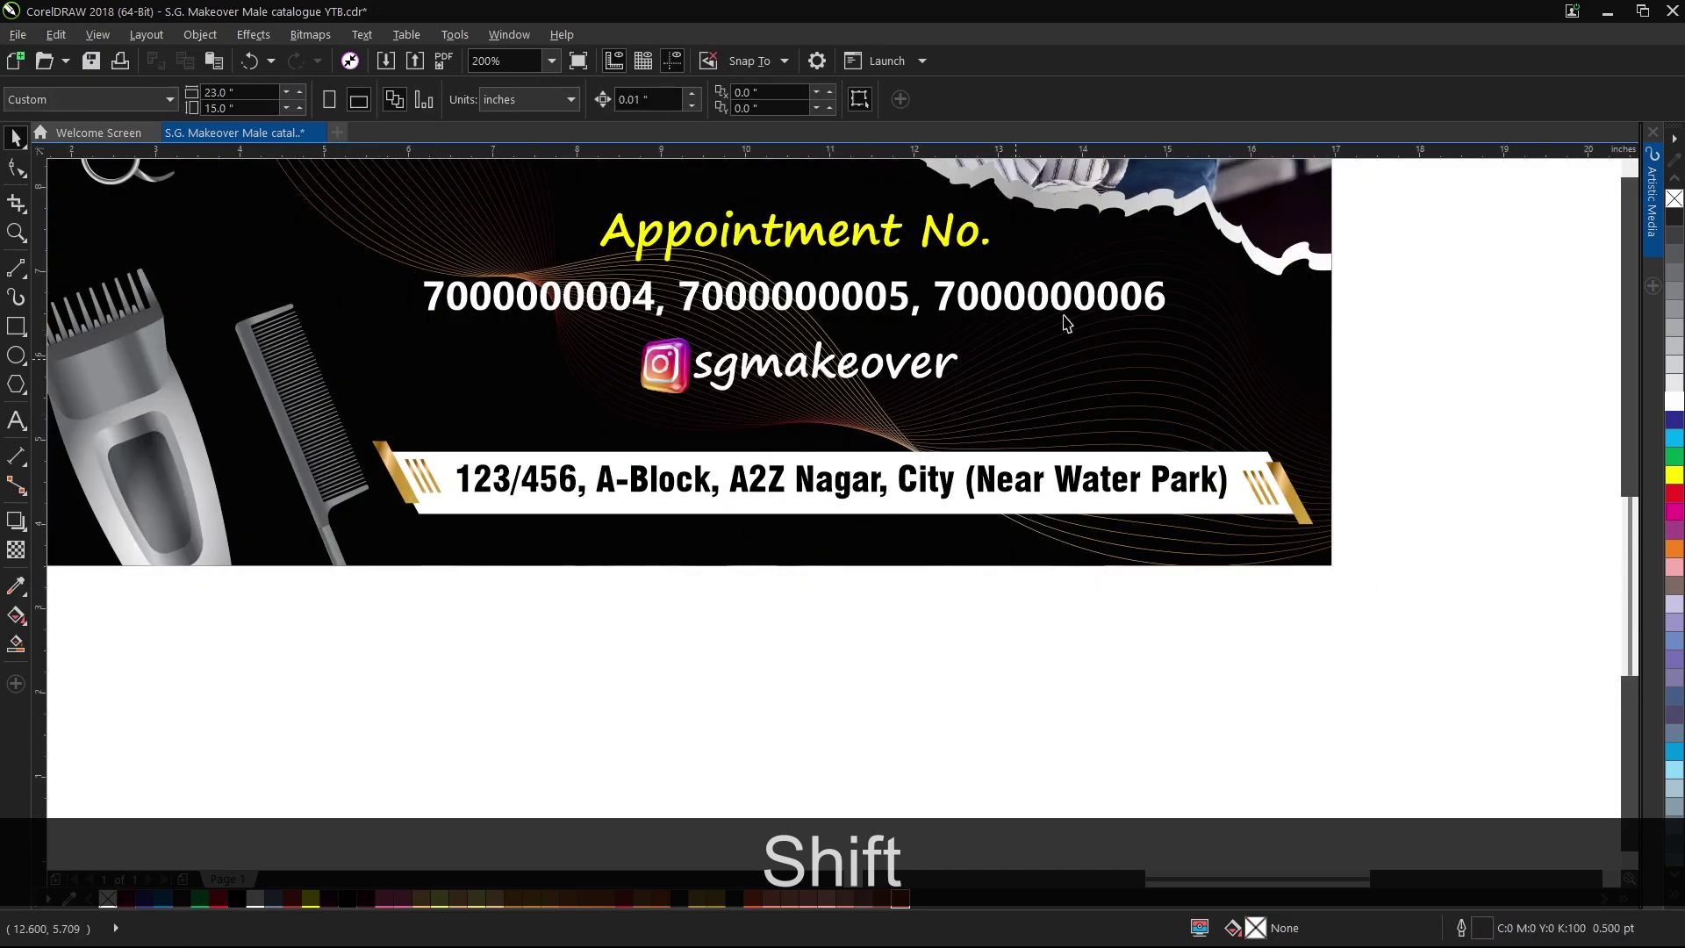
pyautogui.moveTo(1373, 275); pyautogui.dragTo(298, 547)
pyautogui.moveTo(617, 502); pyautogui.dragTo(618, 523)
# Move the gold and dark feather ornament onto the catalogue page, mirror it vertically and horizontally, and position it on the torn edge.
pyautogui.scroll(-3, 1018, 482)
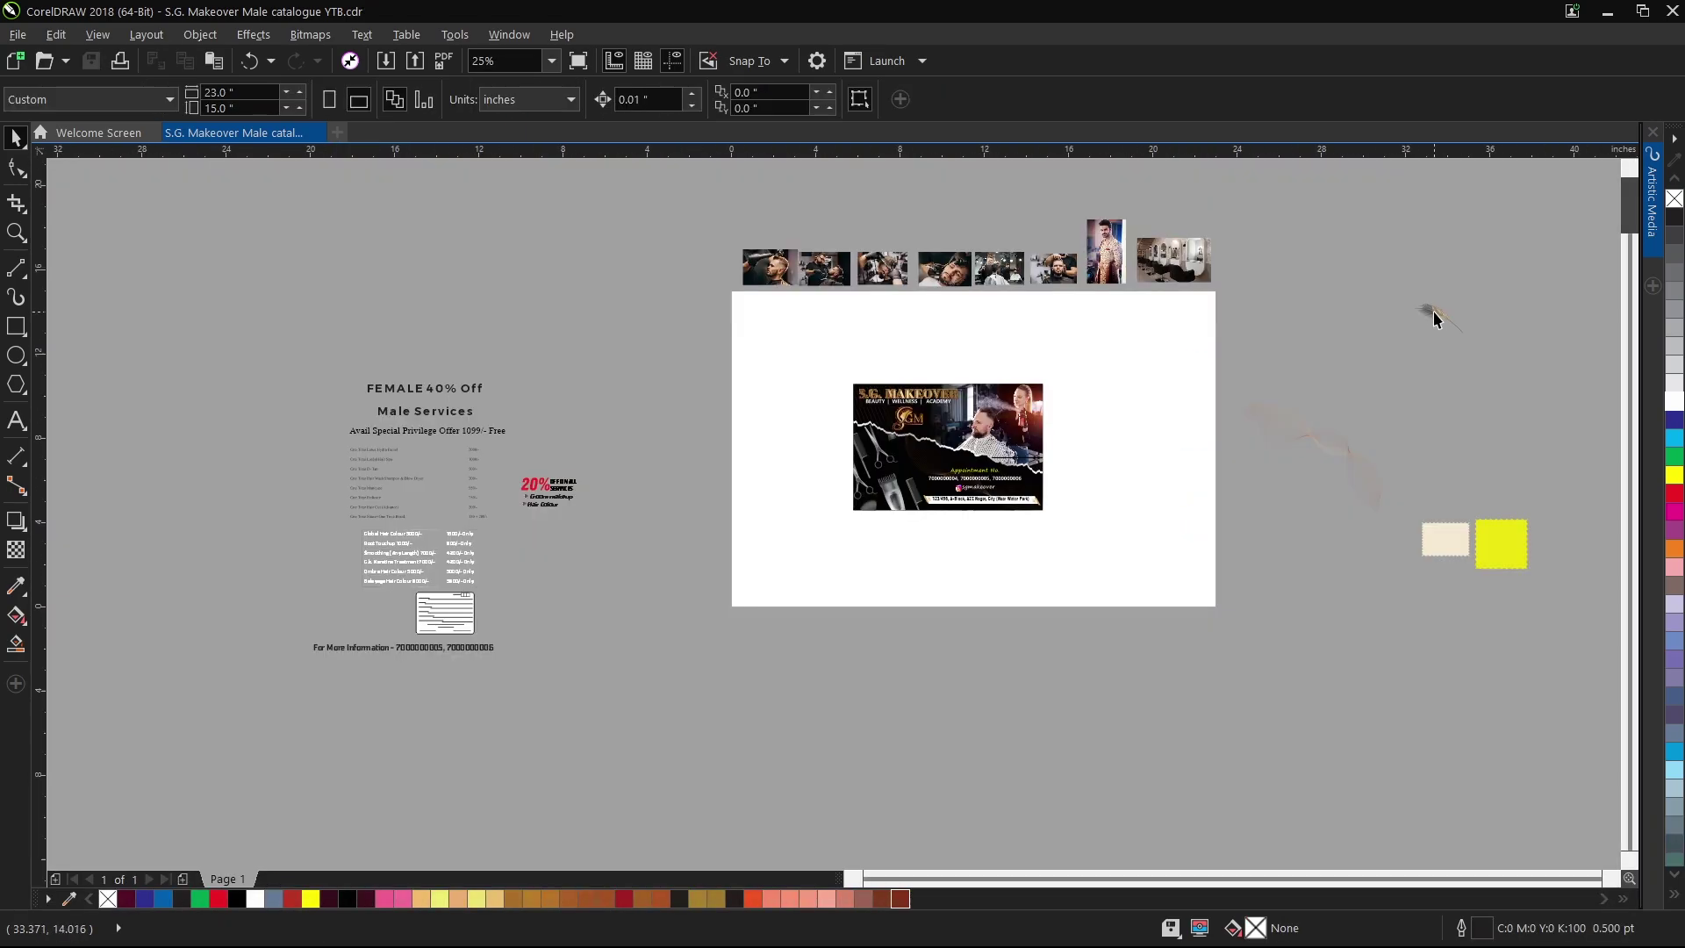
pyautogui.moveTo(1435, 313); pyautogui.dragTo(976, 436)
pyautogui.scroll(4, 974, 439)
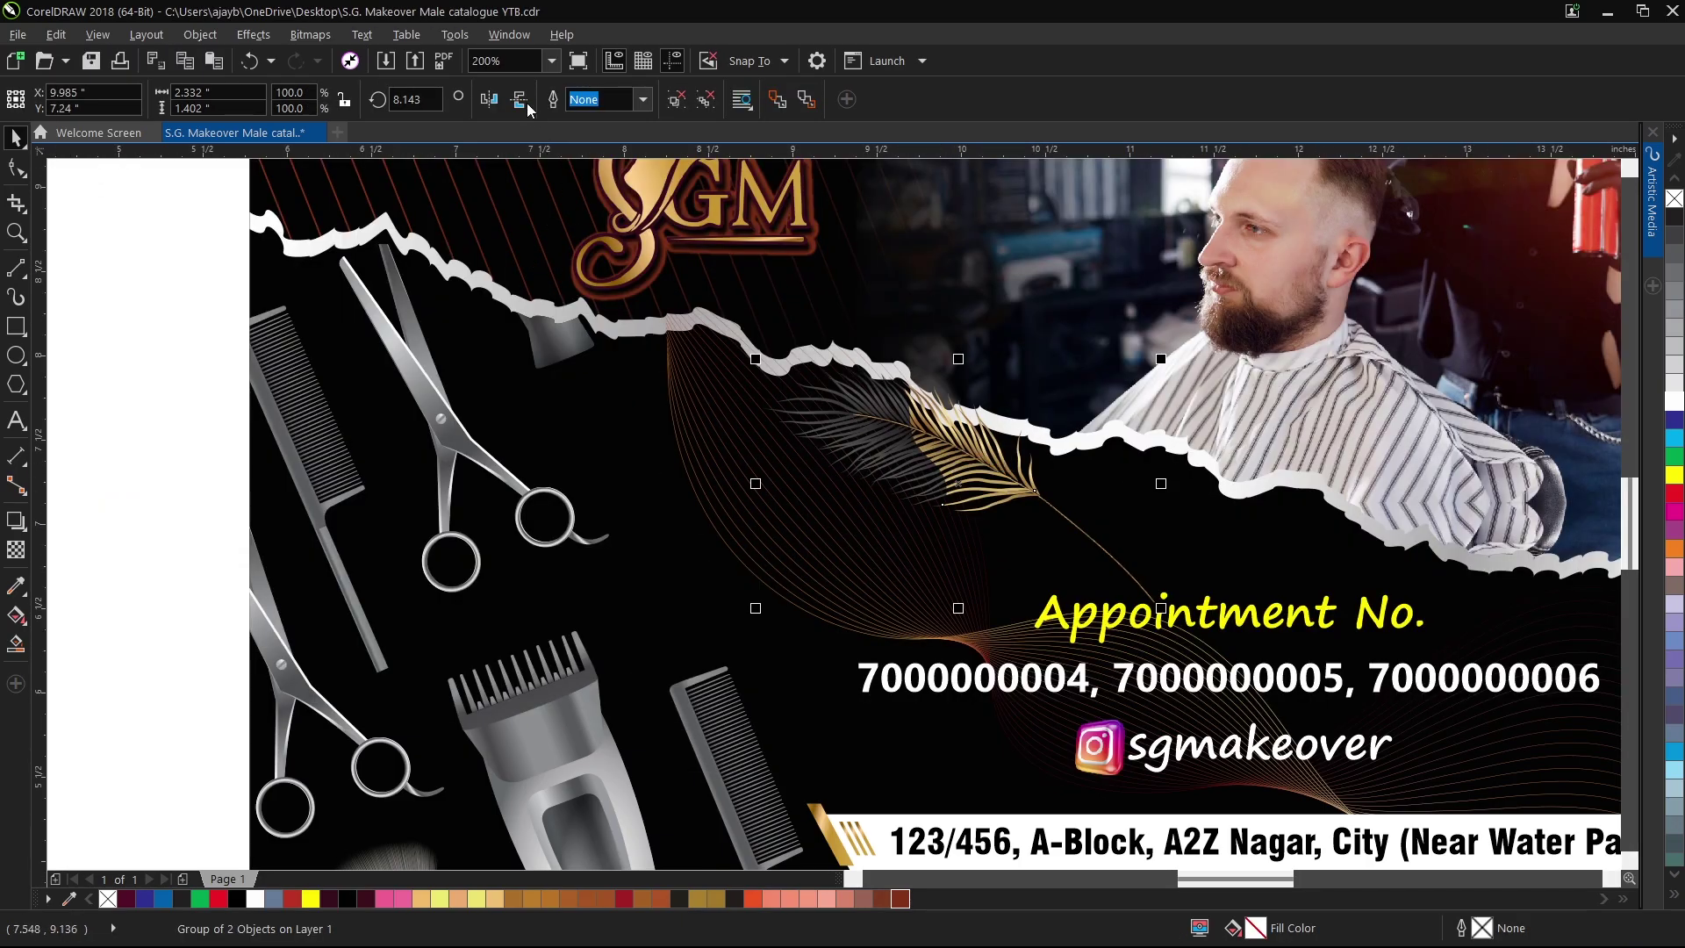
pyautogui.click(518, 102)
pyautogui.click(488, 100)
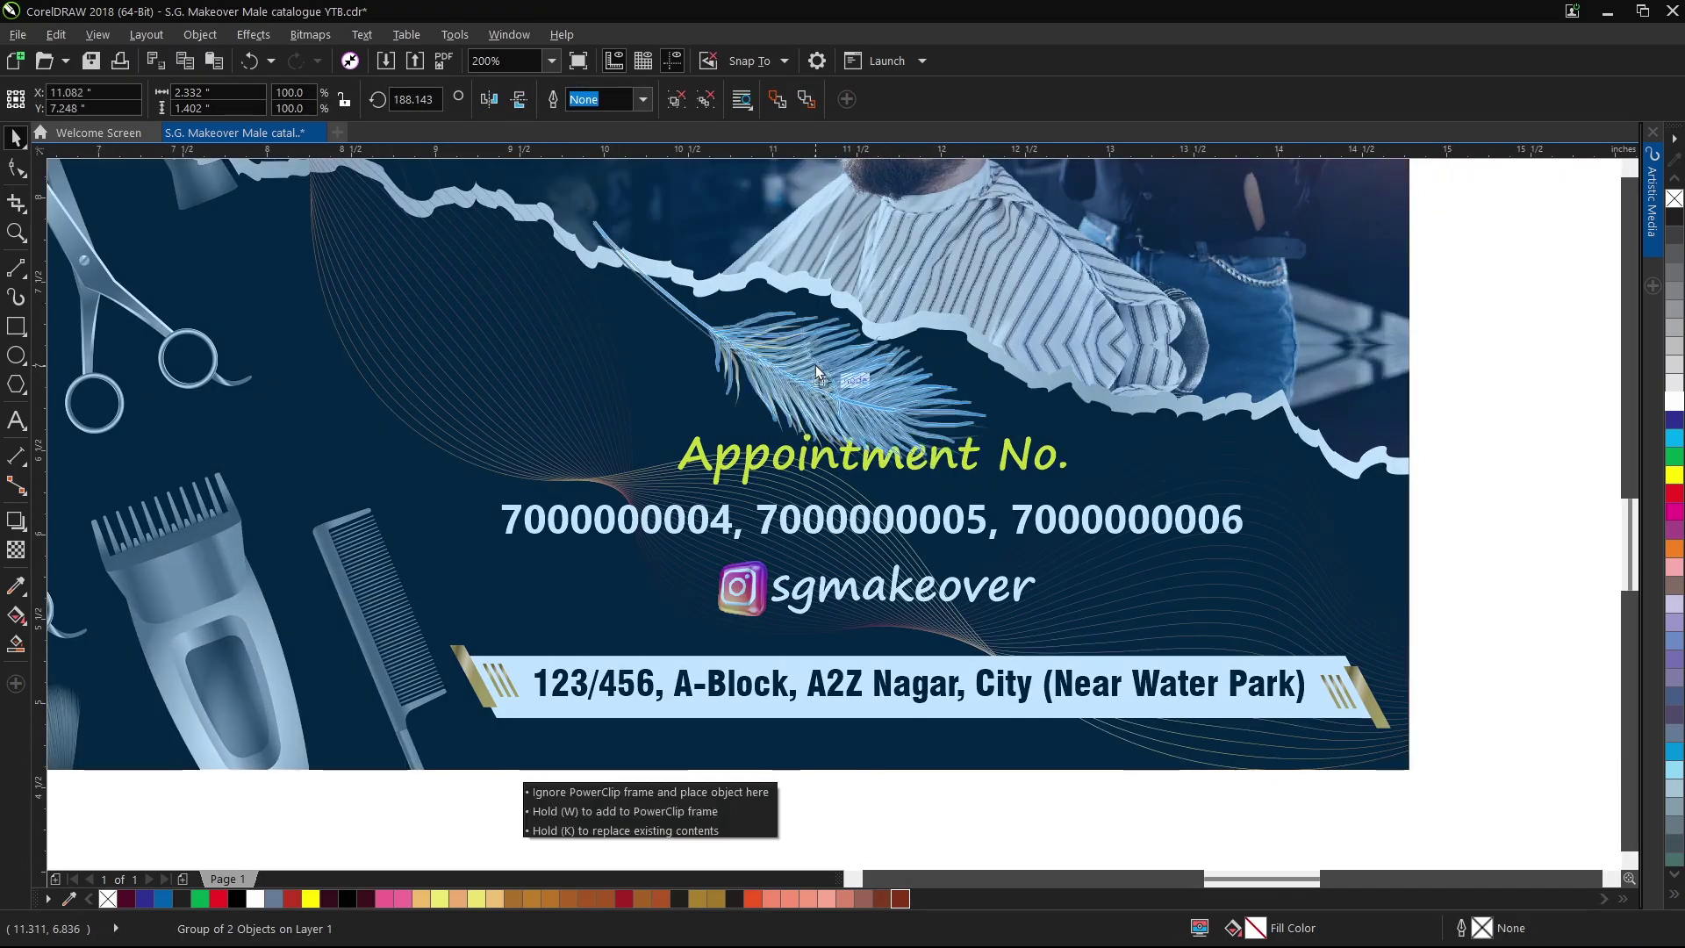
pyautogui.moveTo(815, 365); pyautogui.dragTo(762, 320)
# PowerClip the feather inside the catalogue page frame and further inside the black torn-edge shape.
pyautogui.rightClick(764, 326)
pyautogui.click(881, 337)
pyautogui.click(802, 339)
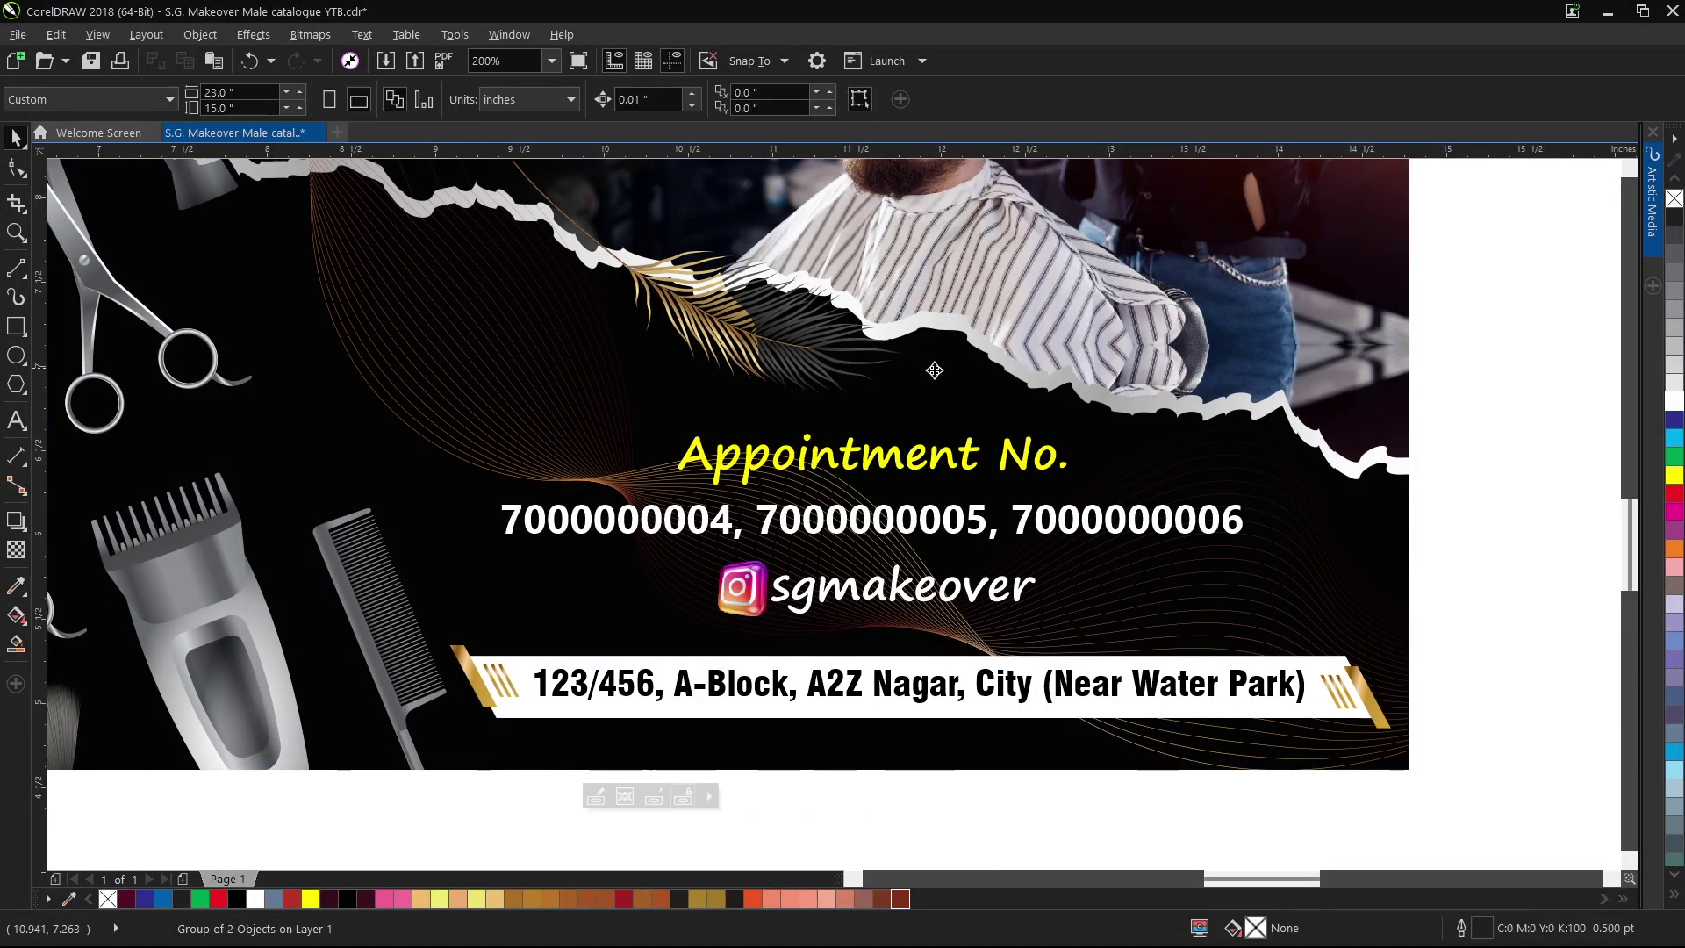
pyautogui.keyDown('ctrl'); pyautogui.click(768, 338); pyautogui.keyUp('ctrl')
pyautogui.rightClick(763, 332)
pyautogui.click(842, 346)
pyautogui.click(915, 369)
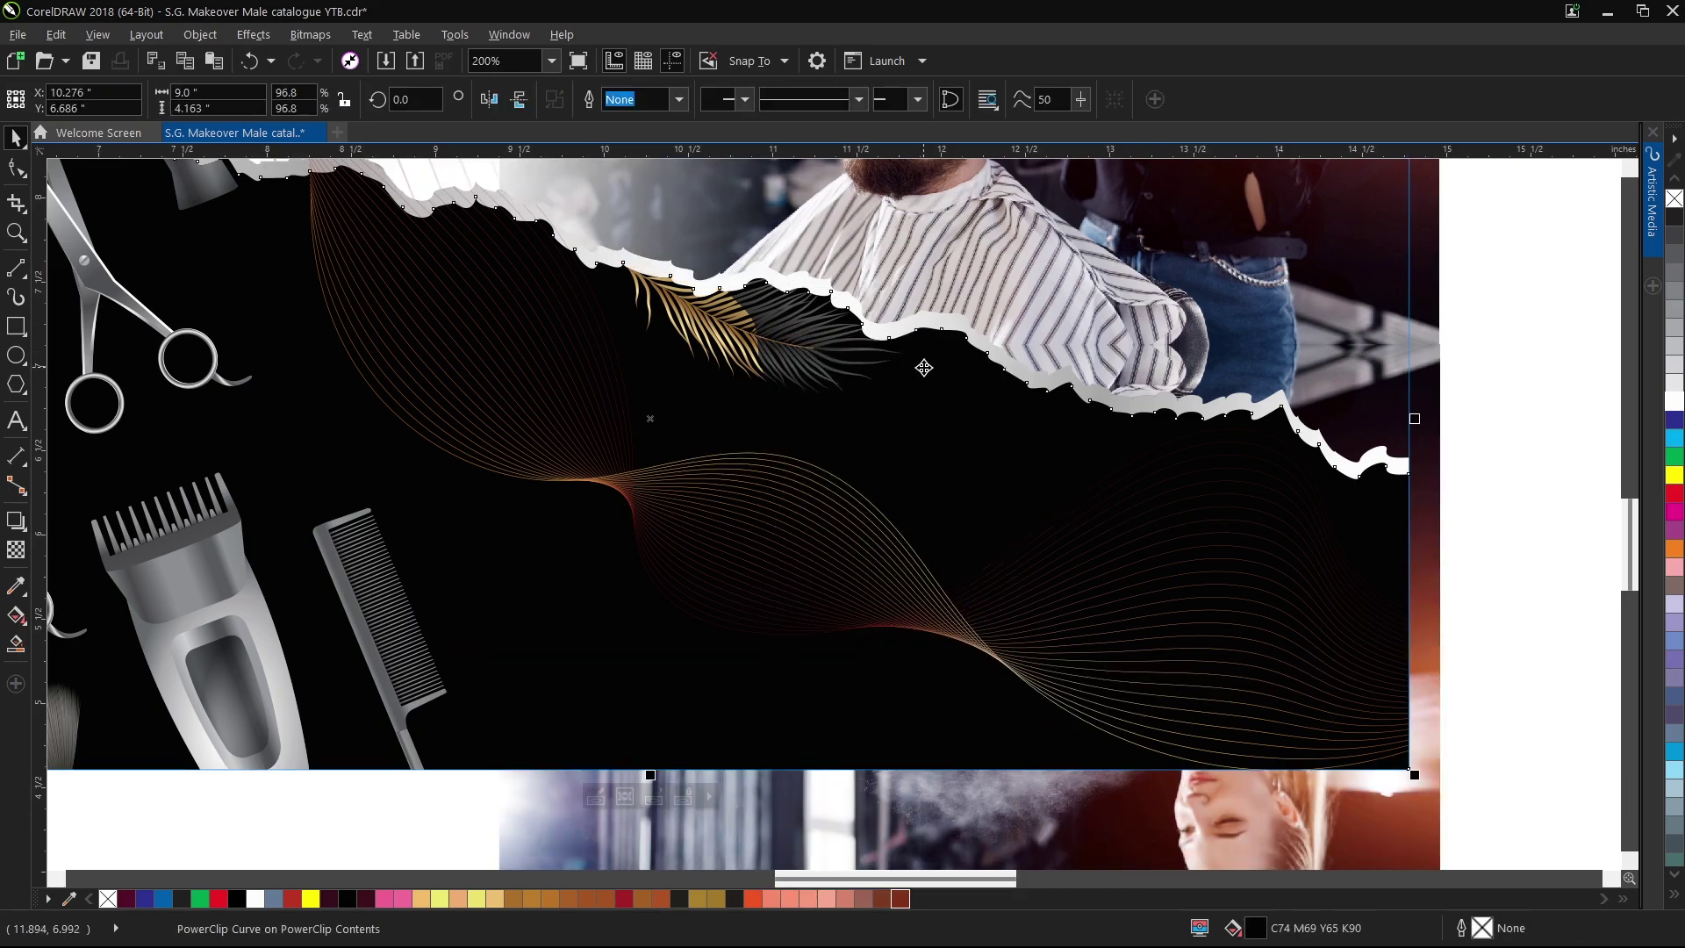
# Save the file, group the finished catalogue page, and move it to the upper-right area of the drawing page.
pyautogui.hotkey('shift', 'F4')
pyautogui.hotkey('ctrl', 's')
pyautogui.hotkey('ctrl', 'g')
pyautogui.scroll(-2, 592, 385)
pyautogui.moveTo(633, 417); pyautogui.dragTo(794, 353)
# Draw a rectangle on the empty area beside the finished catalogue page and size it 9 by 6 inches.
pyautogui.click(16, 327)
pyautogui.moveTo(437, 301); pyautogui.dragTo(521, 400)
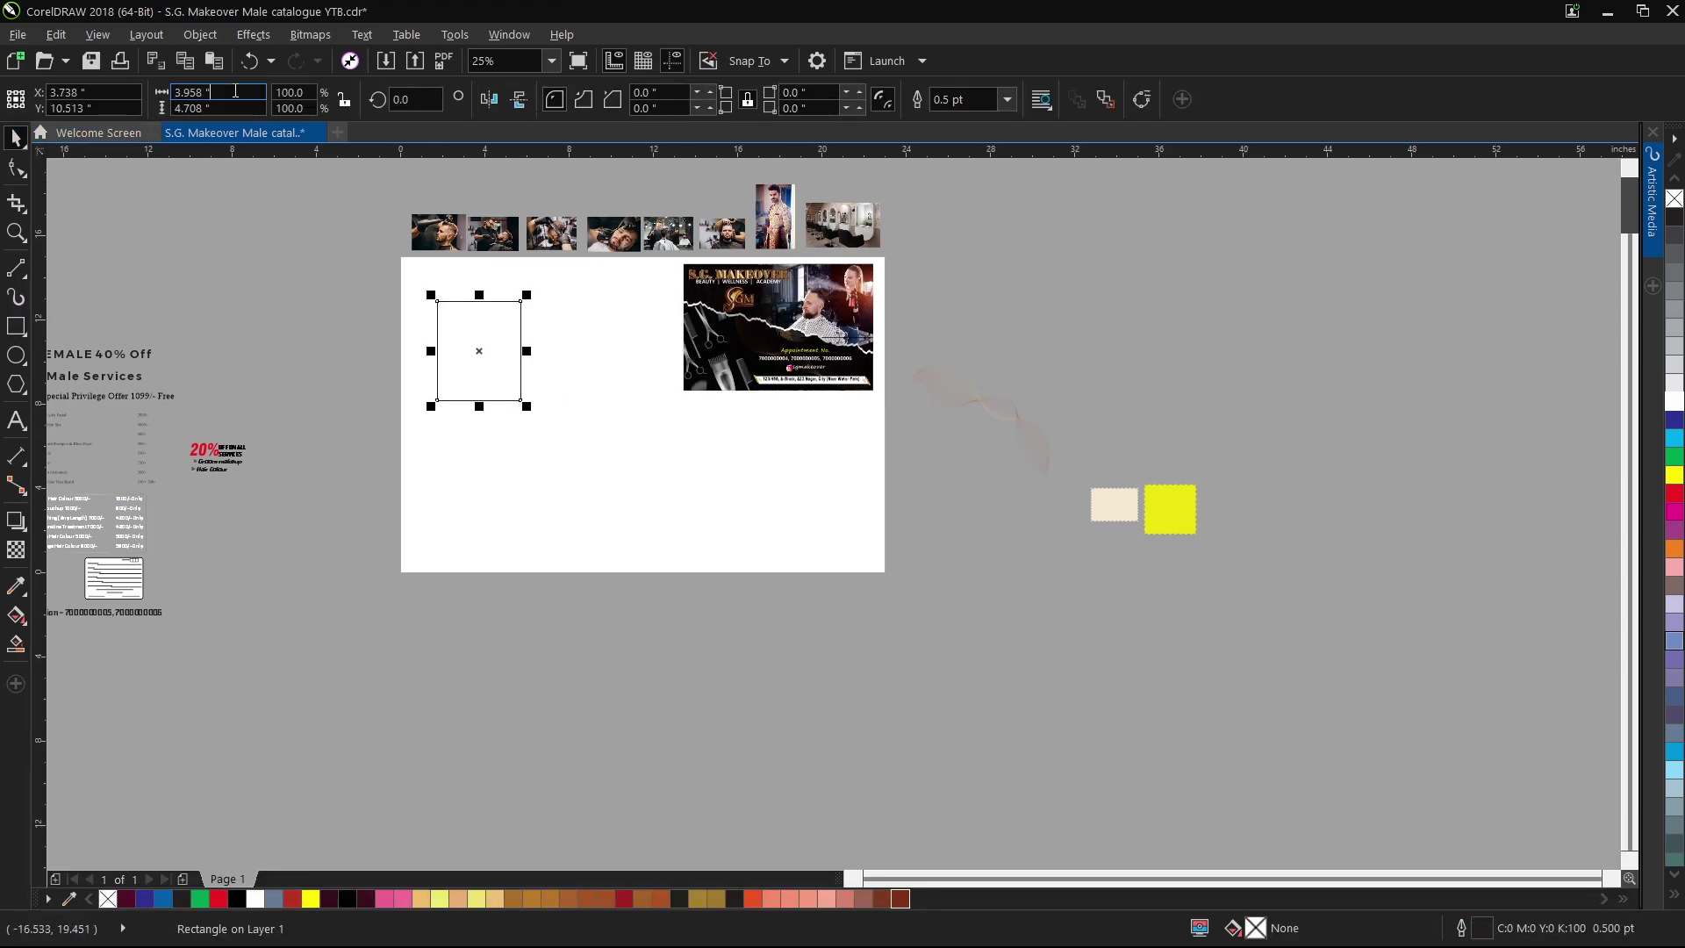
pyautogui.hotkey('ctrl', 'a')
pyautogui.write('9')
pyautogui.press('Return')
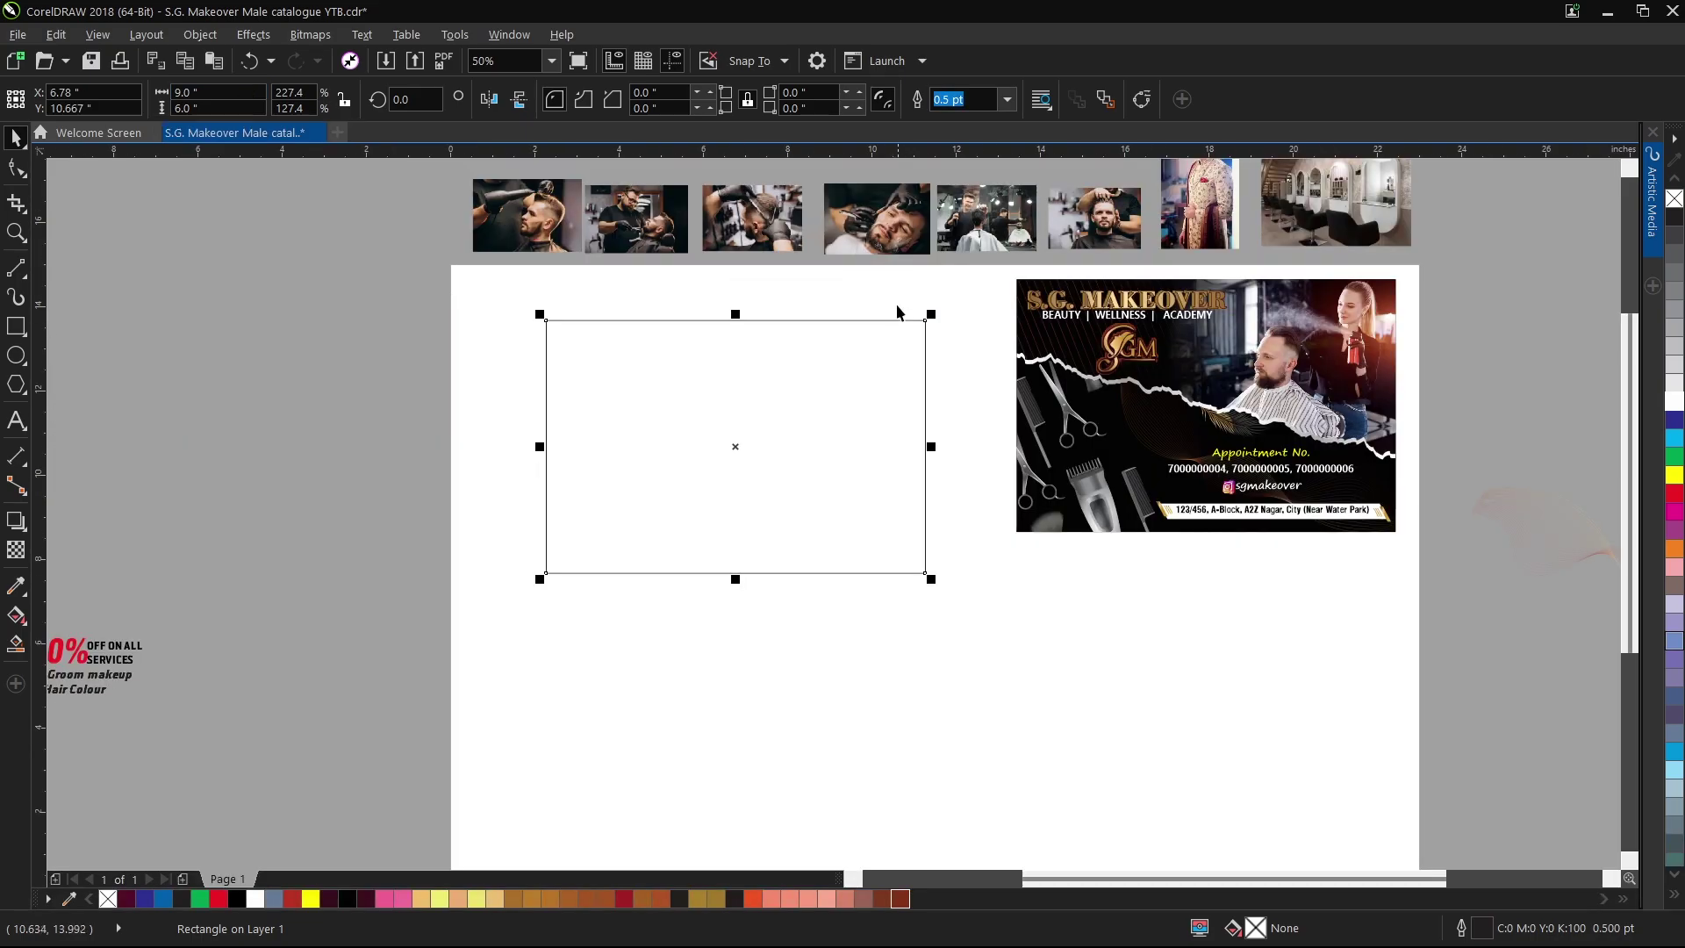
pyautogui.press('Escape')
# Place the FEMALE 40% Off heading inside the top edge of the new rectangle, centered horizontally.
pyautogui.scroll(-1, 916, 313)
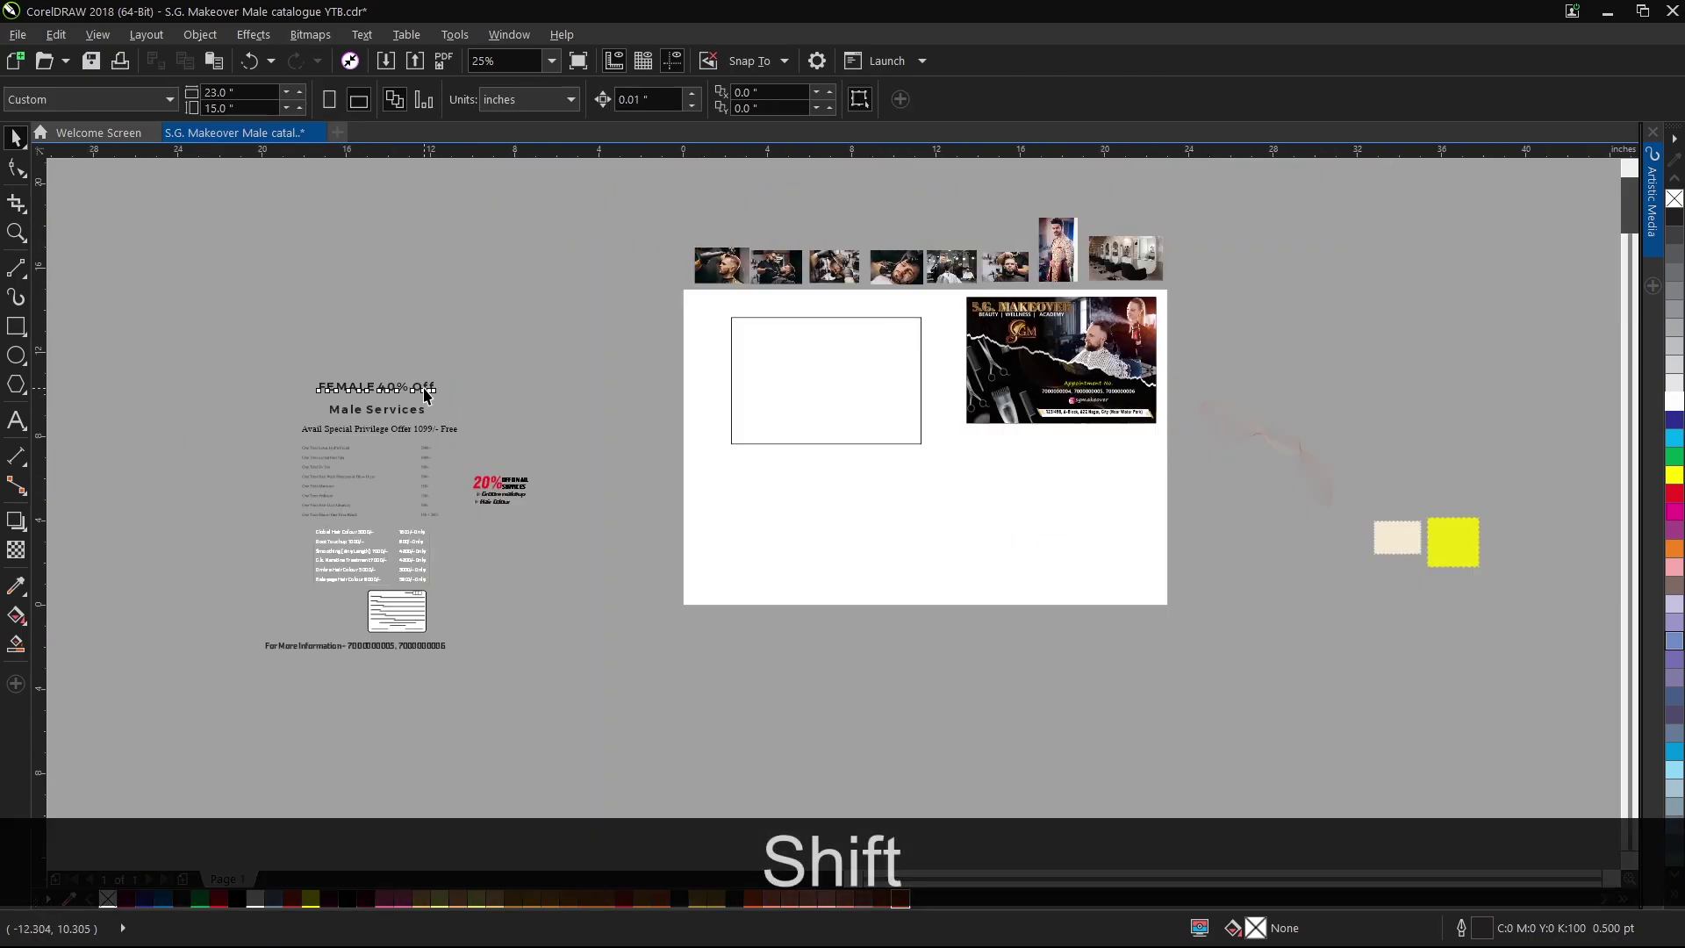
pyautogui.moveTo(423, 387); pyautogui.dragTo(823, 325)
pyautogui.scroll(4, 916, 335)
# Send the new rectangle behind the FEMALE 40% Off heading and make the heading italic.
pyautogui.rightClick(896, 312)
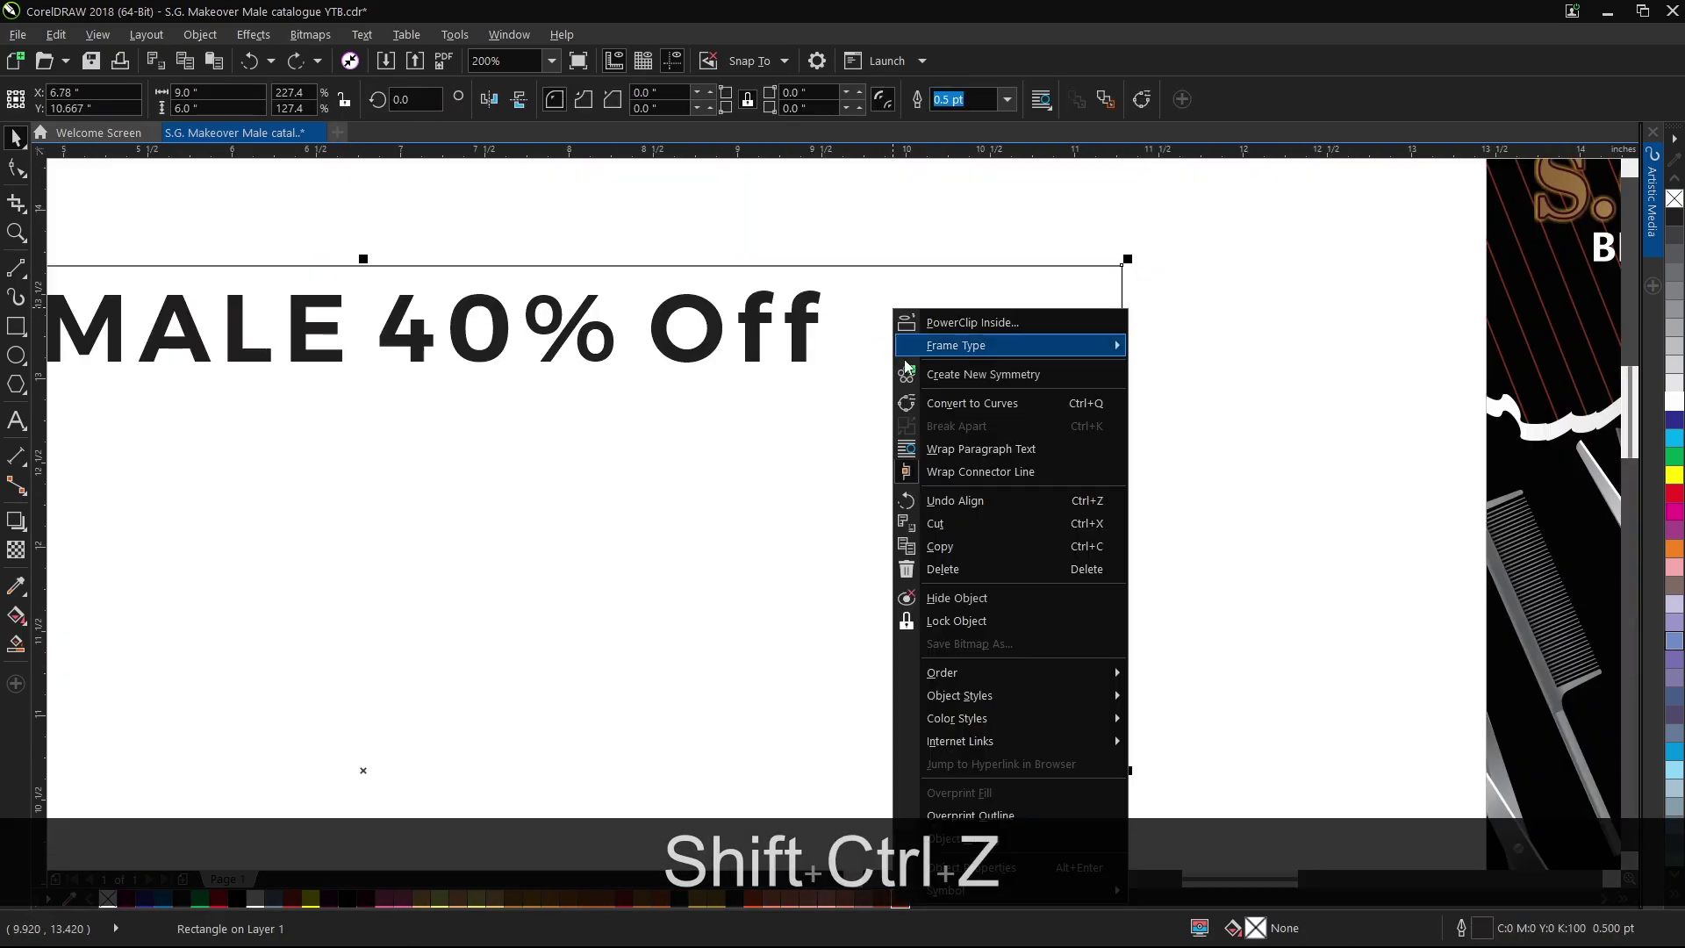
pyautogui.moveTo(1017, 675)
pyautogui.click(1188, 689)
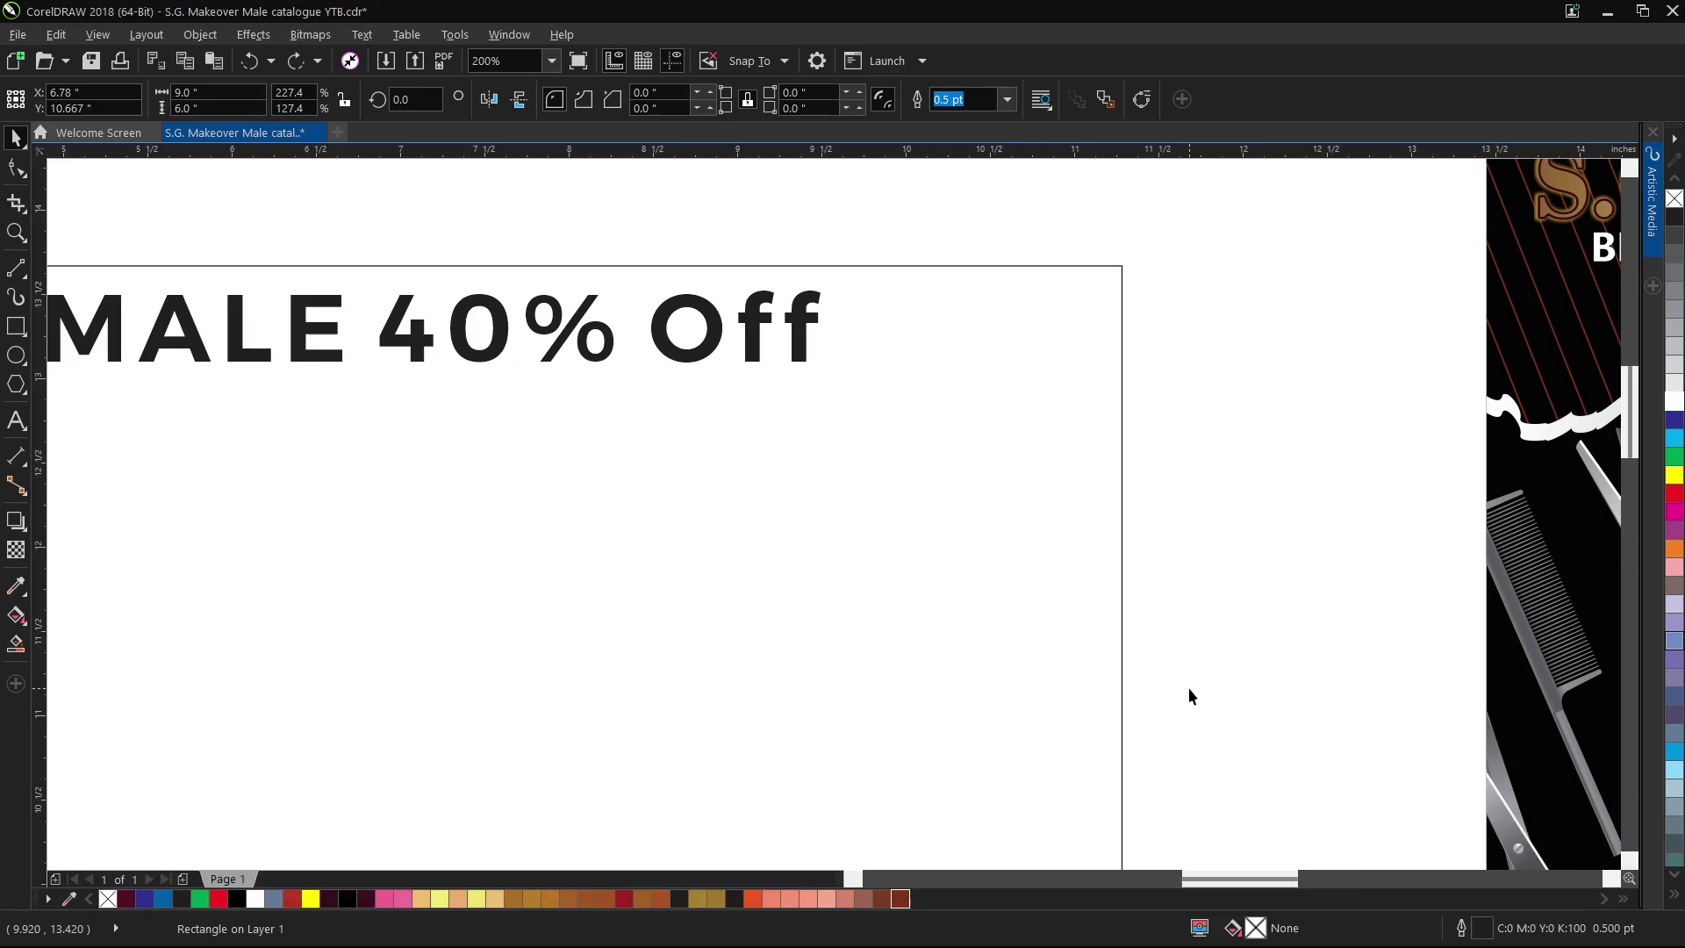
pyautogui.click(1232, 514)
pyautogui.click(801, 309)
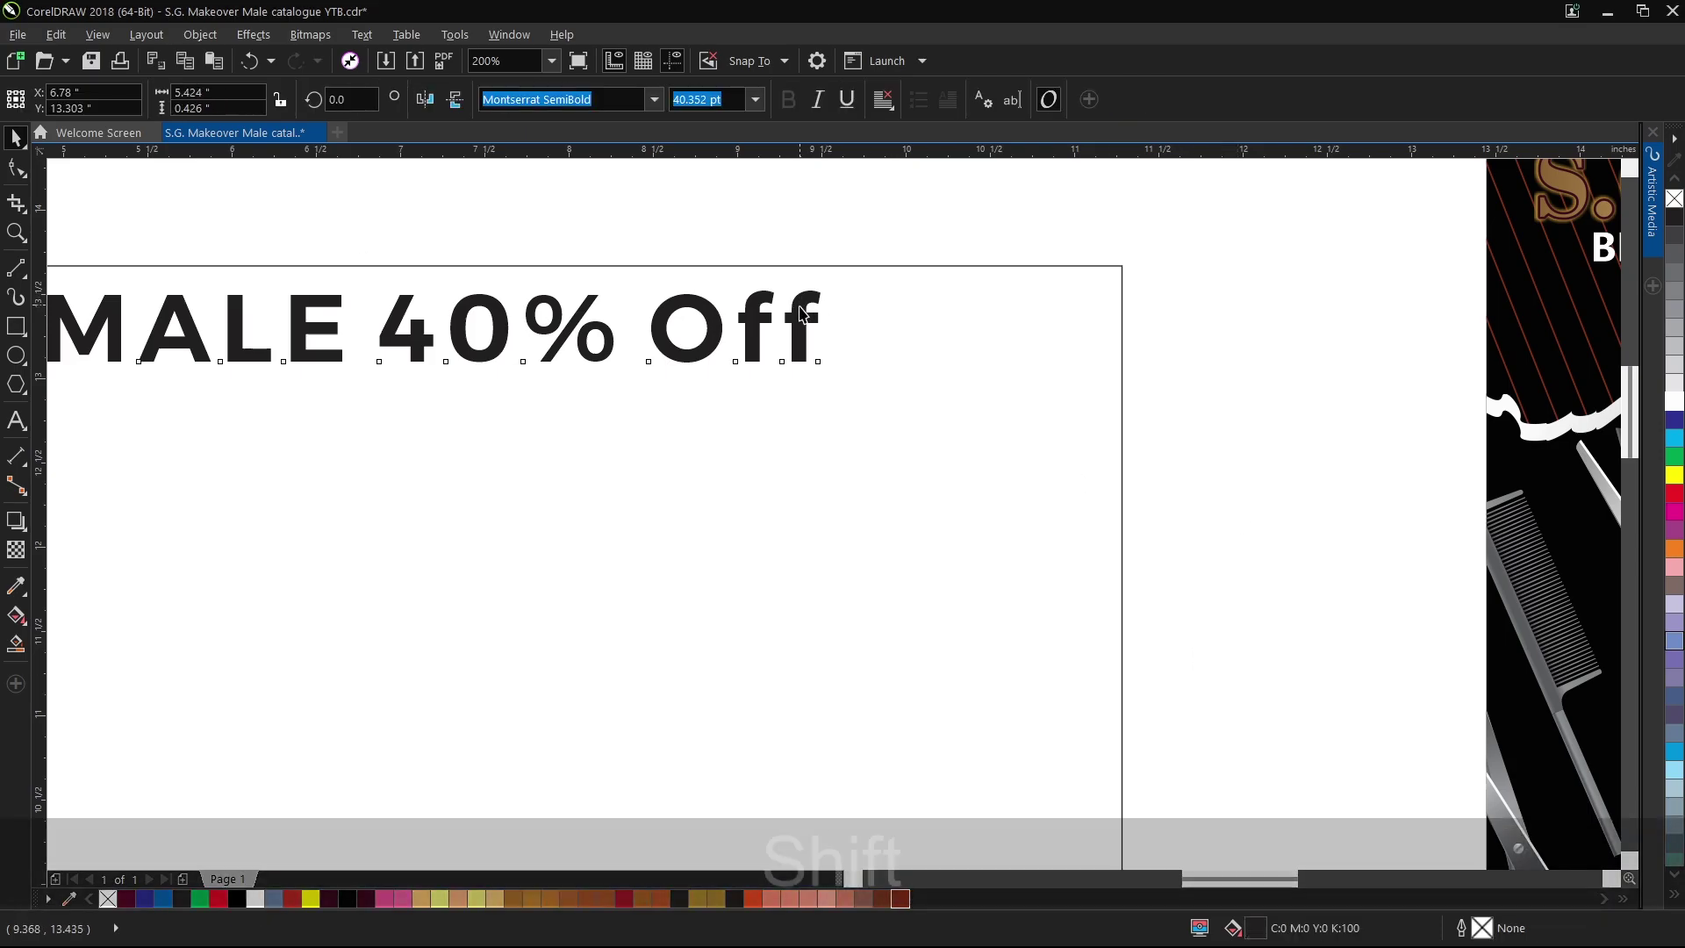
pyautogui.click(817, 99)
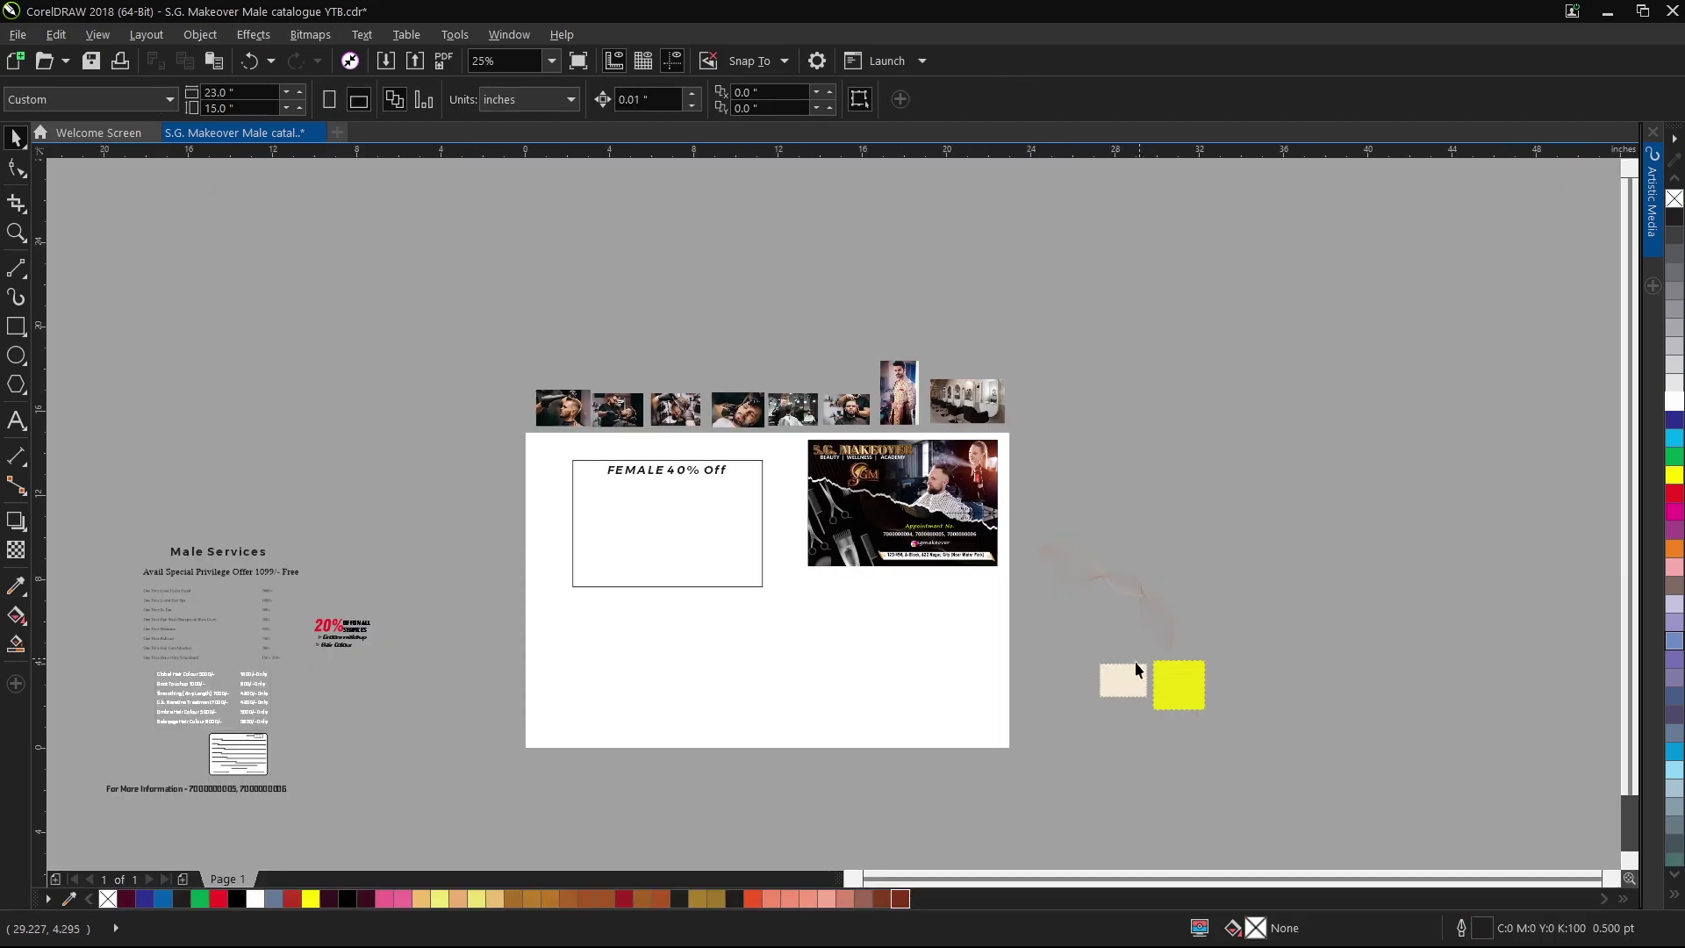
# Place the beige wavy-edged frame below the heading at the page's left side and put a copy beside it.
pyautogui.moveTo(1135, 670); pyautogui.dragTo(502, 481)
pyautogui.scroll(3, 621, 503)
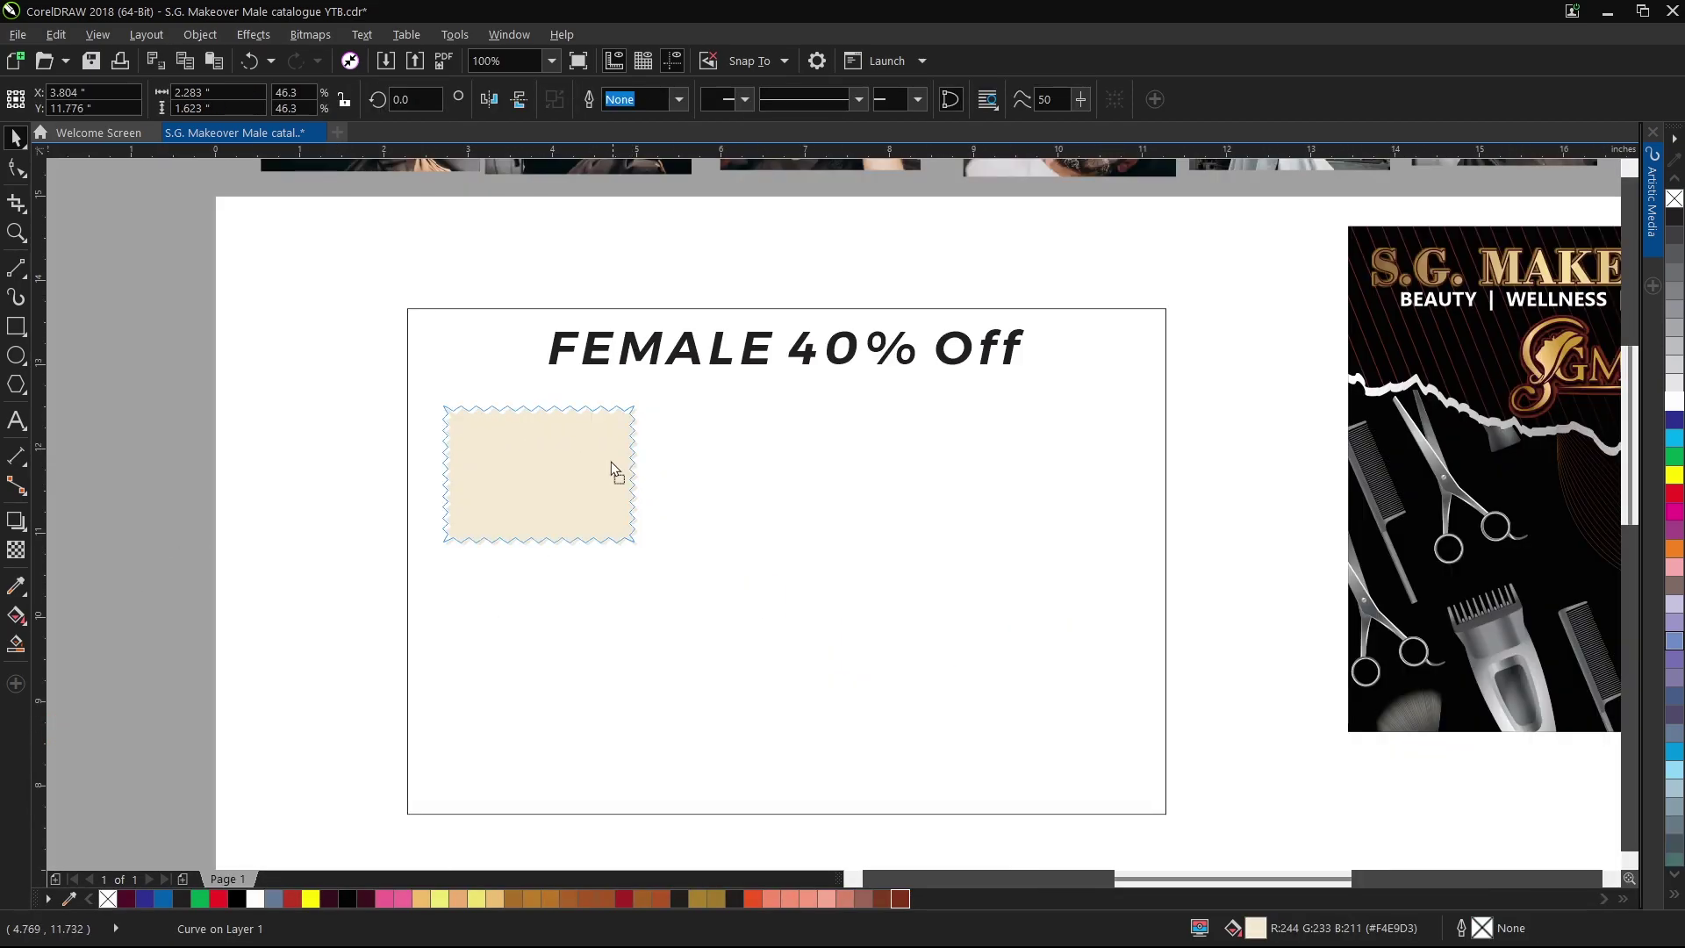
pyautogui.moveTo(605, 452); pyautogui.dragTo(777, 455)
# Place the yellow wavy-edged shape beside the two beige frames, align their top edges, and widen it to about 2.8 inches.
pyautogui.scroll(-2, 965, 588)
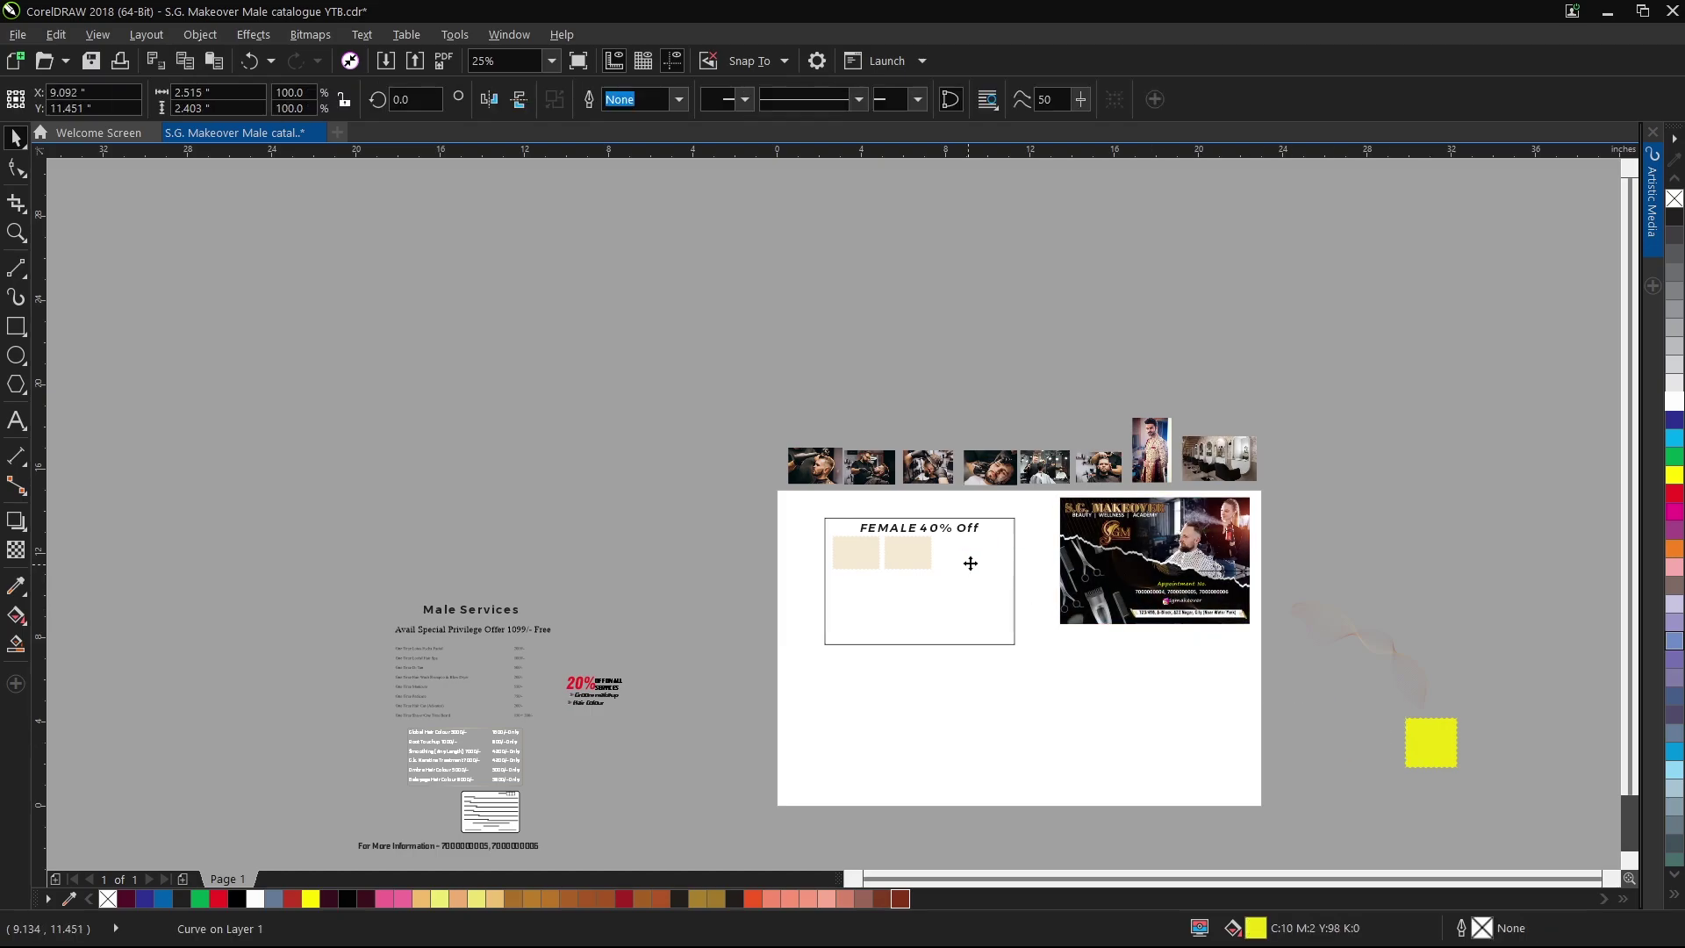
pyautogui.scroll(3, 969, 563)
pyautogui.click(933, 556)
pyautogui.keyDown('shift'); pyautogui.click(760, 518); pyautogui.keyUp('shift')
pyautogui.hotkey('shift', 't')
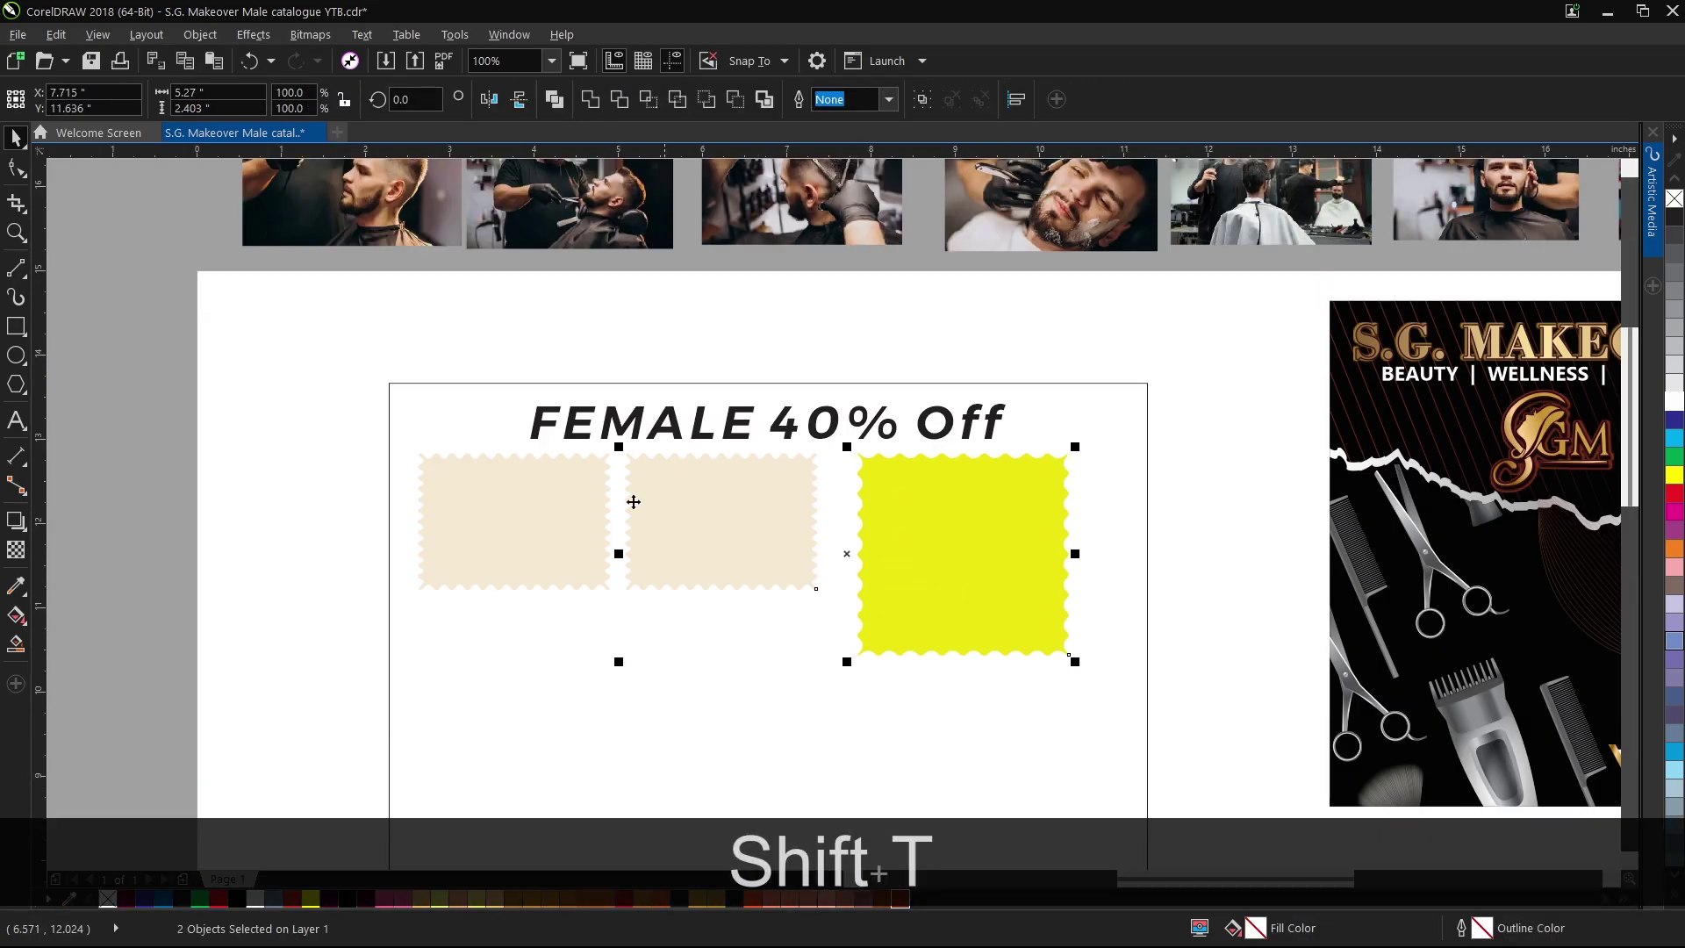
pyautogui.hotkey('ctrl', 'z')
pyautogui.click(972, 488)
pyautogui.click(719, 491)
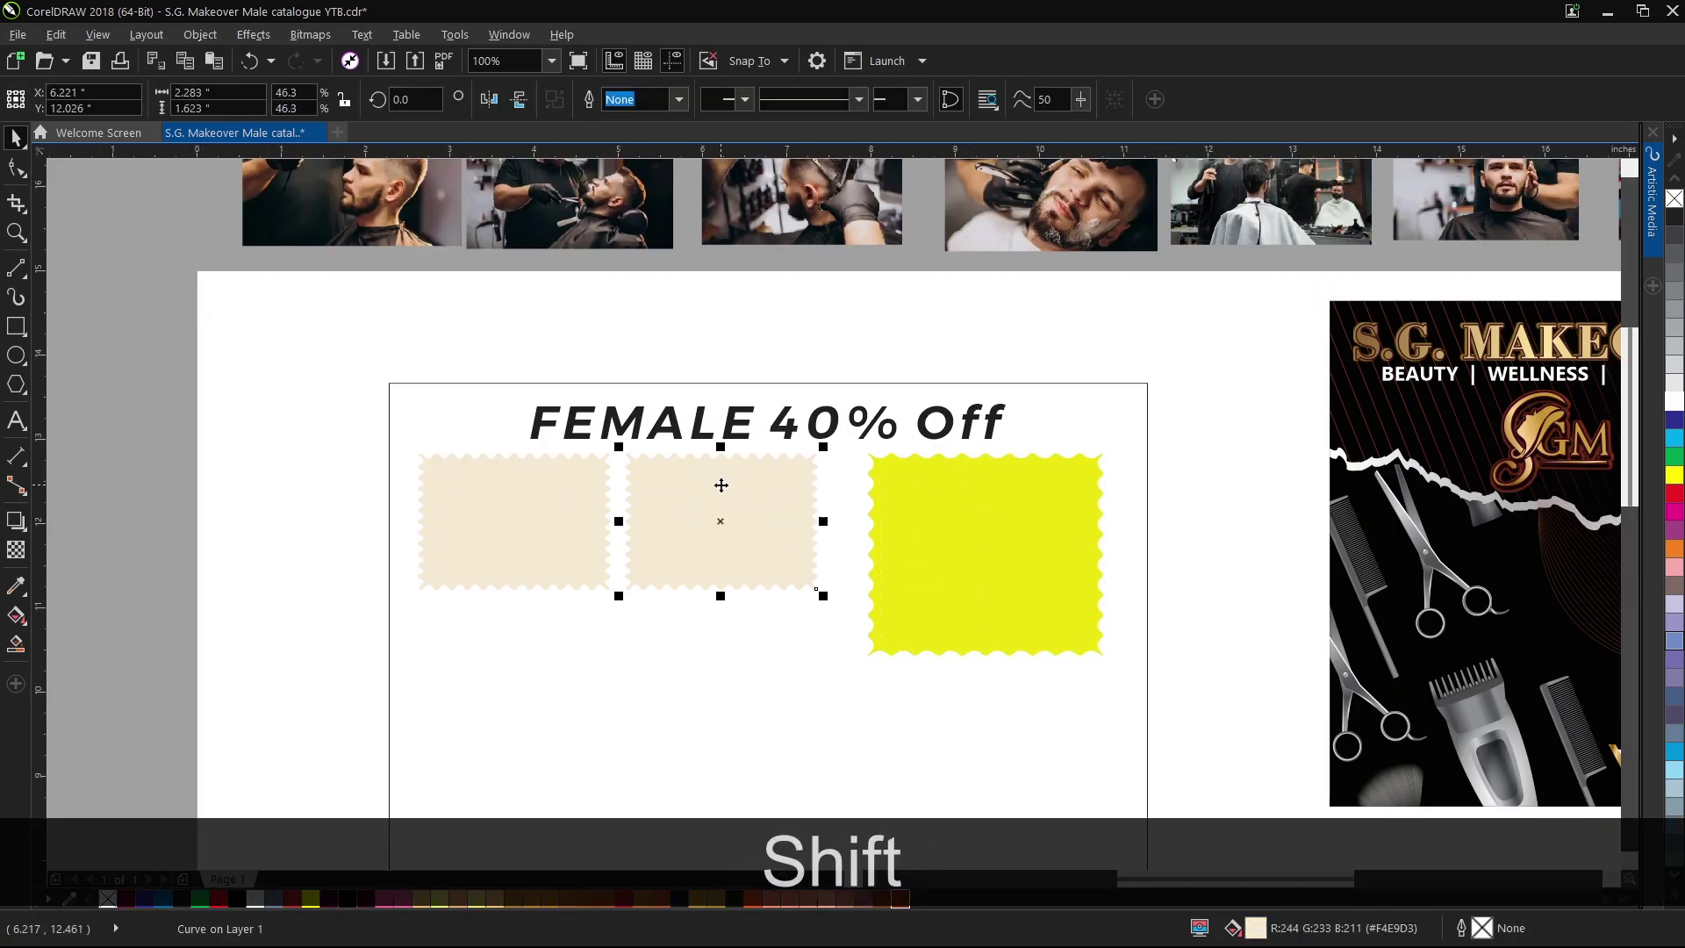
pyautogui.moveTo(1026, 534); pyautogui.dragTo(1035, 535)
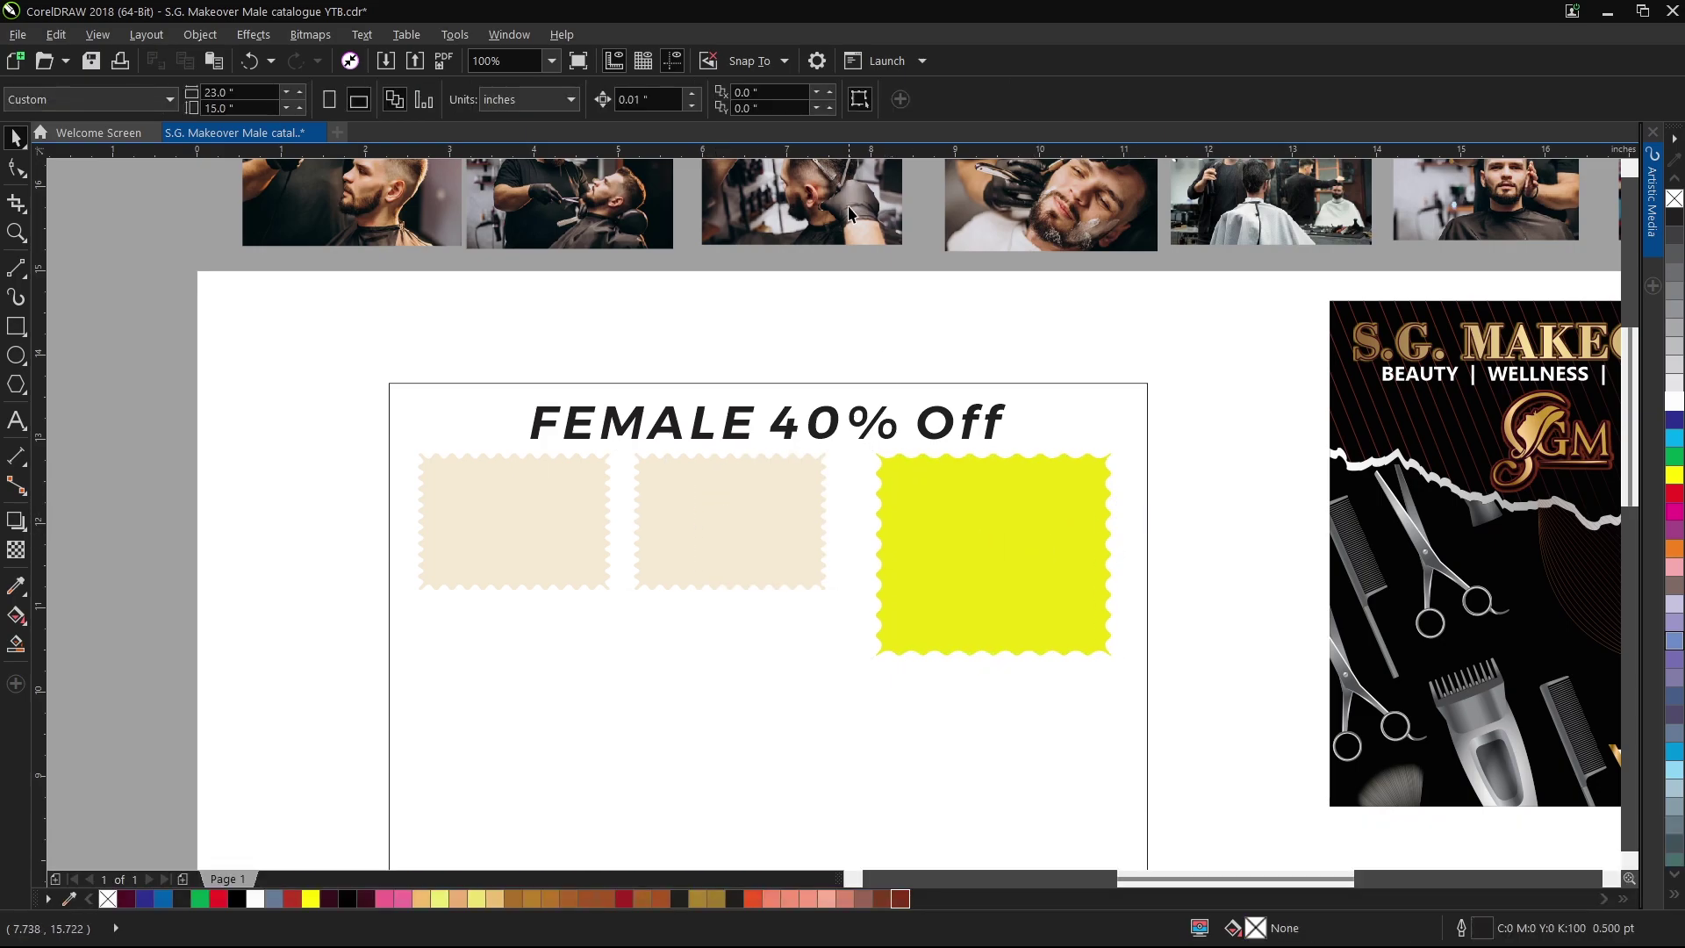
# PowerClip the close-up beard-shaving photo inside the first beige frame.
pyautogui.hotkey('ctrl', 'z')
pyautogui.hotkey('ctrl', 'z')
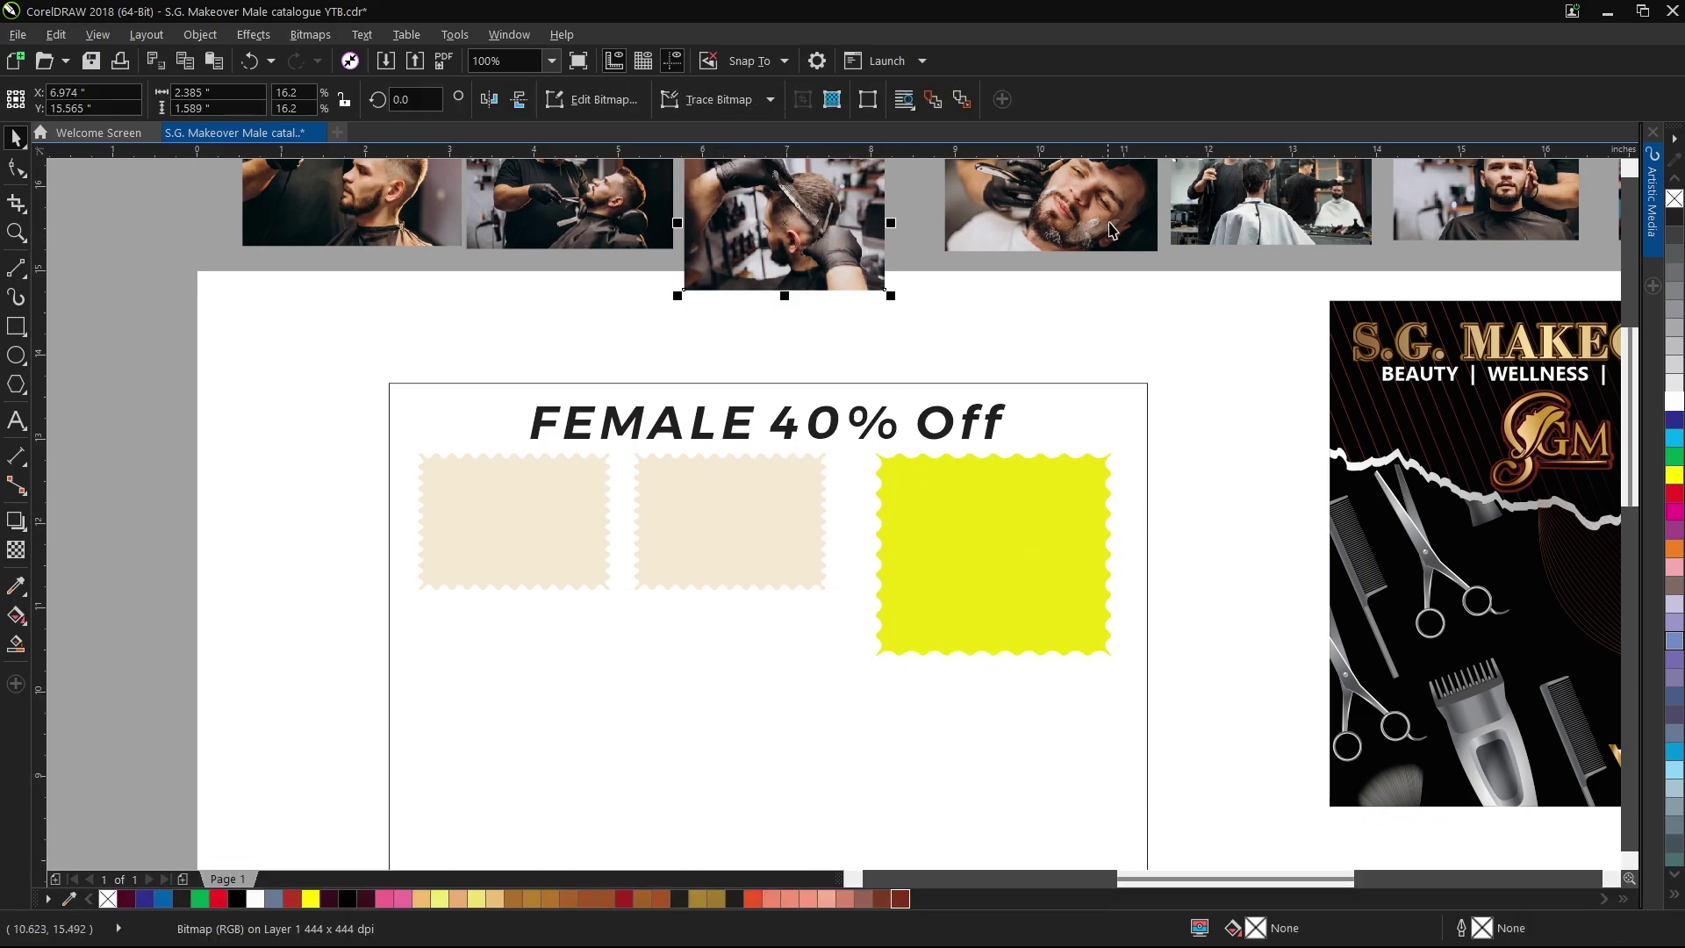
pyautogui.rightClick(1026, 275)
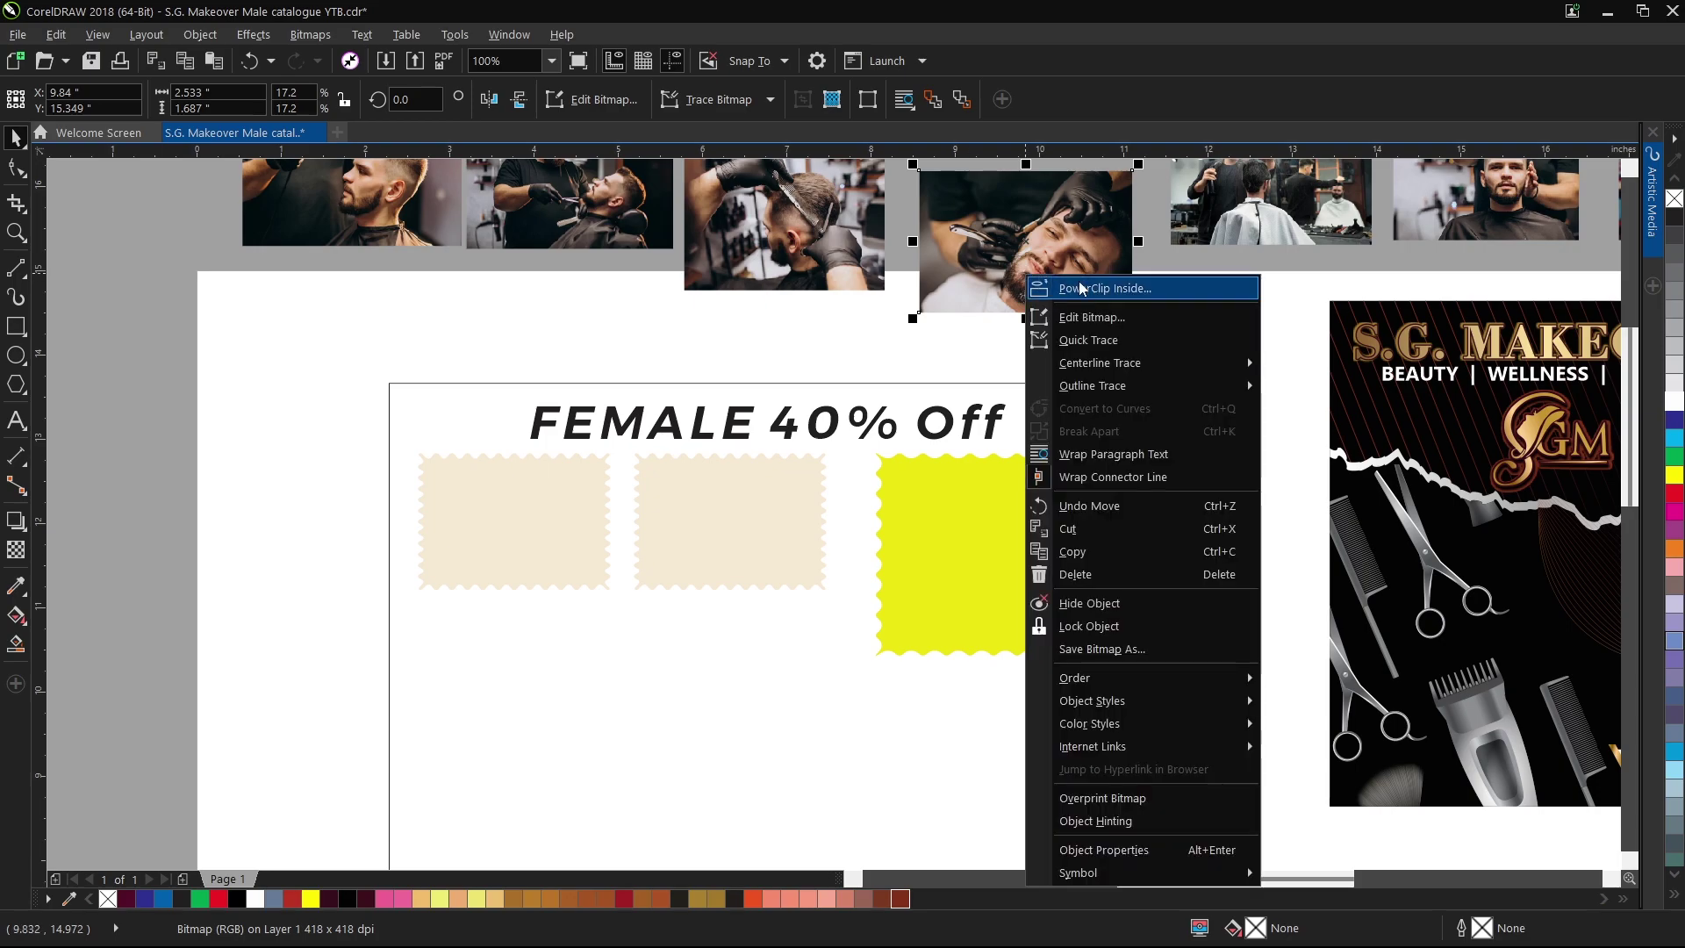
pyautogui.click(1097, 289)
pyautogui.click(548, 488)
# PowerClip the photo of the barber trimming a seated client inside the second beige frame.
pyautogui.scroll(-3, 827, 393)
pyautogui.scroll(3, 956, 307)
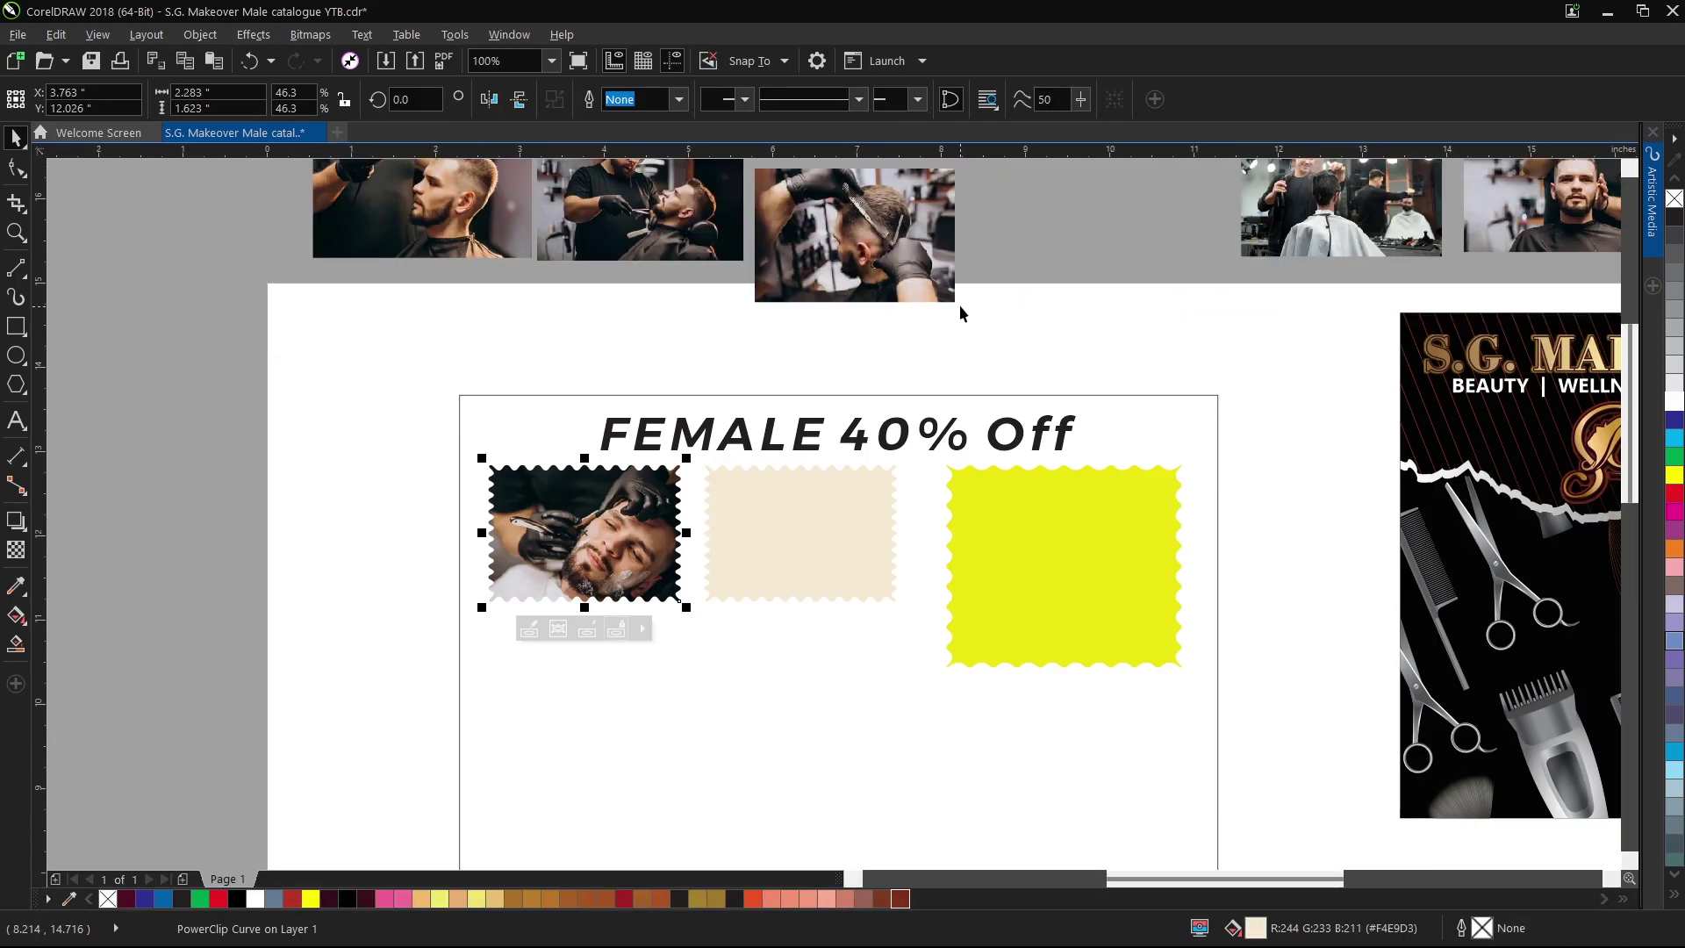
pyautogui.click(707, 241)
pyautogui.rightClick(723, 245)
pyautogui.click(794, 260)
pyautogui.click(797, 527)
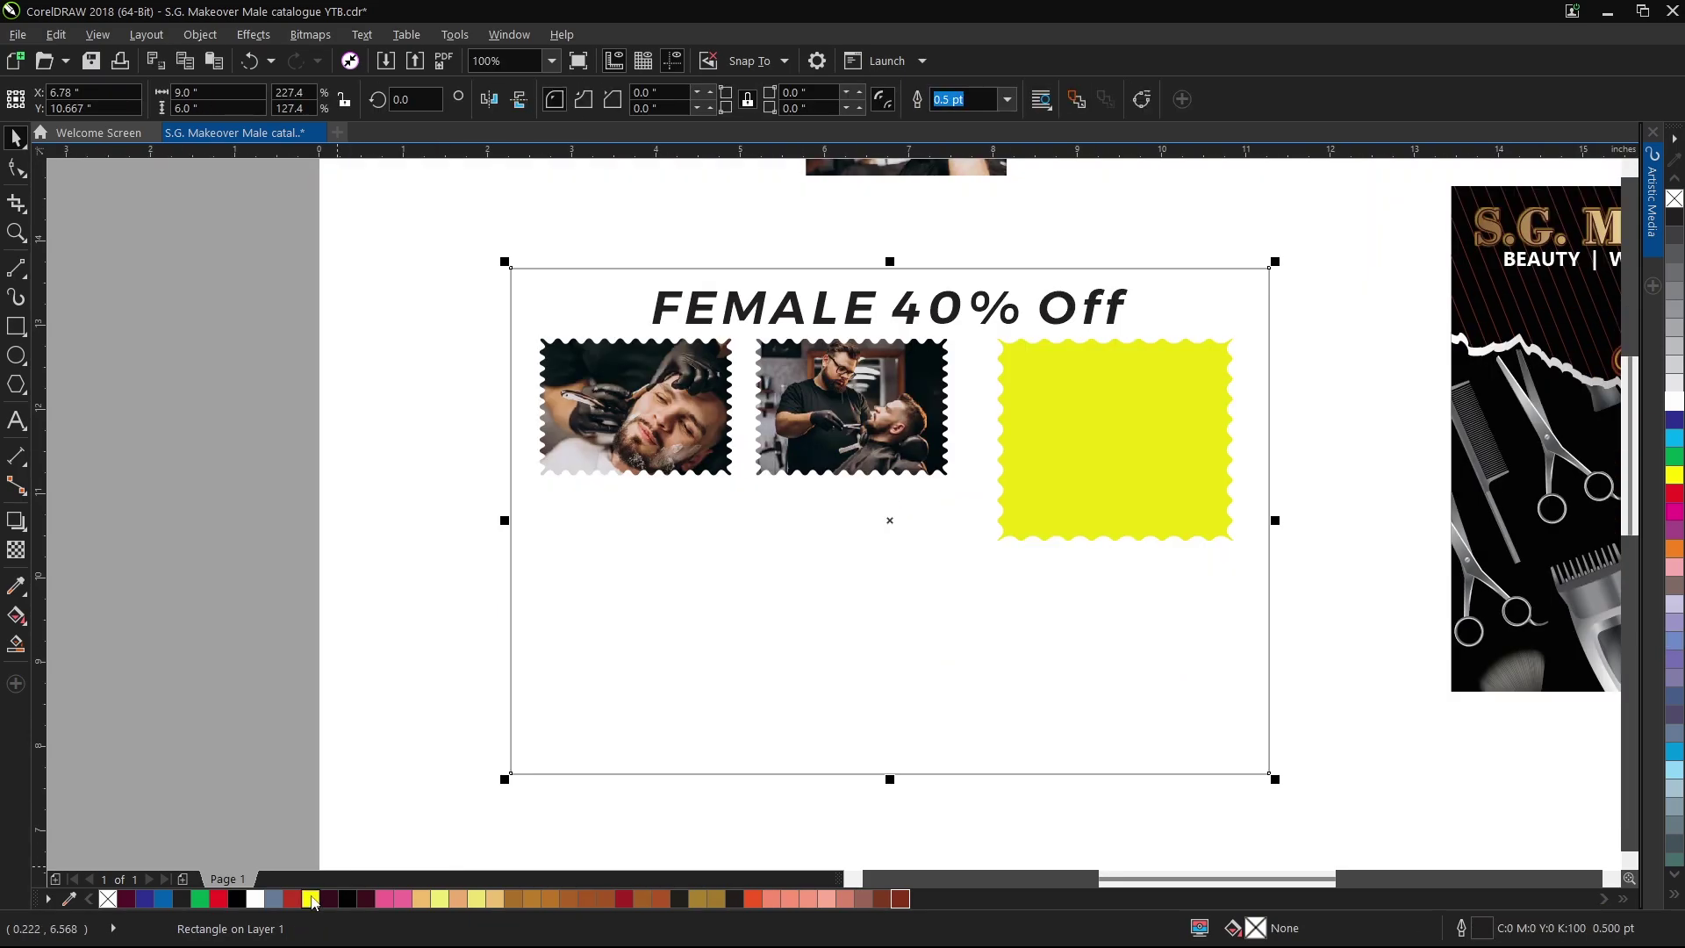
# Fill the page rectangle with rich black (C74 M69 Y65 K90) and remove its outline.
pyautogui.click(348, 901)
pyautogui.rightClick(1678, 202)
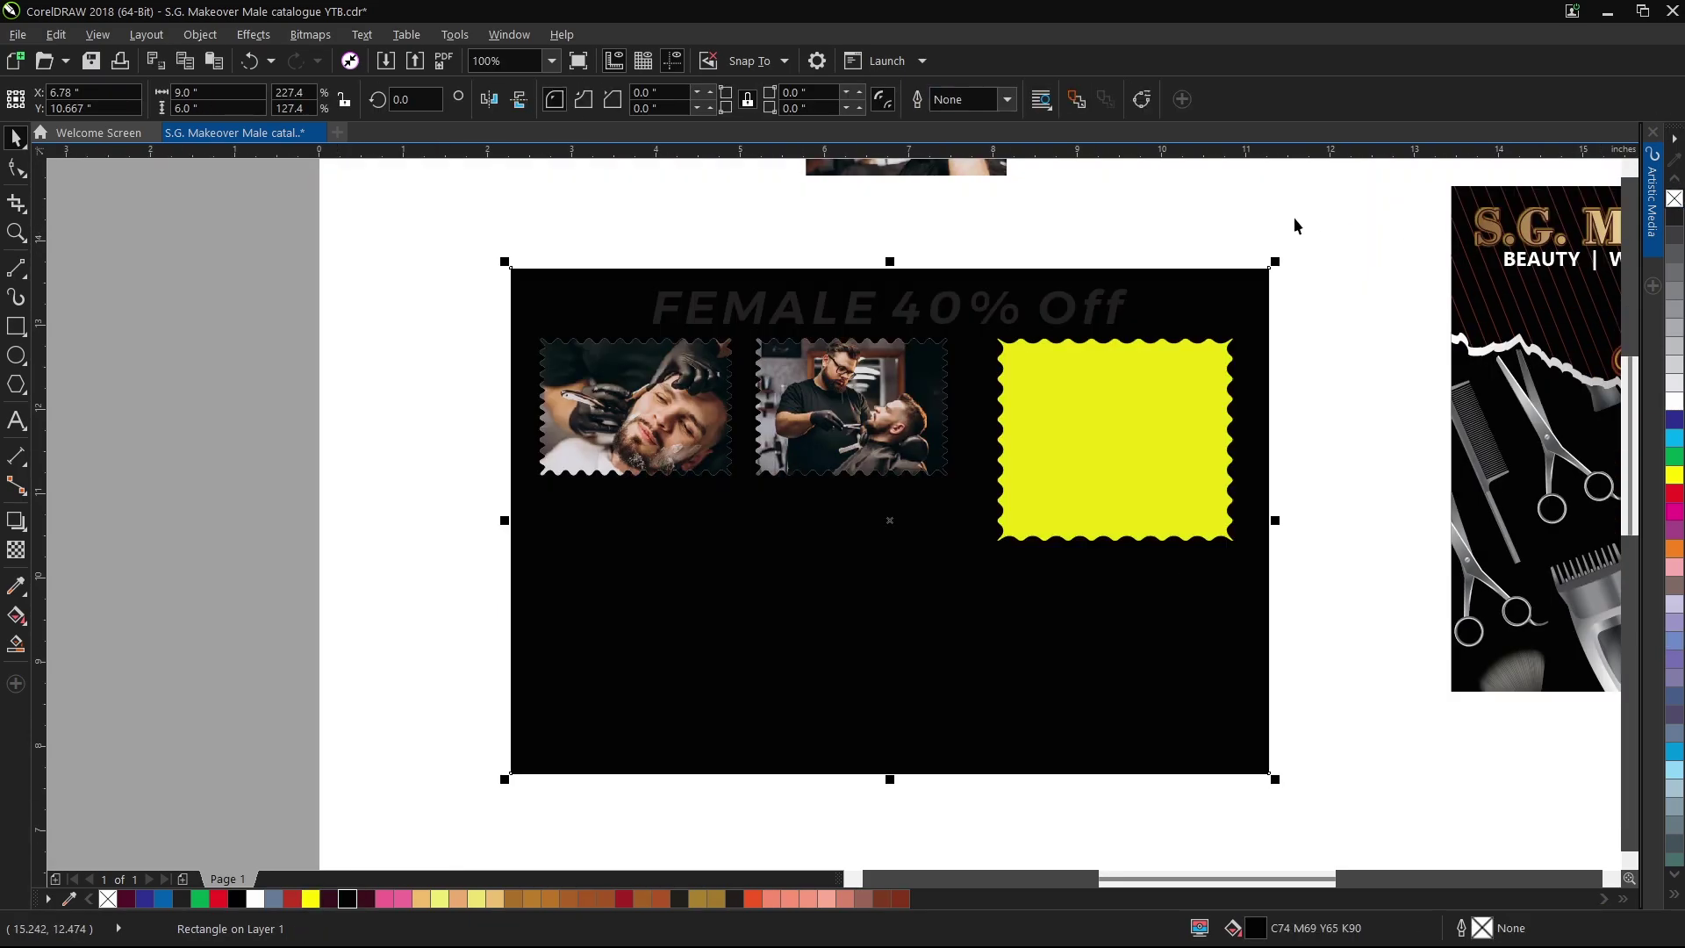
pyautogui.click(1309, 227)
# Move the hair colour price list onto the black page below the photos and scale it to about 5.3 inches wide.
pyautogui.scroll(-1, 466, 287)
pyautogui.scroll(-1, 114, 547)
pyautogui.scroll(1, 368, 557)
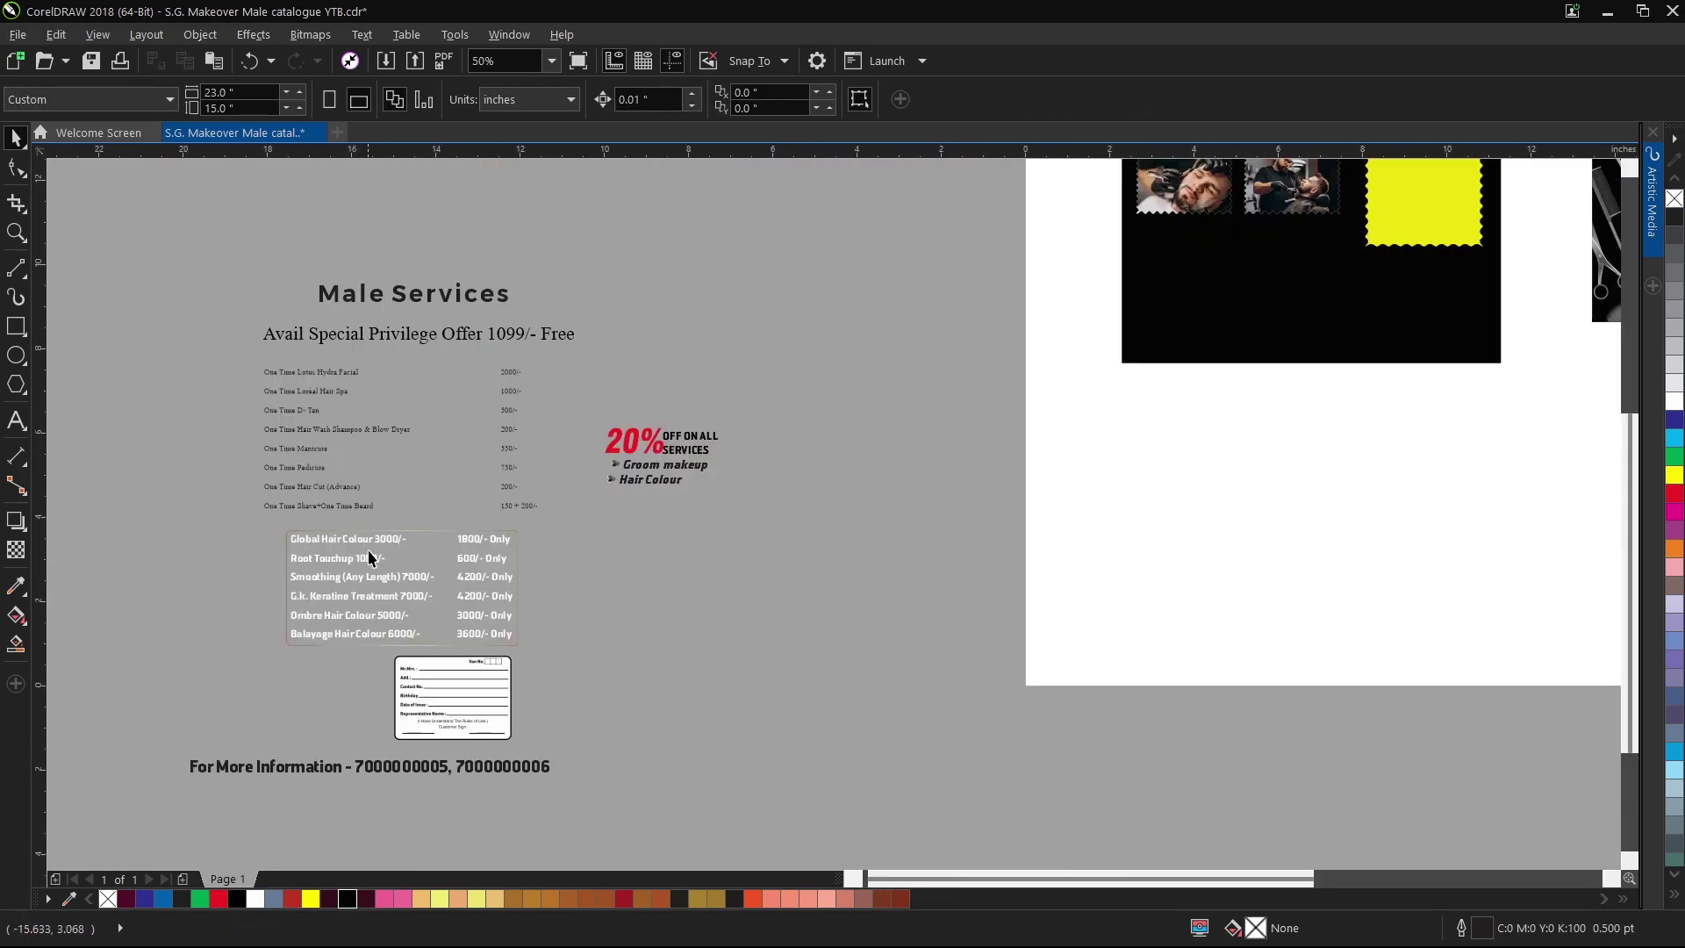
pyautogui.click(465, 547)
pyautogui.scroll(-1, 465, 547)
pyautogui.moveTo(465, 547); pyautogui.dragTo(892, 397)
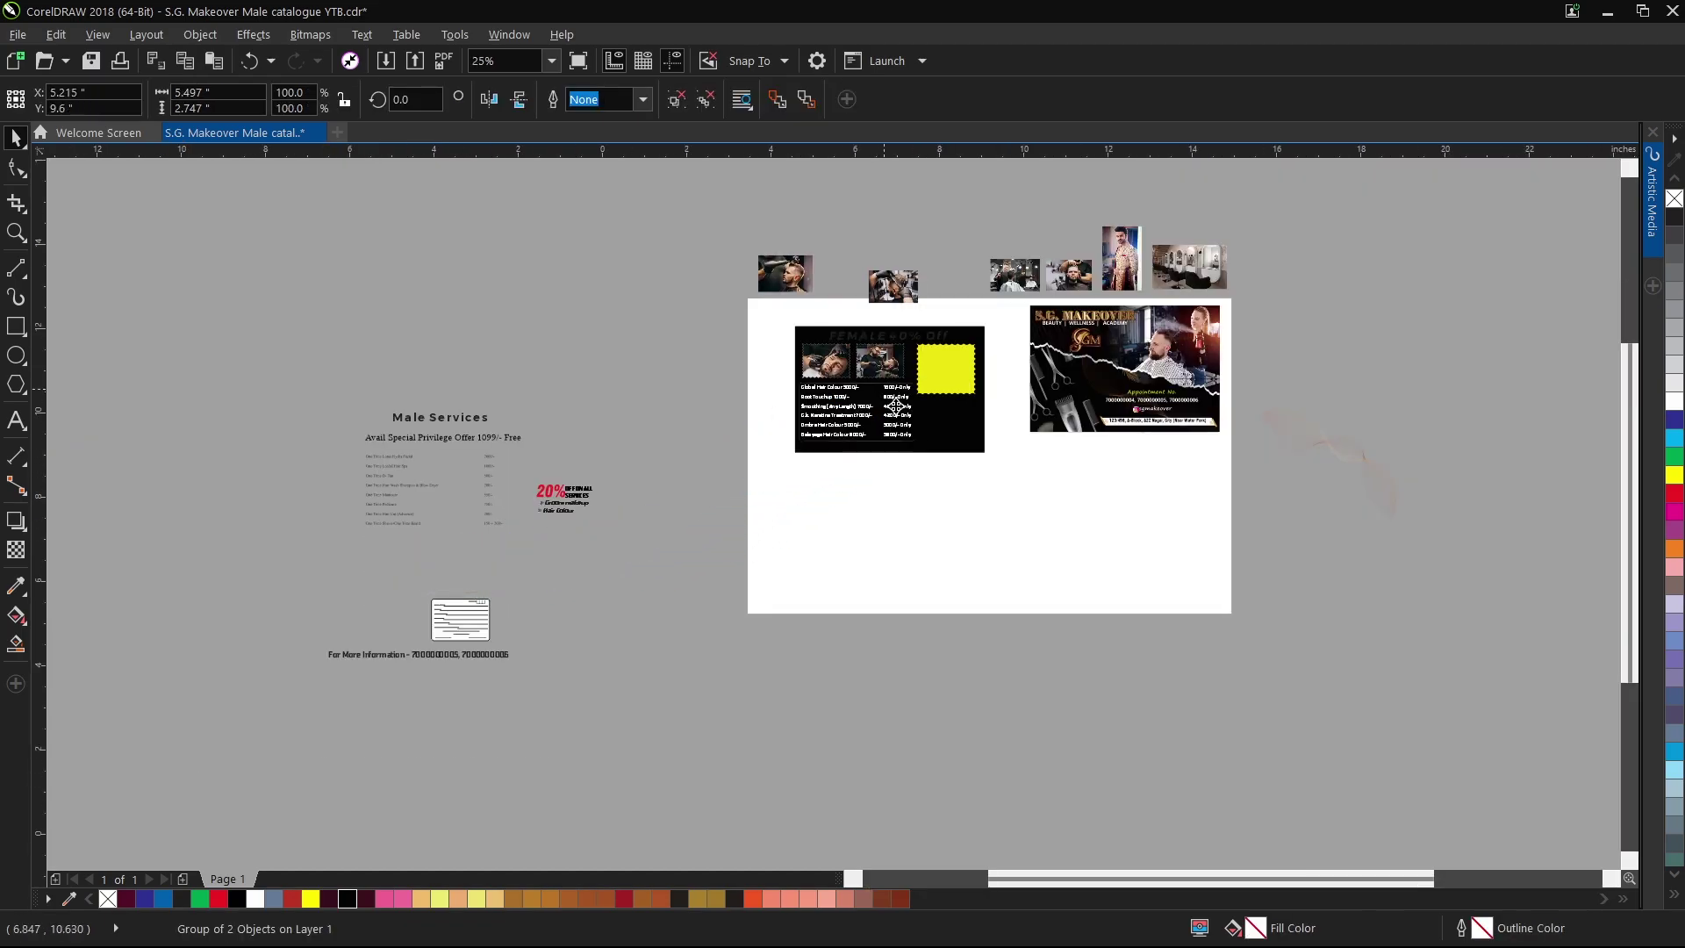
pyautogui.scroll(2, 891, 397)
pyautogui.moveTo(984, 328); pyautogui.dragTo(968, 348)
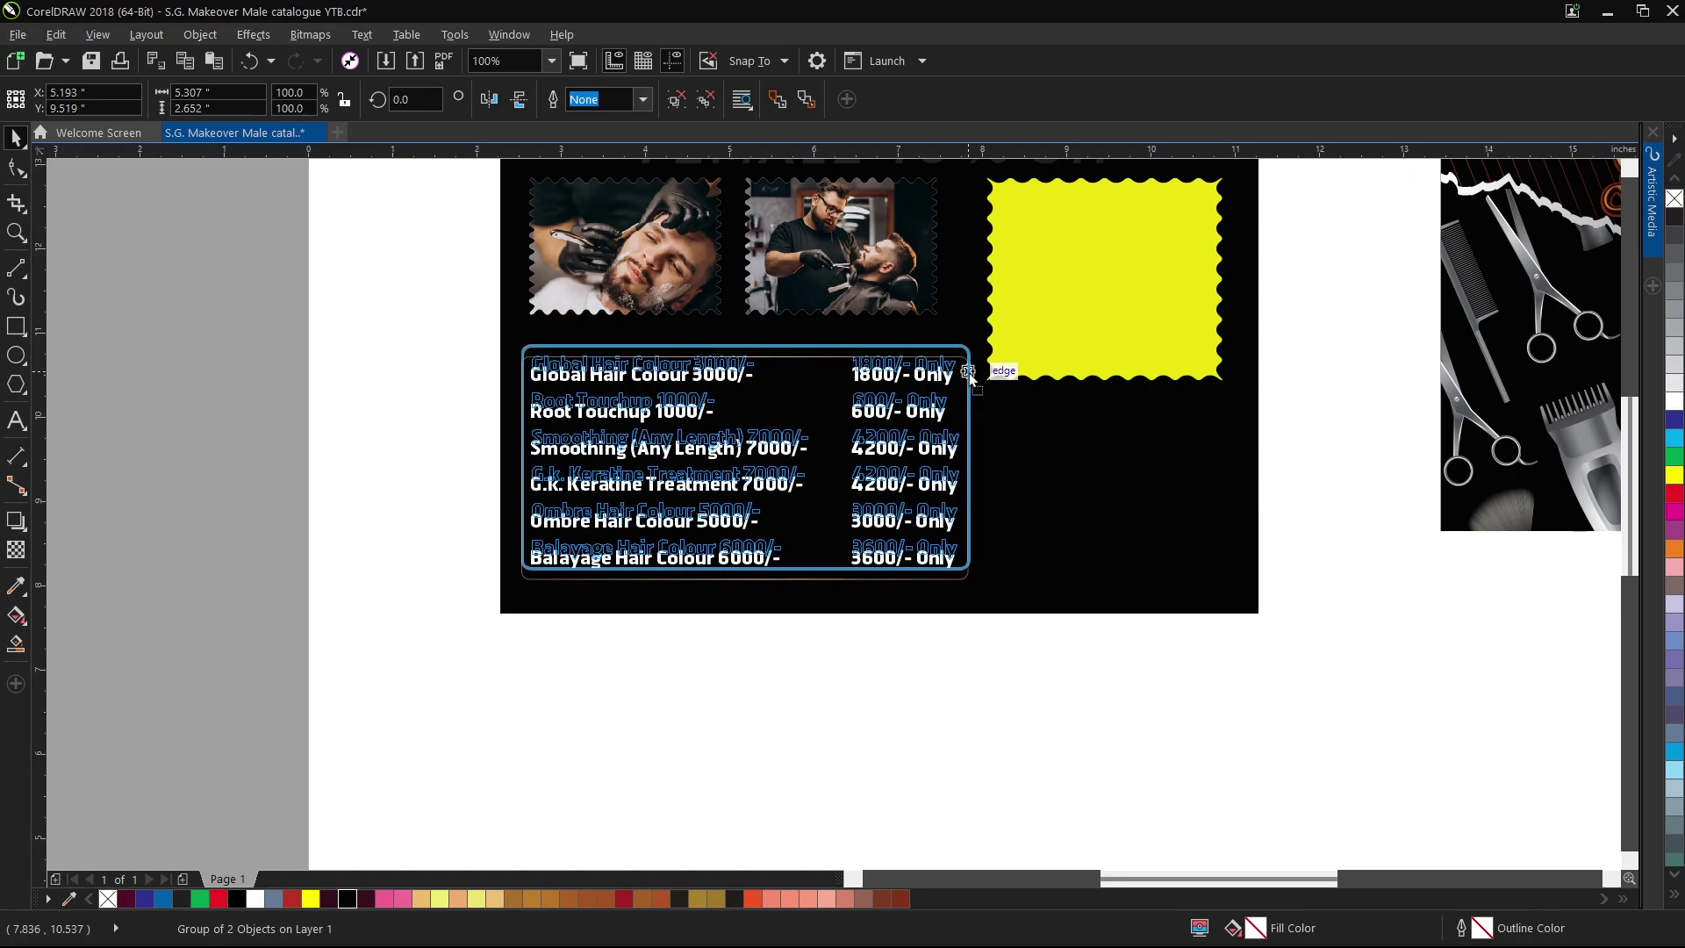
# Align the price list's left edge with the first photo and lower the list slightly on the page.
pyautogui.keyDown('shift'); pyautogui.click(647, 288); pyautogui.keyUp('shift')
pyautogui.press('l')
pyautogui.click(453, 399)
pyautogui.moveTo(676, 437); pyautogui.dragTo(676, 456)
pyautogui.scroll(1, 676, 456)
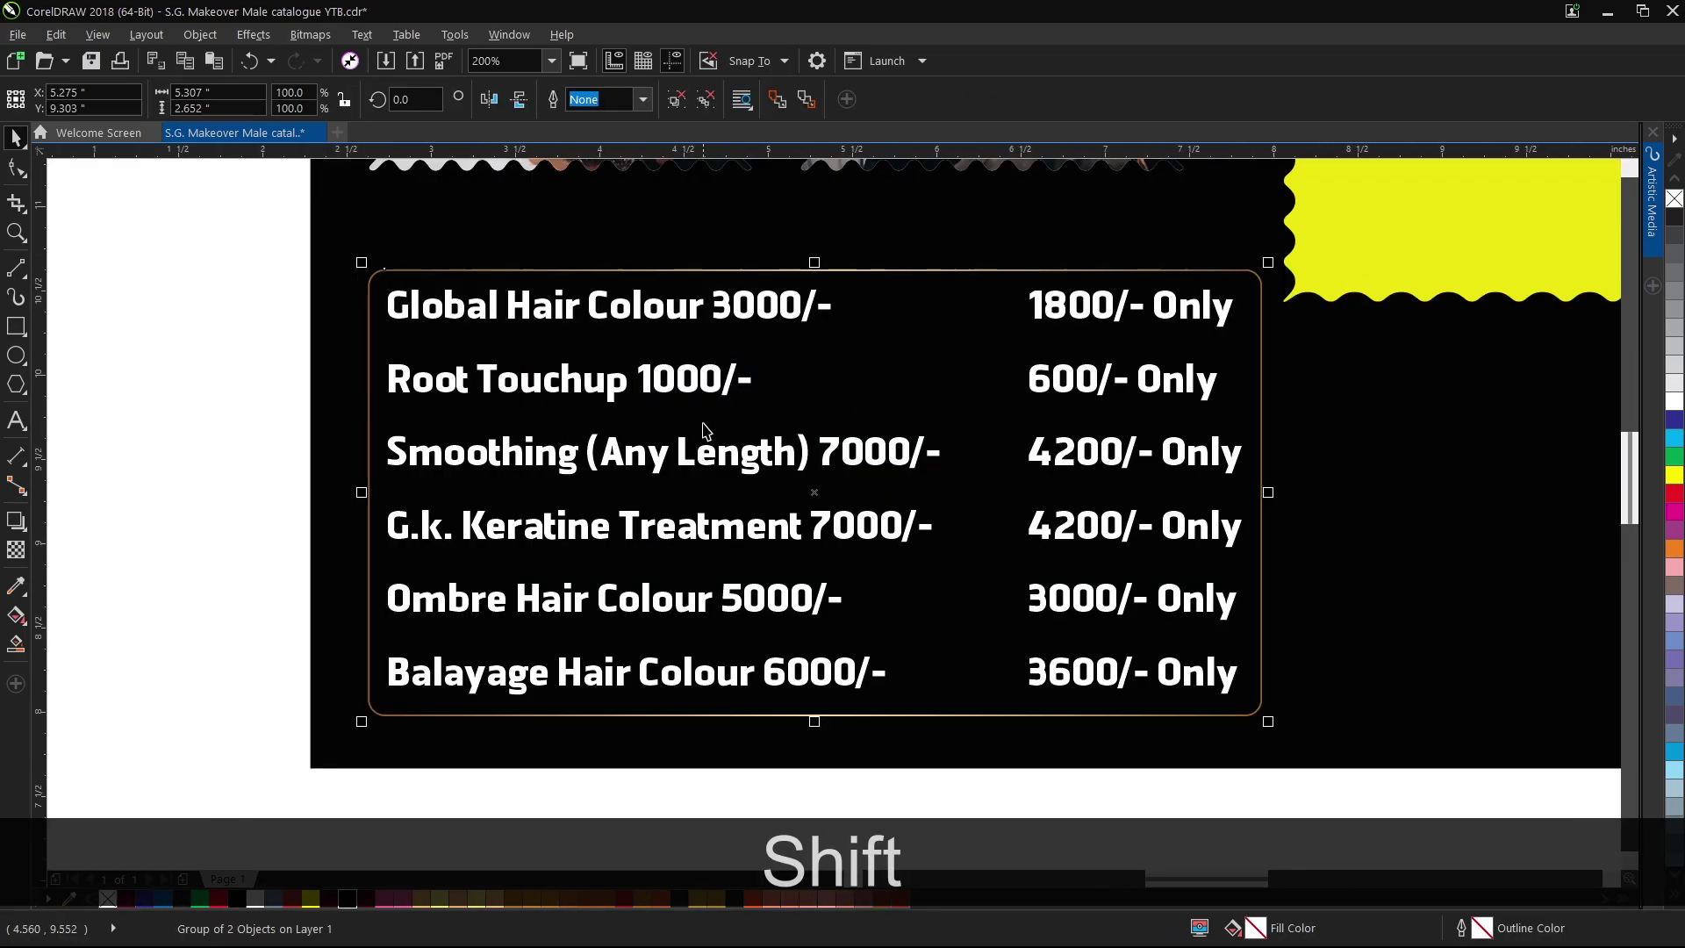
# Place the customer form under the yellow shape, aligned with its right edge and with the price list's bottom edge.
pyautogui.moveTo(410, 702); pyautogui.dragTo(1424, 421)
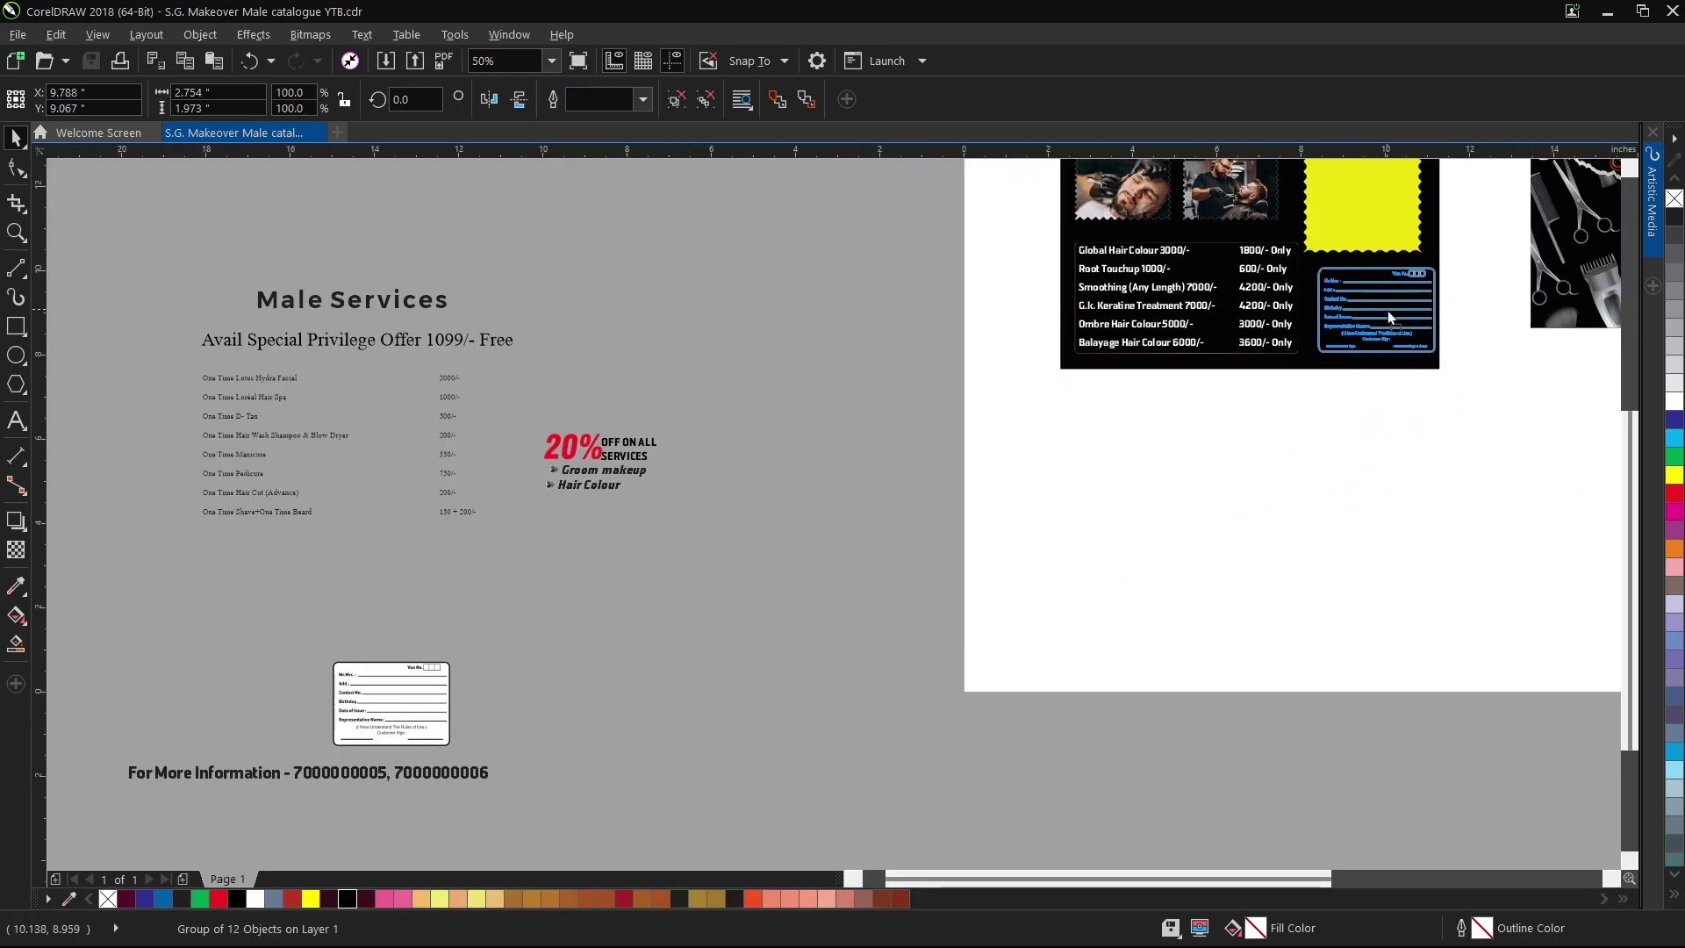
pyautogui.moveTo(1387, 310); pyautogui.dragTo(1388, 311)
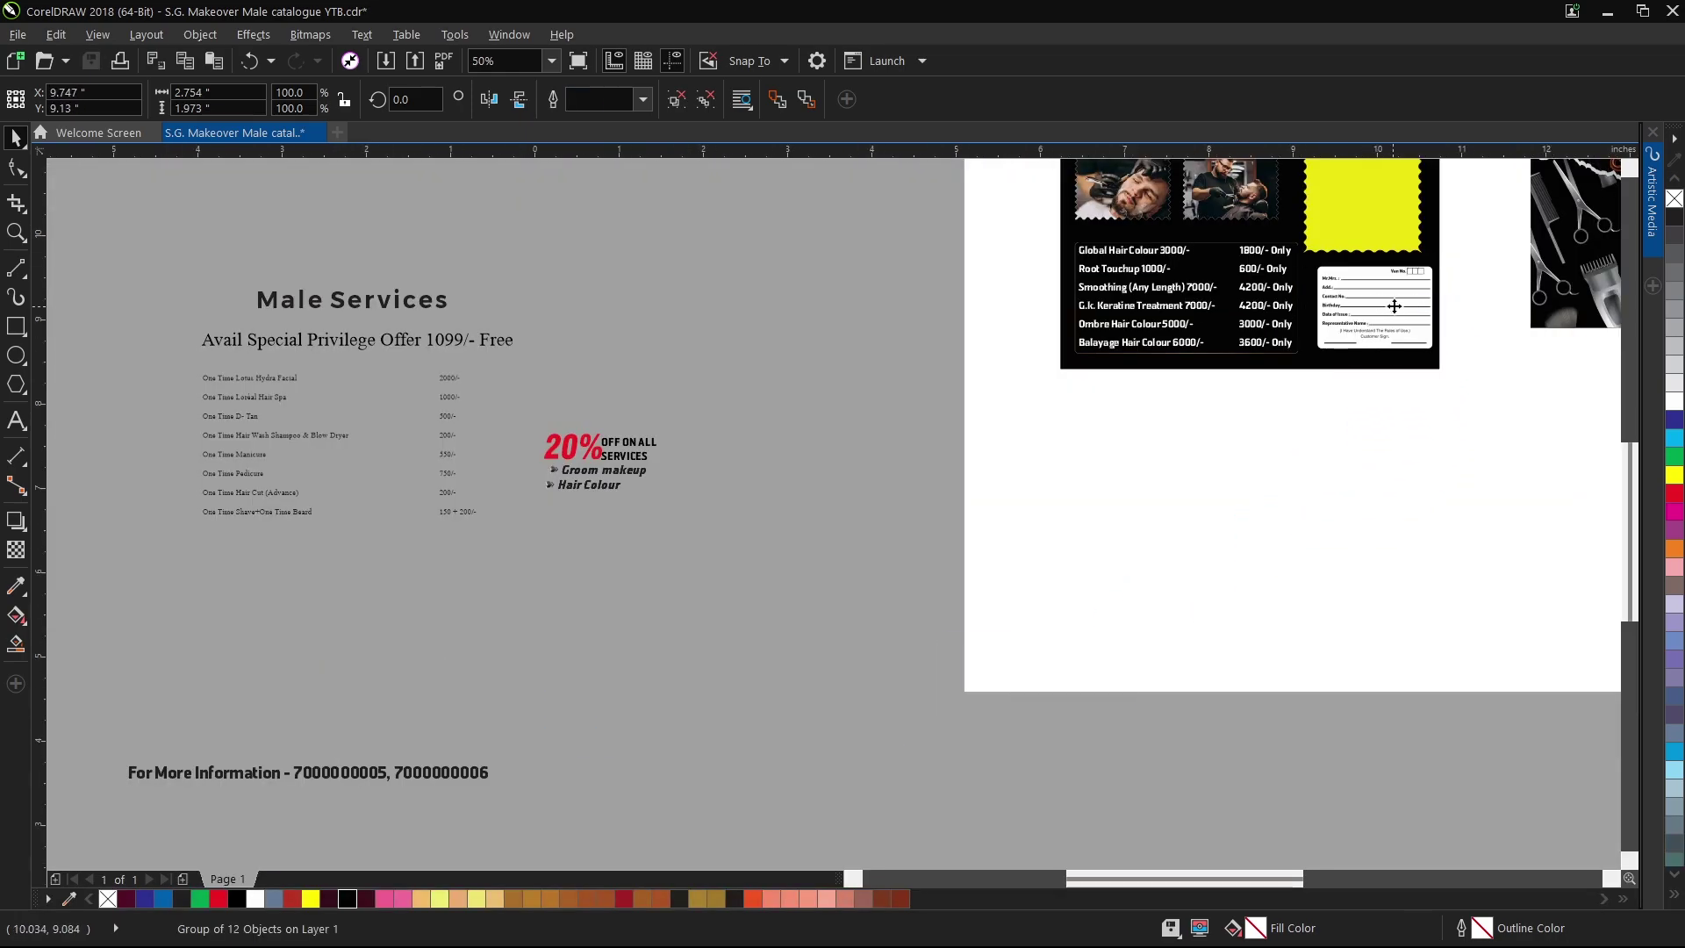
pyautogui.scroll(1, 1388, 311)
pyautogui.keyDown('shift'); pyautogui.click(1387, 182); pyautogui.keyUp('shift')
pyautogui.hotkey('shift', 'r')
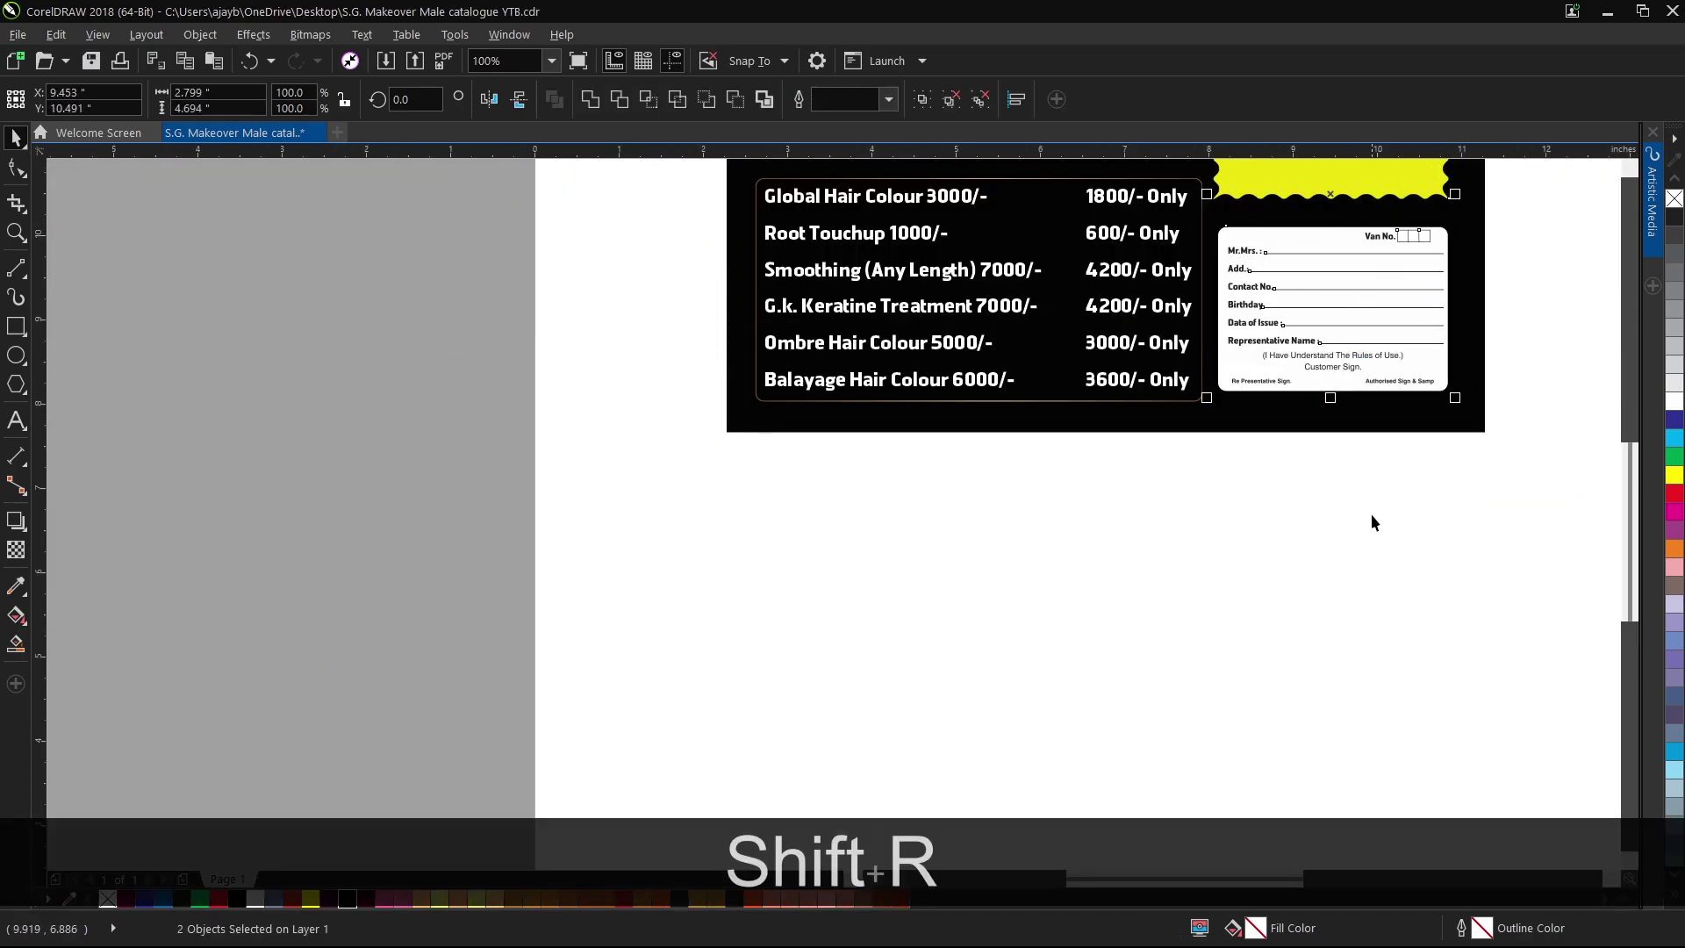
pyautogui.click(1189, 387)
pyautogui.hotkey('shift', 'b')
pyautogui.click(1312, 474)
# Give the FEMALE 40% Off heading a white outline and a rich black fill (C74 M69 Y65 K90).
pyautogui.scroll(-1, 1311, 474)
pyautogui.scroll(1, 1277, 244)
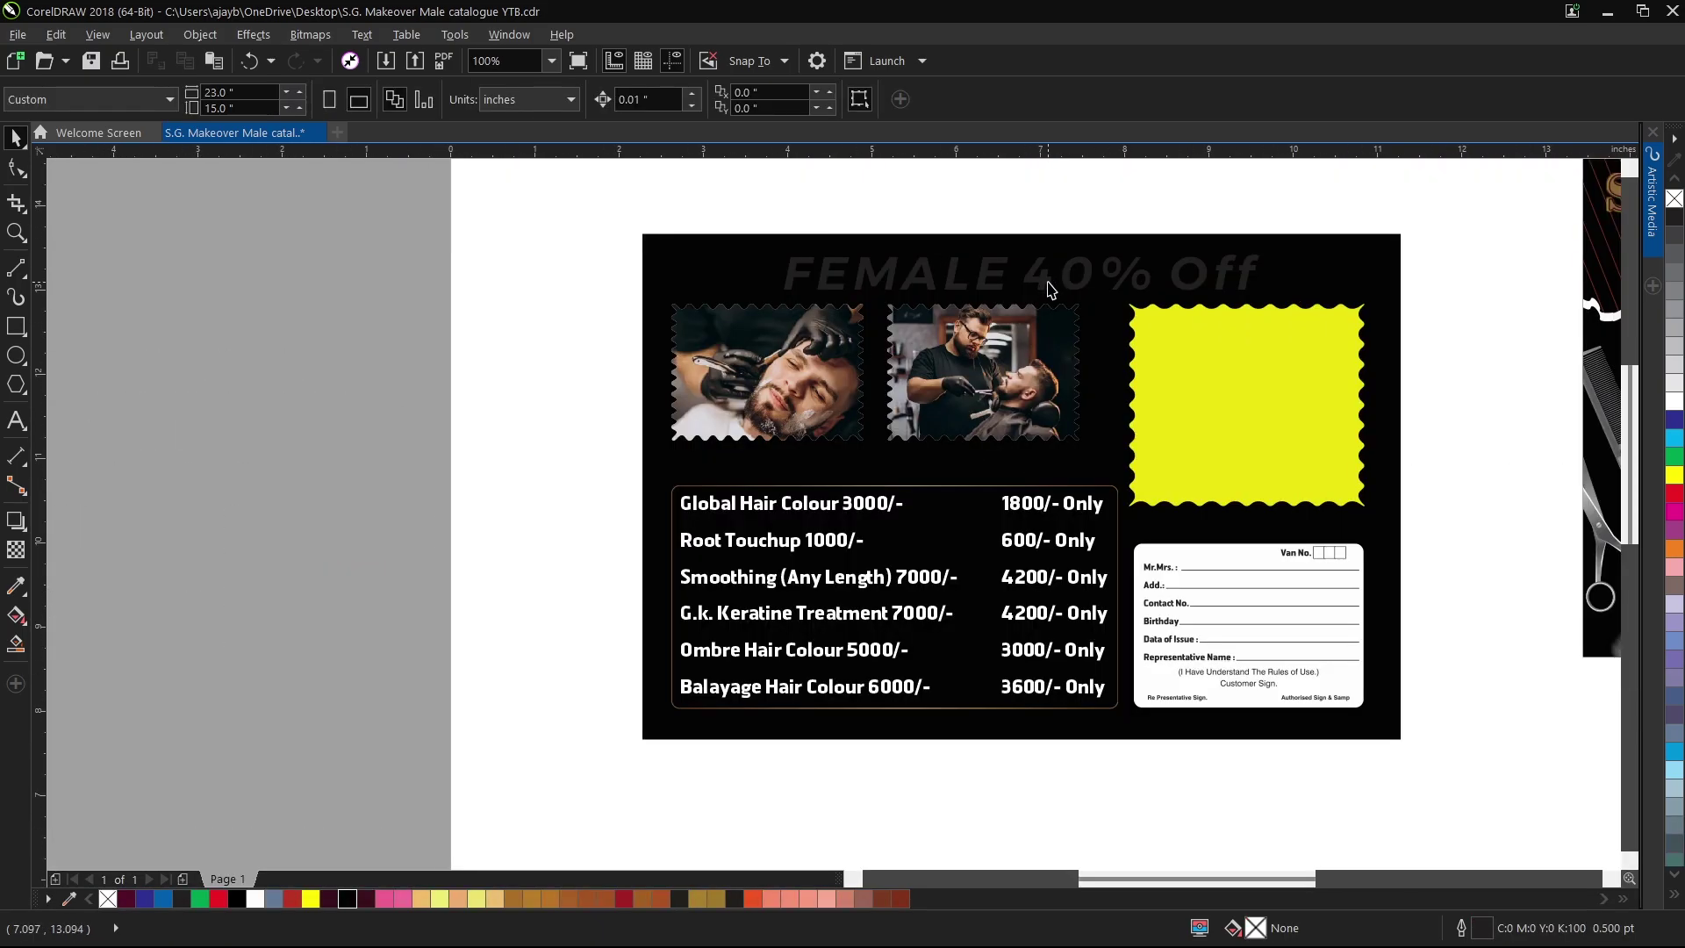
pyautogui.click(1050, 283)
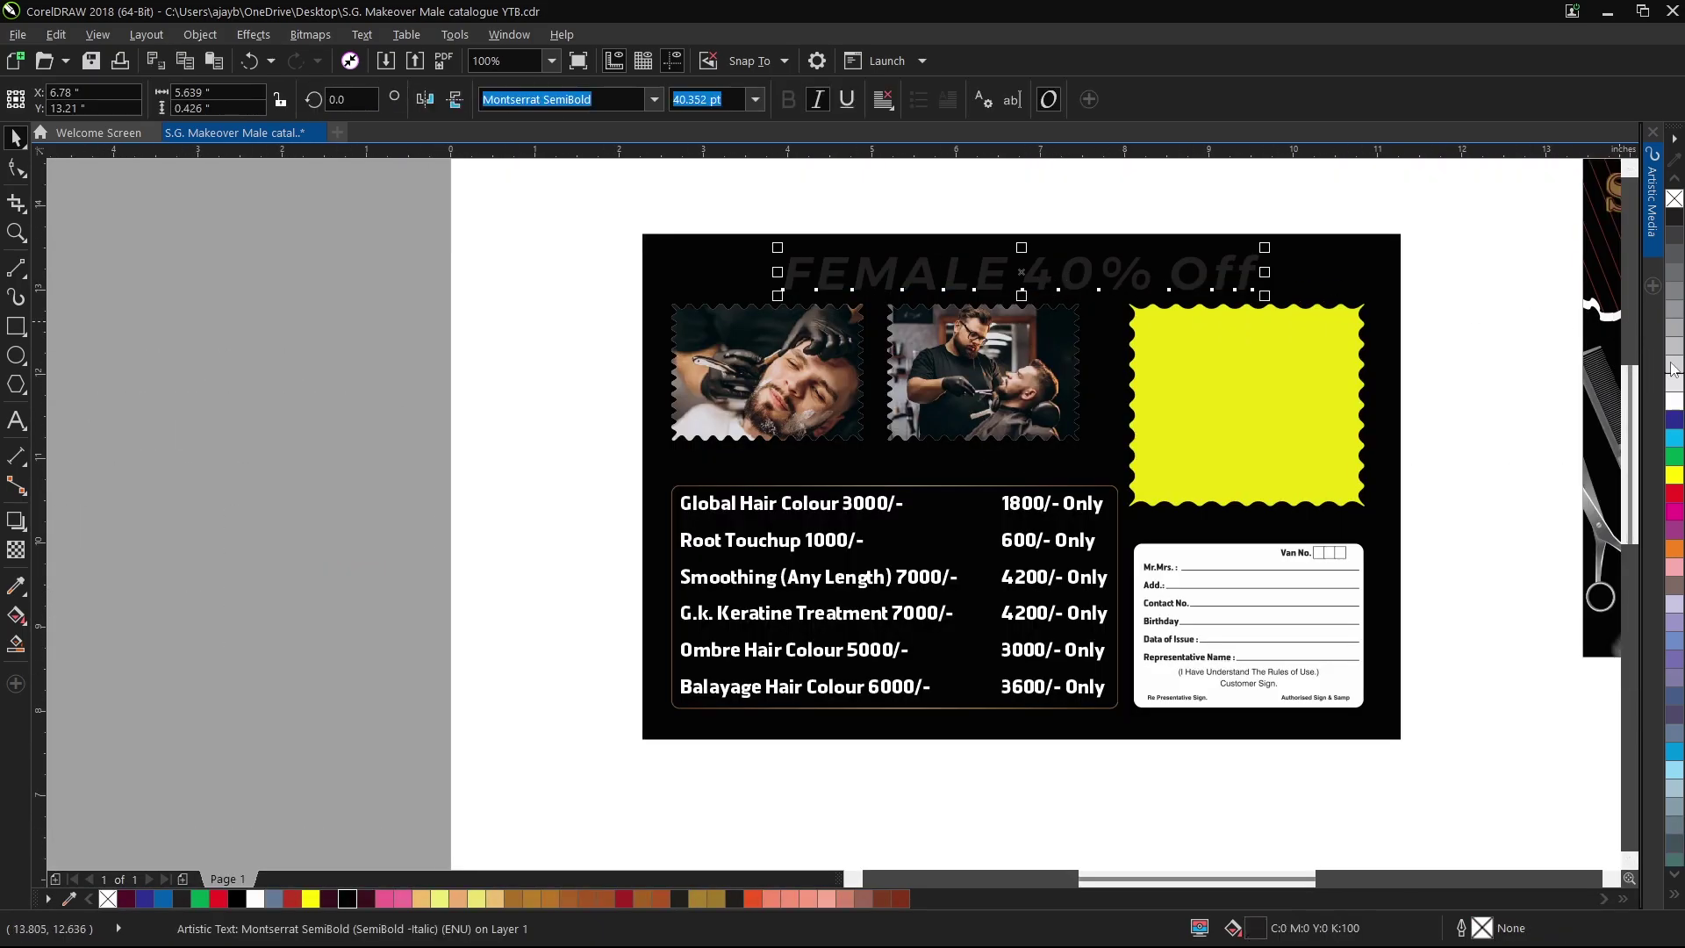
pyautogui.scroll(1, 1294, 292)
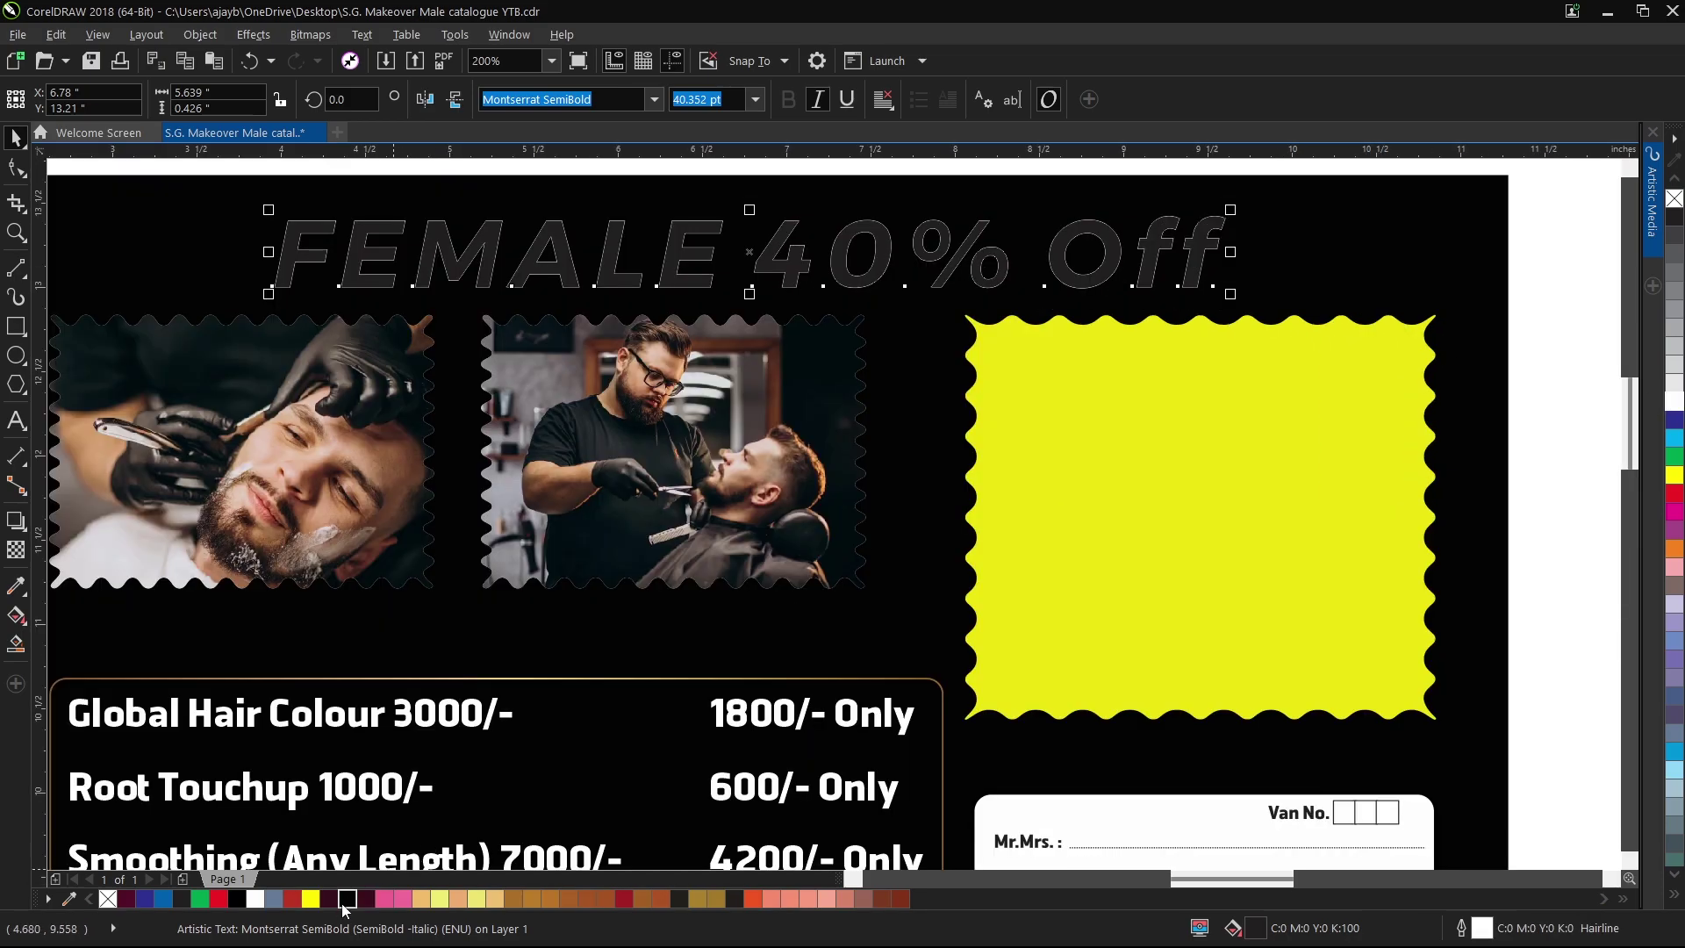
pyautogui.scroll(1, 1264, 541)
pyautogui.hotkey('ctrl', 'z')
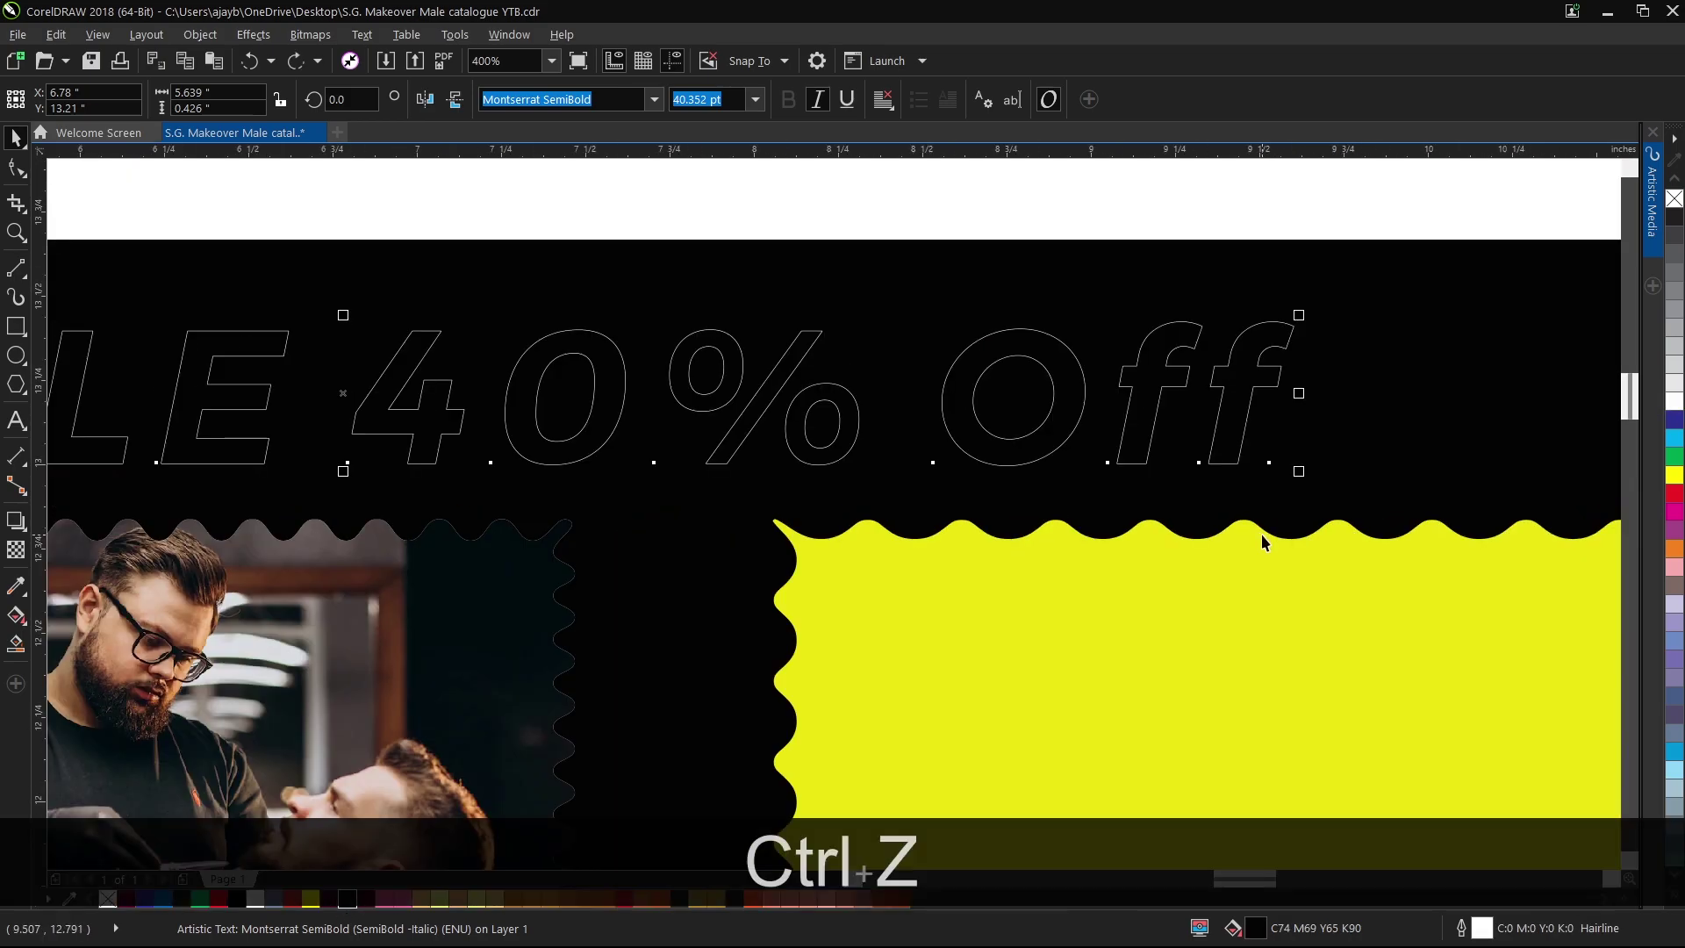
# Thicken the heading's white outline, trying 1.5 pt and 2 pt before choosing a wider setting.
pyautogui.doubleClick(1488, 932)
pyautogui.click(728, 355)
pyautogui.click(688, 455)
pyautogui.click(819, 658)
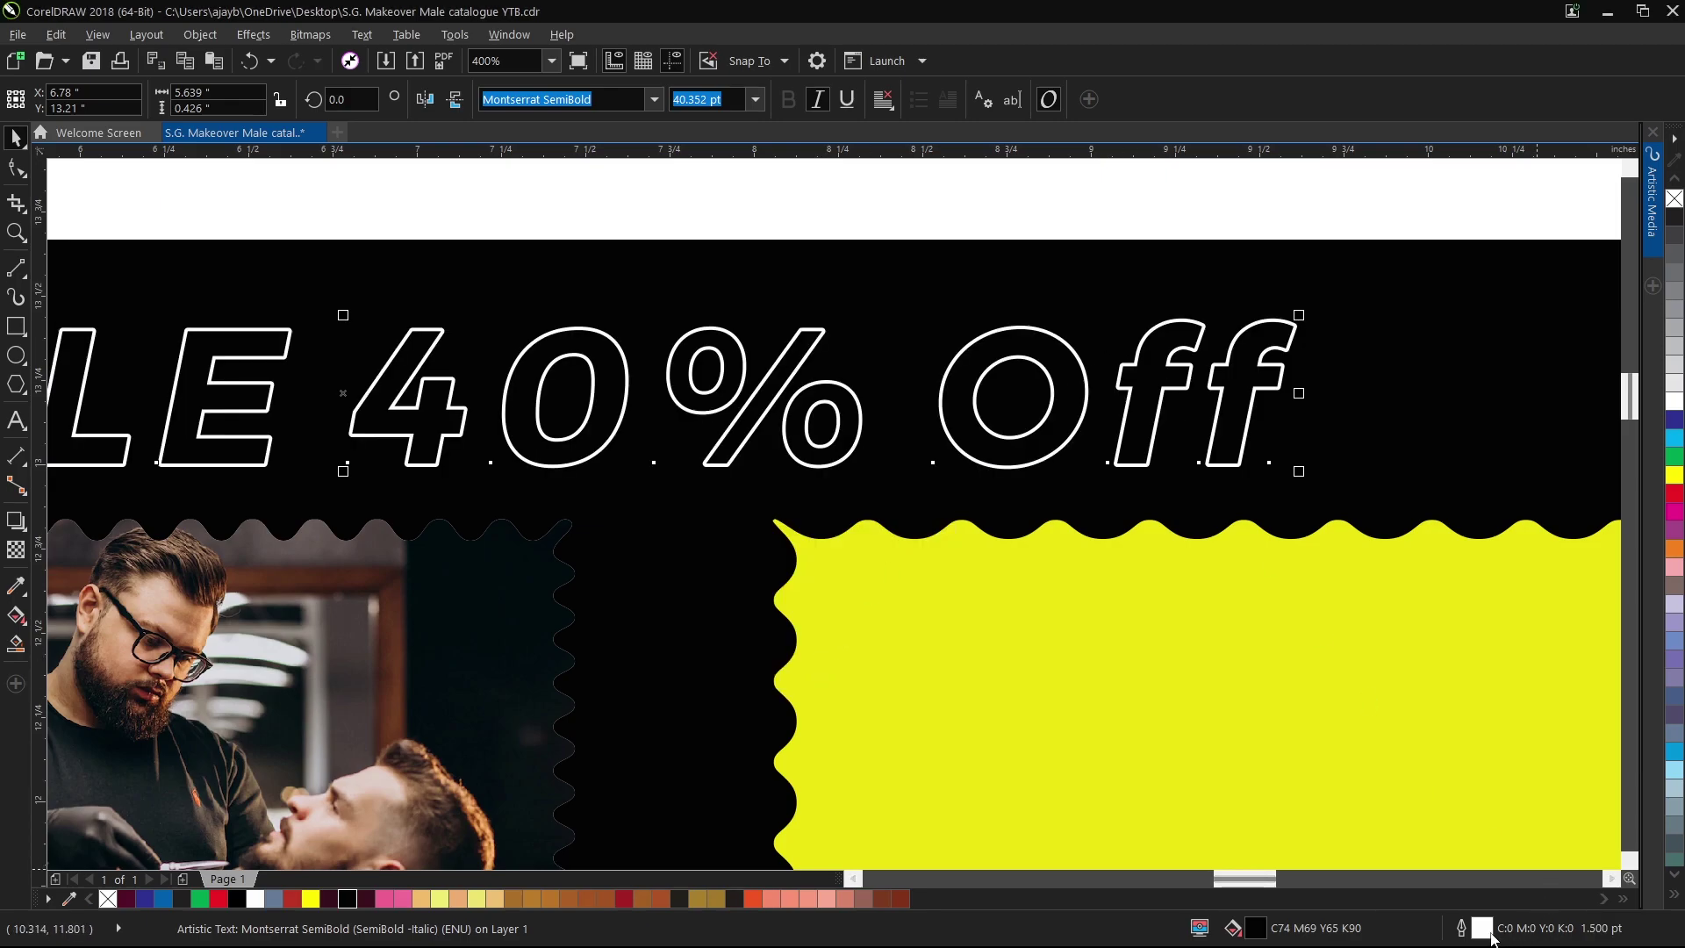
pyautogui.doubleClick(1484, 931)
pyautogui.click(724, 356)
pyautogui.click(676, 468)
pyautogui.click(822, 665)
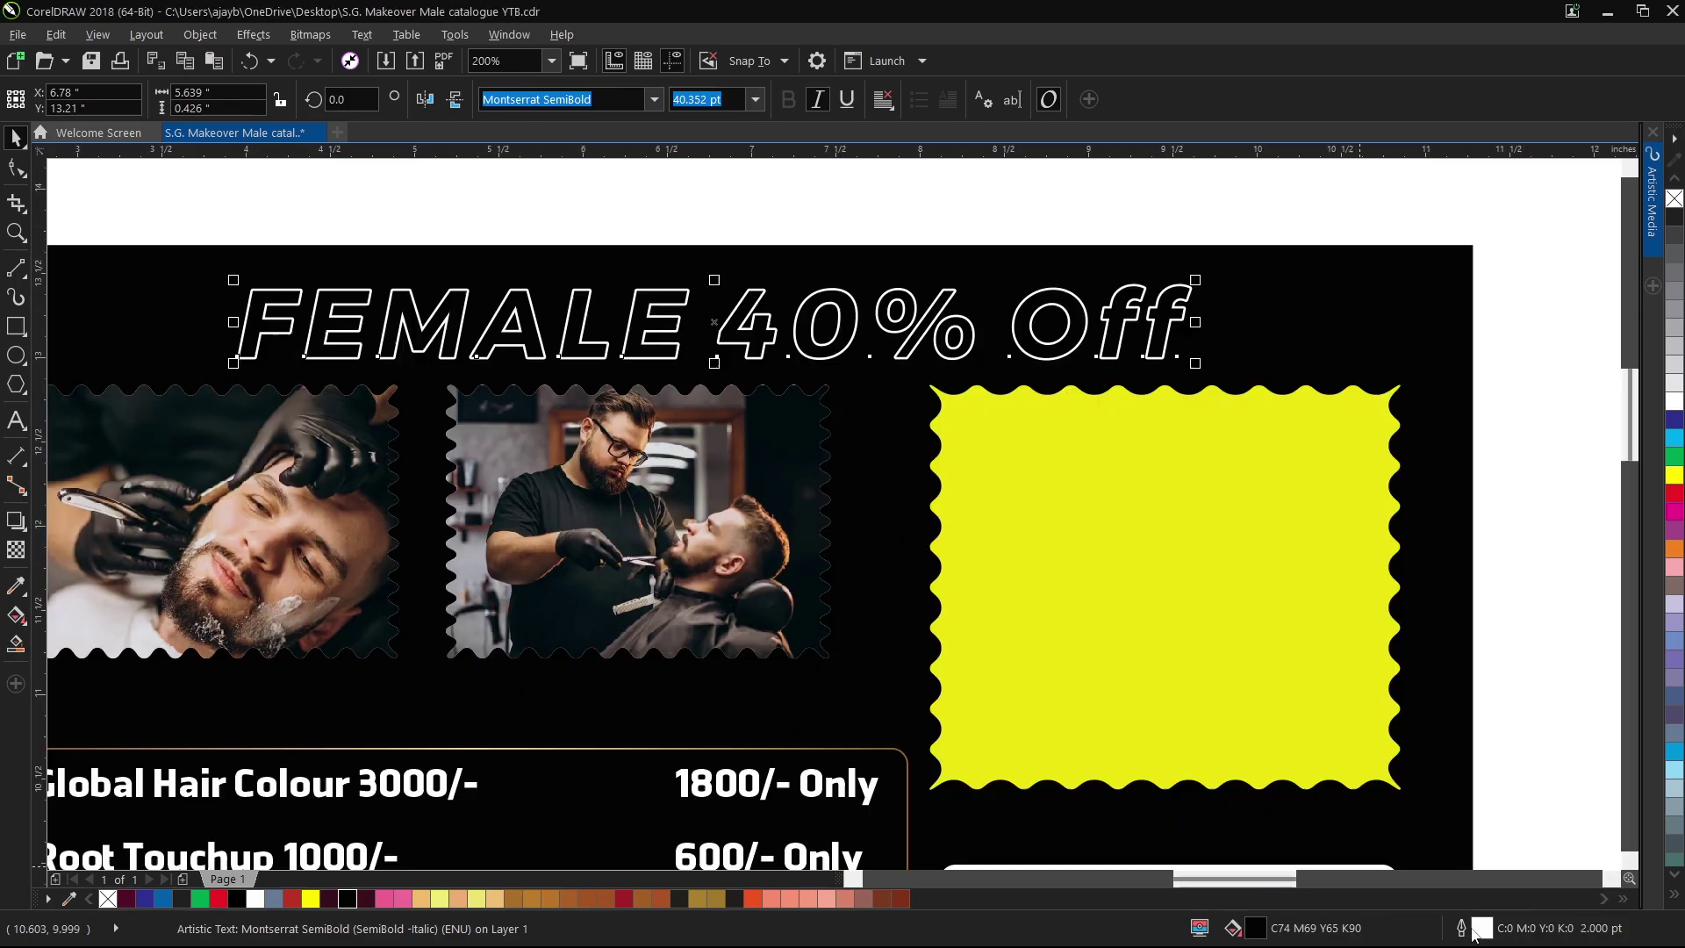
pyautogui.press('F12')
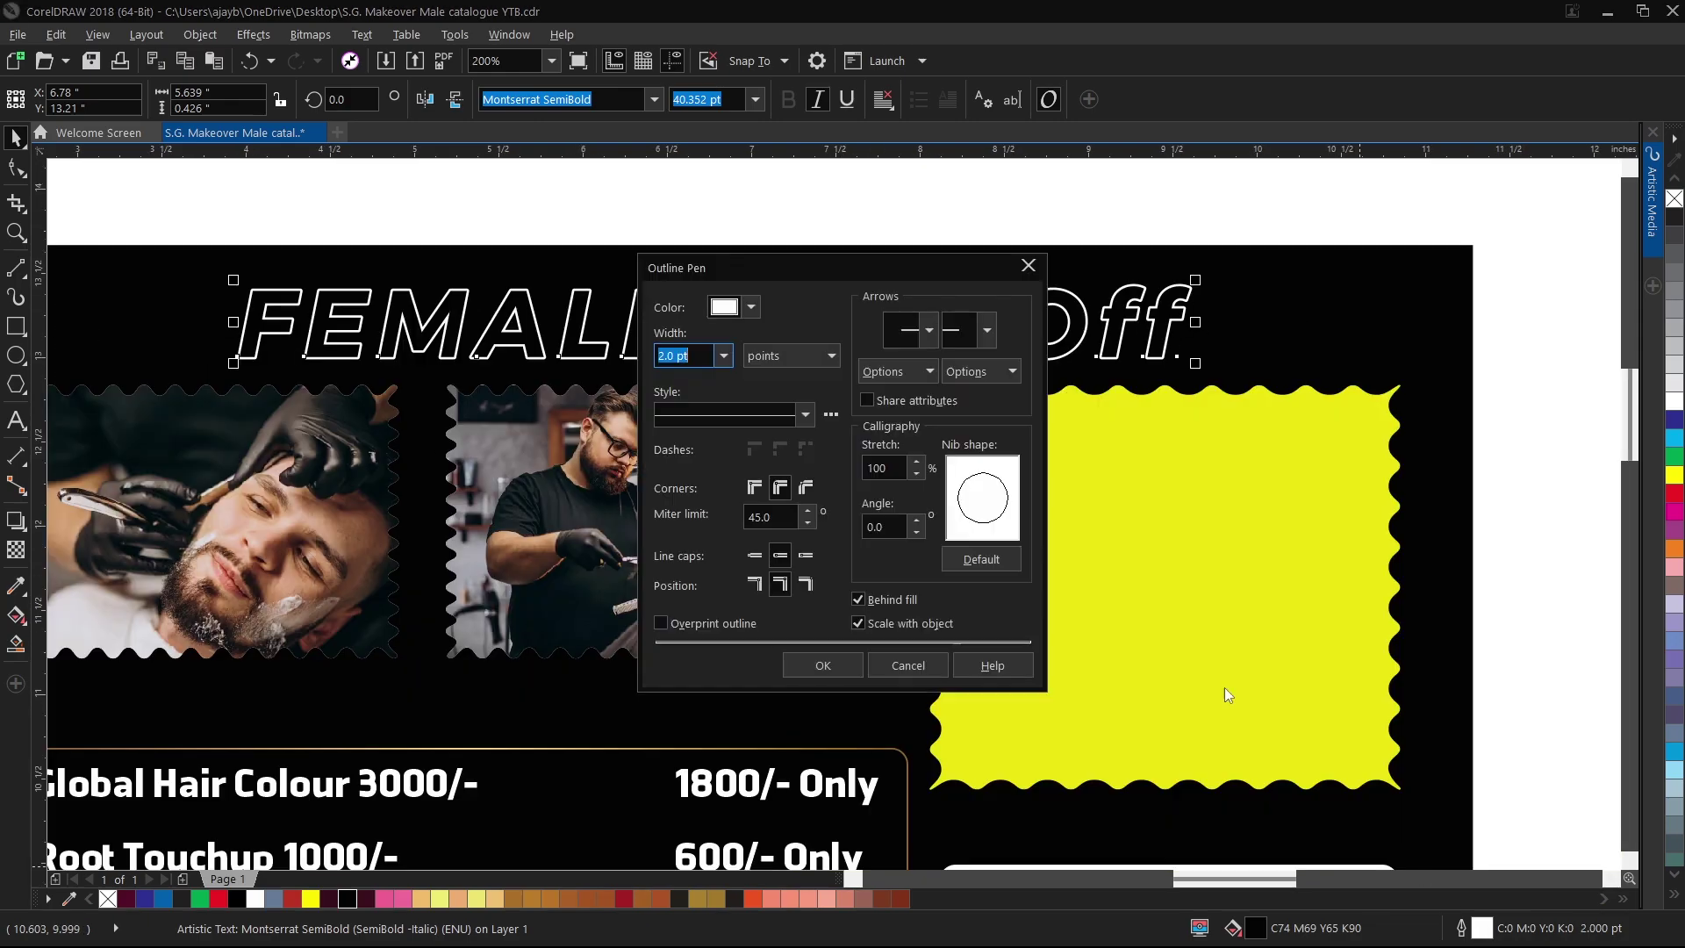
pyautogui.click(723, 355)
pyautogui.click(674, 482)
pyautogui.click(823, 666)
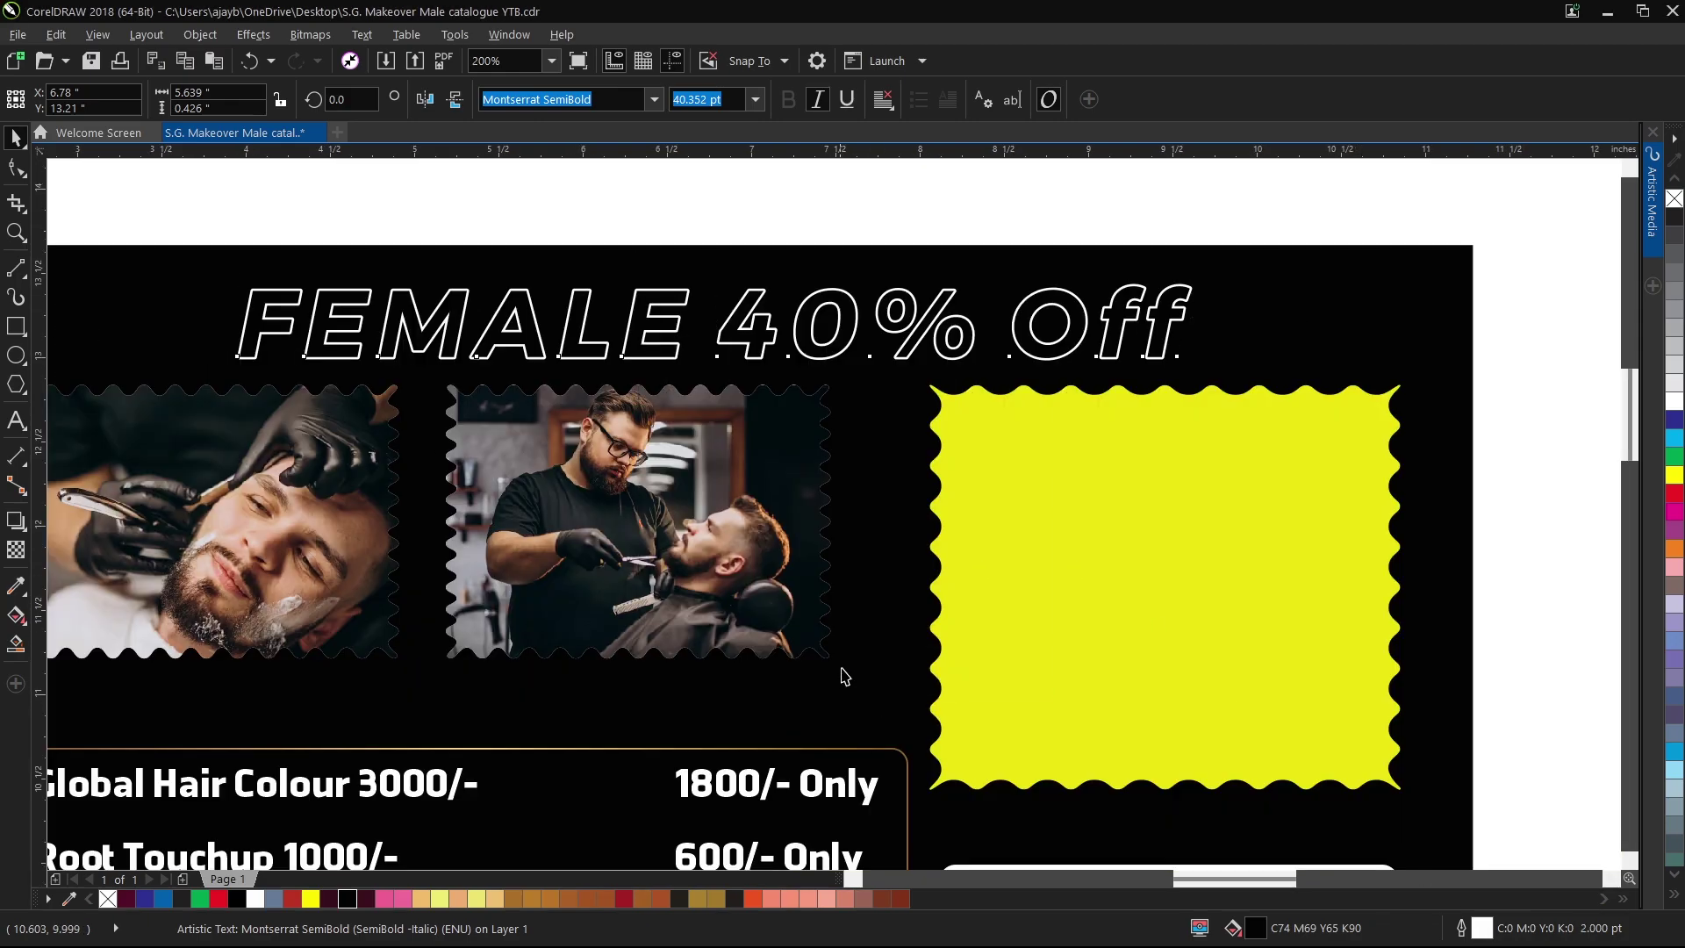
# Give both photo frames a white outline, trying 0.75 pt before choosing a thicker width.
pyautogui.click(825, 649)
pyautogui.rightClick(1675, 401)
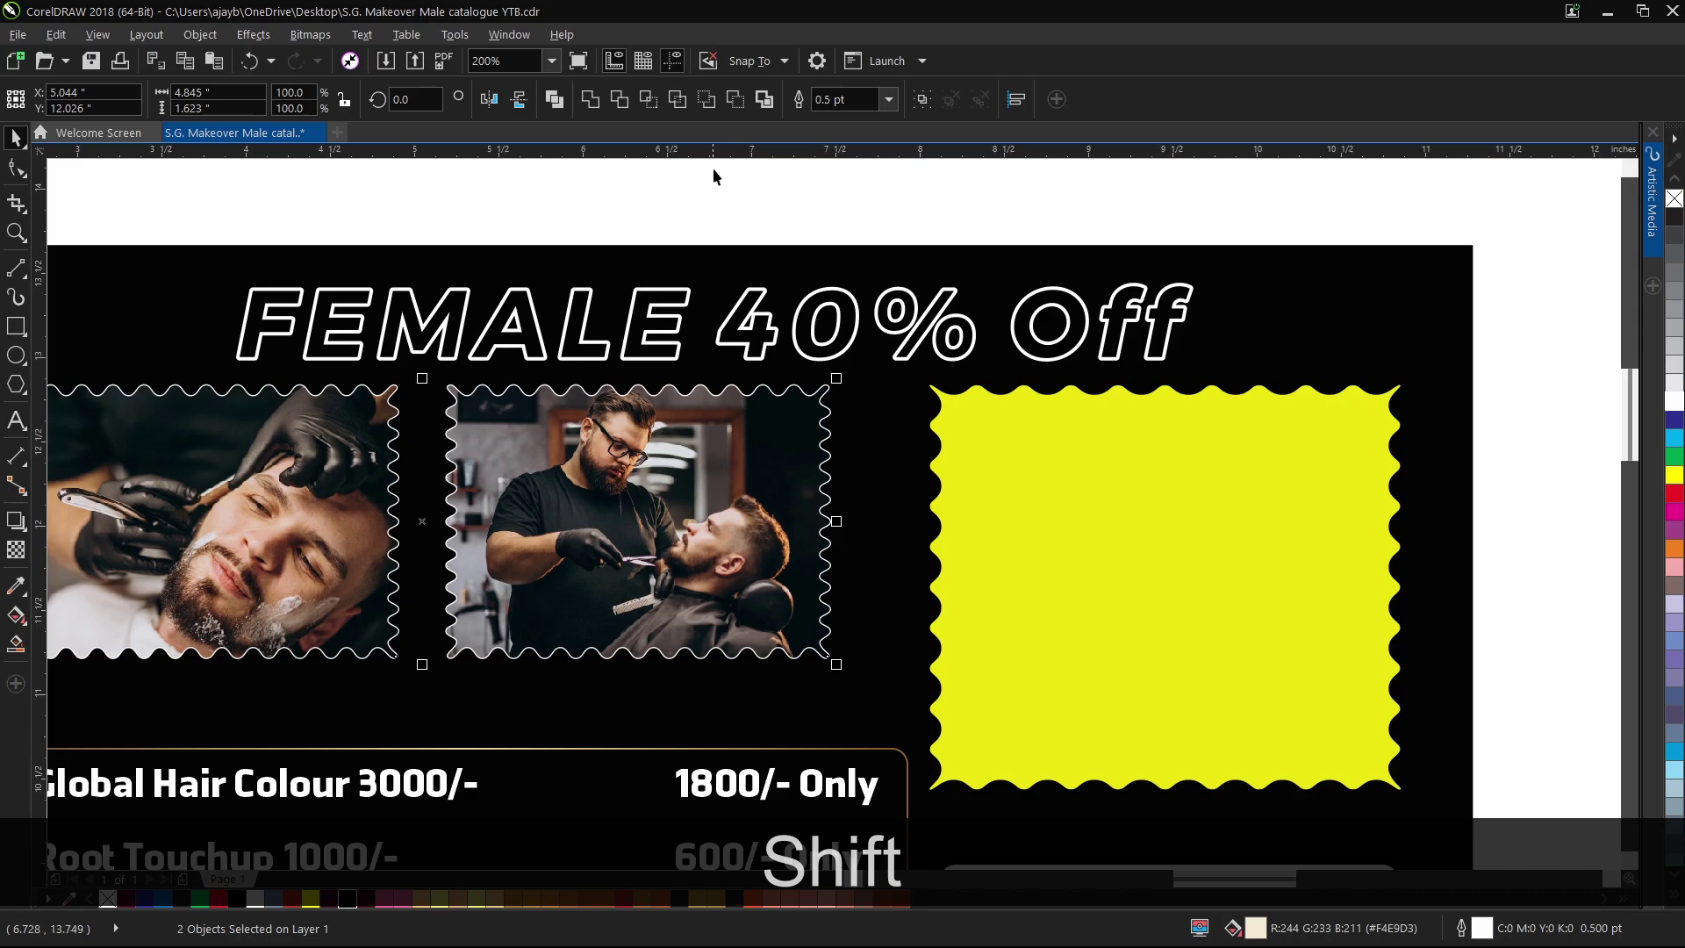
pyautogui.click(887, 100)
pyautogui.click(846, 165)
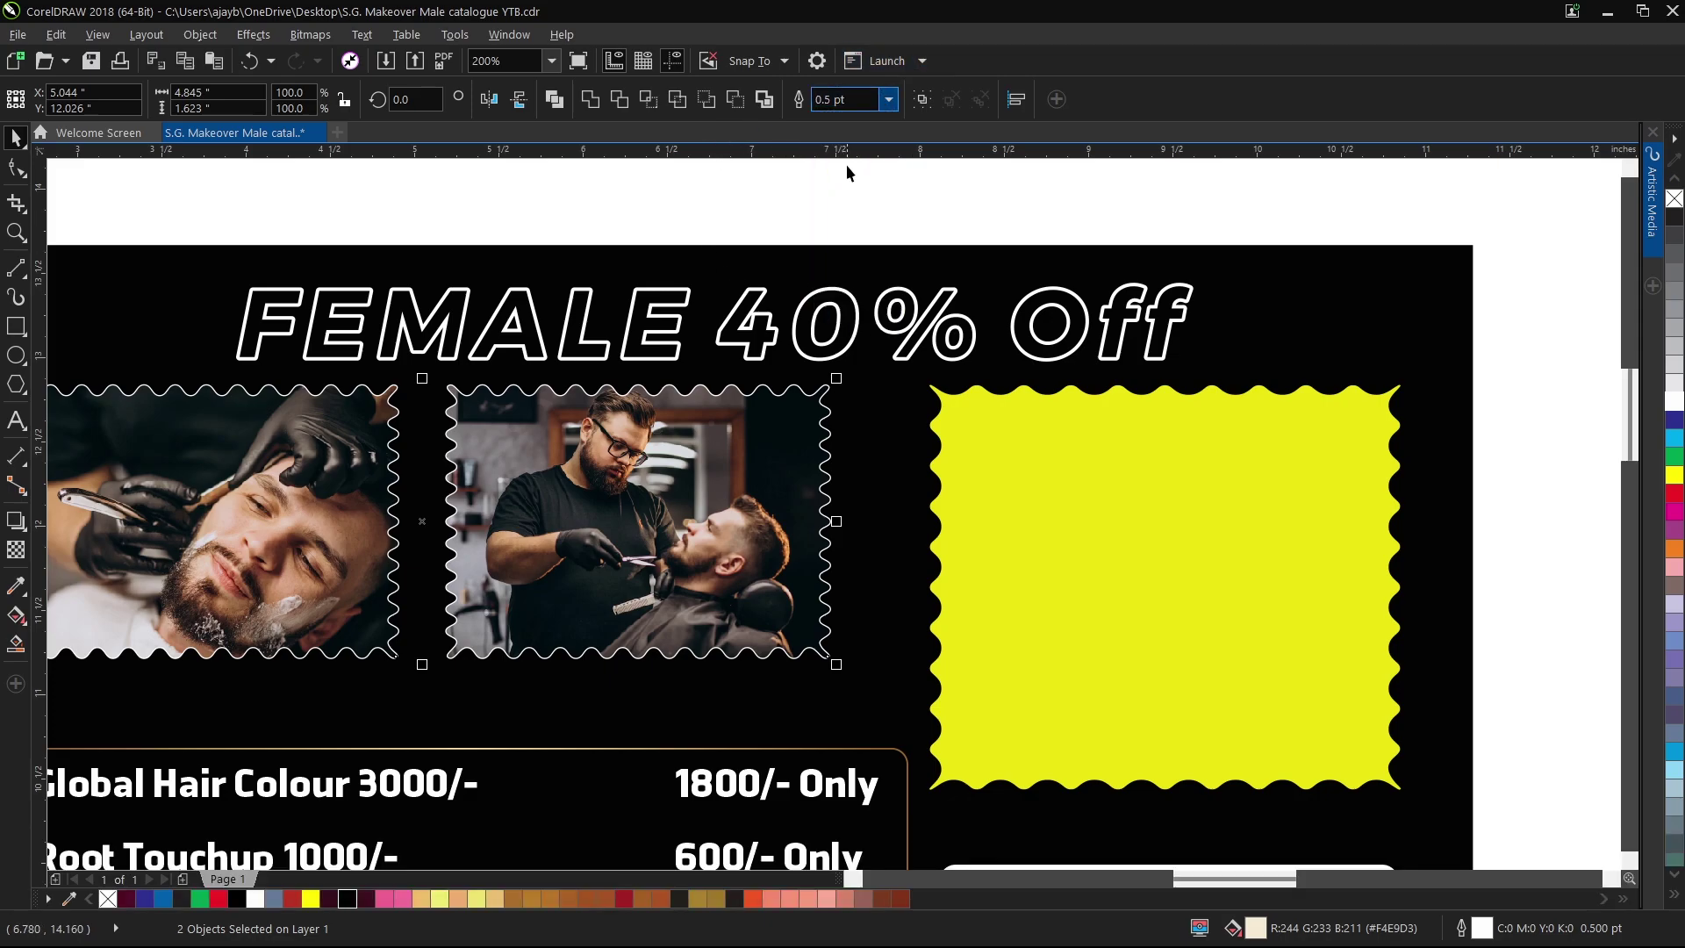
pyautogui.doubleClick(1481, 929)
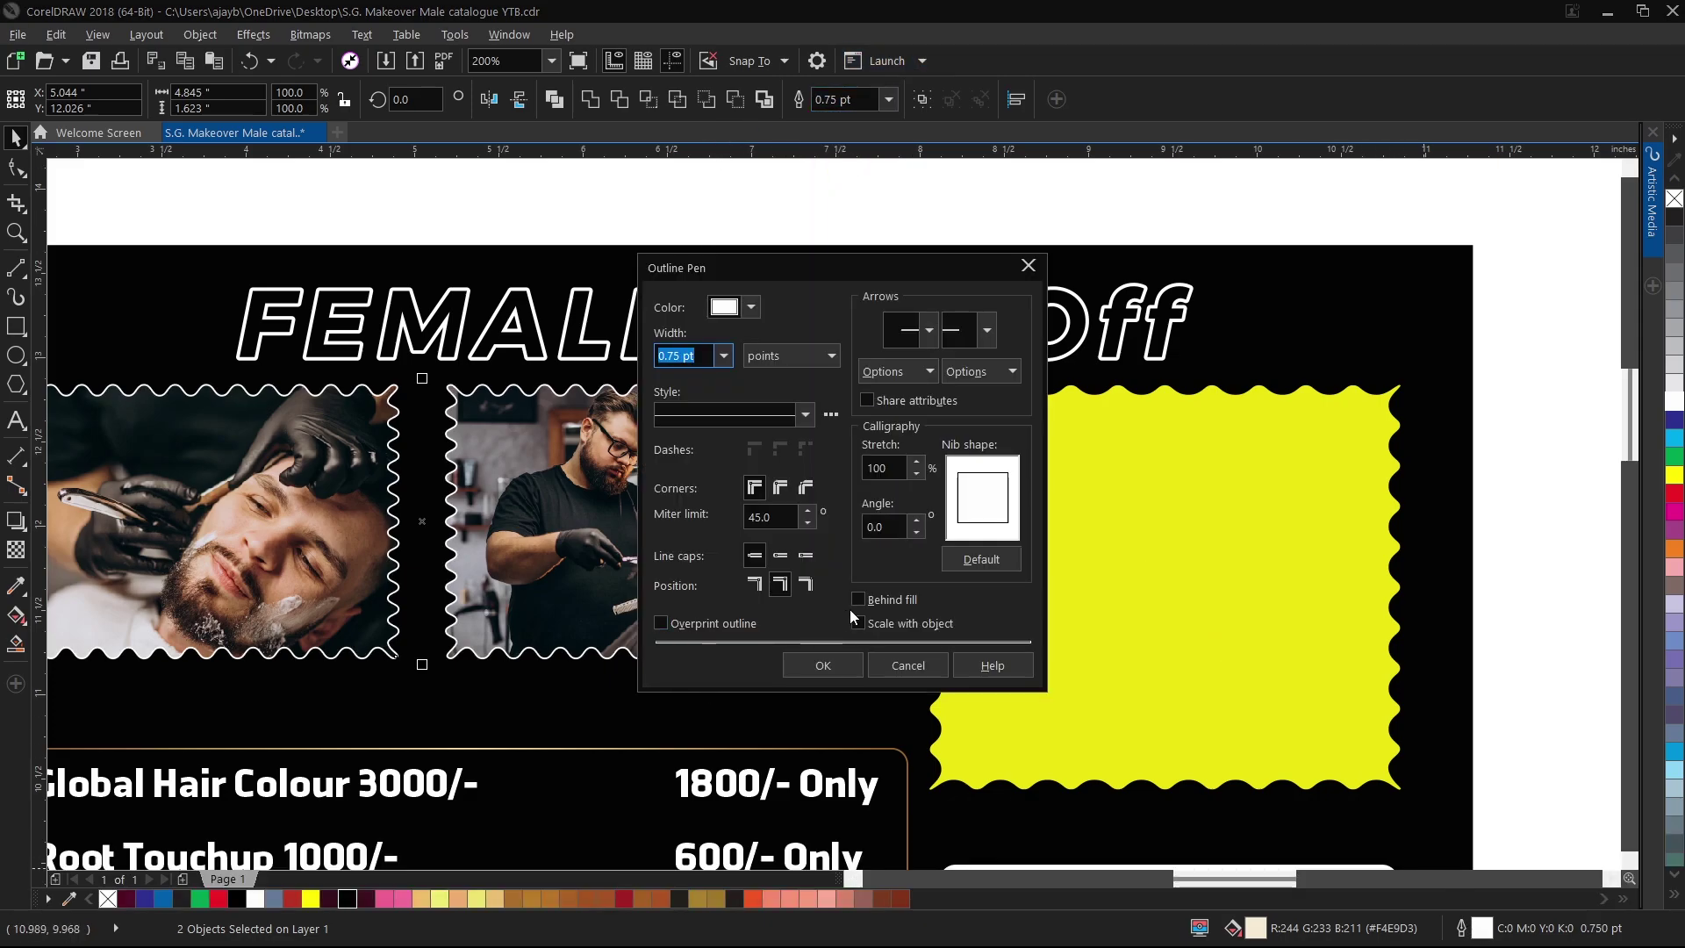
pyautogui.click(823, 665)
pyautogui.click(887, 105)
pyautogui.click(839, 192)
pyautogui.click(839, 193)
# Raise the price list closer to the two photos.
pyautogui.scroll(-1, 800, 332)
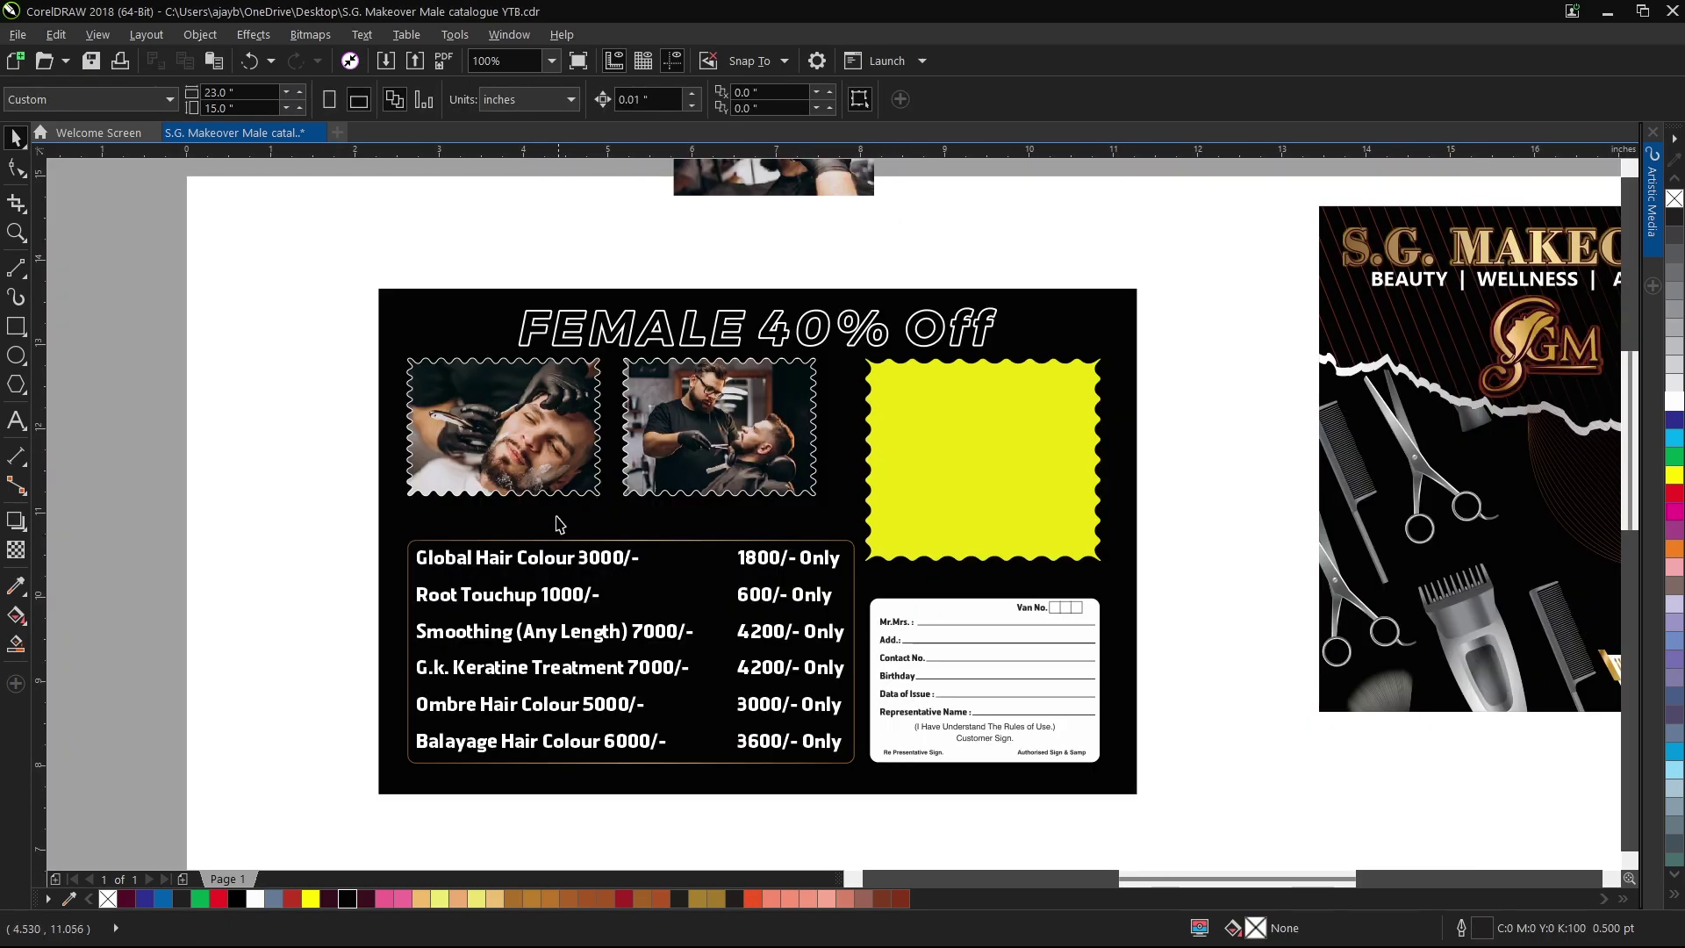
pyautogui.click(559, 558)
pyautogui.scroll(1, 713, 575)
pyautogui.moveTo(814, 535); pyautogui.dragTo(814, 481)
# Shorten the yellow shape to about 2.2 inches high and align the bottoms of the customer form and the price list.
pyautogui.scroll(-1, 815, 481)
pyautogui.moveTo(935, 588); pyautogui.dragTo(935, 570)
pyautogui.click(944, 453)
pyautogui.moveTo(964, 498); pyautogui.dragTo(964, 481)
pyautogui.click(887, 562)
pyautogui.keyDown('shift'); pyautogui.click(826, 553); pyautogui.keyUp('shift')
pyautogui.hotkey('shift', 'b')
# Select the price list and customer form together and nudge them up slightly to free space along the page bottom.
pyautogui.moveTo(1223, 695); pyautogui.dragTo(147, 365)
pyautogui.press('Up')
pyautogui.press('Up')
pyautogui.press('Up')
pyautogui.press('Up')
pyautogui.press('Up')
pyautogui.press('Up')
pyautogui.press('Up')
# Move the For More Information line inside the black page's bottom edge, color it yellow, and center it horizontally.
pyautogui.scroll(-2, 133, 365)
pyautogui.click(117, 651)
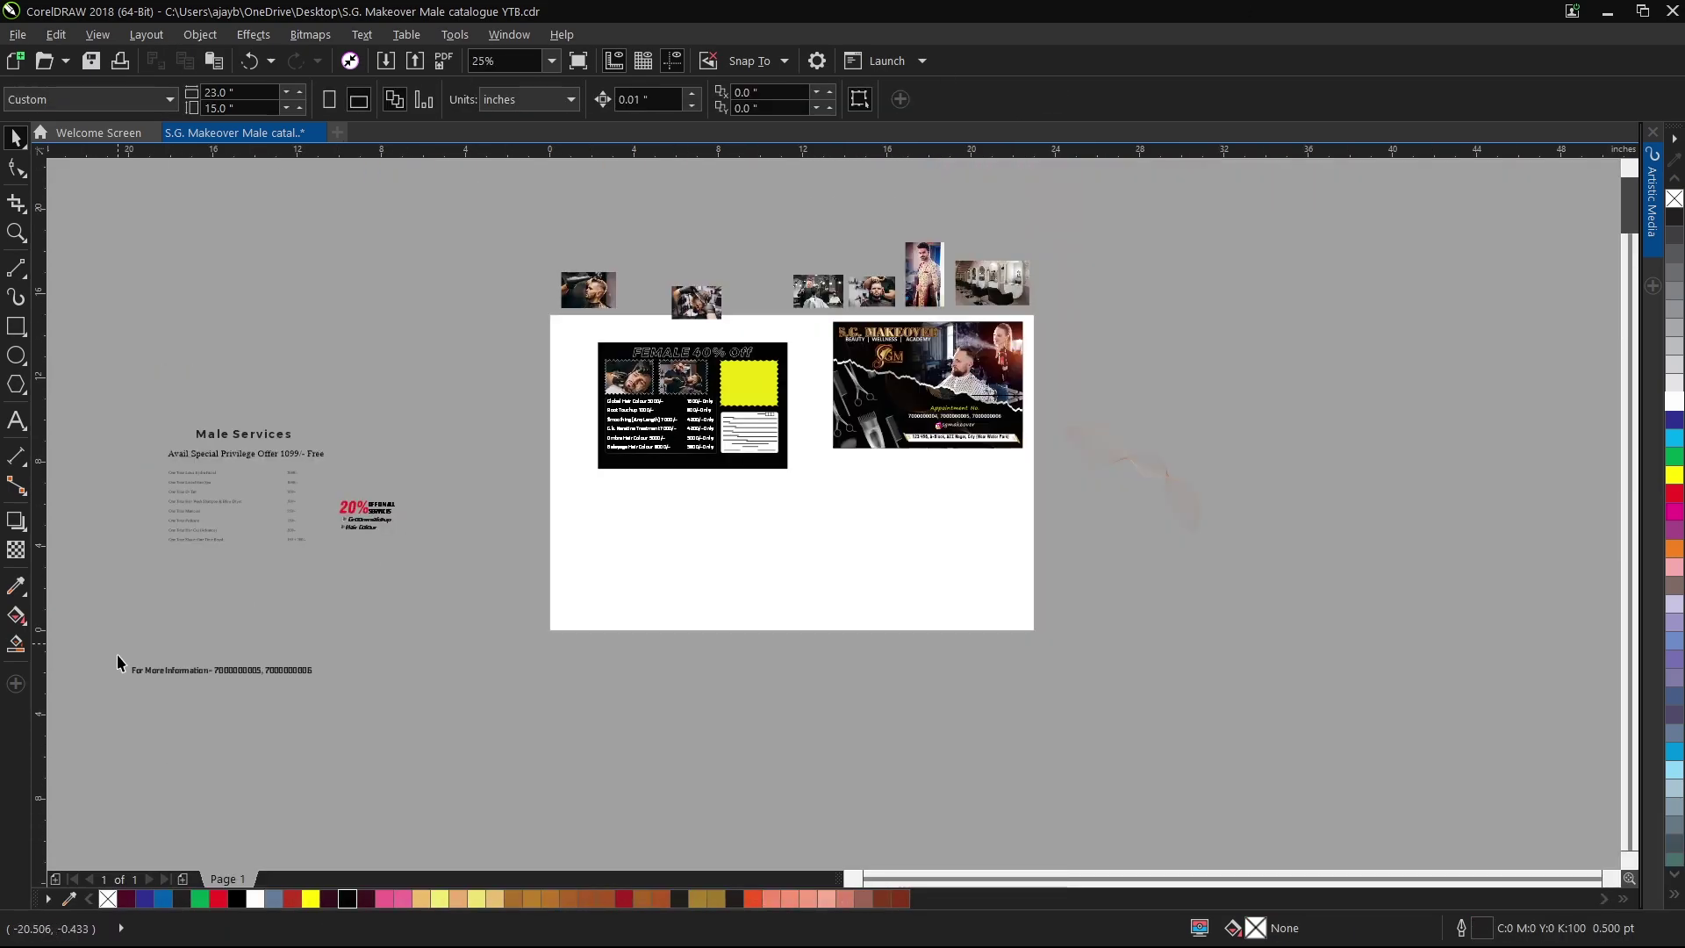
pyautogui.moveTo(235, 683); pyautogui.dragTo(702, 477)
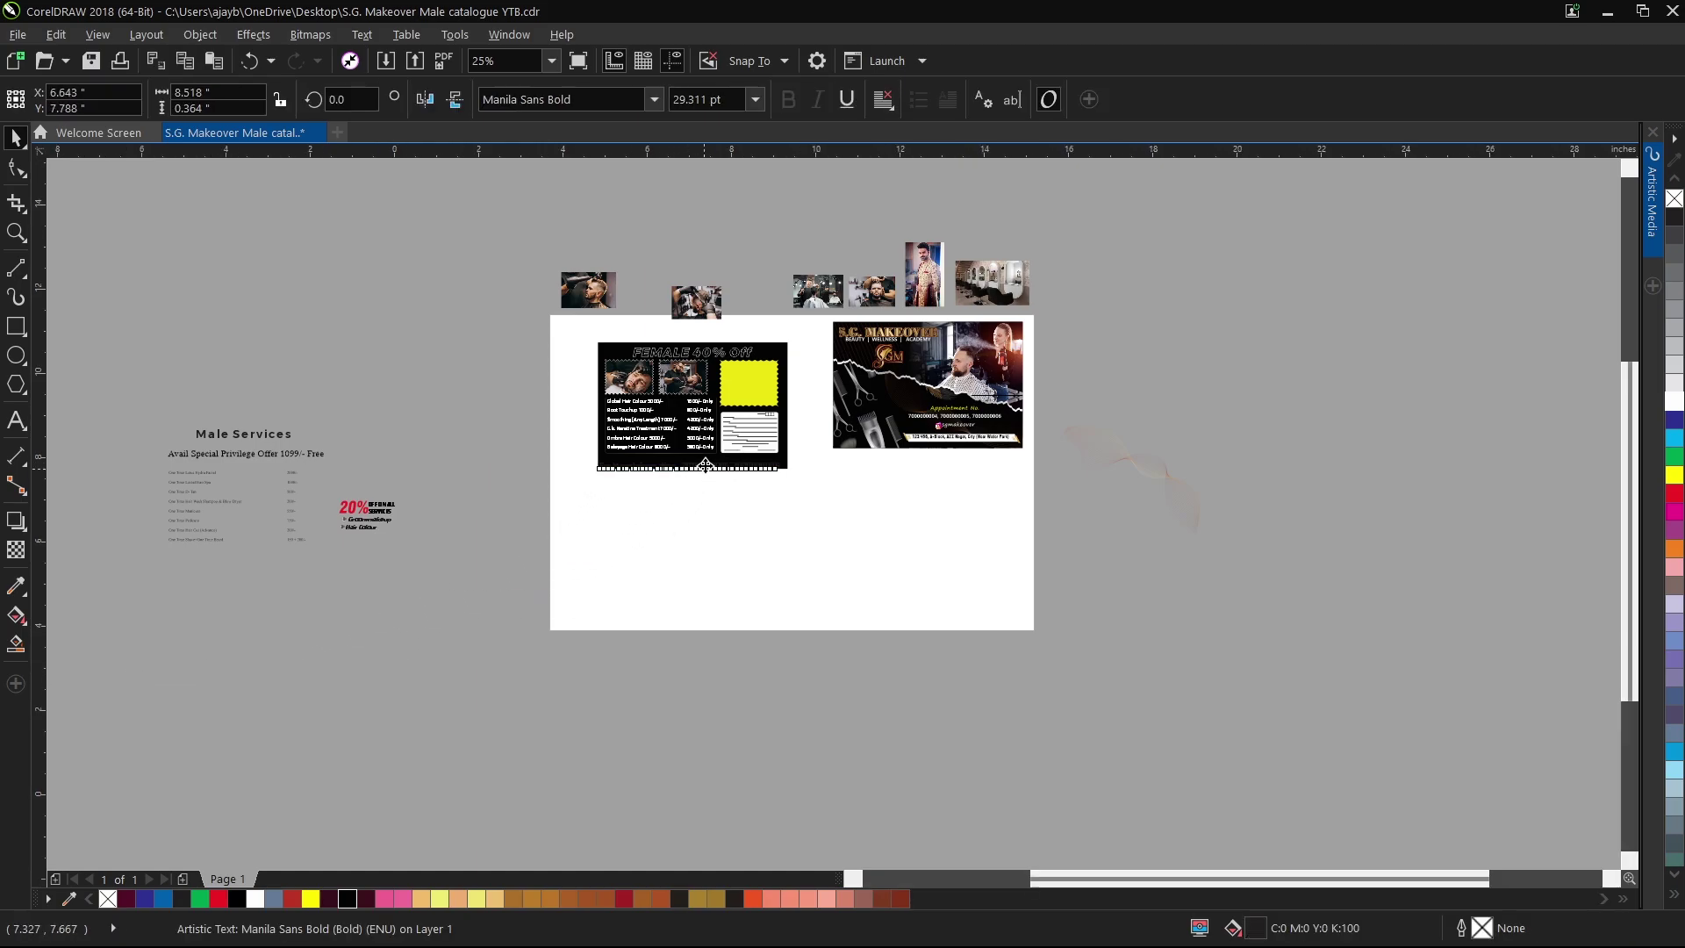
pyautogui.scroll(2, 774, 458)
pyautogui.click(1676, 477)
pyautogui.scroll(1, 869, 439)
pyautogui.moveTo(878, 523); pyautogui.dragTo(874, 477)
pyautogui.press('c')
pyautogui.press('c')
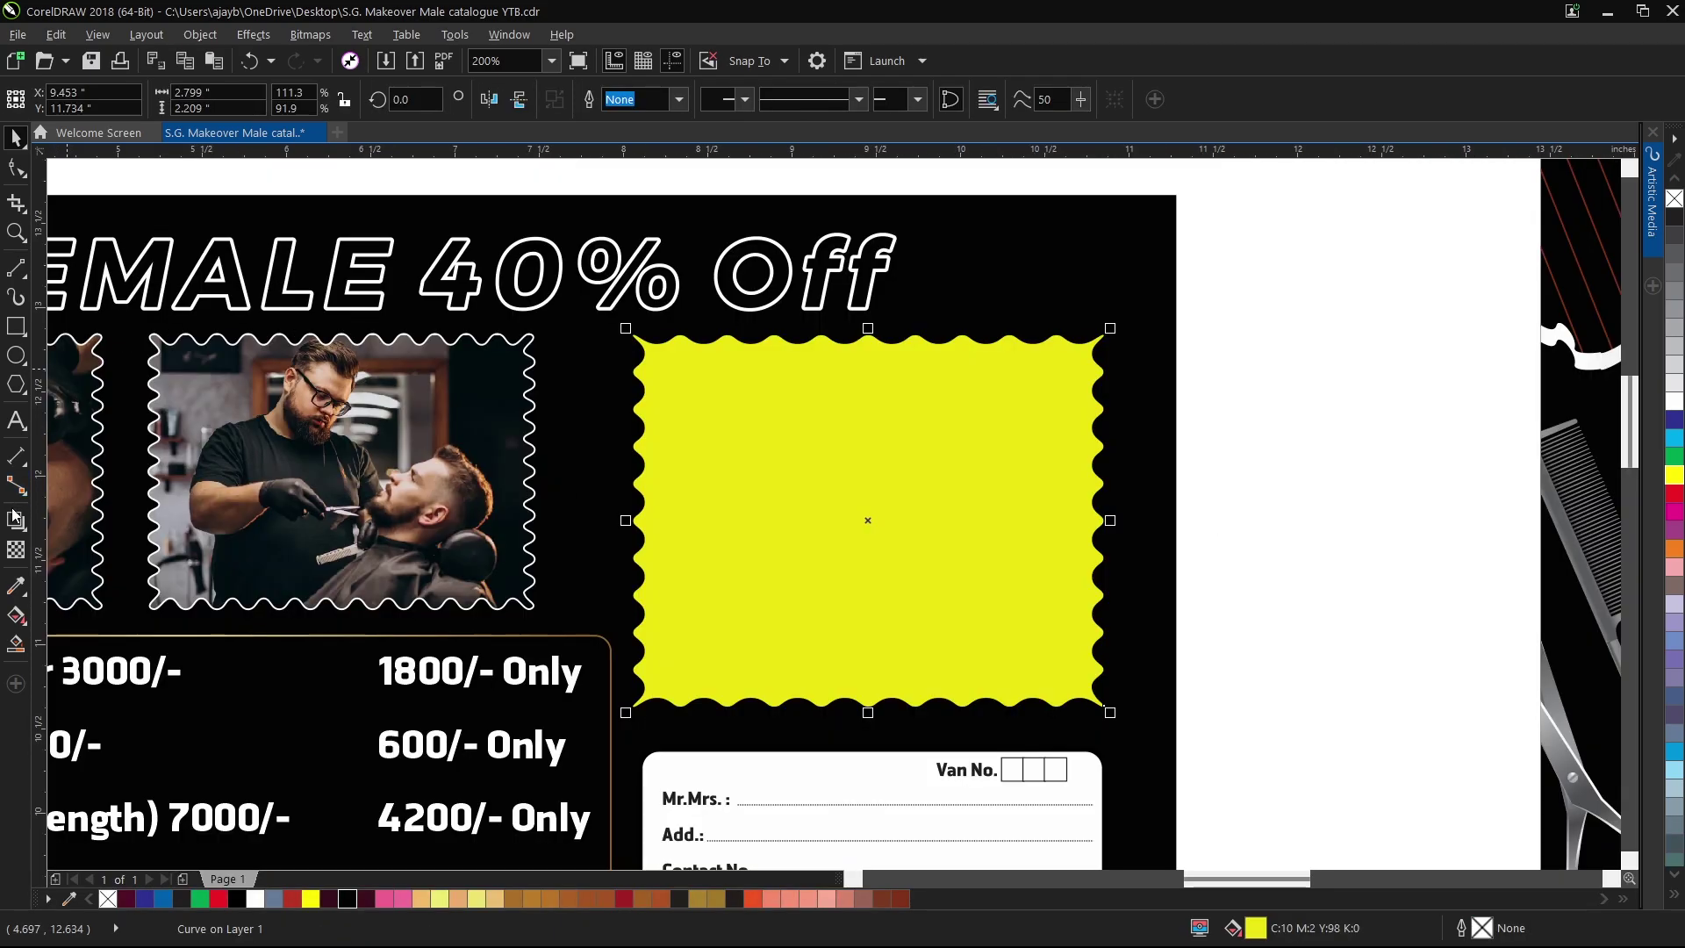
# Add a one-step inside contour with a 0.038-inch offset to the yellow shape and break the contour group apart.
pyautogui.click(16, 523)
pyautogui.click(84, 545)
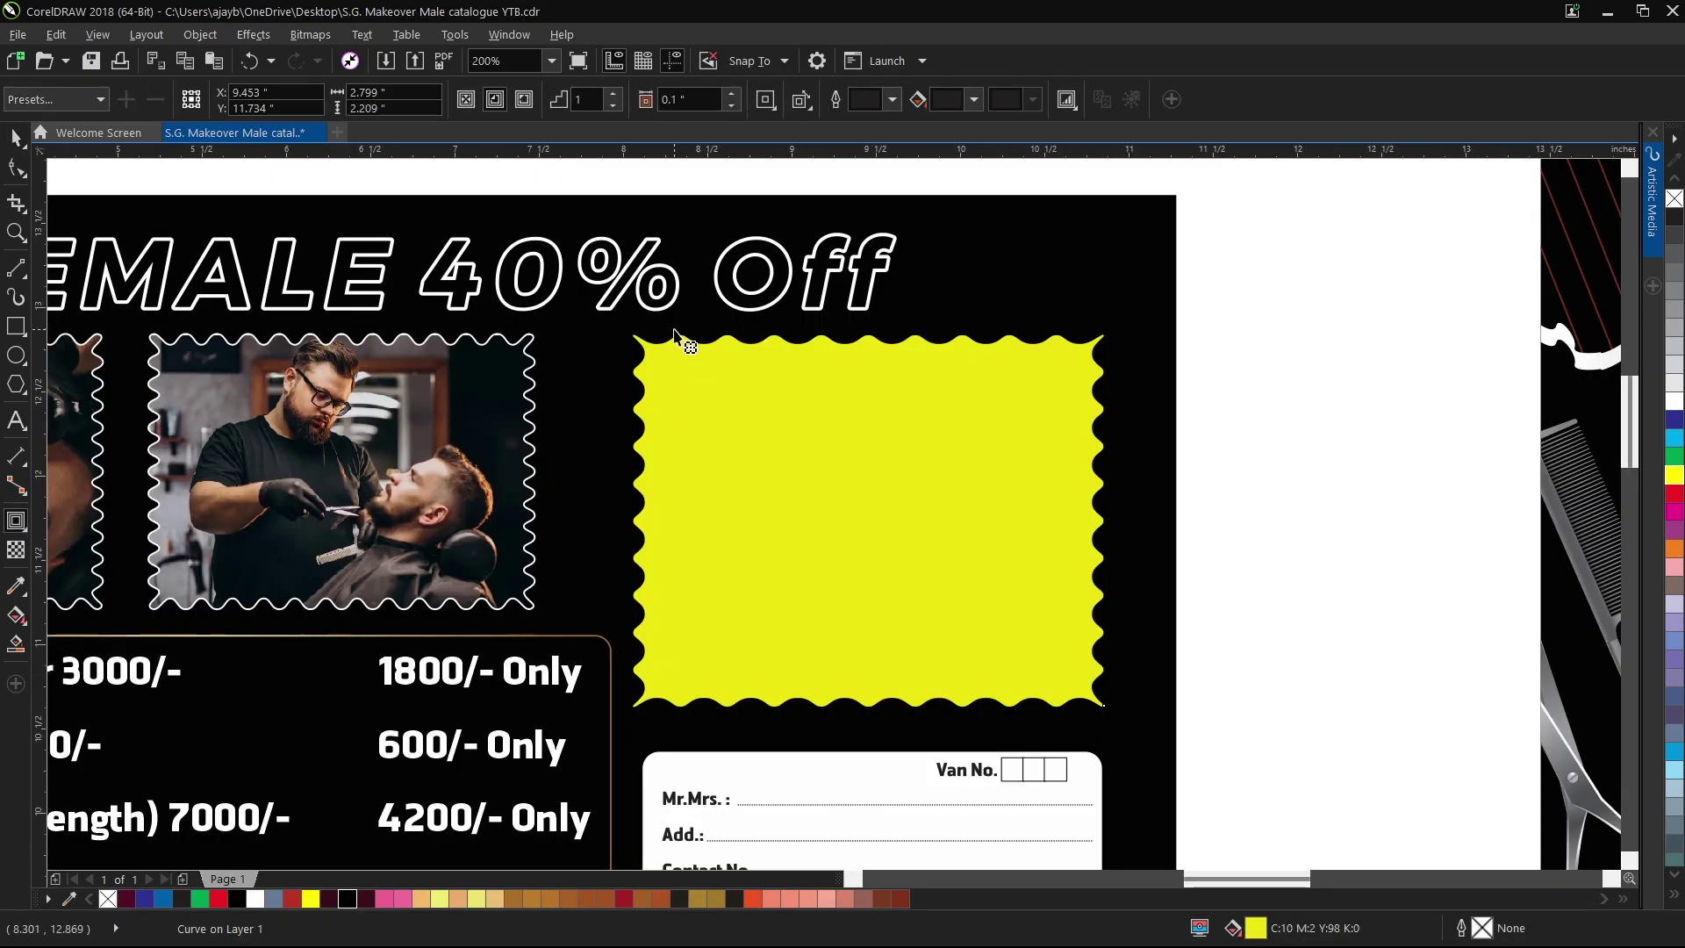
pyautogui.scroll(2, 654, 349)
pyautogui.moveTo(637, 356)
pyautogui.mouseDown()
pyautogui.moveTo(661, 372)
pyautogui.moveTo(646, 345)
pyautogui.mouseUp()
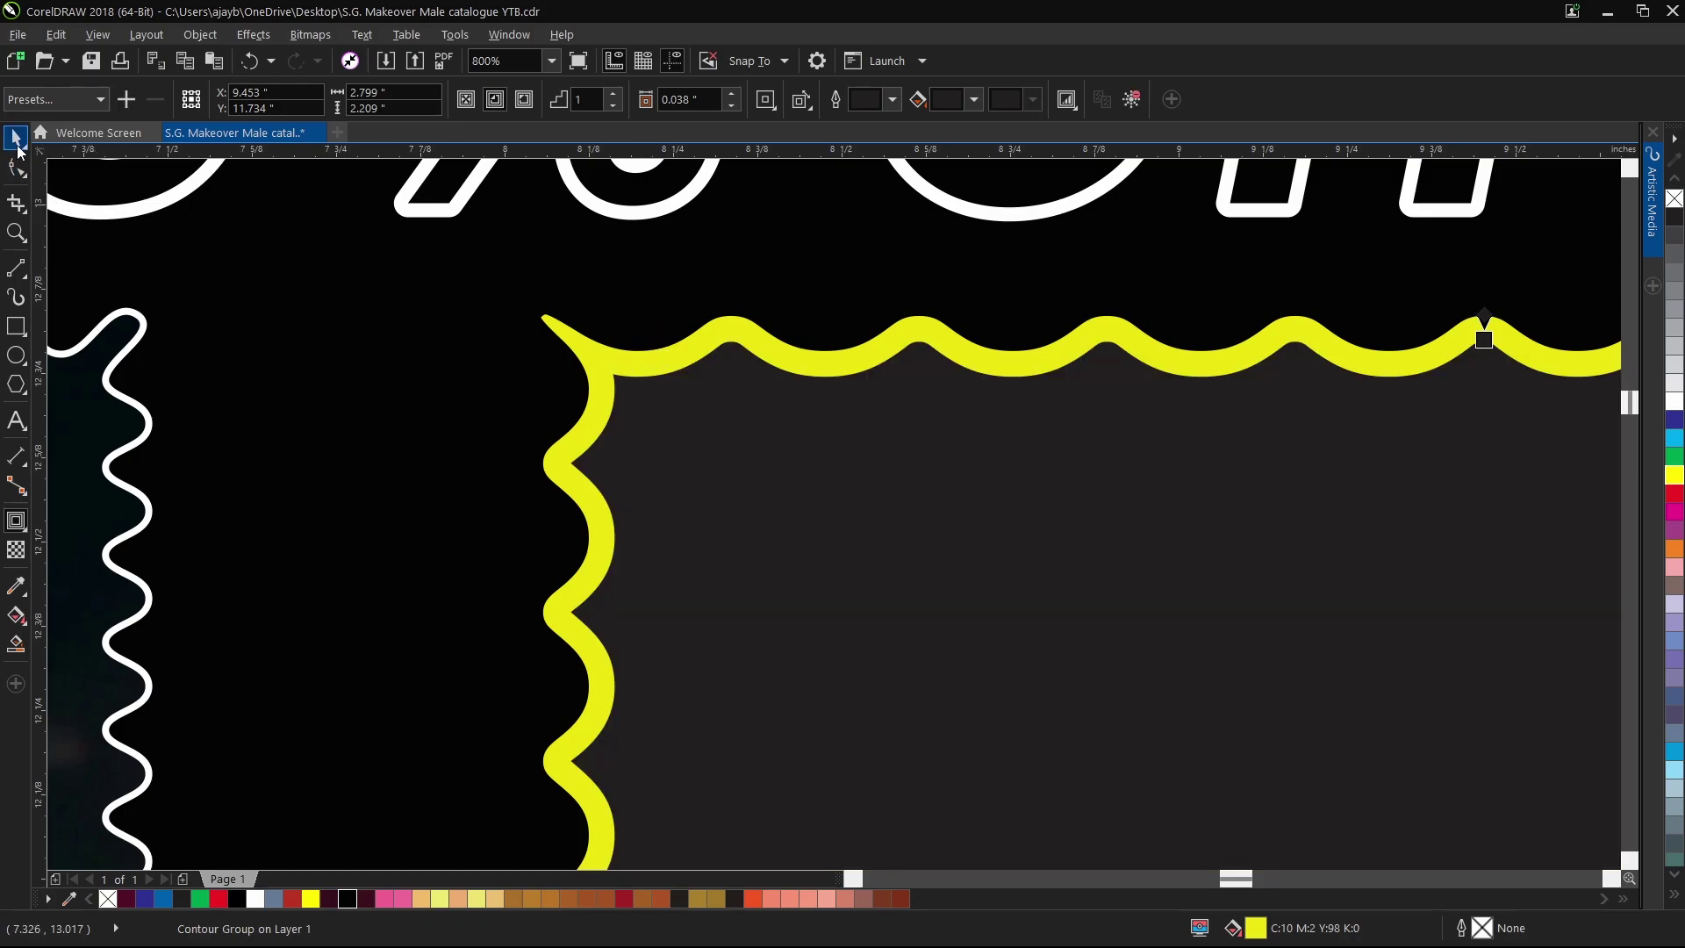
pyautogui.rightClick(773, 451)
pyautogui.click(861, 489)
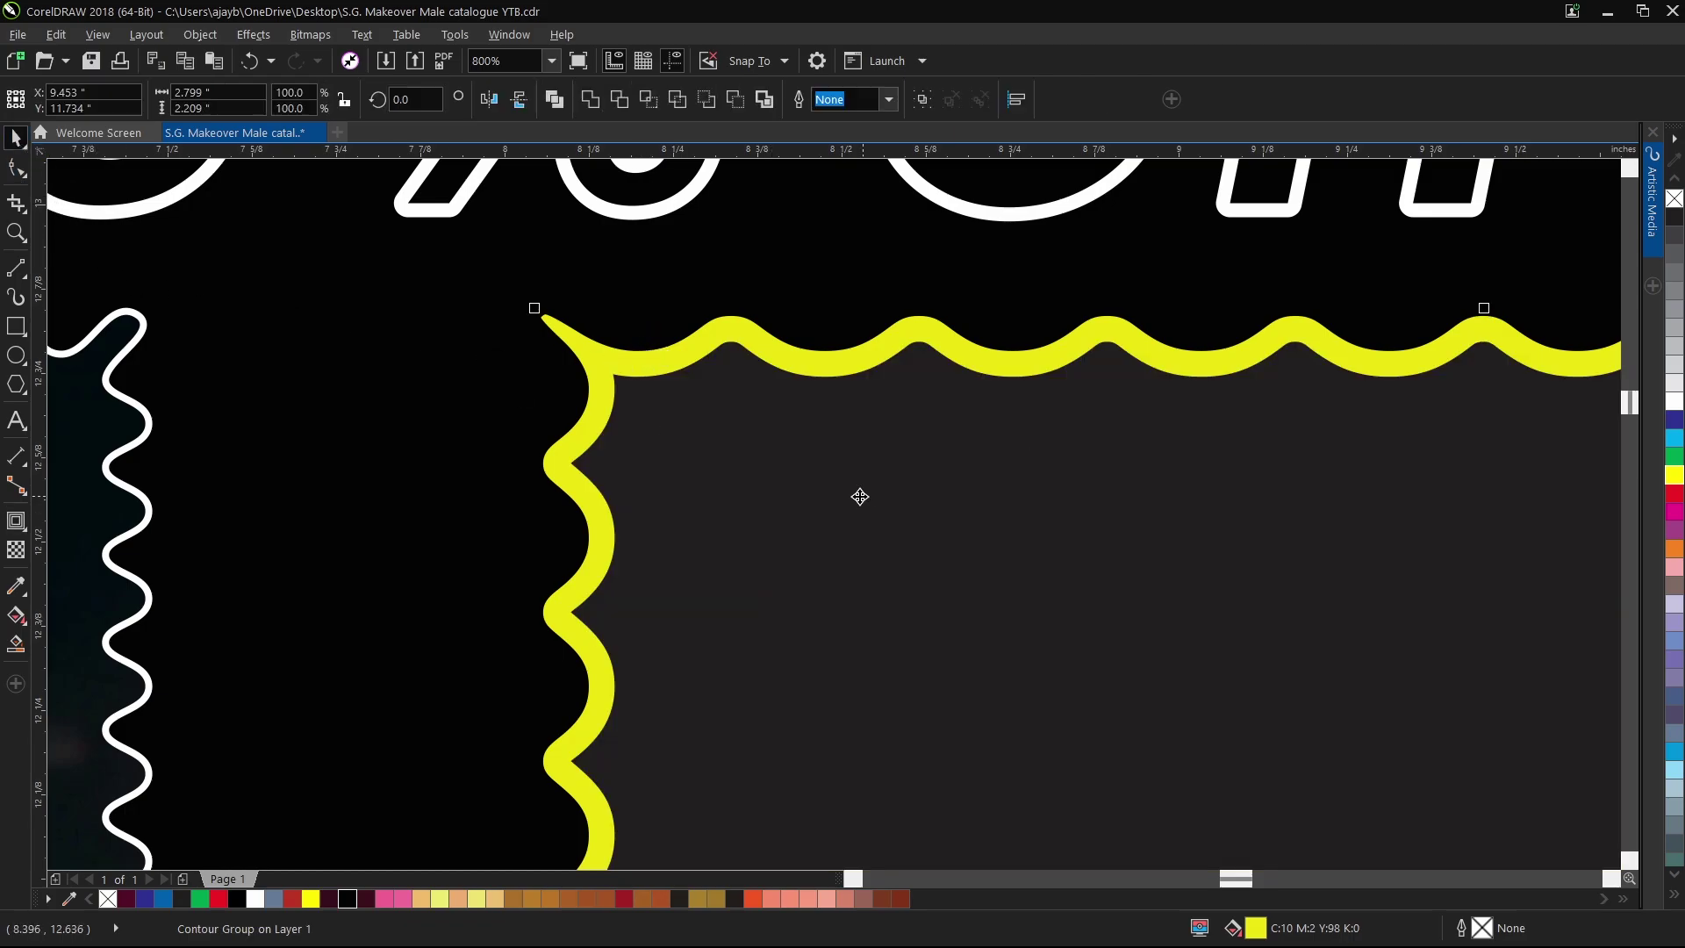
# Fill the yellow contour frame around the dark shape with the recent diagonal gold fountain fill.
pyautogui.click(577, 345)
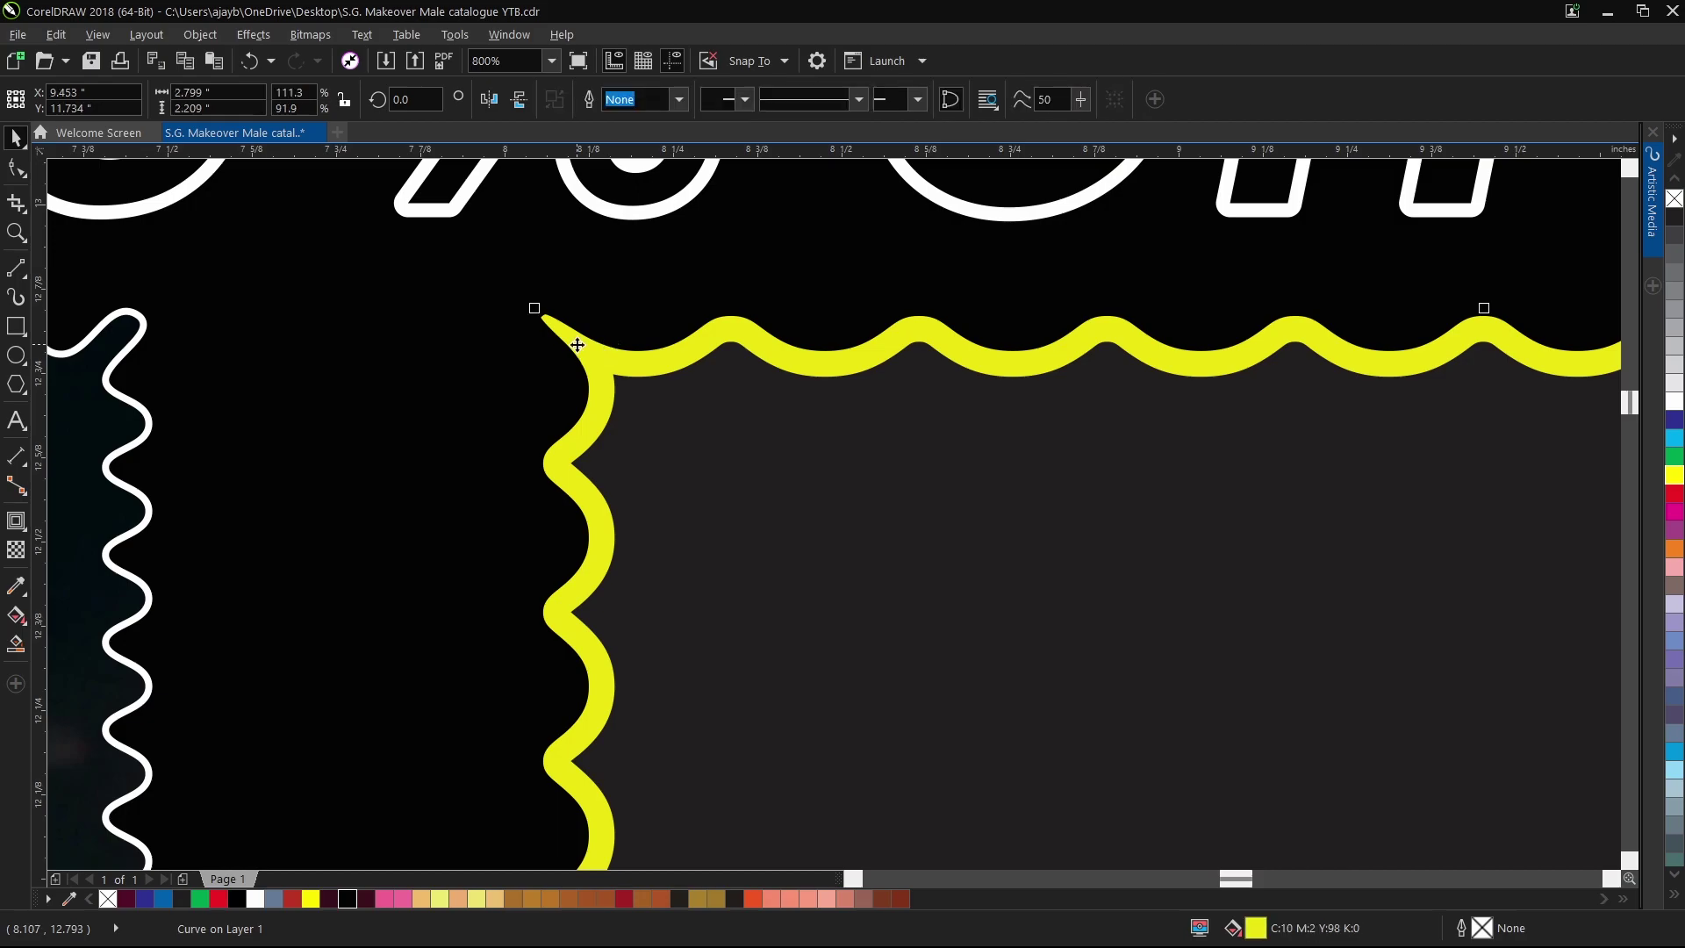
pyautogui.click(17, 617)
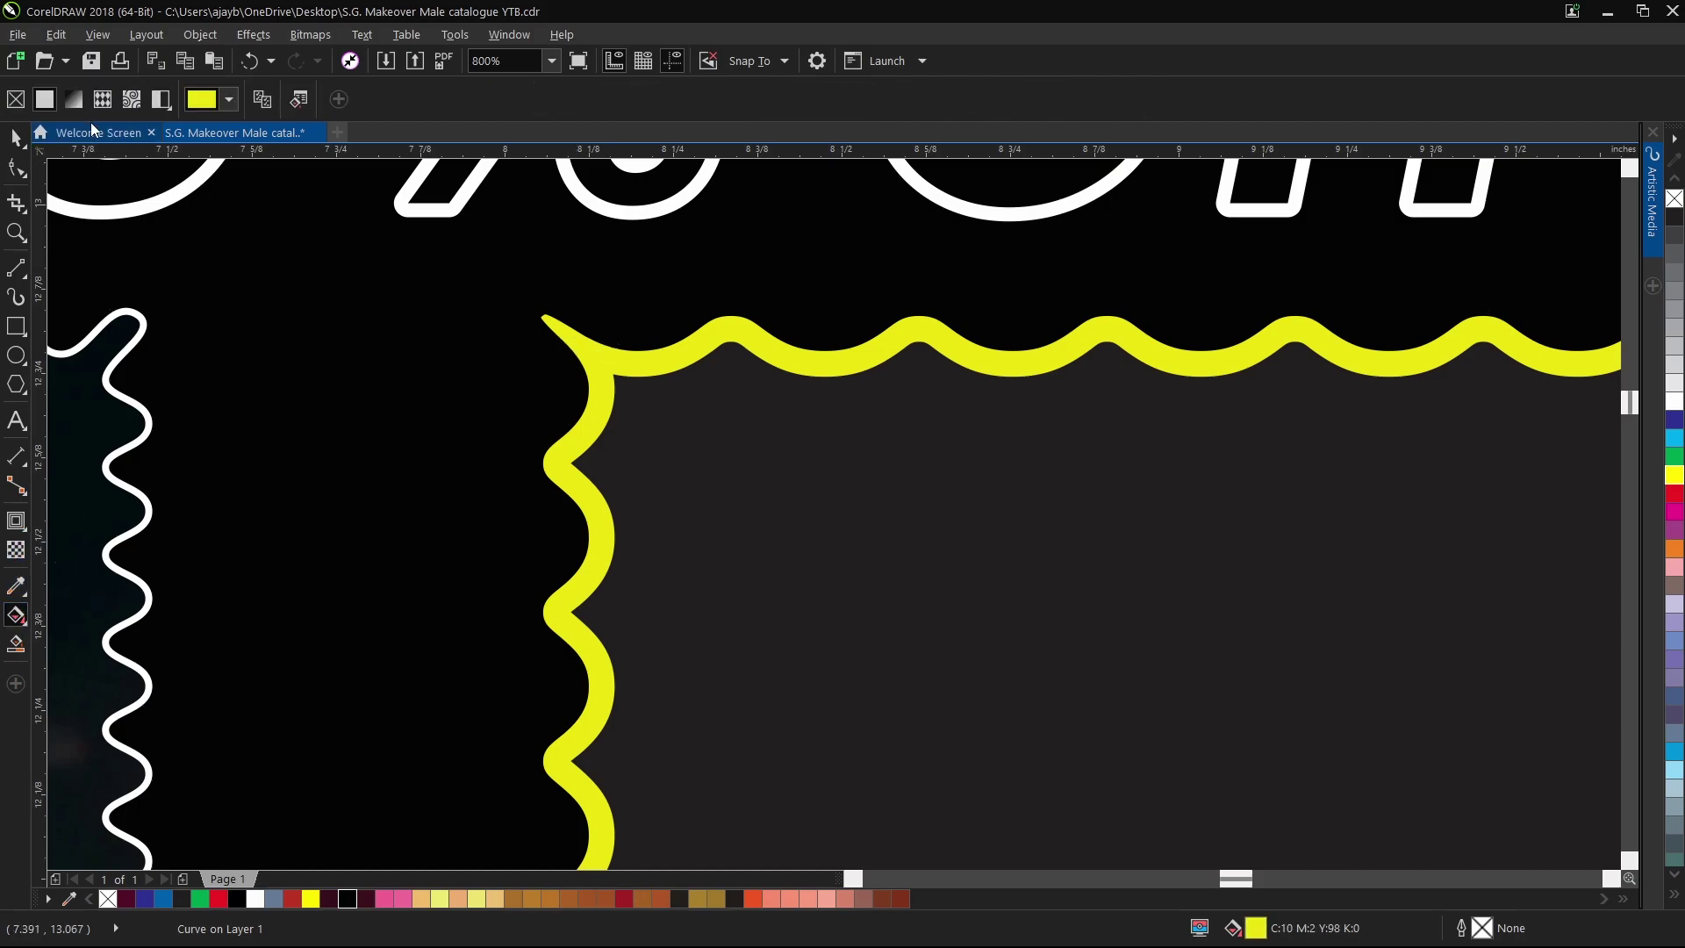
pyautogui.click(77, 102)
pyautogui.click(228, 99)
pyautogui.click(246, 221)
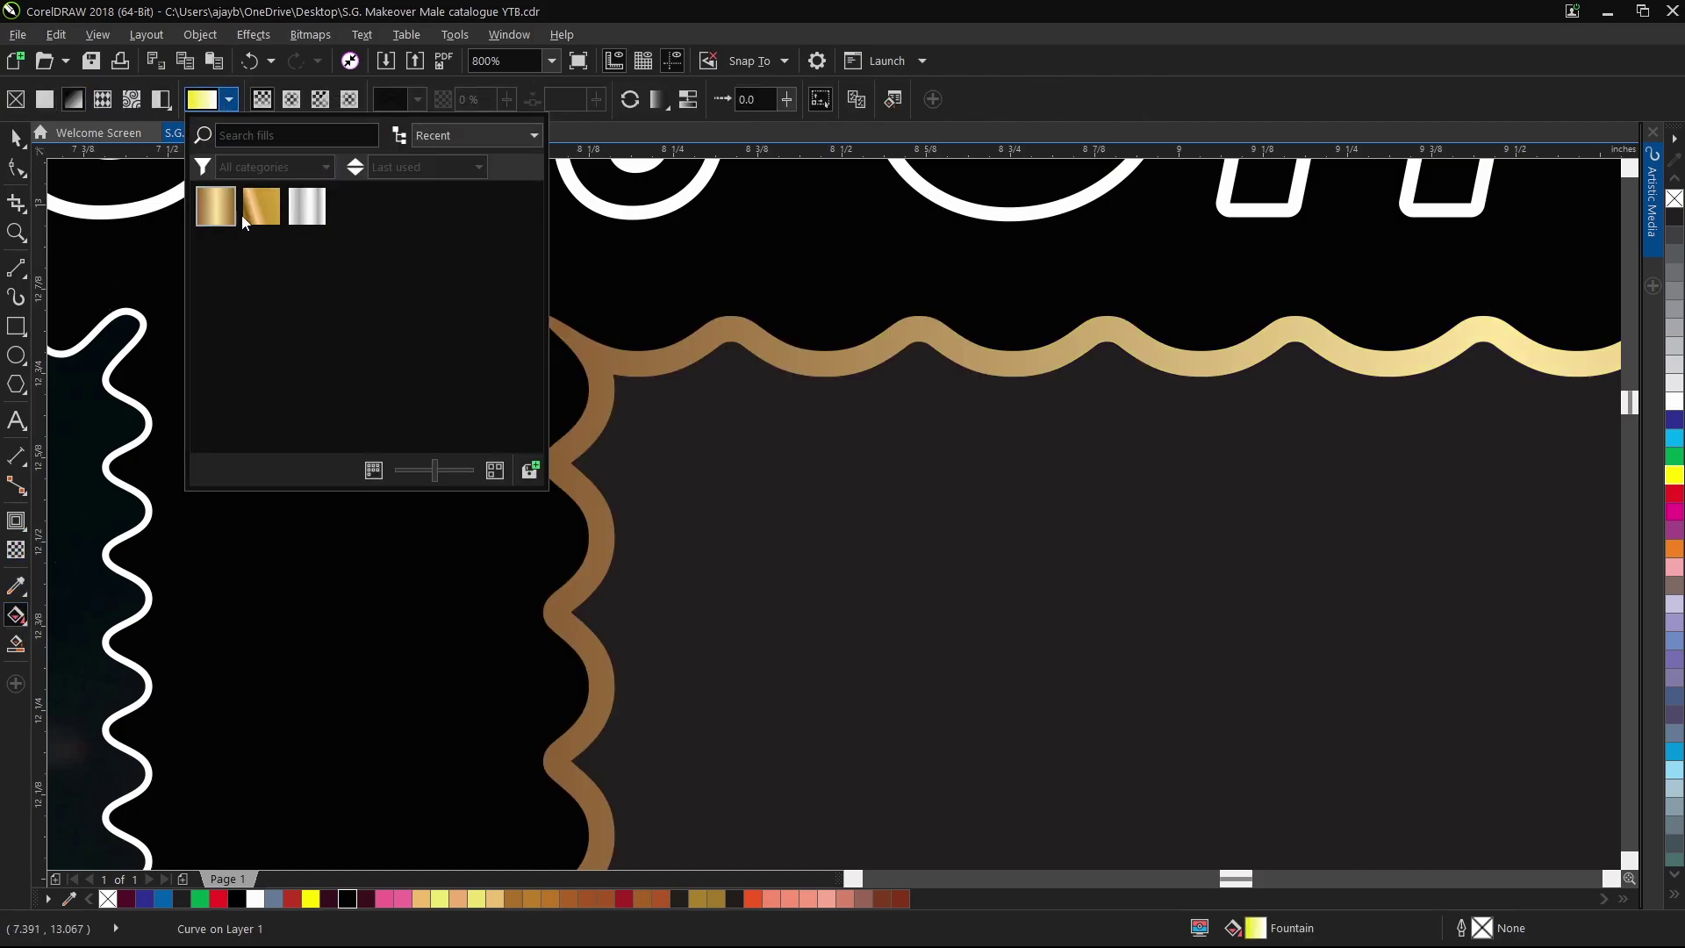
pyautogui.click(256, 213)
pyautogui.click(15, 139)
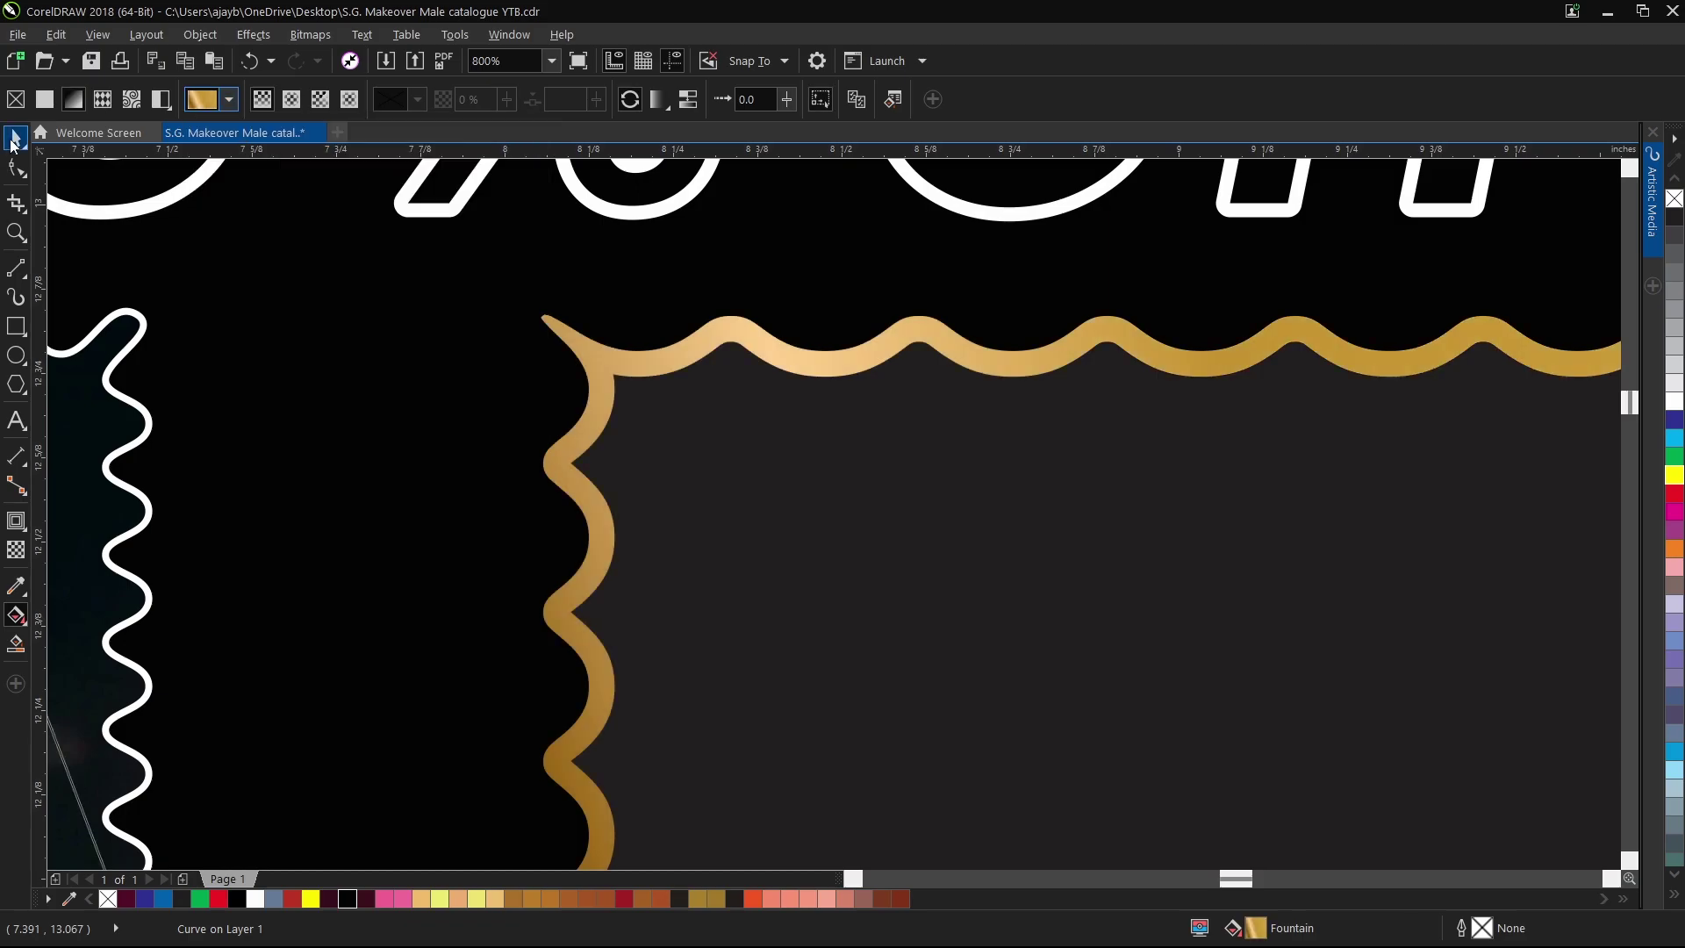
# PowerClip the photo of the bearded client in a black cape into the gold scalloped frame and adjust its fit.
pyautogui.scroll(-4, 631, 384)
pyautogui.click(715, 312)
pyautogui.moveTo(794, 268); pyautogui.dragTo(708, 263)
pyautogui.rightClick(786, 266)
pyautogui.click(824, 283)
pyautogui.click(664, 440)
pyautogui.keyDown('ctrl'); pyautogui.click(671, 434); pyautogui.keyUp('ctrl')
pyautogui.moveTo(856, 305); pyautogui.dragTo(937, 253)
pyautogui.keyDown('ctrl'); pyautogui.click(985, 275); pyautogui.keyUp('ctrl')
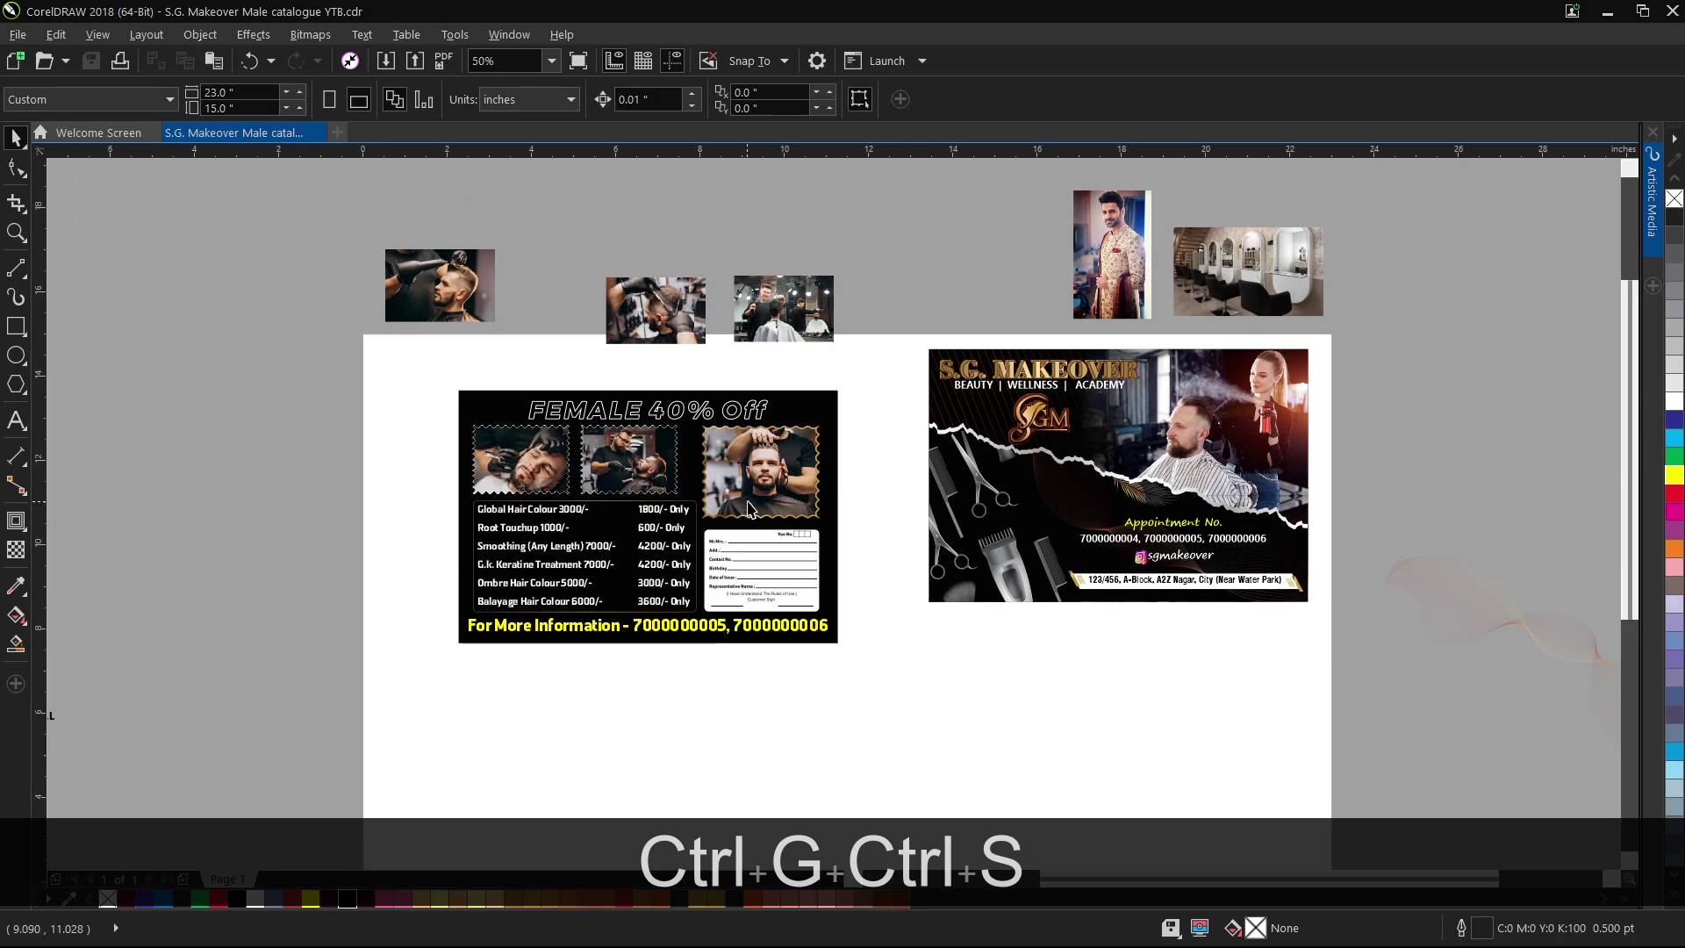
# Copy the salon tools graphic from inside the cover page's PowerClip and finish editing the clip.
pyautogui.click(995, 586)
pyautogui.keyDown('ctrl'); pyautogui.click(969, 584); pyautogui.keyUp('ctrl')
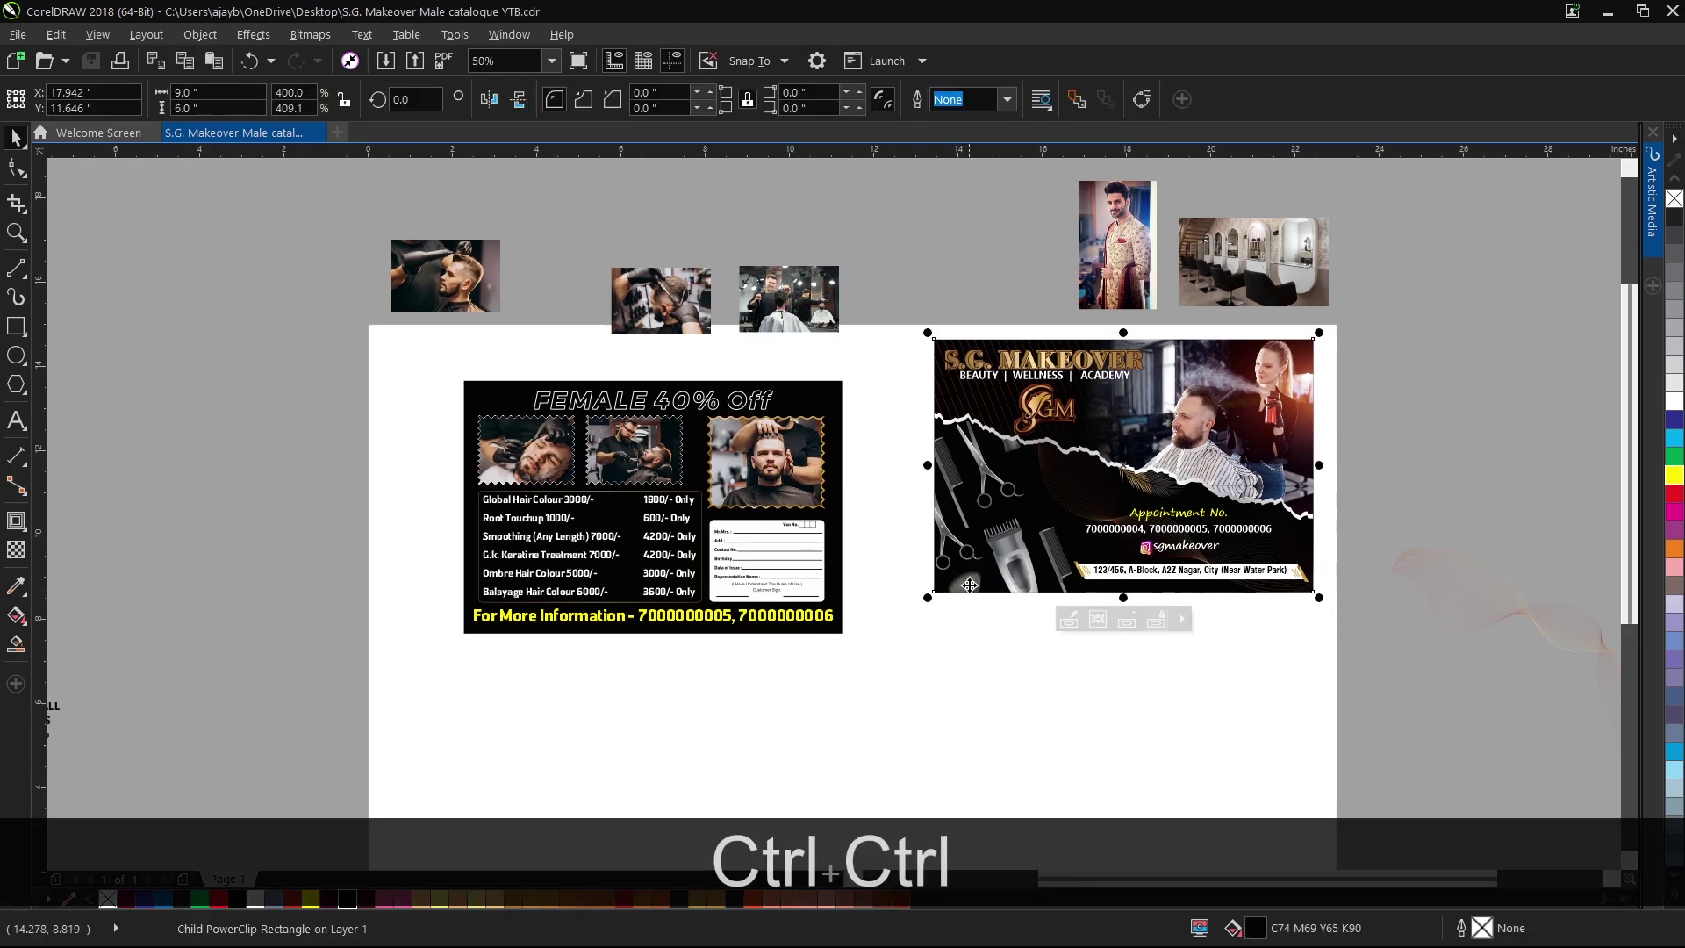
pyautogui.rightClick(969, 585)
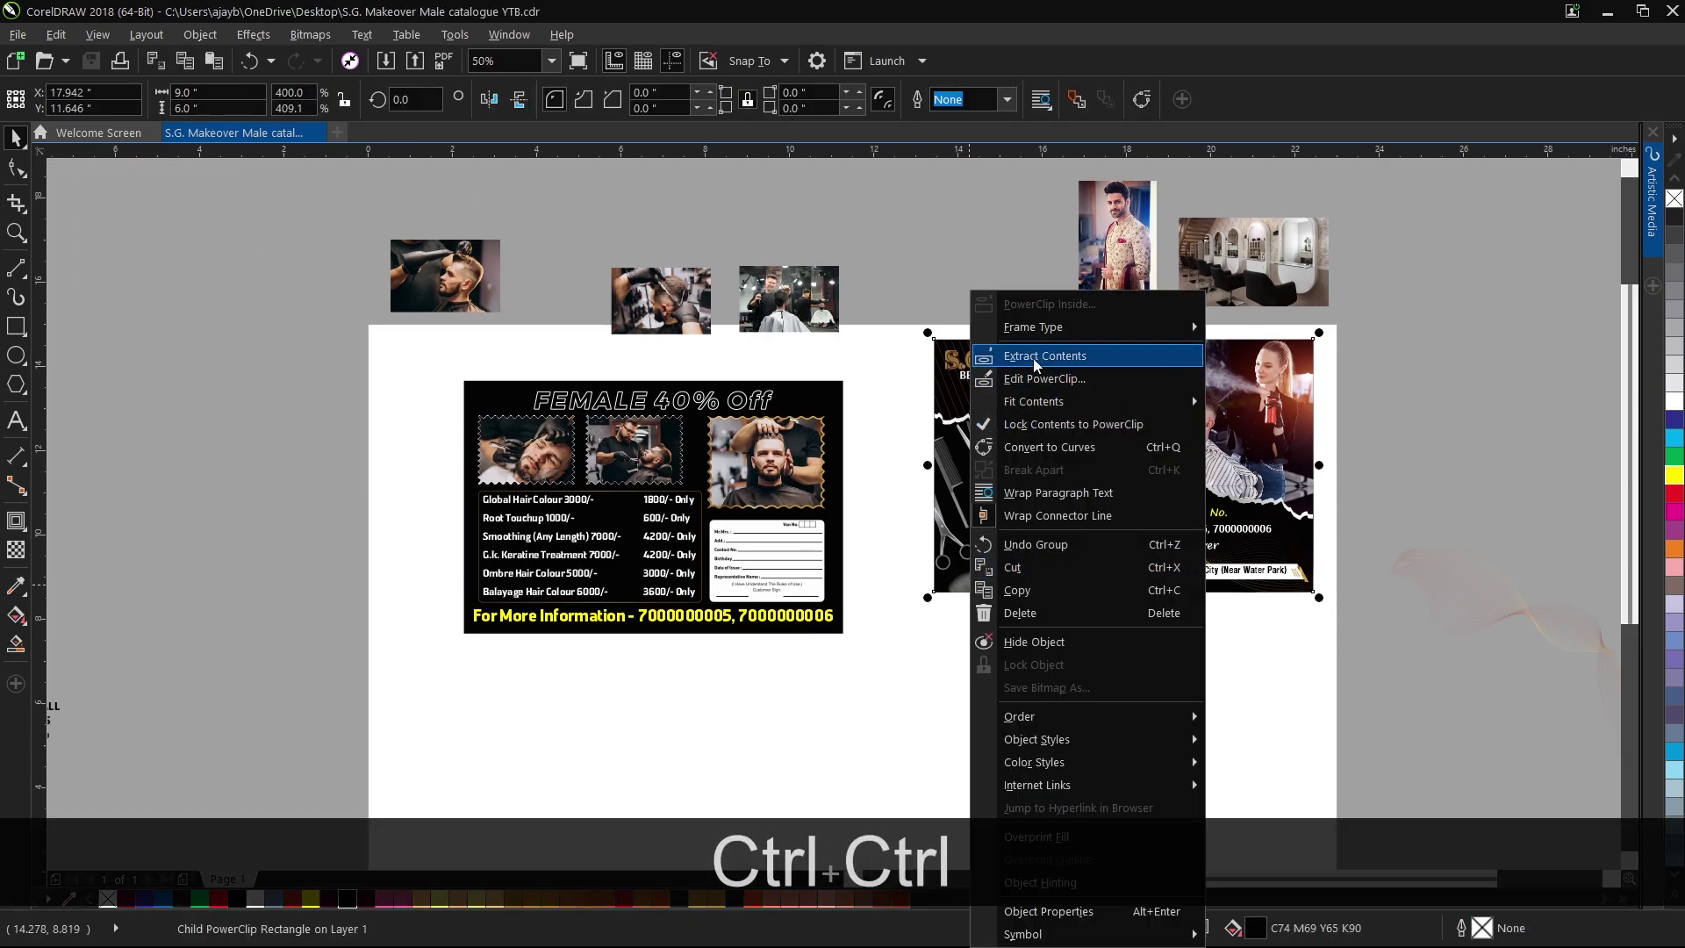
pyautogui.click(1040, 378)
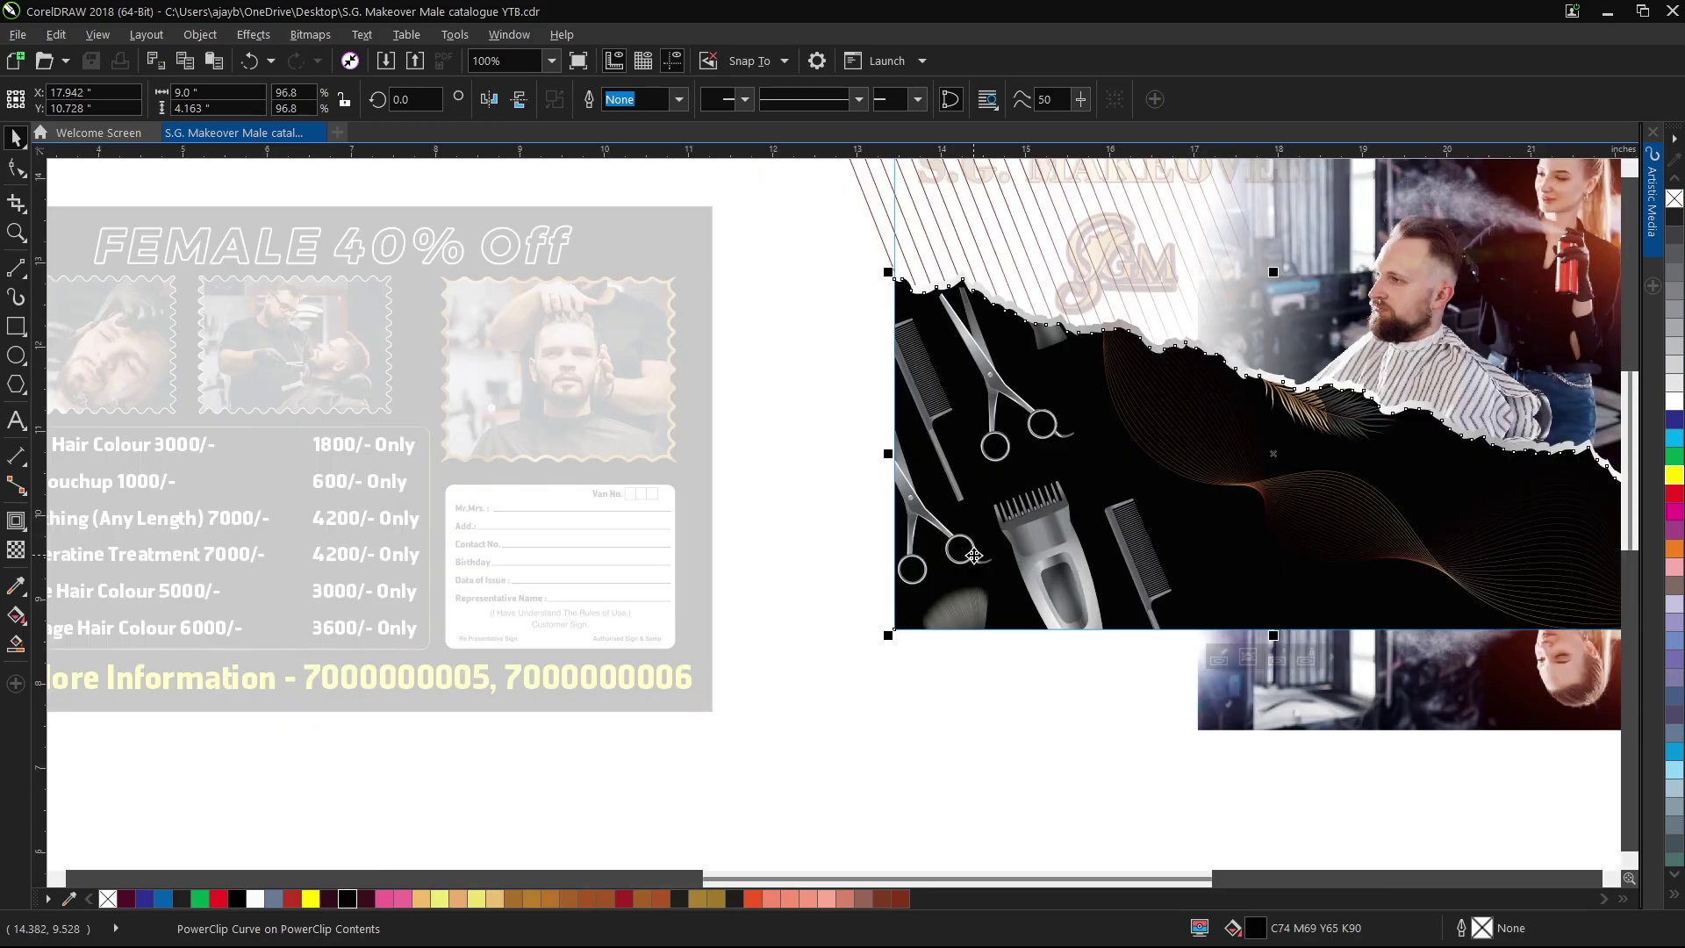
pyautogui.click(973, 556)
pyautogui.hotkey('ctrl', 'c')
pyautogui.click(965, 682)
pyautogui.keyDown('ctrl'); pyautogui.click(966, 682); pyautogui.keyUp('ctrl')
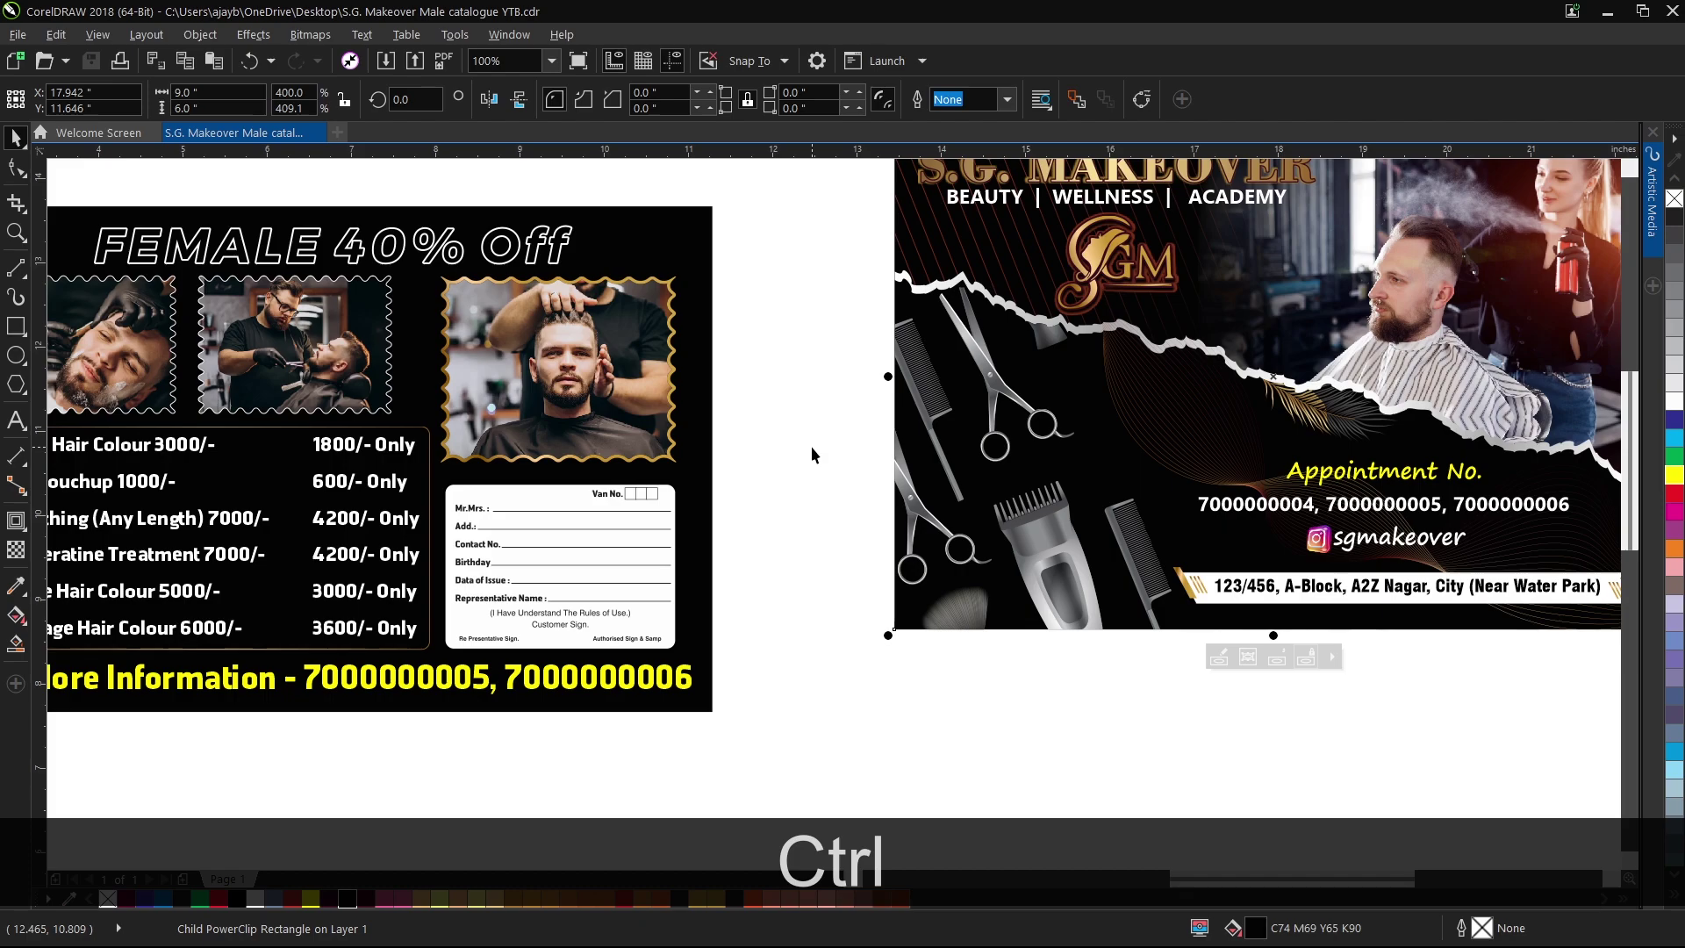
# Paste the salon tools beside the black page, ungroup them and separate the lower brush.
pyautogui.hotkey('ctrl', 'v')
pyautogui.scroll(-2, 1050, 521)
pyautogui.moveTo(1049, 522); pyautogui.dragTo(418, 547)
pyautogui.scroll(2, 395, 461)
pyautogui.click(674, 102)
pyautogui.click(432, 234)
pyautogui.moveTo(376, 687); pyautogui.dragTo(241, 686)
# Move the brush to the black page's upper-left corner, adjust it and PowerClip it inside the page background.
pyautogui.moveTo(566, 303)
pyautogui.mouseDown()
pyautogui.moveTo(561, 274)
pyautogui.moveTo(728, 240)
pyautogui.mouseUp()
pyautogui.scroll(4, 634, 250)
pyautogui.moveTo(800, 375); pyautogui.dragTo(857, 416)
pyautogui.moveTo(646, 268); pyautogui.dragTo(629, 270)
pyautogui.rightClick(629, 270)
pyautogui.click(711, 283)
pyautogui.click(639, 350)
pyautogui.scroll(-1, 636, 351)
pyautogui.click(492, 344)
# Copy the golden feather out of the cover's PowerClip and place the pasted copy on the empty area right of the drawing page.
pyautogui.scroll(-2, 430, 446)
pyautogui.scroll(-1, 1125, 437)
pyautogui.scroll(2, 1153, 466)
pyautogui.keyDown('ctrl'); pyautogui.click(1077, 484); pyautogui.keyUp('ctrl')
pyautogui.rightClick(1077, 484)
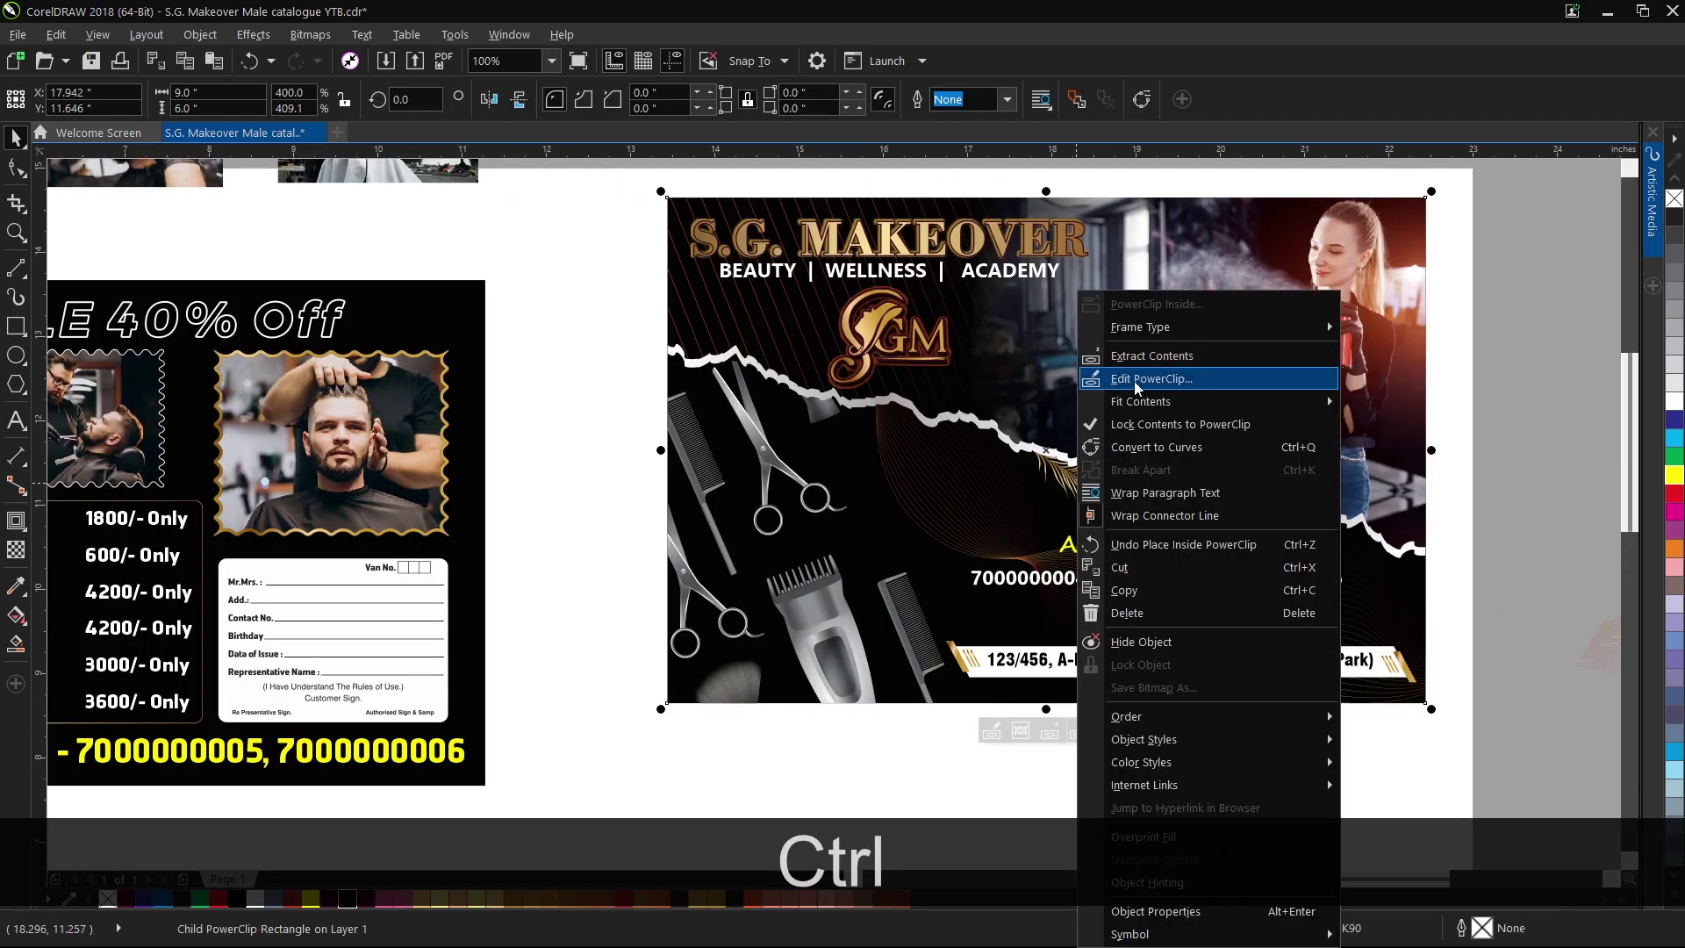
pyautogui.click(1133, 378)
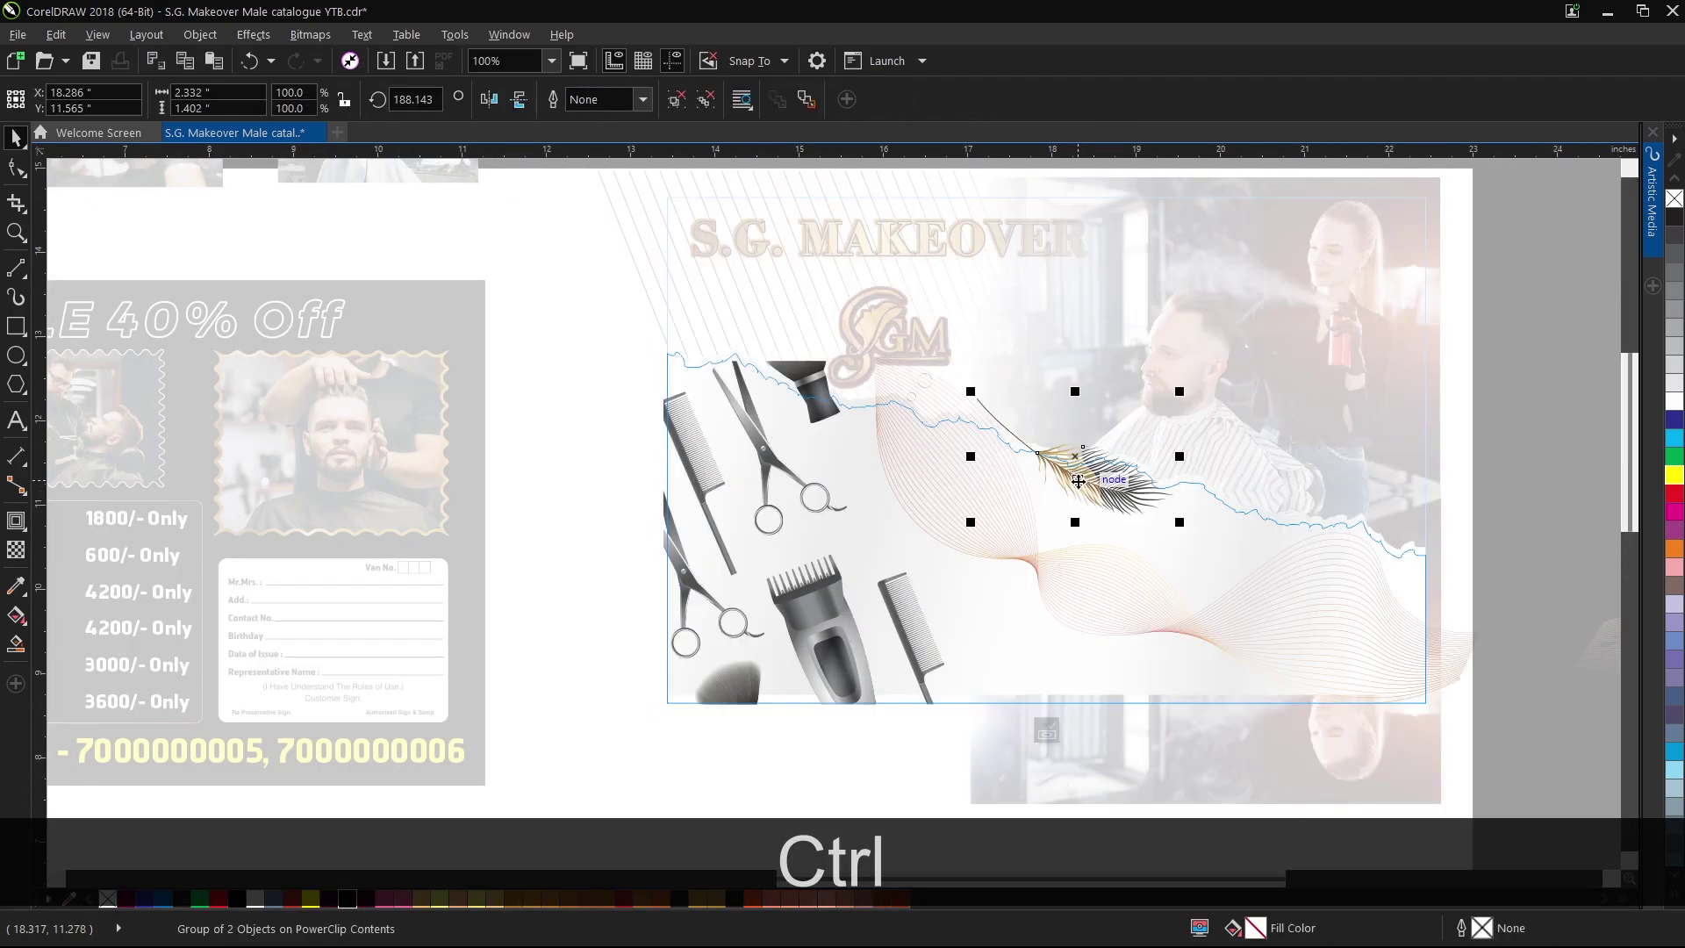
pyautogui.keyDown('ctrl'); pyautogui.click(1504, 433); pyautogui.keyUp('ctrl')
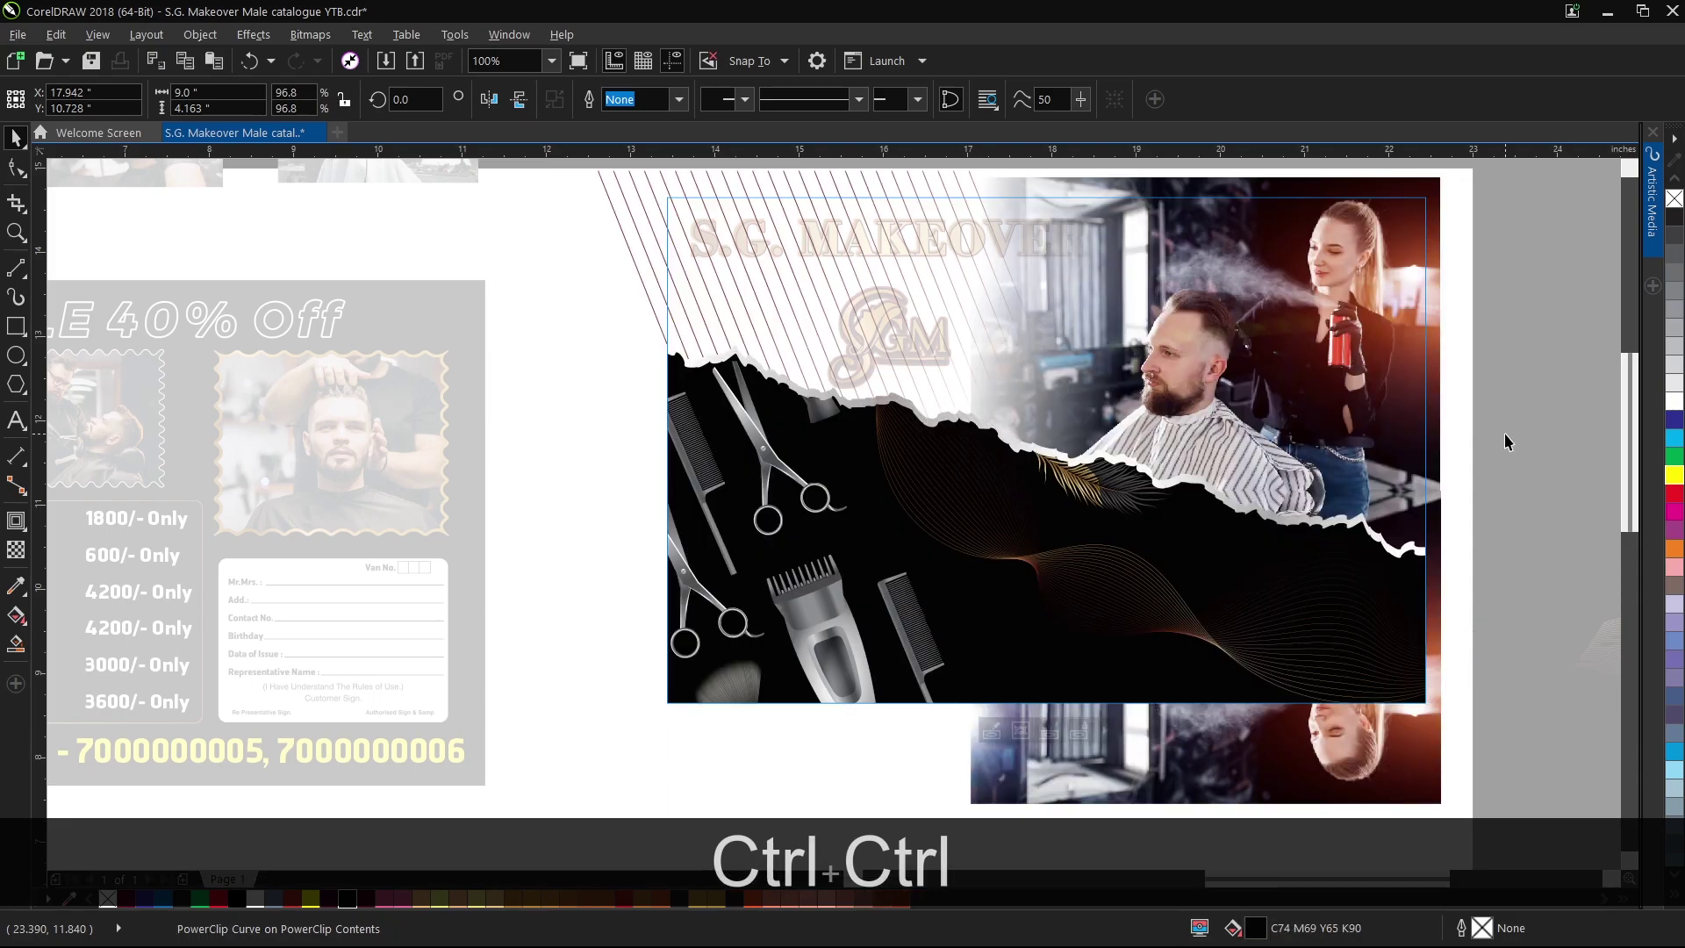
pyautogui.hotkey('ctrl', 'v')
pyautogui.scroll(-1, 1125, 466)
pyautogui.moveTo(1125, 466); pyautogui.dragTo(1441, 516)
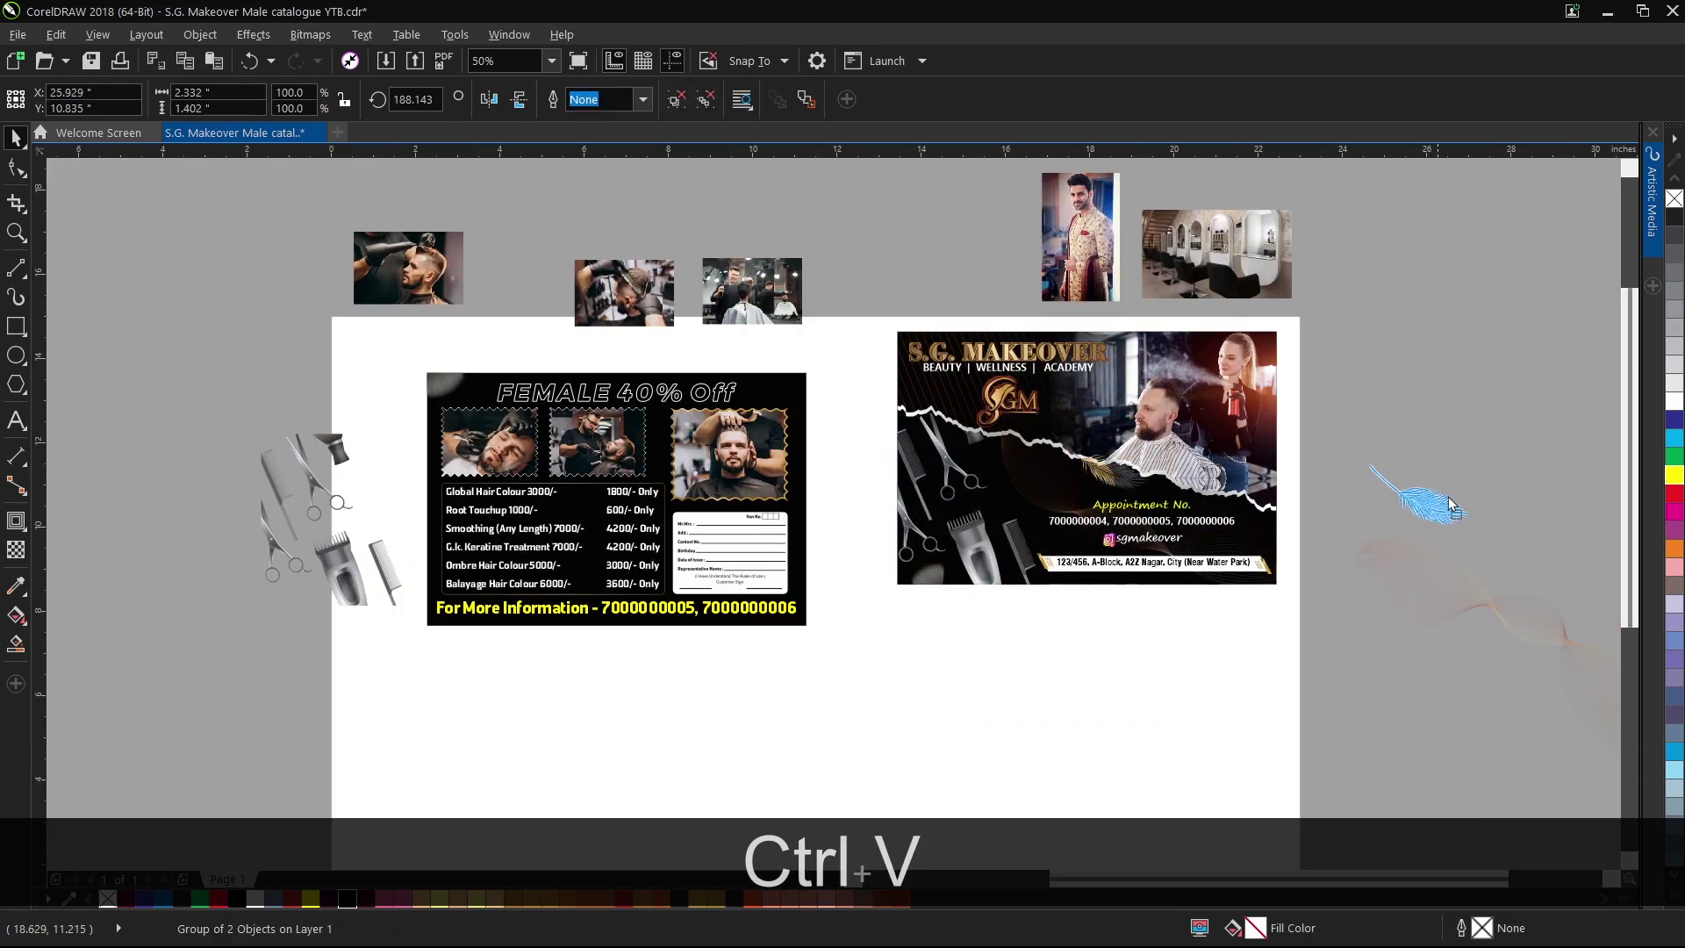
# Place a horizontally mirrored copy of the feather at the black page's upper-right corner and PowerClip it into the page background.
pyautogui.hotkey('ctrl', 'c')
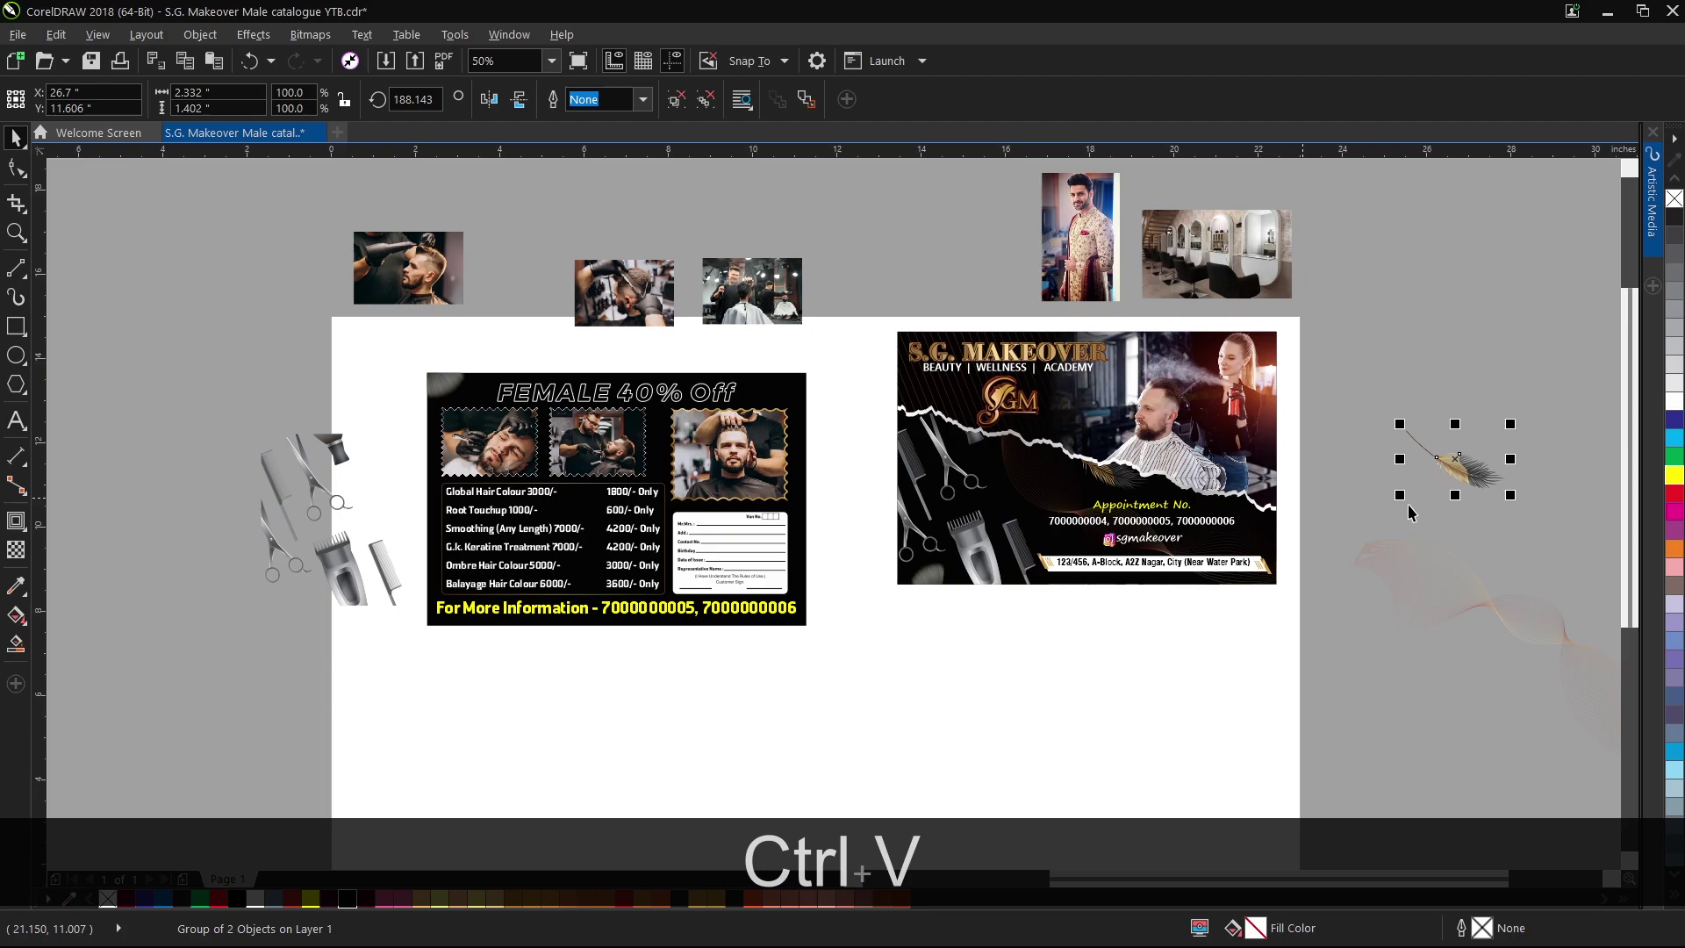
pyautogui.moveTo(1261, 576); pyautogui.dragTo(774, 373)
pyautogui.scroll(1, 774, 373)
pyautogui.click(485, 100)
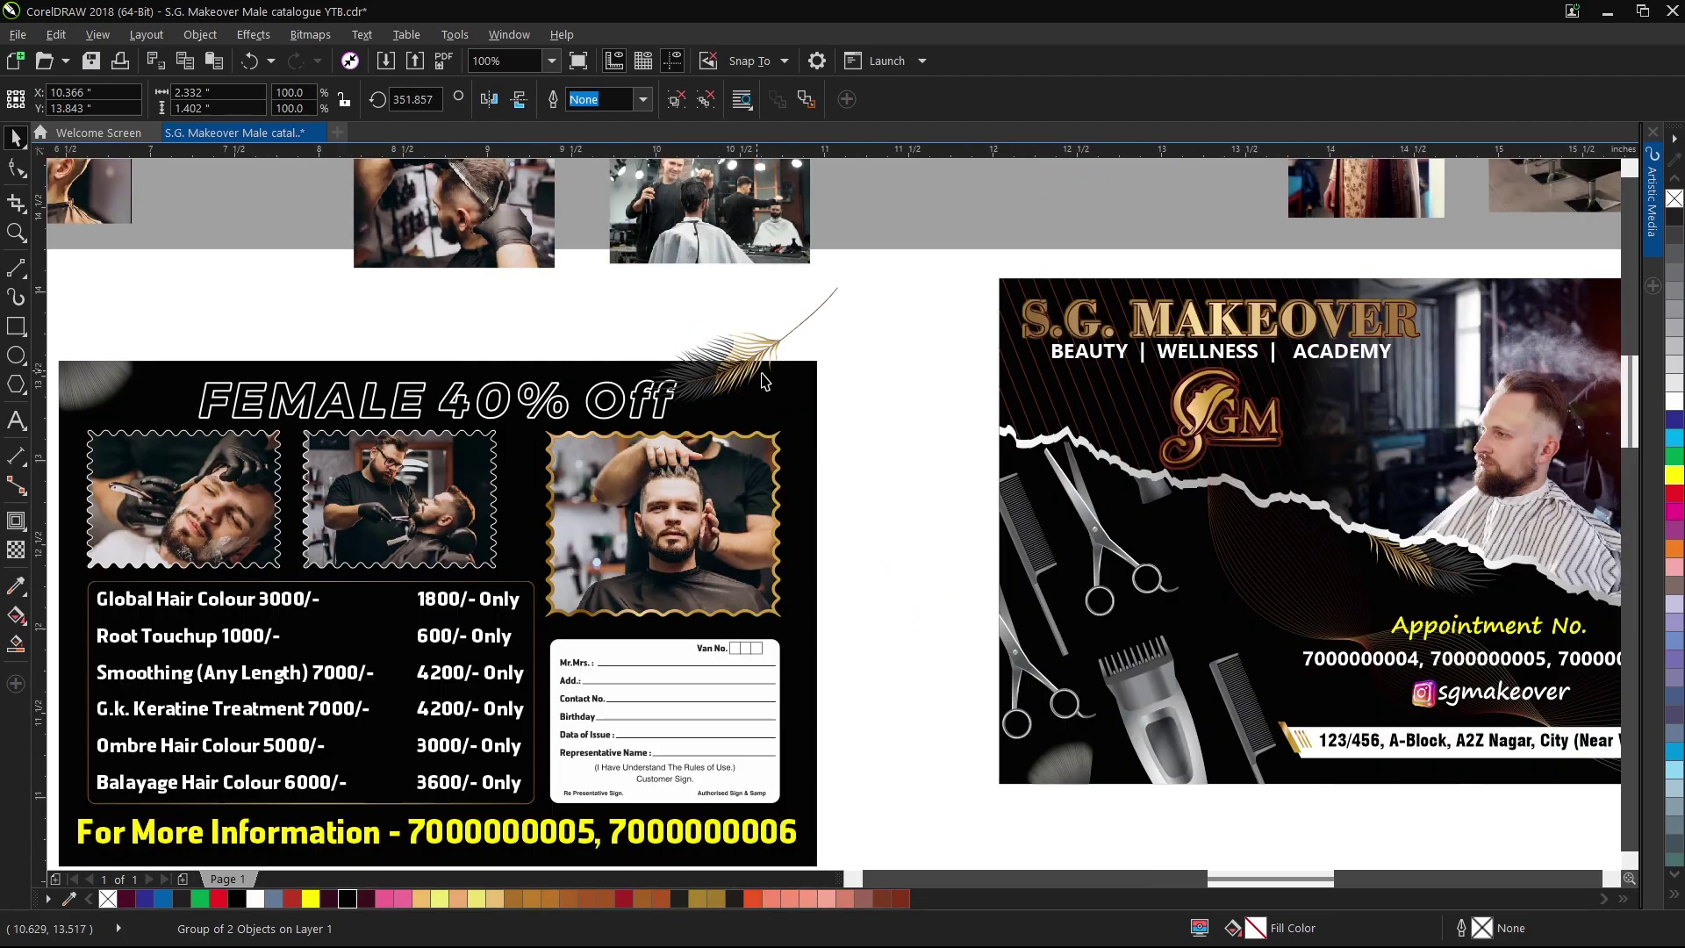
pyautogui.scroll(1, 747, 361)
pyautogui.moveTo(795, 363); pyautogui.dragTo(816, 377)
pyautogui.rightClick(861, 384)
pyautogui.click(861, 386)
pyautogui.click(854, 459)
# Move the lower scissors against the right side of the customer form and PowerClip them inside the black page background.
pyautogui.scroll(-2, 782, 276)
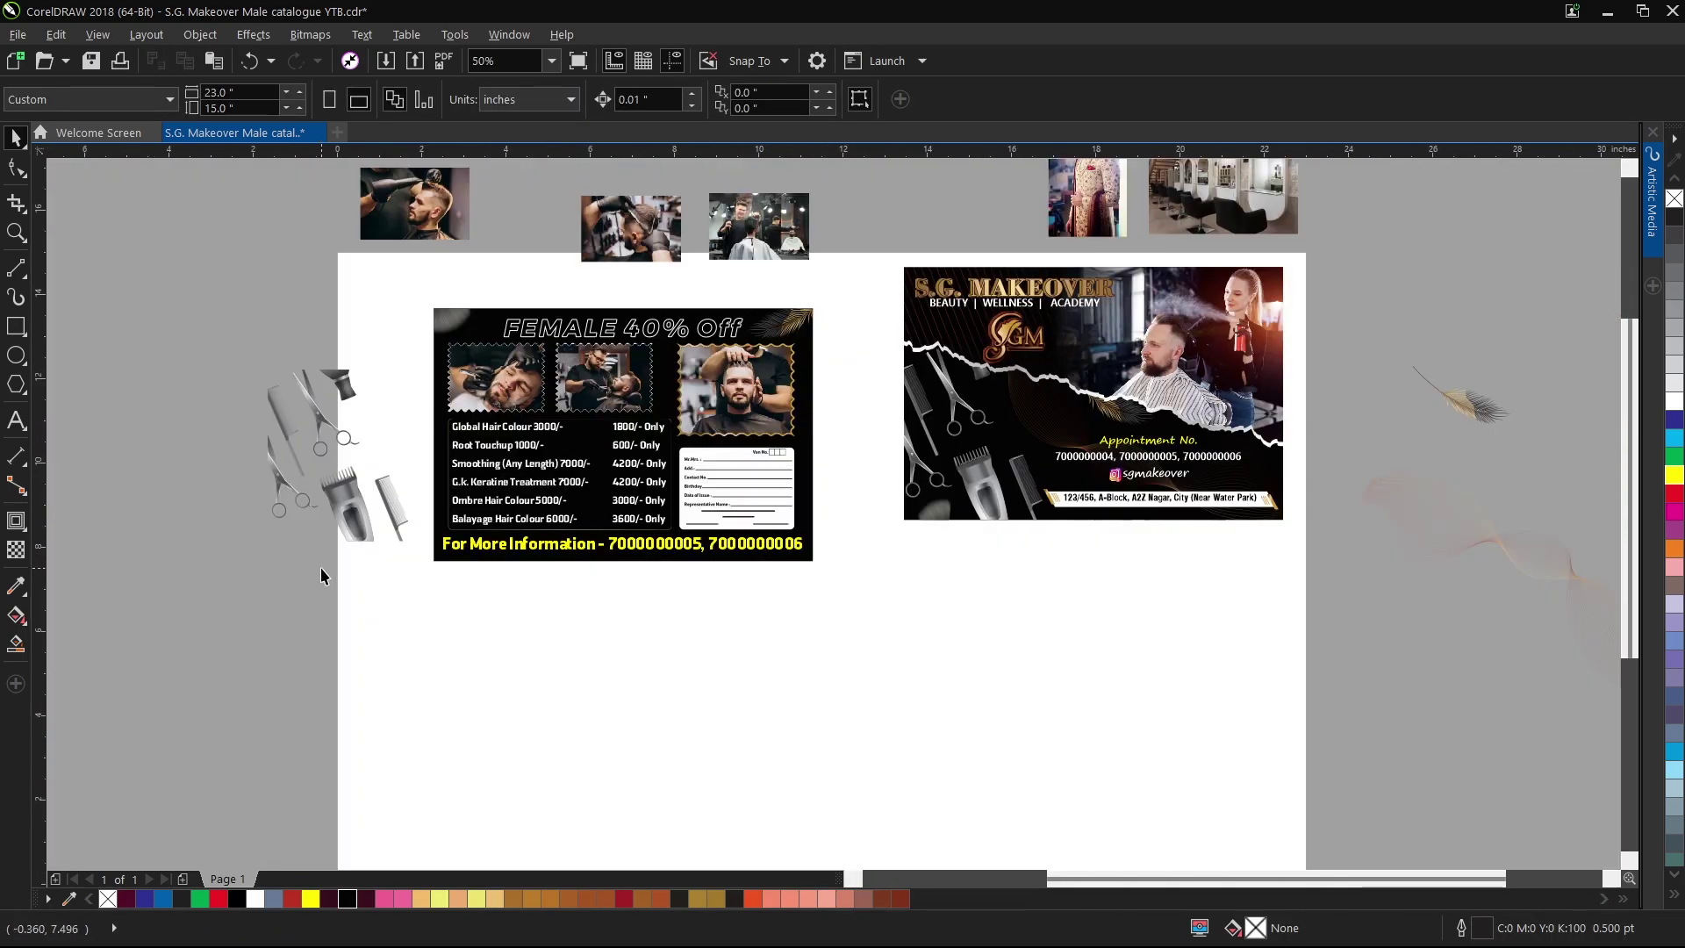
pyautogui.scroll(1, 341, 537)
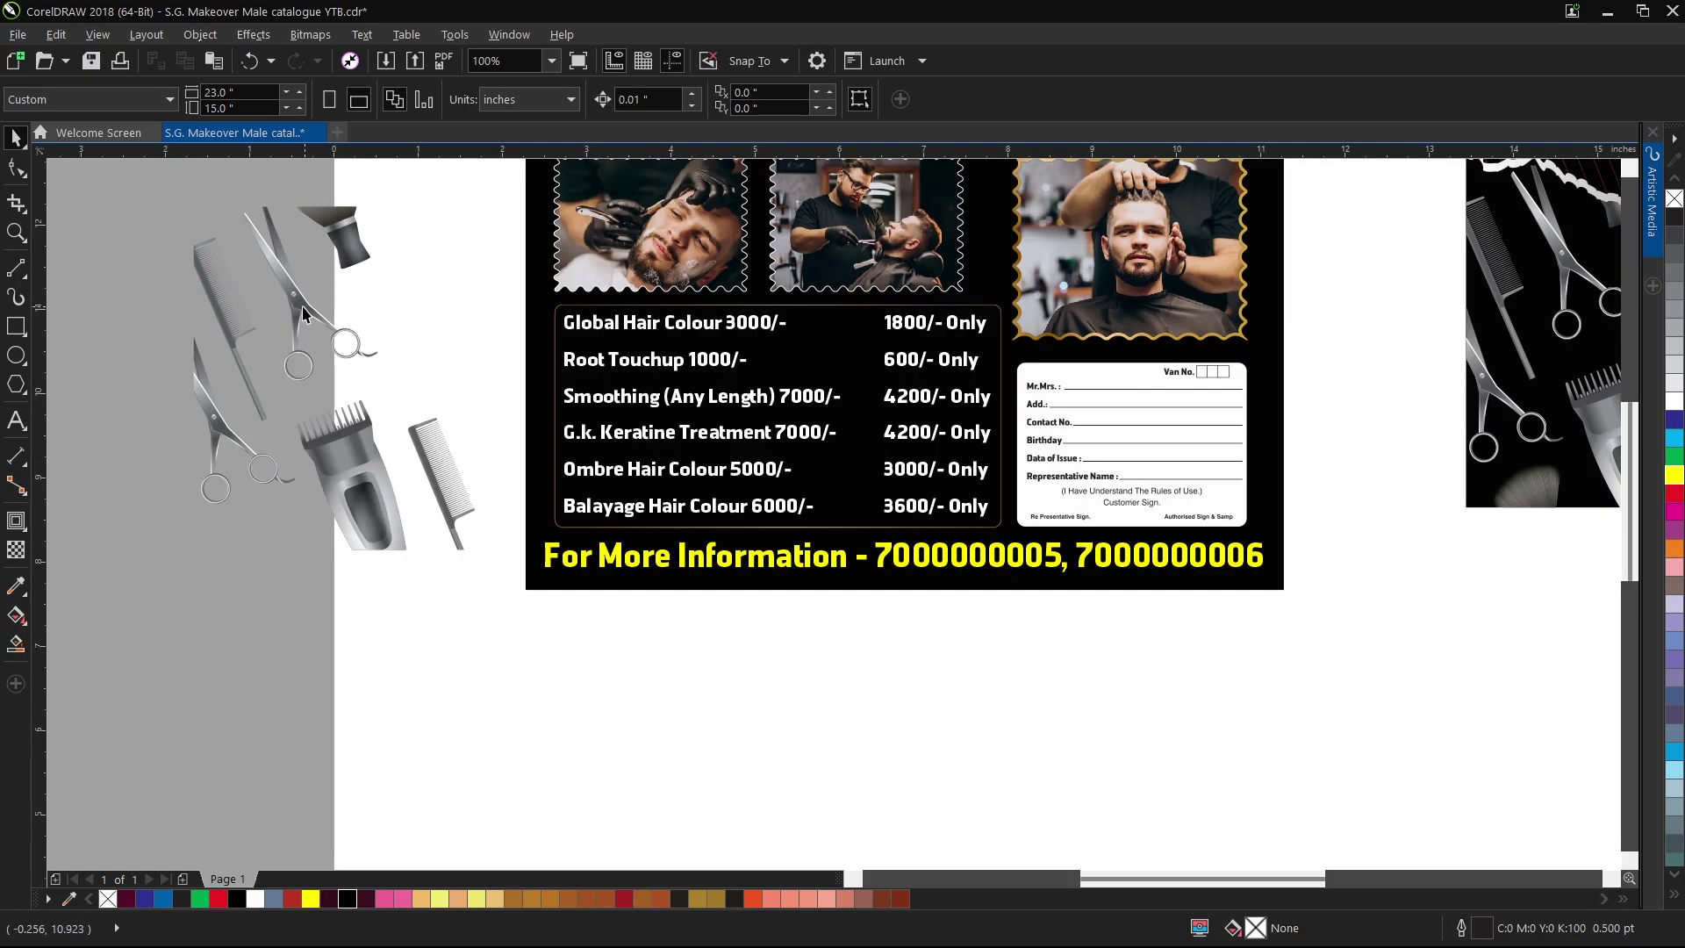
pyautogui.moveTo(210, 412); pyautogui.dragTo(1203, 378)
pyautogui.scroll(1, 1266, 421)
pyautogui.scroll(1, 1263, 381)
pyautogui.scroll(-1, 1176, 349)
pyautogui.scroll(1, 1331, 612)
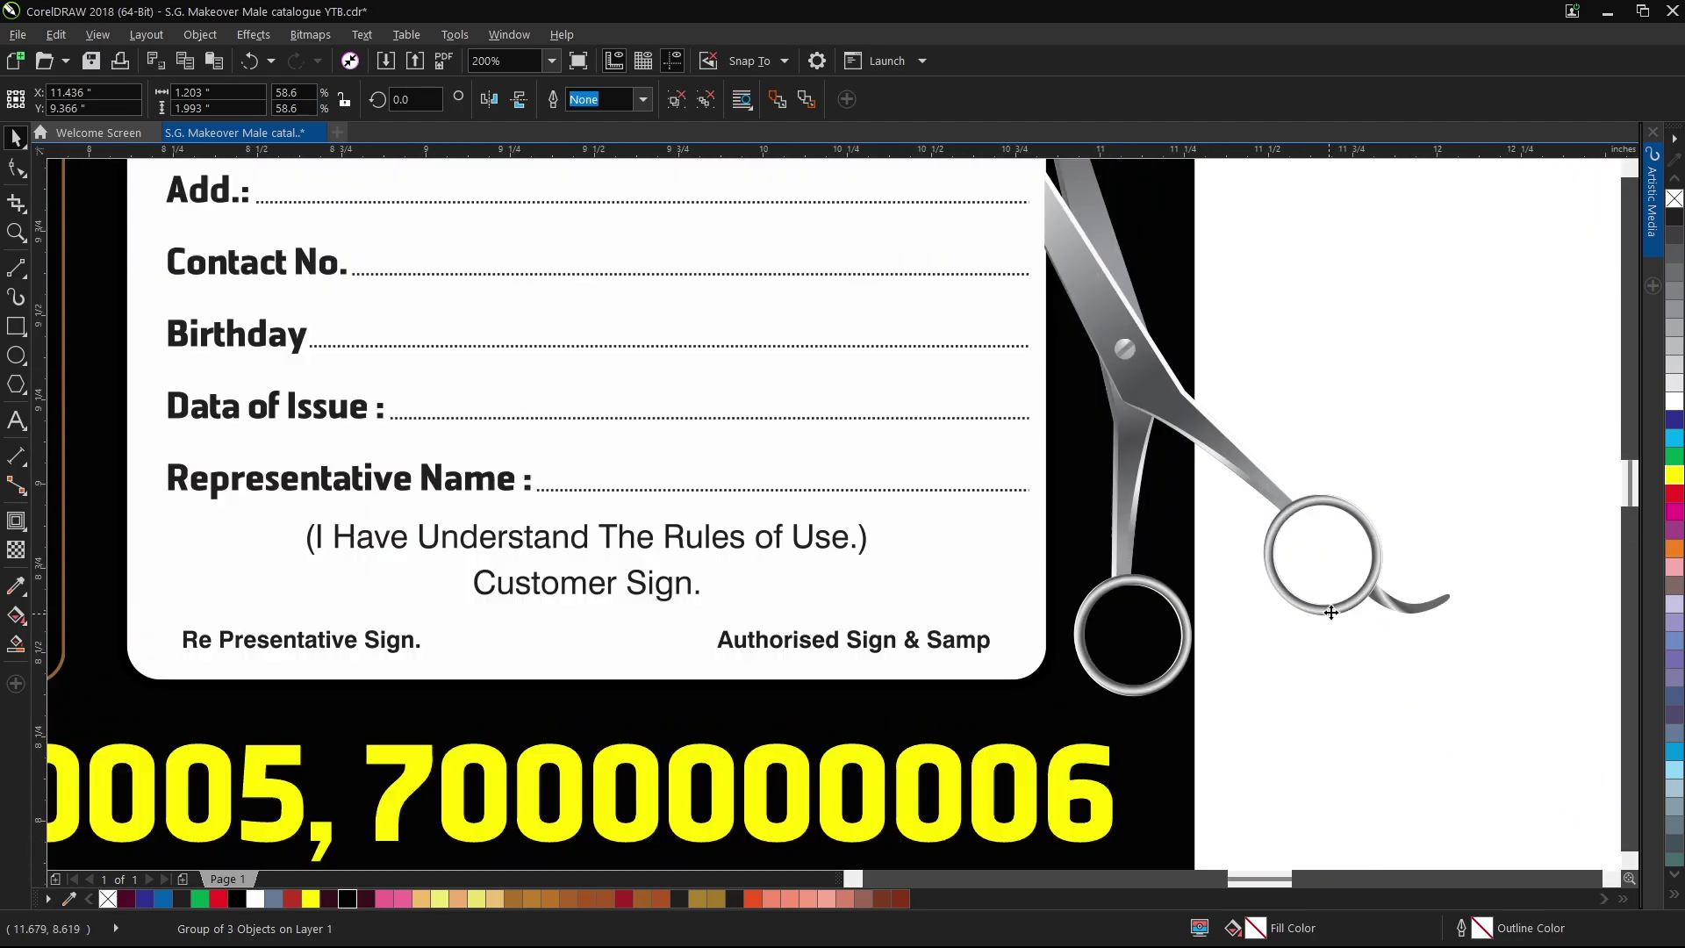
pyautogui.moveTo(1358, 604); pyautogui.dragTo(1357, 621)
pyautogui.scroll(-1, 1331, 635)
pyautogui.scroll(4, 1237, 443)
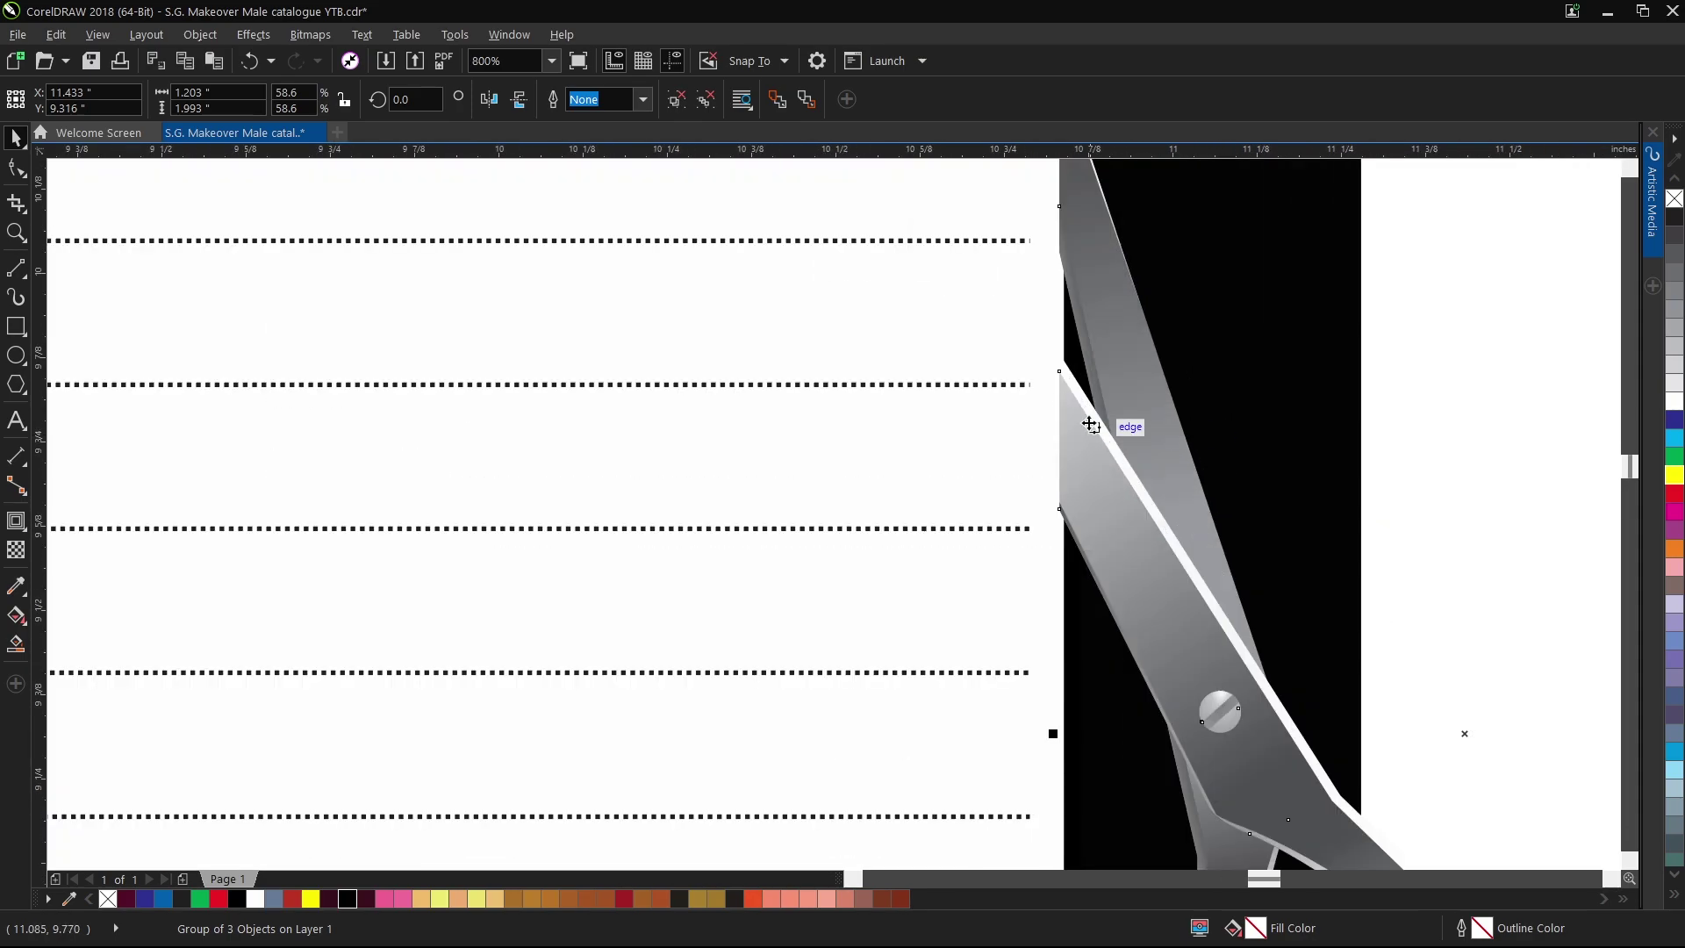
pyautogui.moveTo(1001, 338); pyautogui.dragTo(1020, 337)
pyautogui.scroll(-3, 972, 390)
pyautogui.rightClick(1067, 382)
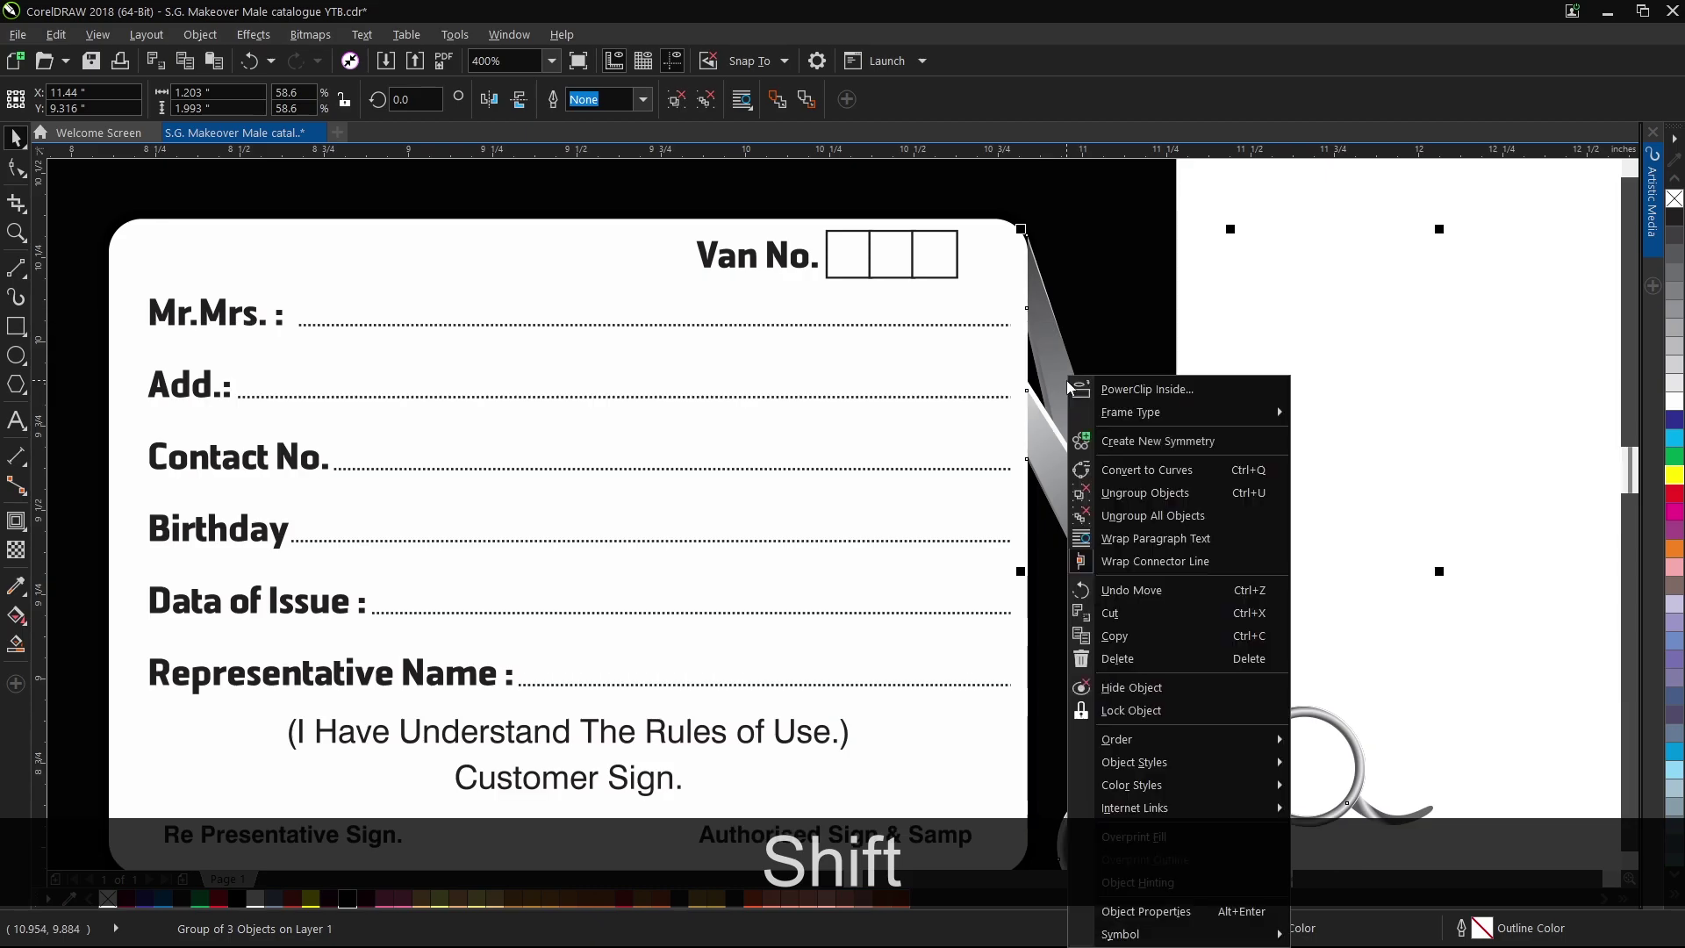
pyautogui.click(1095, 388)
pyautogui.scroll(-1, 1119, 287)
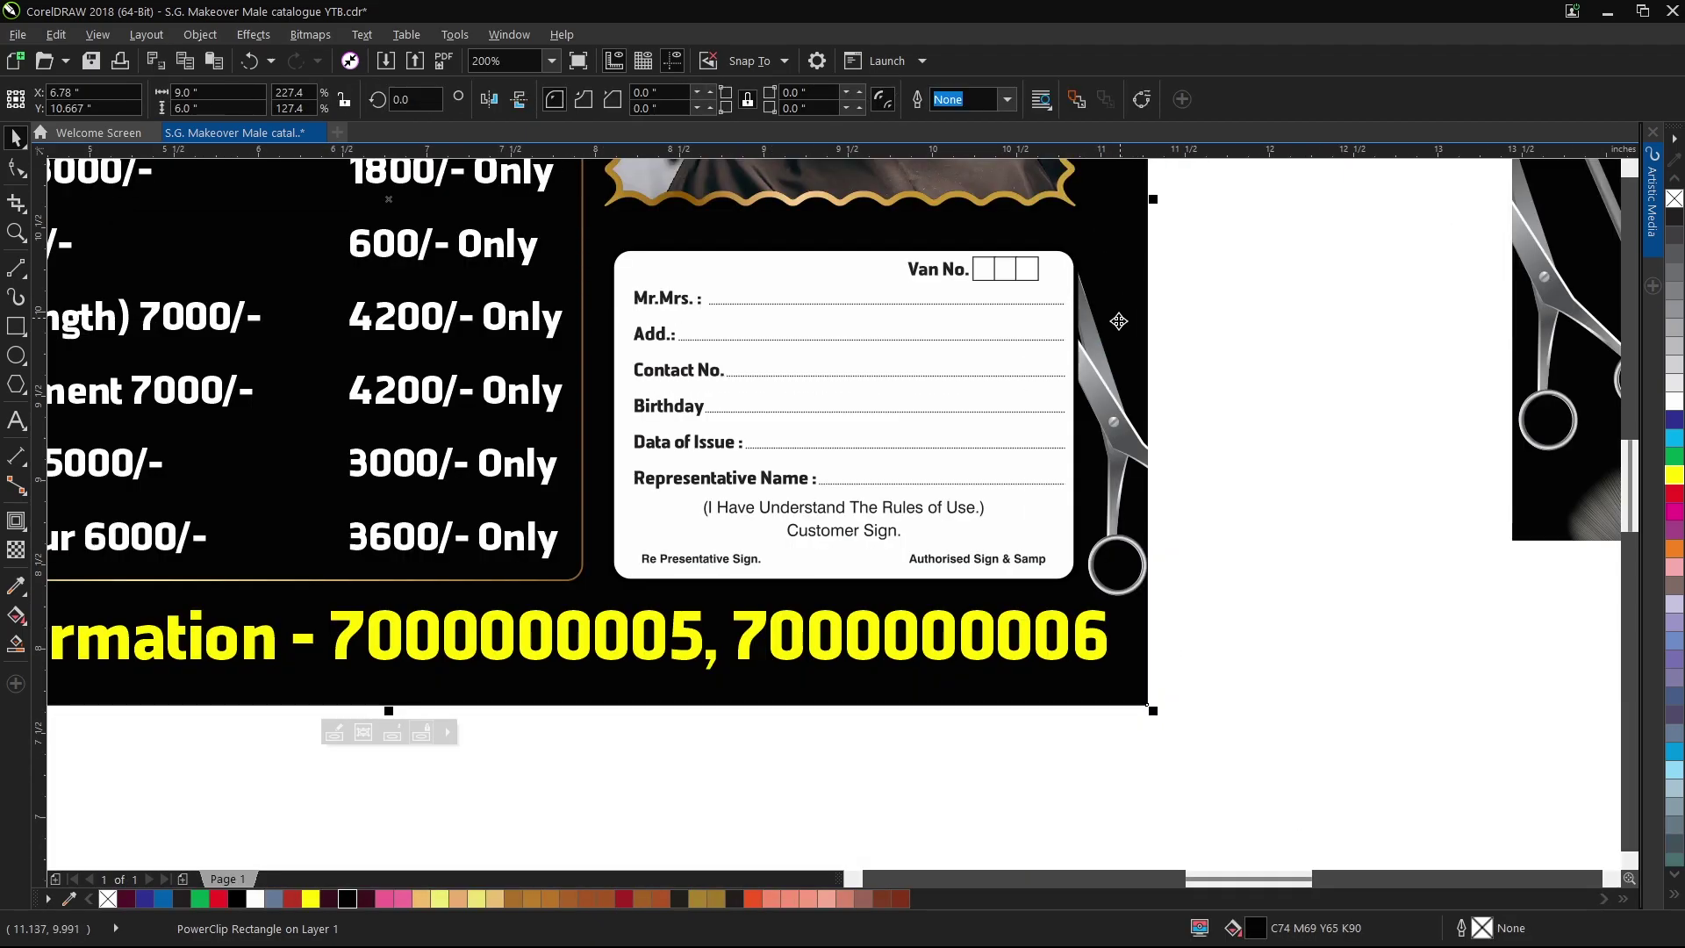
# Undo the last move of the customer form and save the document.
pyautogui.scroll(1, 1120, 321)
pyautogui.hotkey('ctrl', 'z')
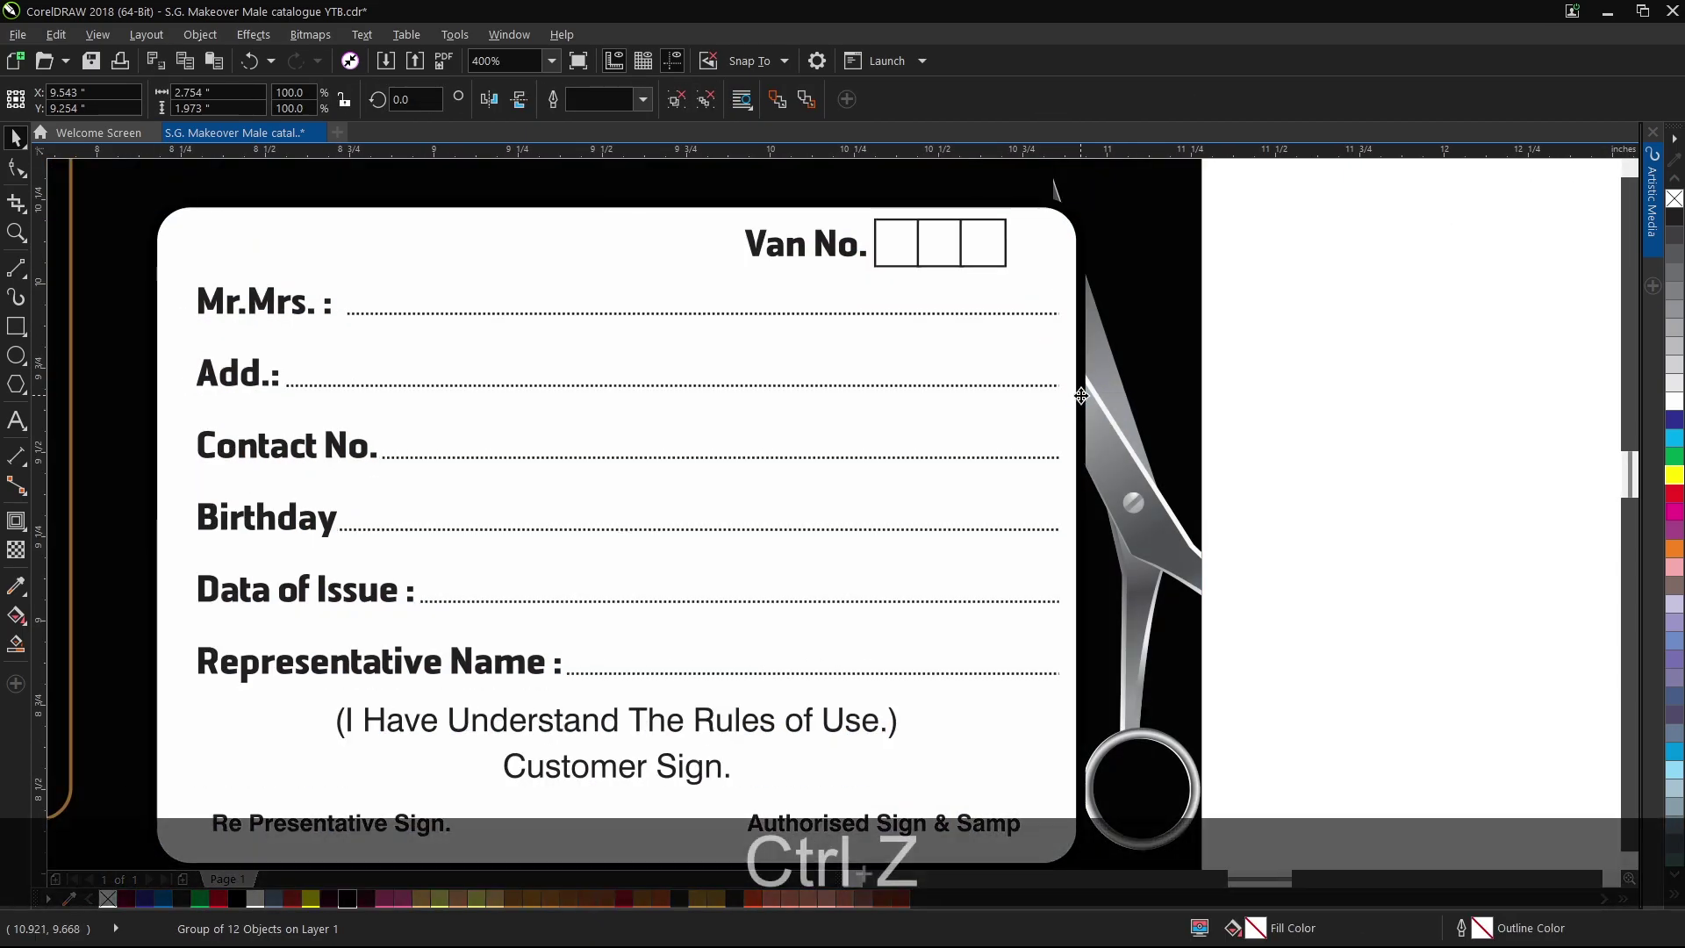
pyautogui.scroll(-1, 1056, 367)
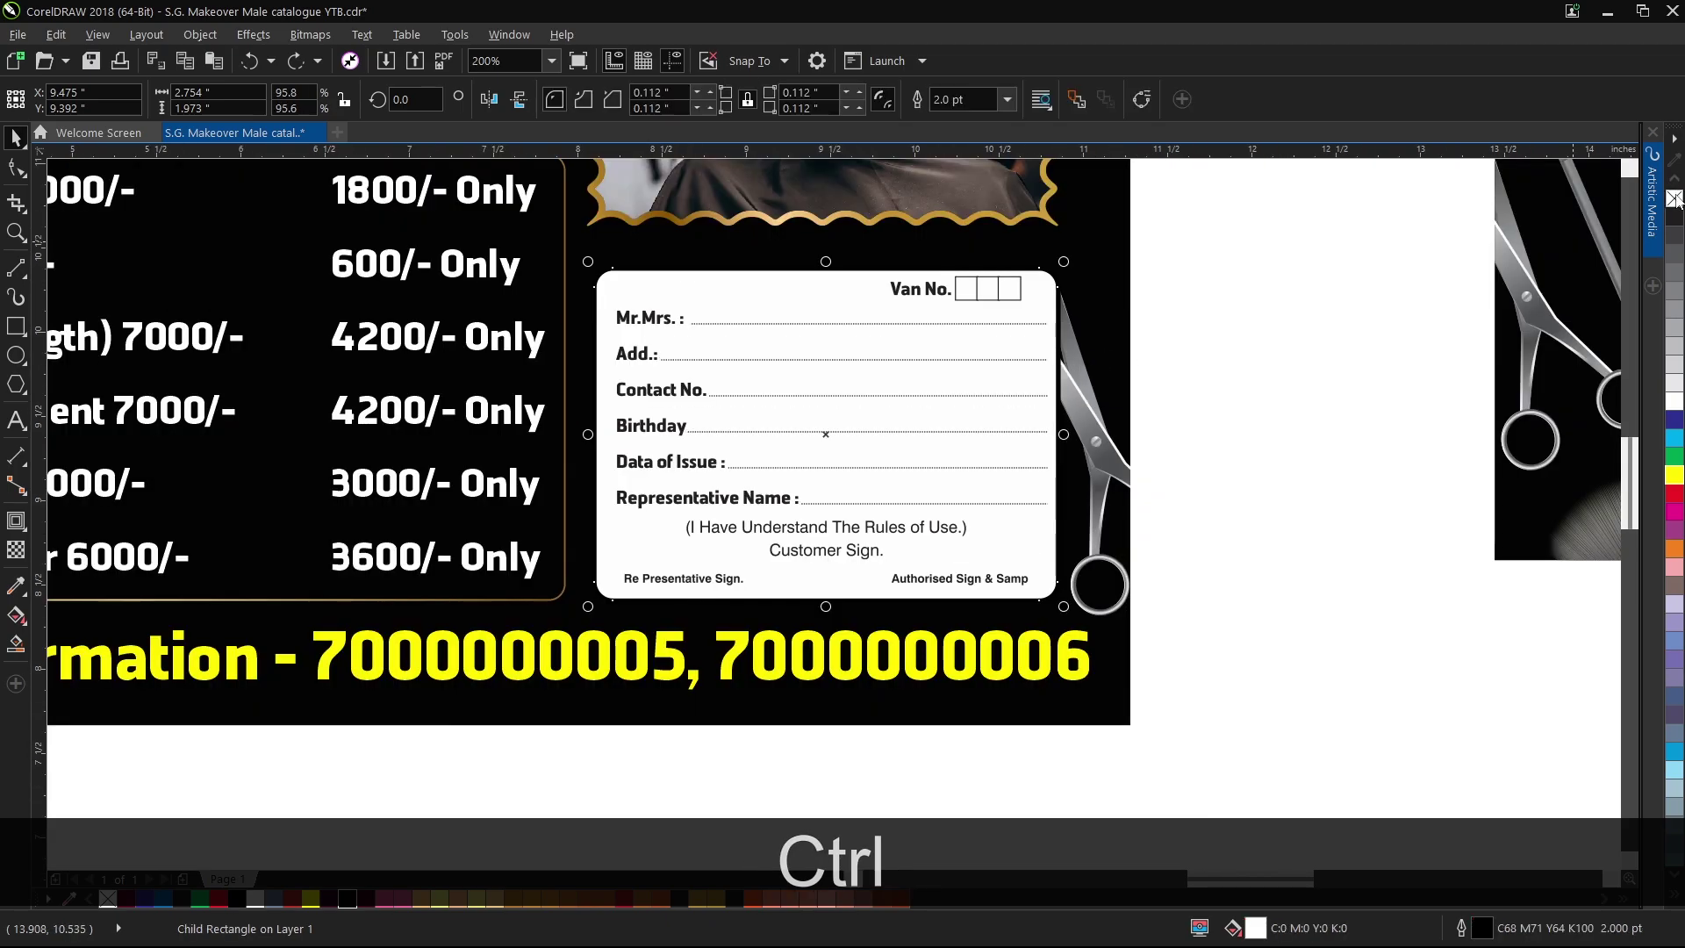
pyautogui.hotkey('ctrl', 's')
# Copy and paste the wavy line group and move the copy onto the lower part of the black page.
pyautogui.scroll(-3, 1348, 475)
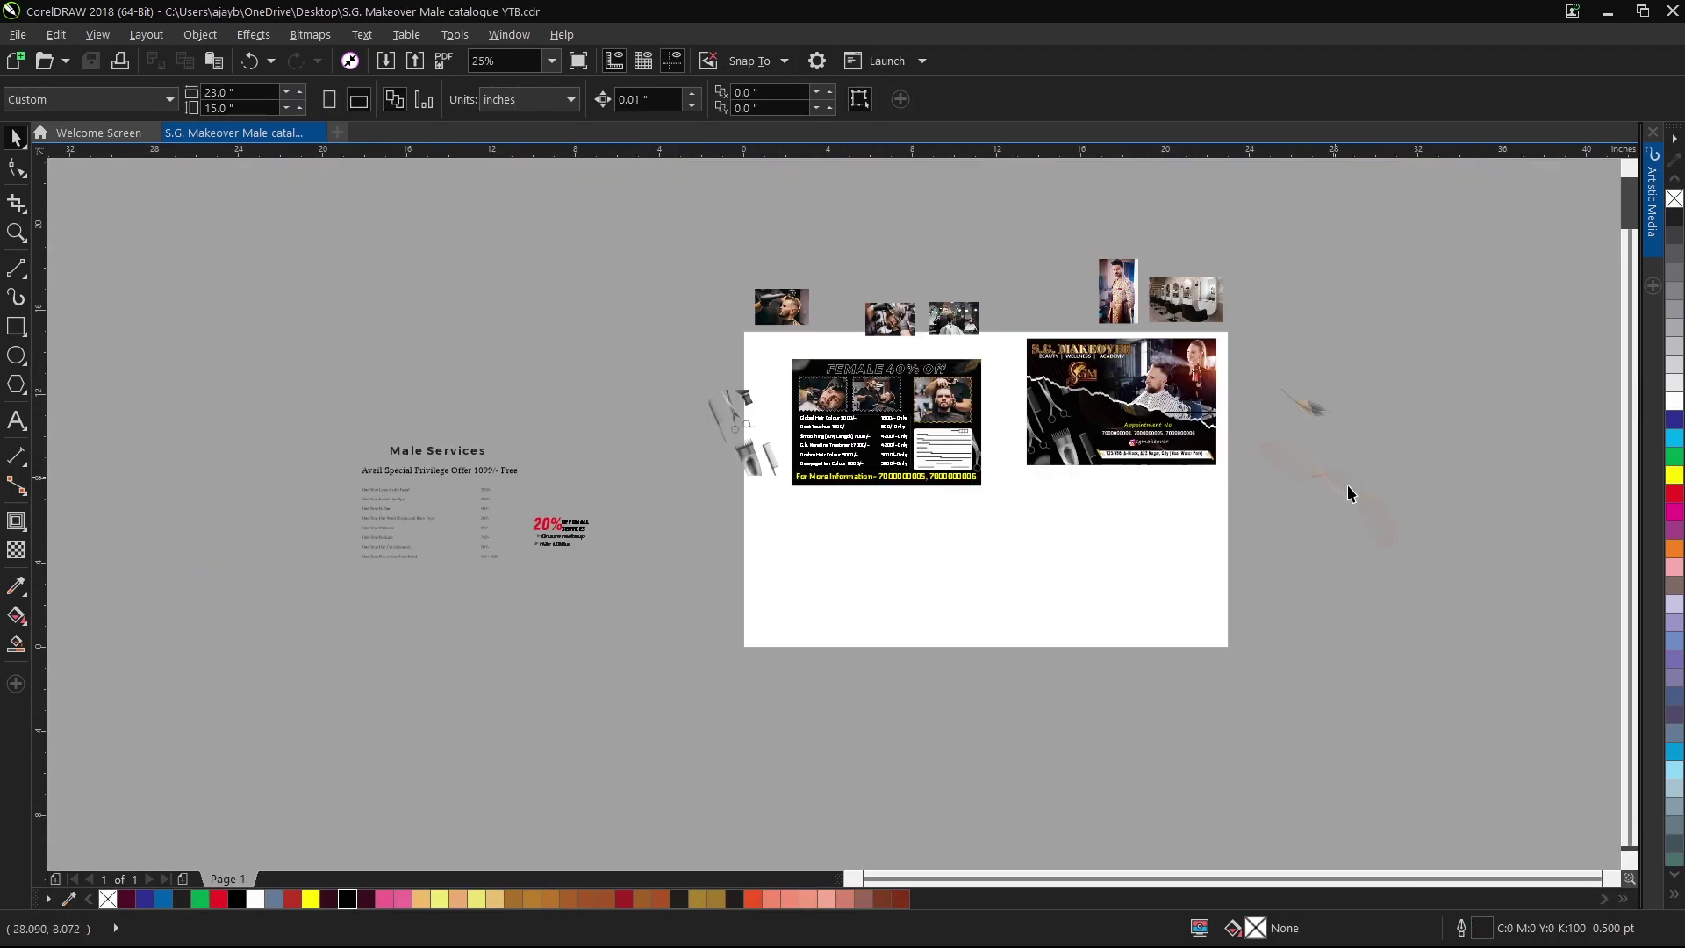
pyautogui.click(1348, 491)
pyautogui.scroll(1, 1348, 491)
pyautogui.click(57, 34)
pyautogui.click(88, 151)
pyautogui.click(68, 41)
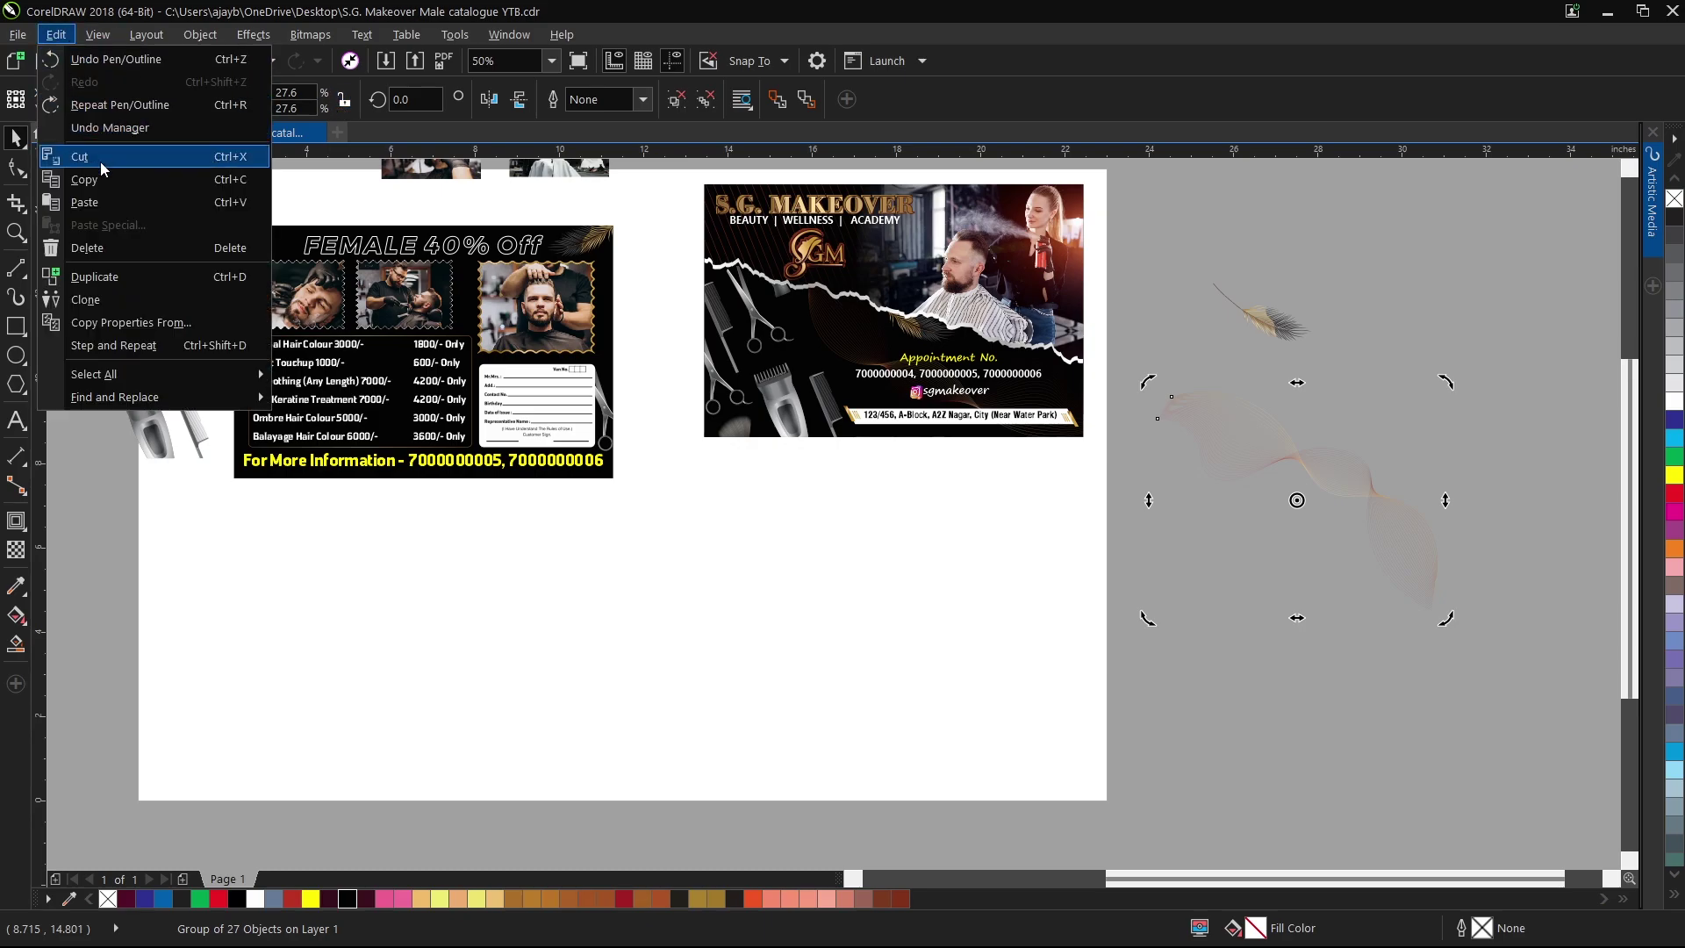
pyautogui.click(90, 203)
pyautogui.moveTo(1344, 477); pyautogui.dragTo(377, 412)
pyautogui.scroll(2, 378, 411)
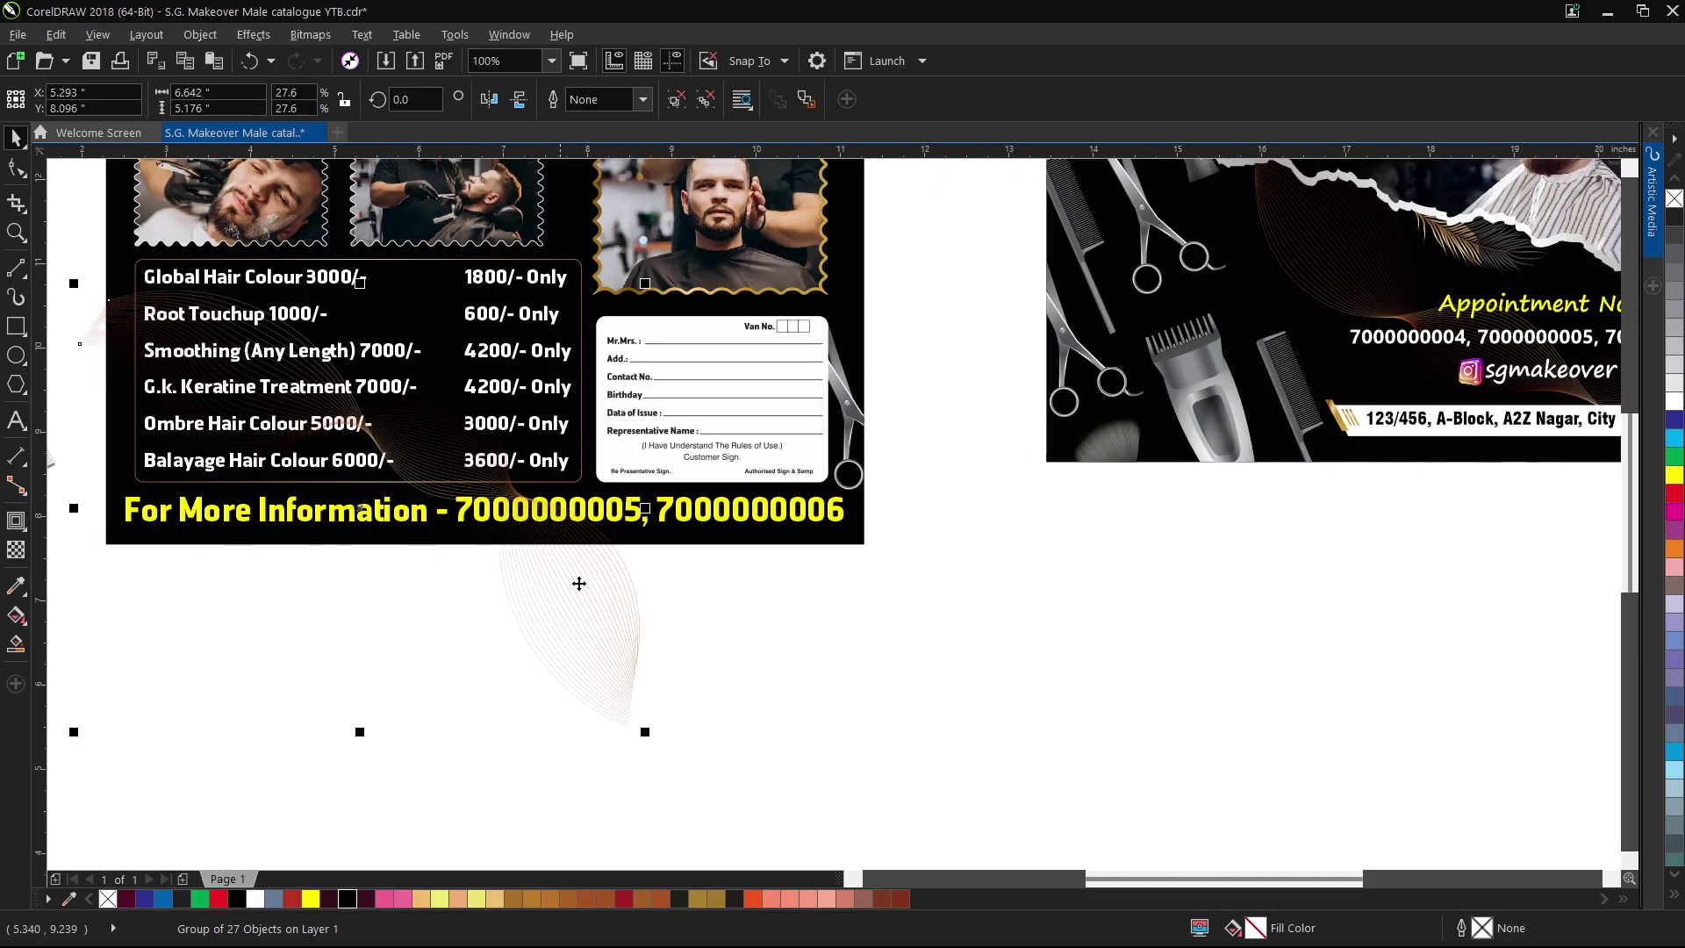
# Rotate the wavy line copy by about 3.7 degrees and PowerClip it into the black page background.
pyautogui.click(645, 635)
pyautogui.moveTo(643, 629); pyautogui.dragTo(636, 615)
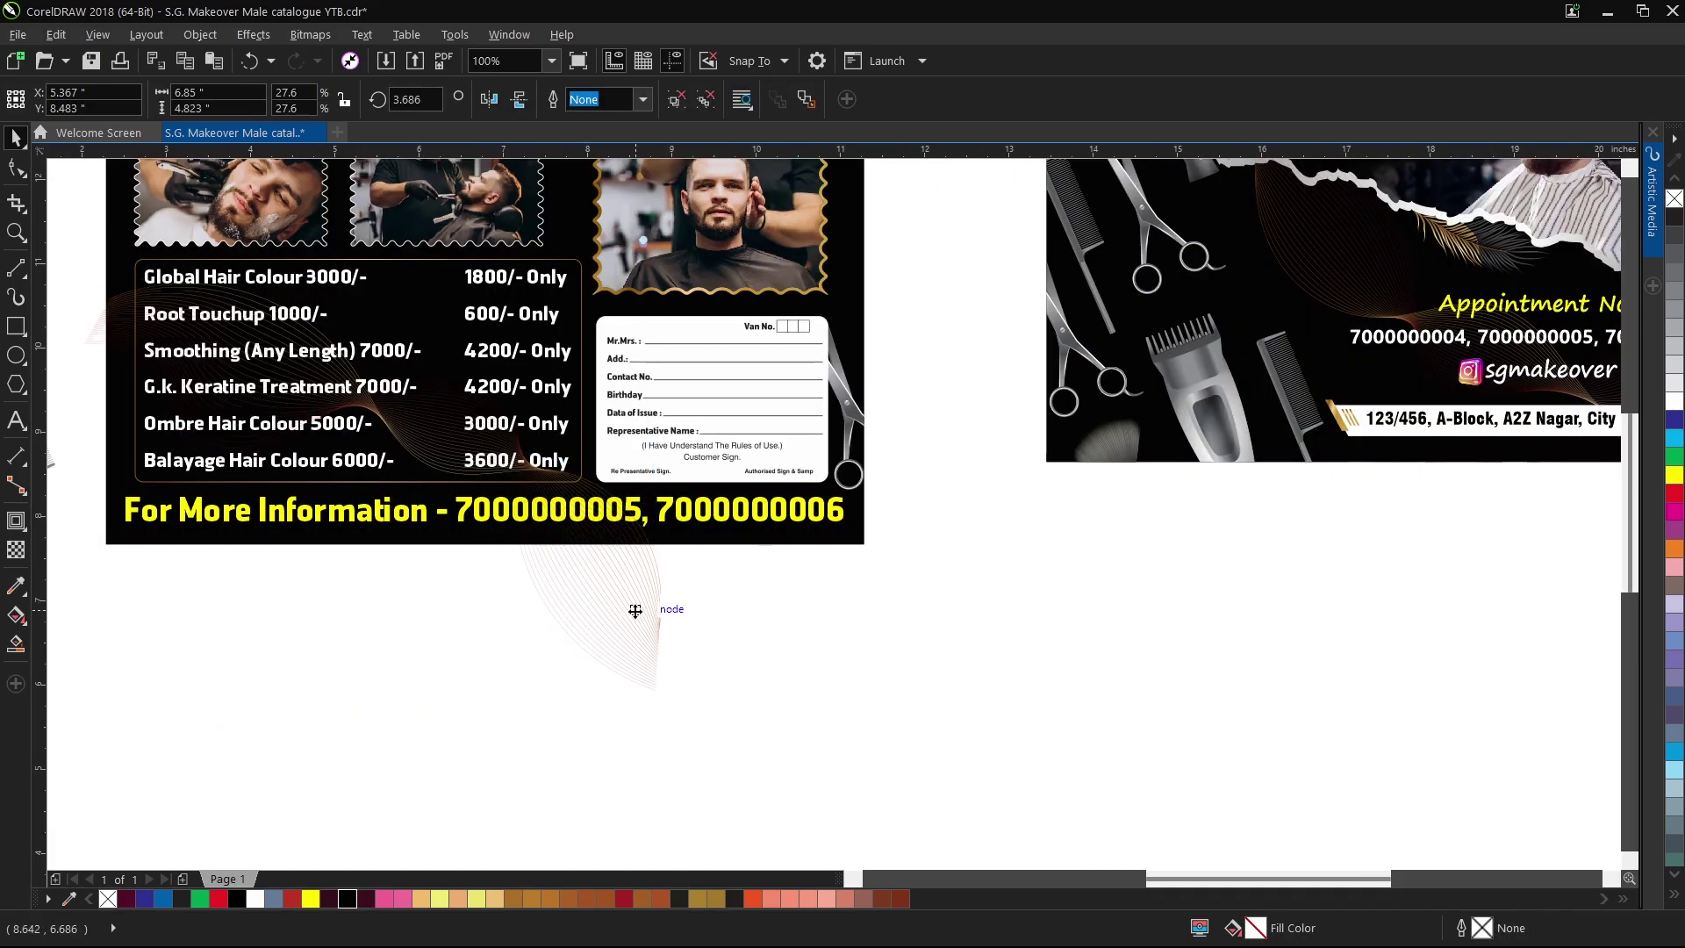
pyautogui.rightClick(633, 611)
pyautogui.click(714, 55)
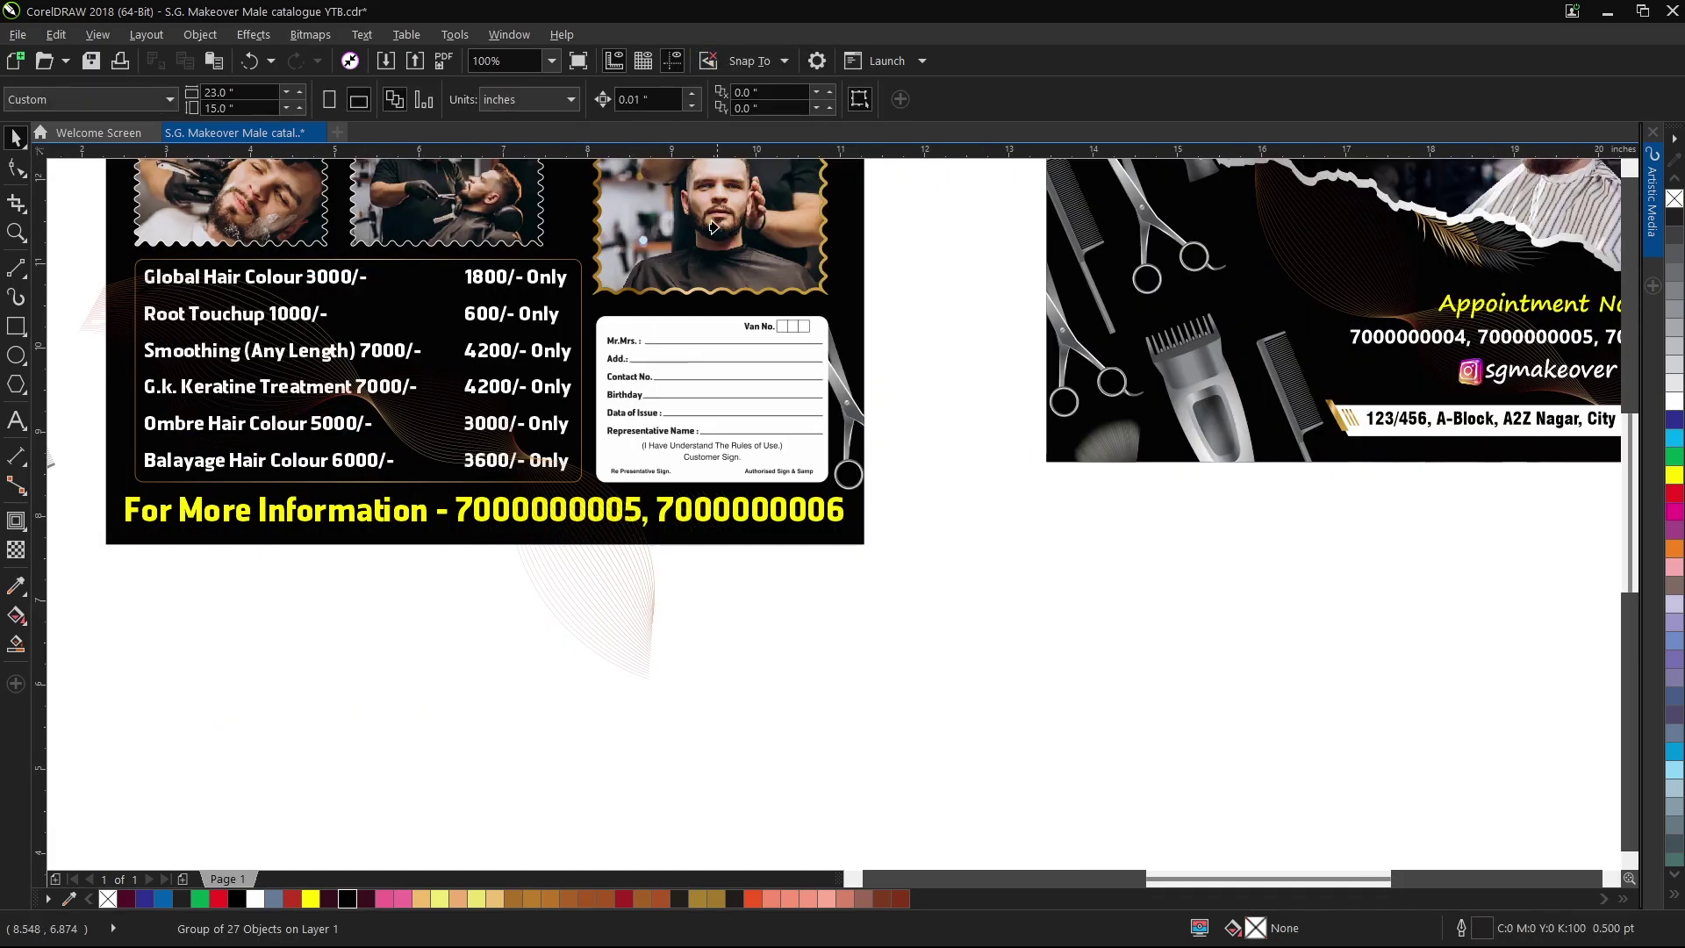
pyautogui.click(713, 527)
pyautogui.click(861, 604)
# Group all objects of the black page and align its top edge with the cover page.
pyautogui.scroll(-2, 635, 625)
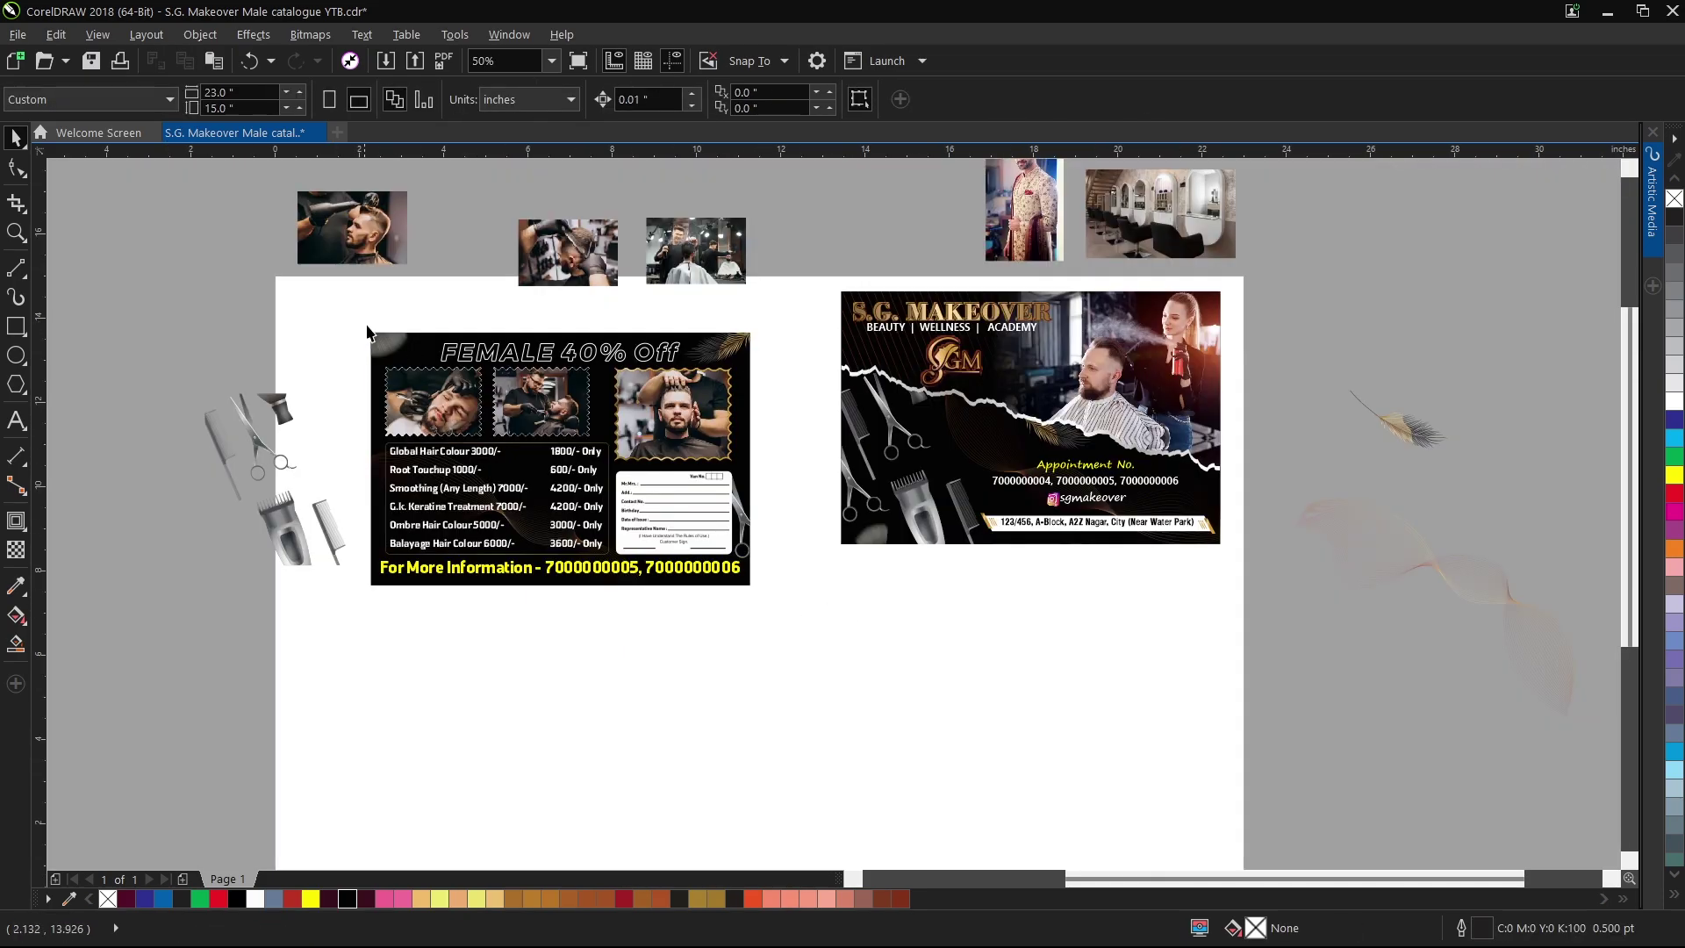
pyautogui.moveTo(827, 631); pyautogui.dragTo(827, 631)
pyautogui.hotkey('ctrl', 'g')
pyautogui.moveTo(676, 441); pyautogui.dragTo(680, 409)
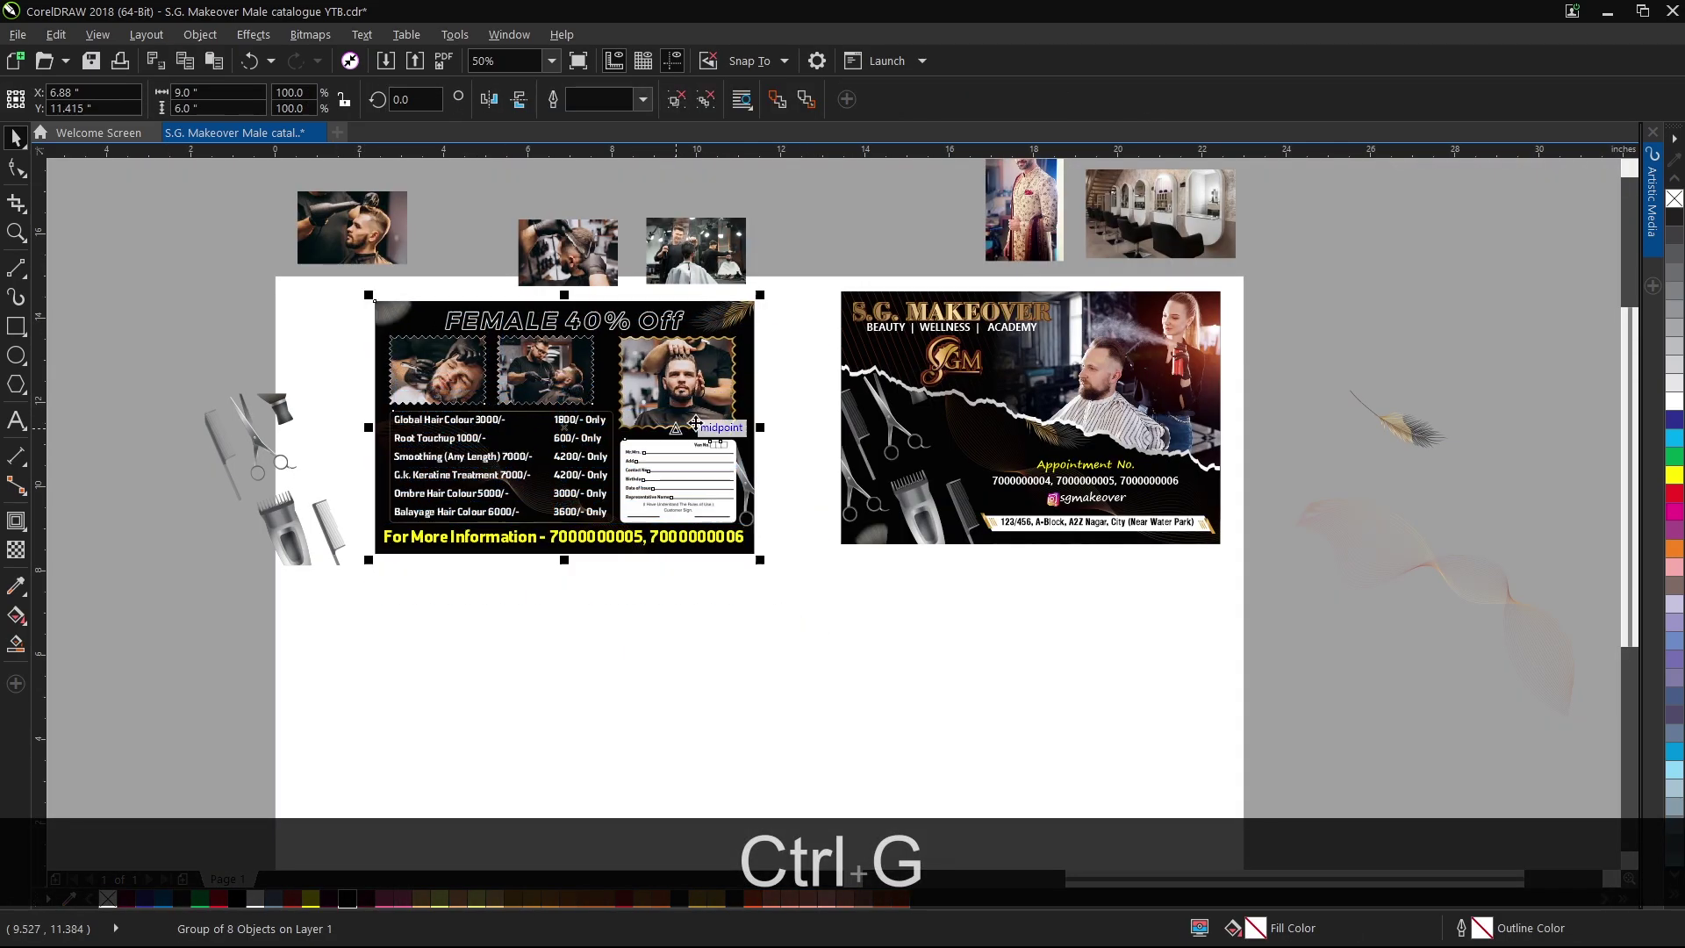
pyautogui.keyDown('shift'); pyautogui.click(881, 391); pyautogui.keyUp('shift')
pyautogui.hotkey('shift', 't')
# Draw a rectangle below the two finished pages and set its size to 9 by 6 inches.
pyautogui.click(16, 326)
pyautogui.moveTo(556, 628); pyautogui.dragTo(588, 648)
pyautogui.moveTo(838, 778); pyautogui.dragTo(841, 780)
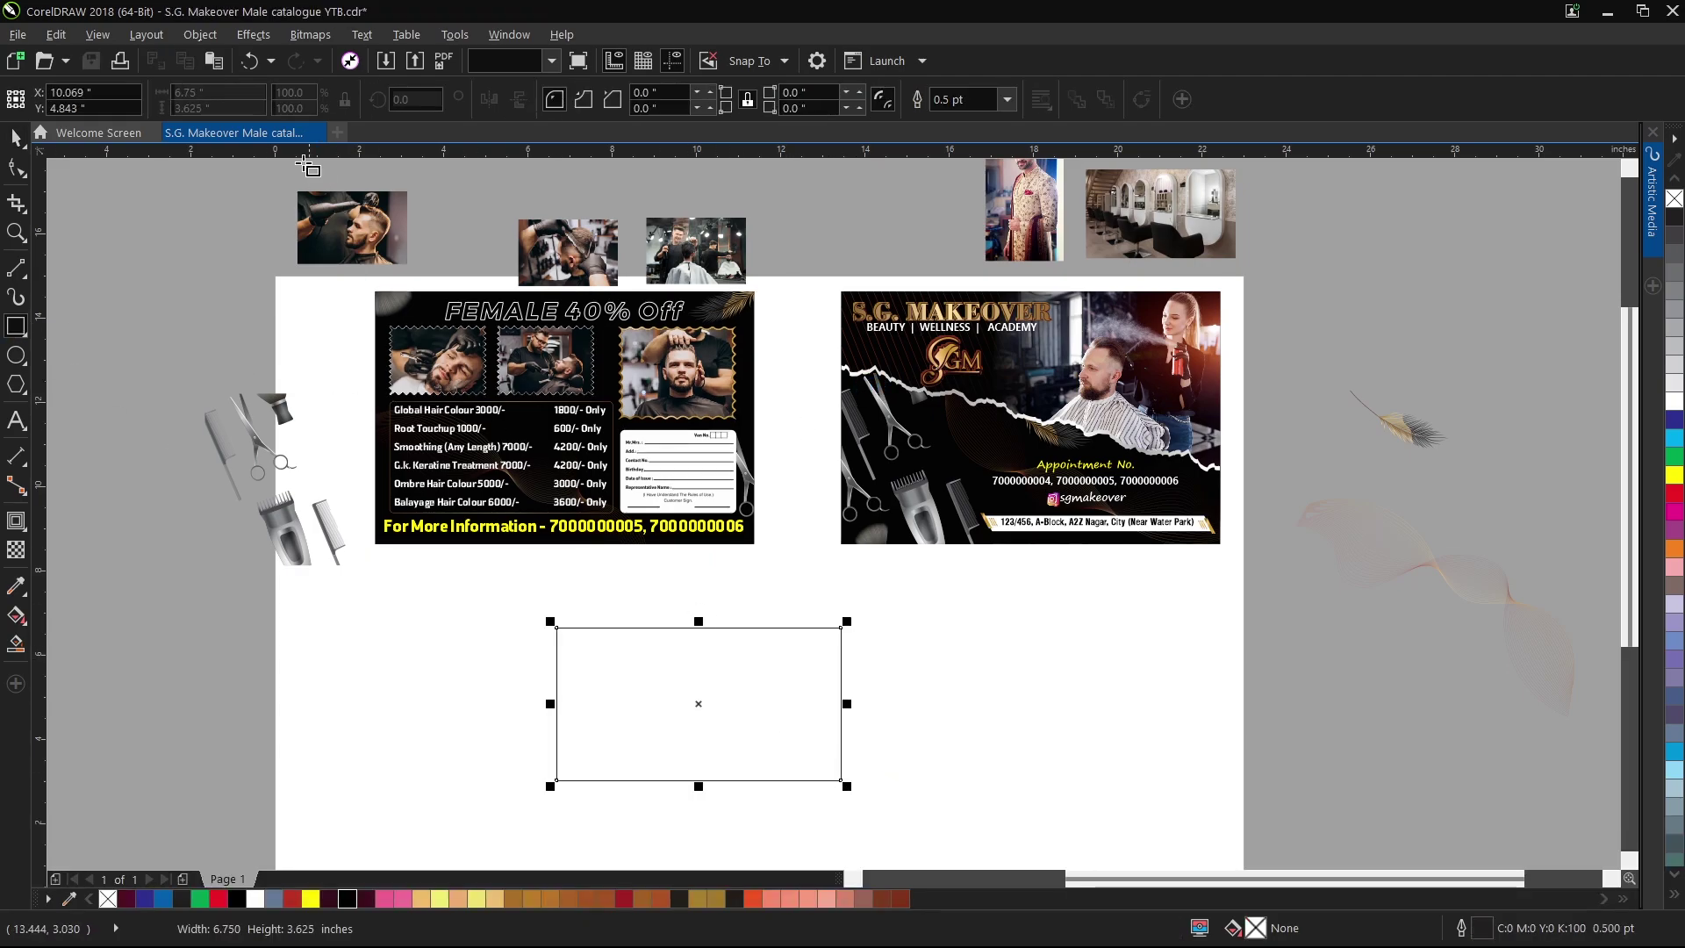
pyautogui.click(211, 93)
pyautogui.hotkey('ctrl', 'a')
pyautogui.write('9')
pyautogui.press('Tab')
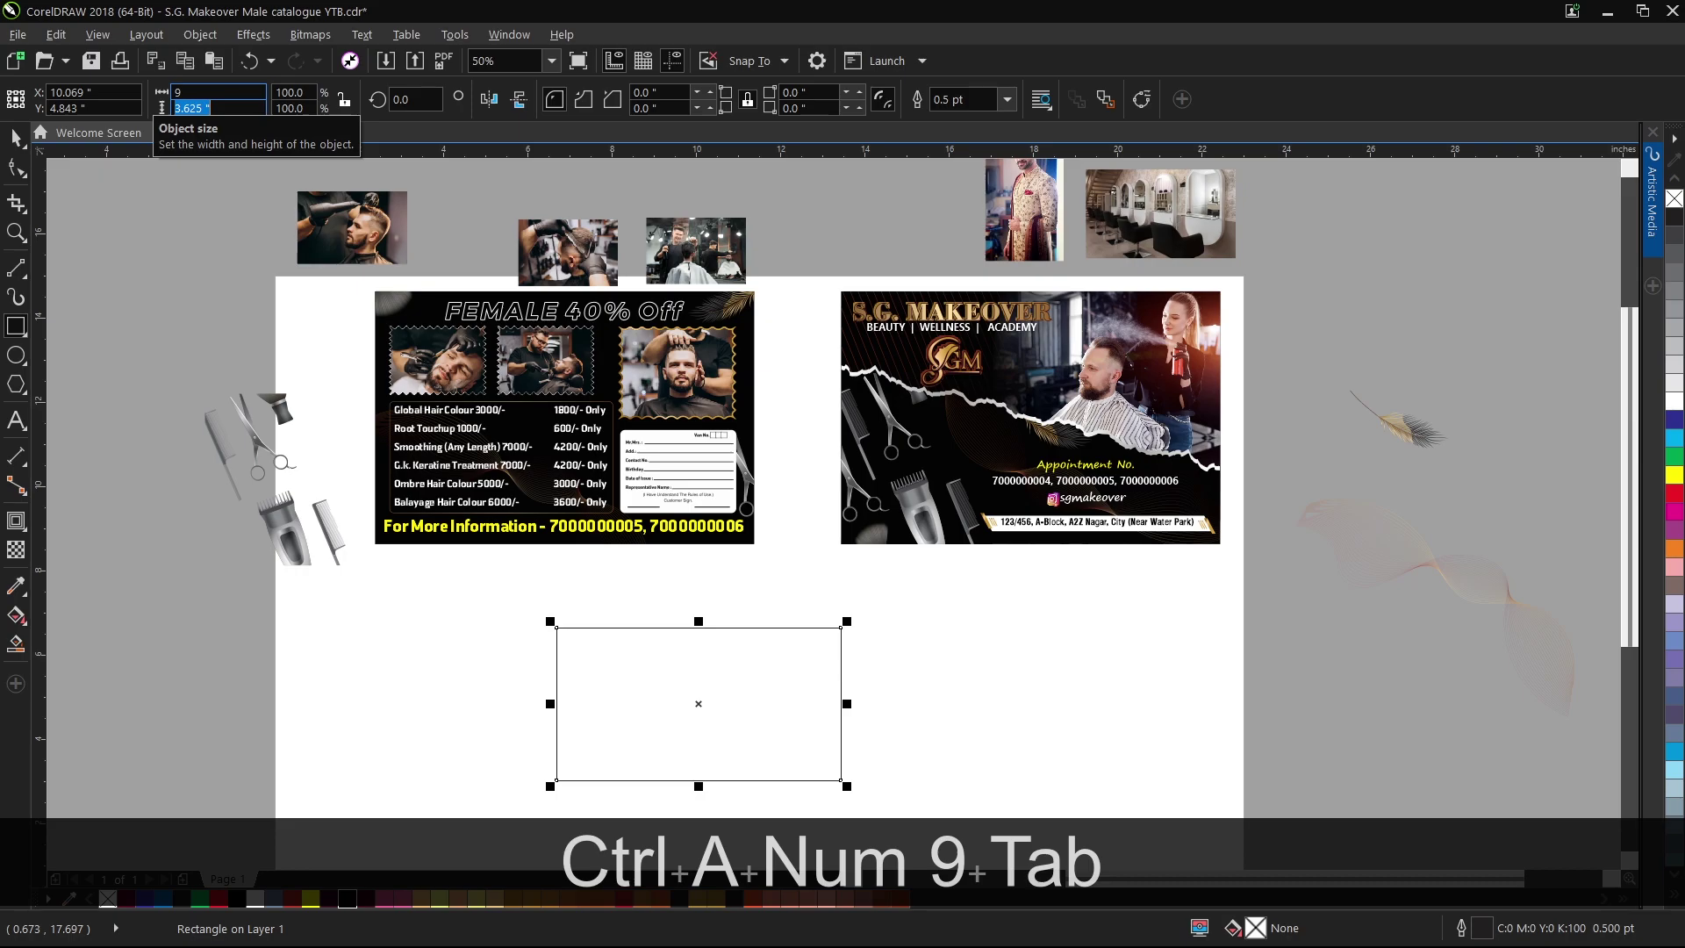
pyautogui.write('6')
pyautogui.press('Return')
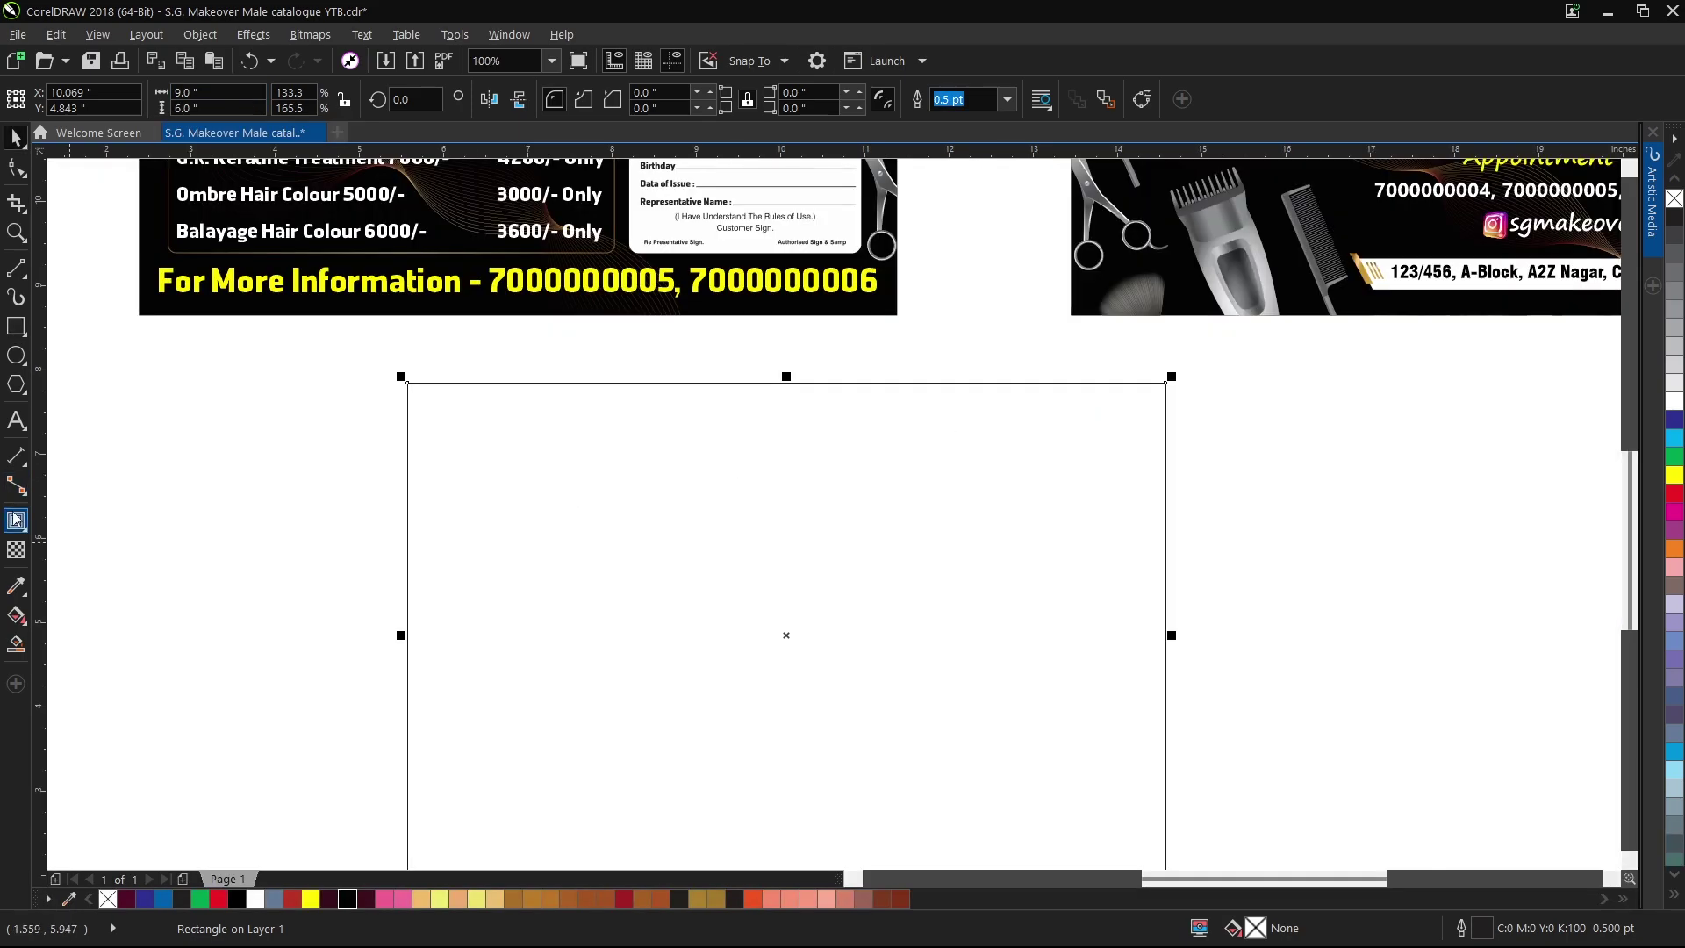
# Add a one-step inside contour with a 0.26-inch offset to the new rectangle and break the contour group apart.
pyautogui.click(16, 519)
pyautogui.scroll(2, 449, 356)
pyautogui.moveTo(413, 427); pyautogui.dragTo(460, 472)
pyautogui.press('space')
pyautogui.scroll(-4, 504, 434)
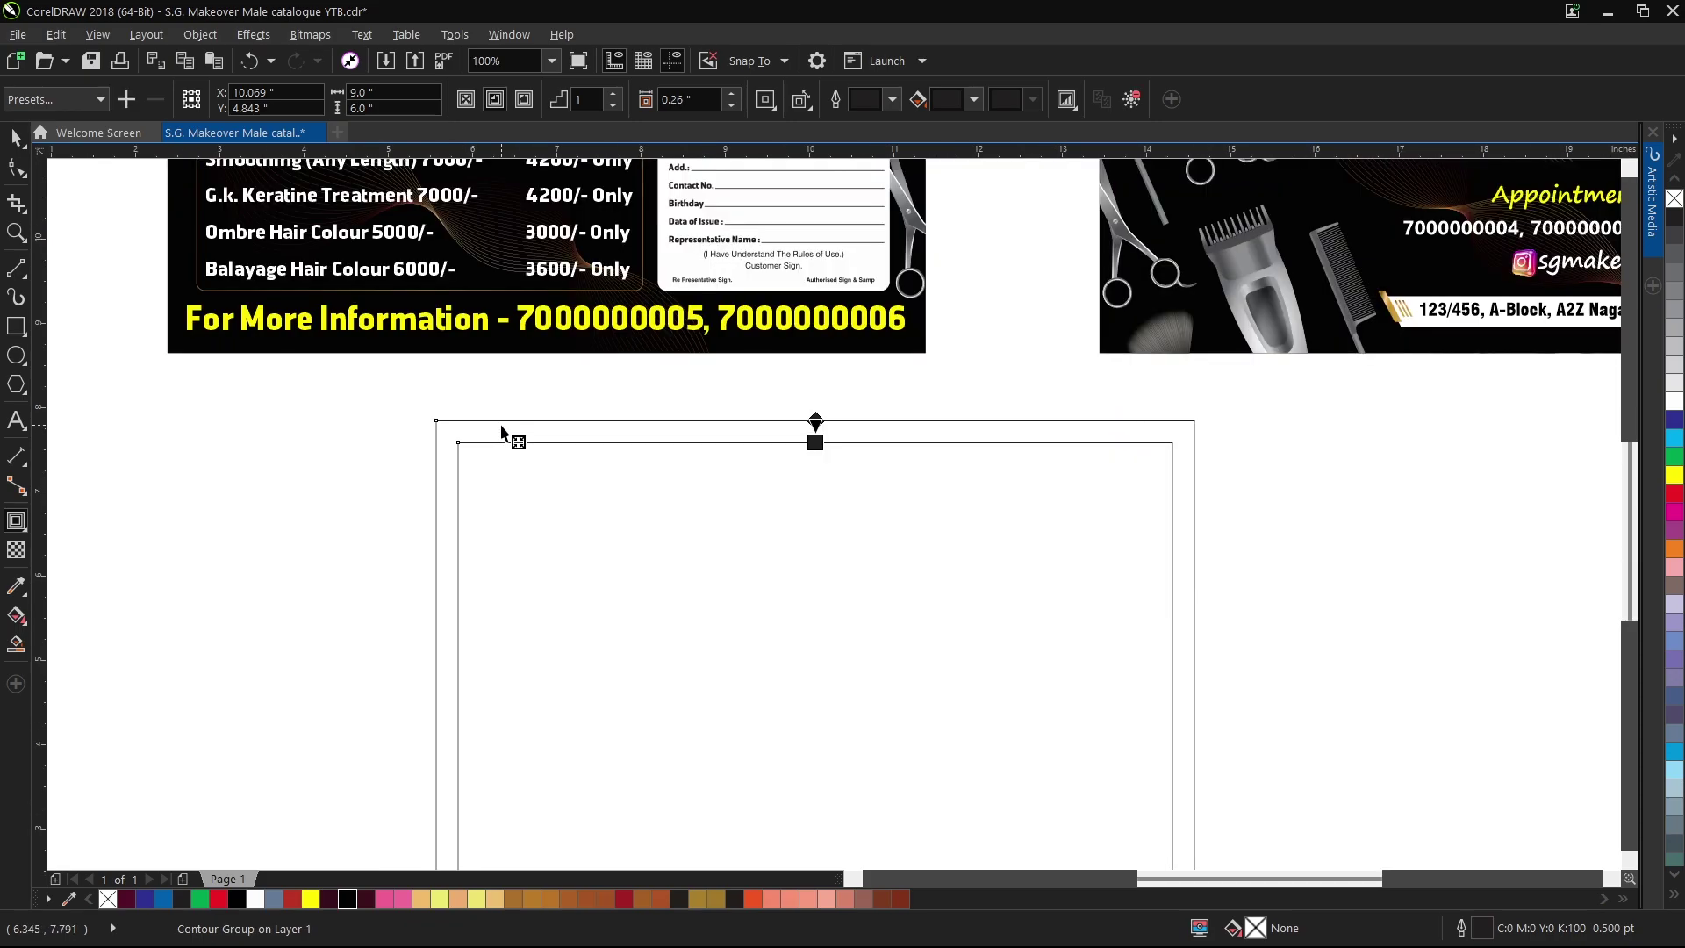
pyautogui.rightClick(535, 445)
pyautogui.click(609, 492)
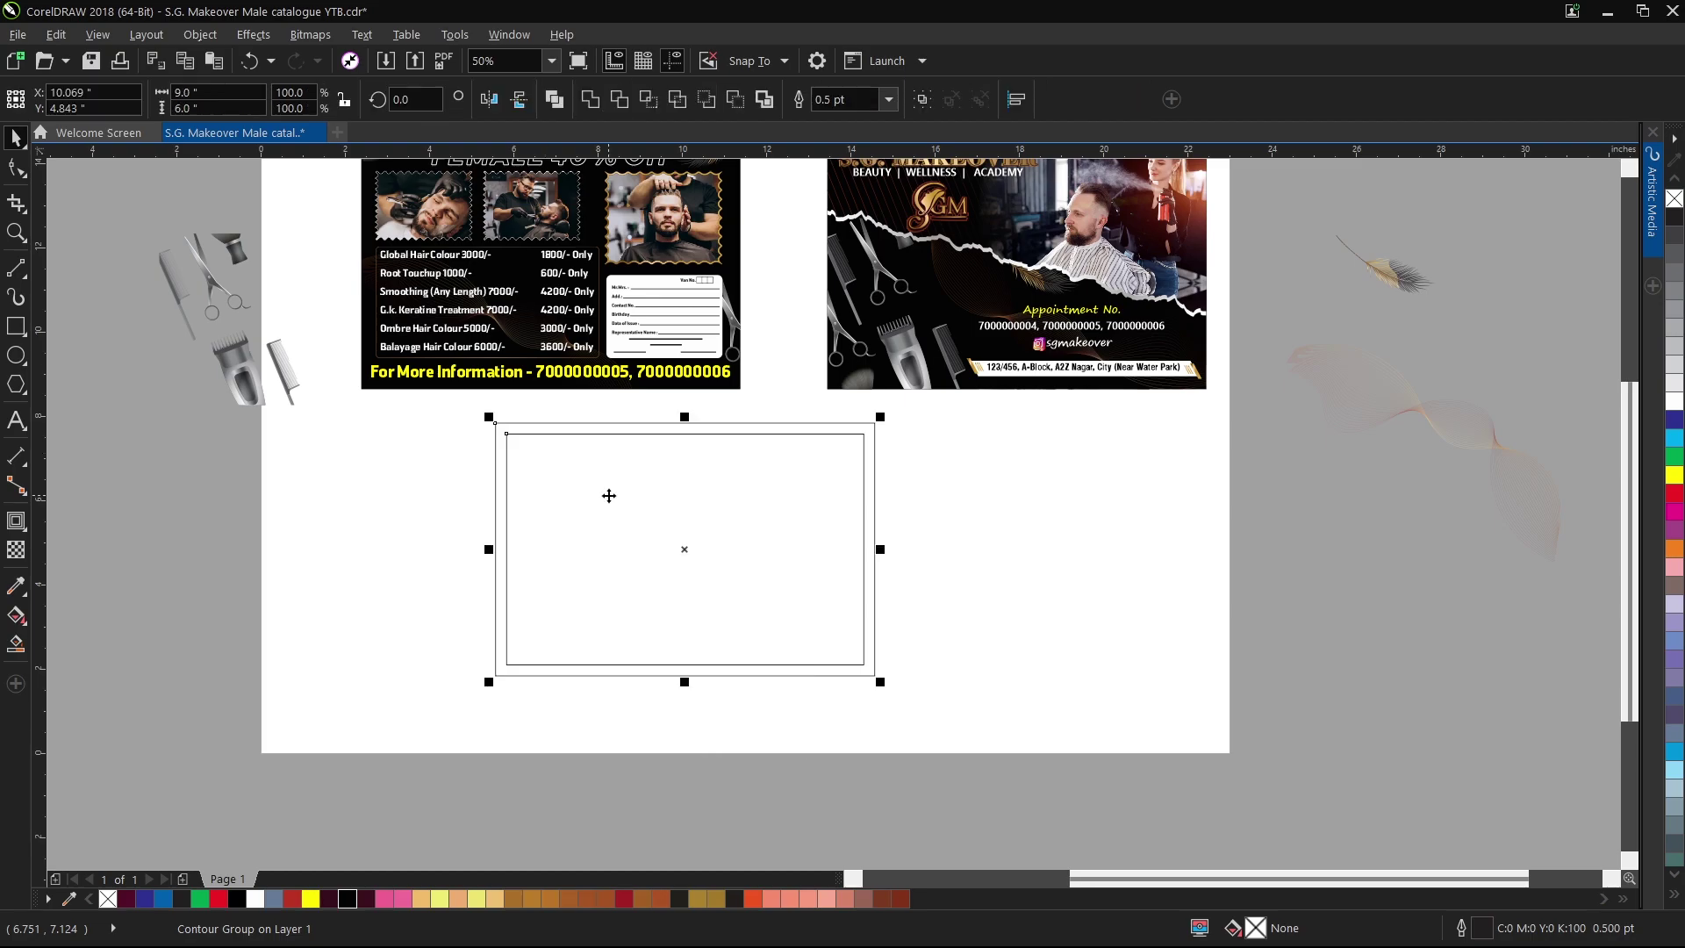
# Round all corners of the inner rectangle to a 0.208-inch radius.
pyautogui.click(525, 441)
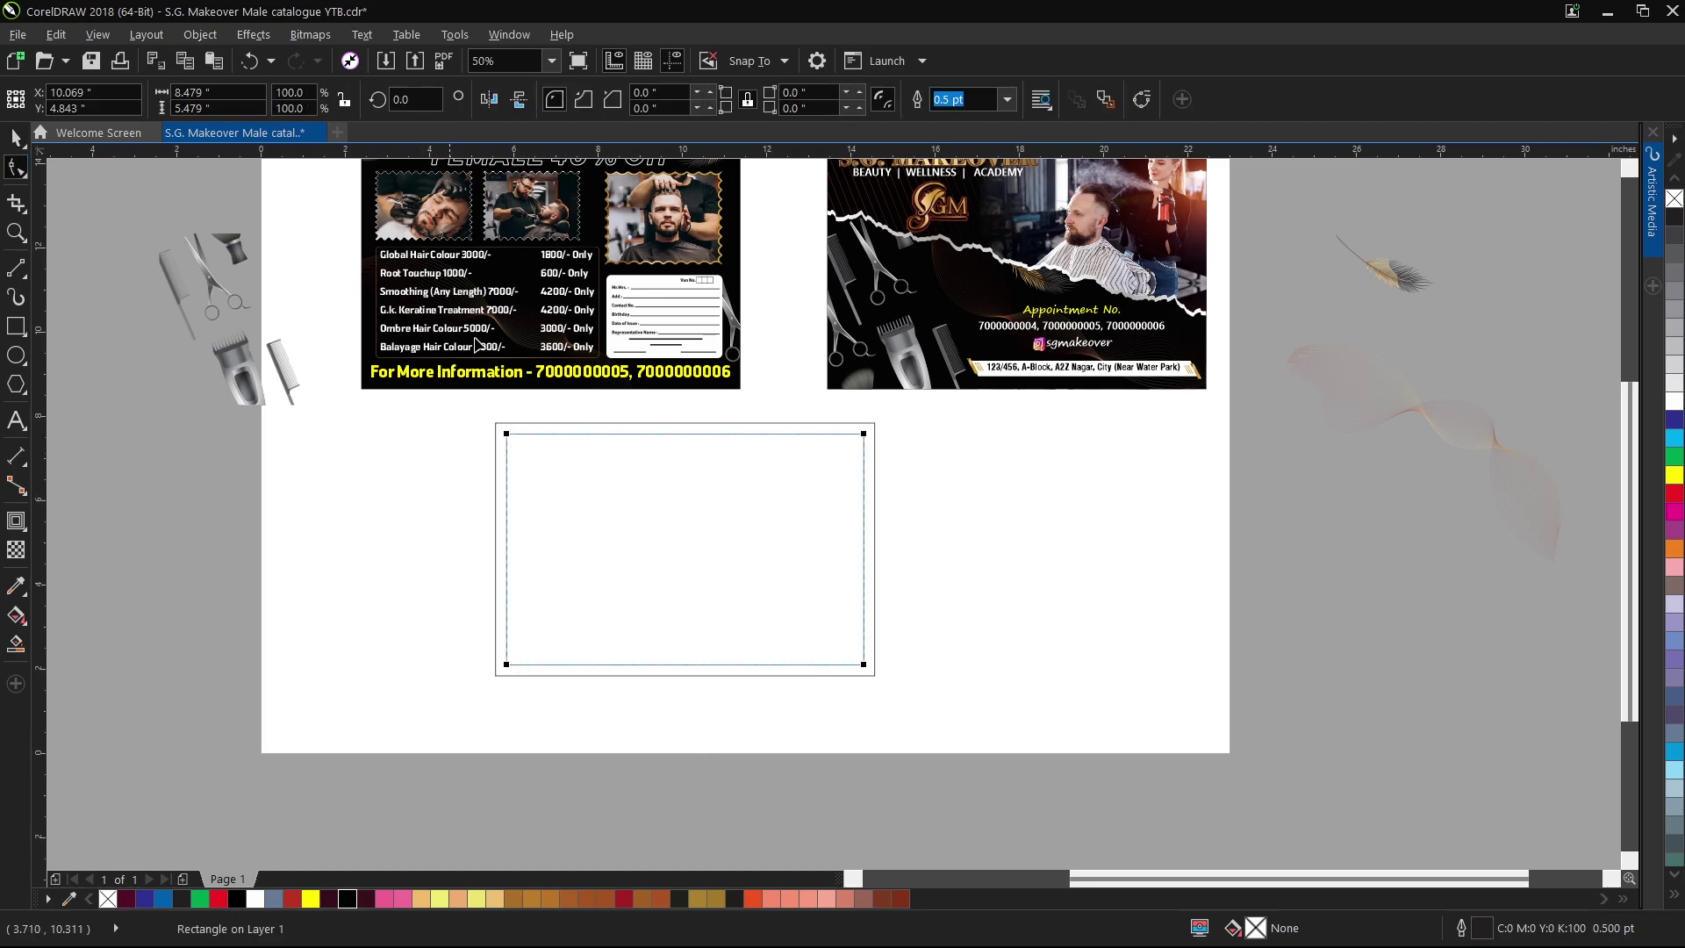
pyautogui.scroll(4, 503, 448)
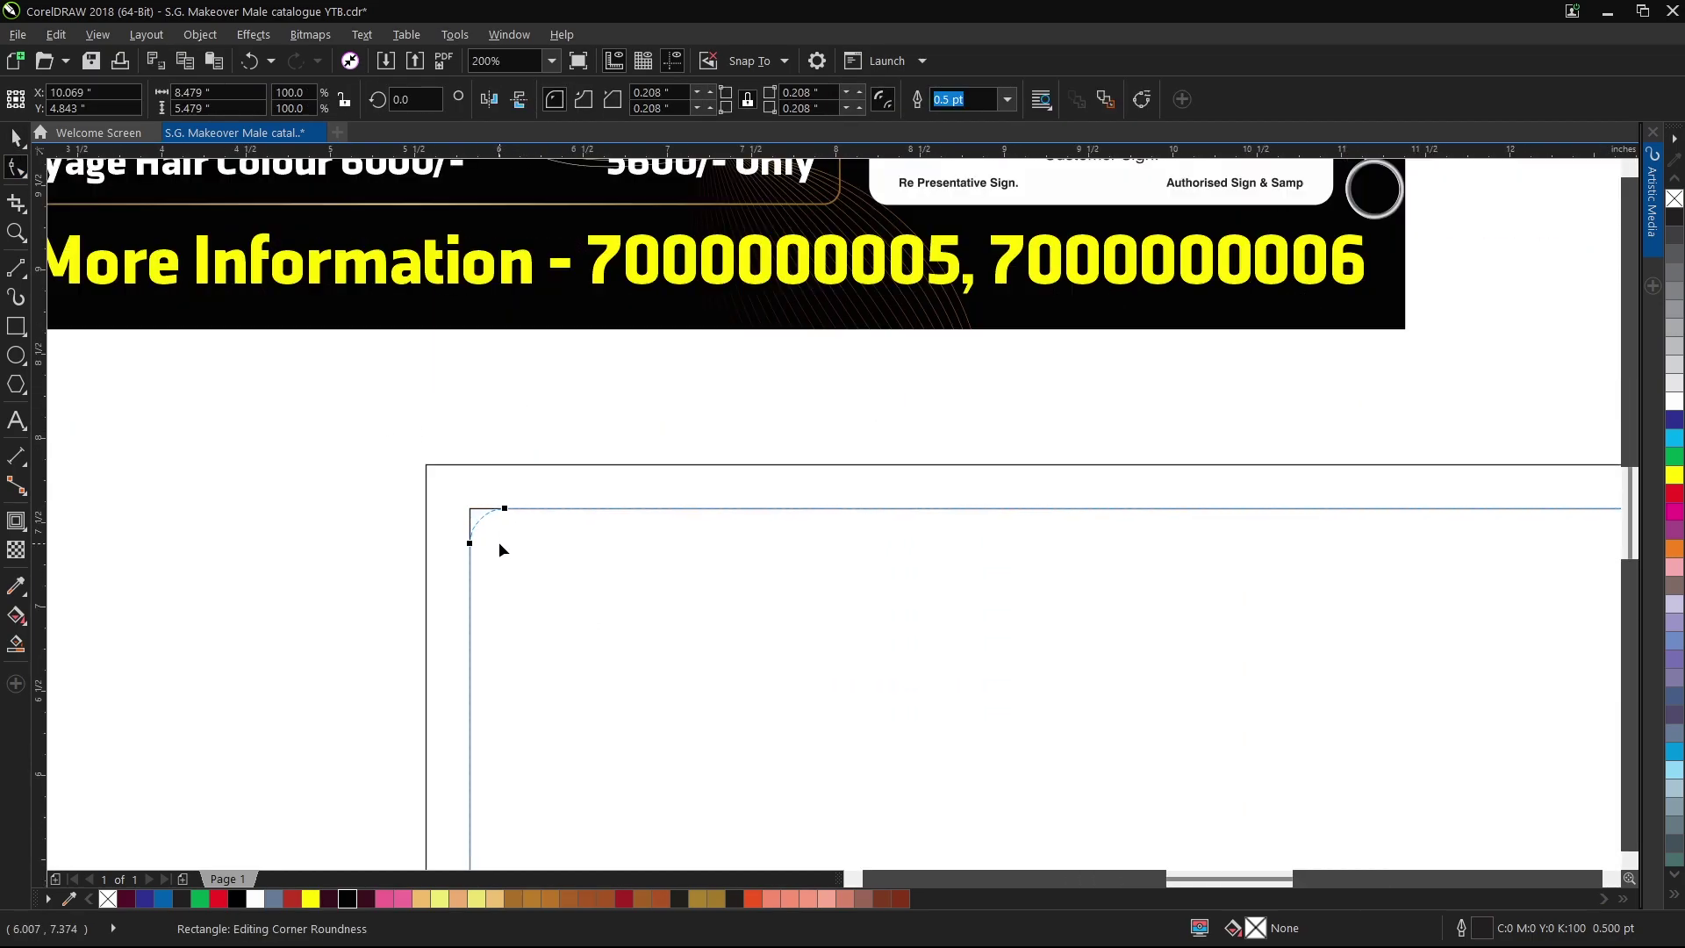
pyautogui.click(12, 136)
pyautogui.scroll(-4, 540, 386)
pyautogui.moveTo(502, 397); pyautogui.dragTo(902, 669)
pyautogui.rightClick(835, 552)
pyautogui.moveTo(918, 347)
pyautogui.click(1101, 368)
pyautogui.click(1075, 434)
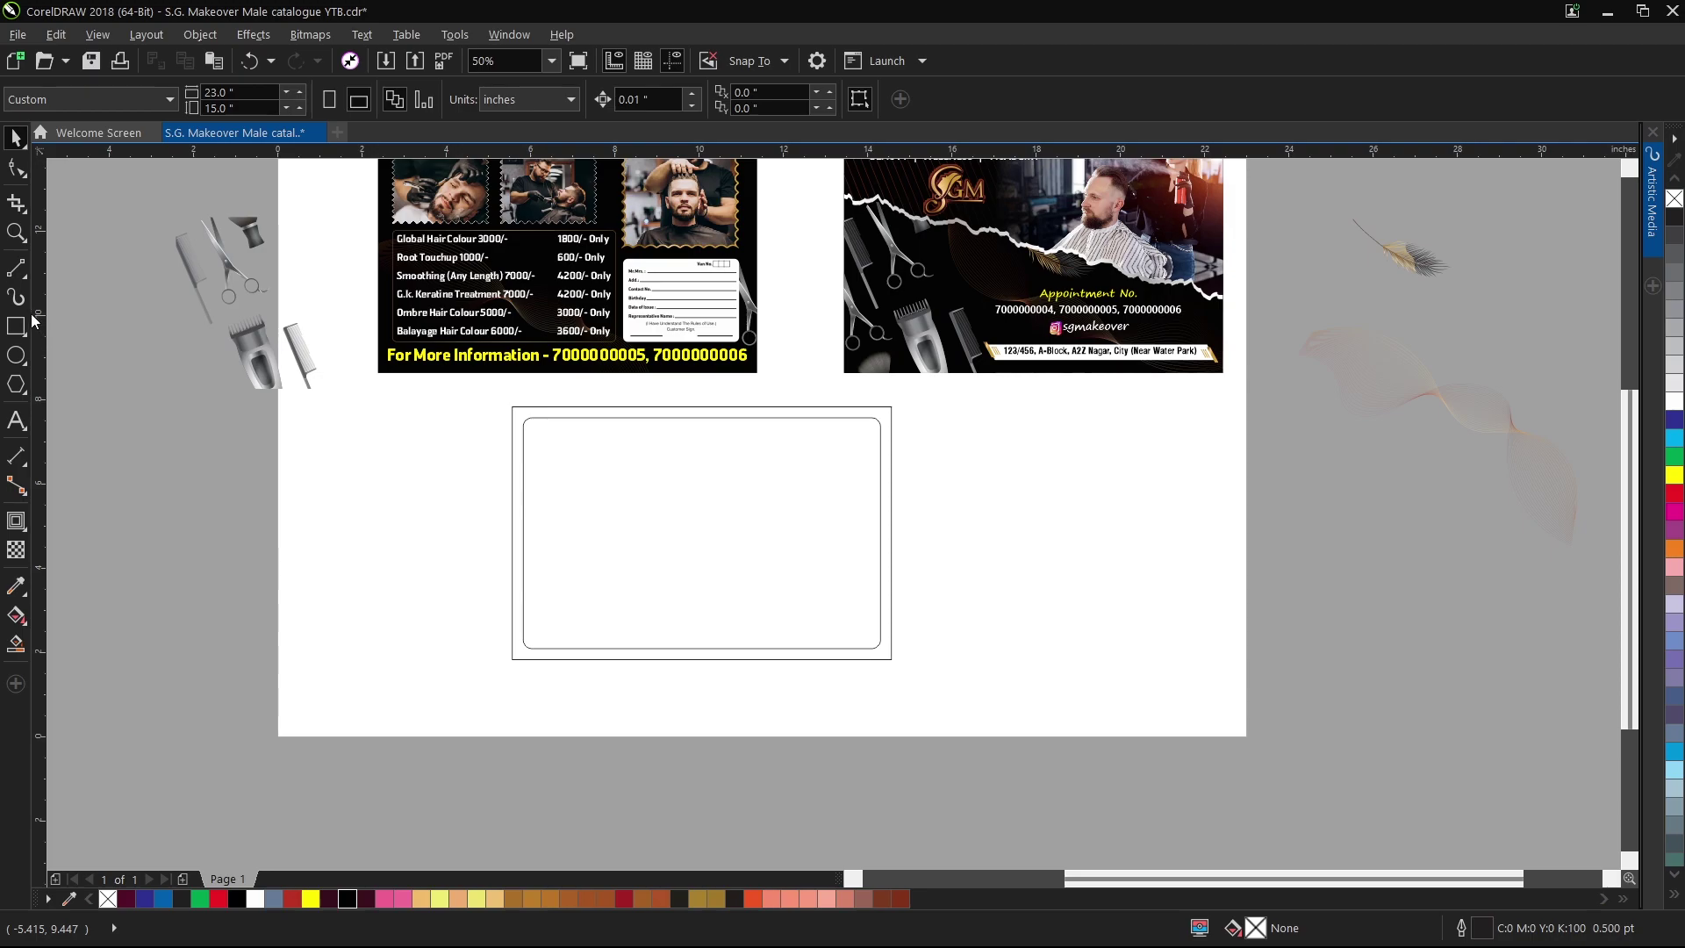
# Draw a diagonal line about 7.3 inches long at 255 degrees across both rectangles and centre it vertically on the rounded rectangle.
pyautogui.click(659, 395)
pyautogui.keyDown('shift'); pyautogui.click(578, 693); pyautogui.keyUp('shift')
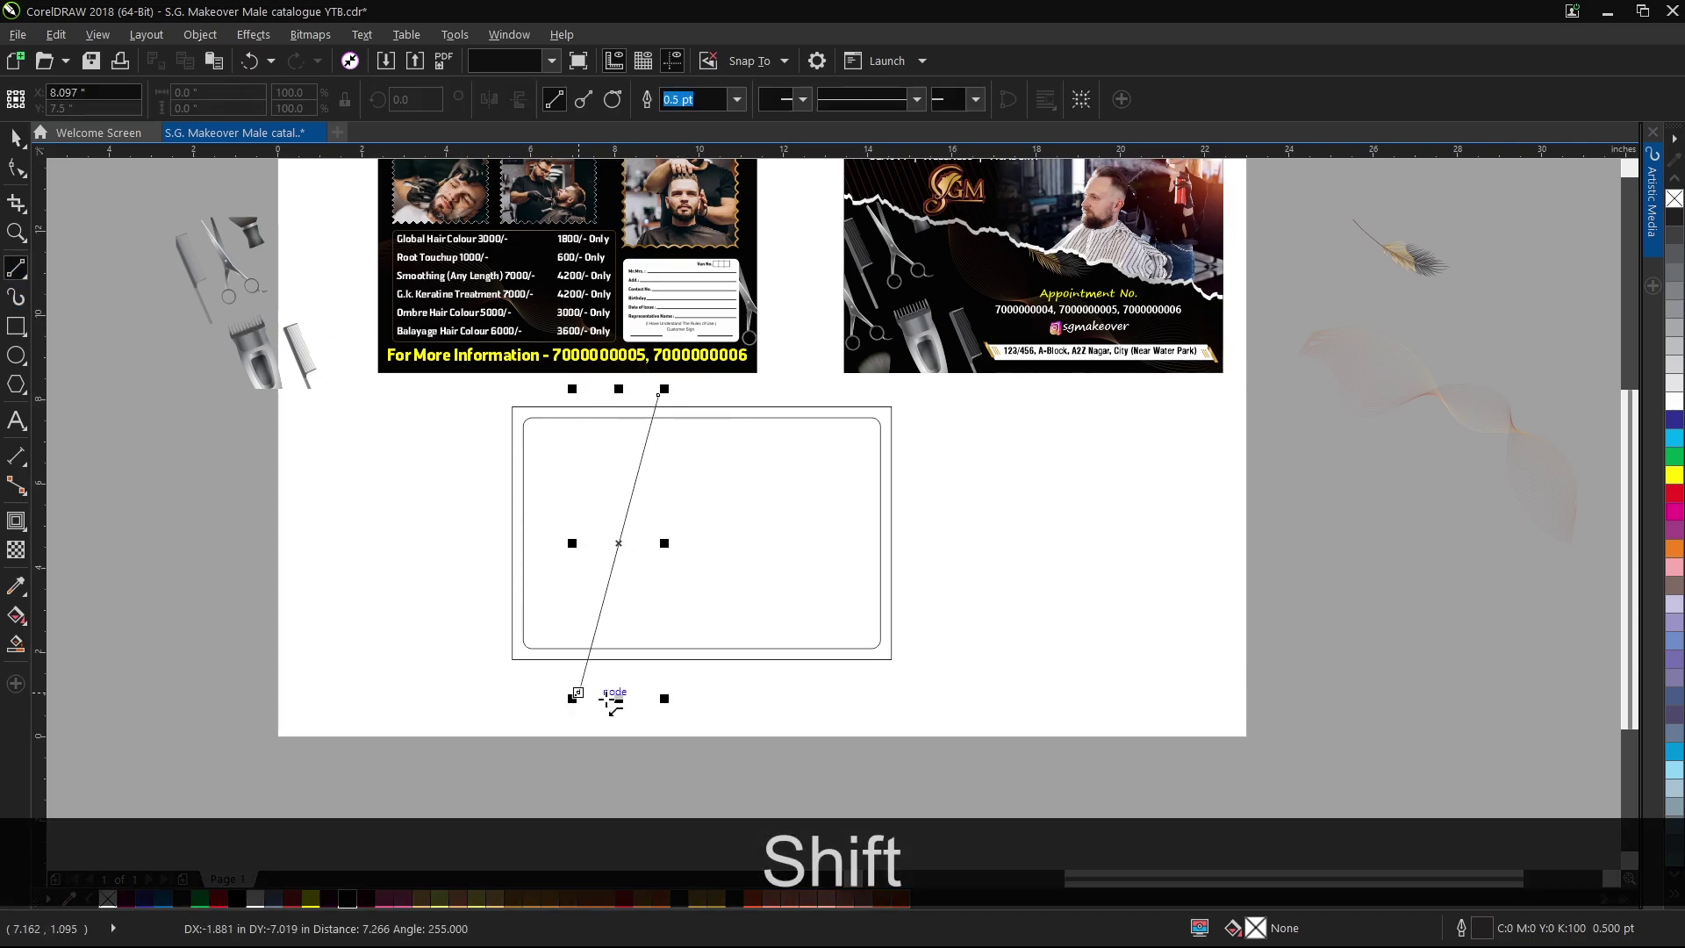
pyautogui.press('space')
pyautogui.keyDown('shift'); pyautogui.click(760, 590); pyautogui.keyUp('shift')
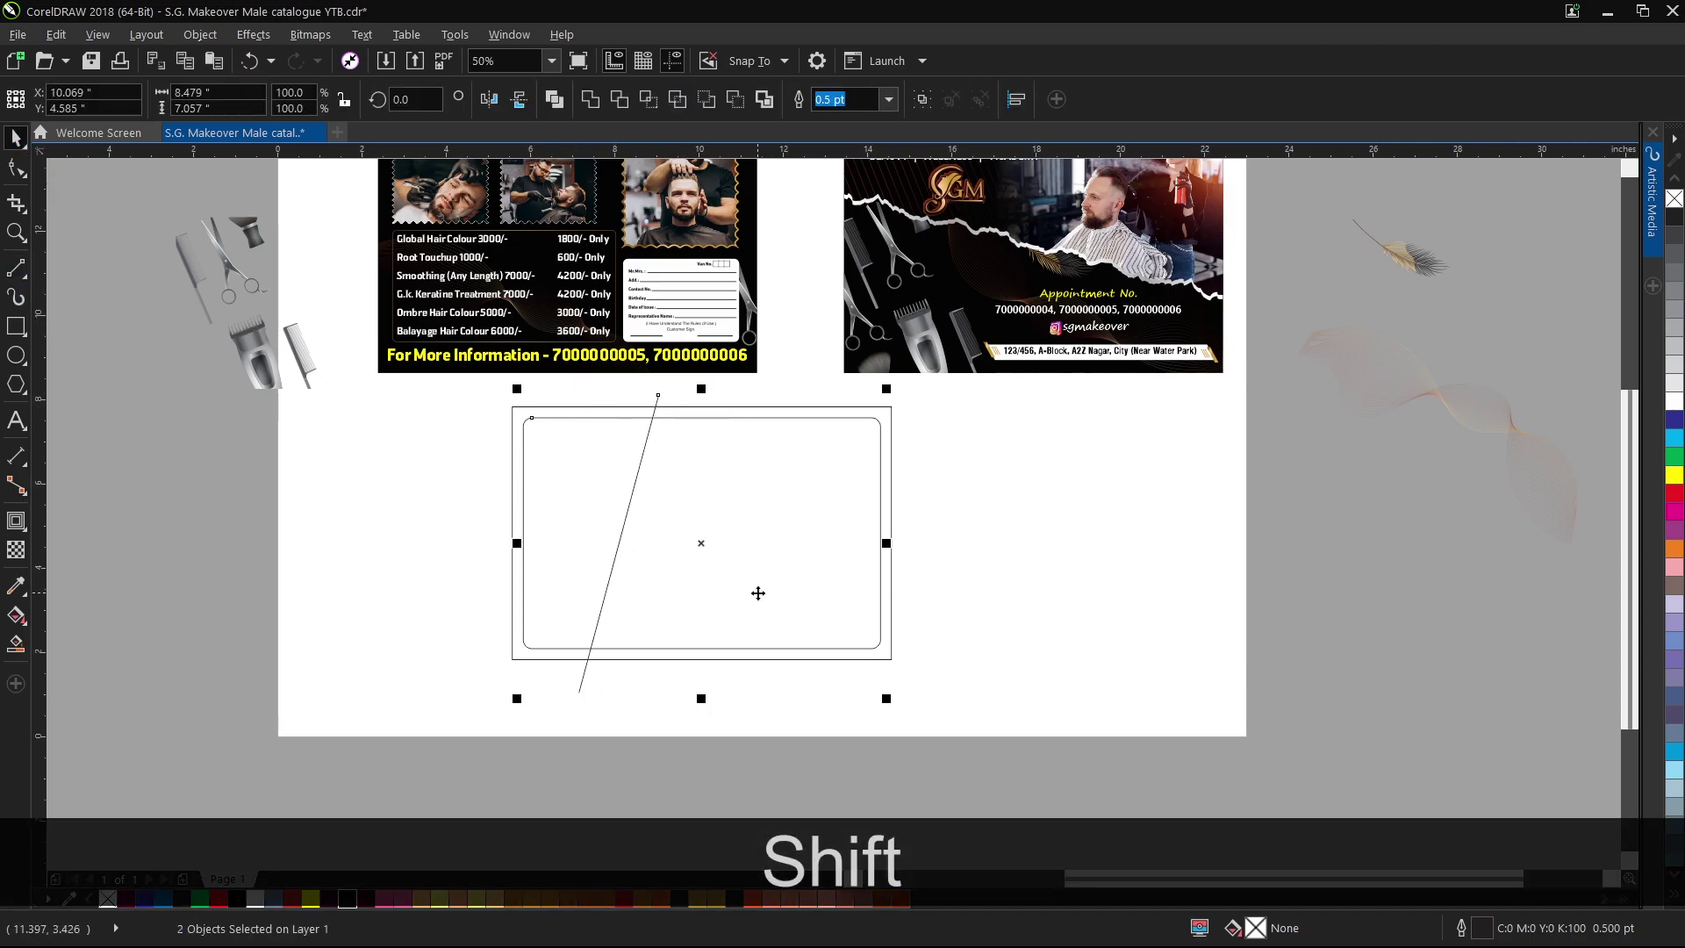
pyautogui.hotkey('shift', 'e')
# Copy the diagonal line about 2.8 inches to its right, group both lines, and centre the group on the outer rectangle.
pyautogui.moveTo(585, 674); pyautogui.dragTo(702, 670)
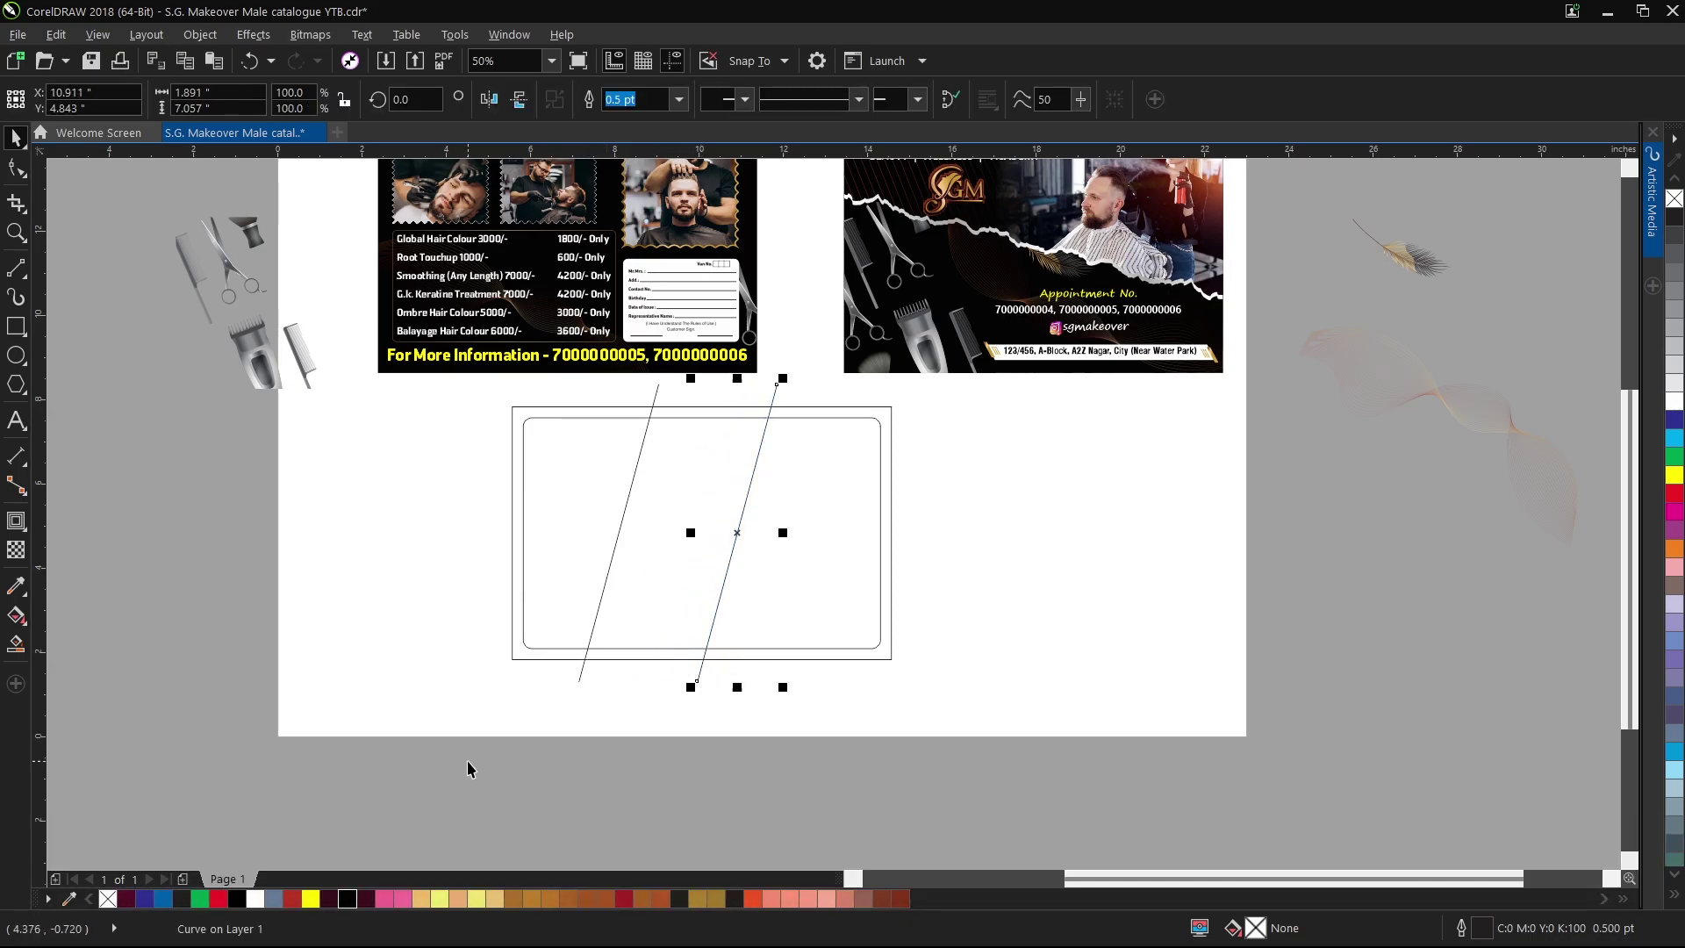
pyautogui.moveTo(897, 424); pyautogui.dragTo(902, 430)
pyautogui.hotkey('ctrl', 'g')
pyautogui.keyDown('shift'); pyautogui.click(829, 408); pyautogui.keyUp('shift')
pyautogui.press('c')
pyautogui.press('e')
pyautogui.press('c')
pyautogui.press('e')
pyautogui.press('c')
pyautogui.press('e')
# Smart Fill the area between the two lines inside the rounded rectangle with blue-grey.
pyautogui.click(680, 515)
pyautogui.click(18, 138)
pyautogui.click(719, 674)
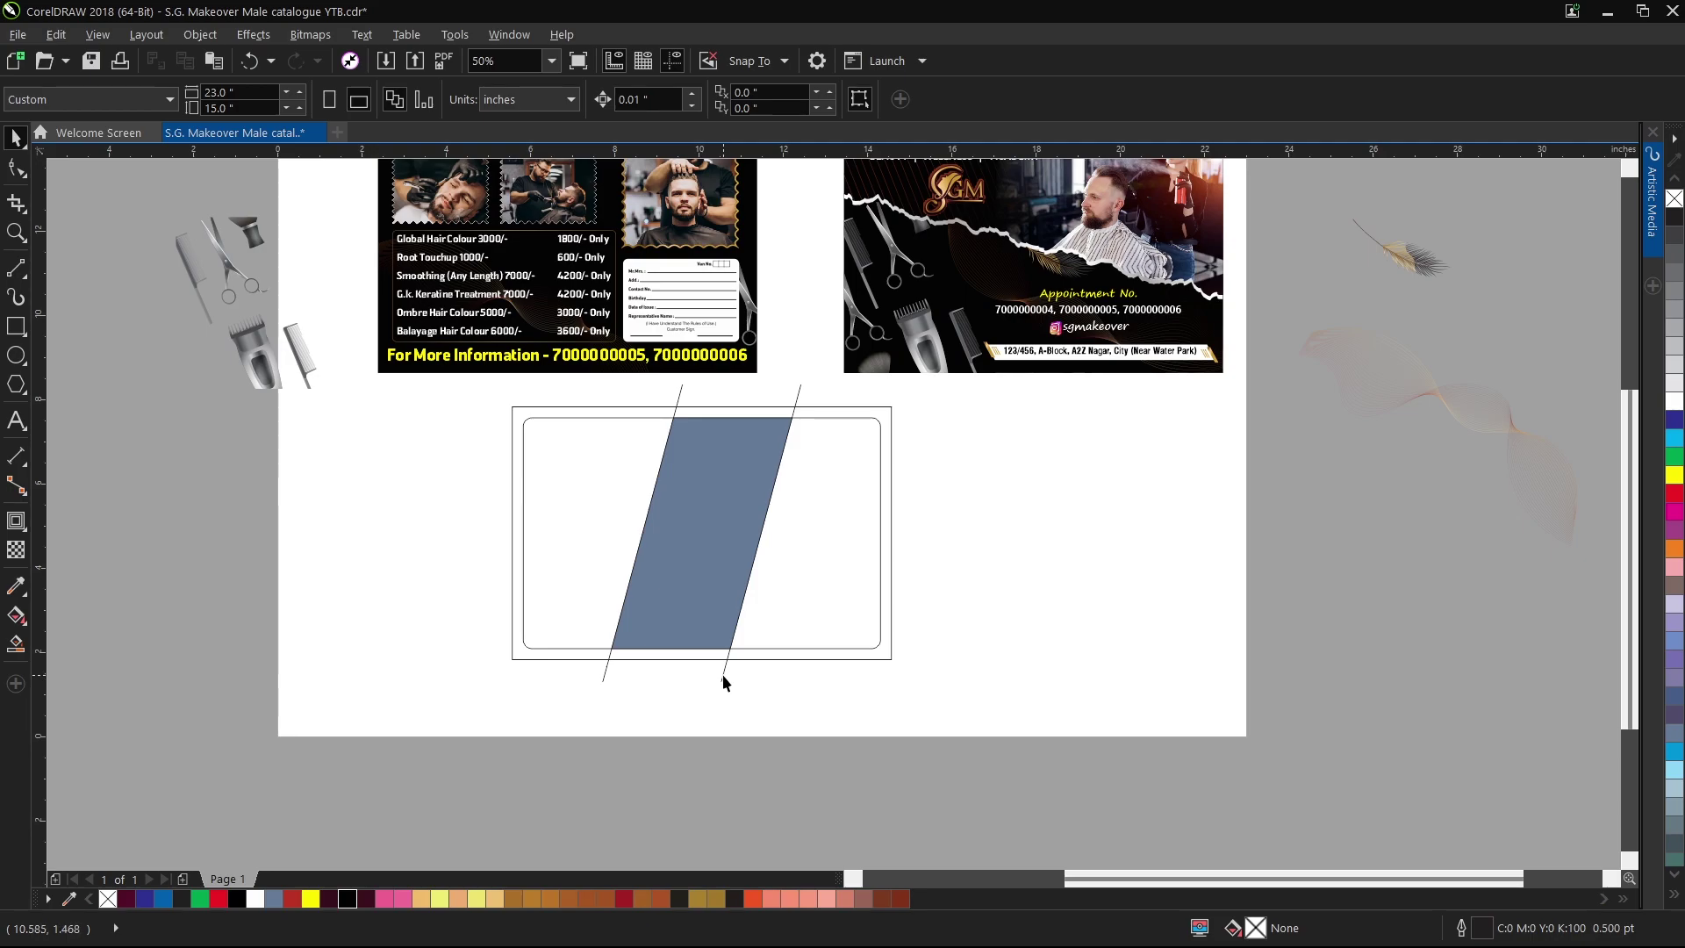
# Bring the two grouped lines about 0.38 inch closer together and centre them on the blue-grey band.
pyautogui.click(723, 676)
pyautogui.scroll(2, 793, 395)
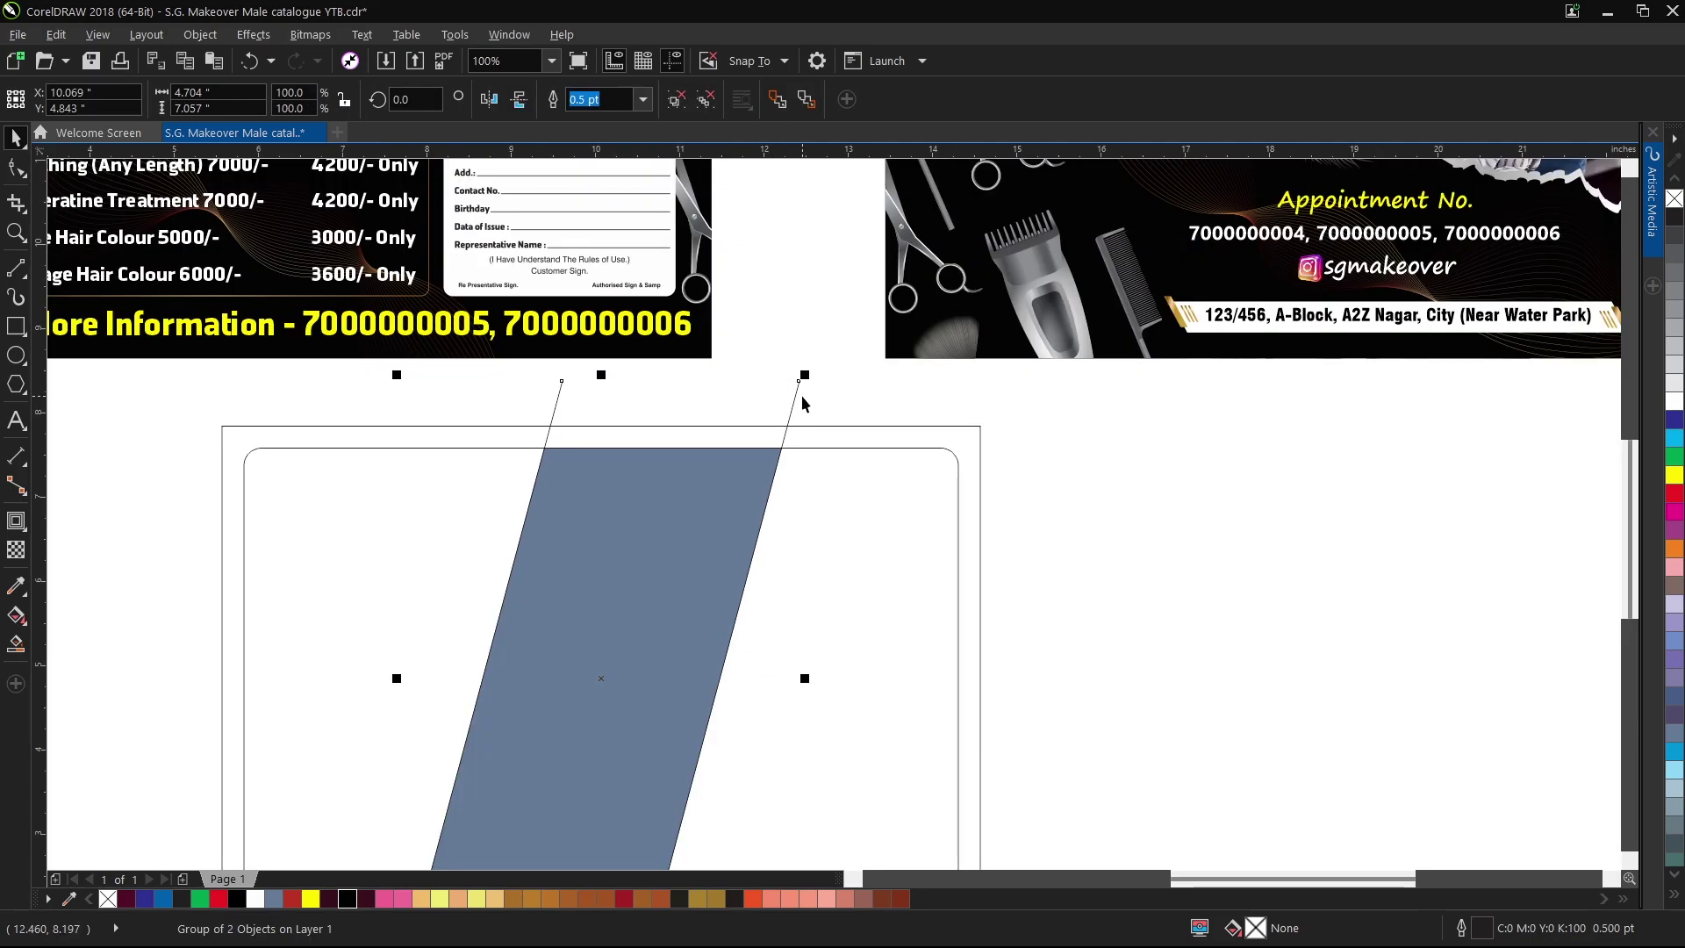
pyautogui.keyDown('ctrl'); pyautogui.click(794, 402); pyautogui.keyUp('ctrl')
pyautogui.moveTo(792, 404); pyautogui.dragTo(772, 387)
pyautogui.rightClick(771, 384)
pyautogui.moveTo(855, 740)
pyautogui.click(1032, 741)
pyautogui.keyDown('shift'); pyautogui.click(766, 485); pyautogui.keyUp('shift')
pyautogui.press('c')
pyautogui.press('c')
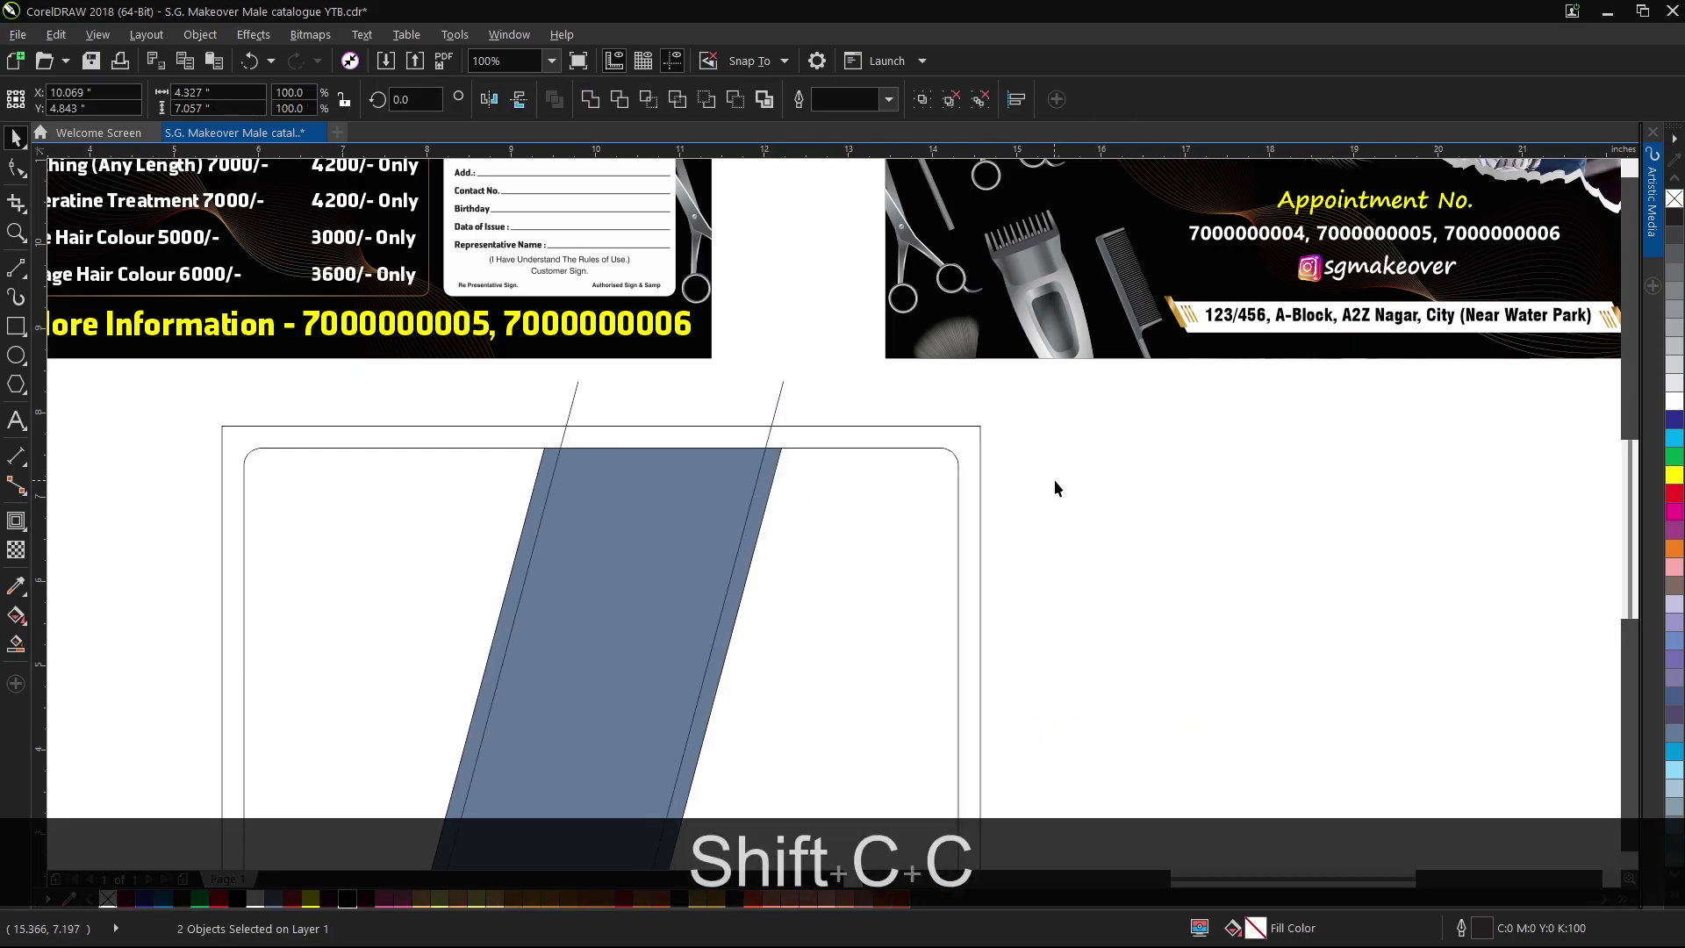
# Clear the band's fill and, with band and lines beside the page frame, Smart Fill the area between the lines blue-grey.
pyautogui.click(1678, 206)
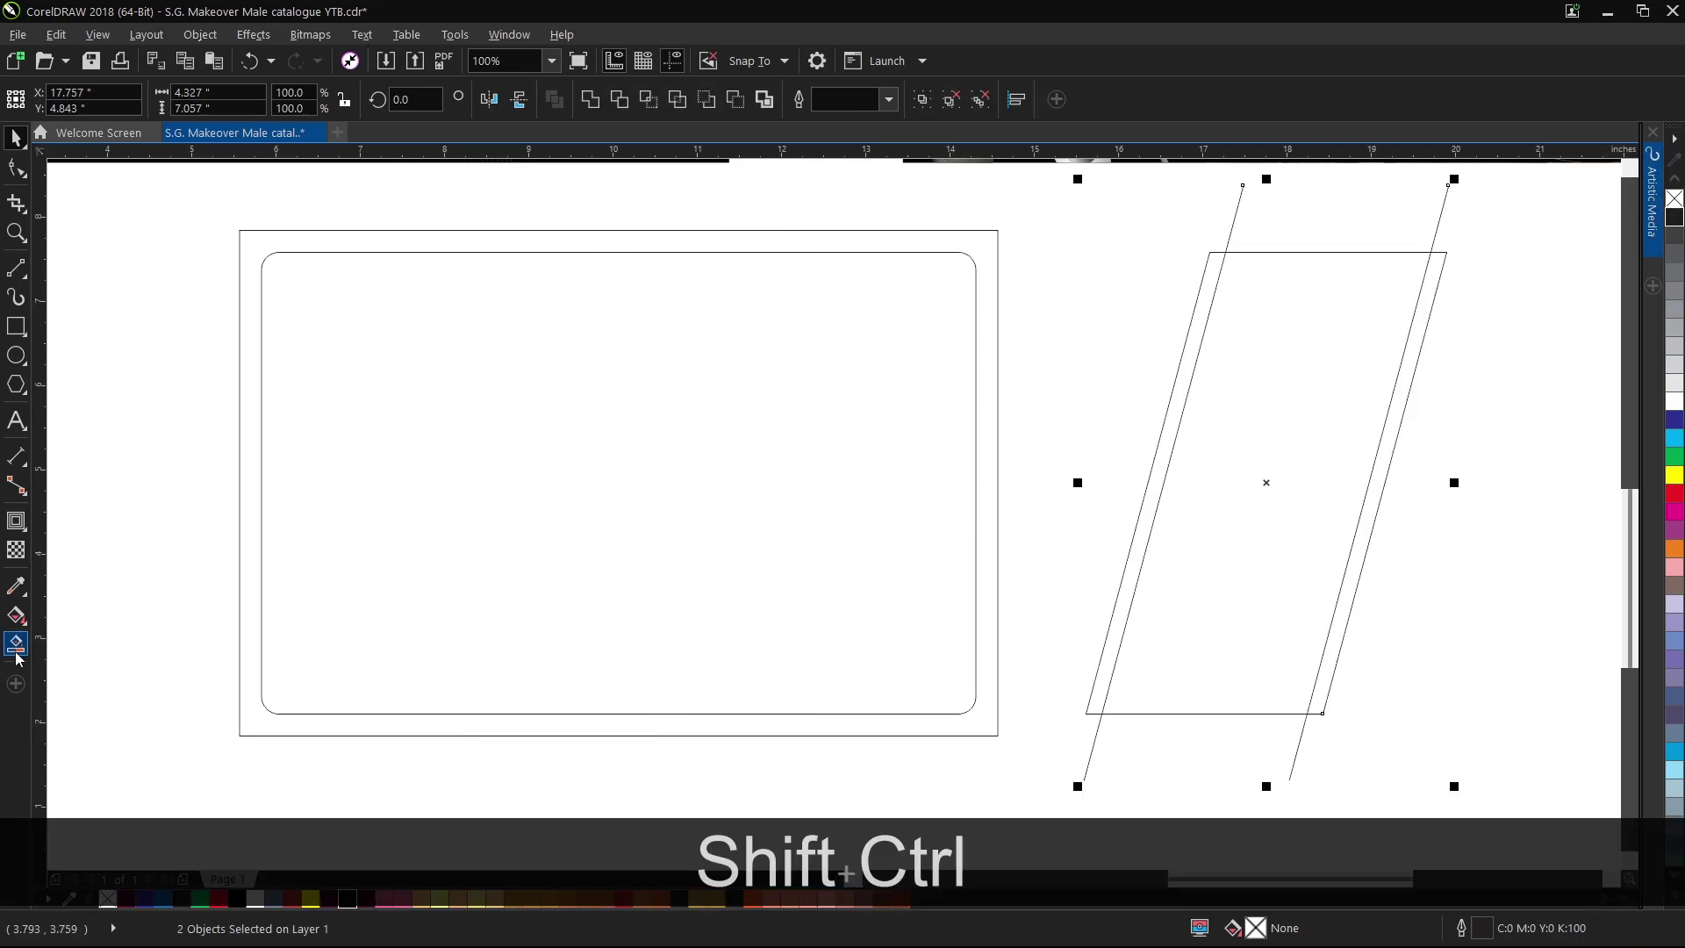
pyautogui.click(16, 649)
pyautogui.click(1302, 455)
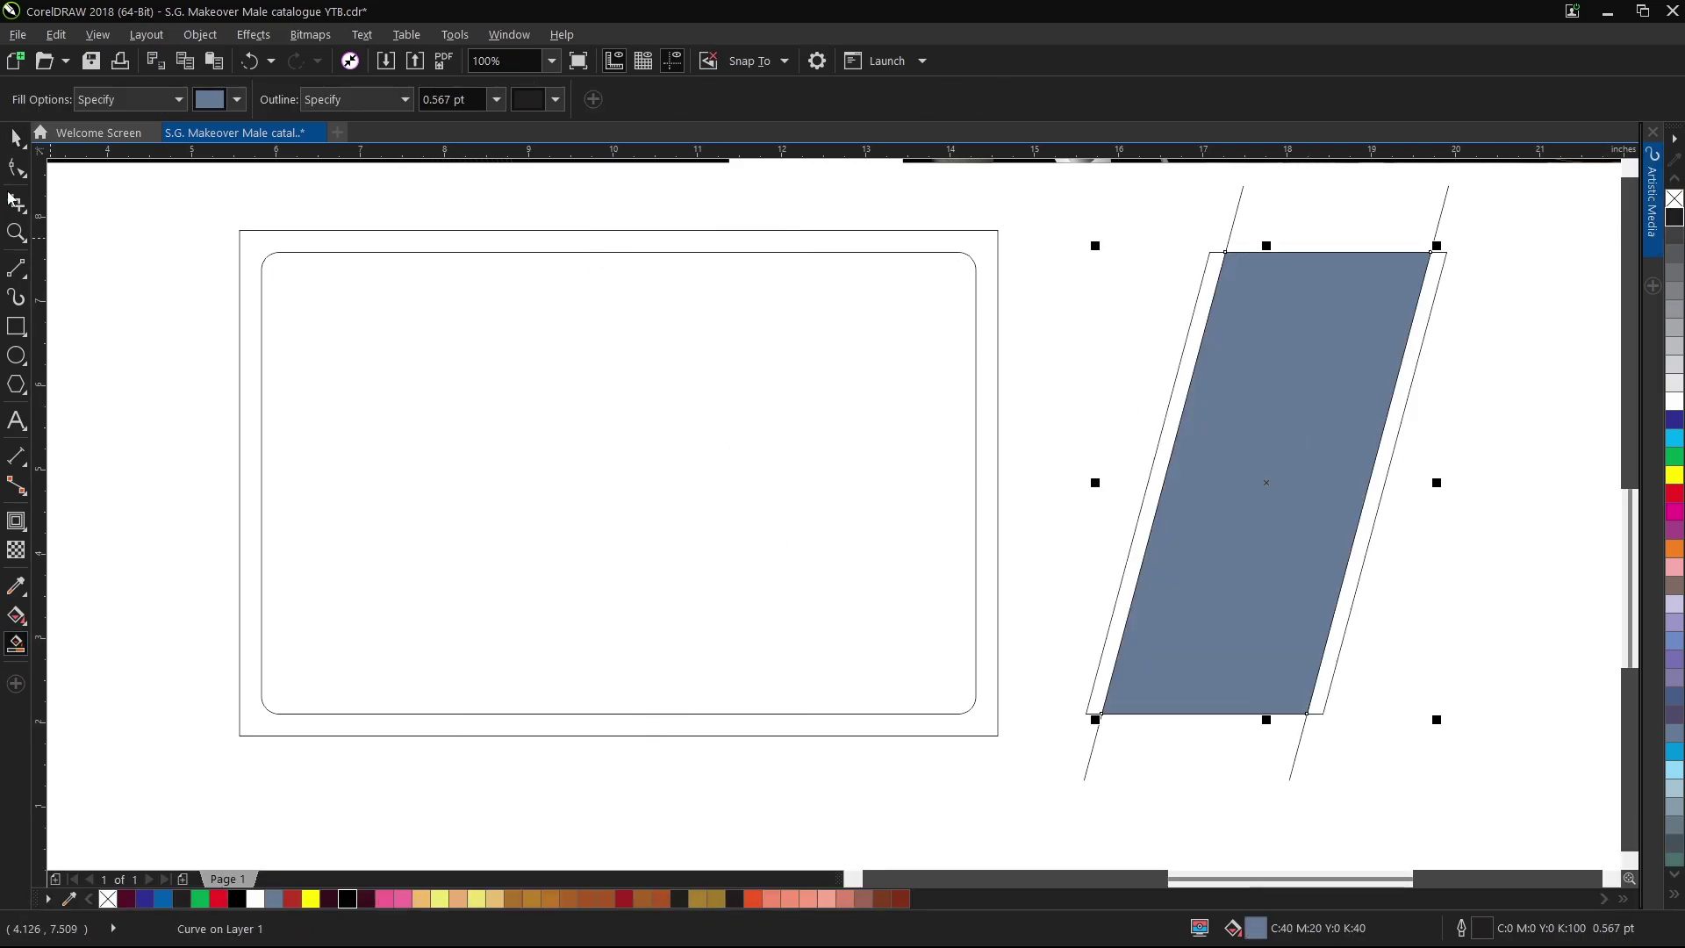
# Delete the two diagonal guide lines and group the inner and outer slanted bands.
pyautogui.click(16, 141)
pyautogui.click(1213, 214)
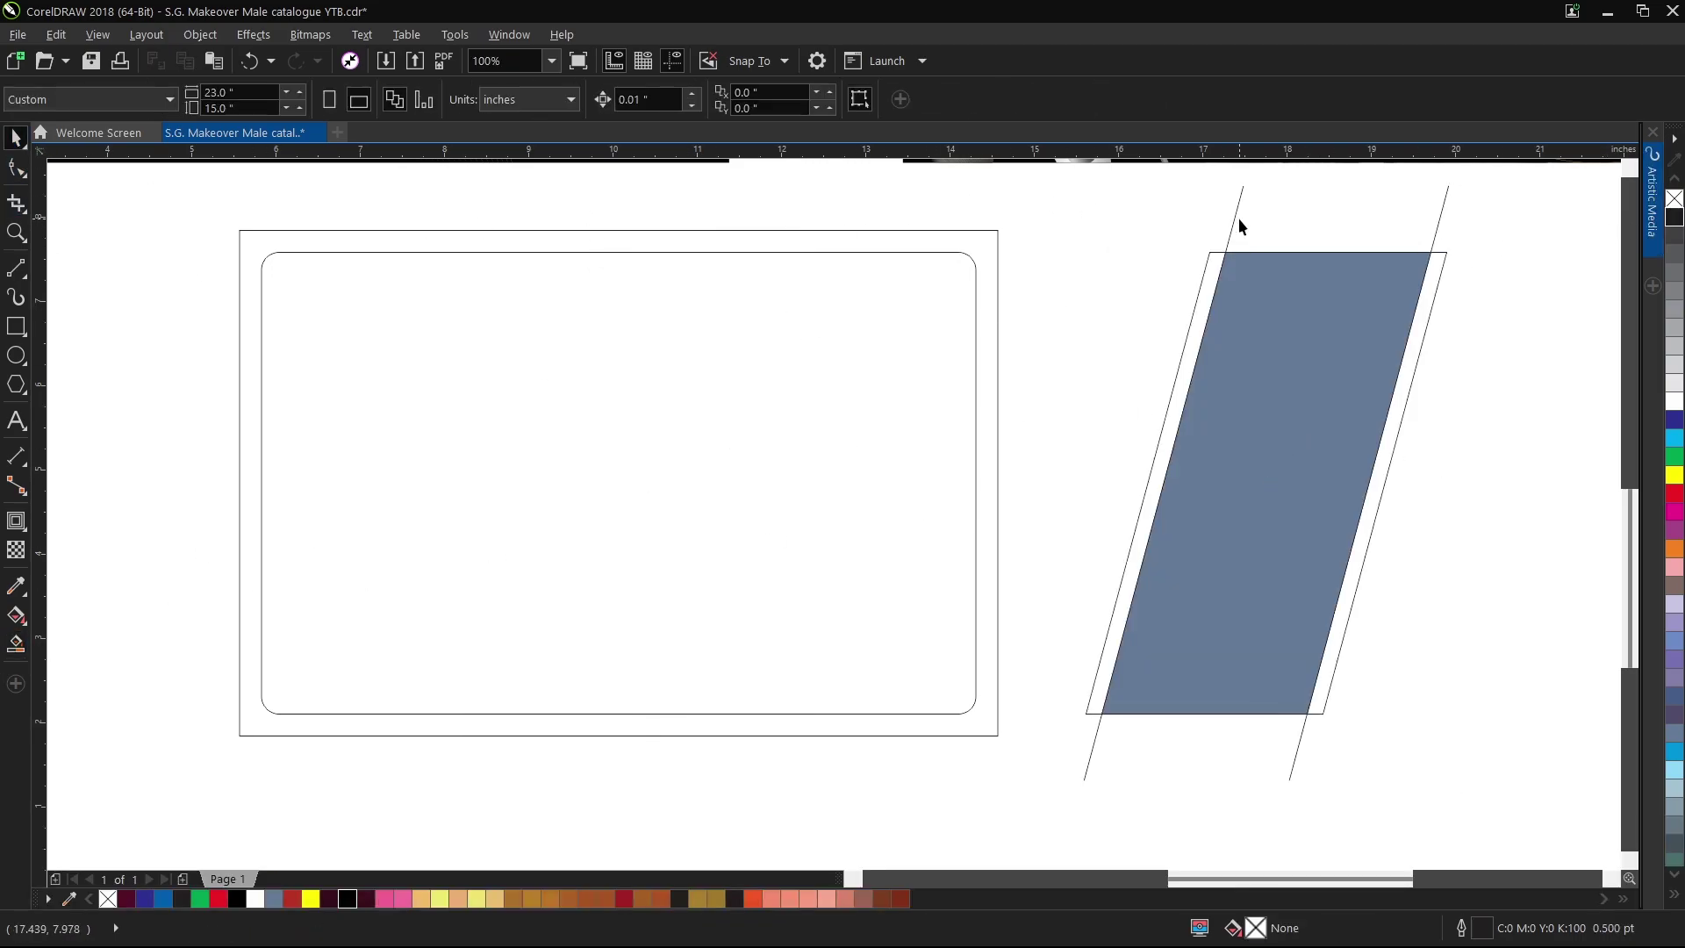
pyautogui.click(1238, 213)
pyautogui.press('Delete')
pyautogui.click(1224, 265)
pyautogui.moveTo(1518, 611); pyautogui.dragTo(1471, 213)
pyautogui.moveTo(1095, 781); pyautogui.dragTo(1097, 781)
pyautogui.hotkey('ctrl', 'g')
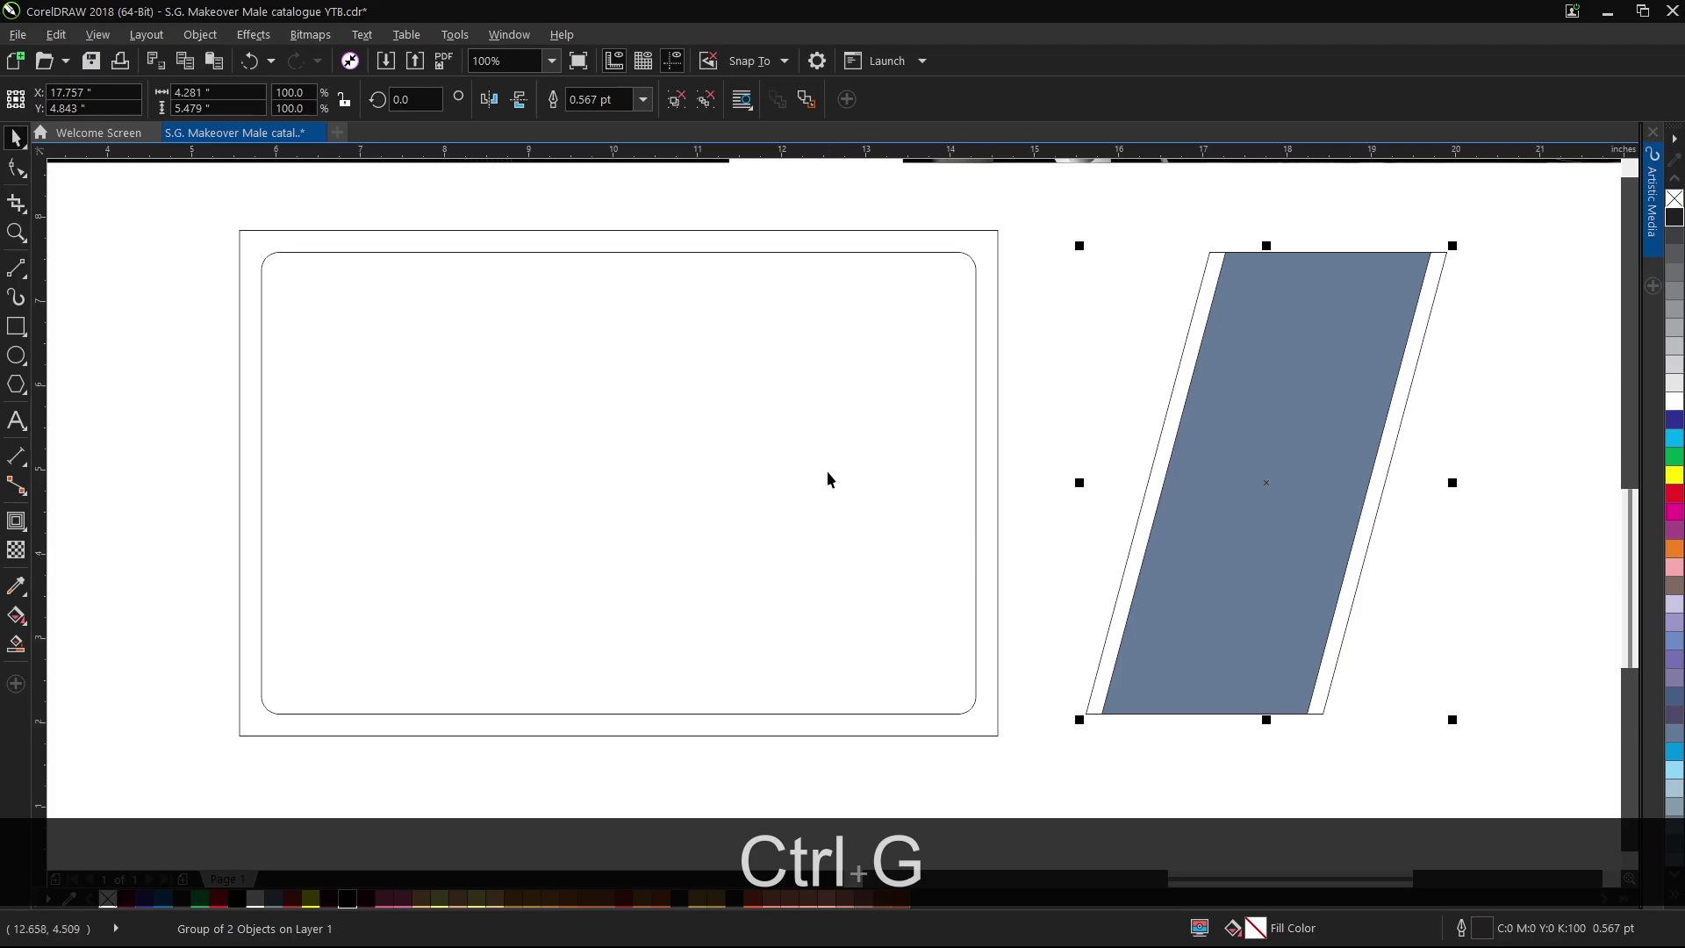
# Centre the slanted band group horizontally and vertically on the rounded rectangle and ungroup it.
pyautogui.keyDown('shift'); pyautogui.click(824, 334); pyautogui.keyUp('shift')
pyautogui.press('e')
pyautogui.press('c')
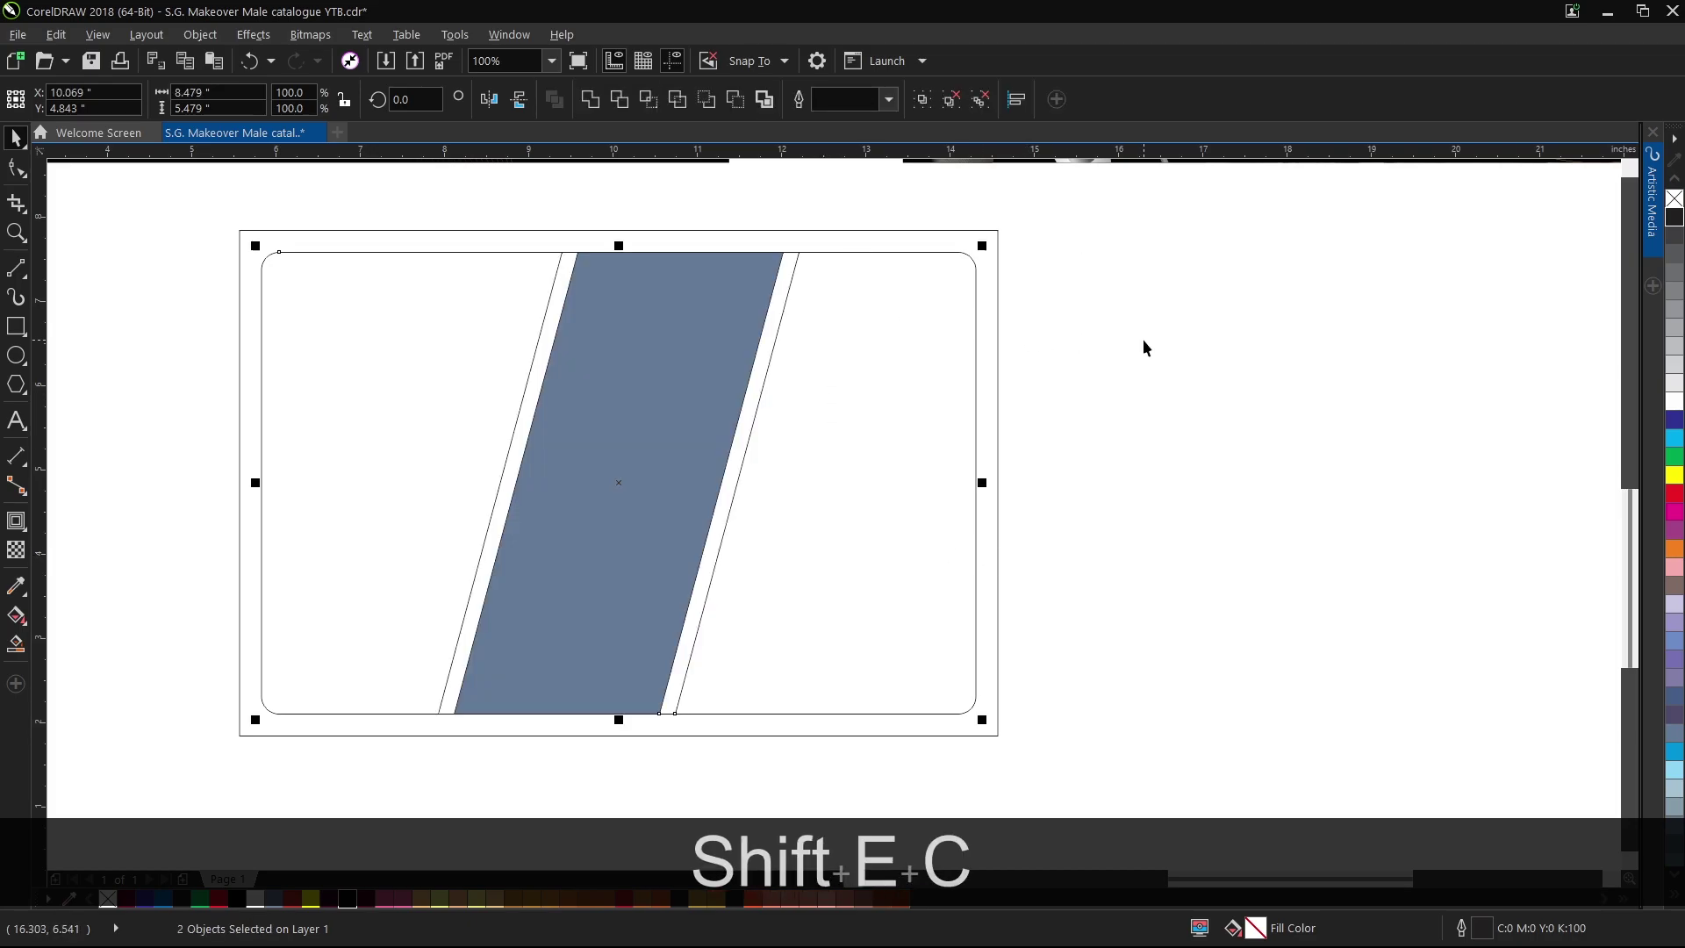
pyautogui.click(1143, 338)
pyautogui.click(575, 339)
pyautogui.click(876, 439)
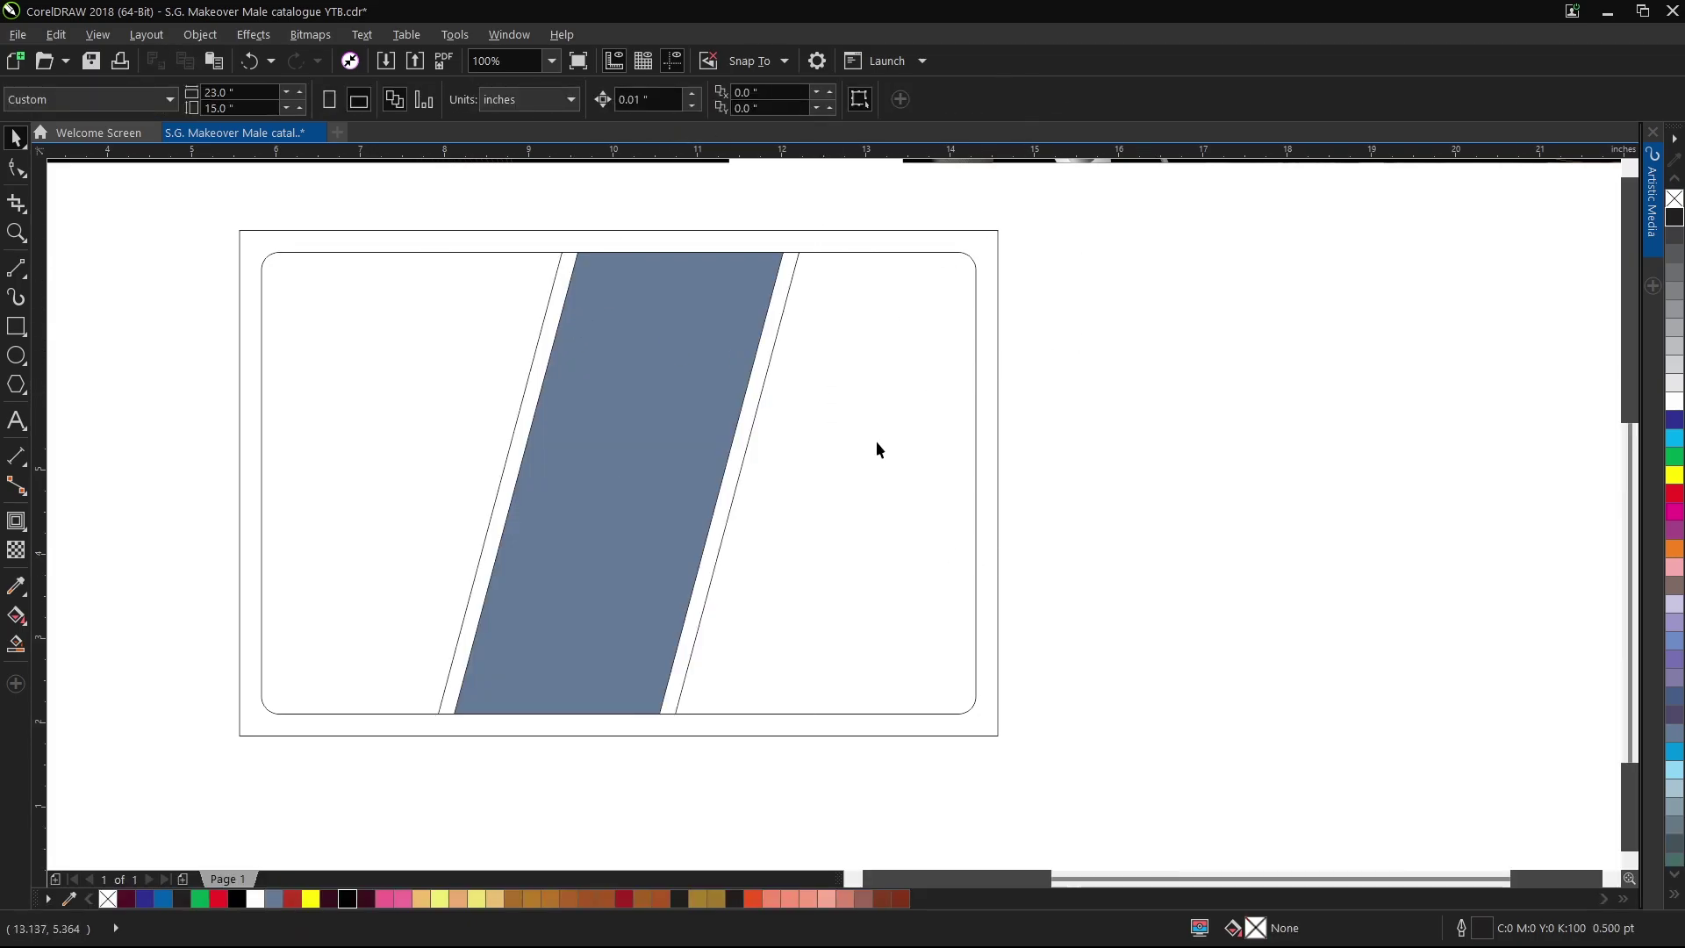
# Move the portrait photo of the man in the embroidered suit onto the third page and mirror it.
pyautogui.scroll(-3, 874, 455)
pyautogui.click(805, 449)
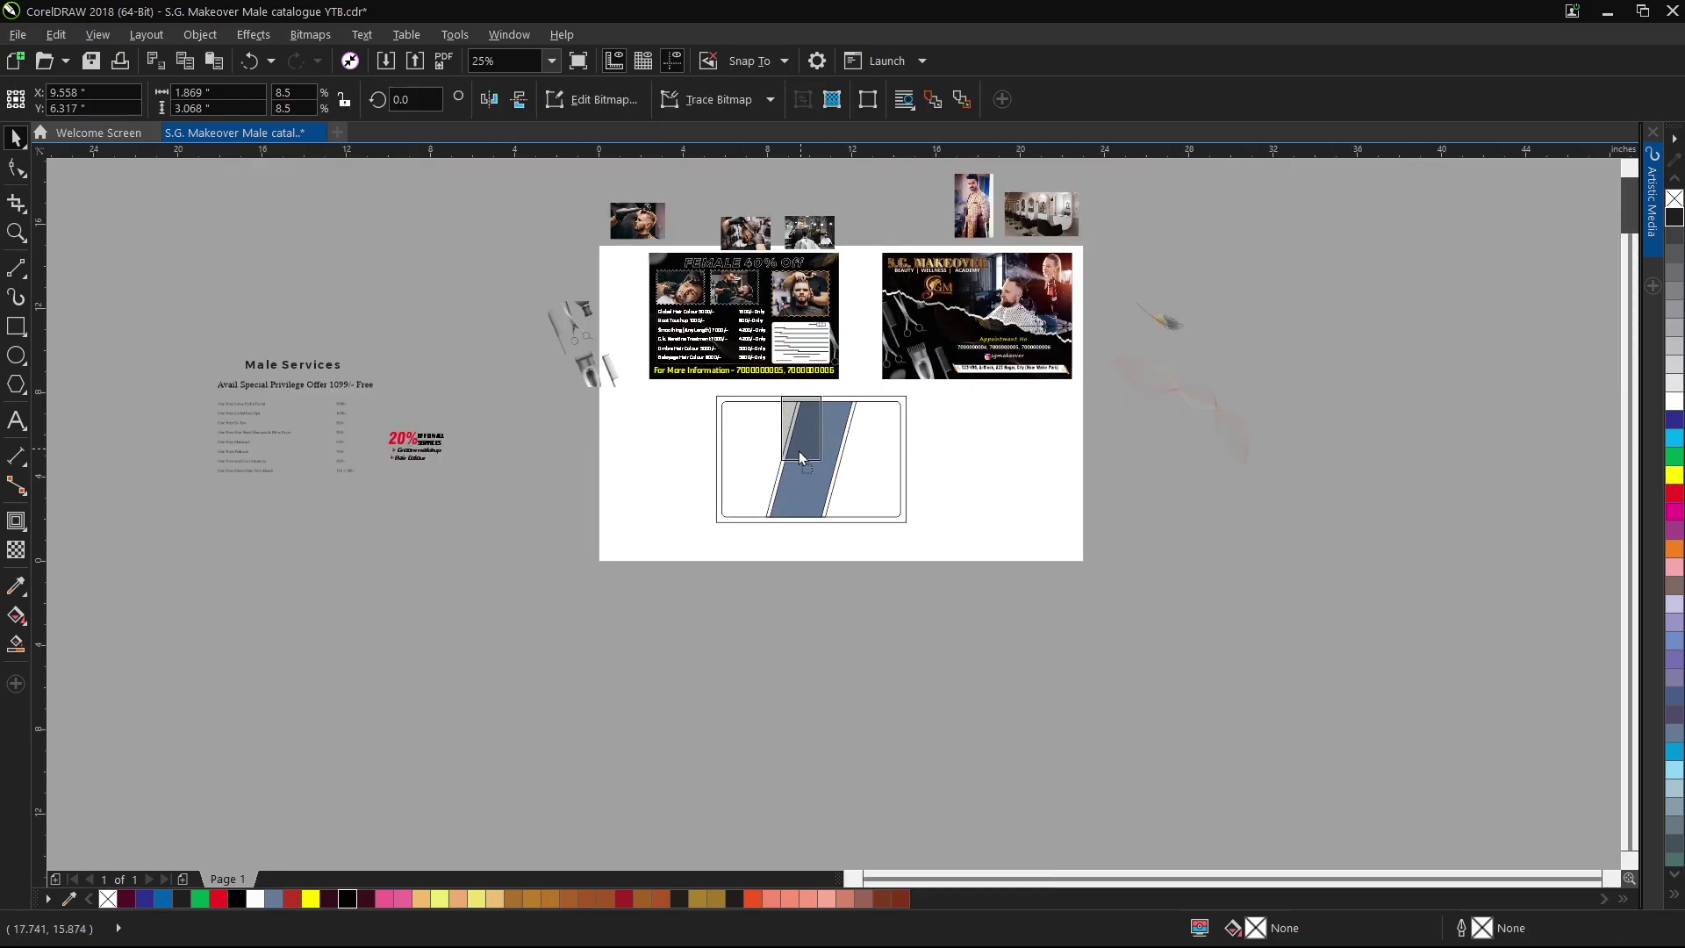
pyautogui.moveTo(806, 450); pyautogui.dragTo(751, 470)
pyautogui.scroll(3, 750, 470)
pyautogui.click(488, 103)
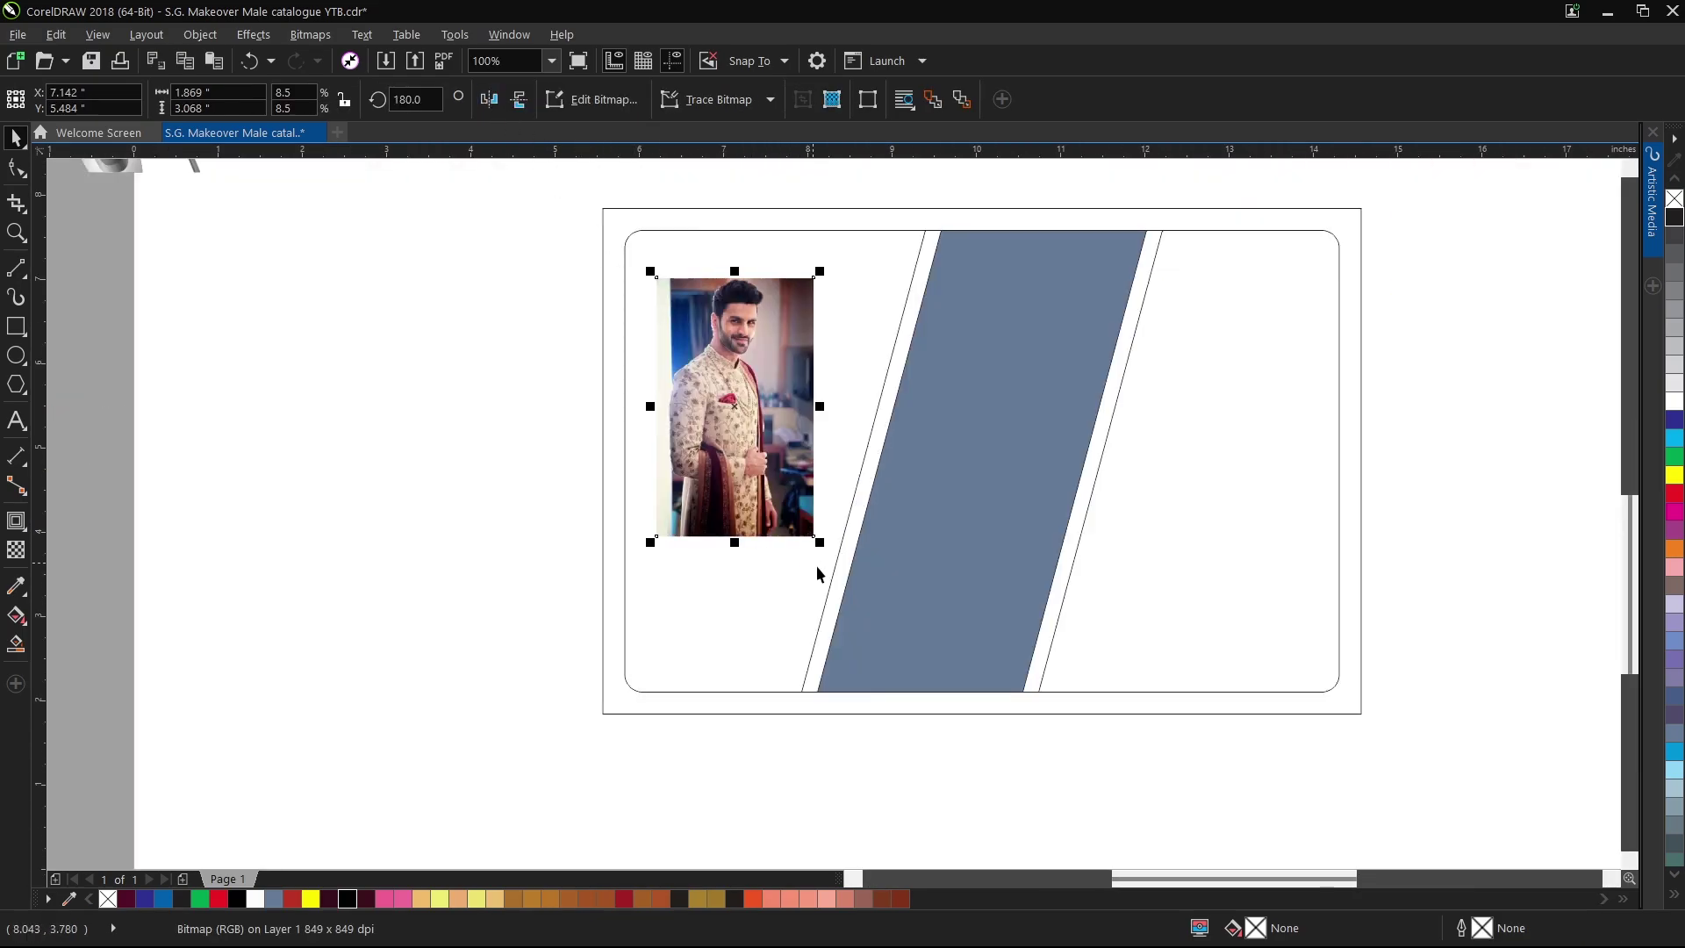
# Enlarge the portrait photo to about 3.69 by 6.06 inches and place it beside the slanted band.
pyautogui.moveTo(821, 543); pyautogui.dragTo(915, 700)
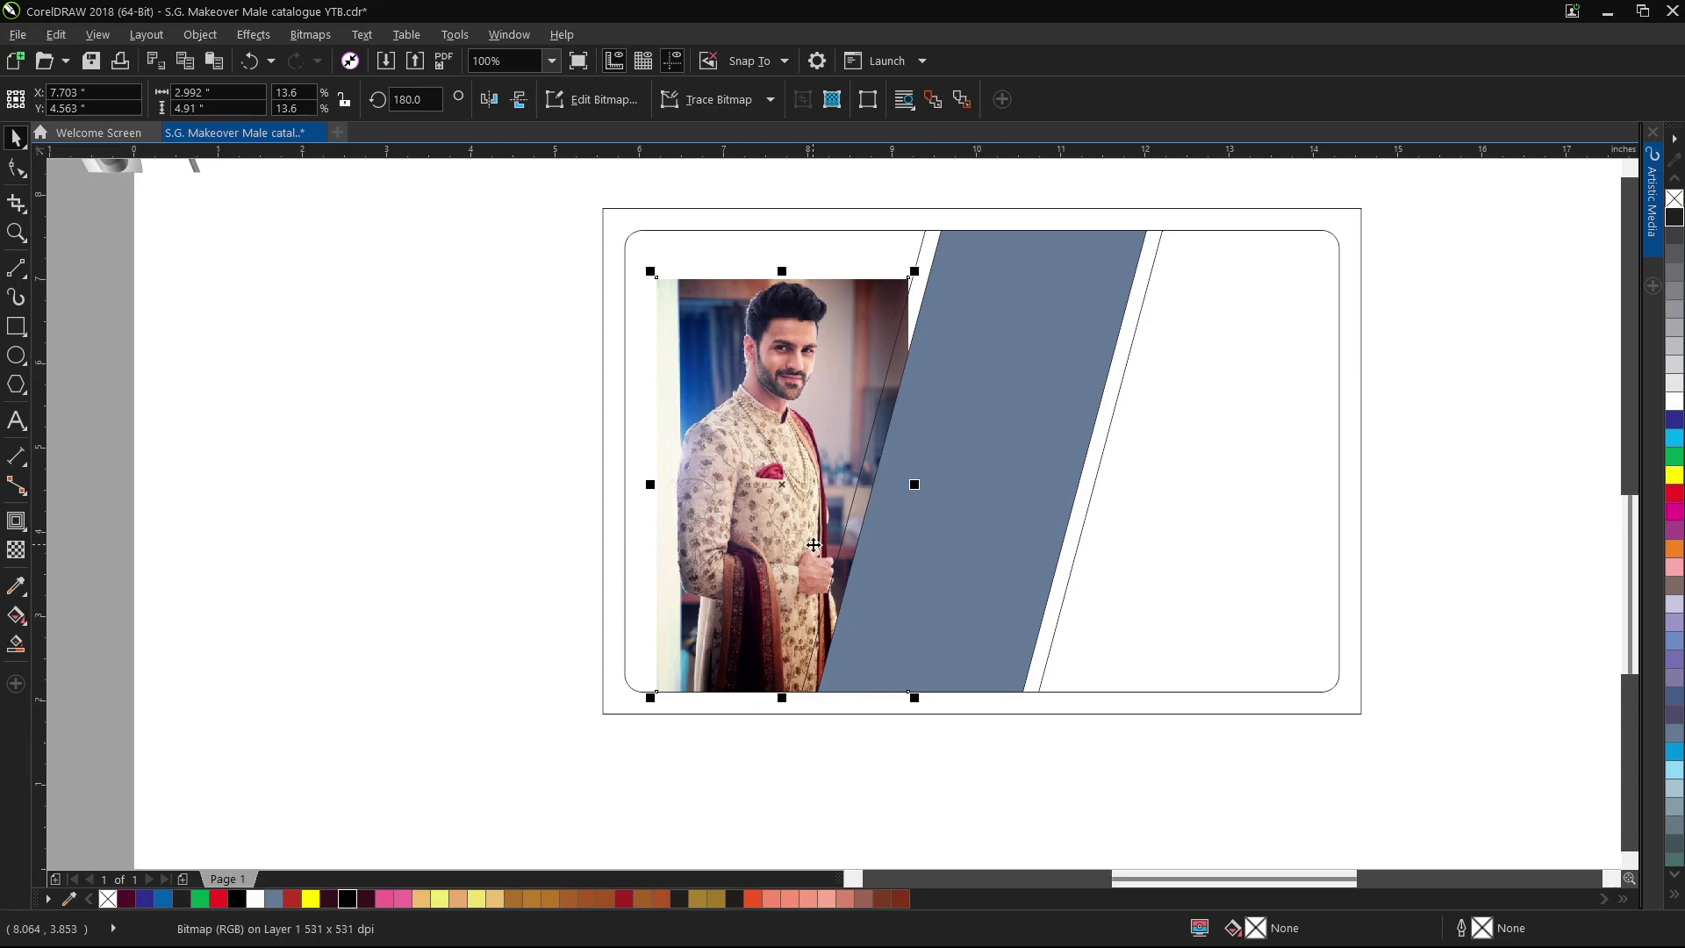
pyautogui.moveTo(809, 524); pyautogui.dragTo(769, 448)
pyautogui.moveTo(865, 645); pyautogui.dragTo(880, 714)
pyautogui.rightClick(866, 726)
pyautogui.click(711, 734)
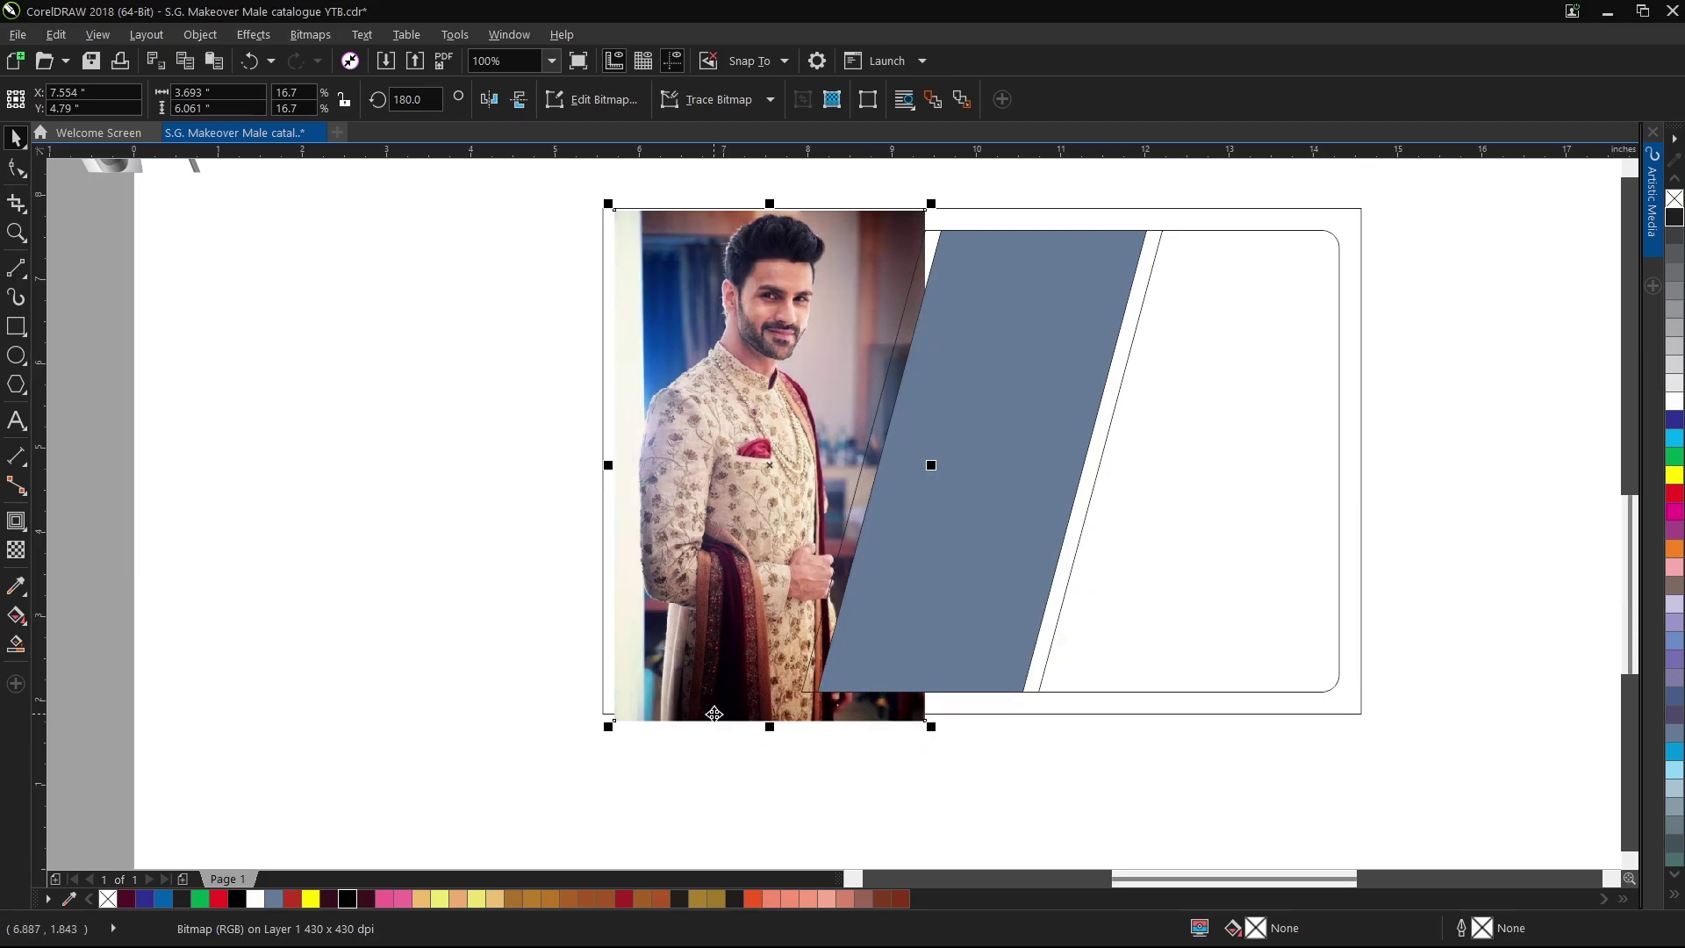
# PowerClip the portrait photo inside the rounded rectangle.
pyautogui.rightClick(715, 715)
pyautogui.click(788, 115)
pyautogui.click(1162, 346)
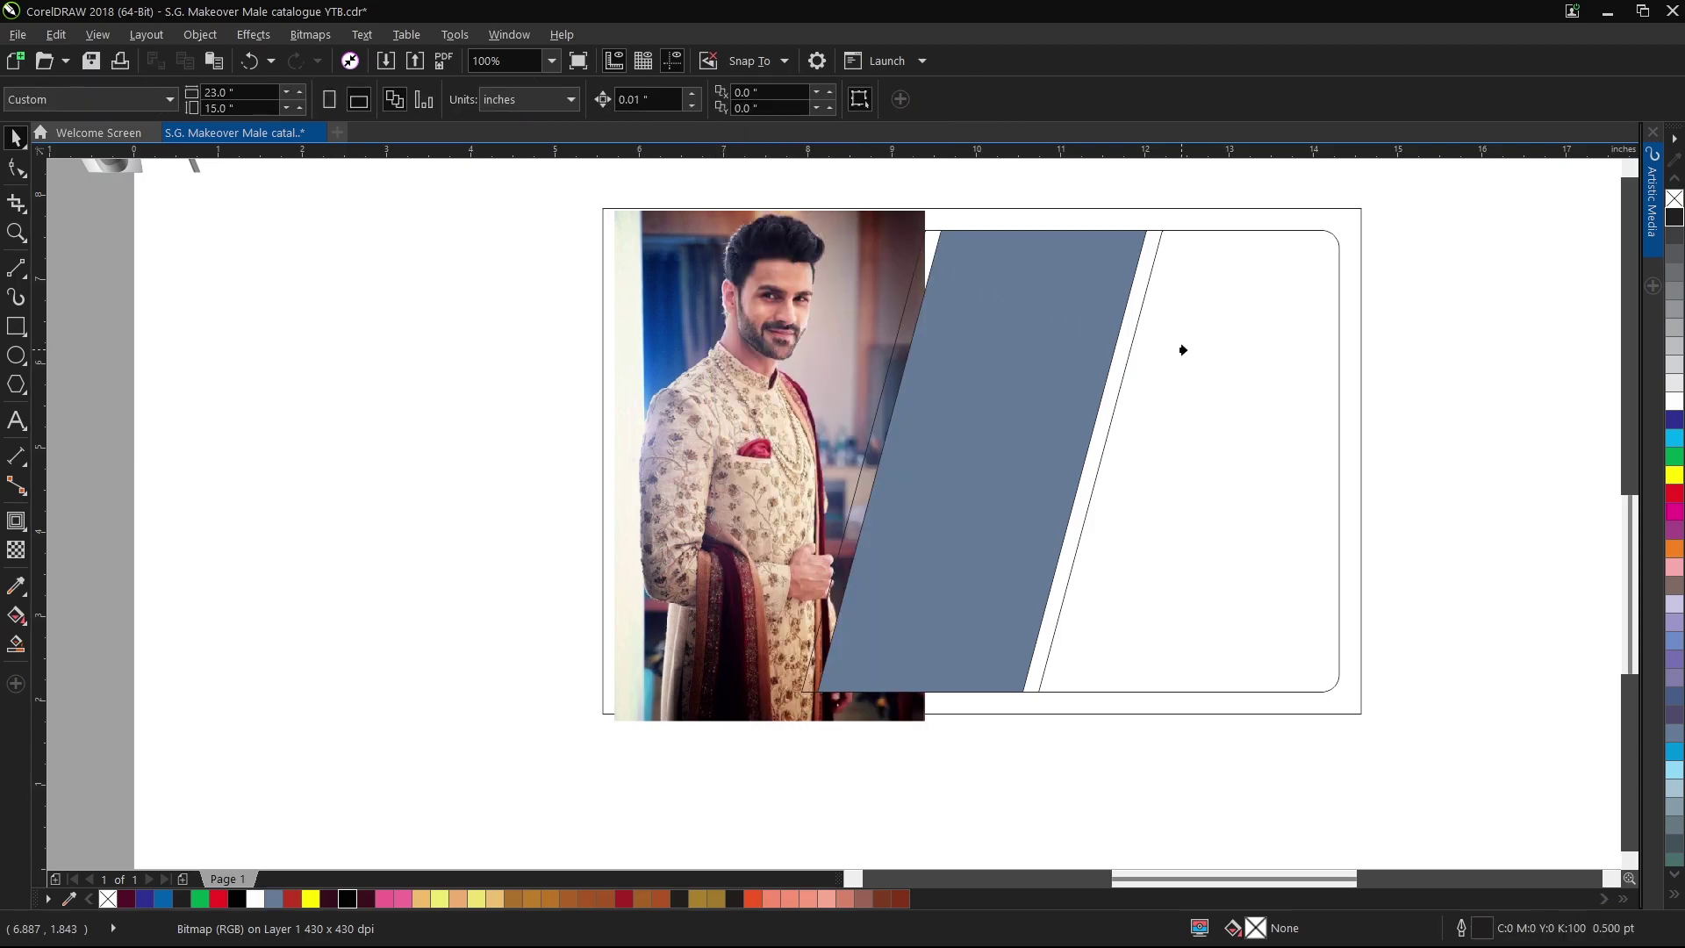
pyautogui.click(737, 769)
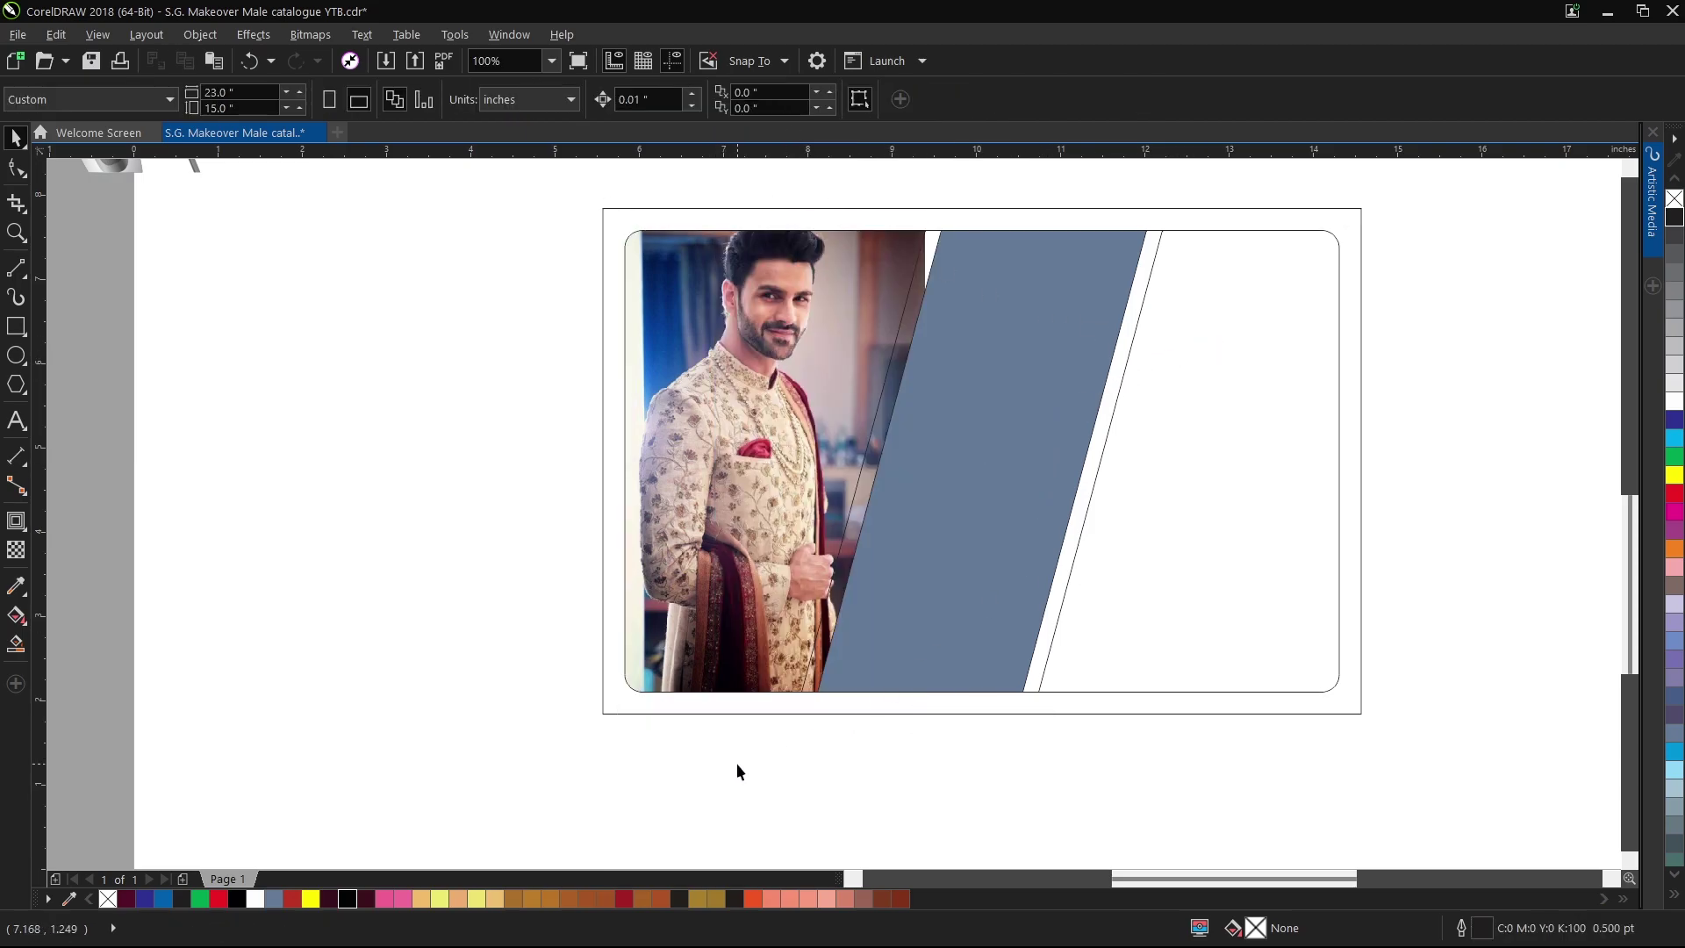
# Shift the portrait photo about 0.06 inch to the left inside its PowerClip frame and save the document.
pyautogui.click(721, 433)
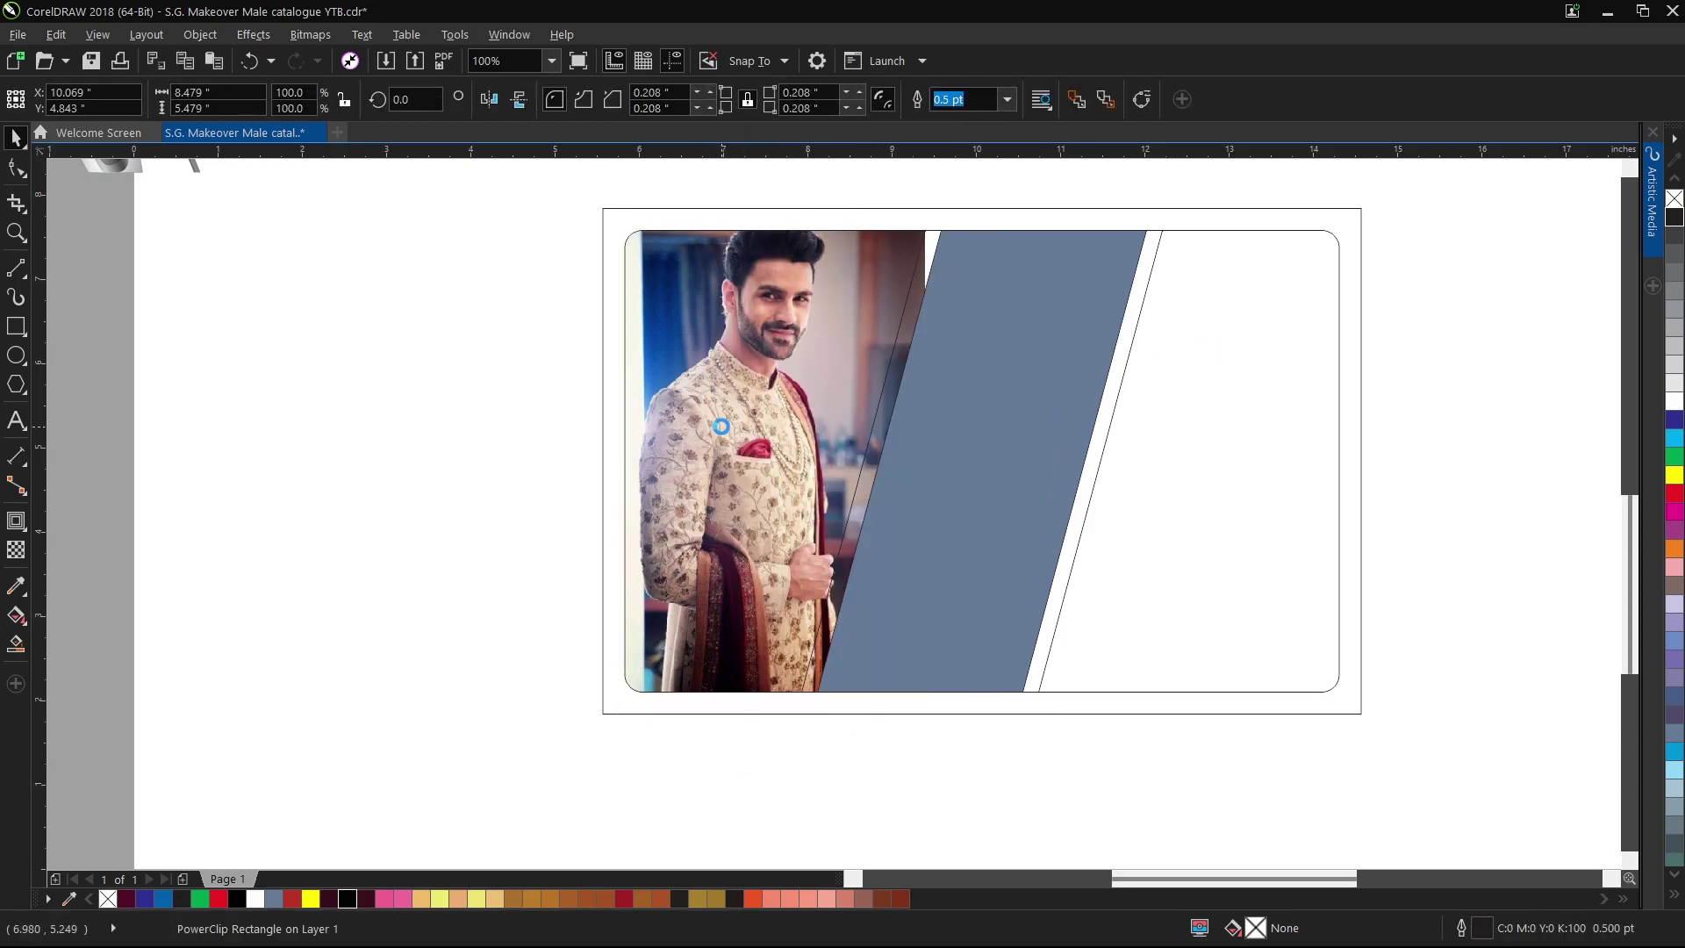
pyautogui.doubleClick(723, 428)
pyautogui.keyDown('ctrl'); pyautogui.click(439, 314); pyautogui.keyUp('ctrl')
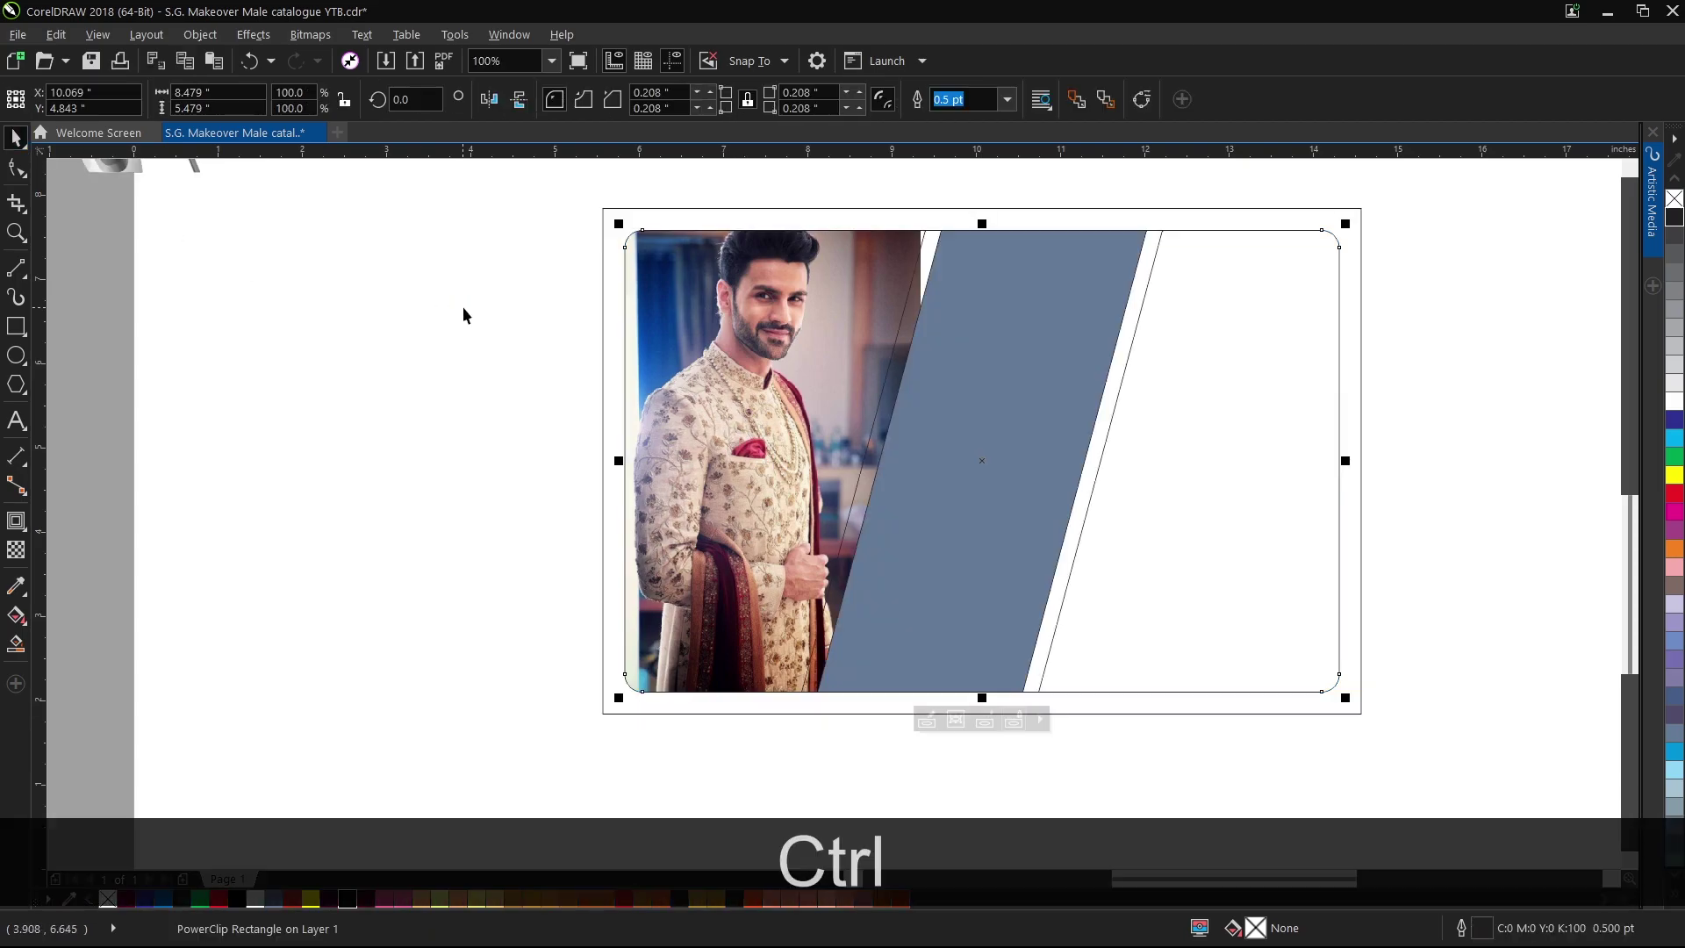
pyautogui.hotkey('ctrl', 's')
pyautogui.scroll(2, 986, 377)
pyautogui.scroll(-3, 983, 386)
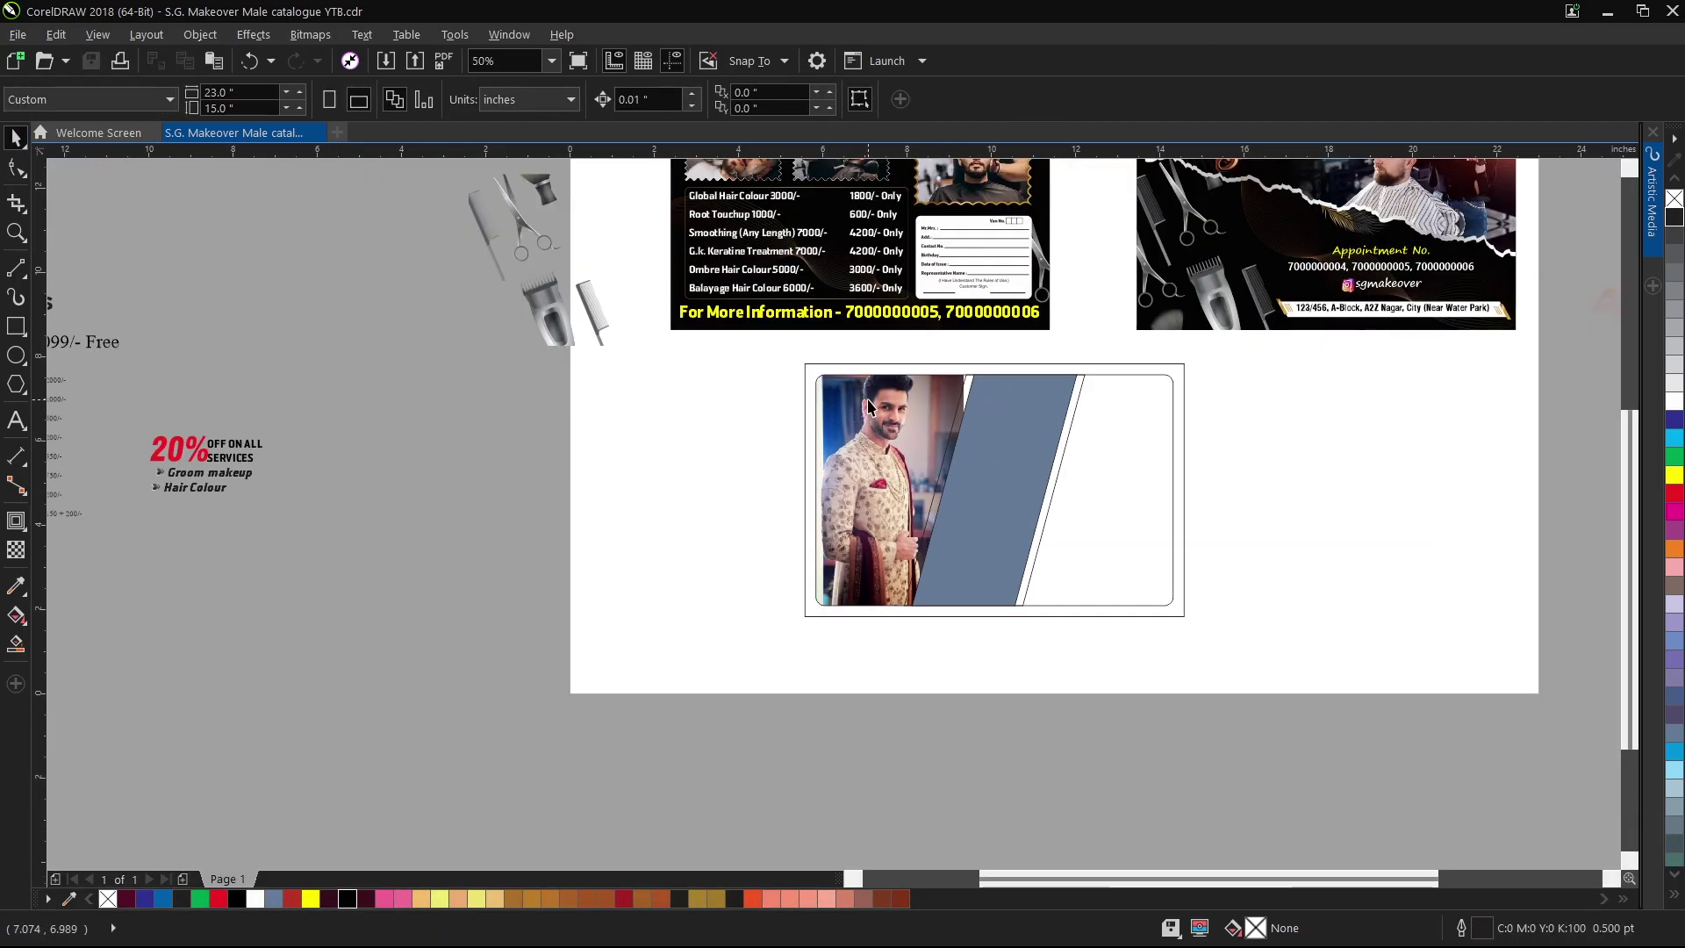
# Edit the PowerClip contents and move the portrait photo down so the man's whole head fits in the frame.
pyautogui.click(868, 400)
pyautogui.keyDown('ctrl'); pyautogui.click(868, 400); pyautogui.keyUp('ctrl')
pyautogui.click(870, 400)
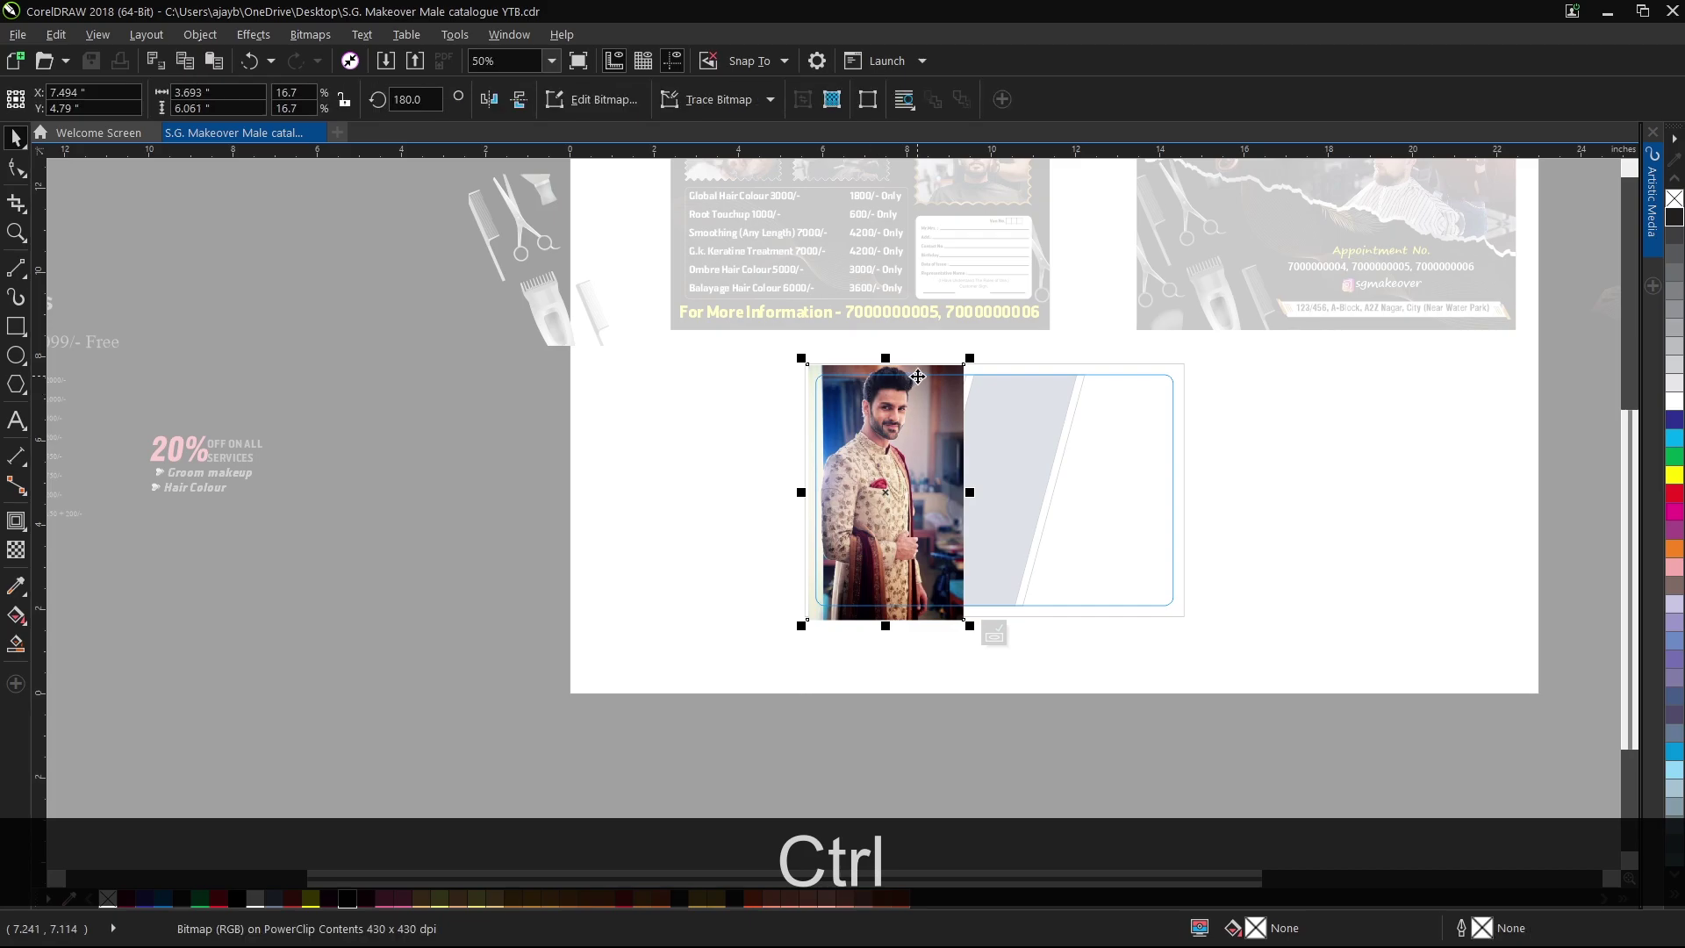
pyautogui.scroll(2, 926, 367)
pyautogui.click(1071, 339)
pyautogui.scroll(1, 1072, 339)
pyautogui.moveTo(1073, 339); pyautogui.dragTo(1094, 406)
pyautogui.scroll(-2, 974, 366)
pyautogui.keyDown('ctrl'); pyautogui.click(669, 328); pyautogui.keyUp('ctrl')
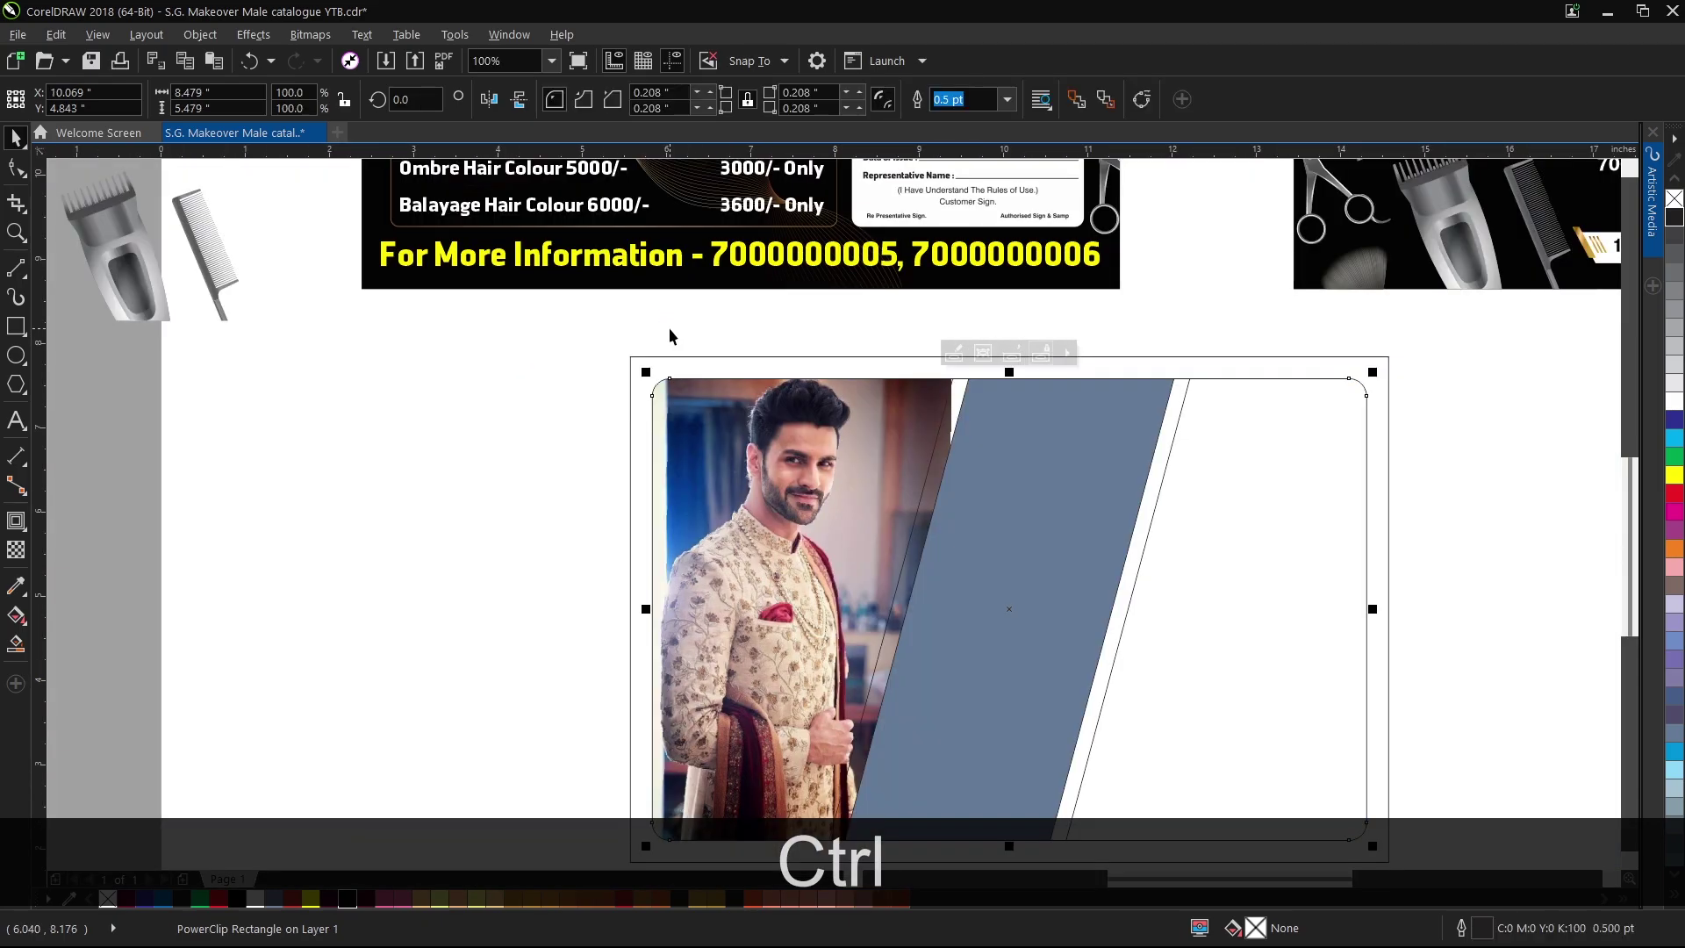
# Apply the recent gold fountain fill to the outer slanted band and run its gradient diagonally up to the band's upper-right corner.
pyautogui.press('Tab')
pyautogui.click(18, 618)
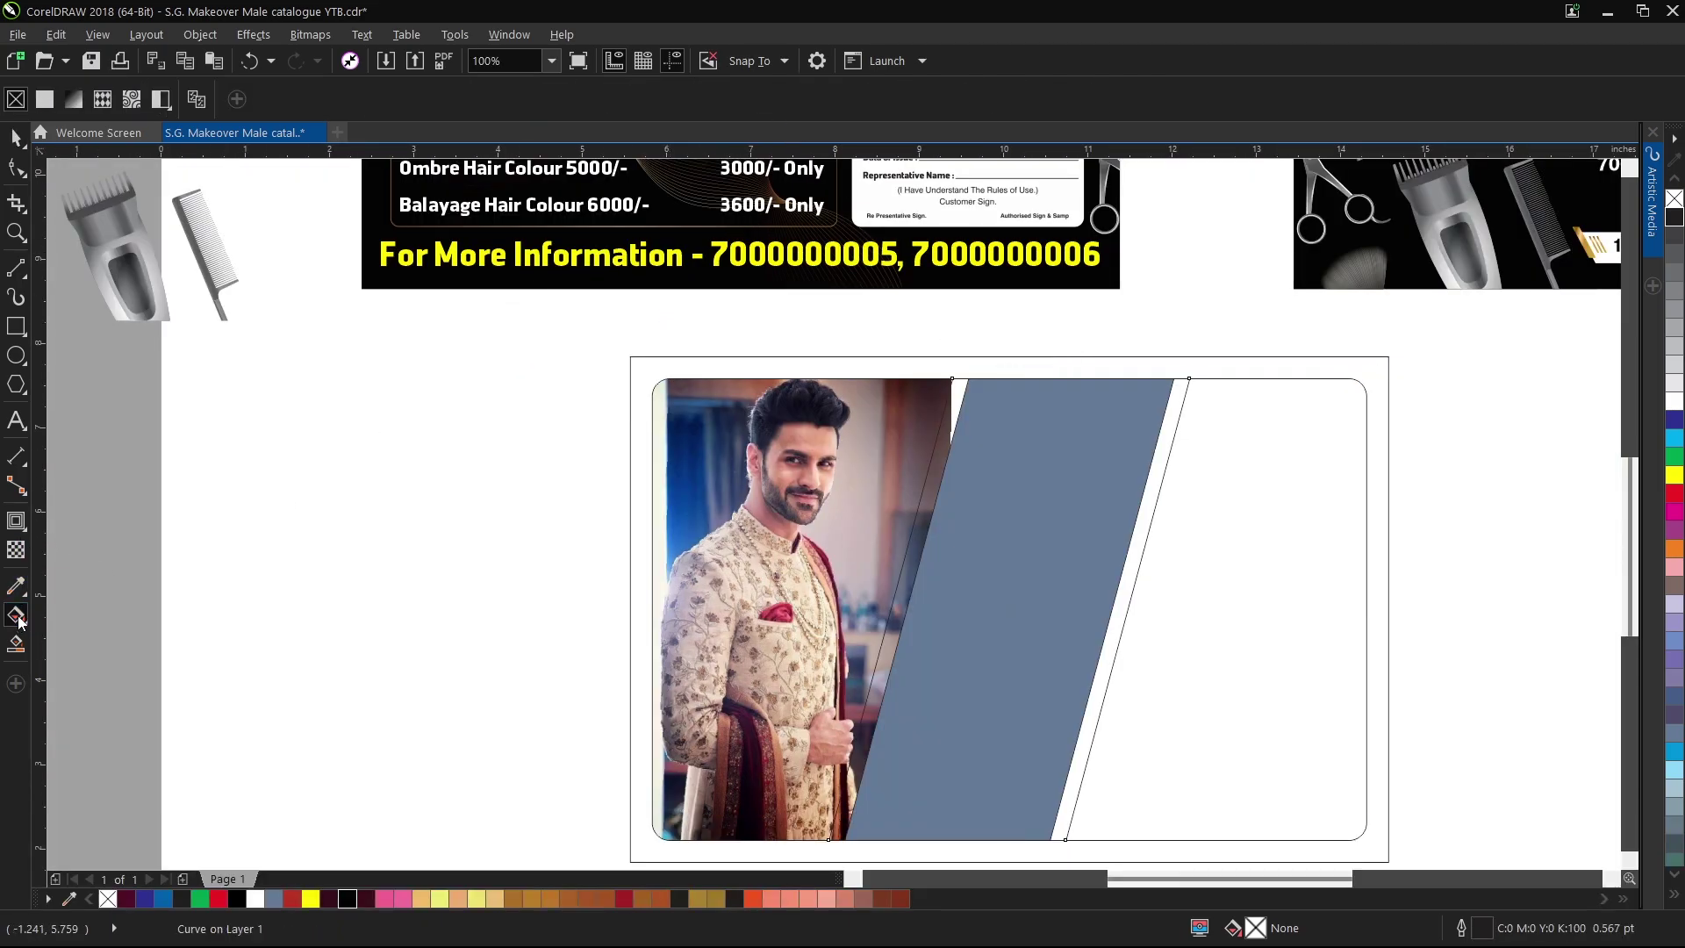
pyautogui.click(75, 102)
pyautogui.click(230, 100)
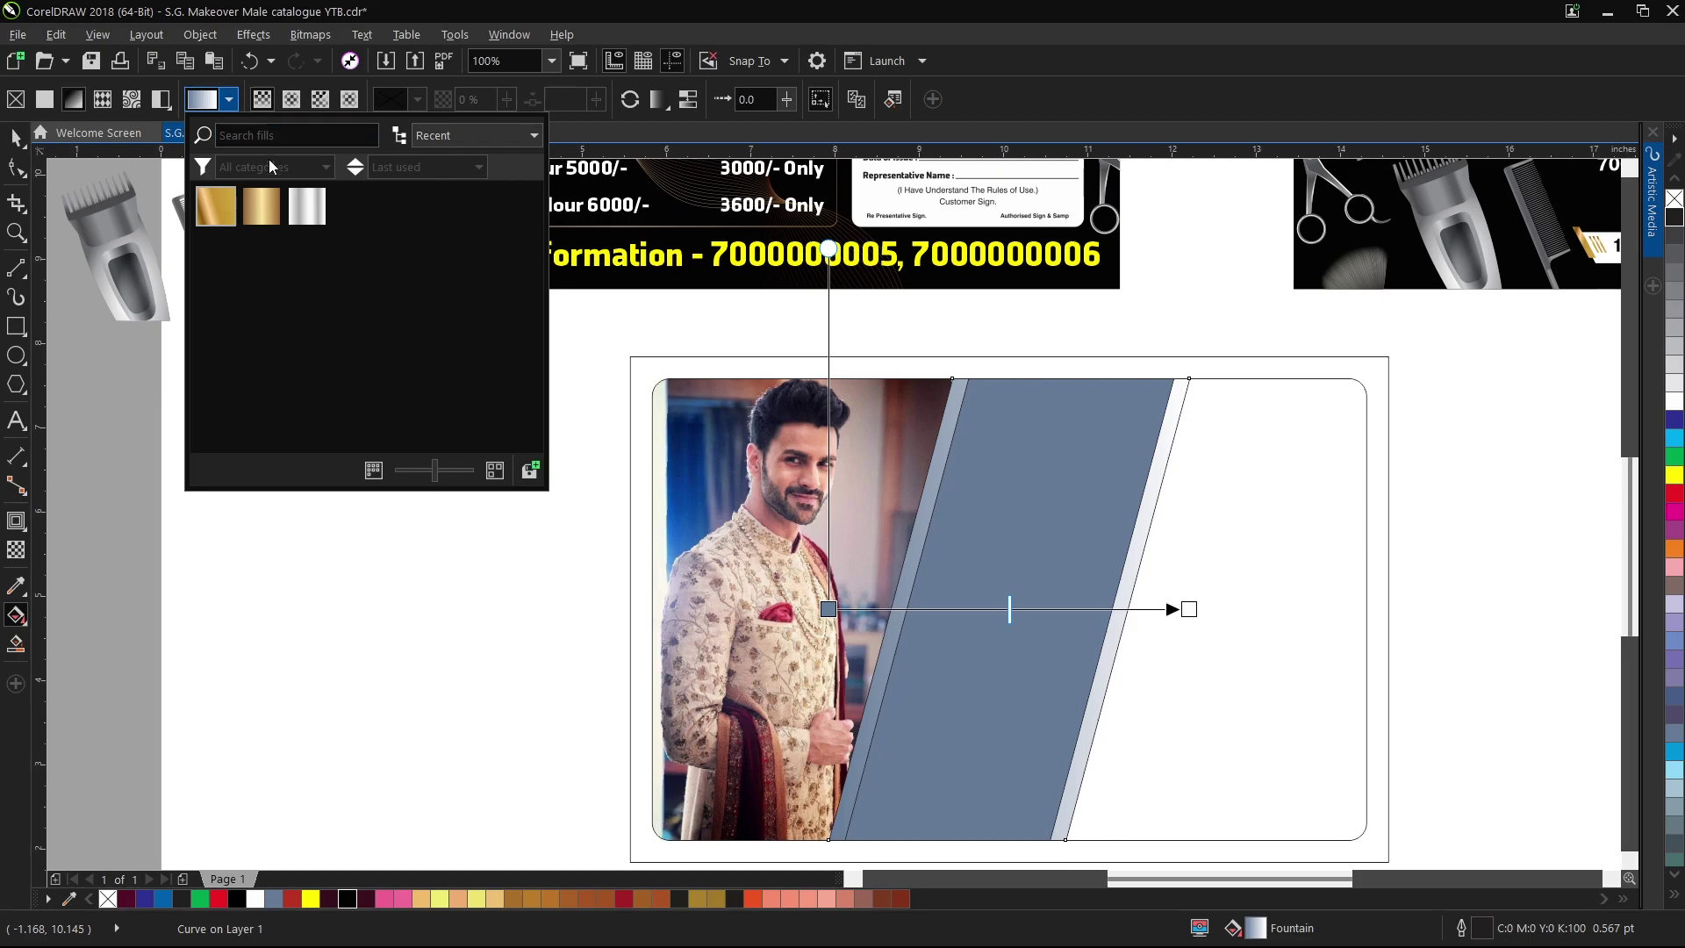
pyautogui.click(250, 200)
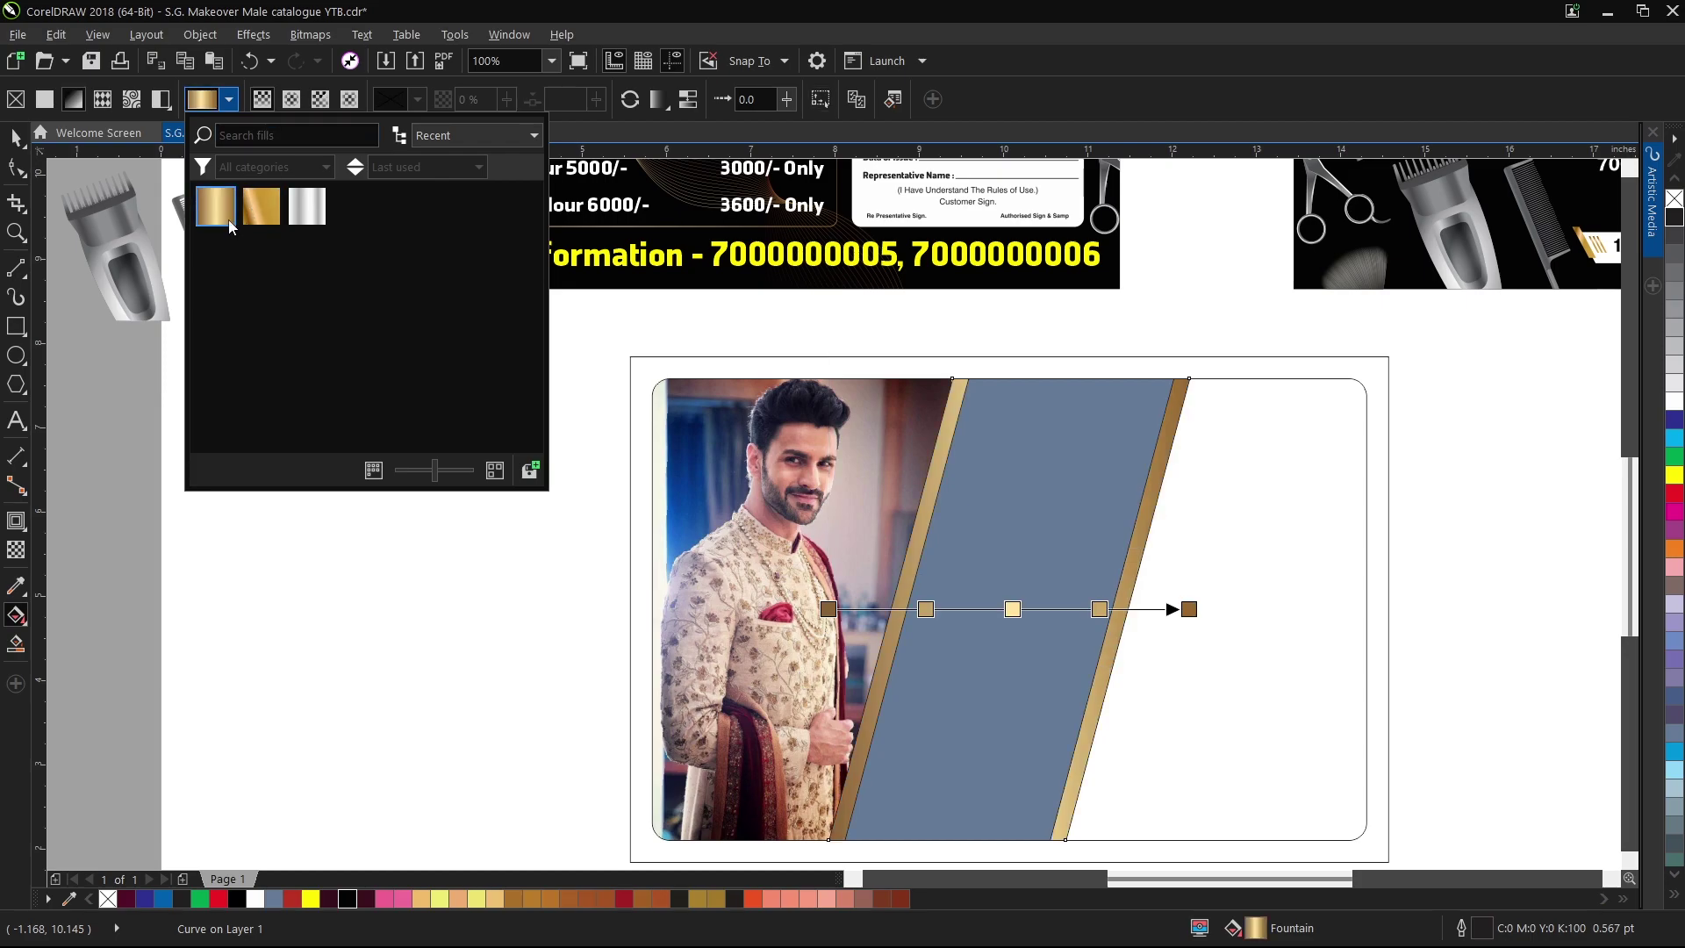
pyautogui.click(244, 219)
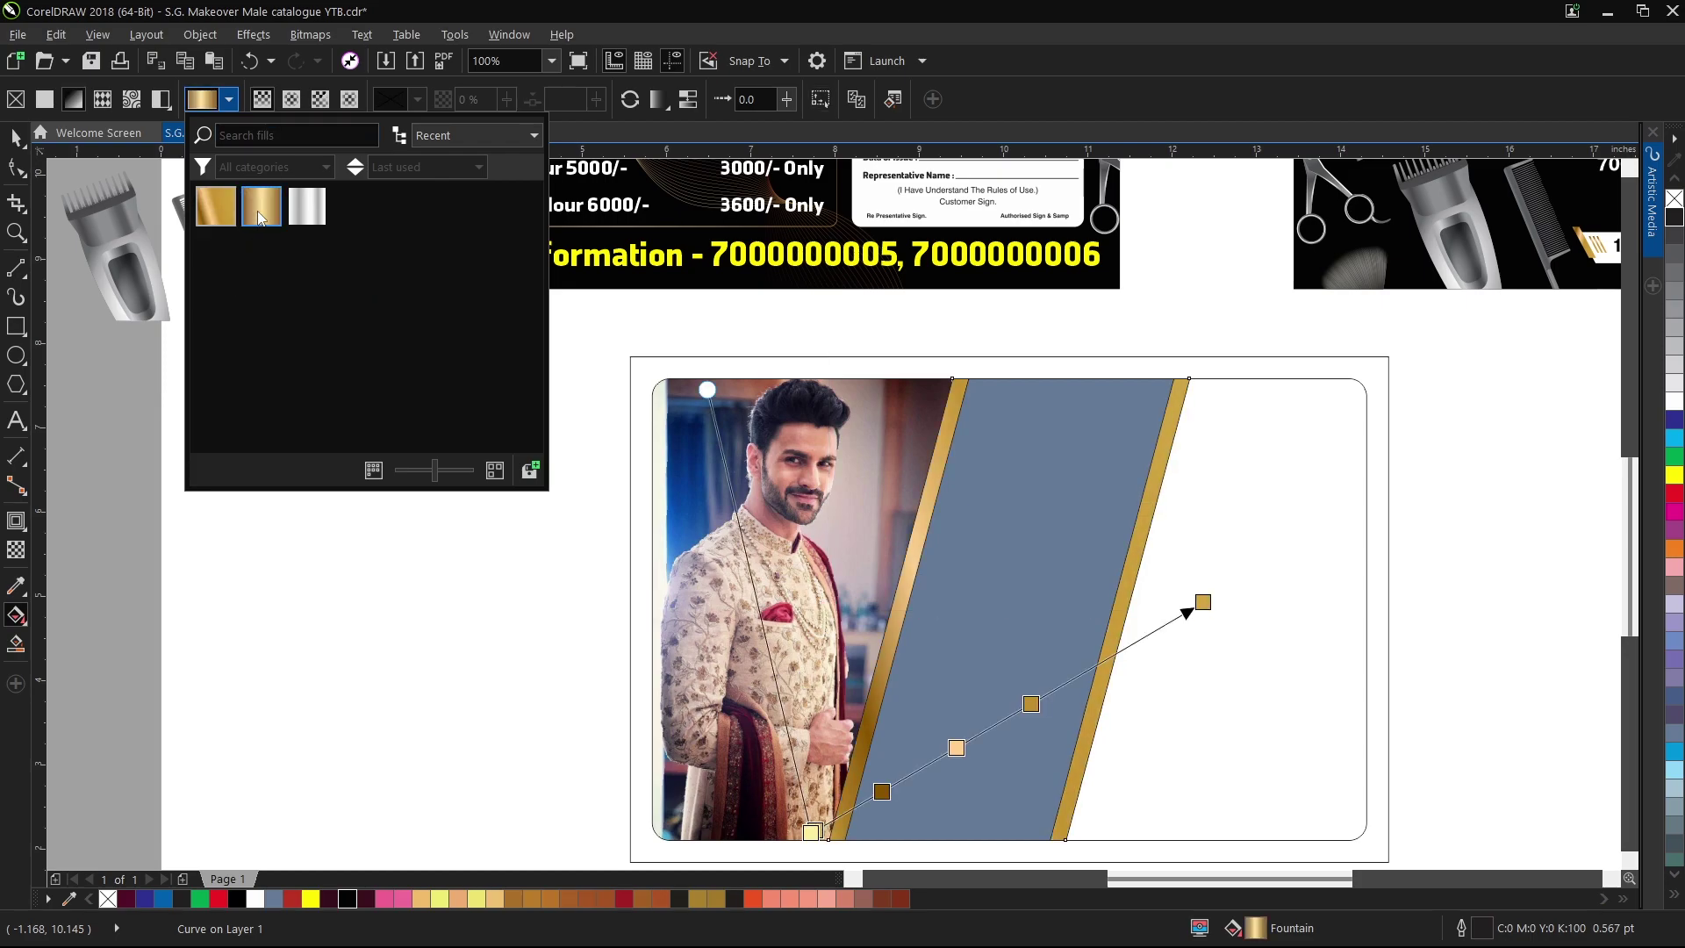
pyautogui.click(1203, 602)
pyautogui.moveTo(1203, 602); pyautogui.dragTo(1216, 378)
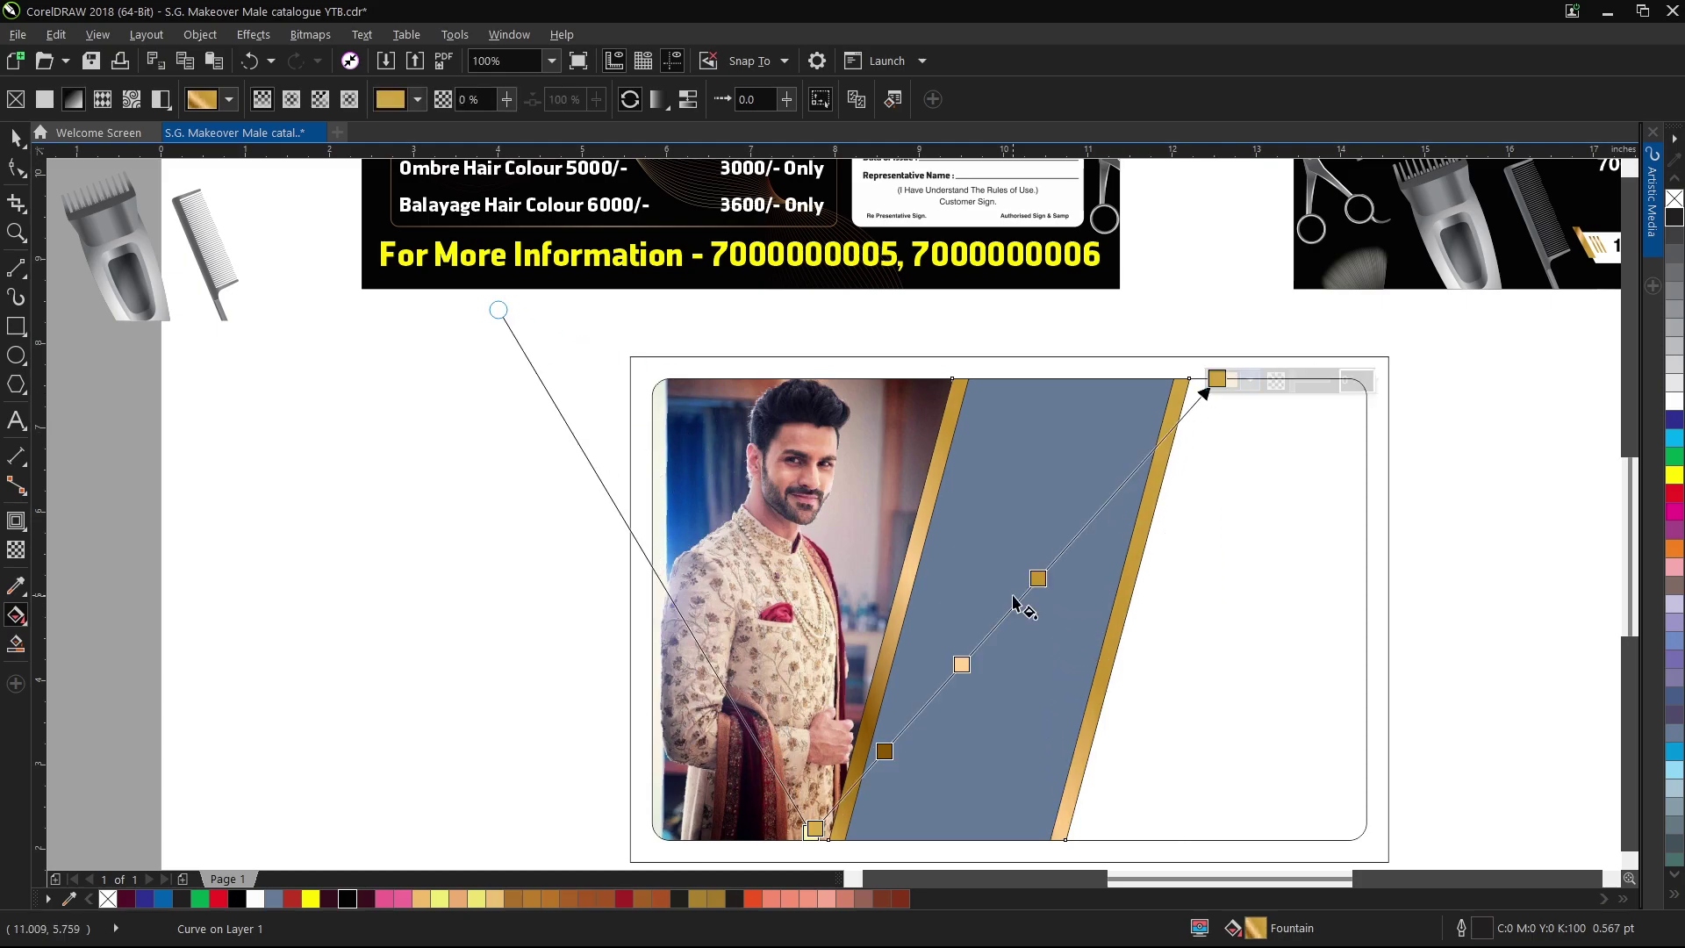
pyautogui.press('space')
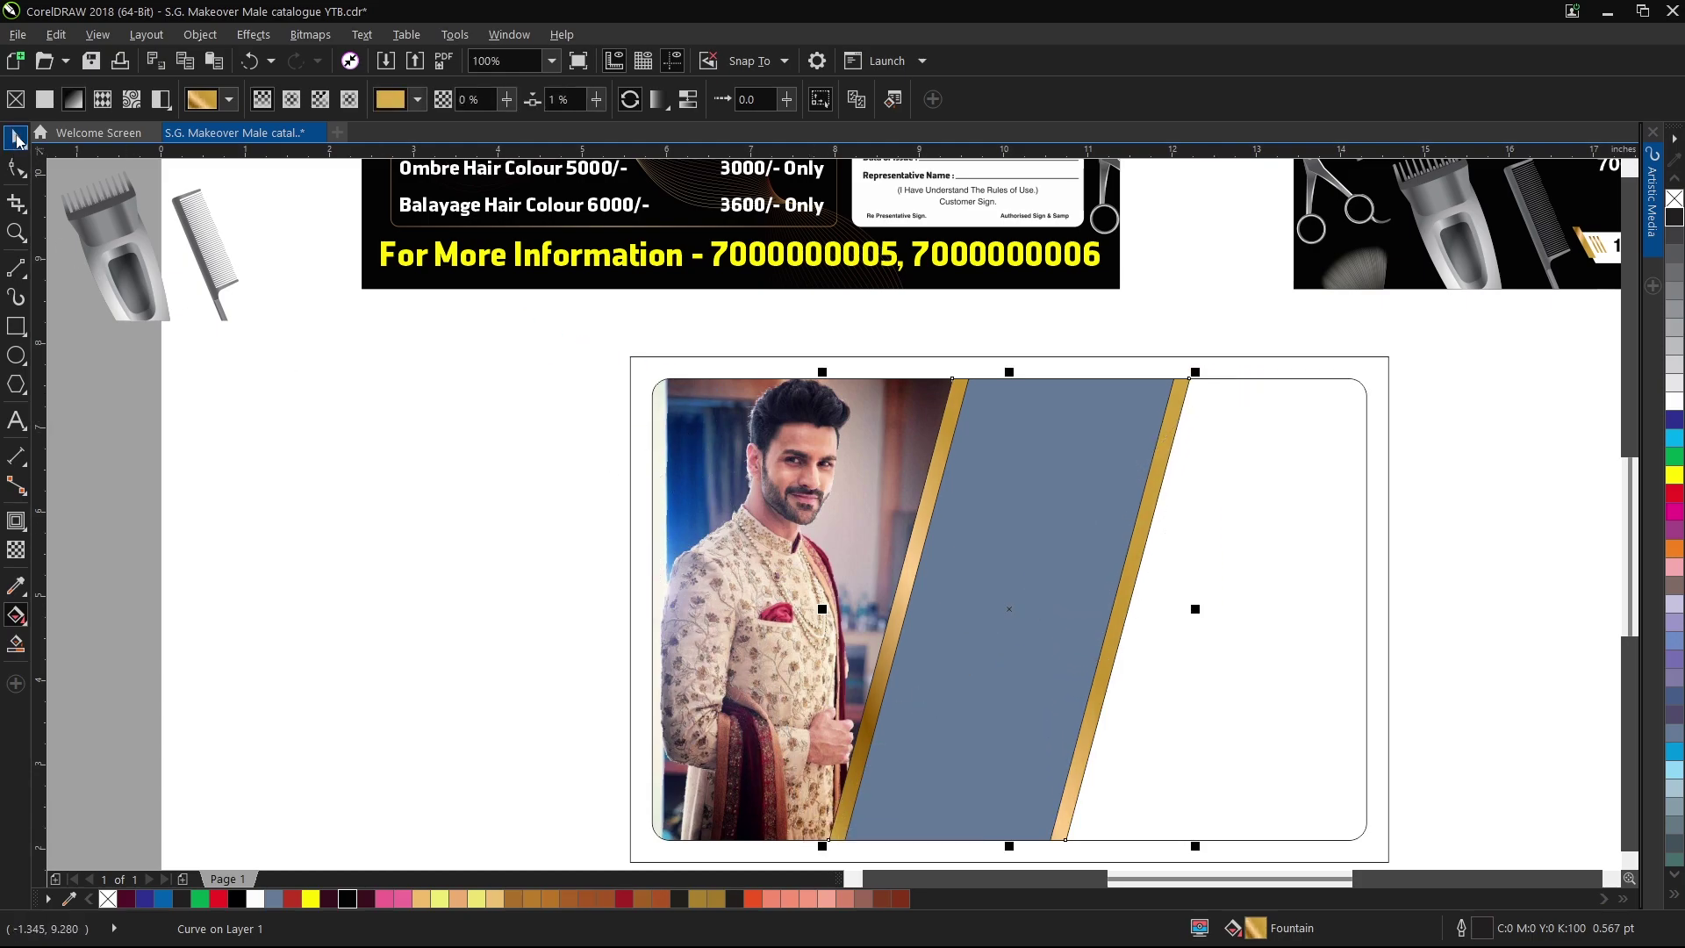
# Fill the inner slanted band with white.
pyautogui.click(1495, 455)
pyautogui.press('Tab')
pyautogui.click(1670, 294)
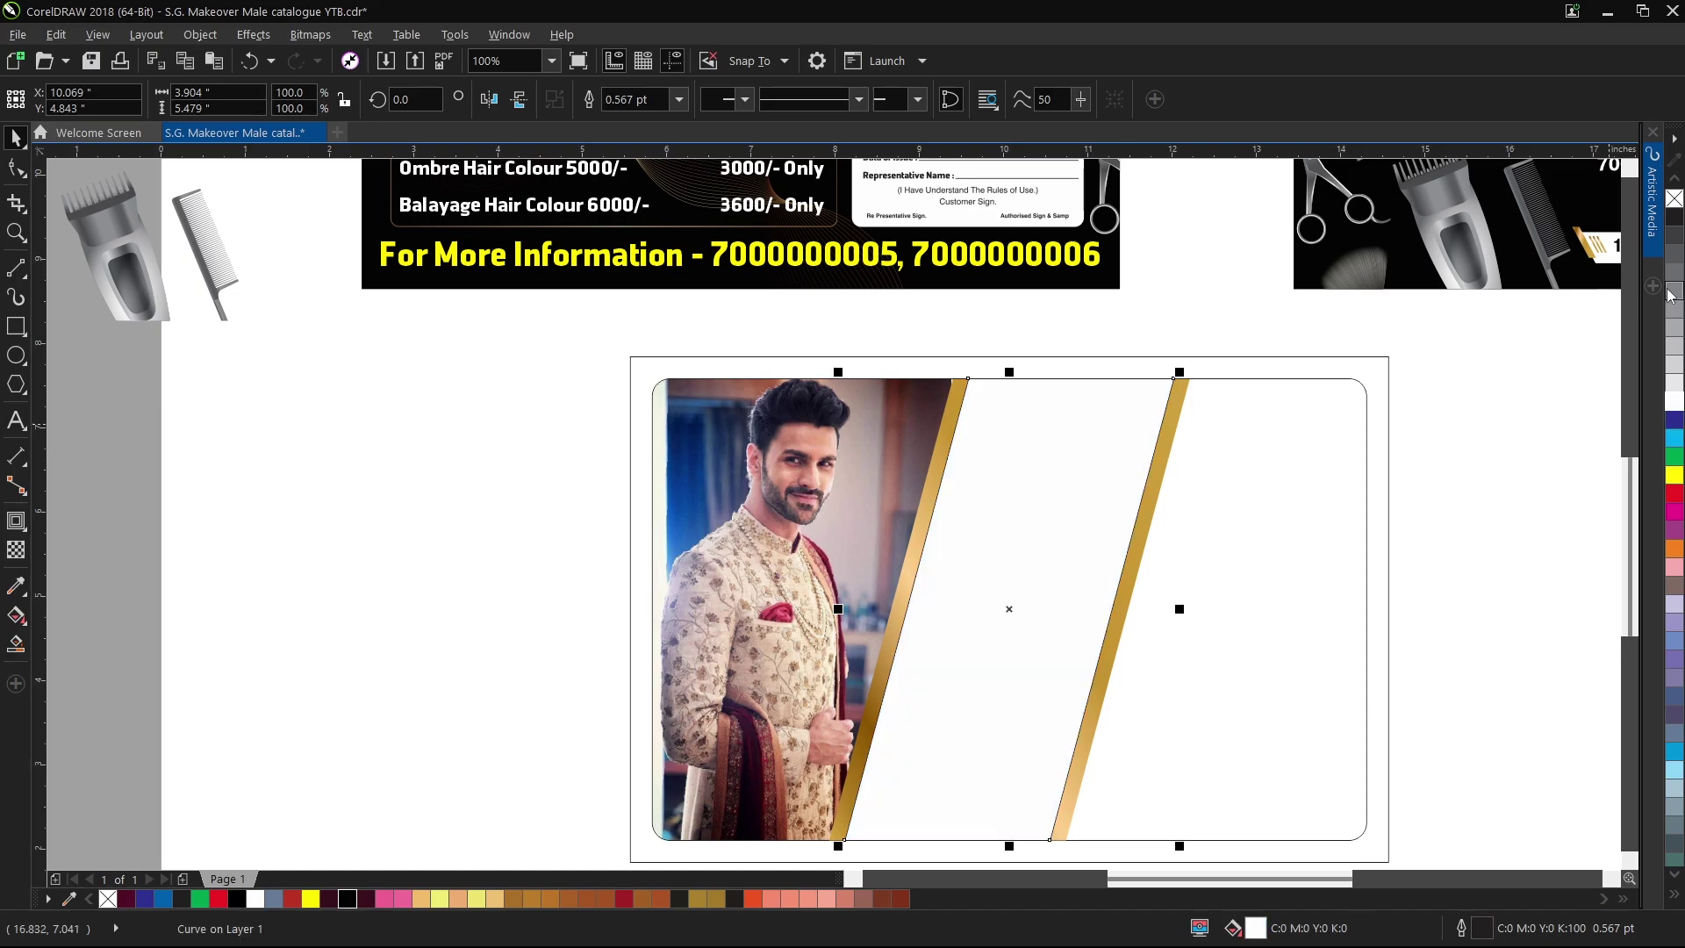
pyautogui.click(1483, 418)
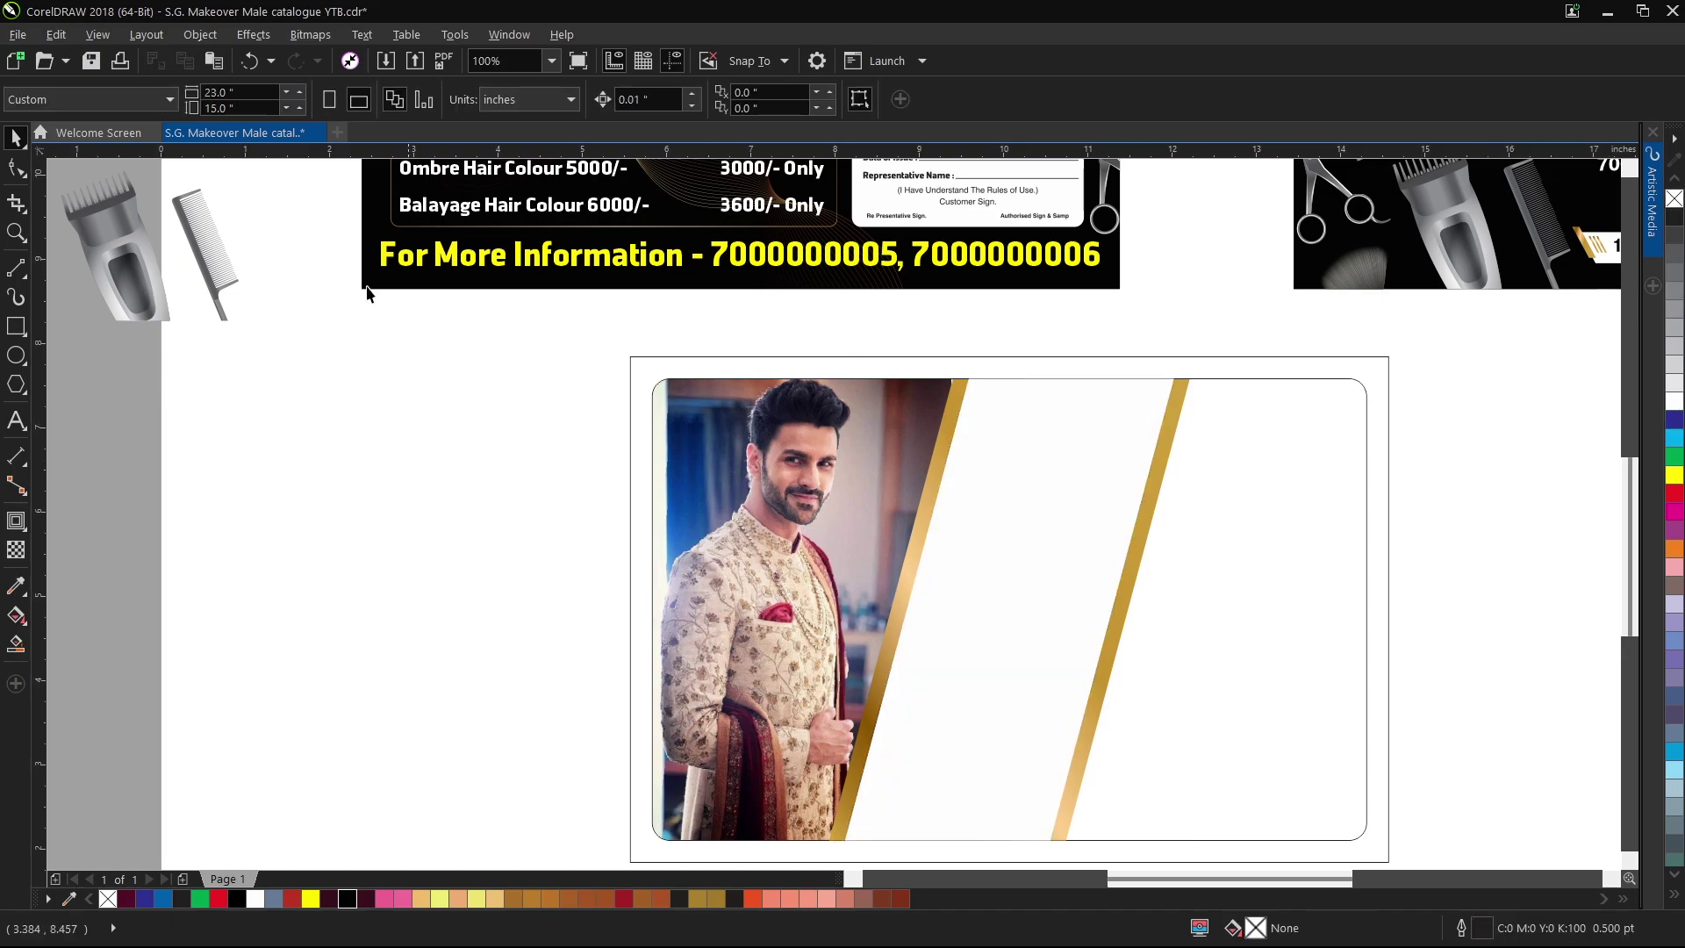
# Draw a rectangle about 3.38 by 1.2 inches across the upper part of the slanted band and centre it horizontally on the band.
pyautogui.click(15, 329)
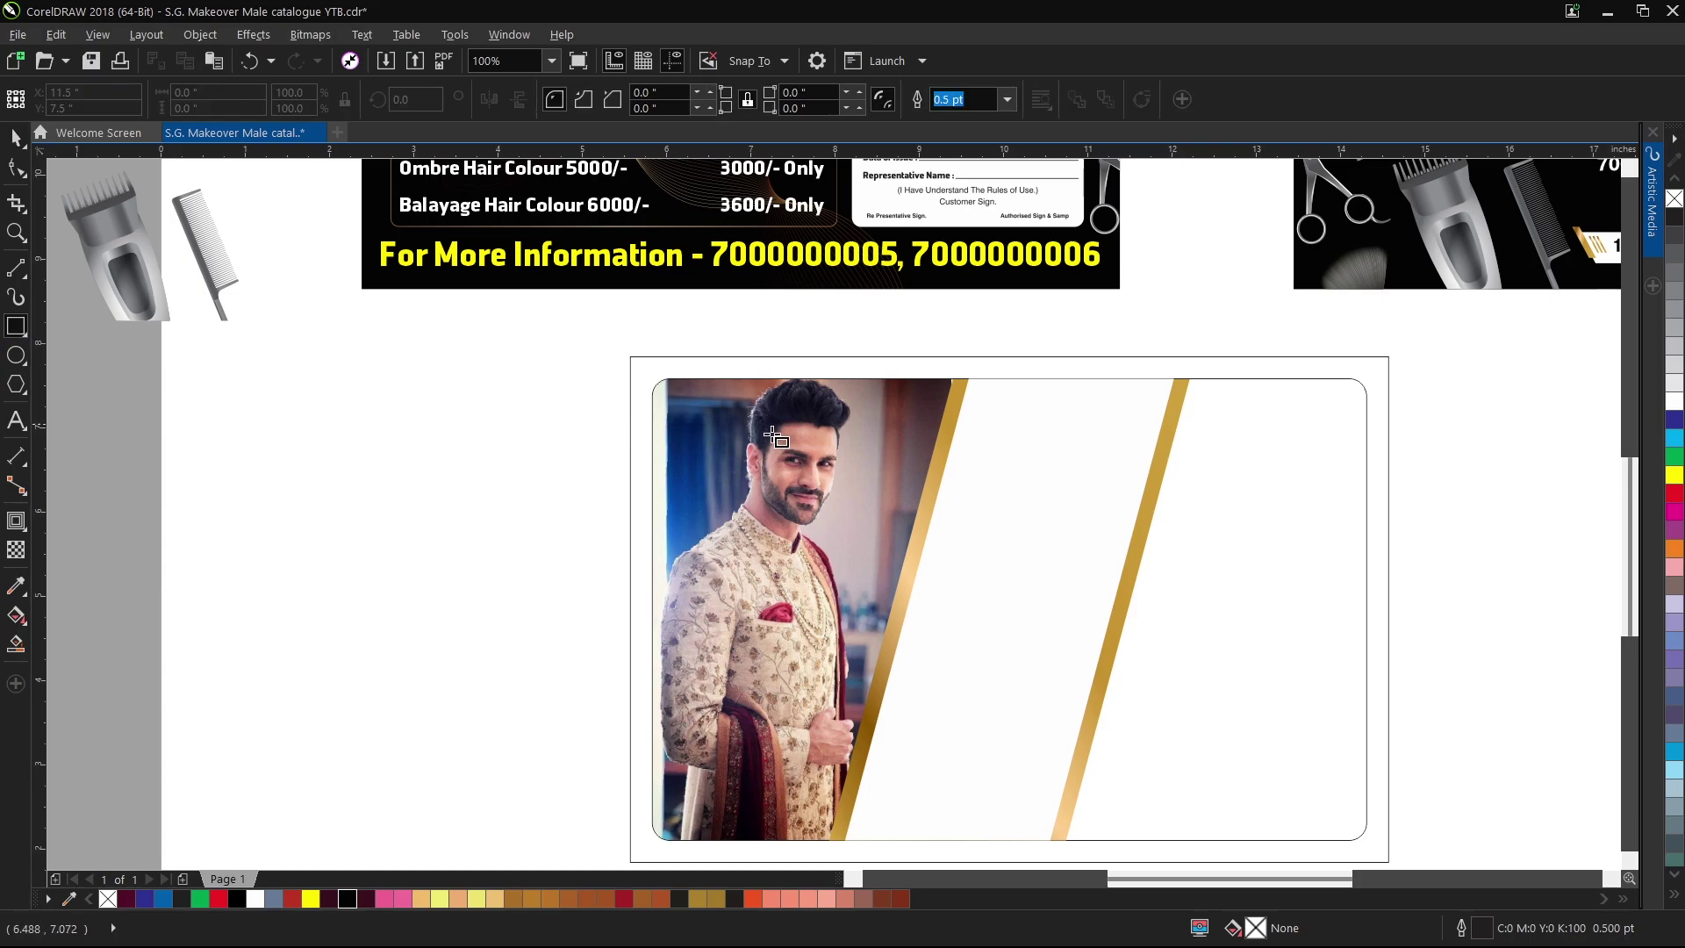
pyautogui.scroll(2, 1075, 446)
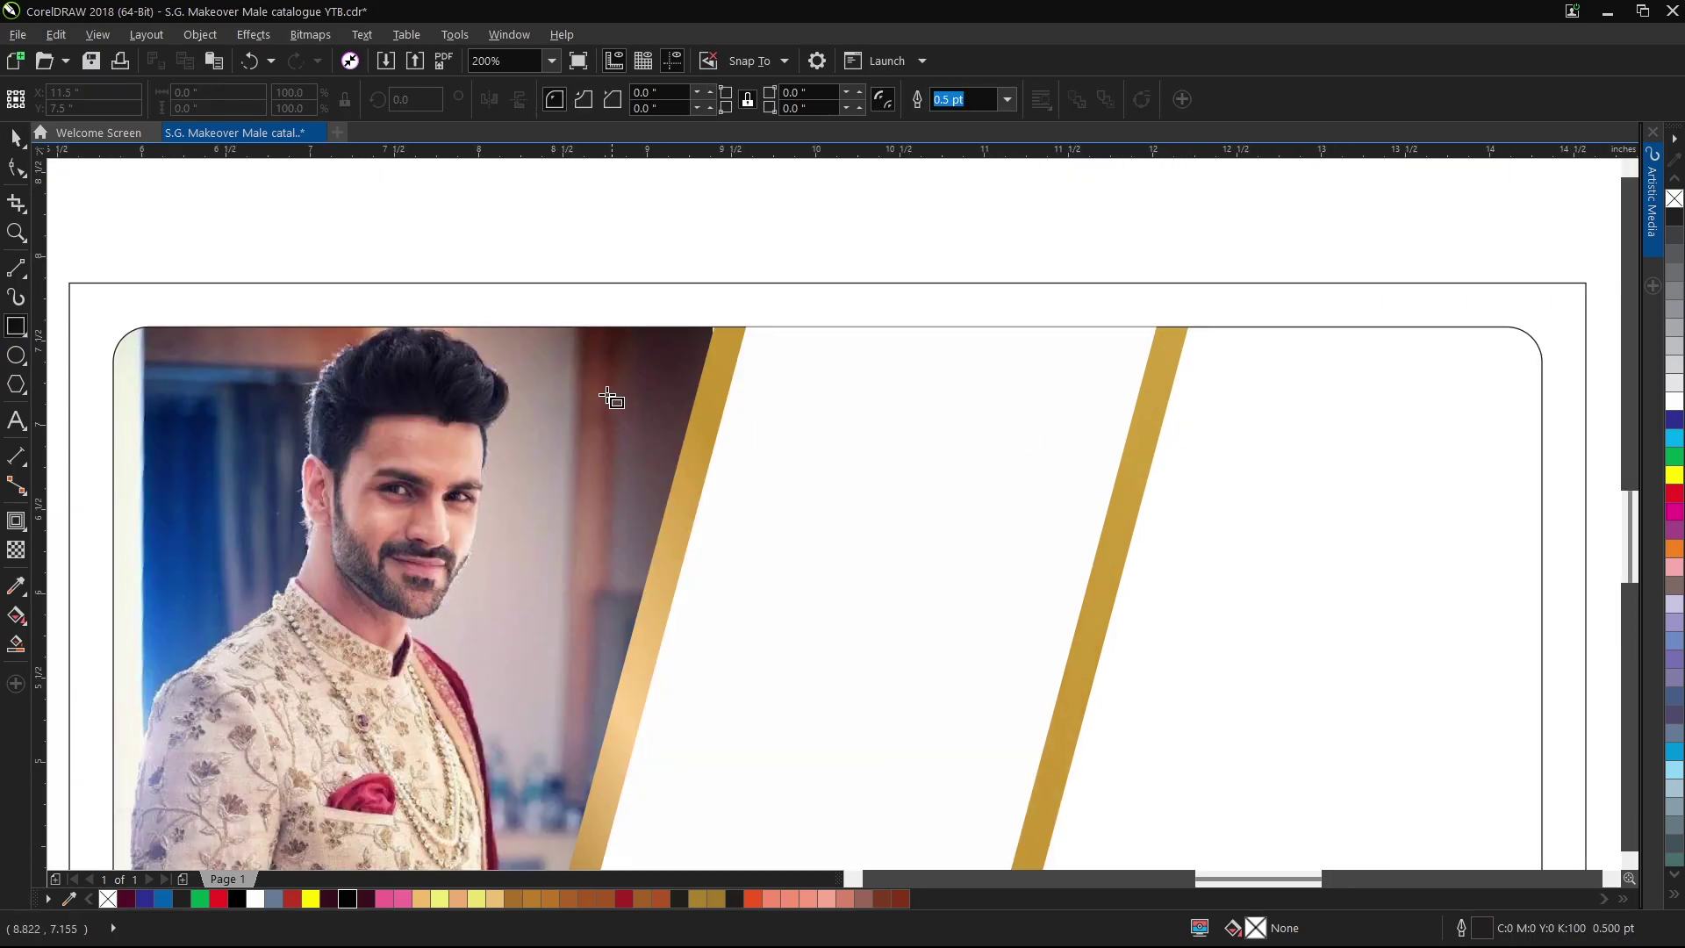
pyautogui.moveTo(617, 367)
pyautogui.mouseDown()
pyautogui.moveTo(1108, 515)
pyautogui.moveTo(1185, 569)
pyautogui.mouseUp()
pyautogui.hotkey('ctrl', 'space')
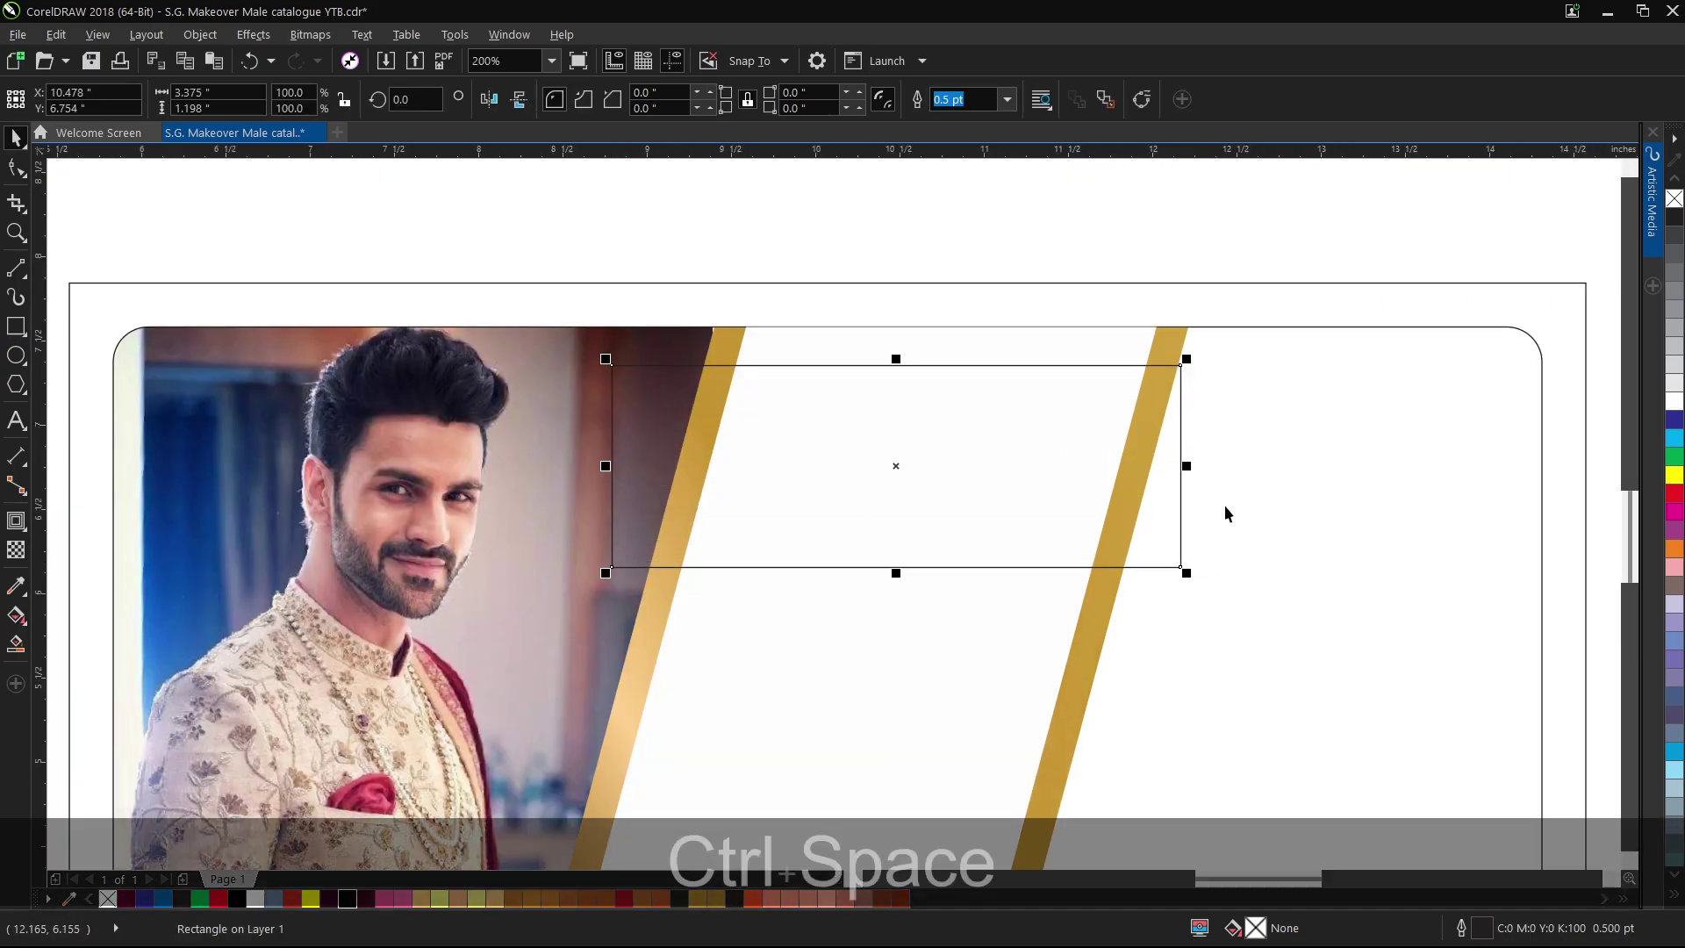
pyautogui.keyDown('shift'); pyautogui.click(880, 689); pyautogui.keyUp('shift')
pyautogui.hotkey('shift', 'c')
pyautogui.hotkey('shift', 'c')
pyautogui.hotkey('shift', 'c')
pyautogui.moveTo(789, 678); pyautogui.dragTo(879, 694)
pyautogui.hotkey('ctrl', 'z')
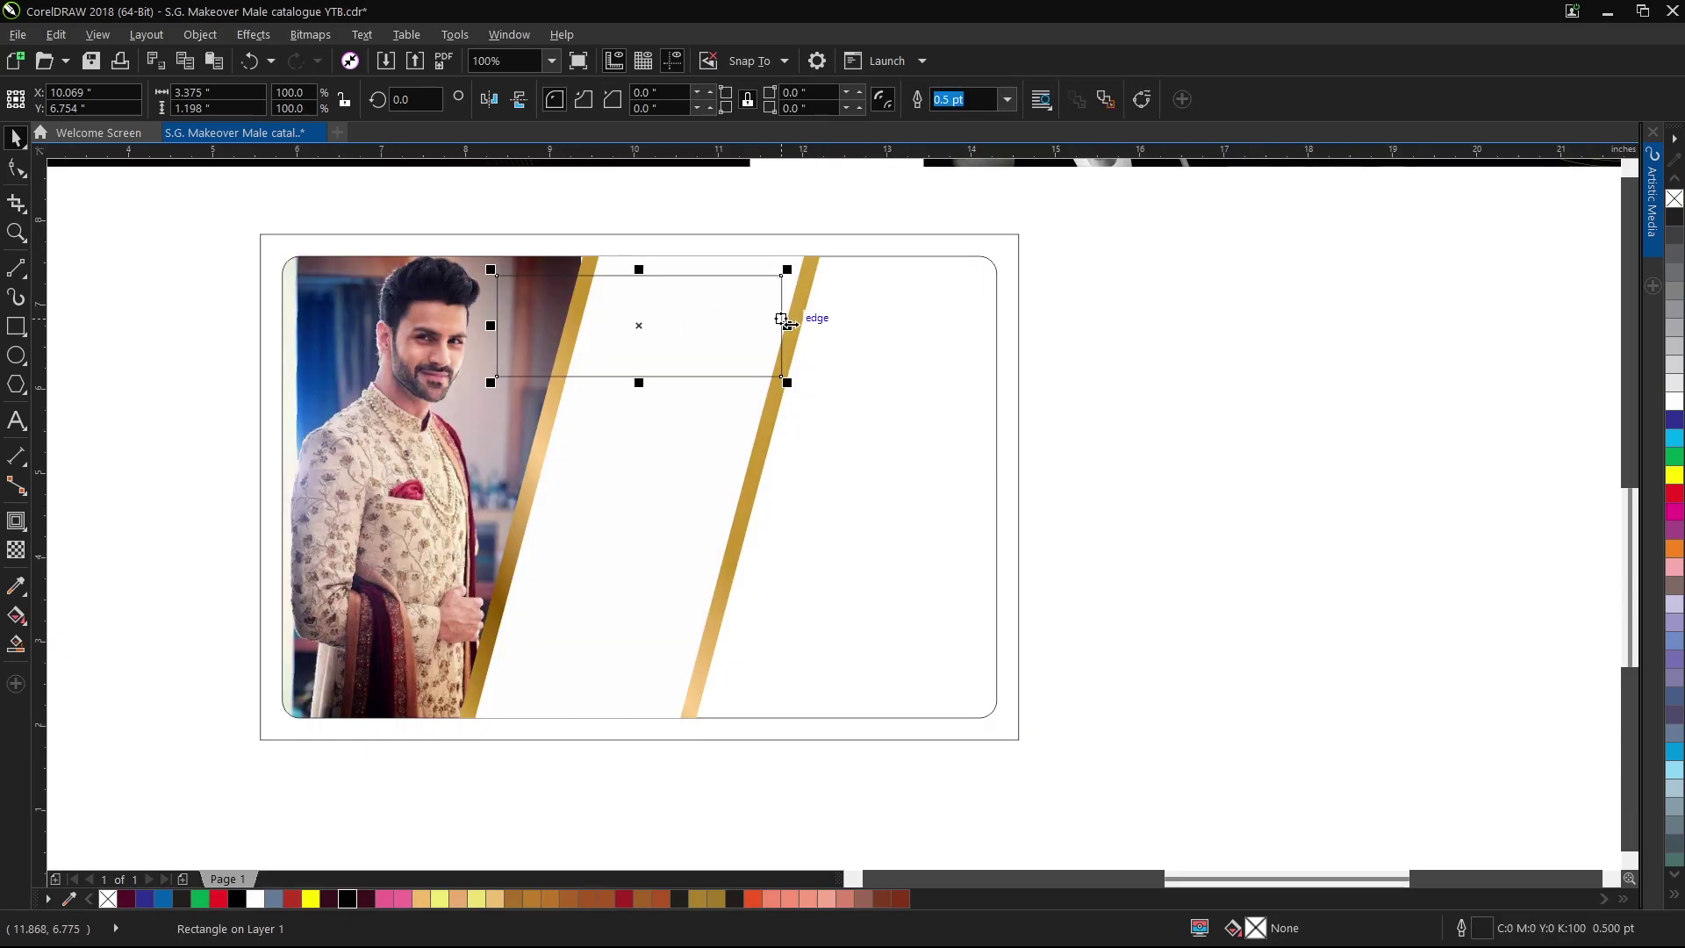
# Resize the rectangle to about 3.92 by 1.55 inches and shift it right and slightly up to cover the band's upper part.
pyautogui.moveTo(788, 323); pyautogui.dragTo(832, 321)
pyautogui.keyDown('shift'); pyautogui.click(727, 425); pyautogui.keyUp('shift')
pyautogui.hotkey('shift', 'c')
pyautogui.click(1196, 377)
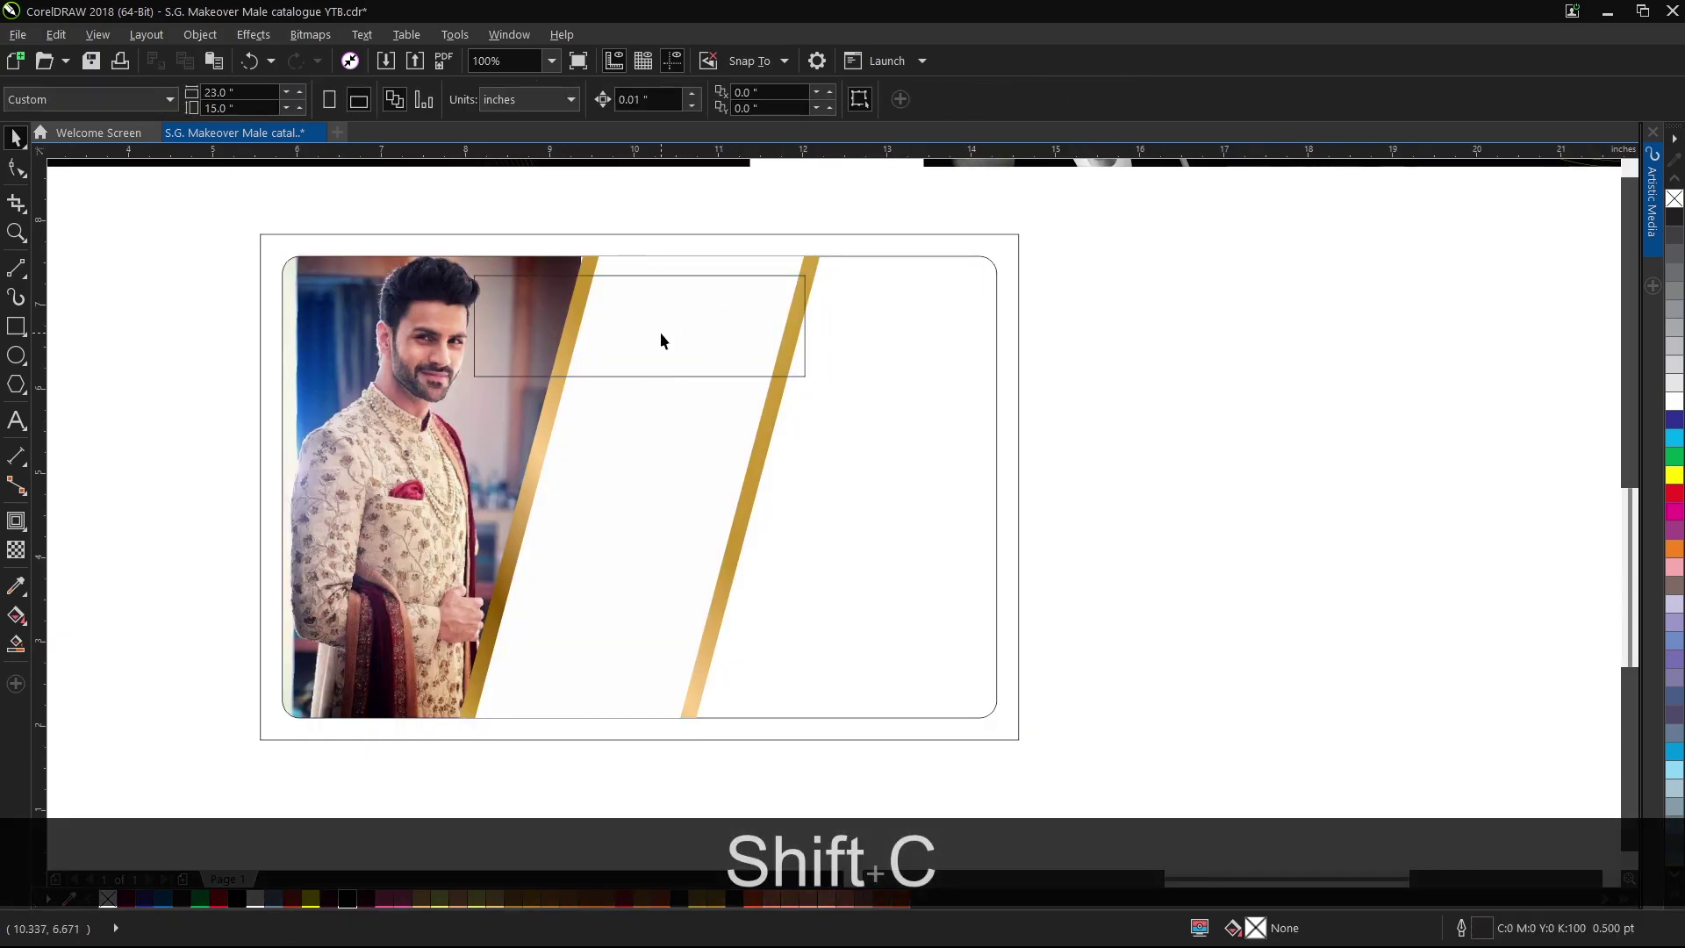
pyautogui.click(632, 312)
pyautogui.moveTo(632, 313); pyautogui.dragTo(670, 313)
pyautogui.scroll(2, 670, 312)
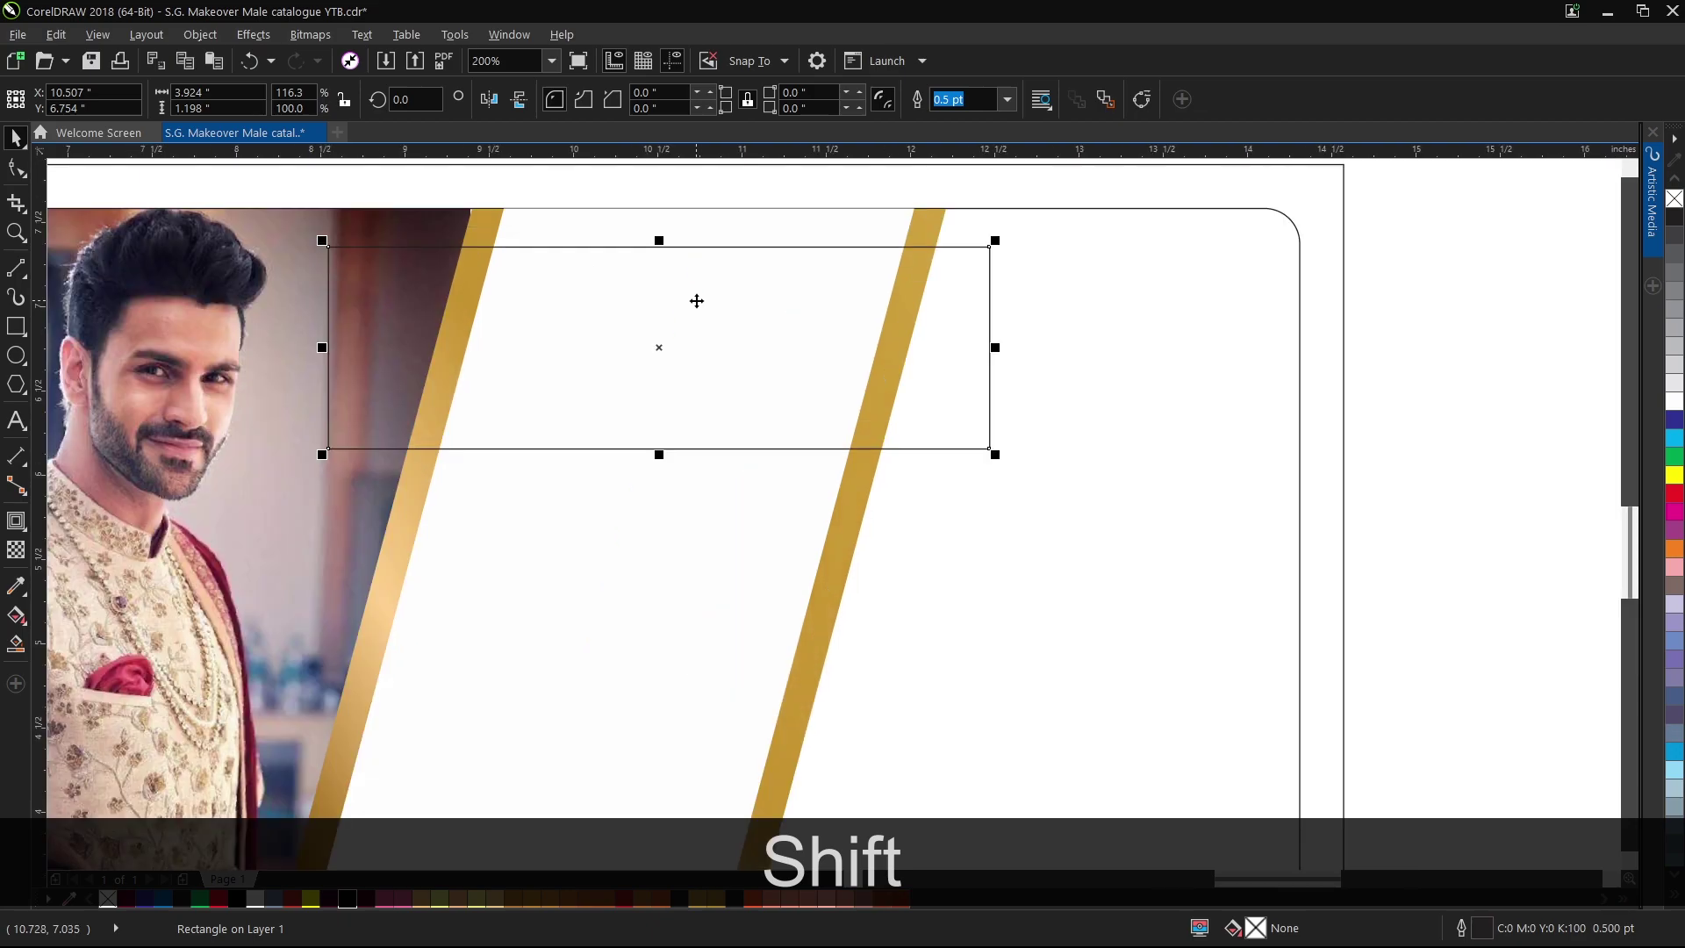
pyautogui.moveTo(659, 454); pyautogui.dragTo(665, 509)
pyautogui.moveTo(725, 418); pyautogui.dragTo(726, 407)
# Bring the salon interior photo beside the third page and PowerClip it inside the inner slanted band.
pyautogui.scroll(-5, 983, 481)
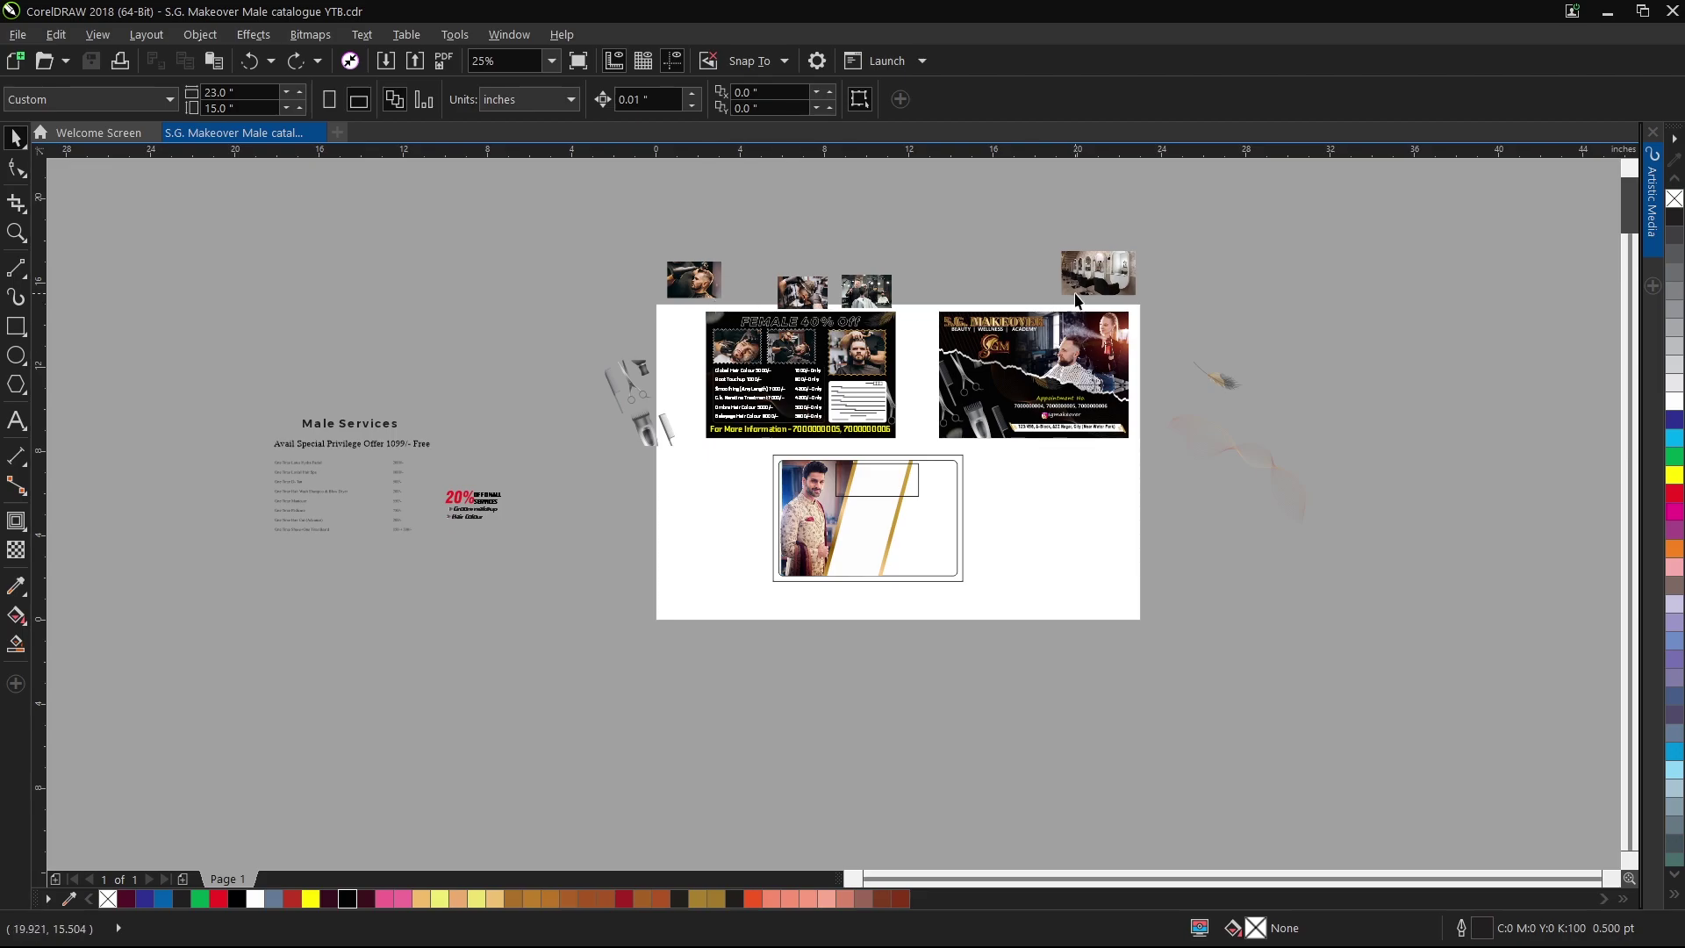
pyautogui.moveTo(1087, 287); pyautogui.dragTo(1036, 524)
pyautogui.scroll(4, 1023, 517)
pyautogui.rightClick(1101, 521)
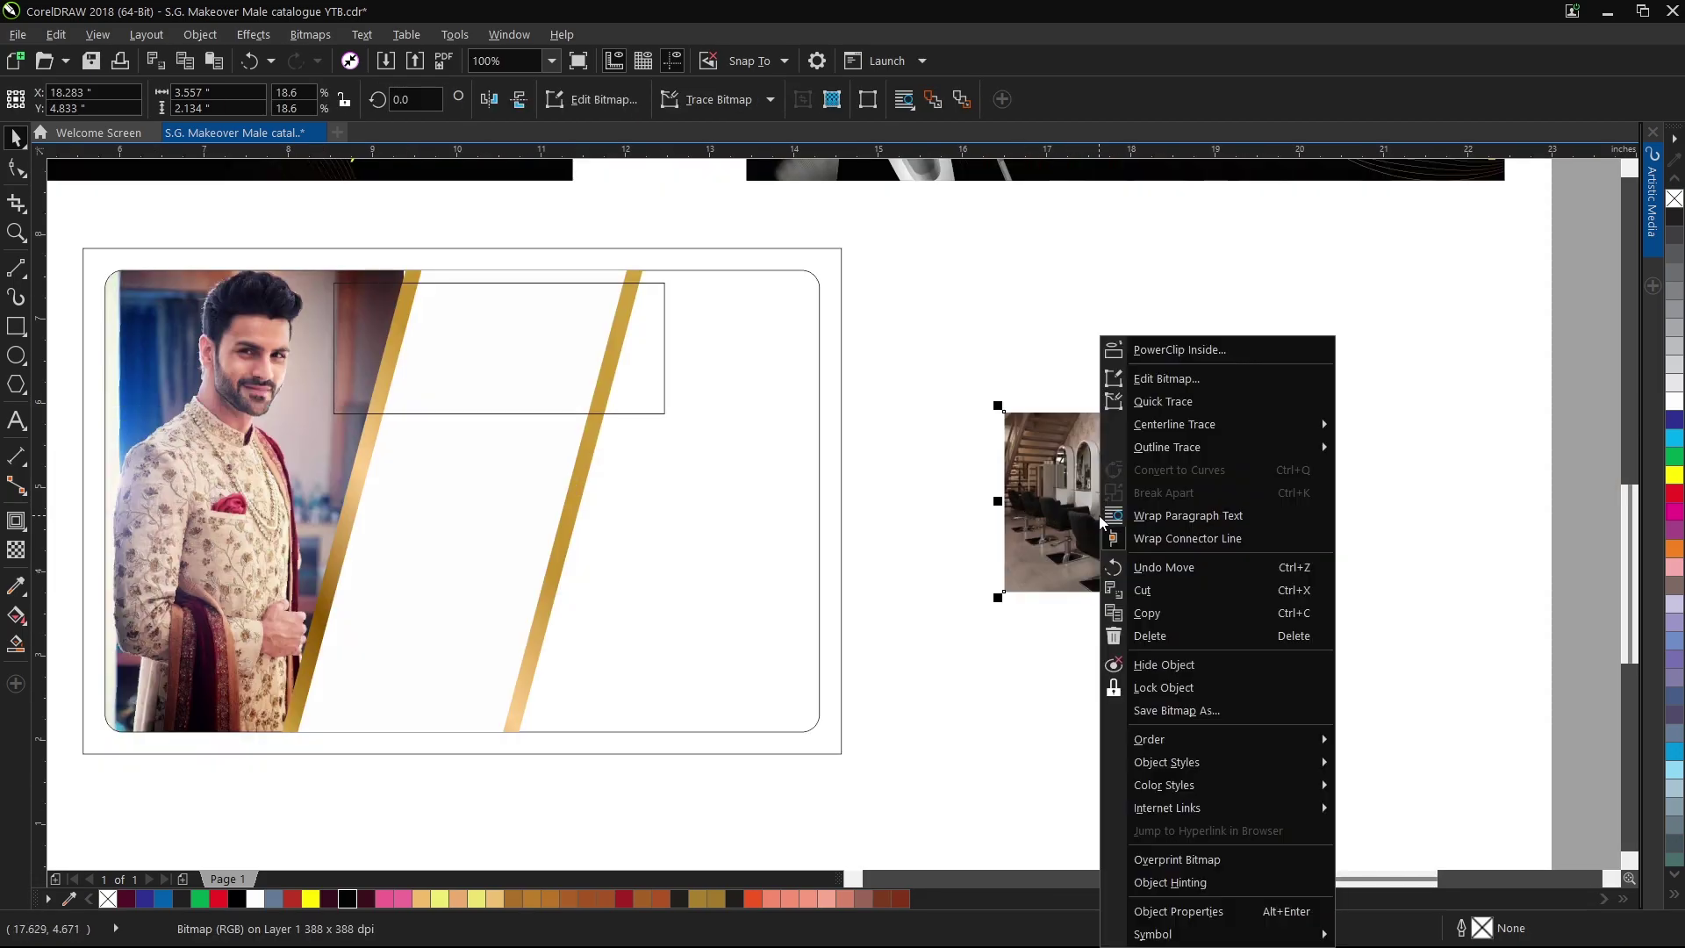
pyautogui.click(1148, 347)
pyautogui.click(515, 533)
# Edit the band's PowerClip contents, enlarging and positioning the salon interior photo to fill the area below the rectangle.
pyautogui.rightClick(438, 522)
pyautogui.click(490, 379)
pyautogui.moveTo(618, 597); pyautogui.dragTo(705, 649)
pyautogui.moveTo(484, 360); pyautogui.dragTo(484, 454)
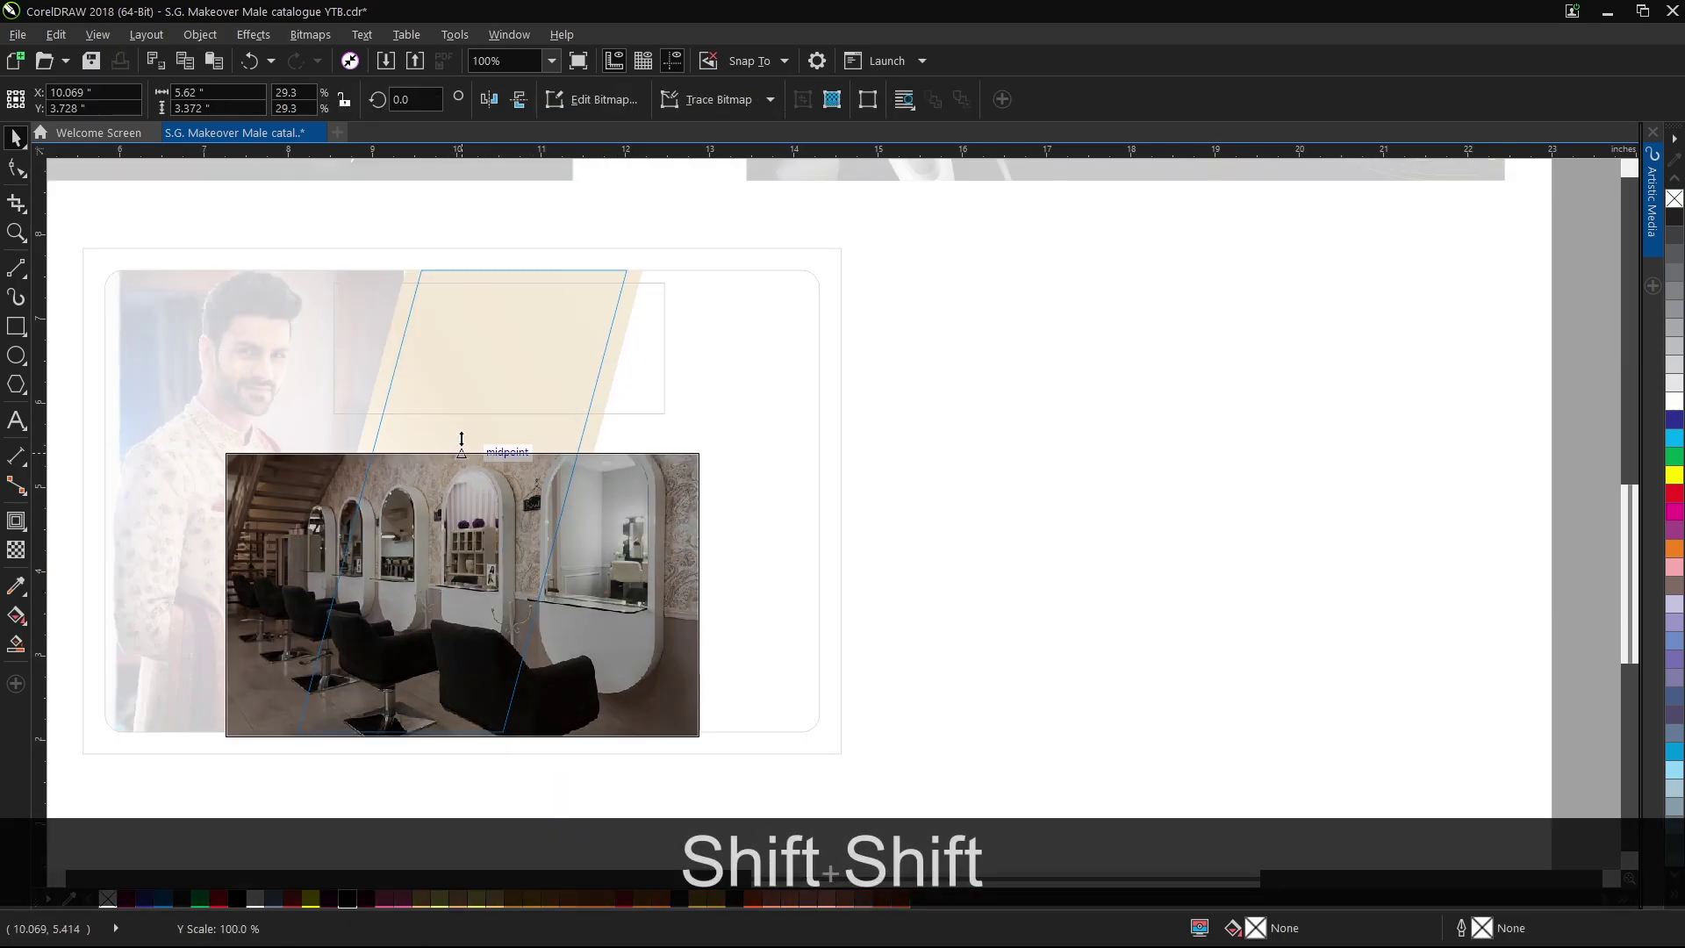
pyautogui.moveTo(704, 447); pyautogui.dragTo(723, 418)
pyautogui.moveTo(677, 482); pyautogui.dragTo(678, 476)
pyautogui.click(504, 210)
pyautogui.keyDown('ctrl'); pyautogui.click(504, 211); pyautogui.keyUp('ctrl')
pyautogui.click(640, 224)
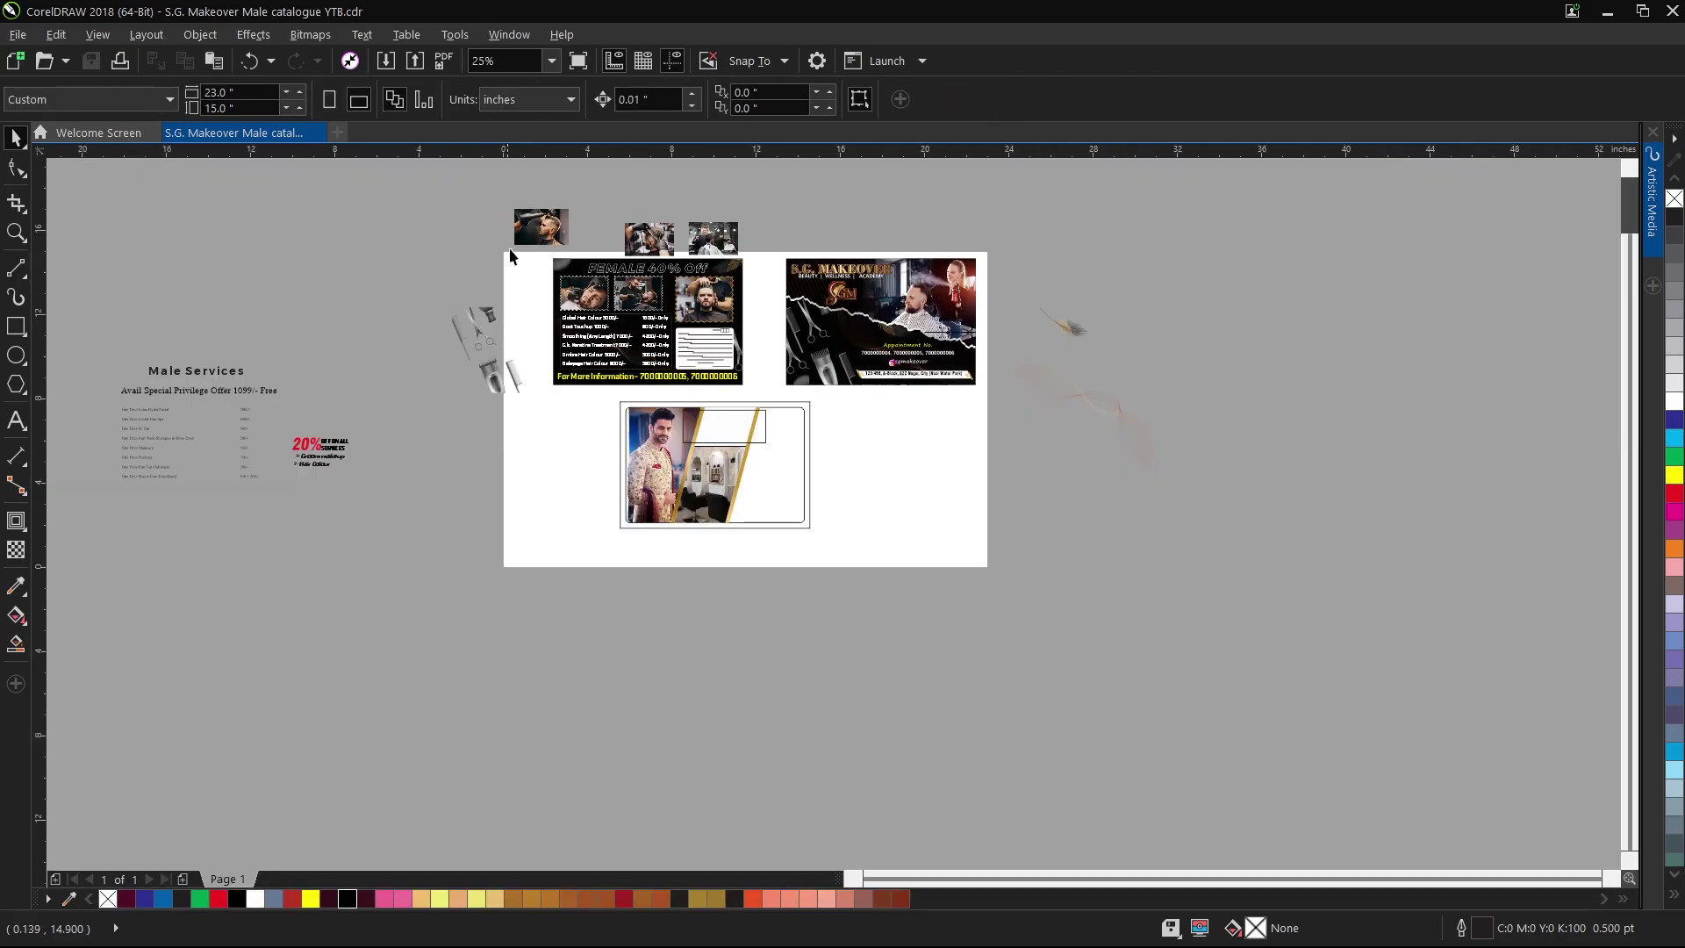
# Move the 20% off services text group onto the upper slanted band and bring it to the front.
pyautogui.click(342, 456)
pyautogui.moveTo(343, 457); pyautogui.dragTo(728, 426)
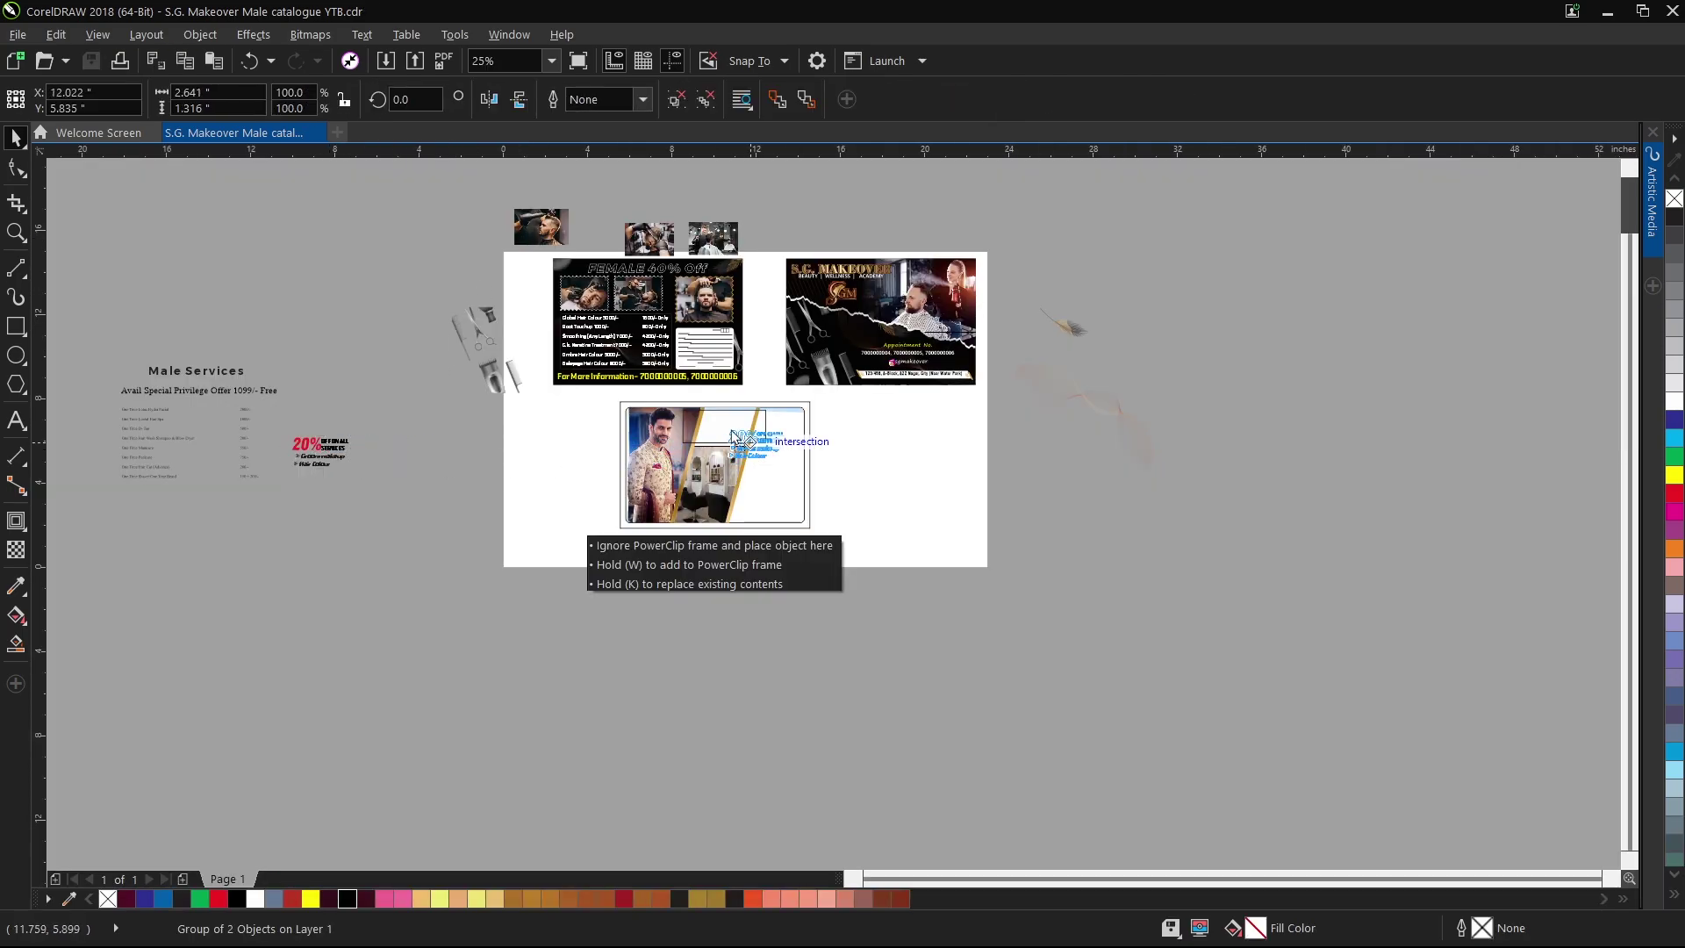
pyautogui.scroll(1, 728, 429)
pyautogui.rightClick(728, 429)
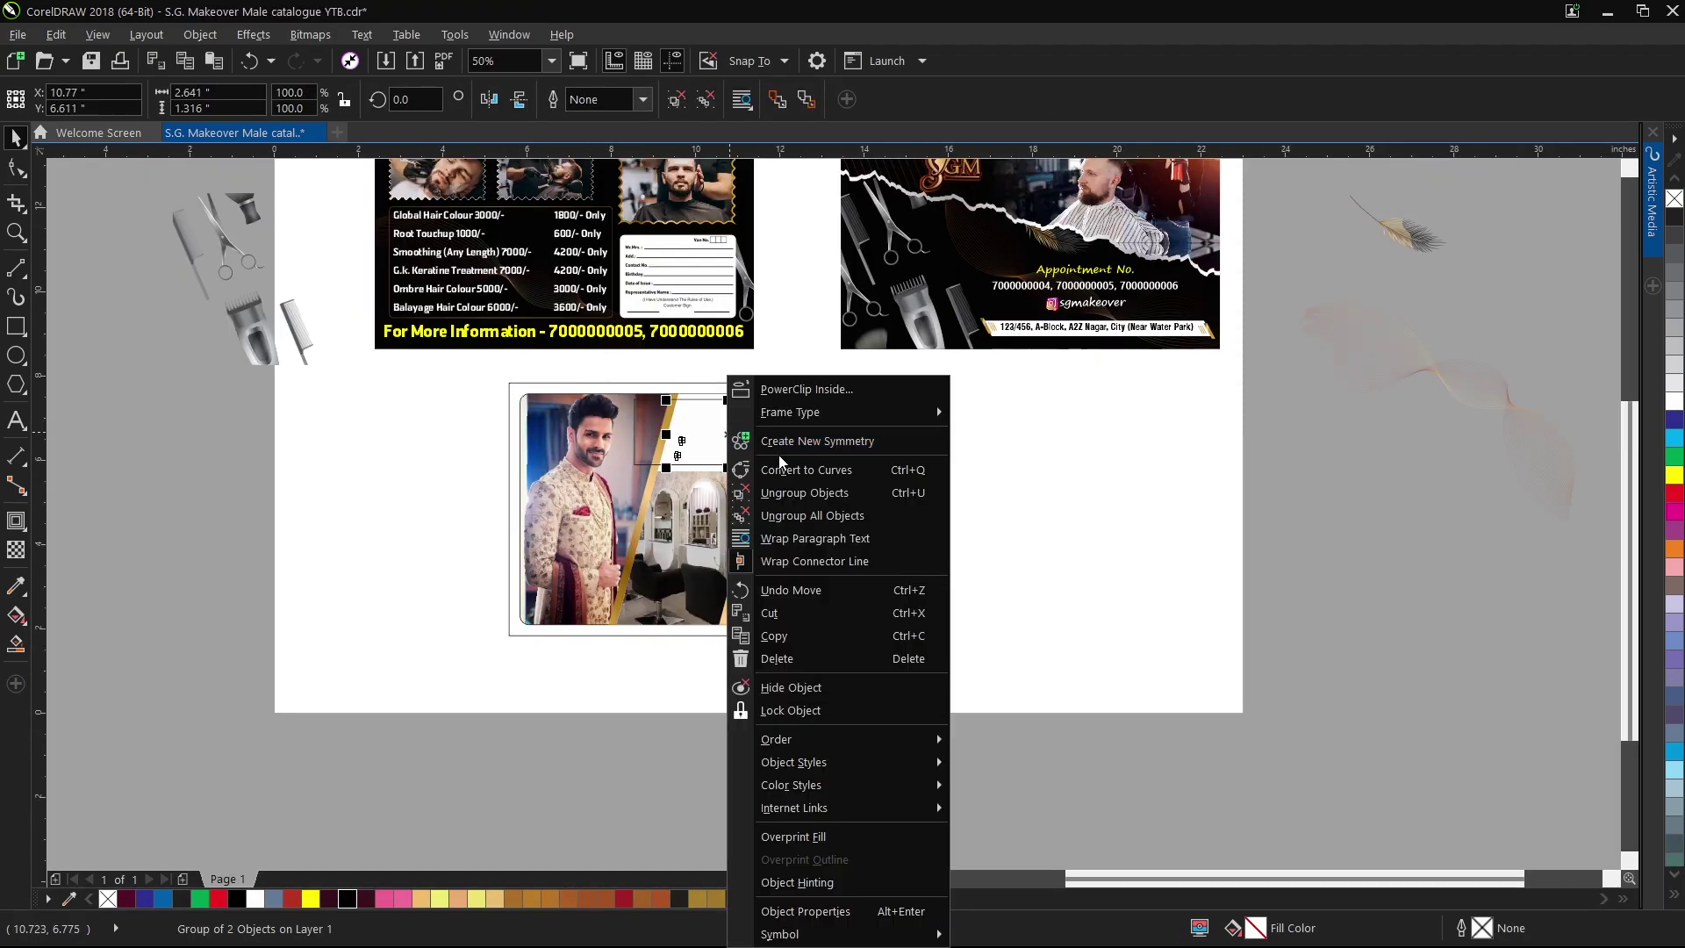
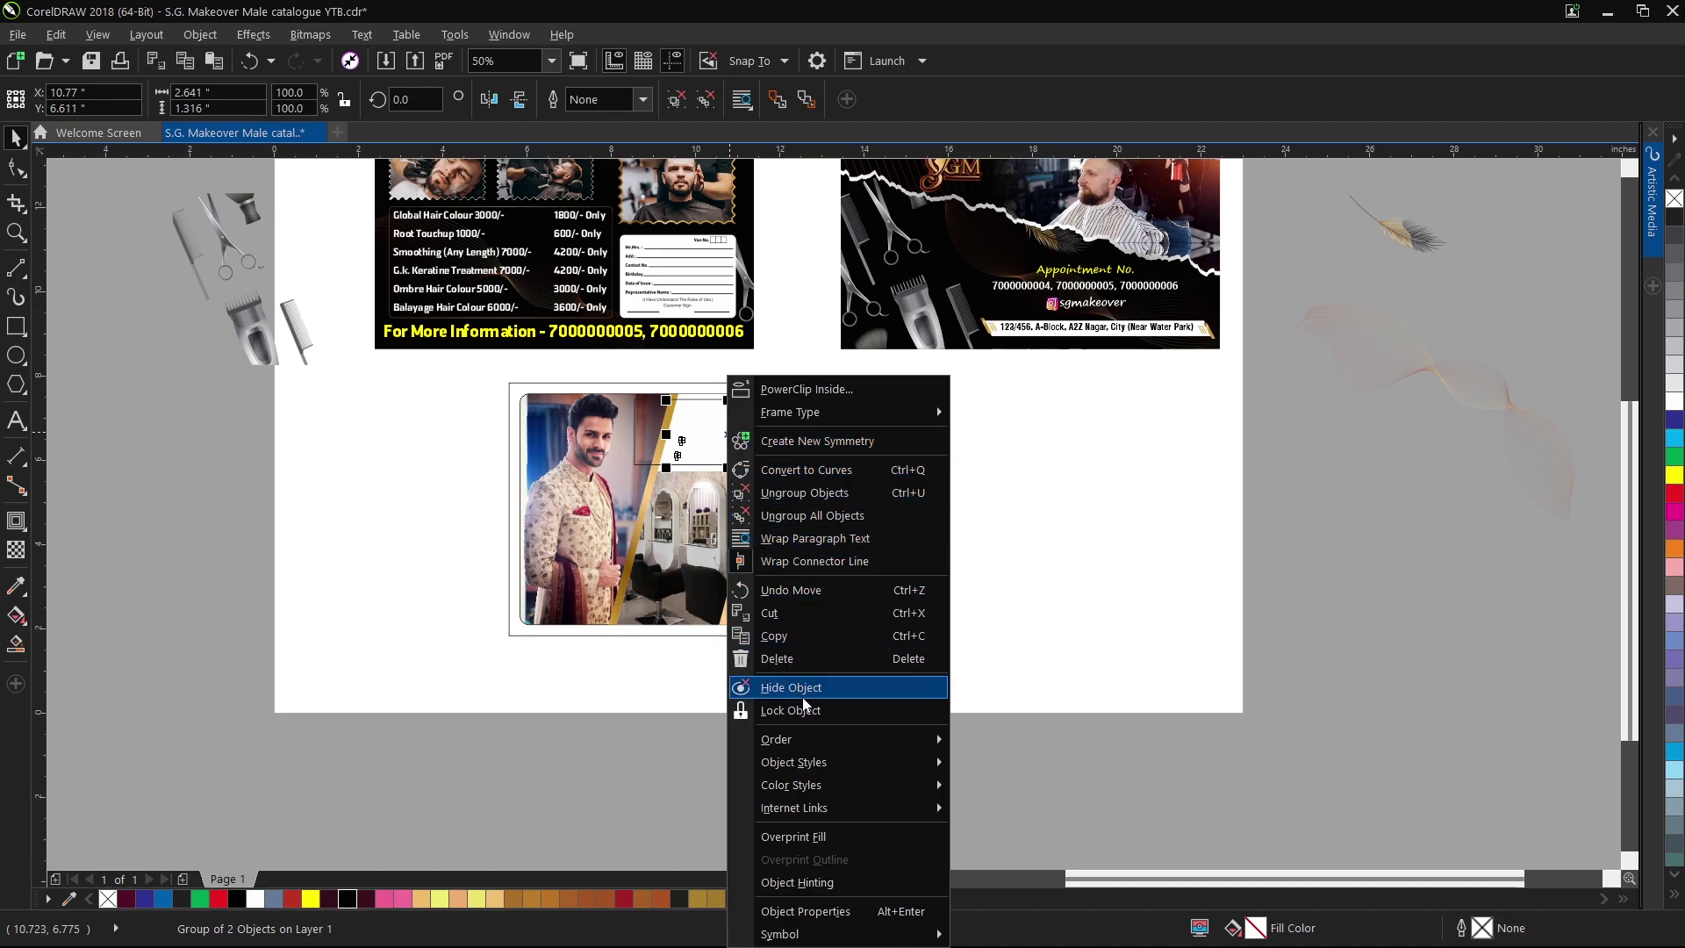
pyautogui.moveTo(846, 738)
pyautogui.click(987, 738)
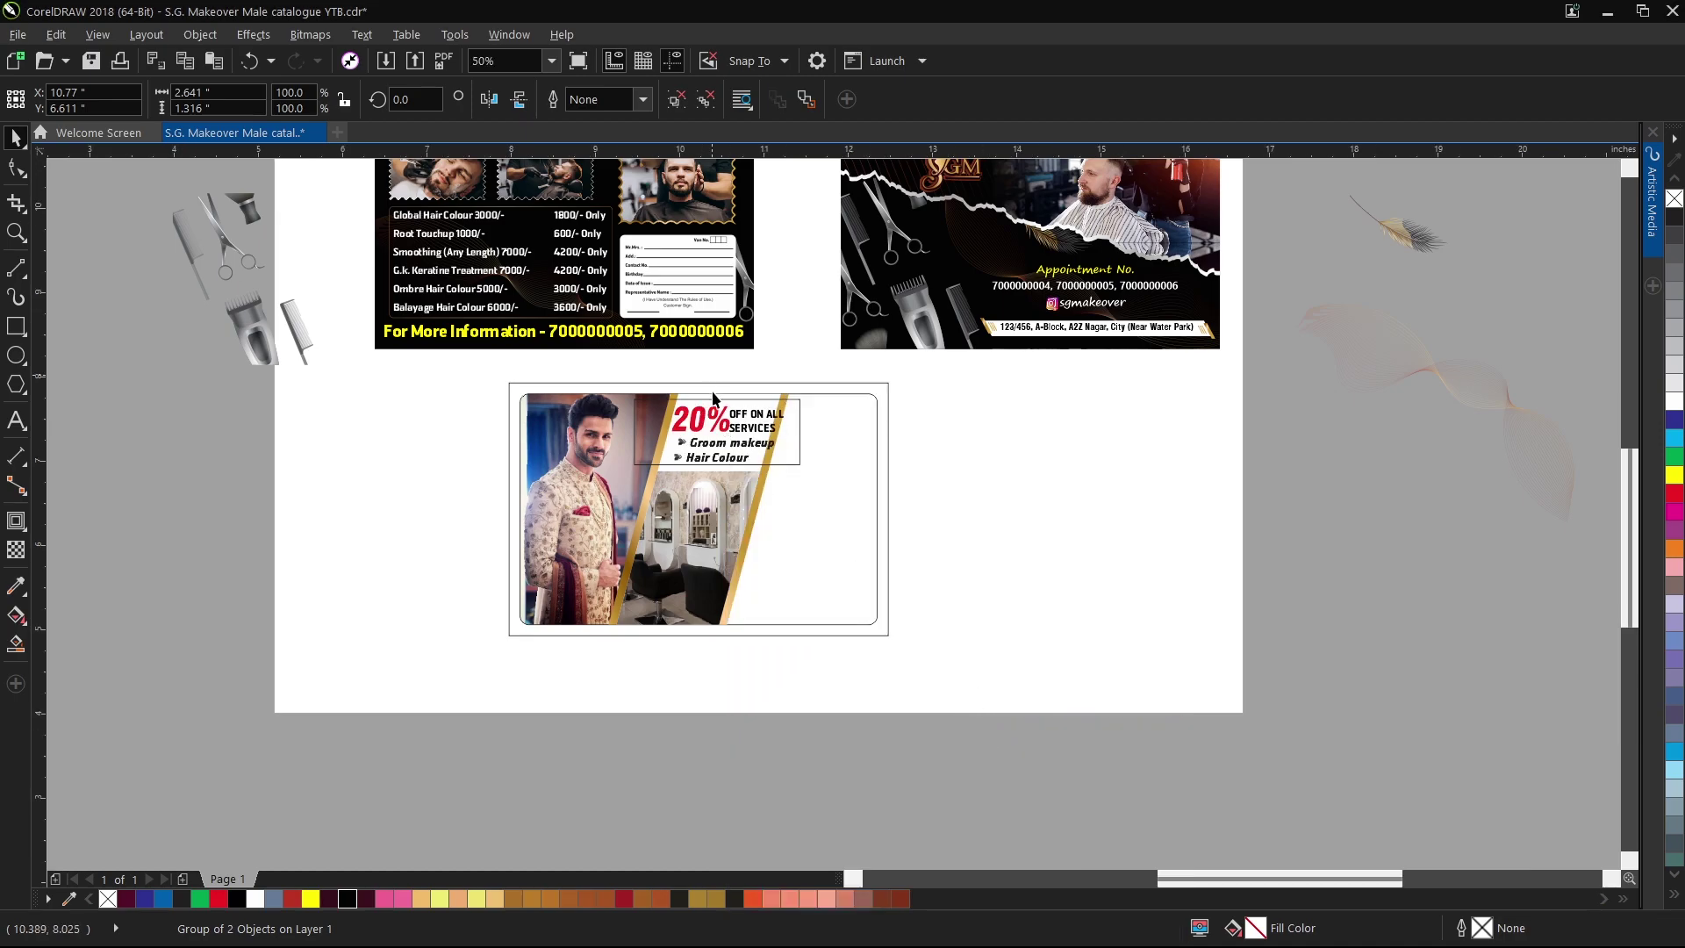
# Scale the 20% off text group to fit between the gold edges, move it into place and nudge it 0.02 inch left.
pyautogui.scroll(2, 712, 384)
pyautogui.moveTo(980, 440); pyautogui.dragTo(887, 454)
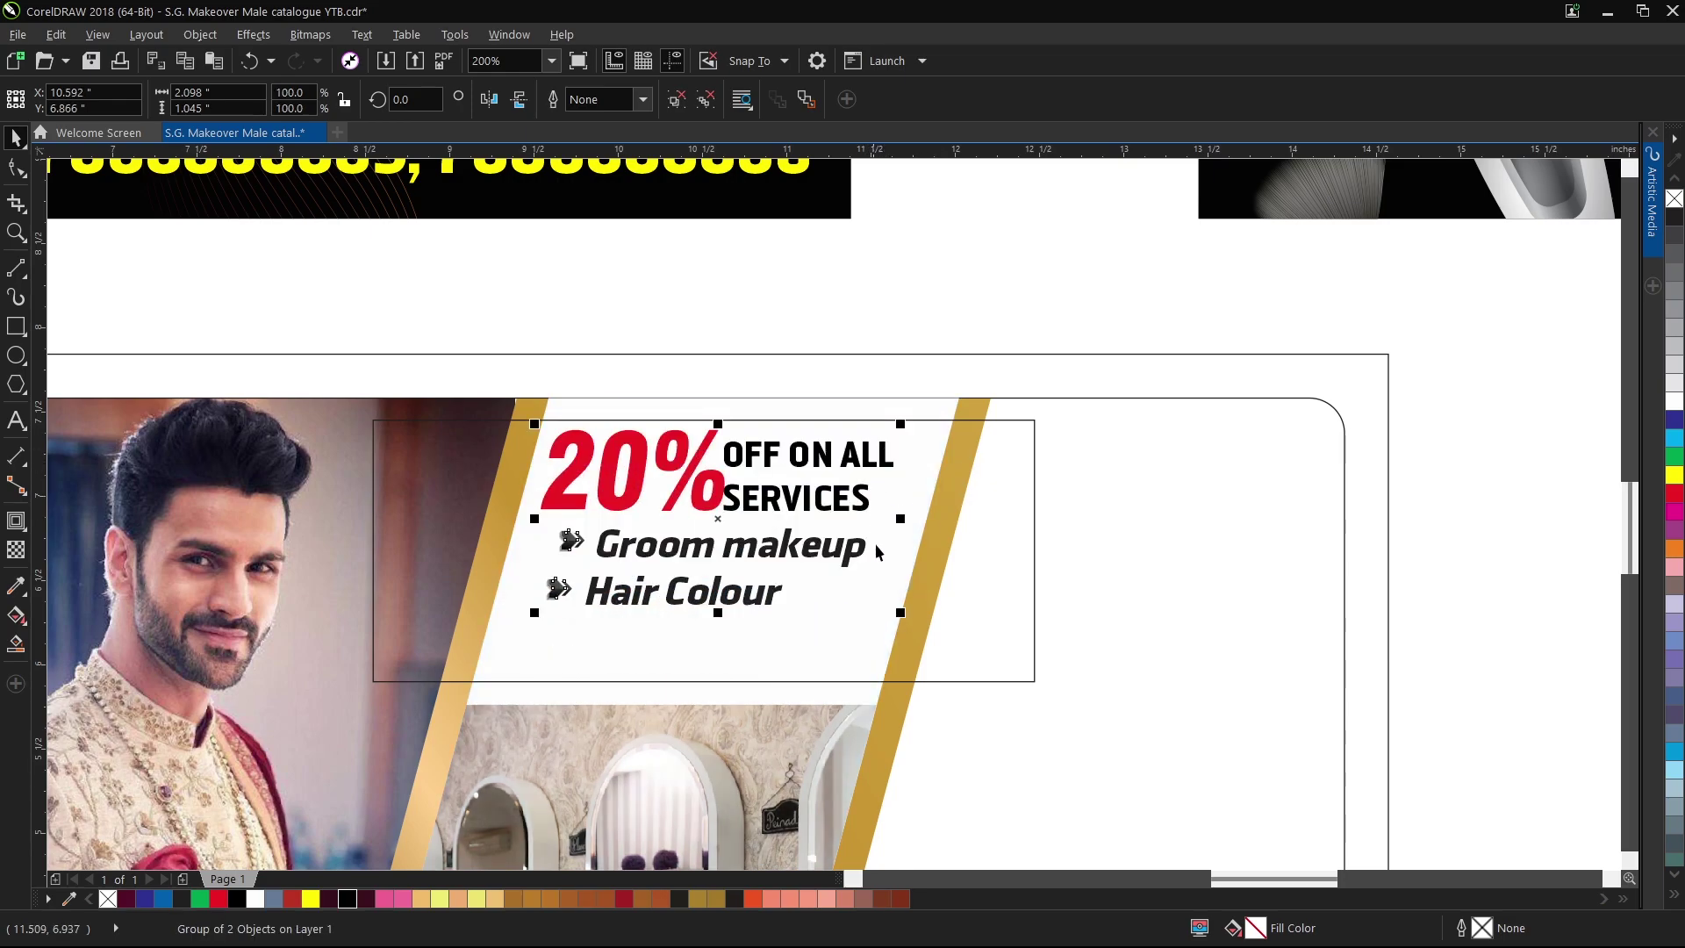
pyautogui.moveTo(893, 605); pyautogui.dragTo(931, 671)
pyautogui.moveTo(781, 598); pyautogui.dragTo(782, 631)
pyautogui.press('Left')
pyautogui.press('Left')
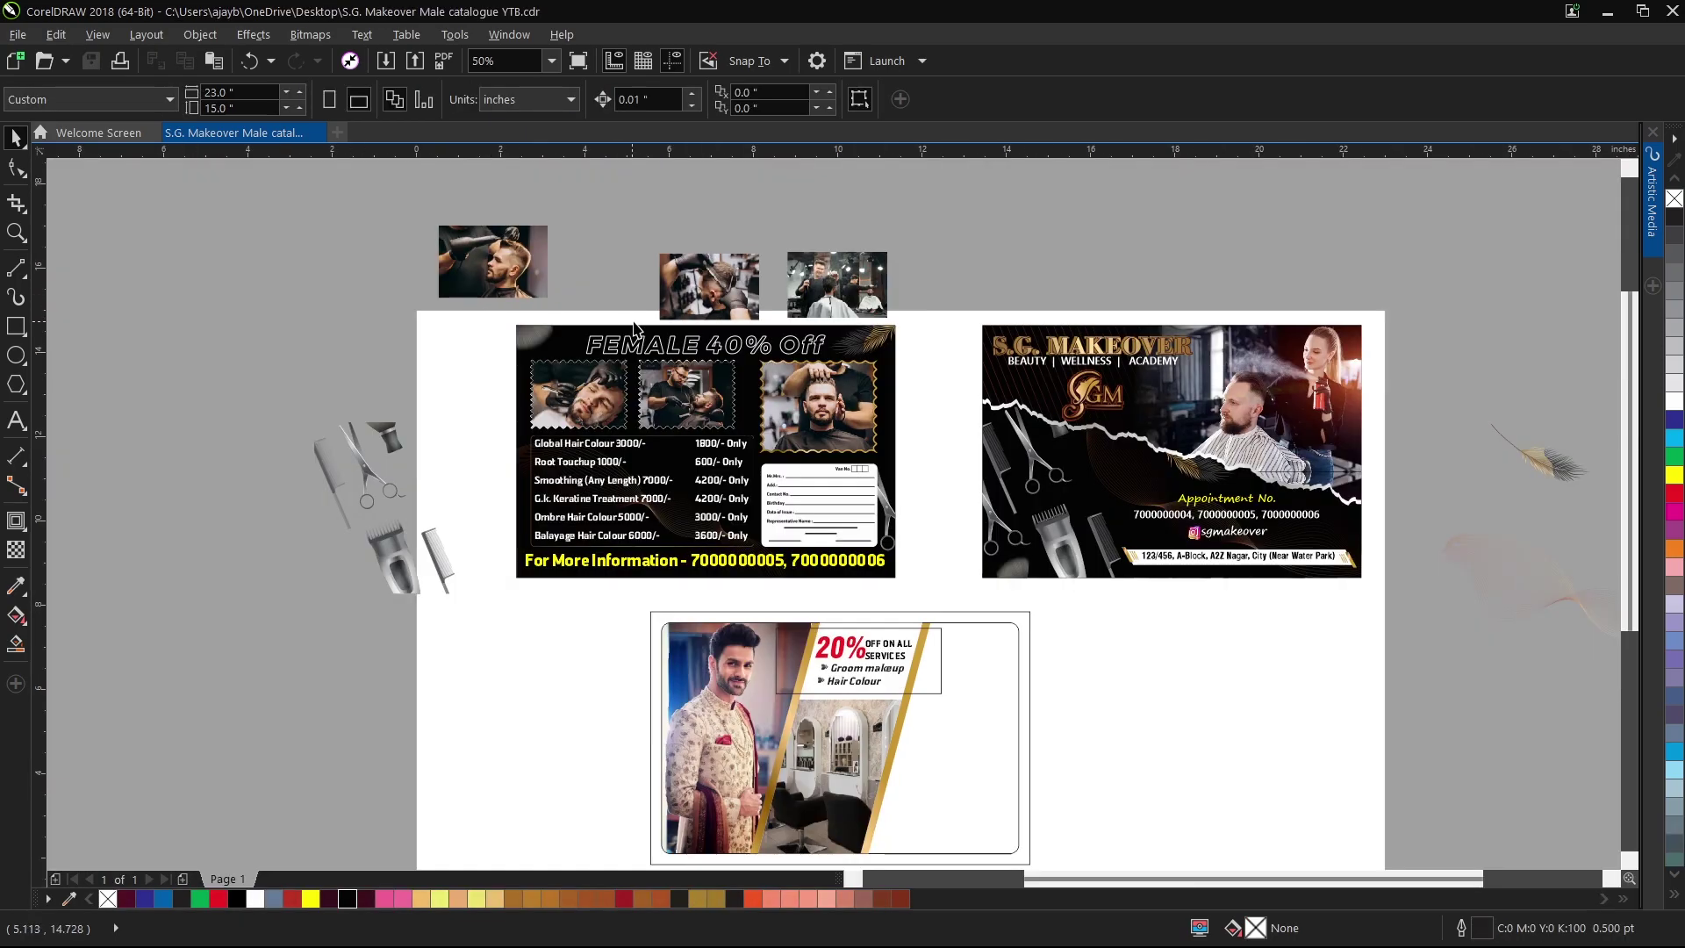
# Bring the barber-with-spray-bottle photo beside the third page and PowerClip it inside the rounded rectangle.
pyautogui.scroll(-2, 707, 307)
pyautogui.moveTo(735, 285); pyautogui.dragTo(890, 497)
pyautogui.scroll(1, 891, 497)
pyautogui.rightClick(891, 493)
pyautogui.click(940, 349)
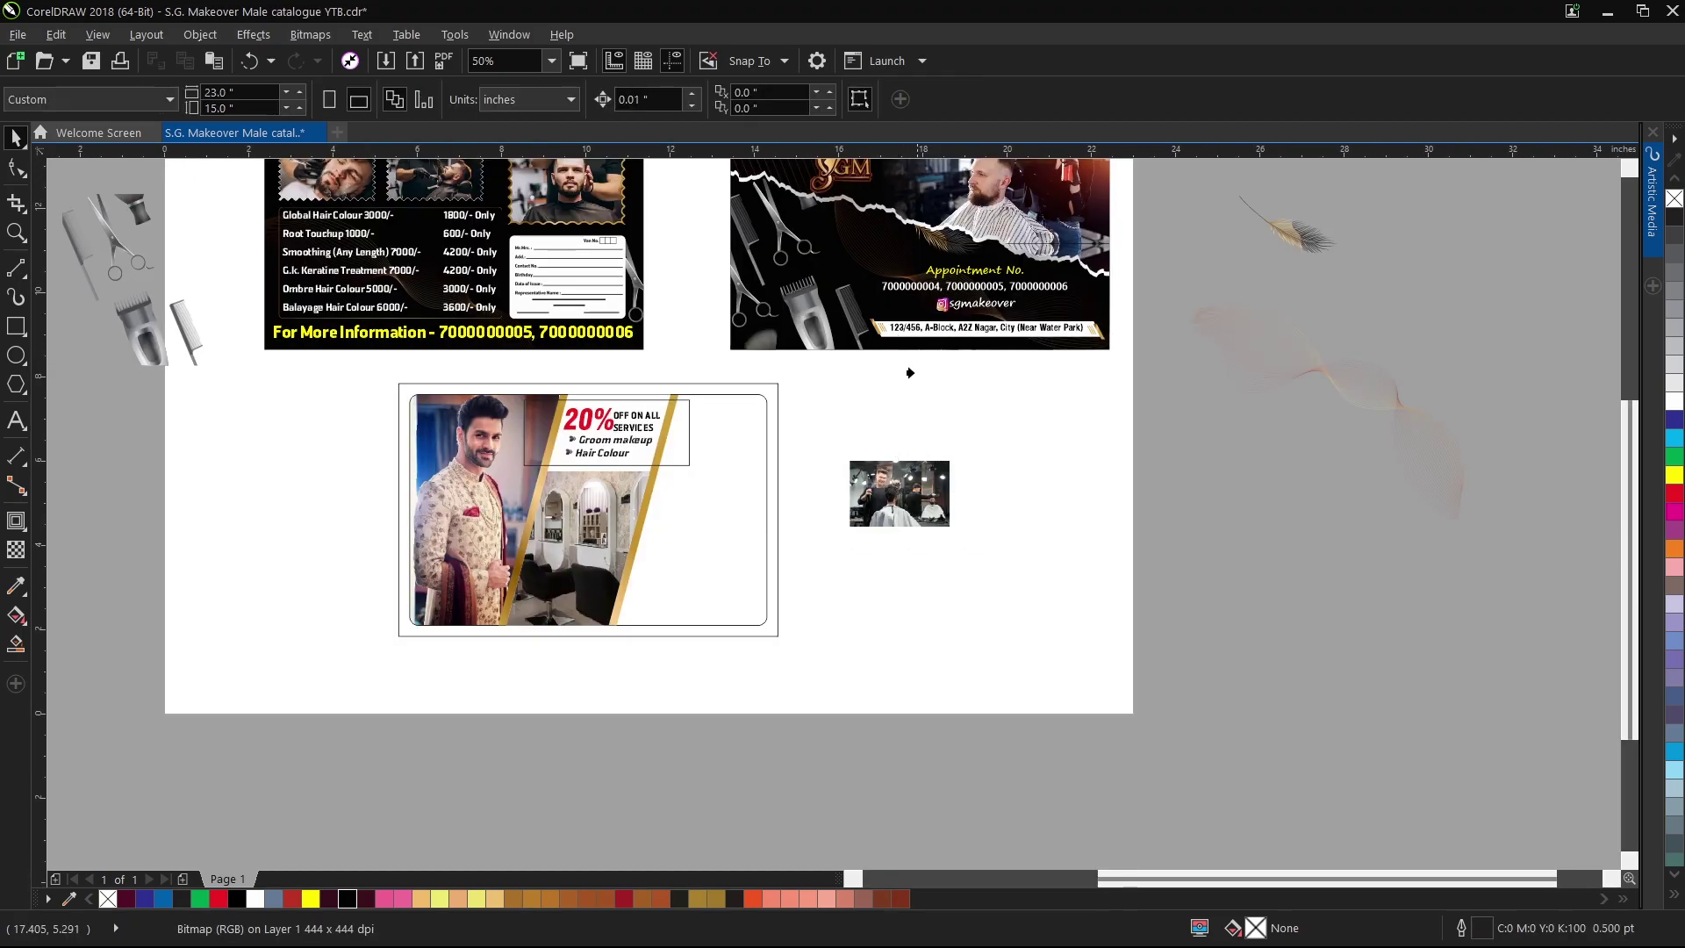
pyautogui.click(755, 405)
# Edit the rounded rectangle's contents, scaling the barber photo to about 8.46 by 5.64 inches and placing it behind the area right of the band.
pyautogui.keyDown('ctrl'); pyautogui.click(712, 472); pyautogui.keyUp('ctrl')
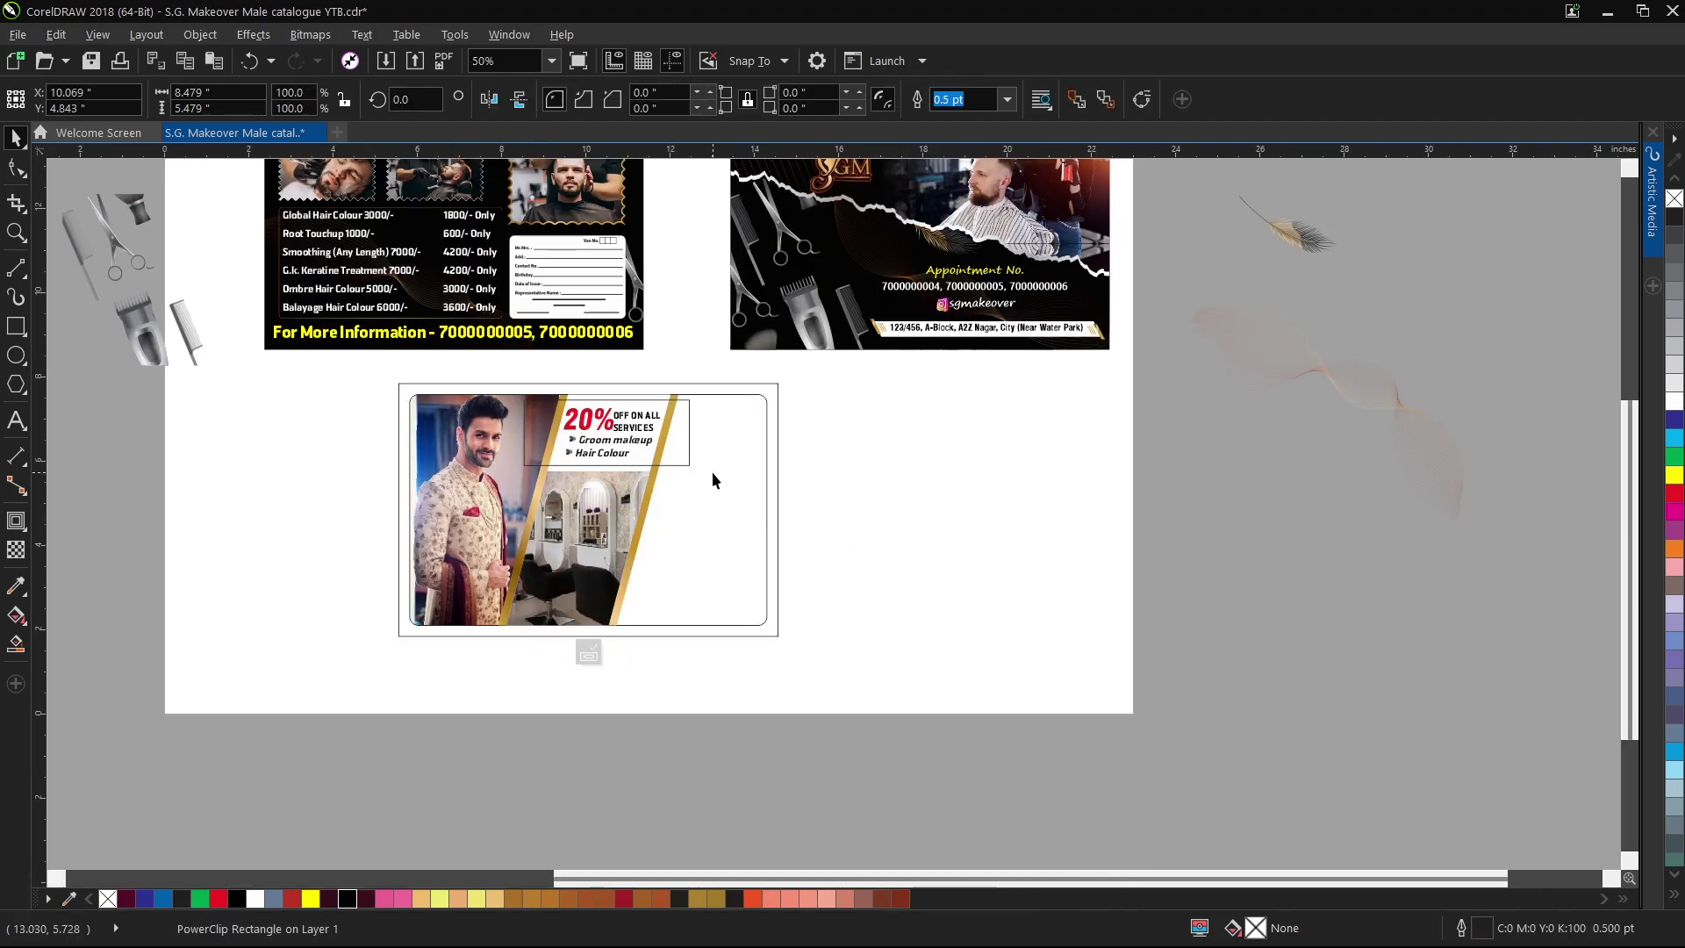
pyautogui.moveTo(634, 504); pyautogui.dragTo(890, 398)
pyautogui.scroll(2, 890, 399)
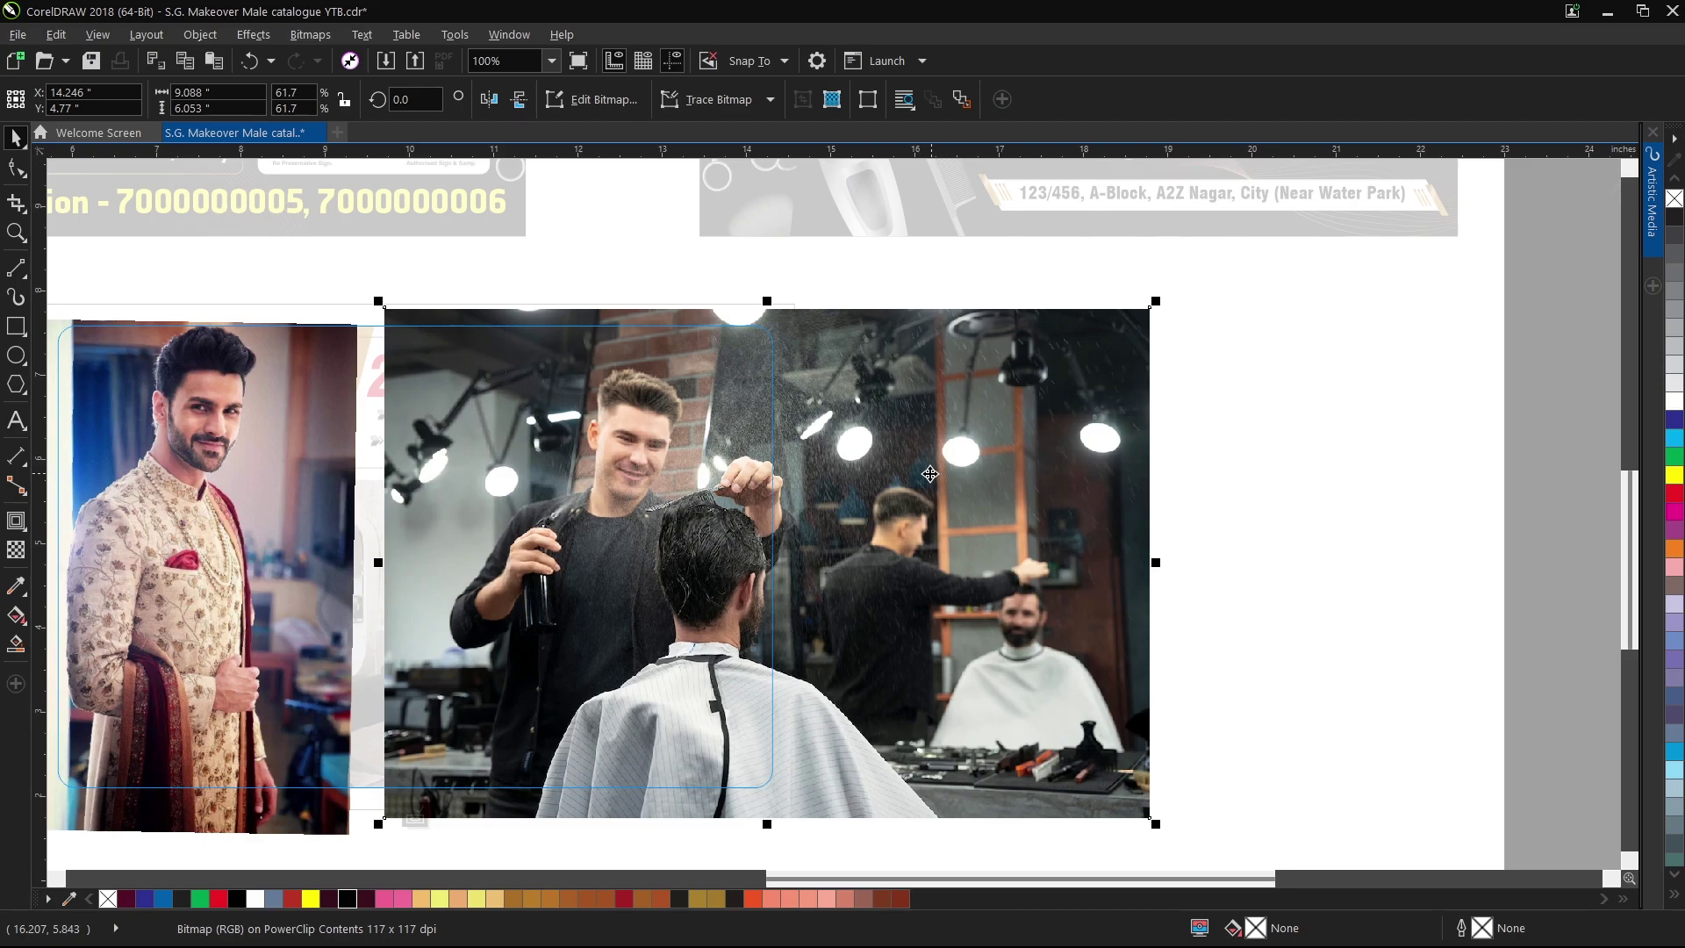
pyautogui.moveTo(940, 475); pyautogui.dragTo(913, 483)
pyautogui.moveTo(1151, 301); pyautogui.dragTo(1125, 310)
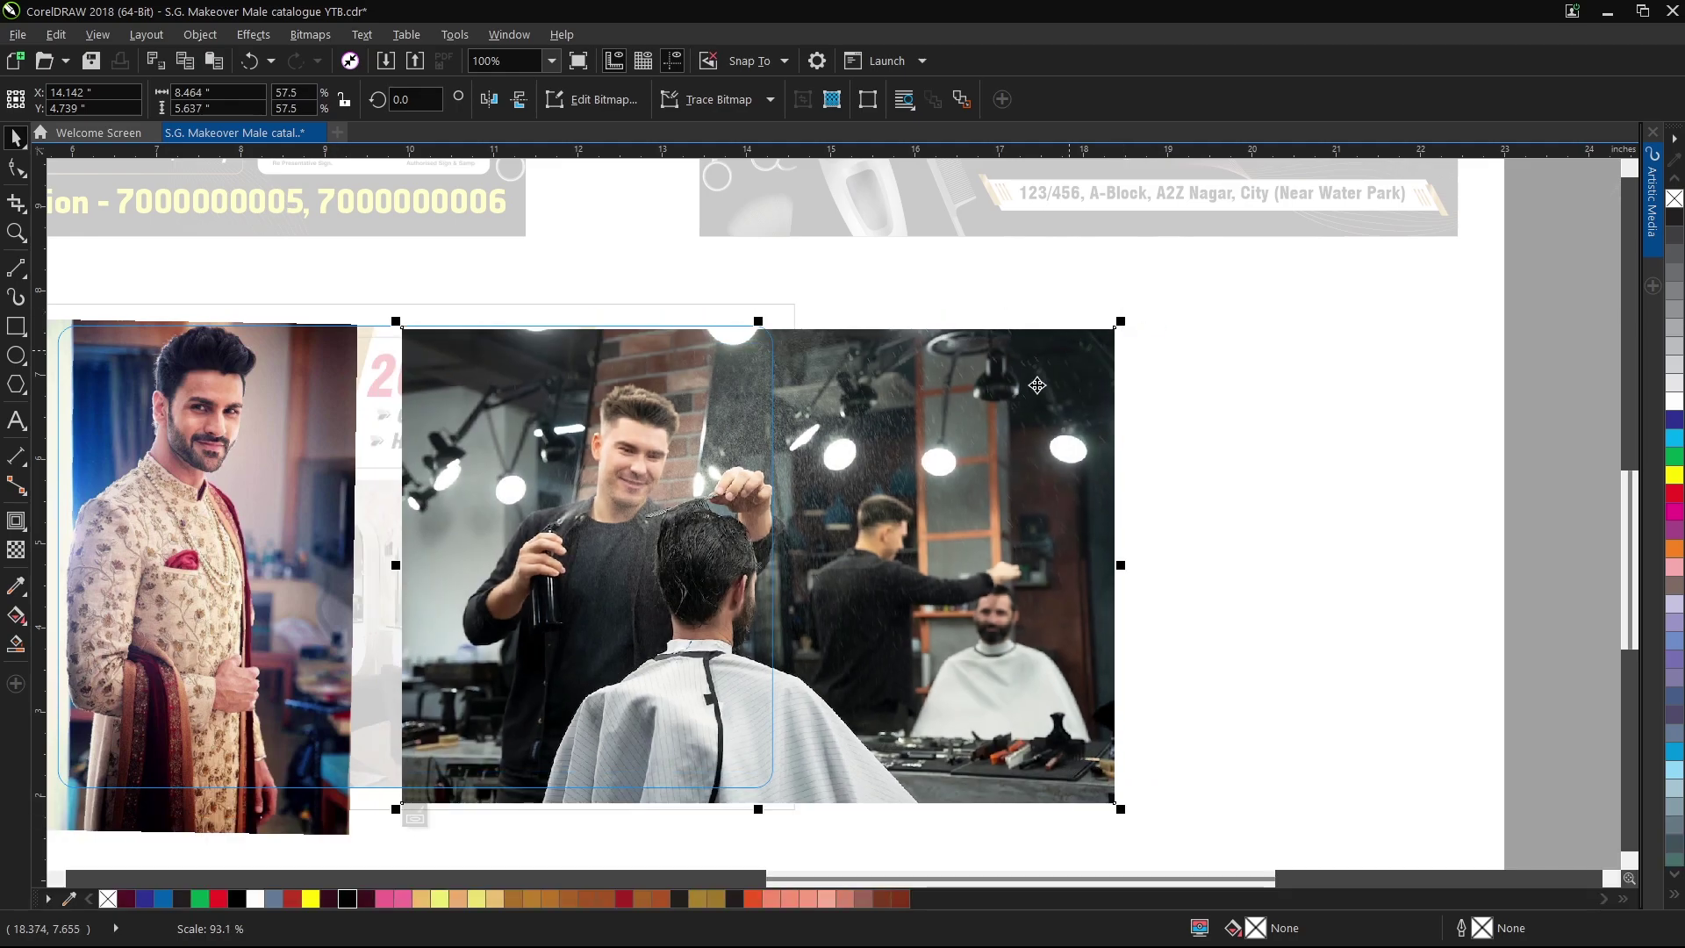
pyautogui.moveTo(1037, 382); pyautogui.dragTo(1037, 377)
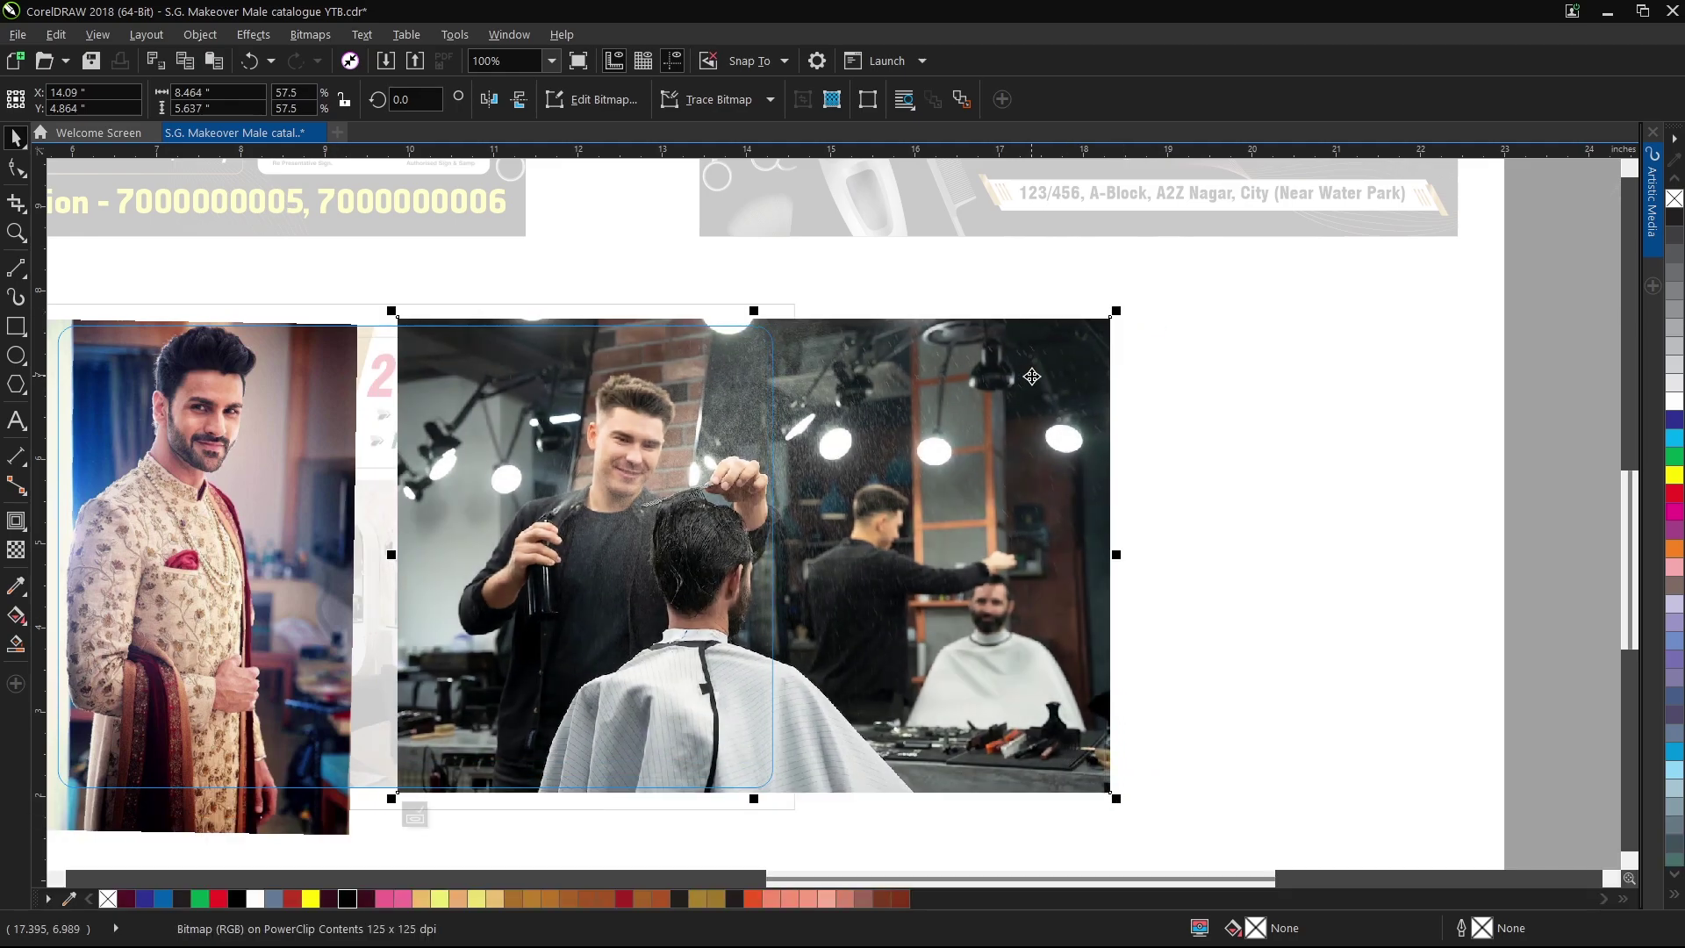
pyautogui.keyDown('ctrl'); pyautogui.click(1166, 379); pyautogui.keyUp('ctrl')
pyautogui.click(929, 380)
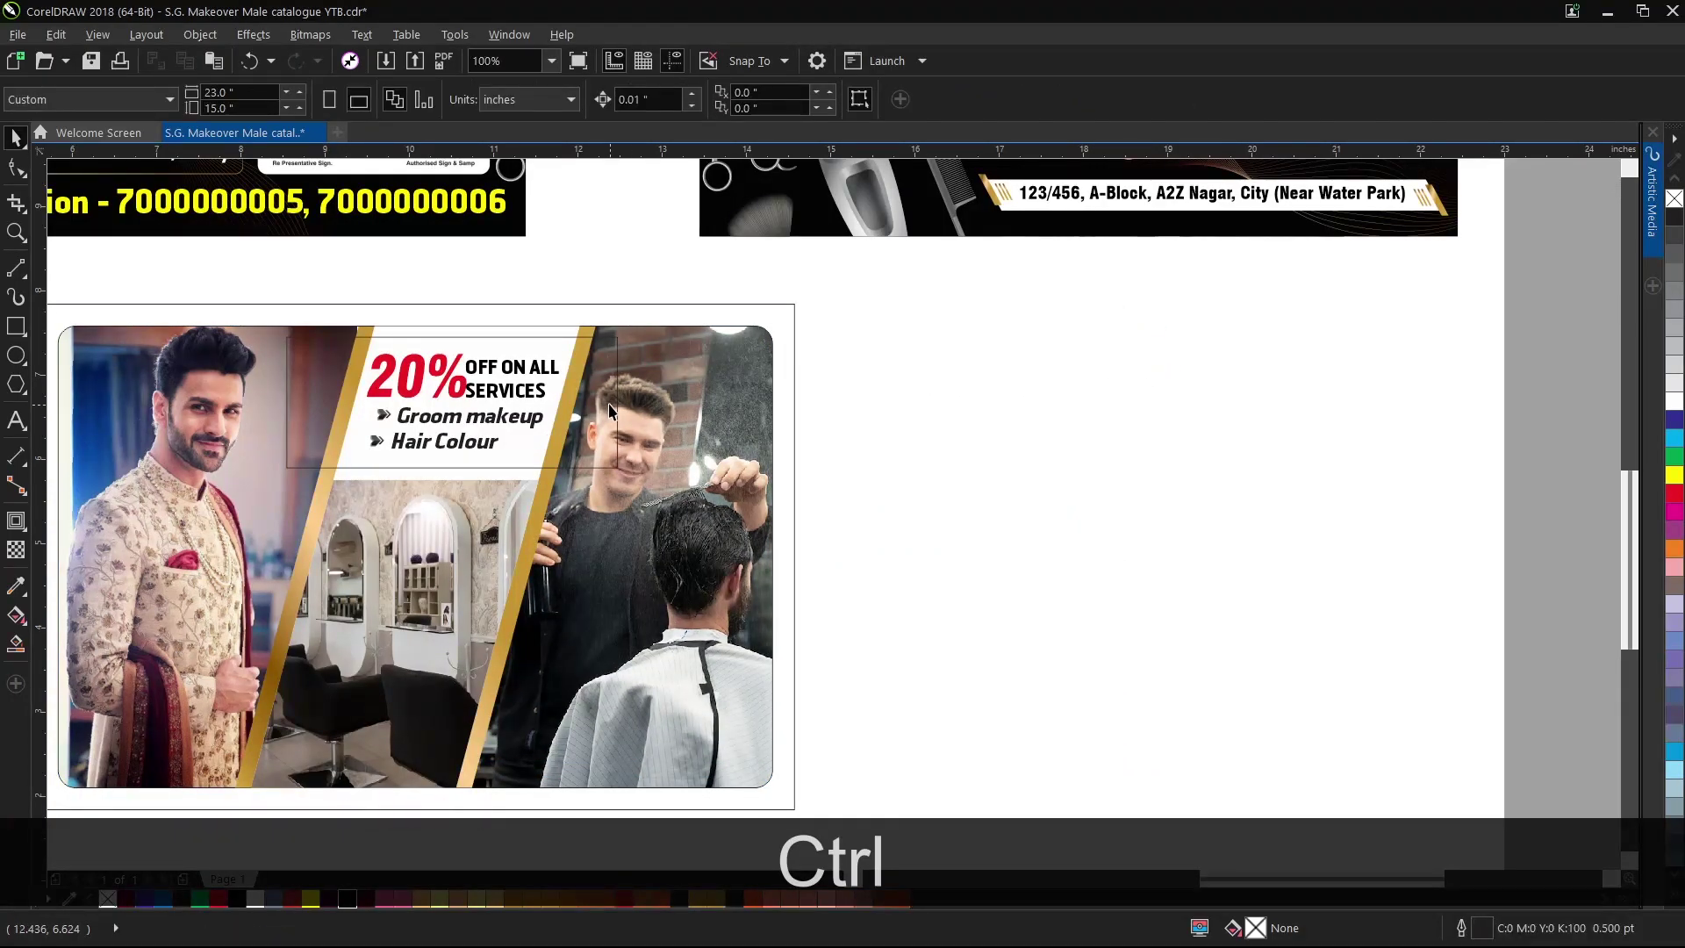
# PowerClip the unfilled rectangle behind the 20% off text into the inner slanted band.
pyautogui.click(616, 405)
pyautogui.rightClick(610, 404)
pyautogui.click(677, 367)
pyautogui.click(574, 339)
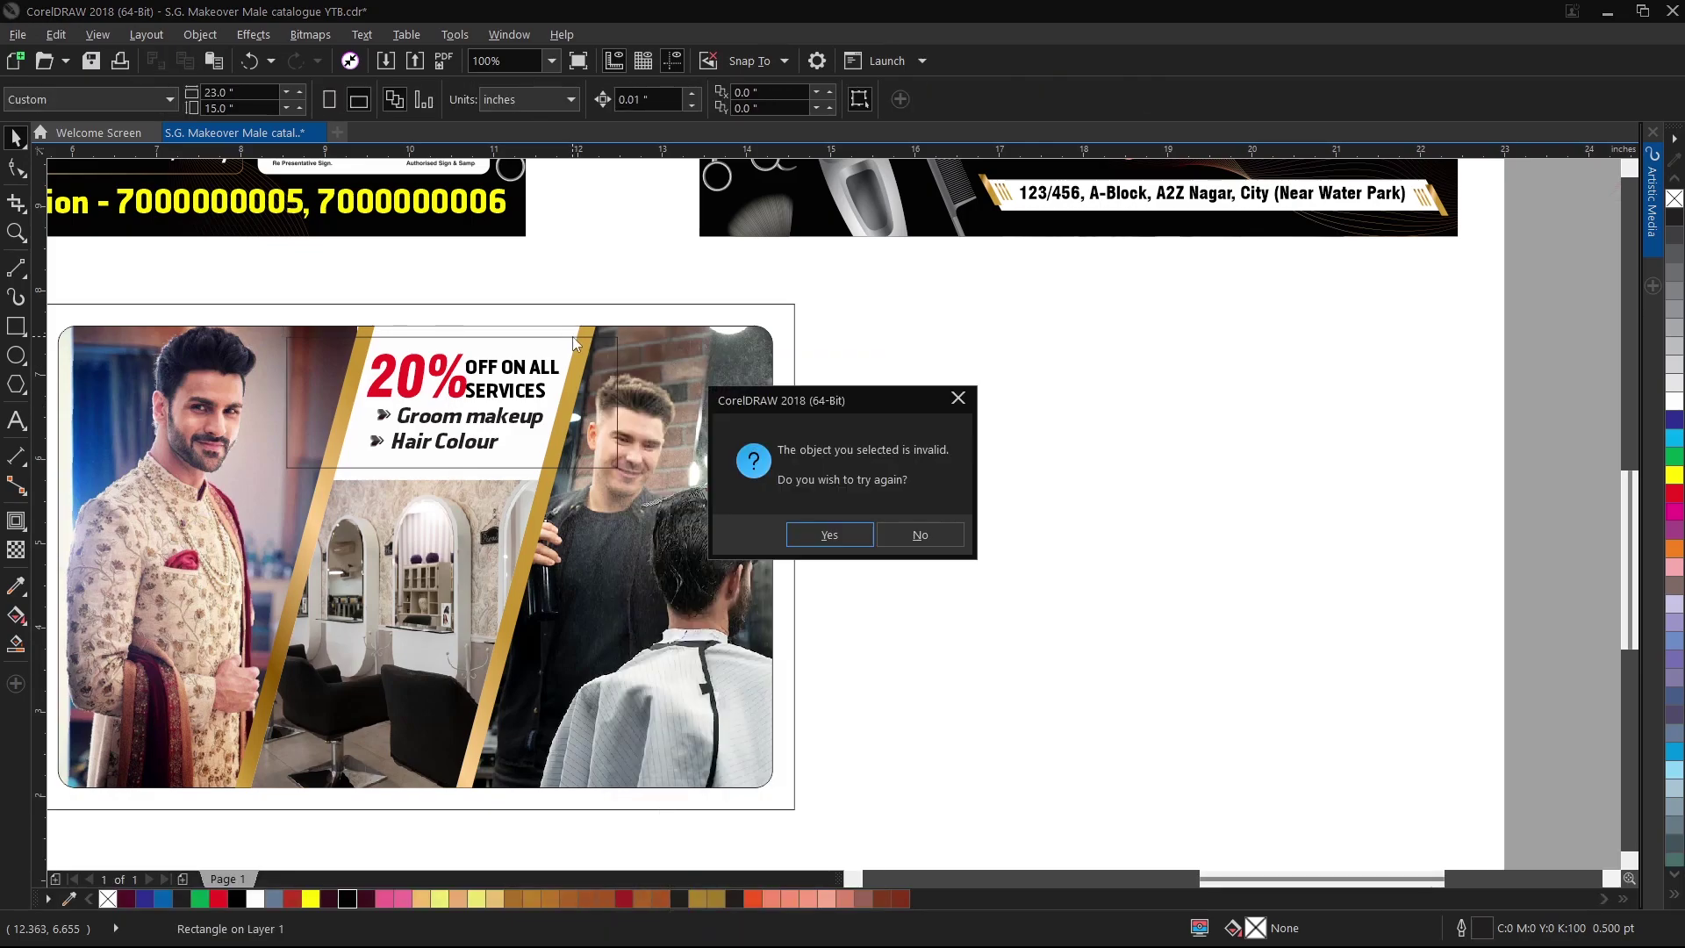
pyautogui.click(837, 544)
pyautogui.click(432, 524)
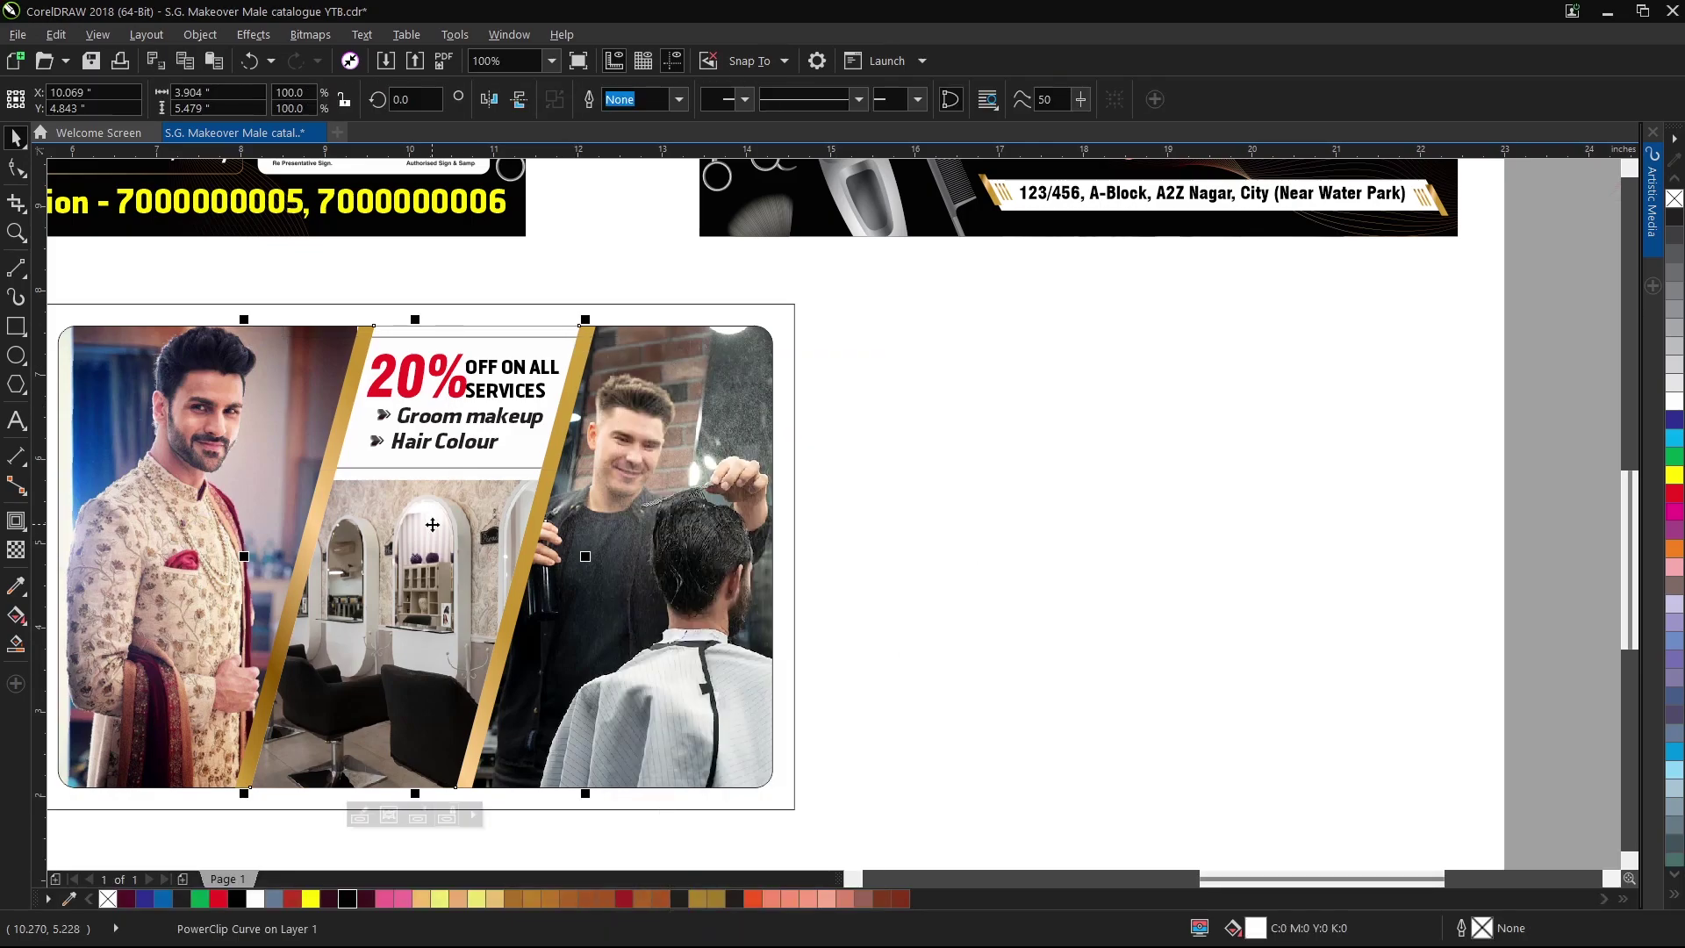
# Fill the outer 9 by 6 inch page rectangle with black and remove its outline.
pyautogui.click(794, 342)
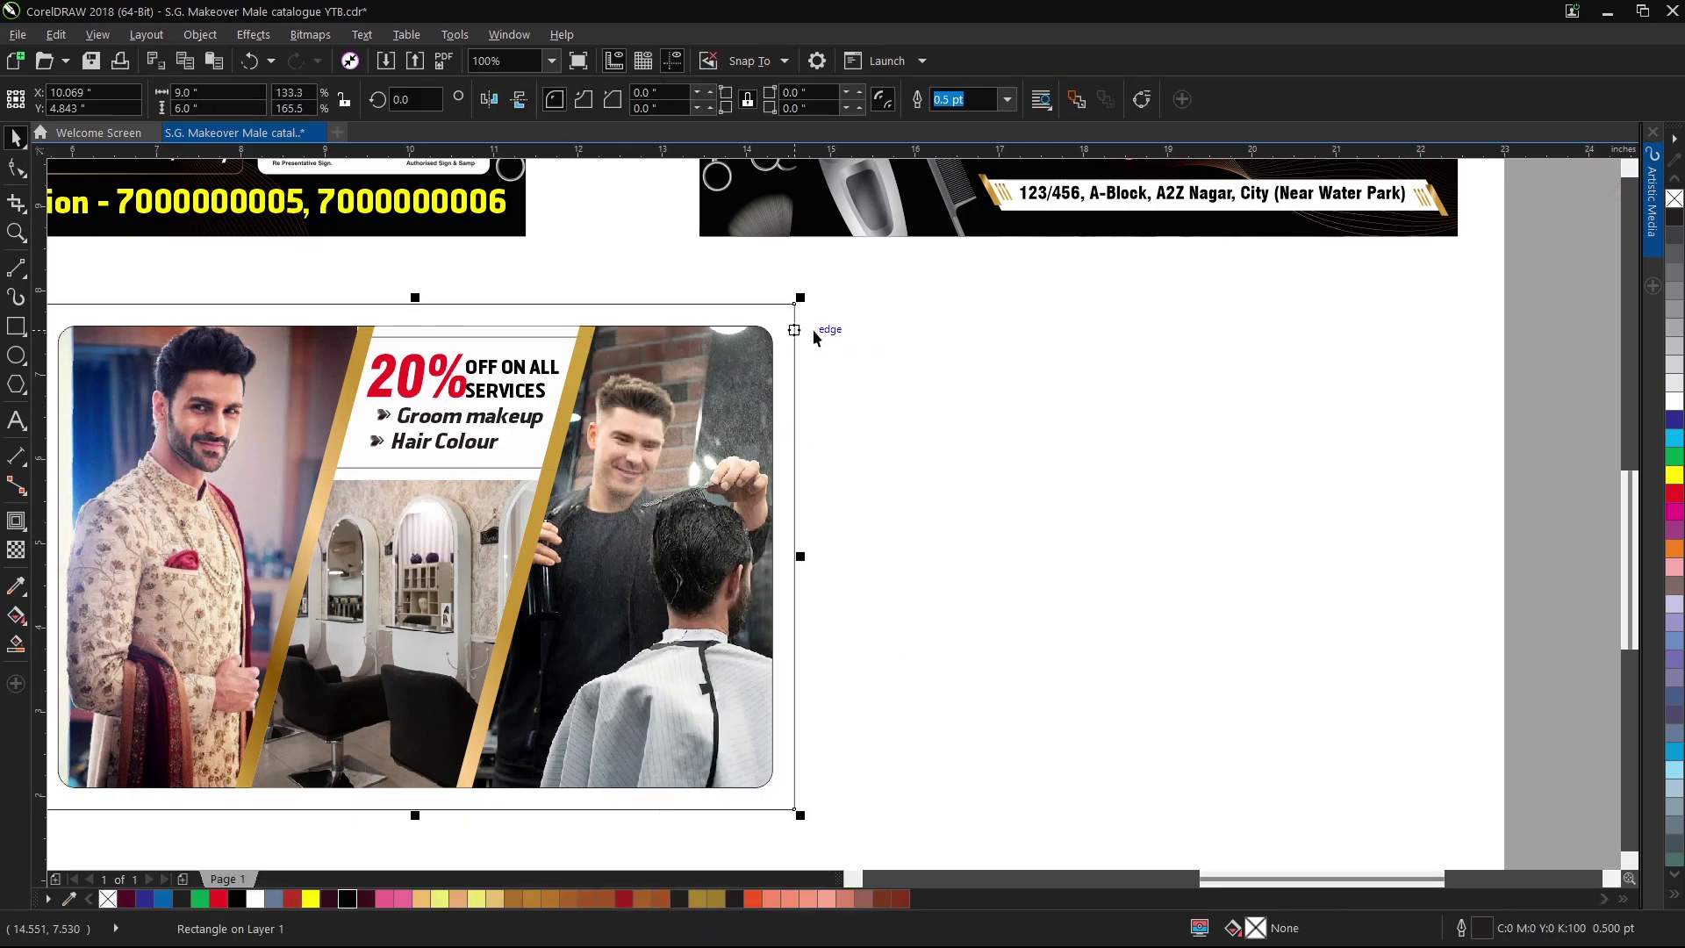
pyautogui.click(346, 900)
pyautogui.rightClick(1672, 202)
pyautogui.click(919, 435)
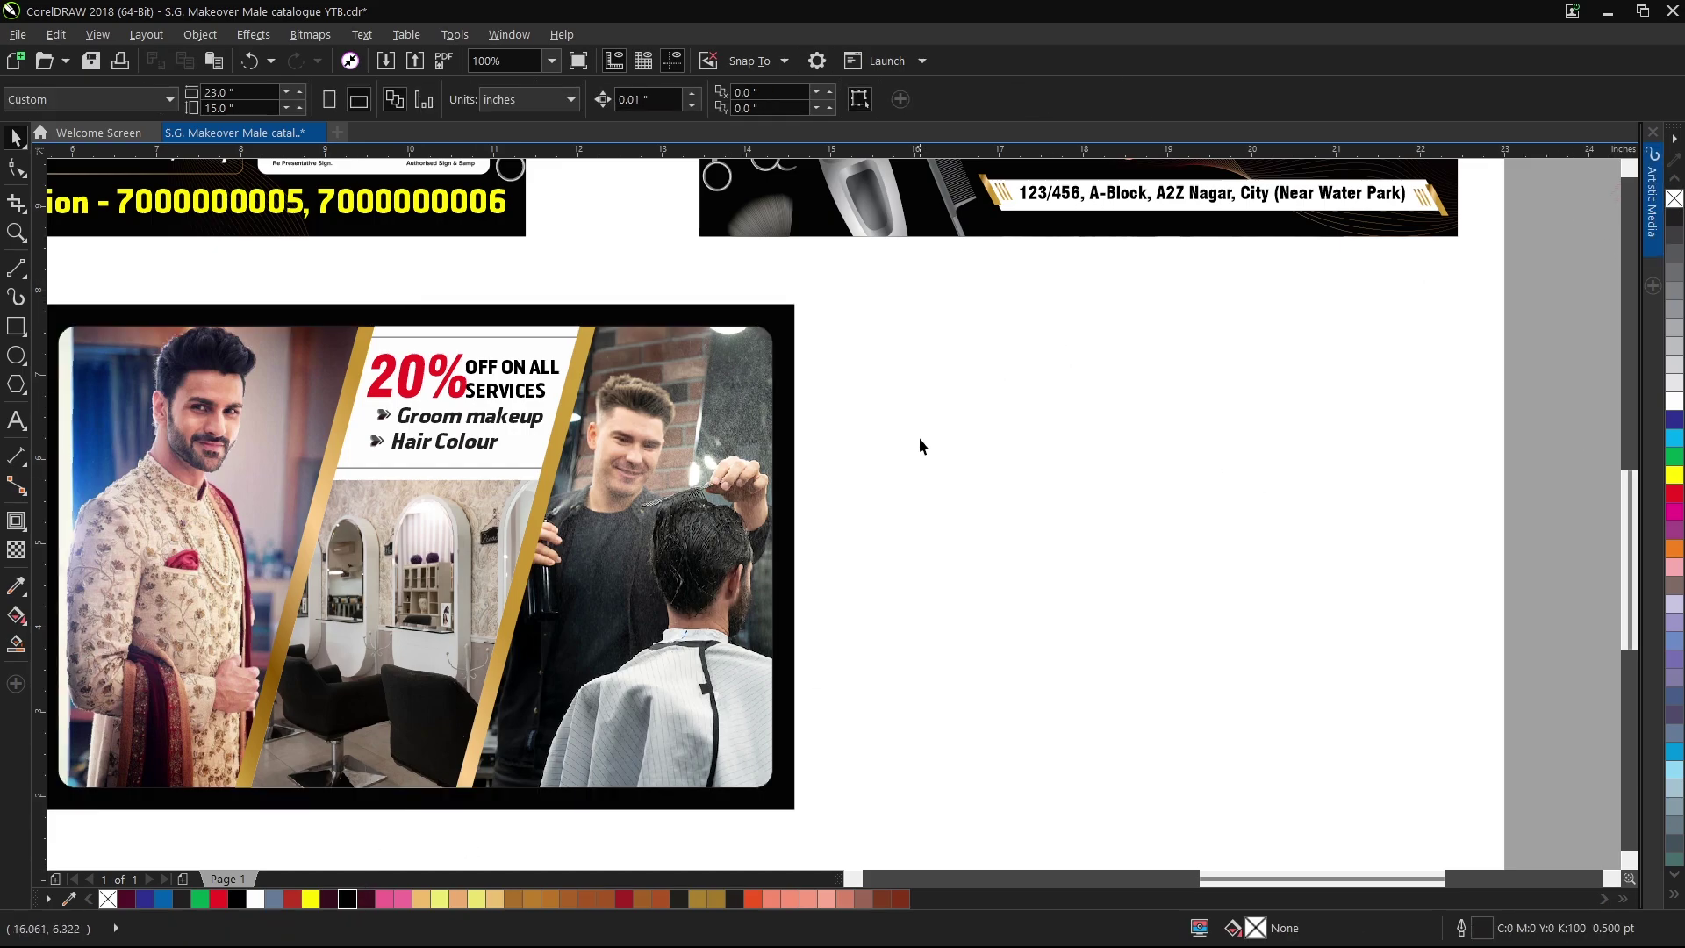
# Fill the inner slanted band with the rich black C74 M69 Y65 K90.
pyautogui.scroll(-1, 919, 437)
pyautogui.scroll(1, 690, 409)
pyautogui.click(735, 363)
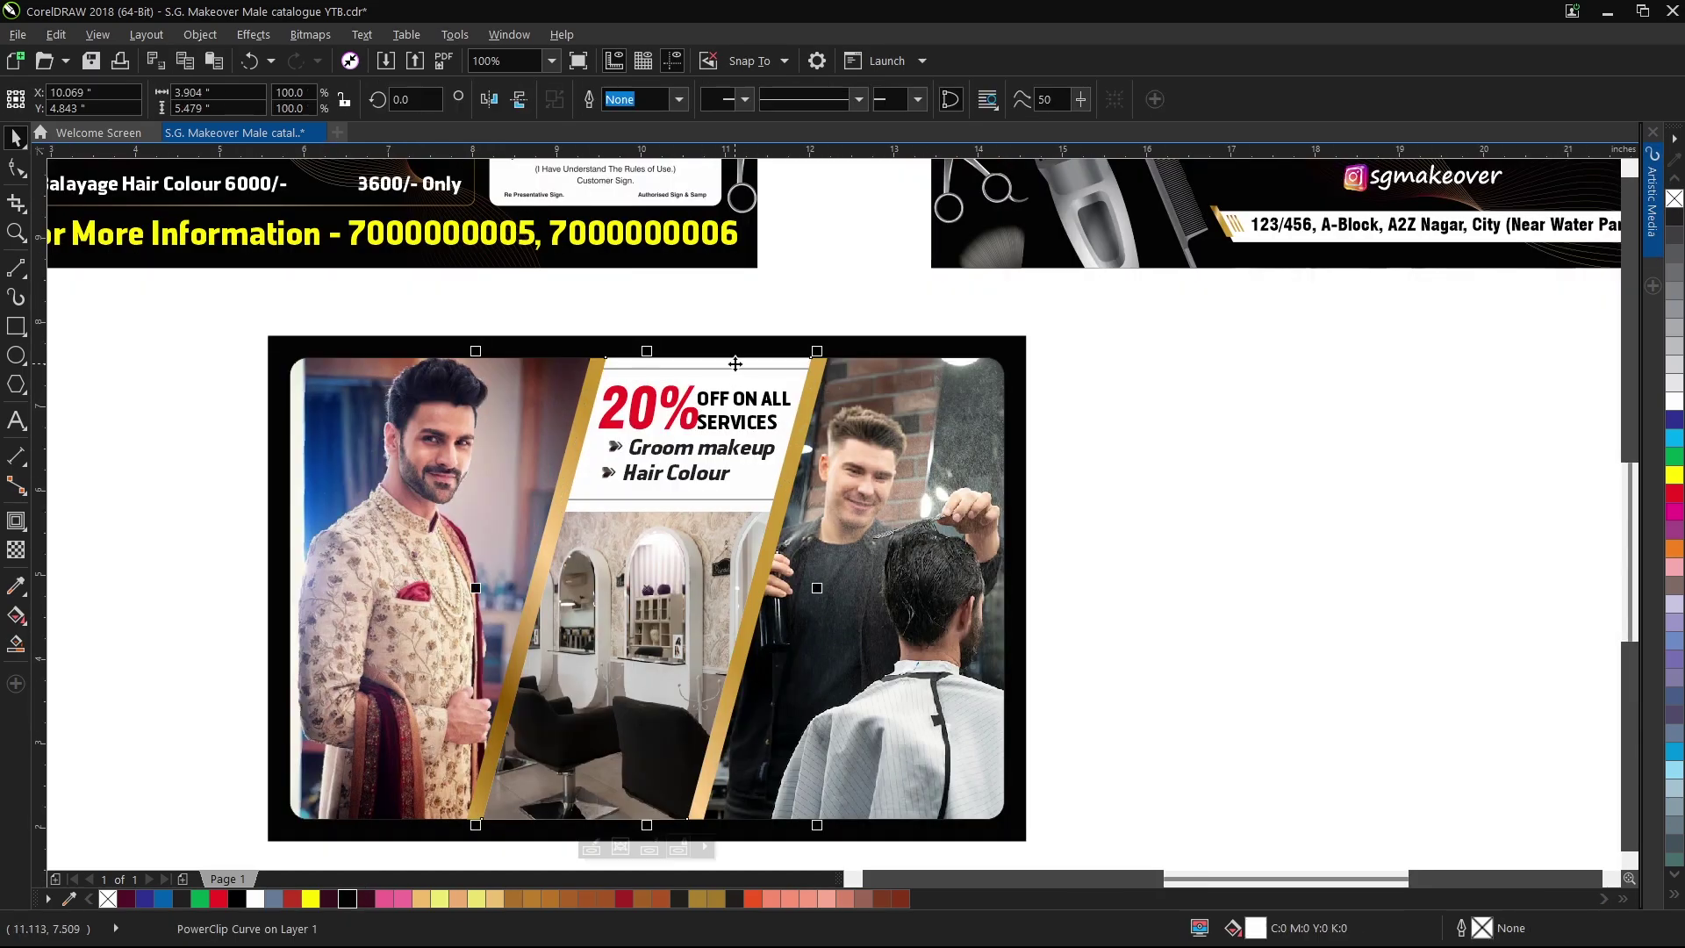
pyautogui.click(347, 899)
# Edit the band's PowerClip contents, filling the rectangle behind the offer text with white and removing its outline.
pyautogui.rightClick(705, 369)
pyautogui.click(765, 388)
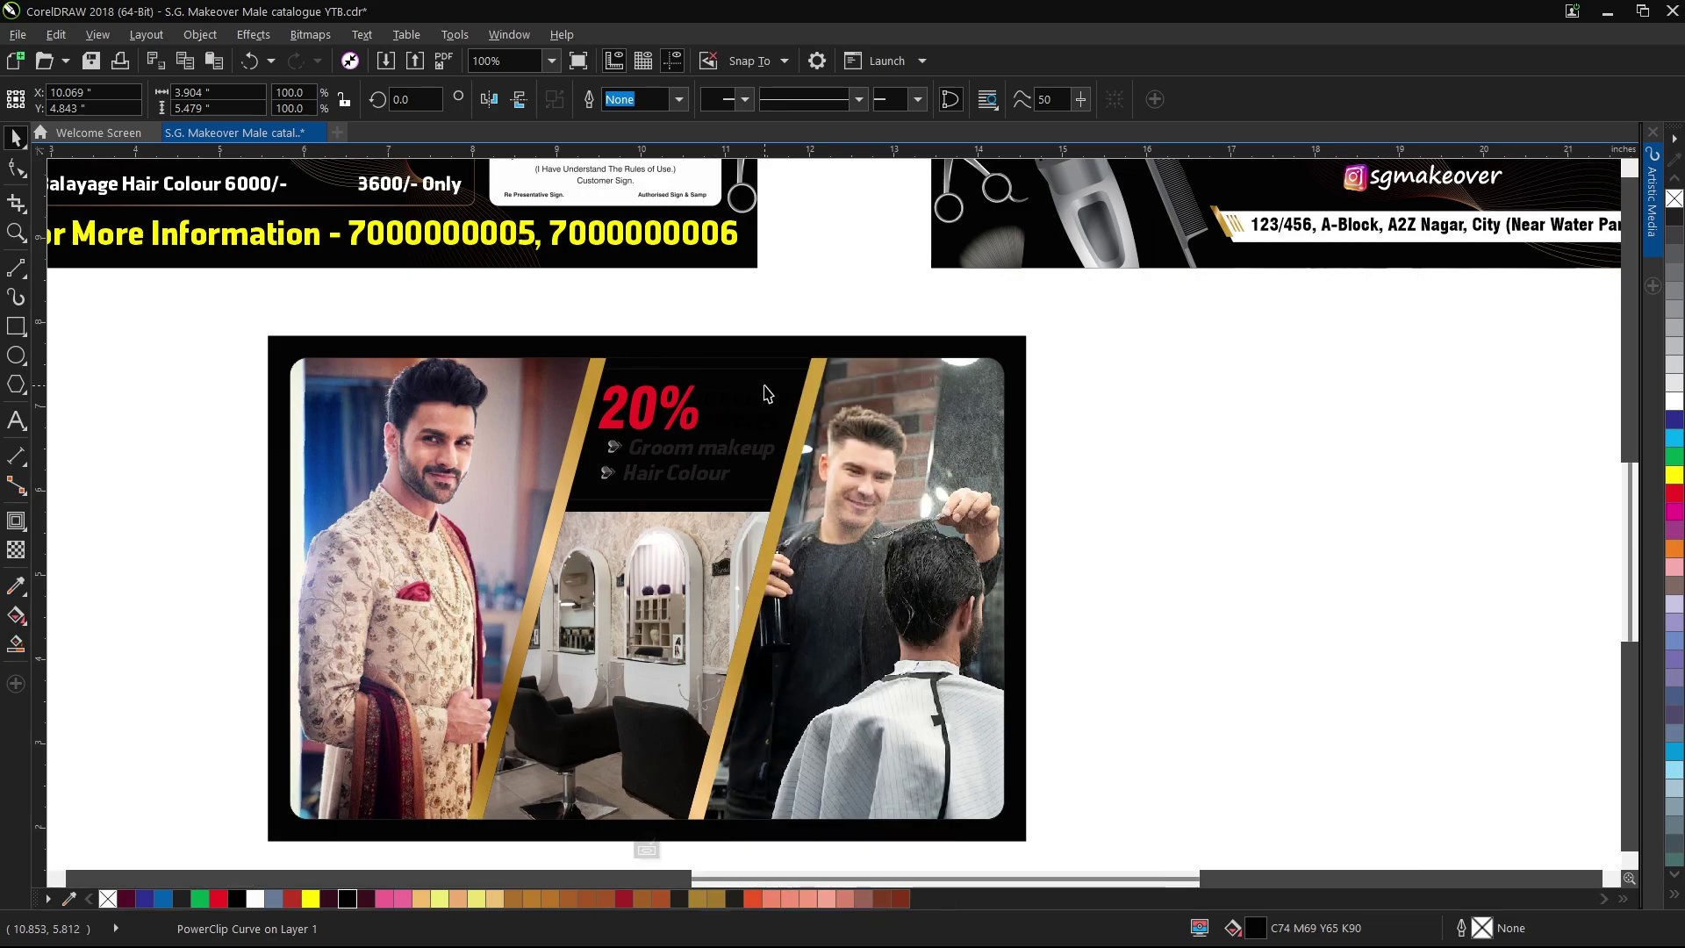
pyautogui.click(766, 384)
pyautogui.click(1673, 405)
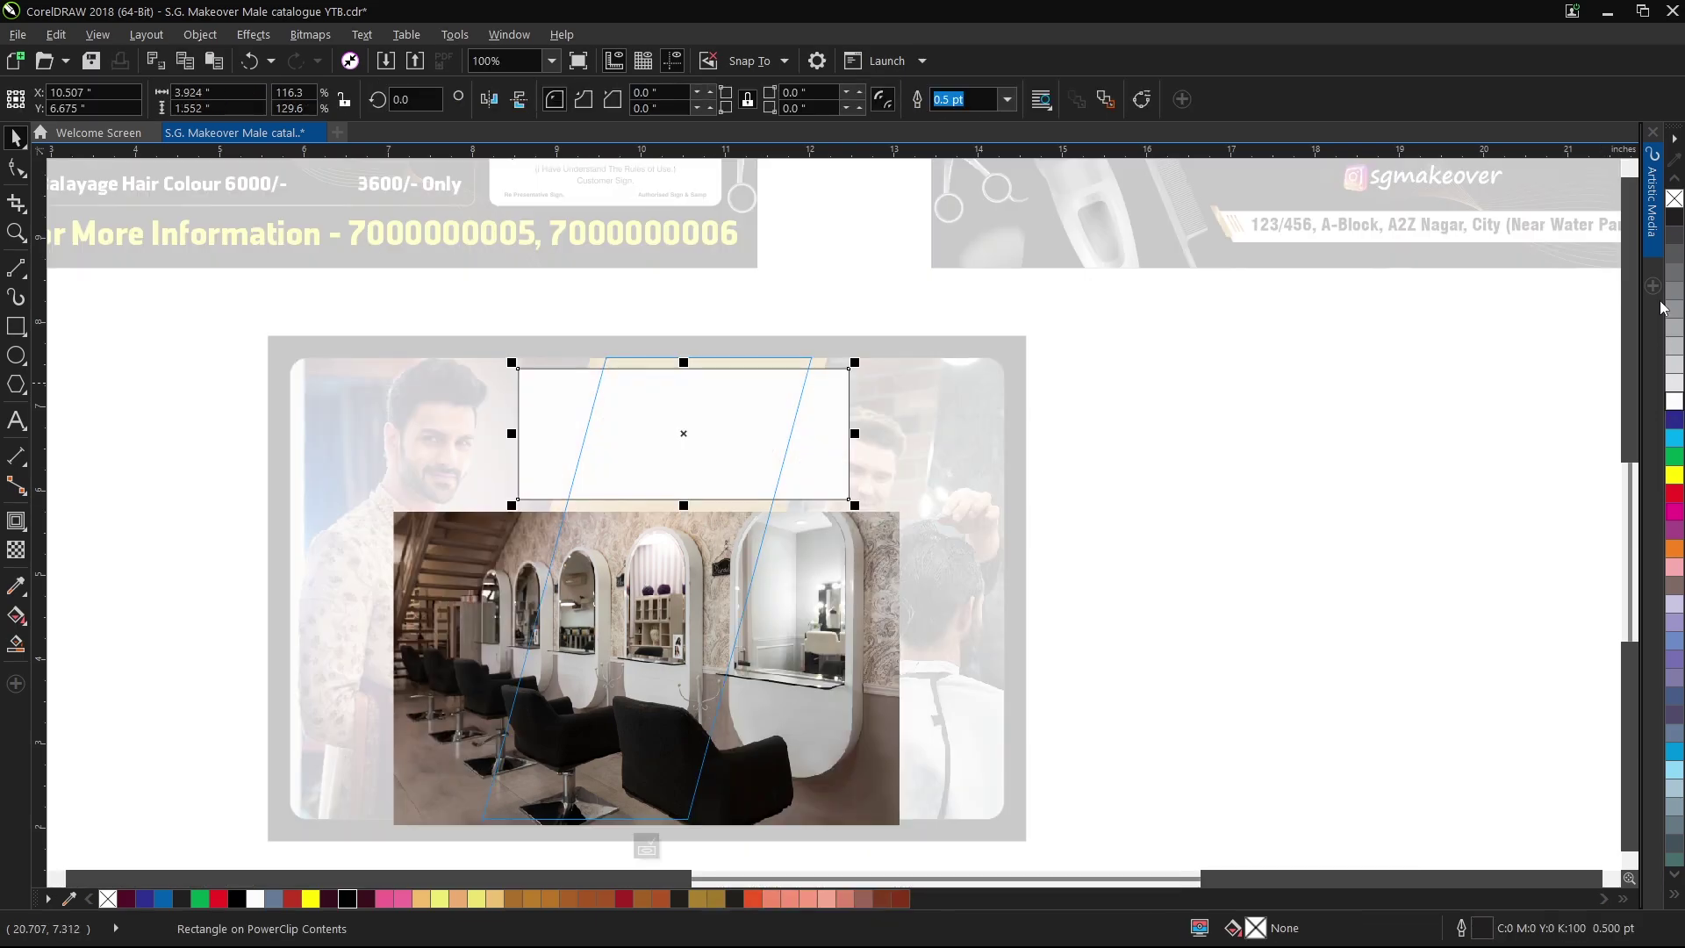
pyautogui.rightClick(1673, 205)
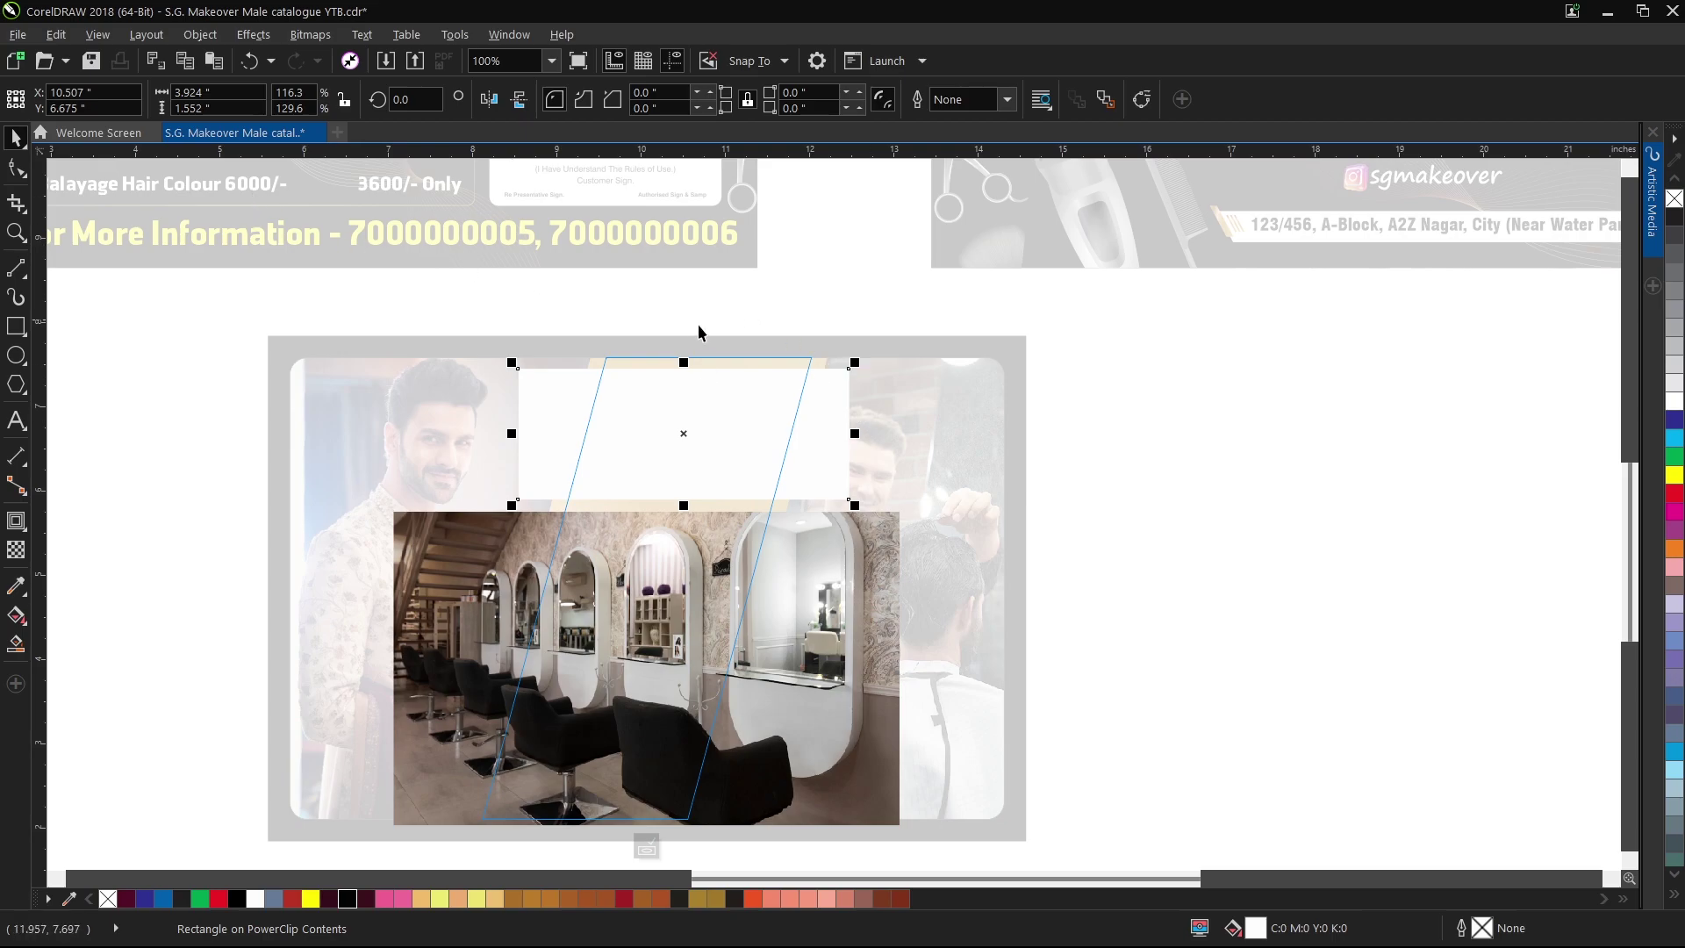
pyautogui.scroll(1, 654, 343)
# Give the rounded PowerClip rectangle a white 2.0 pt outline.
pyautogui.click(639, 350)
pyautogui.scroll(-1, 763, 350)
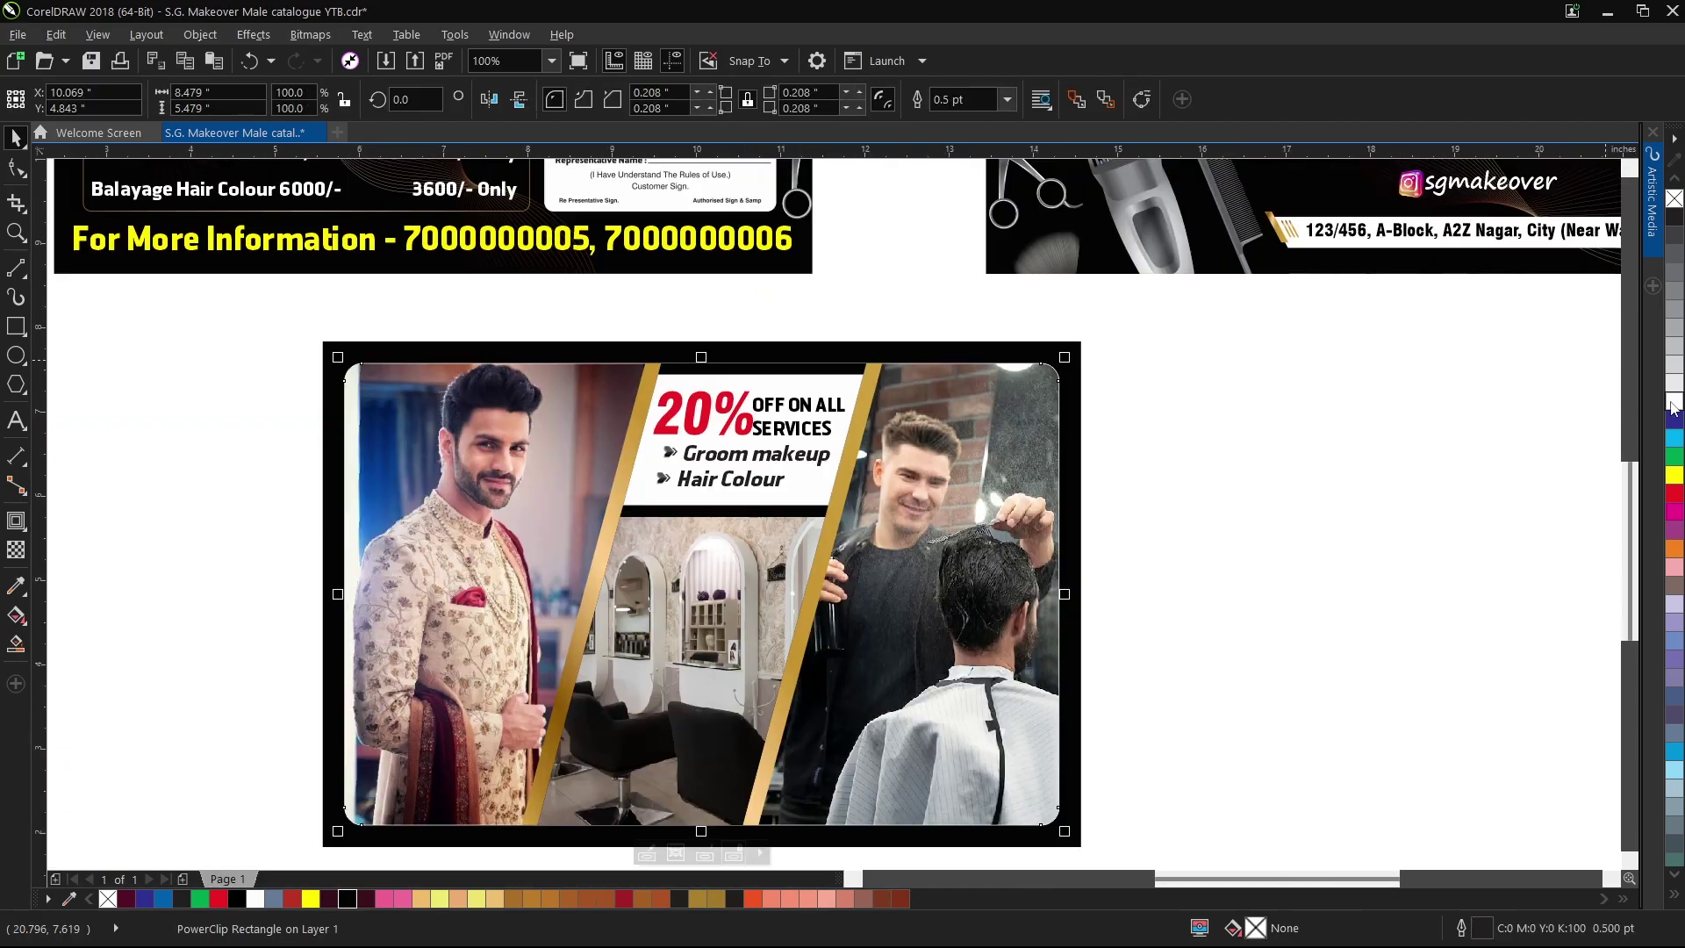
pyautogui.click(1007, 99)
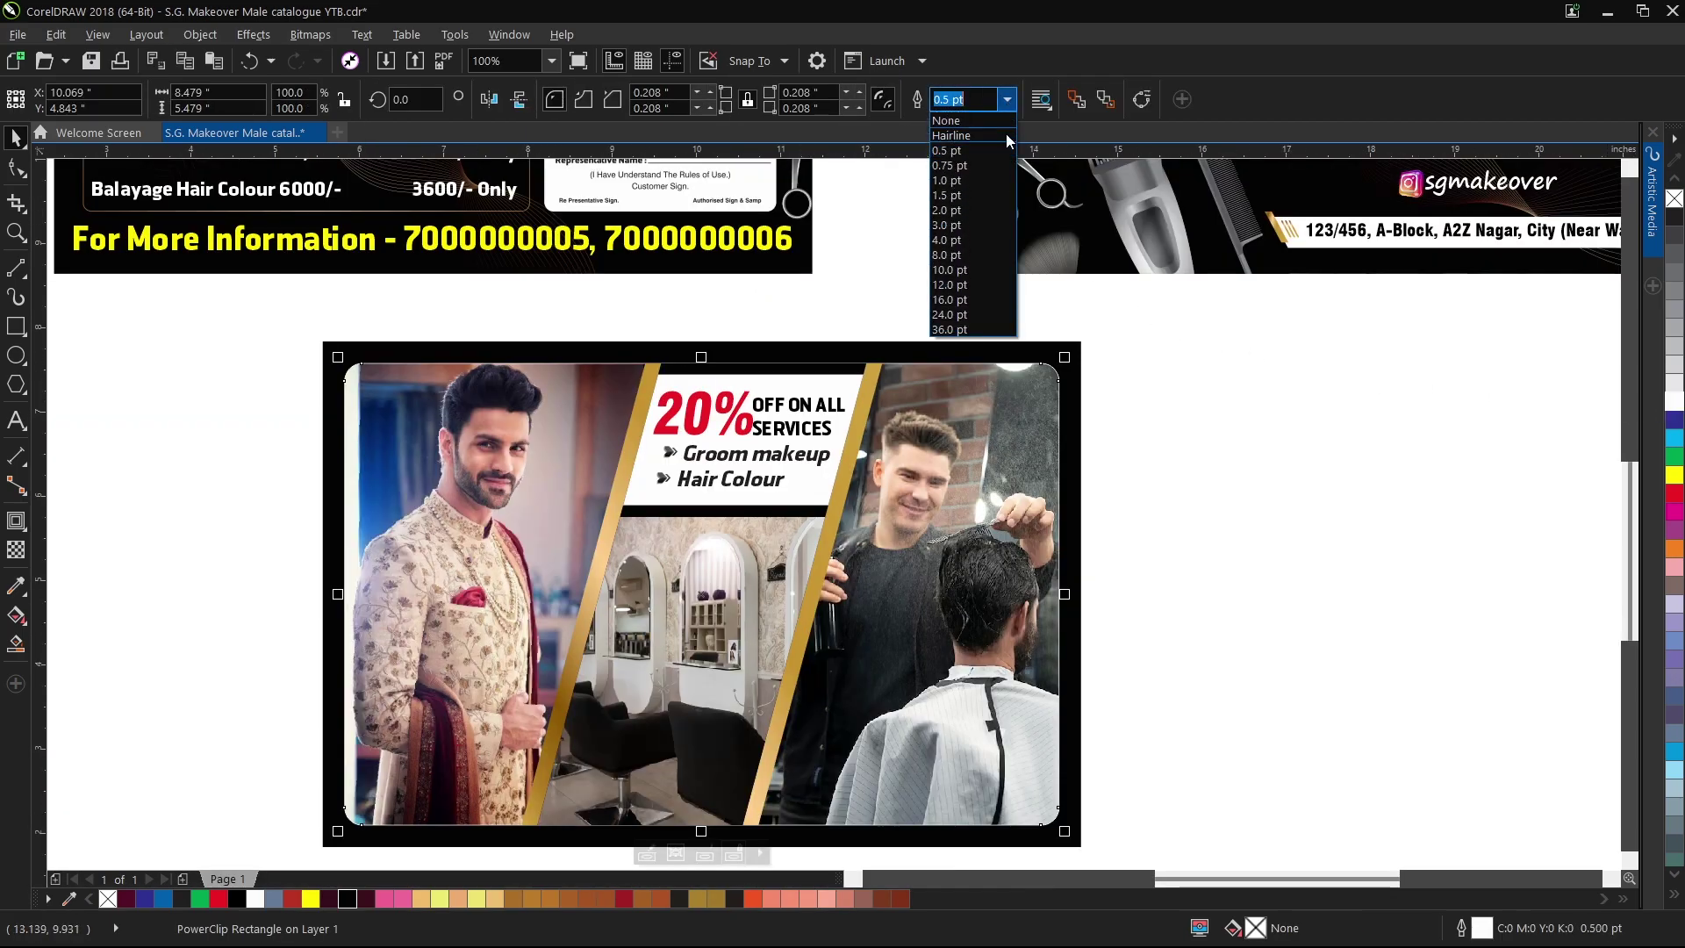
pyautogui.click(966, 211)
# Set the rounded rectangle's outline to 4.0 pt, placed behind the fill and scaled with the object.
pyautogui.doubleClick(1481, 928)
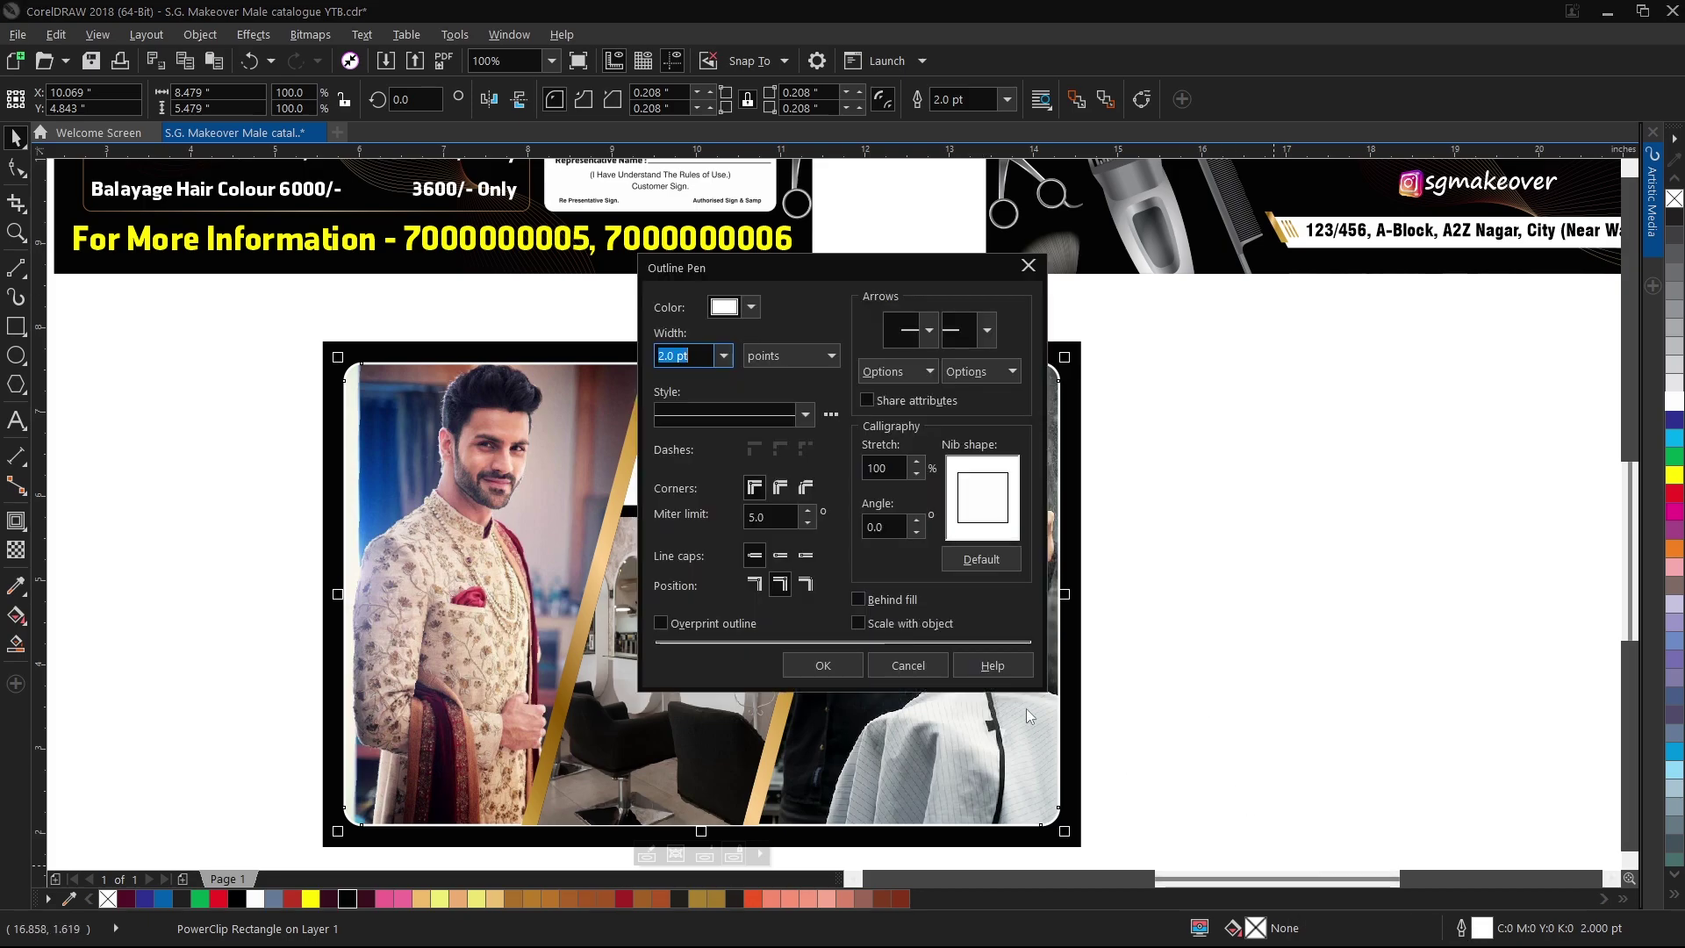
pyautogui.click(723, 356)
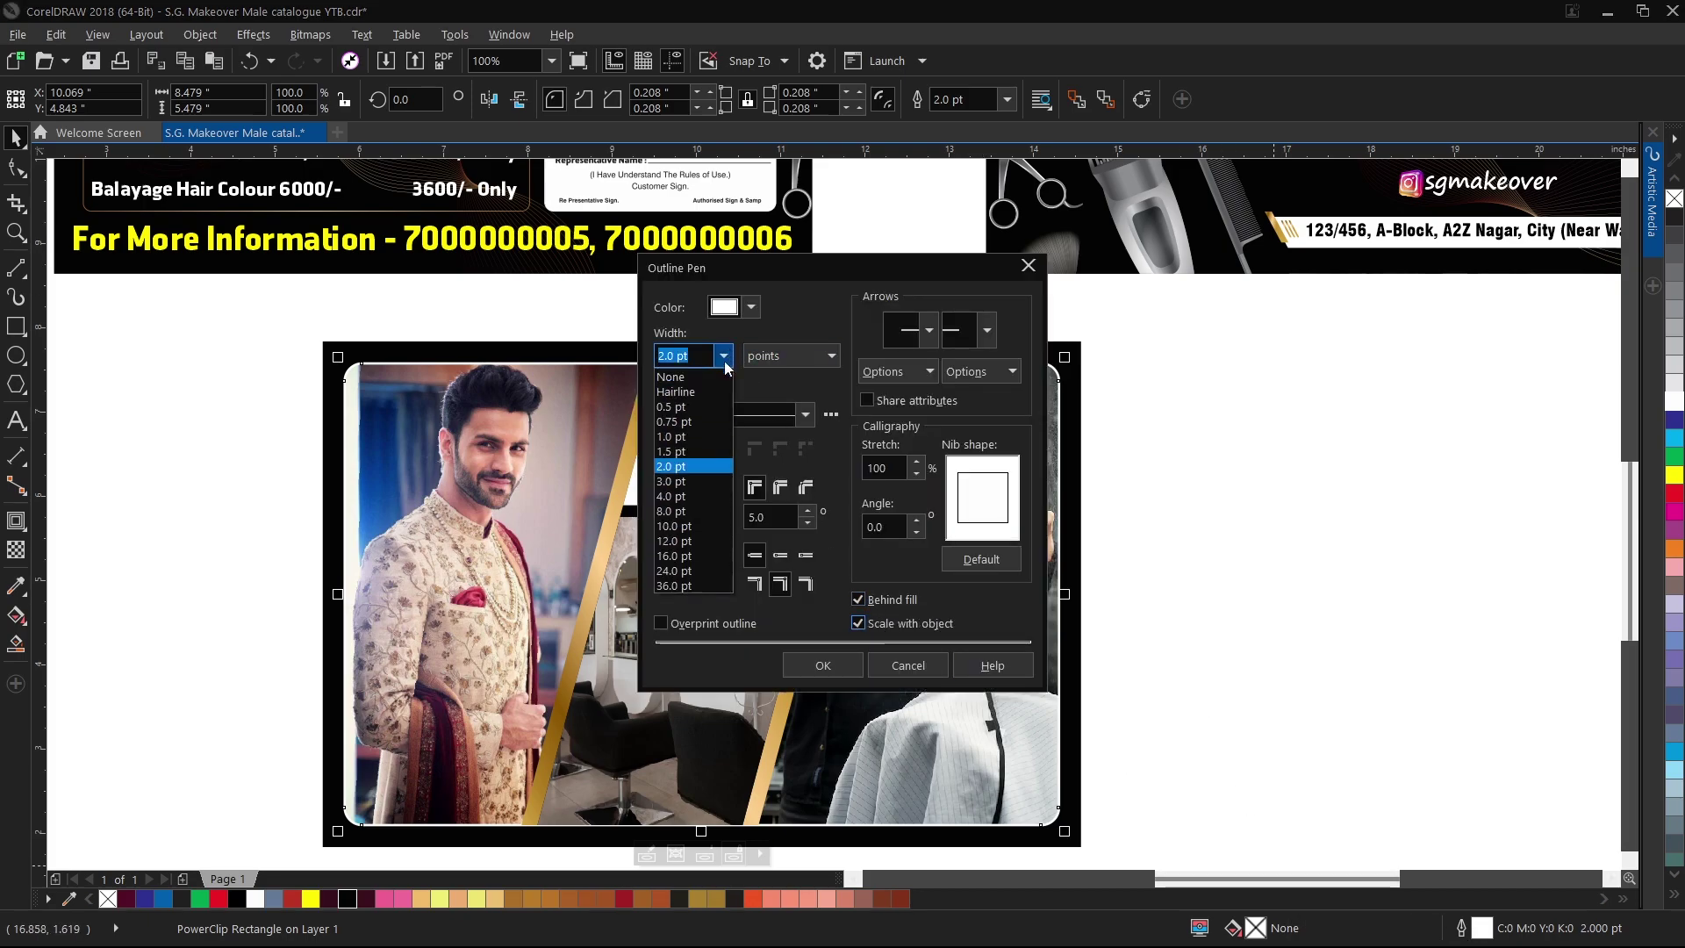
pyautogui.click(687, 523)
pyautogui.click(723, 355)
pyautogui.click(678, 492)
pyautogui.click(821, 674)
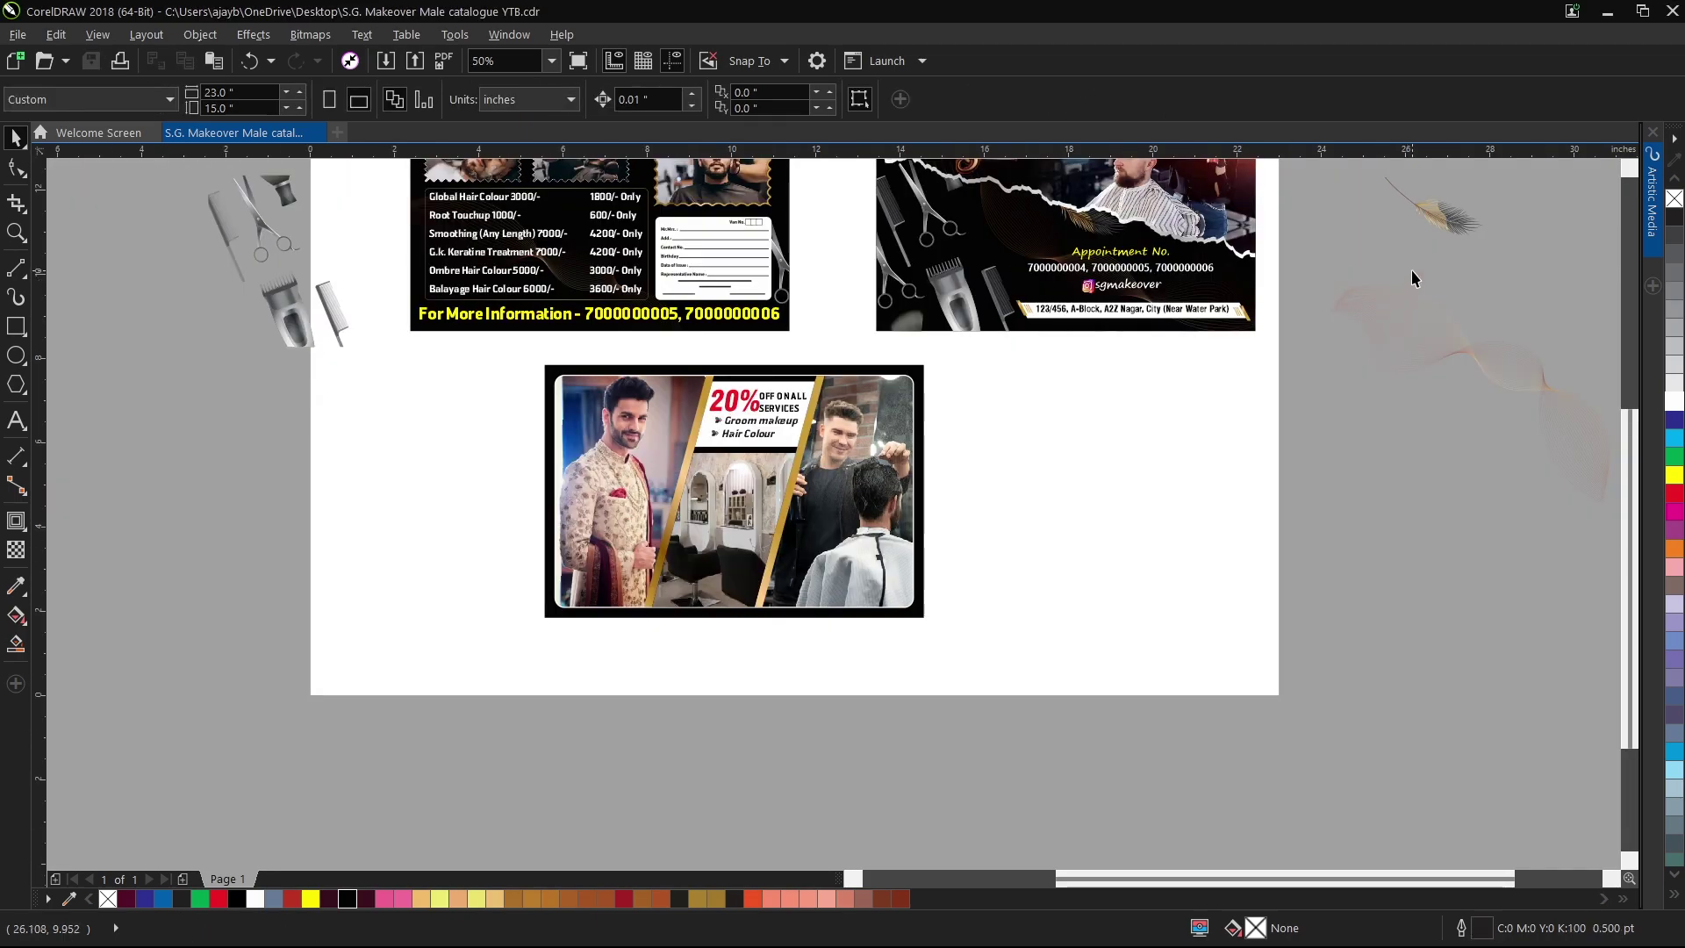
# Move the gold-and-black feather onto the upper-left corner of the third catalogue page.
pyautogui.click(1459, 225)
pyautogui.moveTo(1458, 233); pyautogui.dragTo(555, 384)
pyautogui.scroll(2, 585, 361)
pyautogui.scroll(1, 585, 360)
pyautogui.moveTo(628, 457); pyautogui.dragTo(640, 422)
# Duplicate the corner feather, place the copy at the third page's lower-right corner and mirror it vertically.
pyautogui.scroll(-2, 560, 369)
pyautogui.moveTo(520, 368); pyautogui.dragTo(972, 583)
pyautogui.rightClick(972, 584)
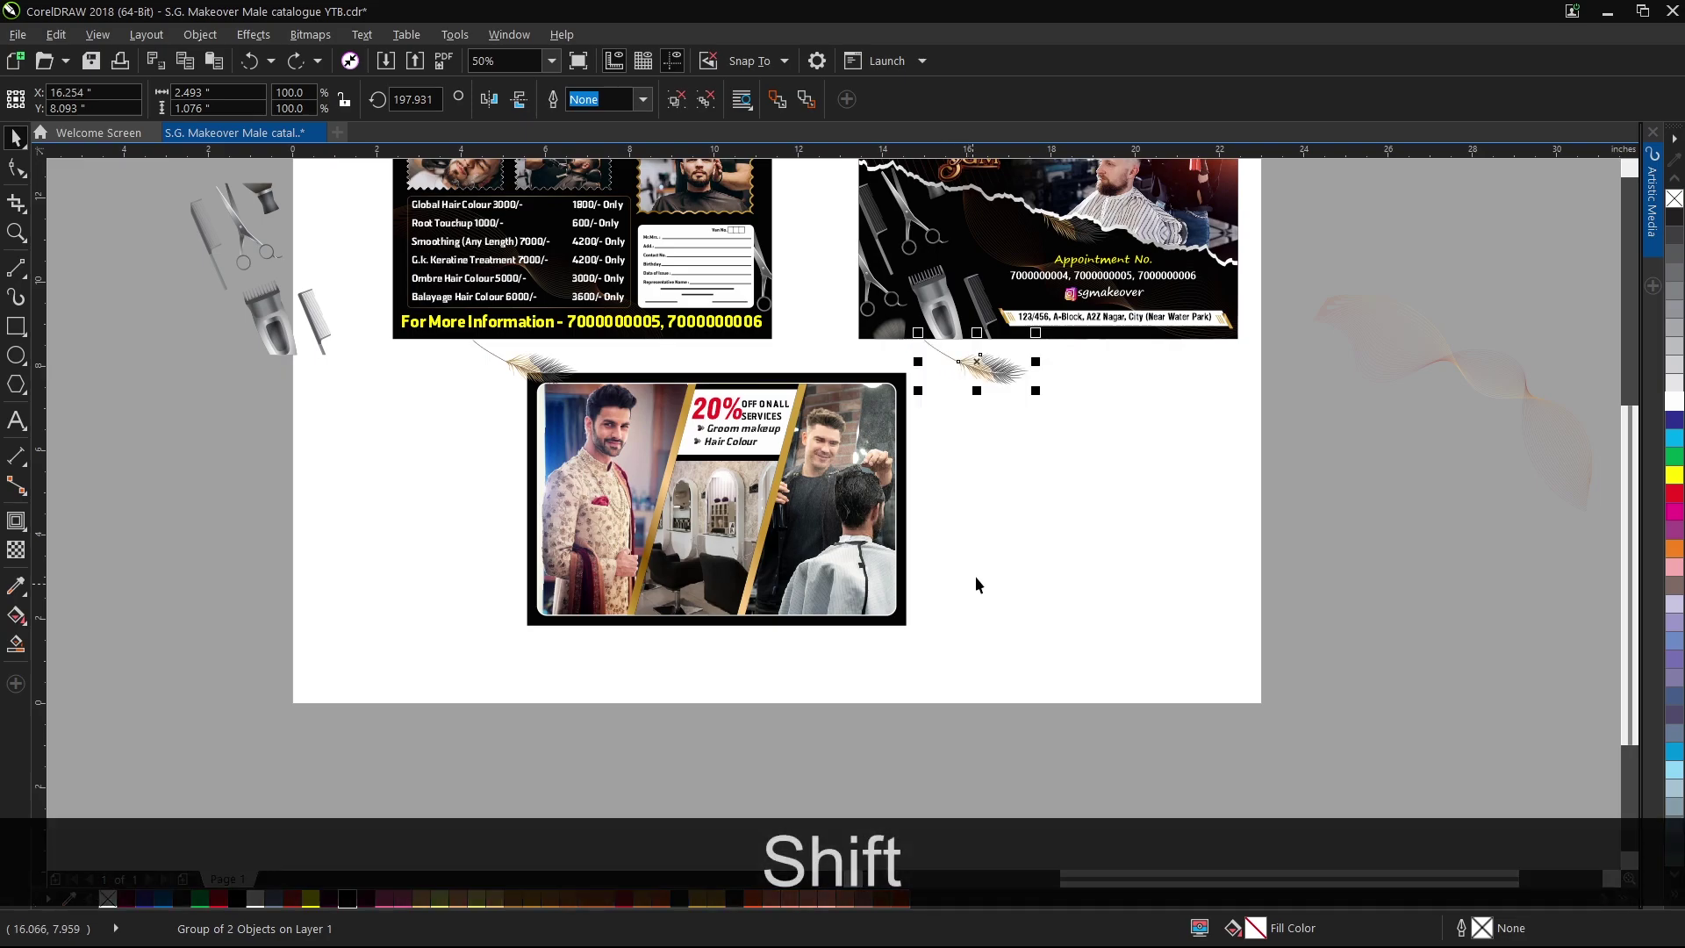
pyautogui.moveTo(1008, 378); pyautogui.dragTo(901, 630)
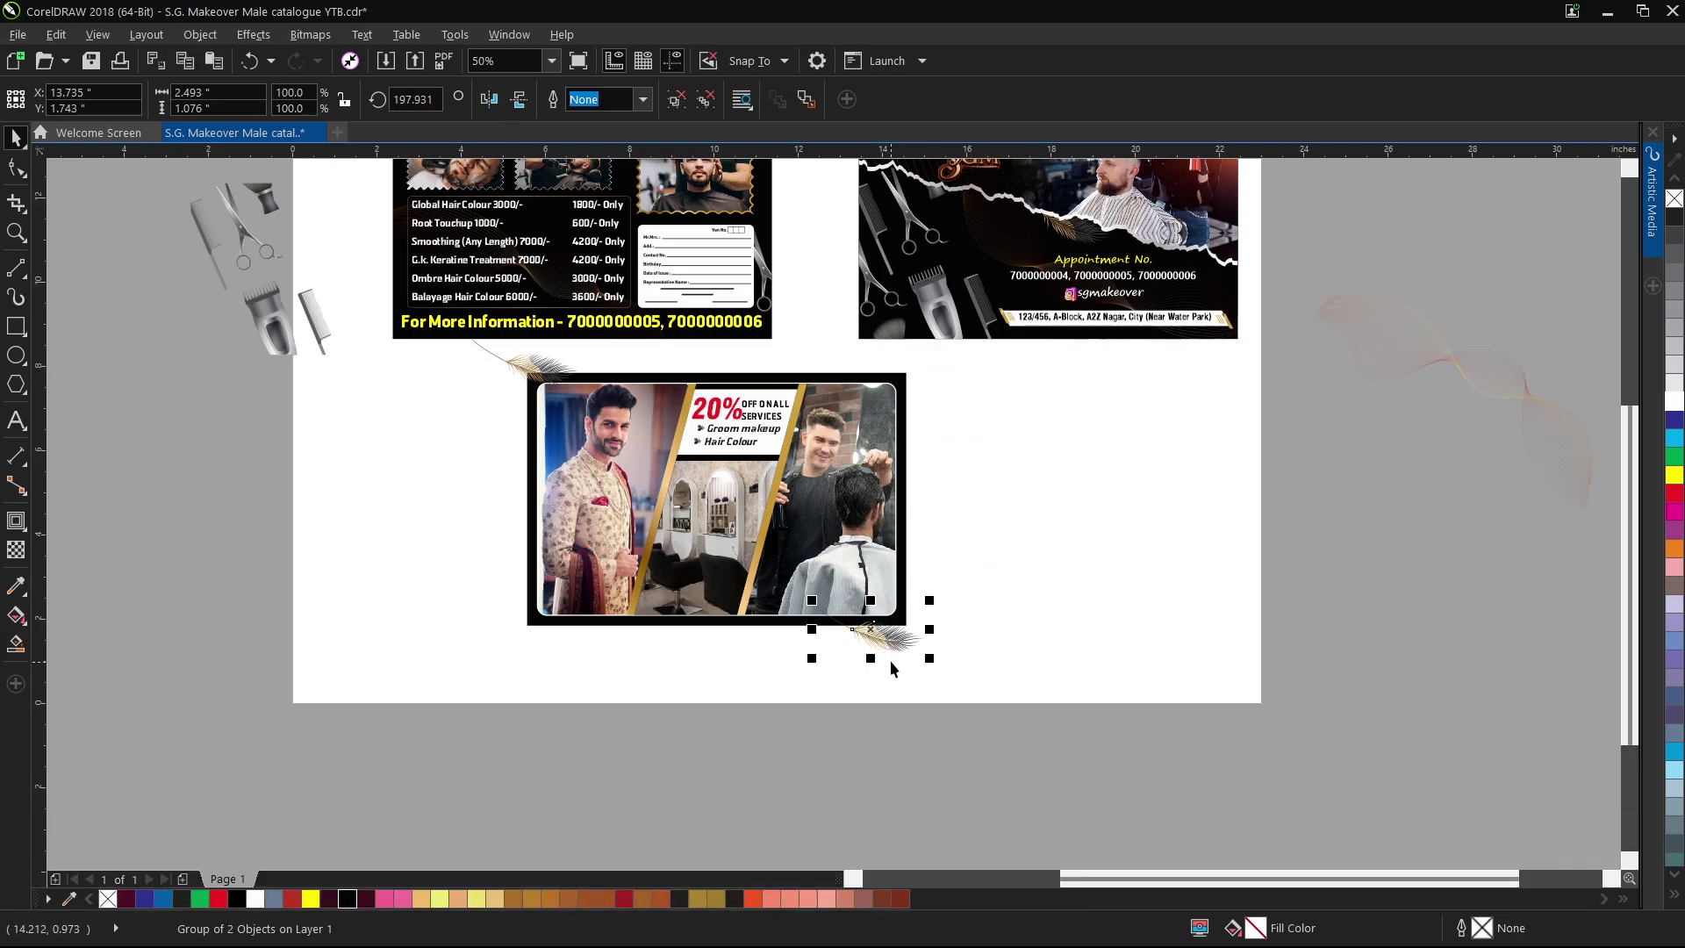
pyautogui.scroll(1, 890, 664)
pyautogui.click(518, 99)
pyautogui.moveTo(913, 587); pyautogui.dragTo(918, 598)
# PowerClip both corner feathers inside the third page's black background rectangle.
pyautogui.rightClick(920, 597)
pyautogui.click(998, 32)
pyautogui.click(905, 167)
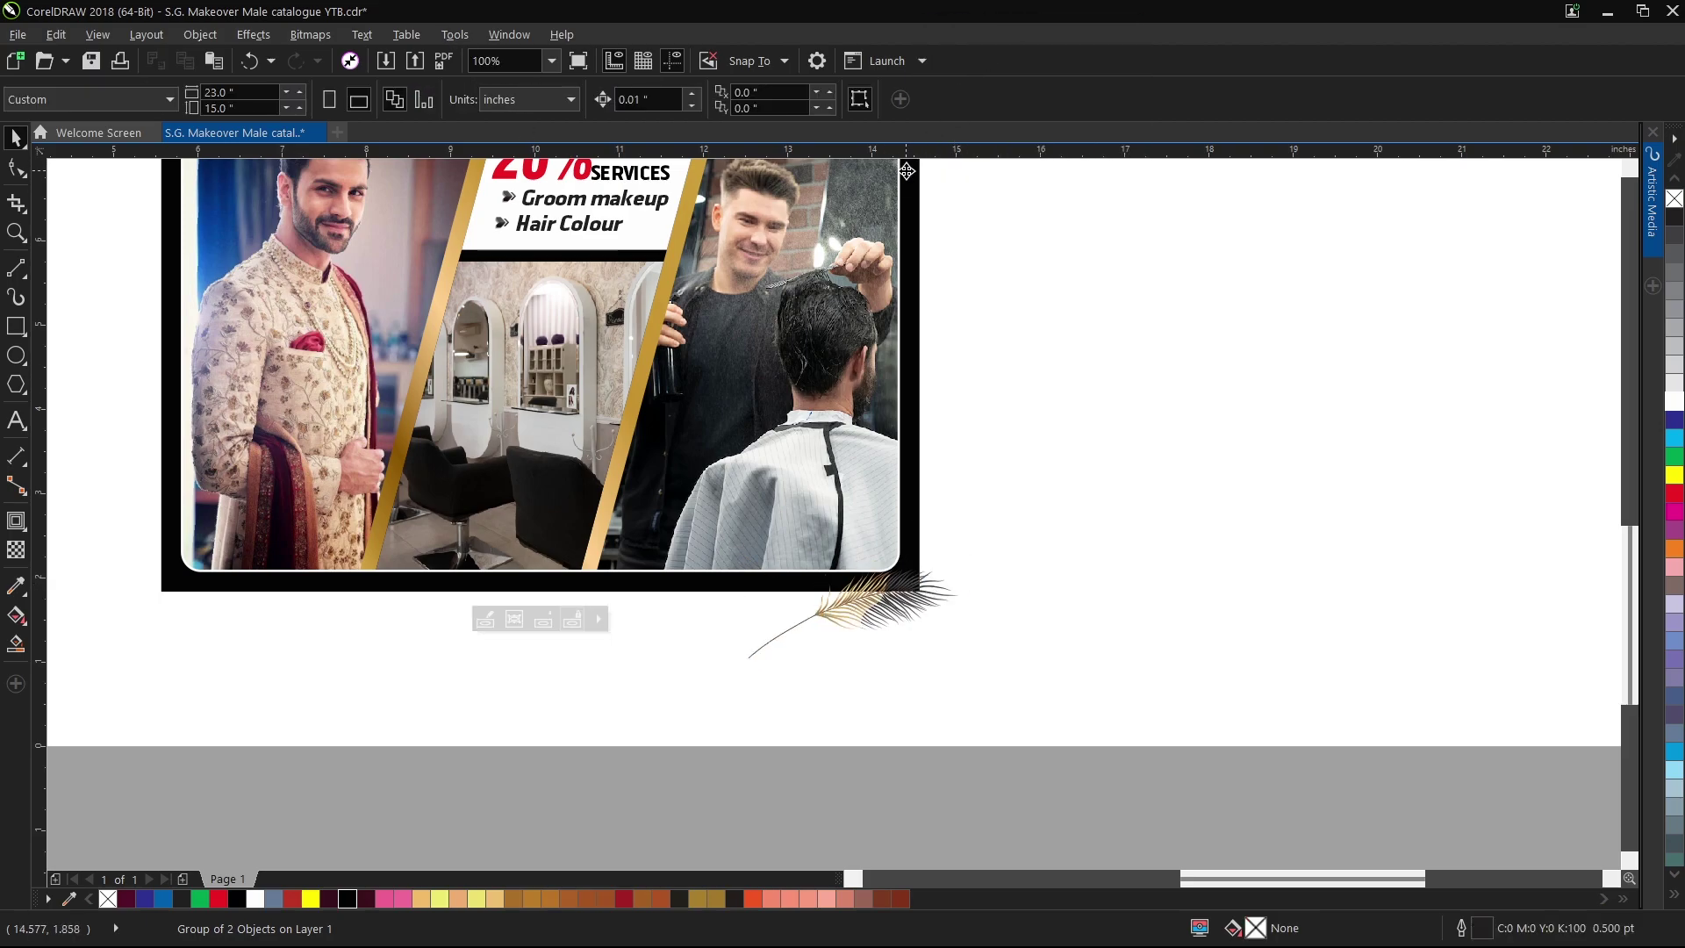
pyautogui.scroll(-1, 942, 522)
pyautogui.keyDown('shift'); pyautogui.click(1301, 303); pyautogui.keyUp('shift')
pyautogui.scroll(1, 608, 327)
pyautogui.rightClick(503, 246)
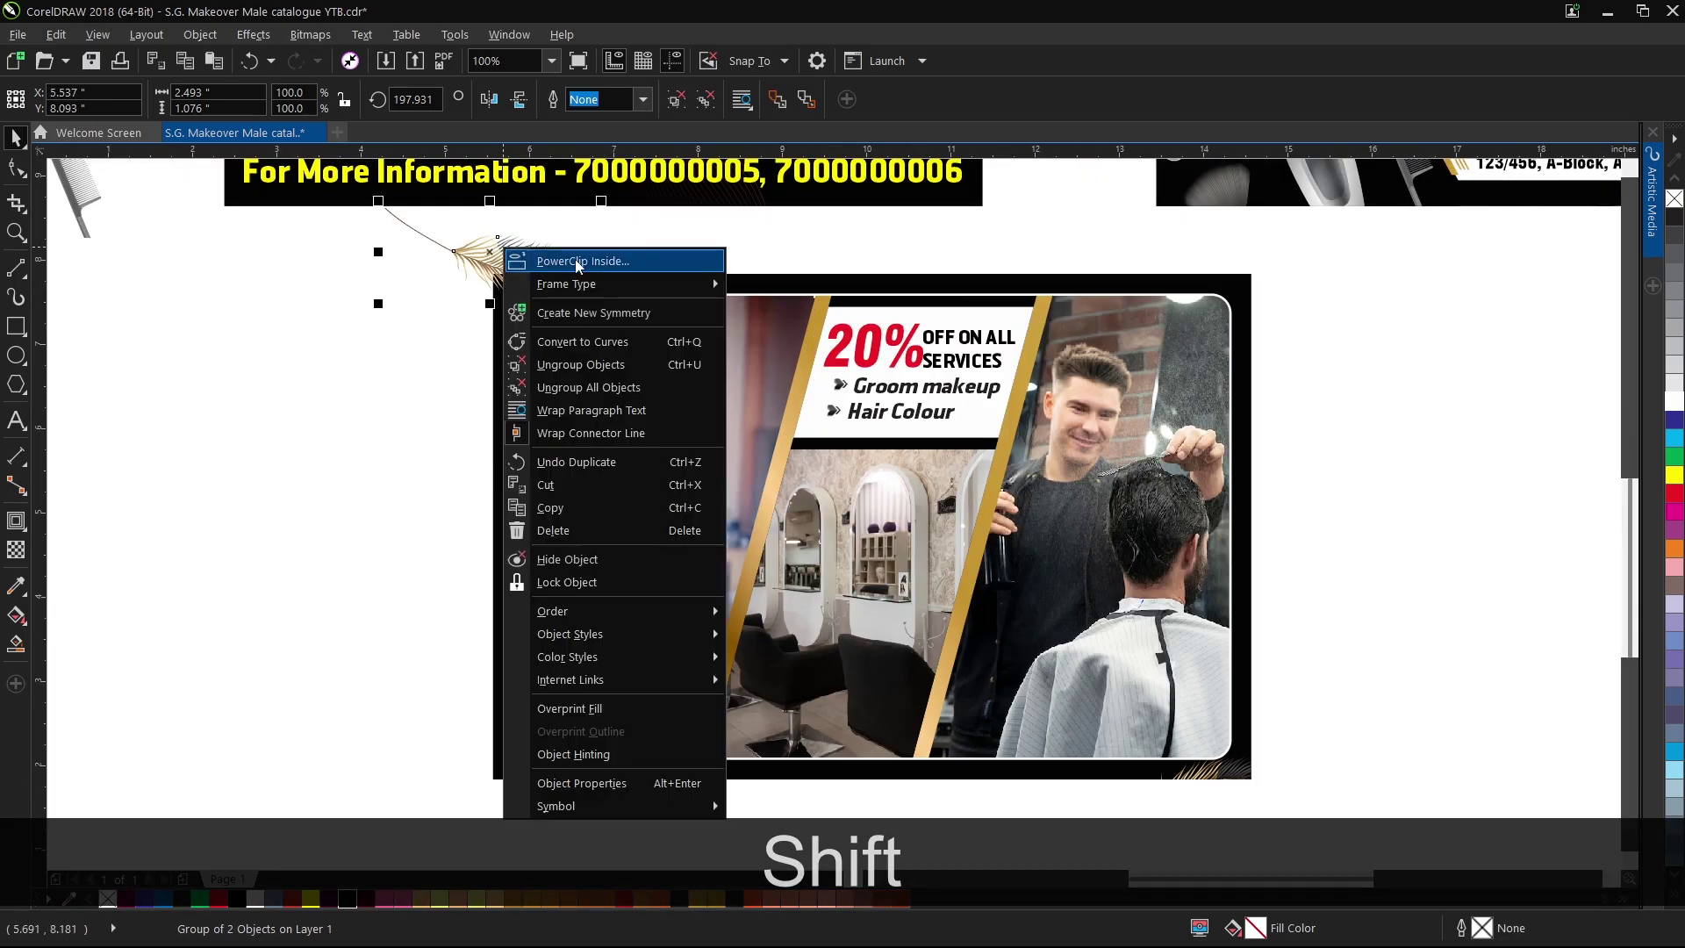
pyautogui.click(564, 263)
pyautogui.click(717, 351)
pyautogui.press('Escape')
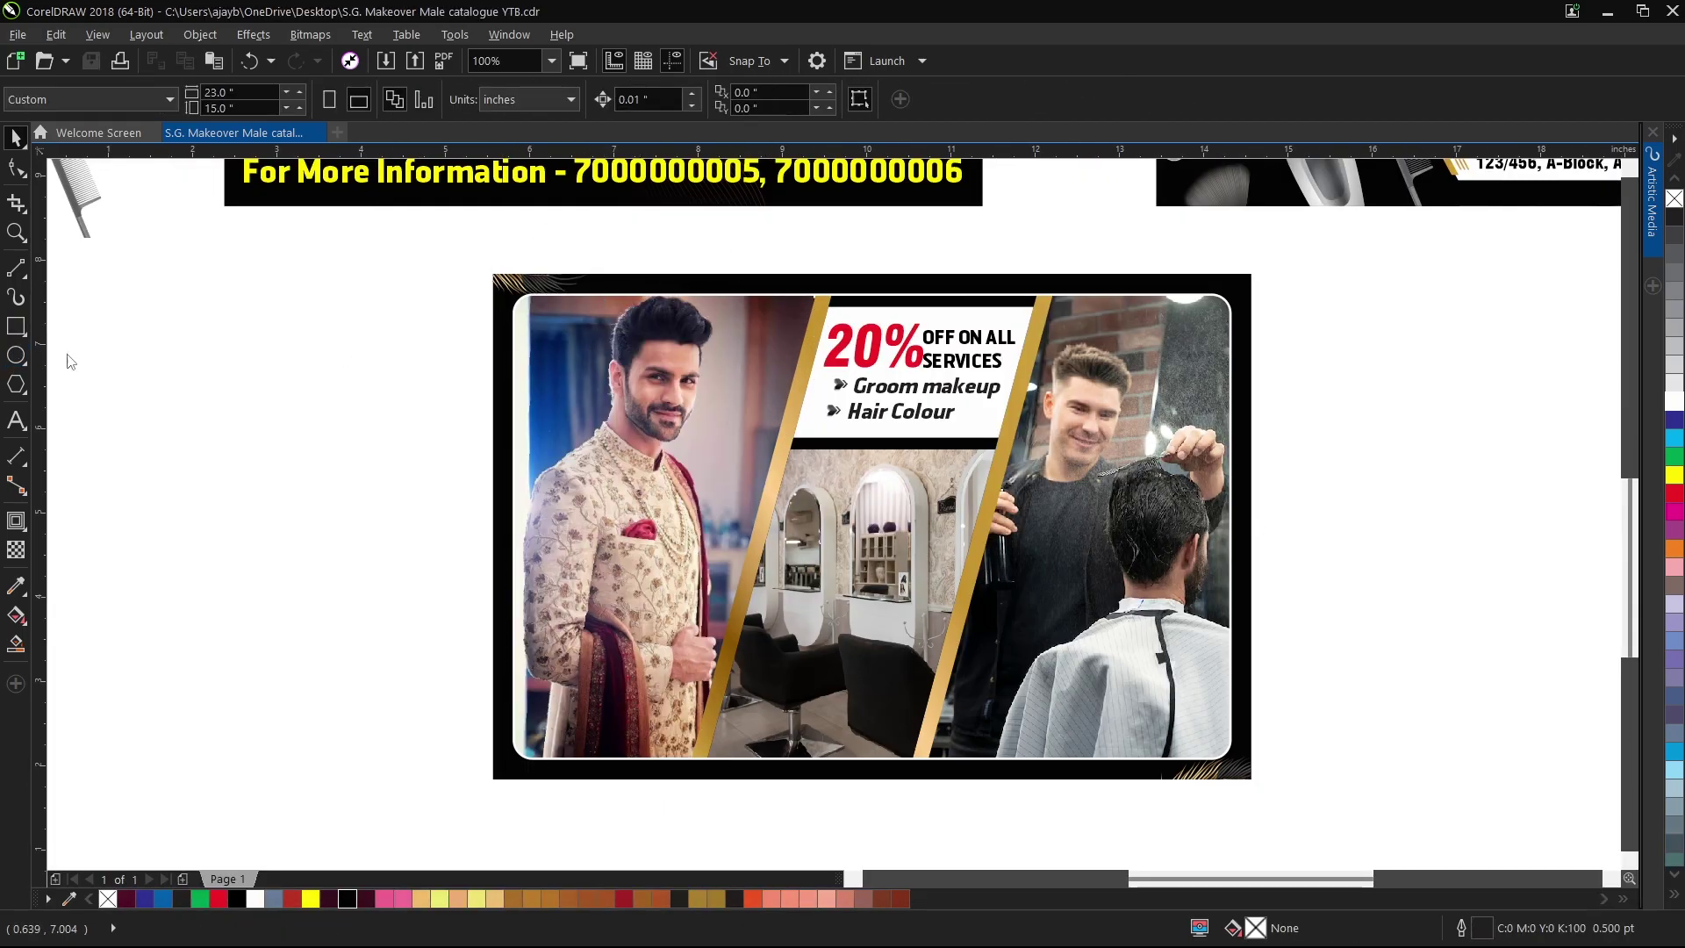
# Draw a circle about 0.038 inches wide in the blank area and duplicate it into an evenly spaced horizontal row of ten.
pyautogui.click(16, 354)
pyautogui.scroll(1, 350, 369)
pyautogui.hotkey('ctrl', 'space')
pyautogui.moveTo(345, 363)
pyautogui.mouseDown()
pyautogui.moveTo(355, 373)
pyautogui.moveTo(245, 403)
pyautogui.moveTo(254, 387)
pyautogui.moveTo(223, 391)
pyautogui.moveTo(393, 462)
pyautogui.mouseUp()
pyautogui.scroll(2, 350, 369)
pyautogui.scroll(2, 266, 393)
pyautogui.rightClick(392, 462)
pyautogui.hotkey('ctrl', 'r')
pyautogui.hotkey('ctrl', 'r')
pyautogui.hotkey('ctrl', 'r')
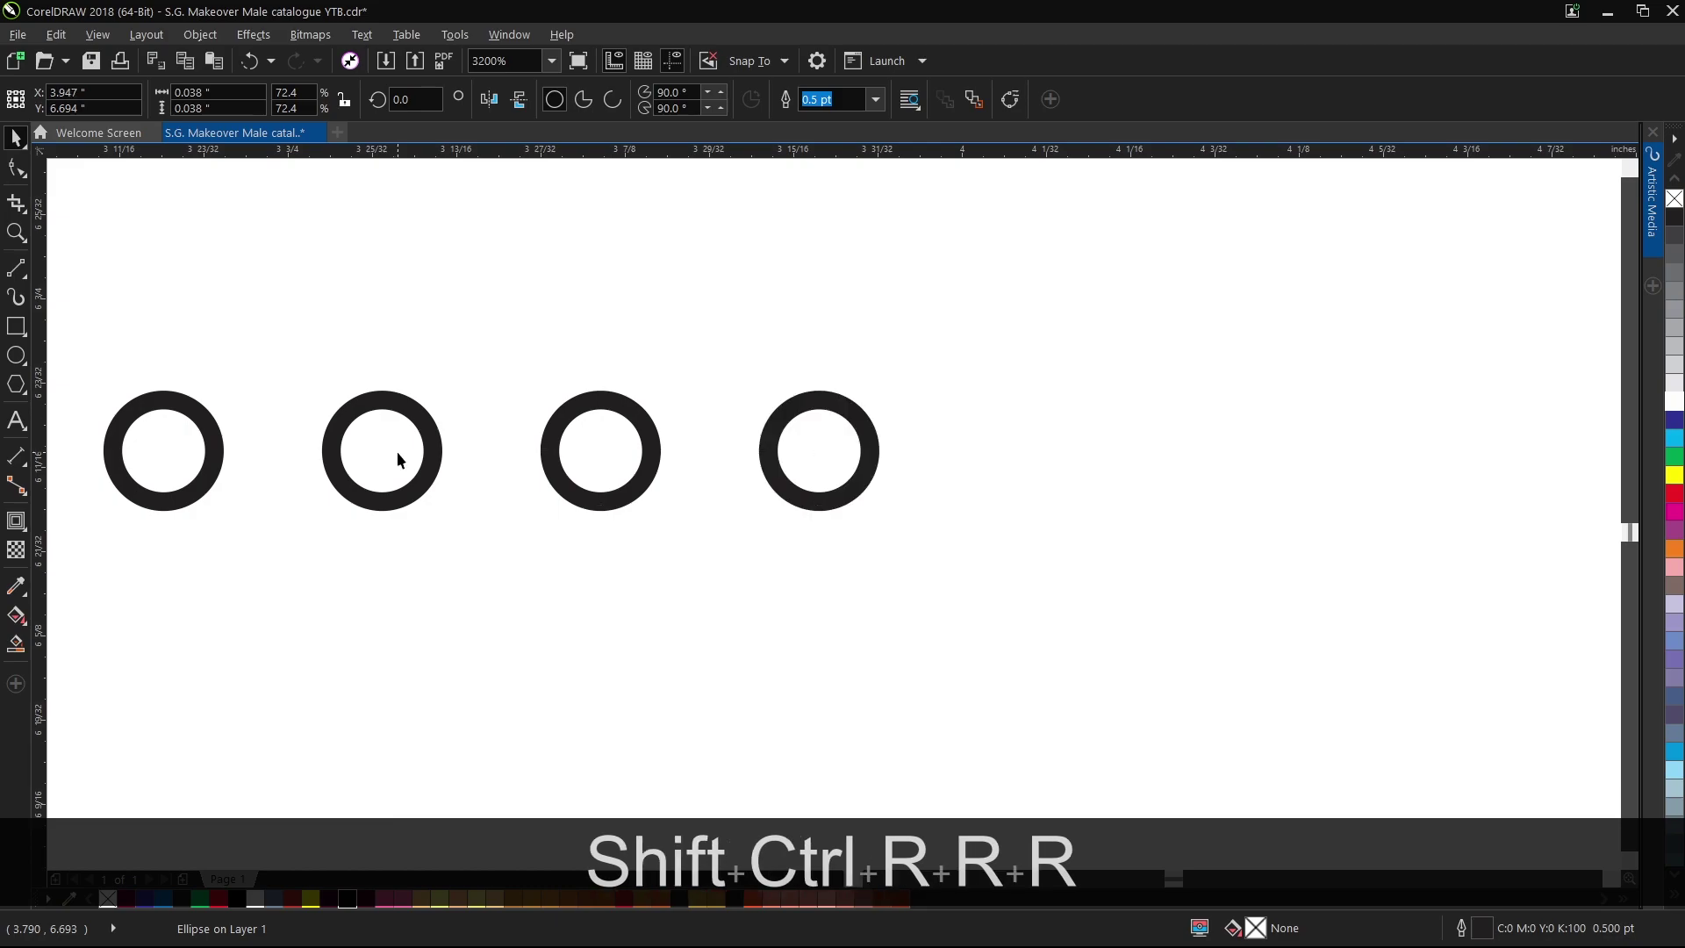
pyautogui.scroll(-2, 465, 455)
pyautogui.hotkey('ctrl', 'r')
pyautogui.hotkey('ctrl', 'r')
pyautogui.hotkey('ctrl', 'r')
pyautogui.hotkey('ctrl', 'r')
pyautogui.hotkey('ctrl', 'r')
# Fill the ten circles with white, remove their outlines and group them.
pyautogui.moveTo(353, 369); pyautogui.dragTo(1433, 497)
pyautogui.click(1673, 405)
pyautogui.rightClick(1675, 198)
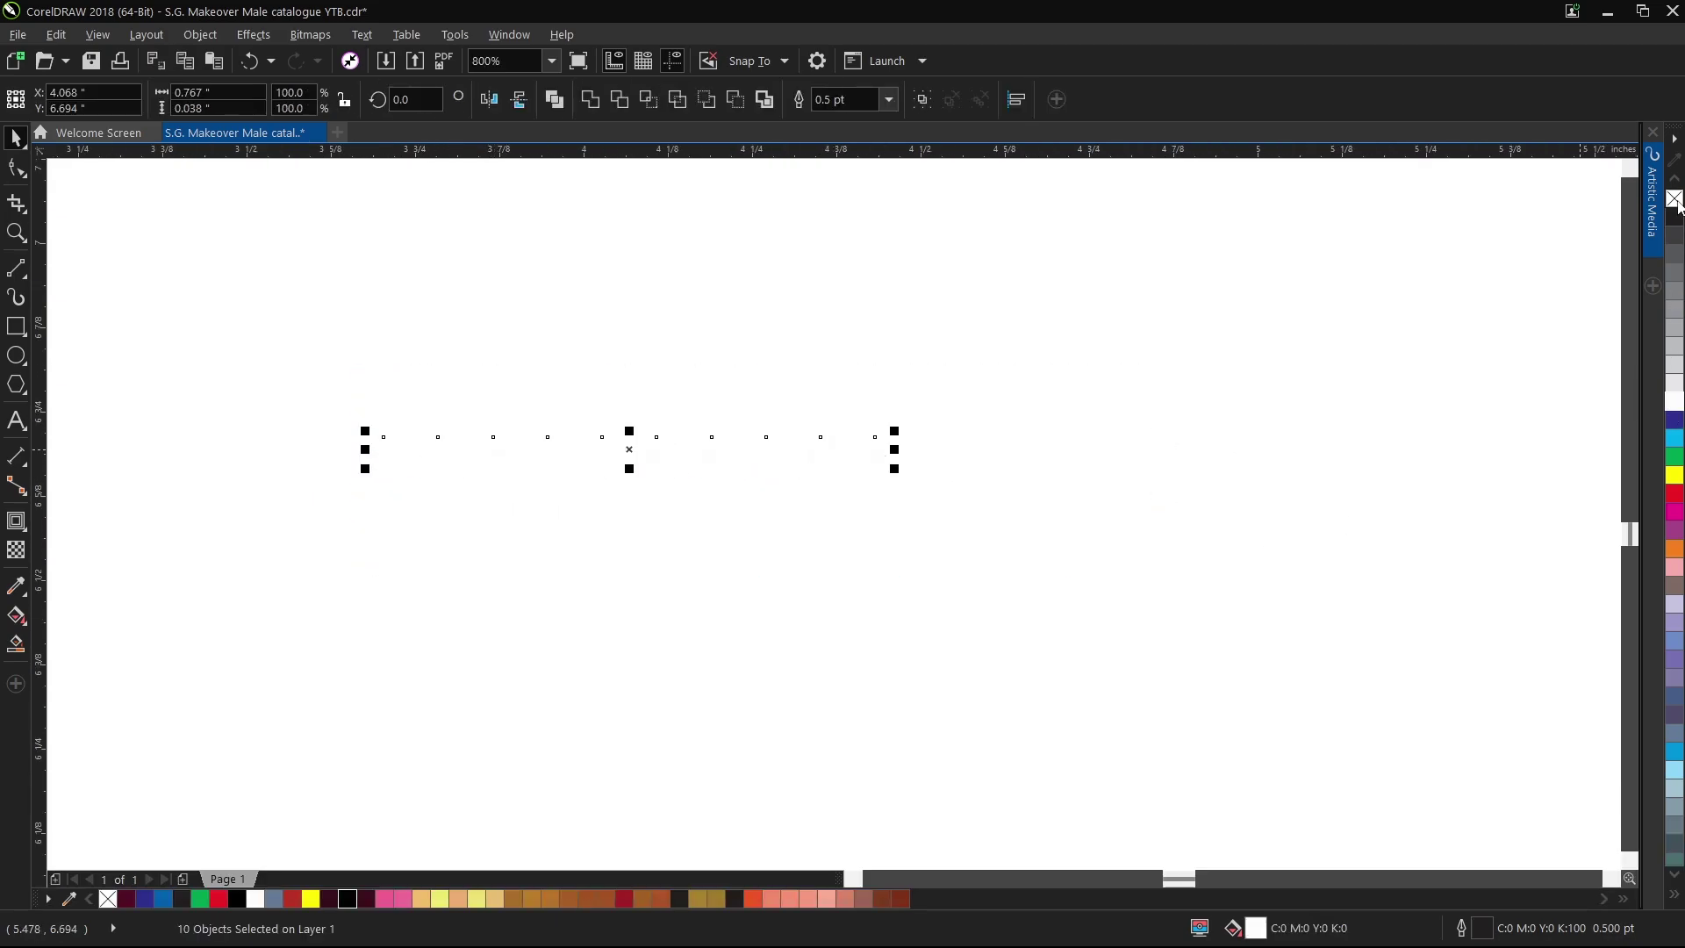
pyautogui.hotkey('ctrl', 'g')
# Move the grouped row of white dots onto the third page's black upper border, near the right corner.
pyautogui.scroll(-2, 731, 464)
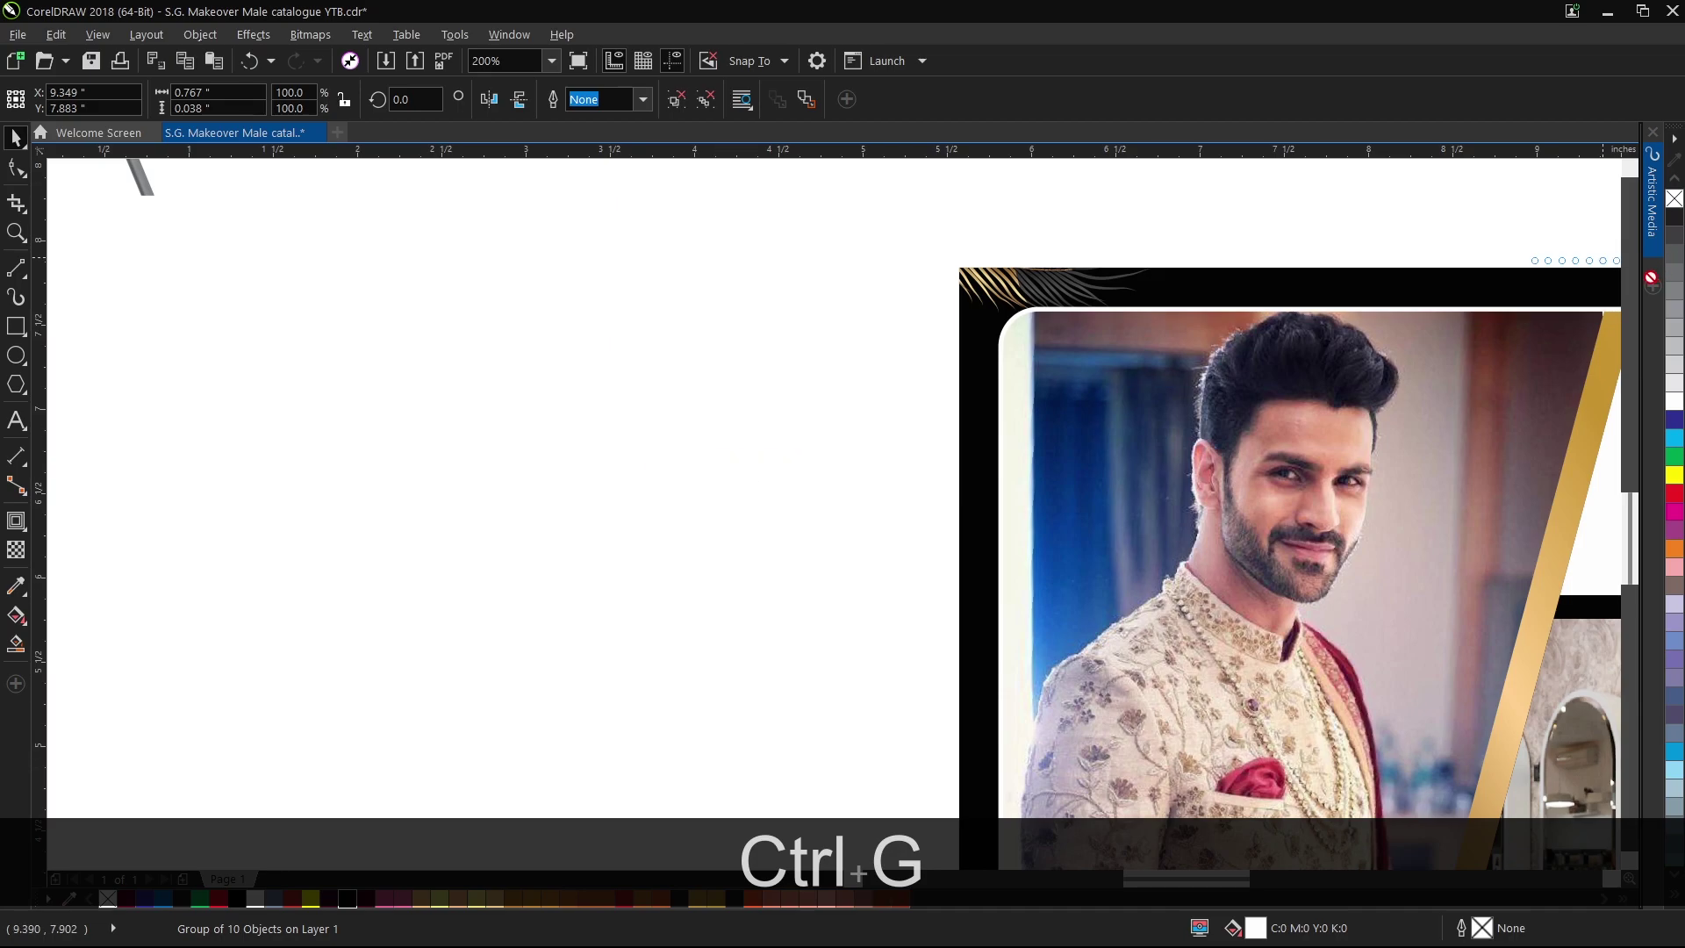
pyautogui.moveTo(1656, 275); pyautogui.dragTo(1571, 286)
pyautogui.scroll(-2, 839, 280)
pyautogui.scroll(1, 1181, 281)
pyautogui.scroll(1, 937, 283)
pyautogui.moveTo(842, 283); pyautogui.dragTo(1527, 285)
pyautogui.scroll(1, 1140, 294)
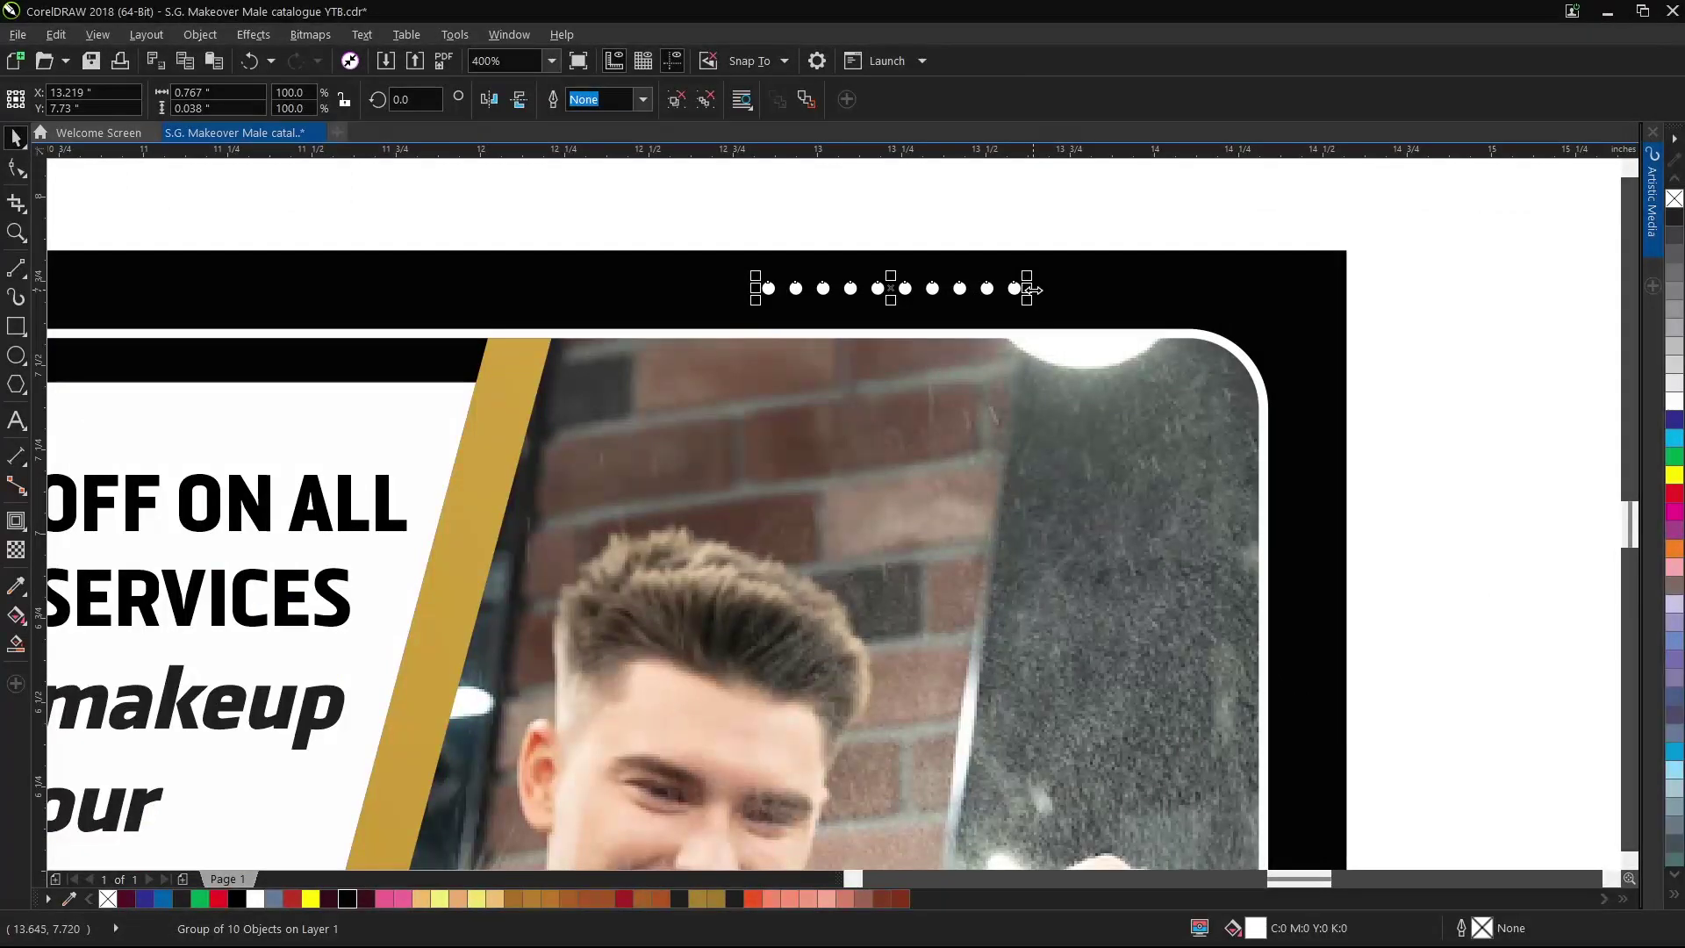
# Place a copy of the dot row on the third page's black lower border, near the left corner.
pyautogui.scroll(-1, 992, 288)
pyautogui.moveTo(1062, 295); pyautogui.dragTo(561, 795)
pyautogui.scroll(-1, 1163, 297)
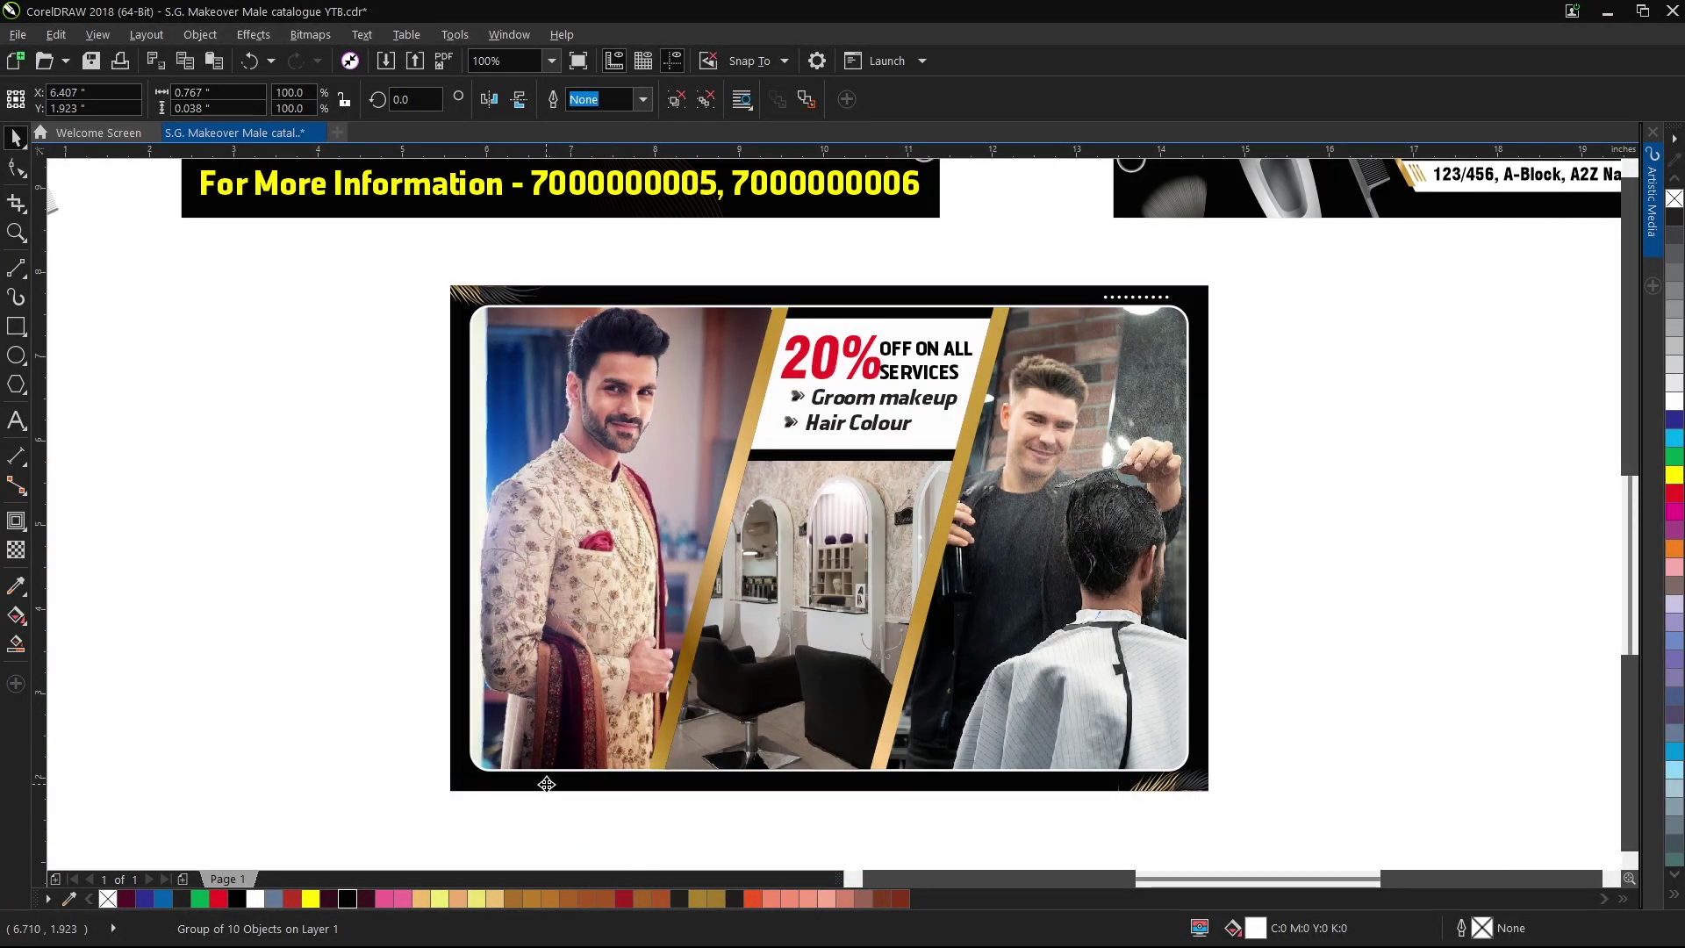
pyautogui.scroll(2, 553, 790)
pyautogui.moveTo(558, 716); pyautogui.dragTo(540, 698)
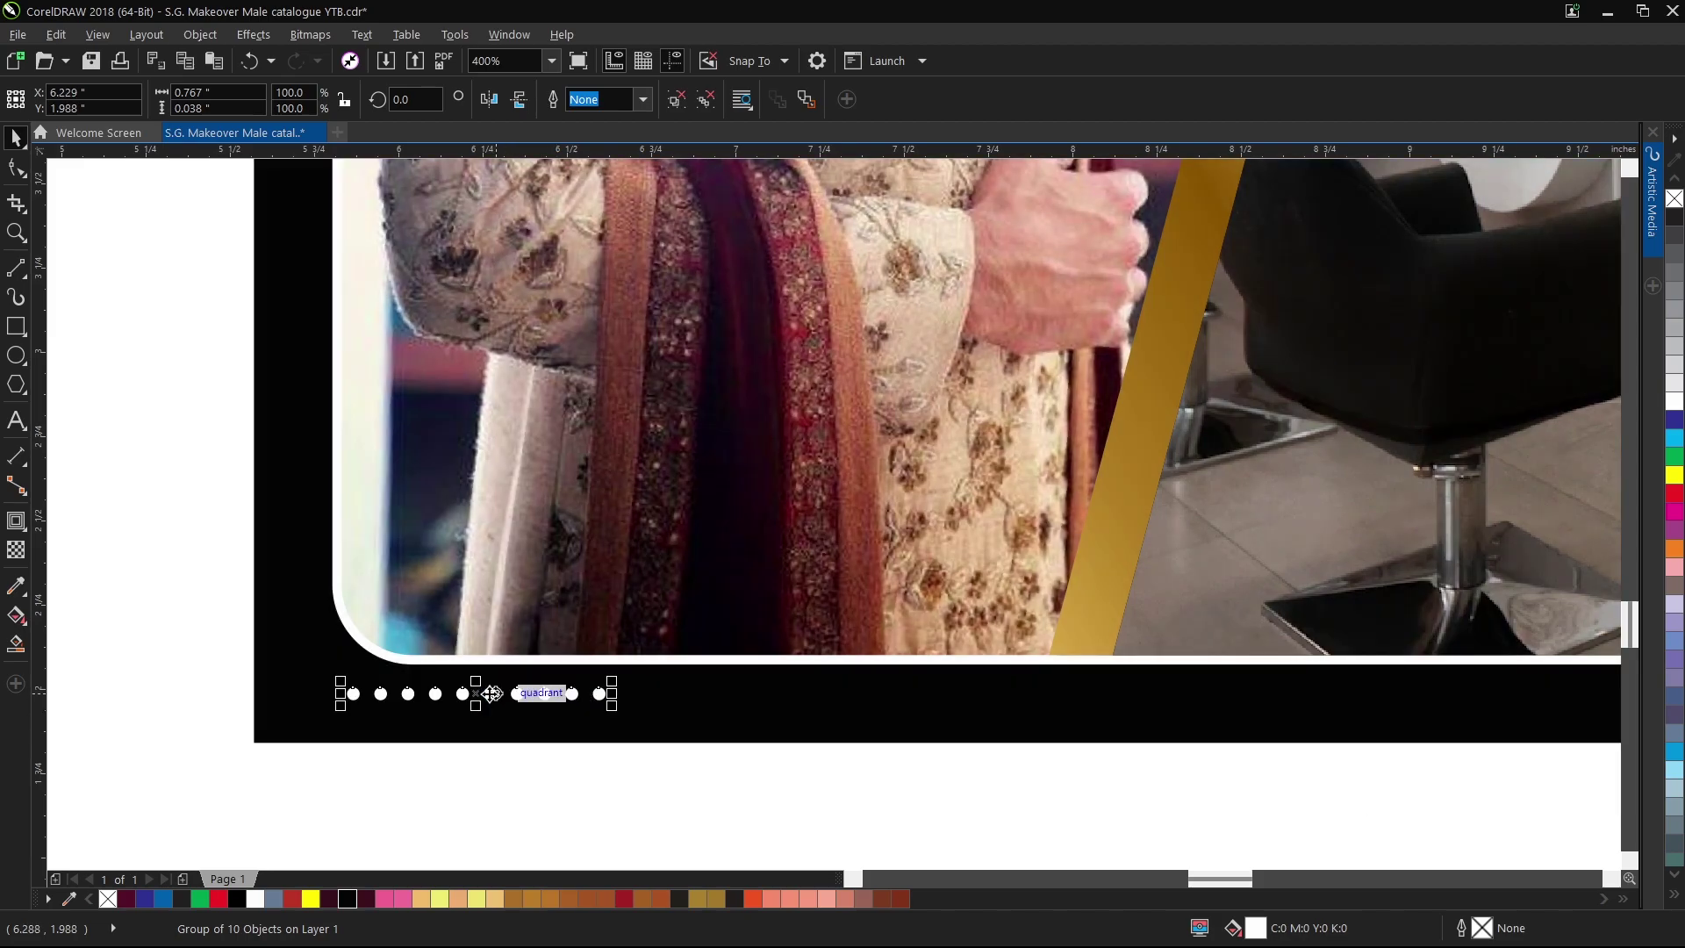
pyautogui.scroll(-1, 540, 702)
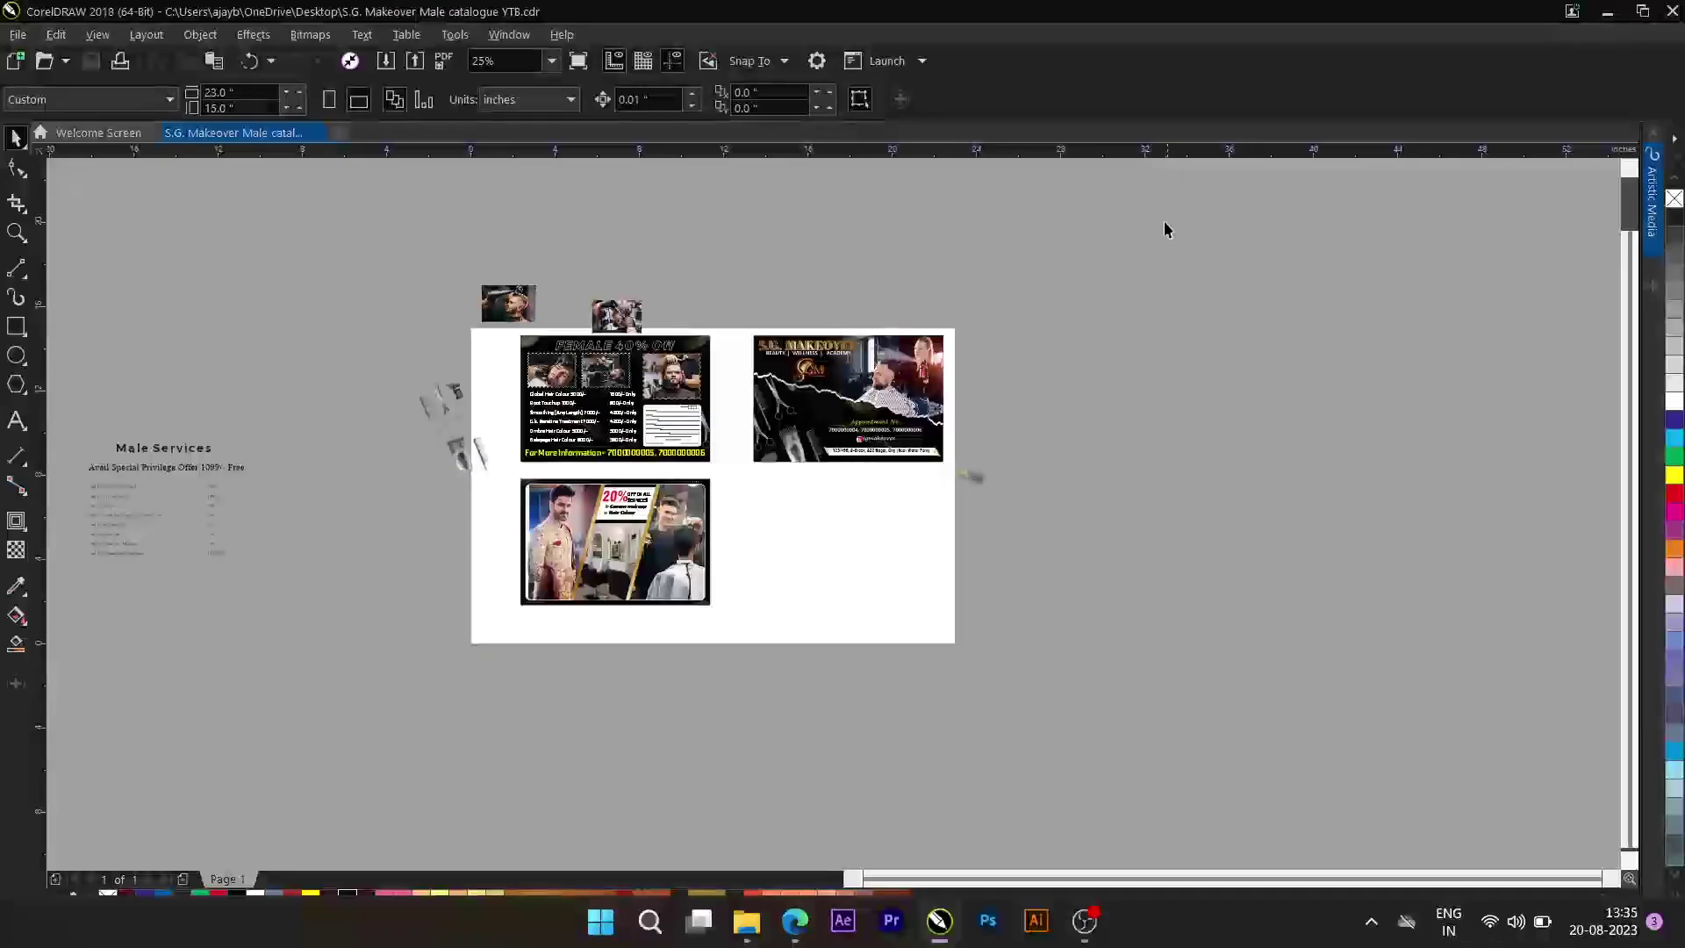
# Draw a rectangle below the second page and set its size to 9 by 6 inches.
pyautogui.press('F6')
pyautogui.moveTo(780, 497); pyautogui.dragTo(889, 606)
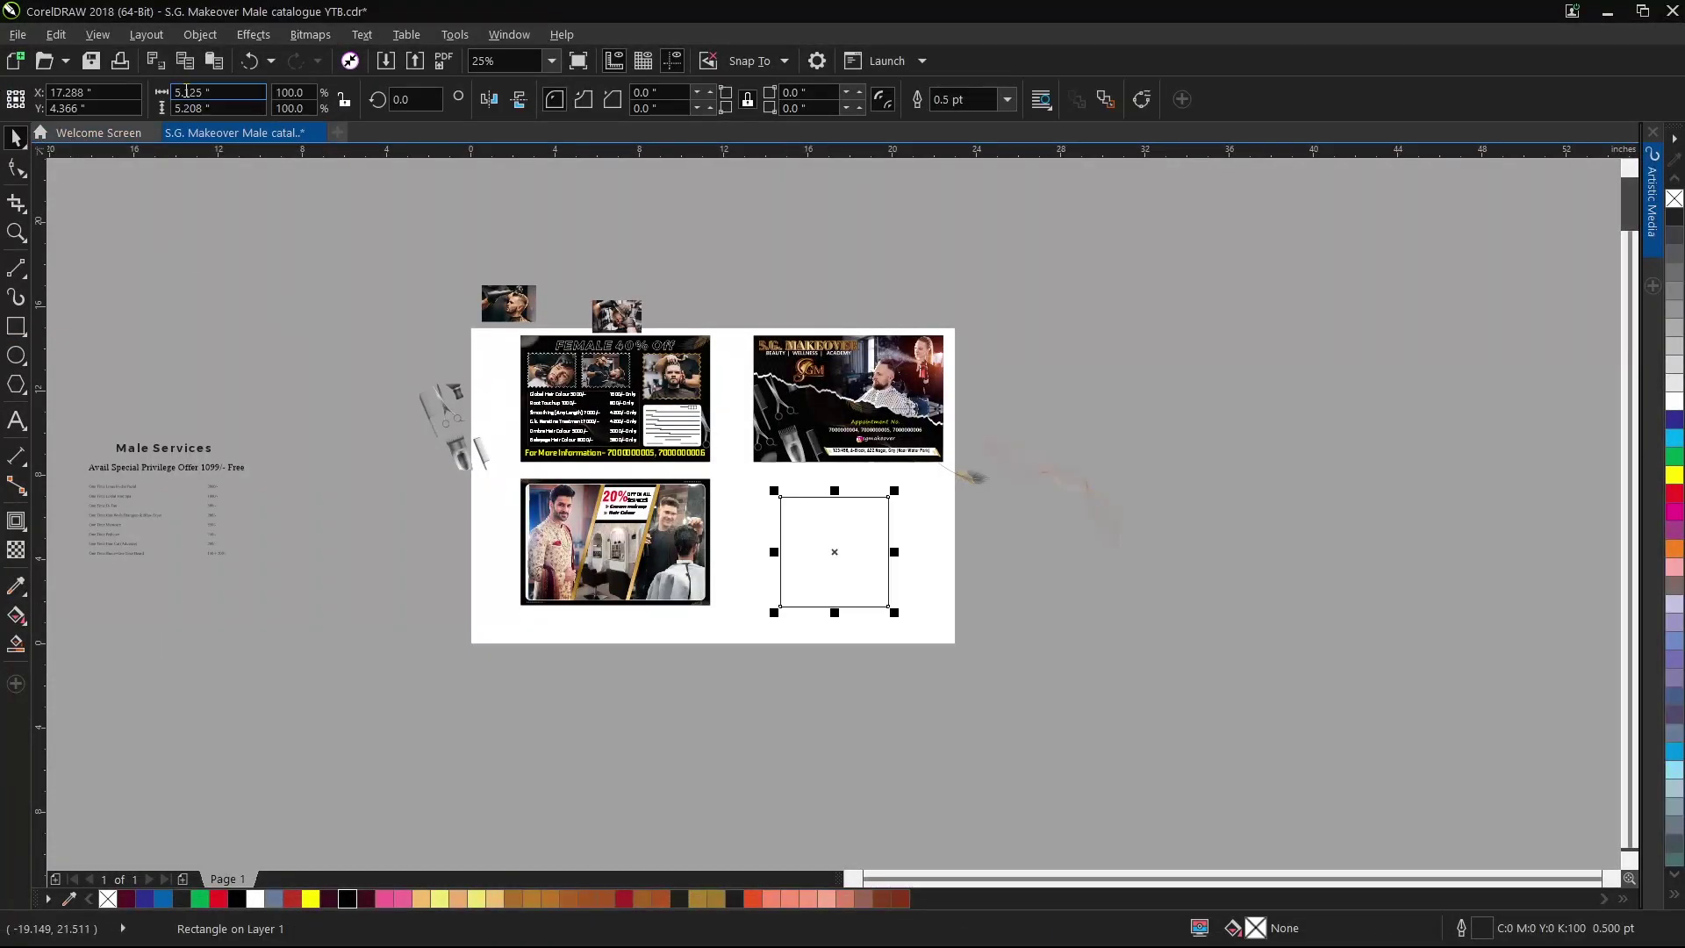
pyautogui.click(186, 91)
pyautogui.hotkey('ctrl', 'a')
pyautogui.write('9')
pyautogui.press('Tab')
pyautogui.write('6')
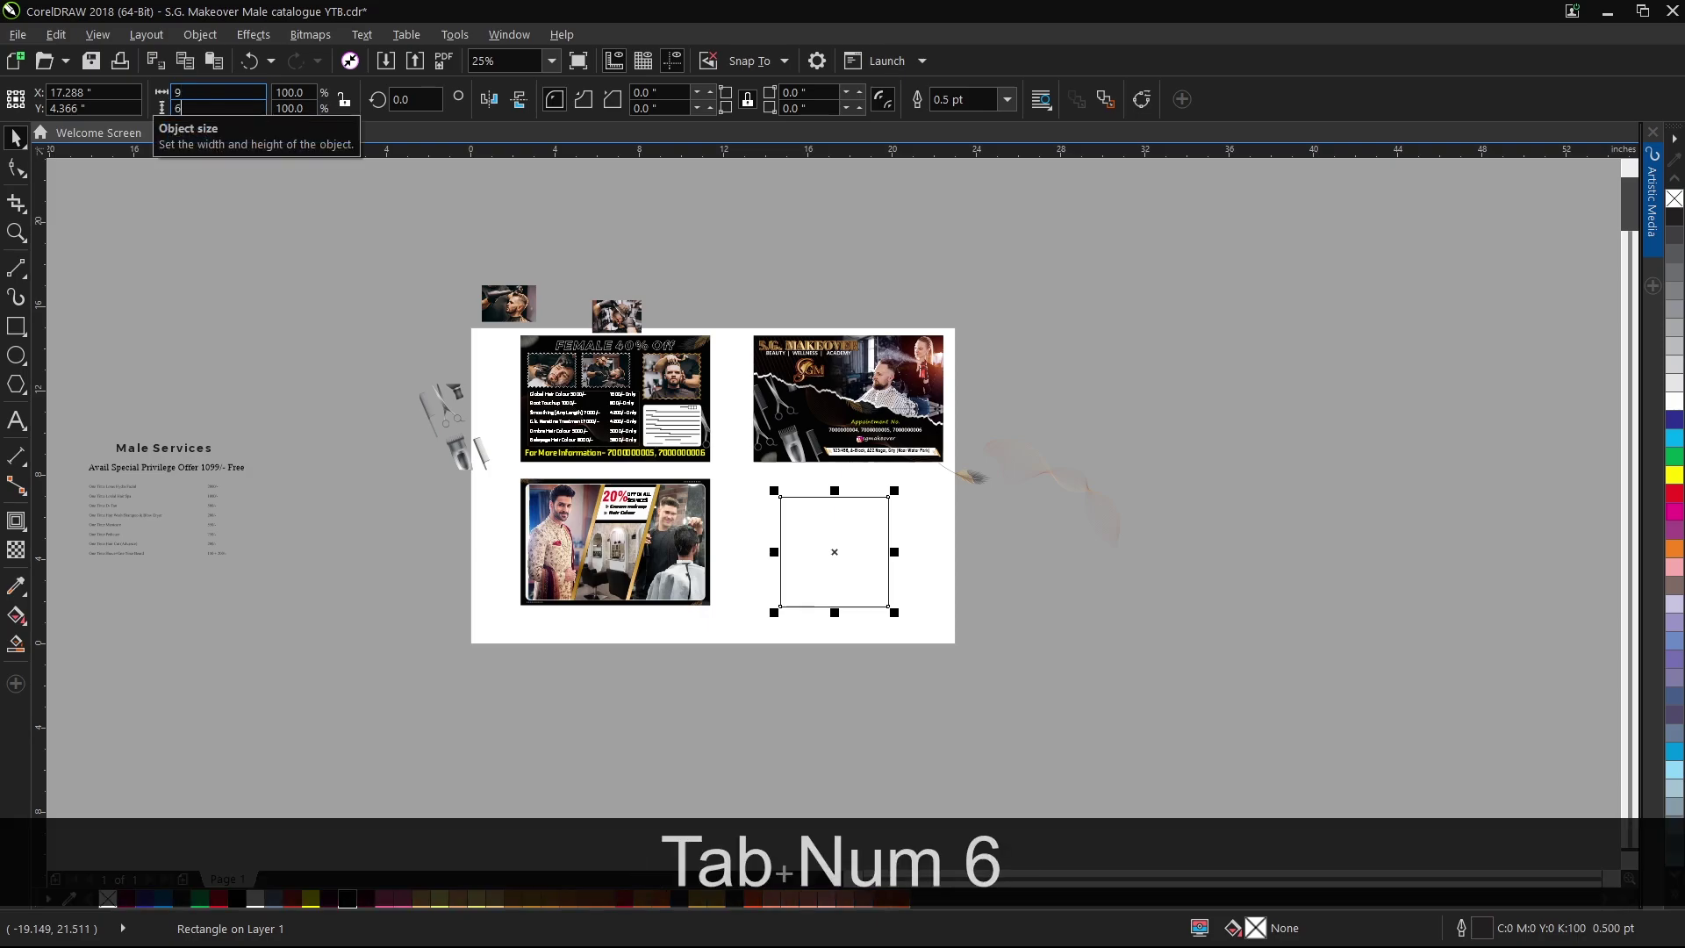
pyautogui.press('Return')
# Align the new rectangle's top edge with the top of the third page.
pyautogui.scroll(1, 559, 525)
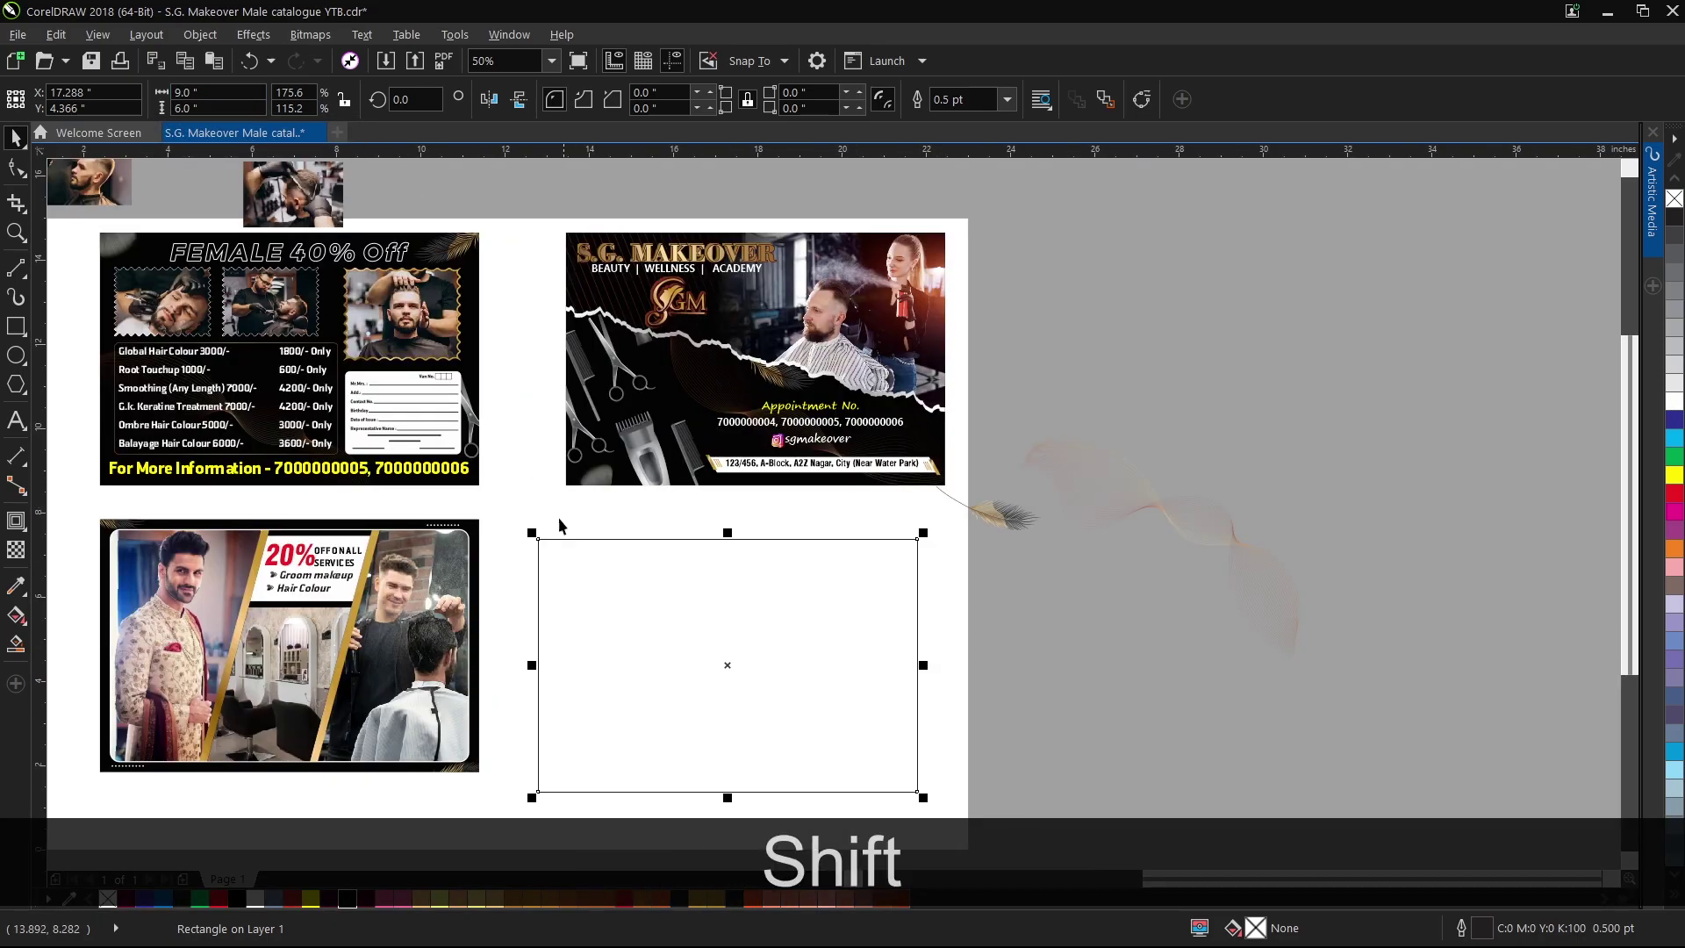
pyautogui.keyDown('shift'); pyautogui.click(476, 550); pyautogui.keyUp('shift')
pyautogui.hotkey('shift', 't')
pyautogui.click(686, 497)
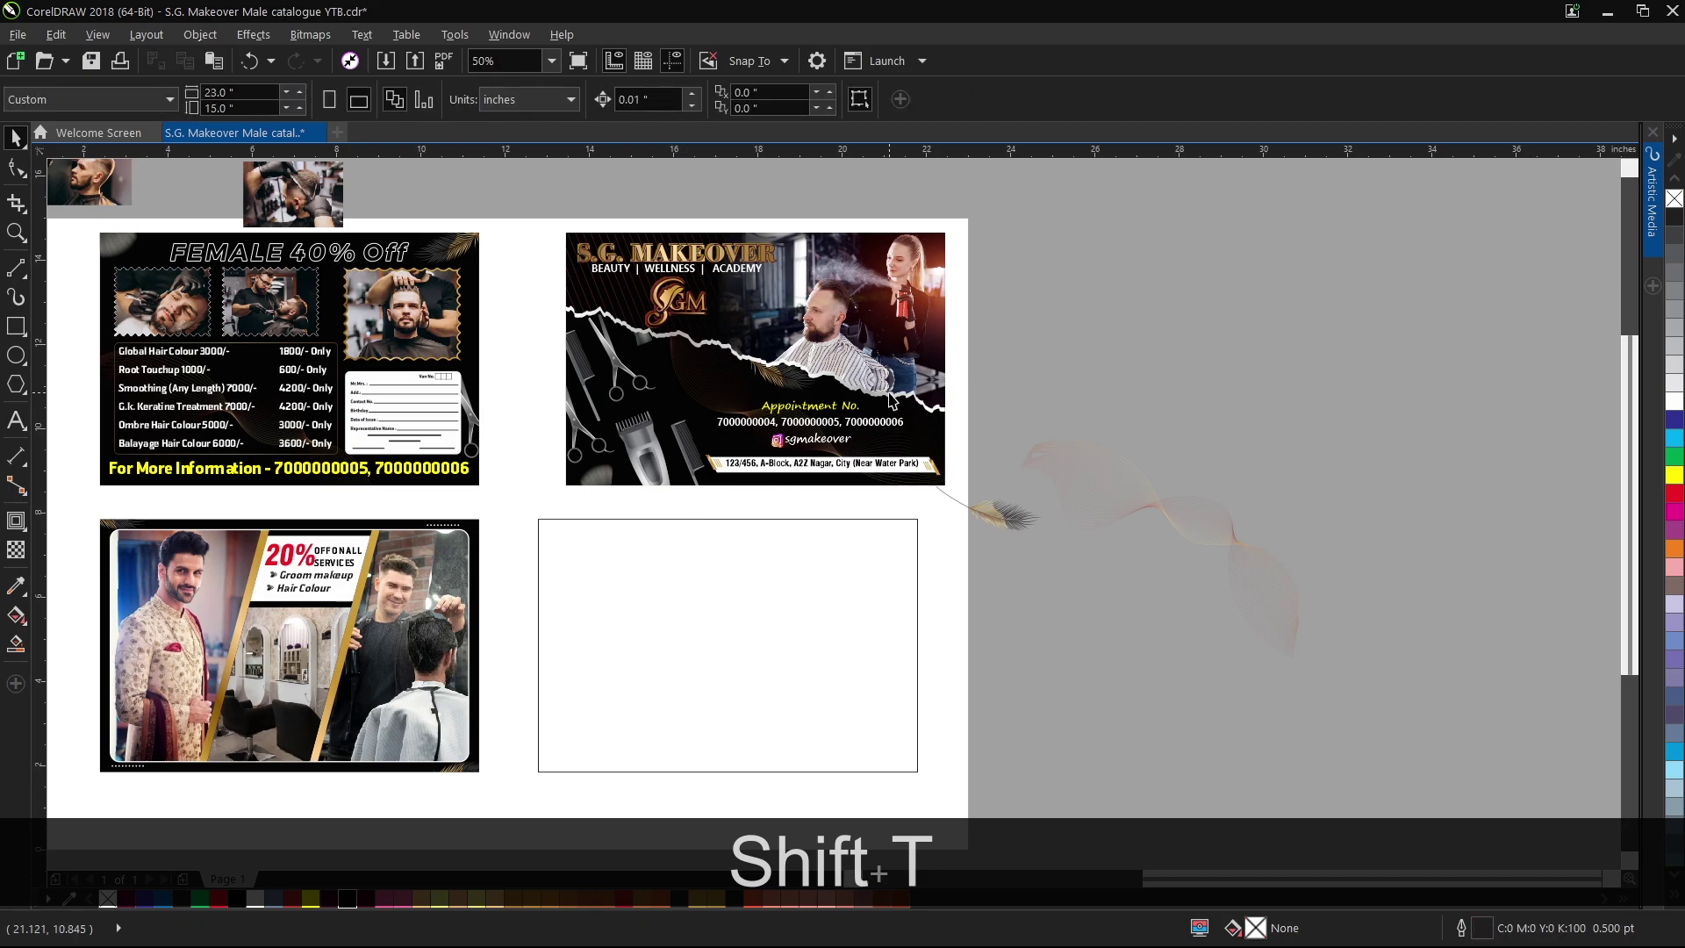
# Move the Male Services heading to the top of the new rectangle and centre it horizontally.
pyautogui.scroll(-1, 755, 394)
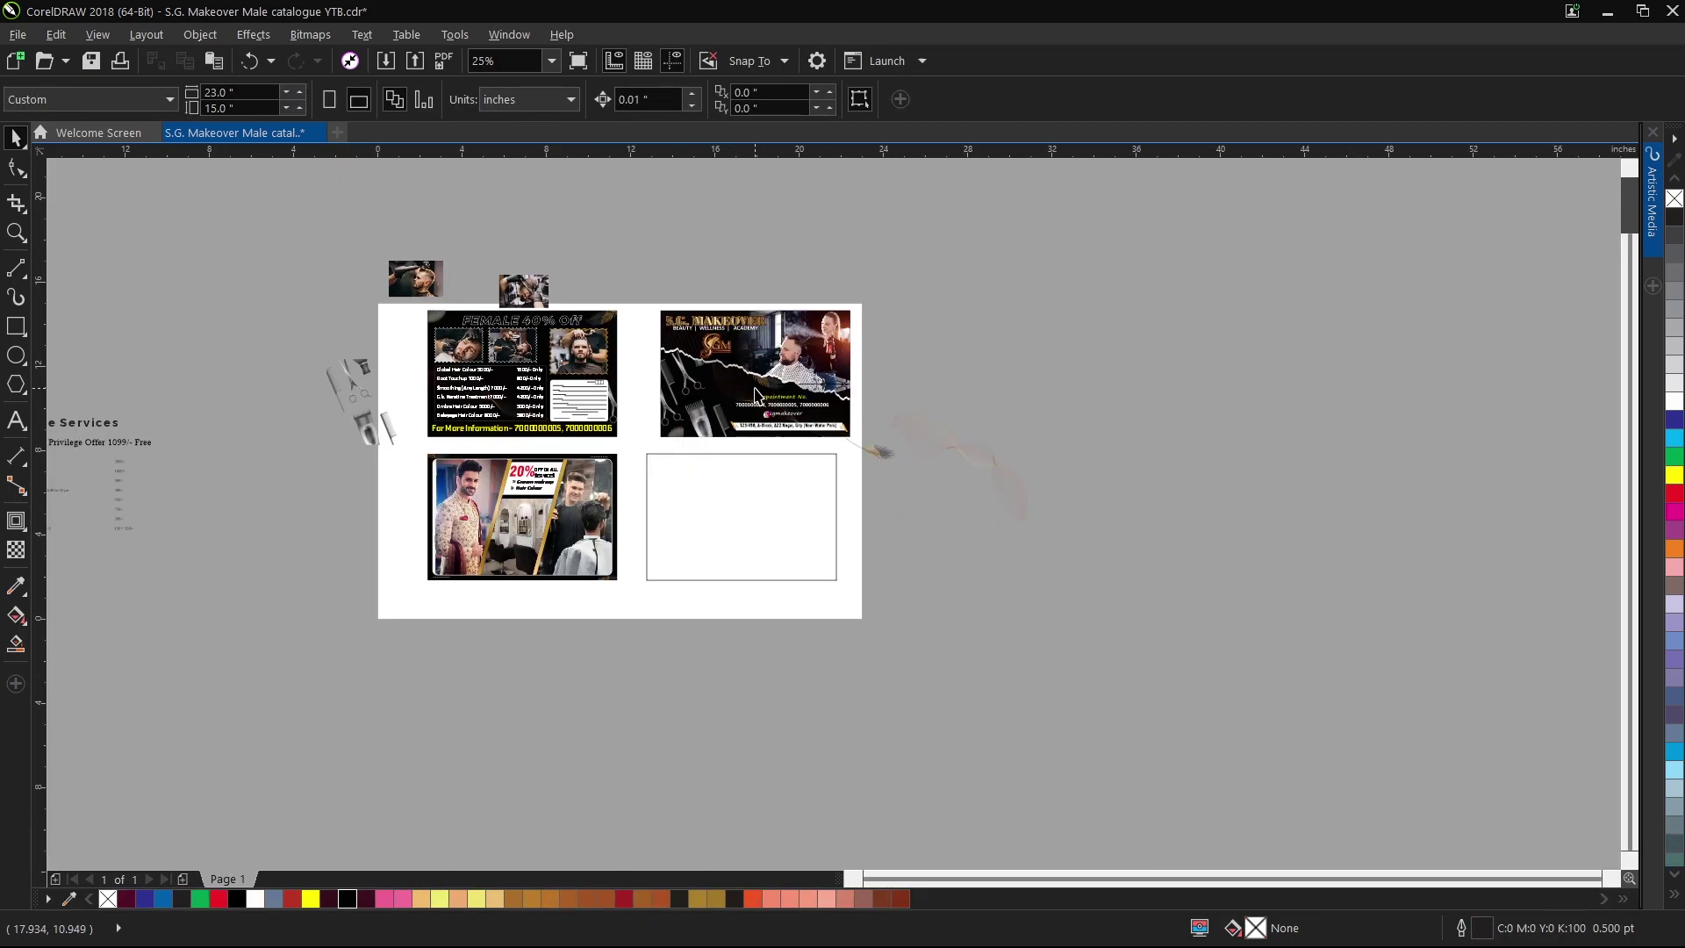
pyautogui.moveTo(105, 431); pyautogui.dragTo(651, 502)
pyautogui.scroll(1, 772, 497)
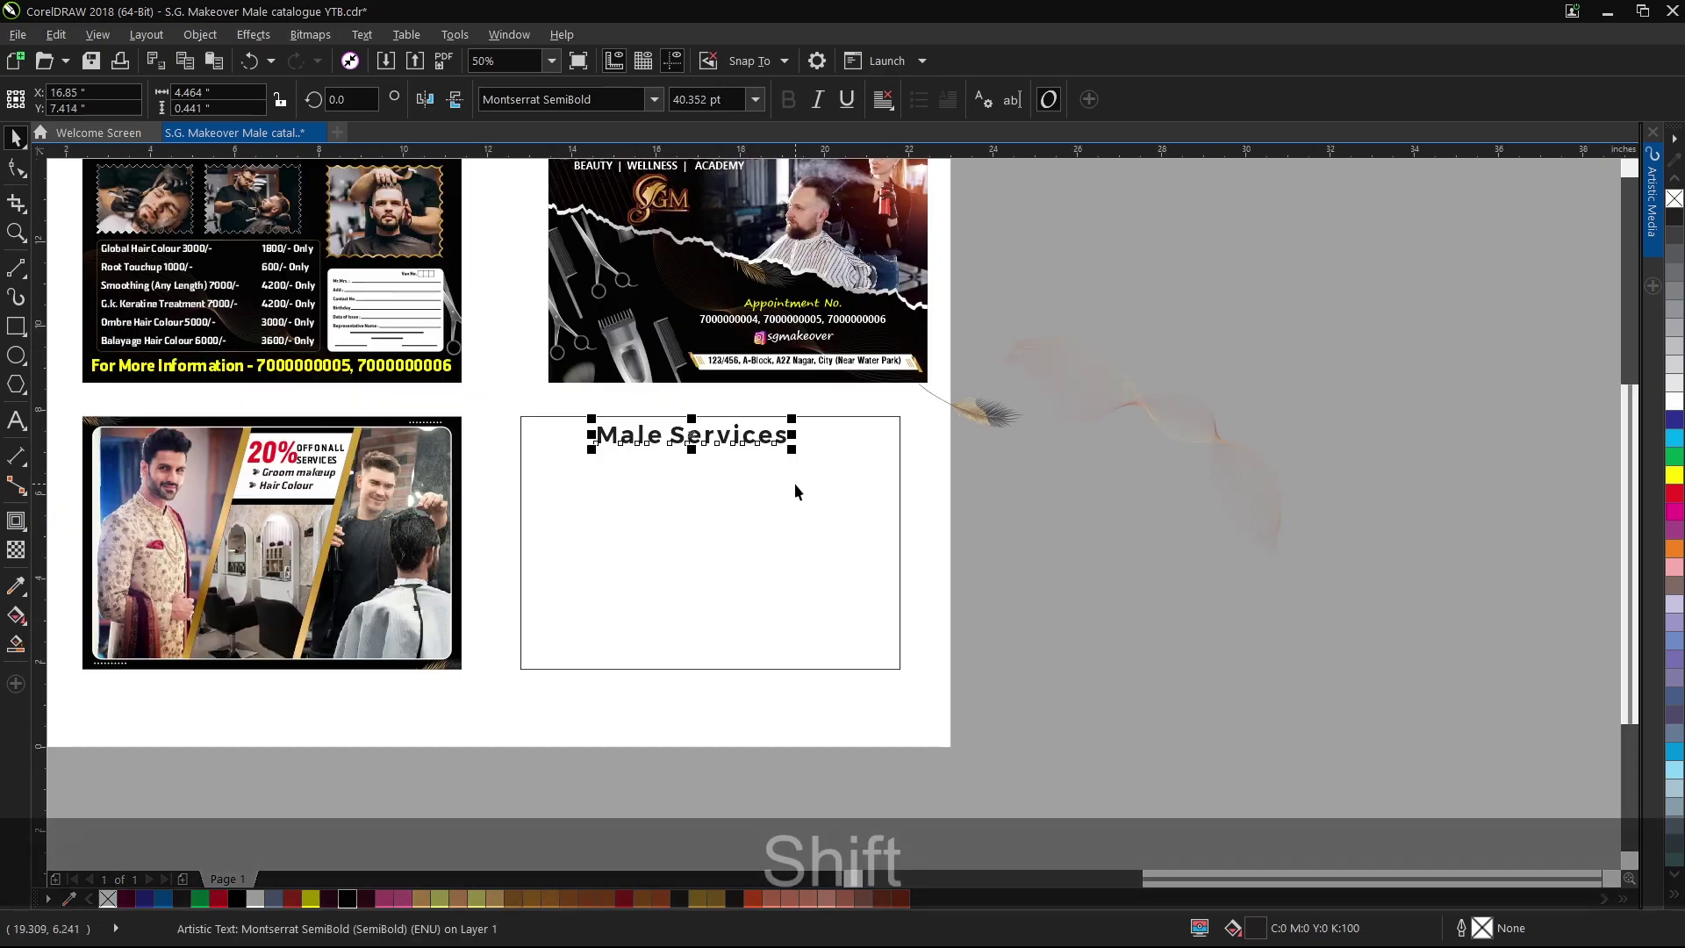
pyautogui.keyDown('shift'); pyautogui.click(783, 493); pyautogui.keyUp('shift')
pyautogui.press('c')
pyautogui.click(911, 430)
pyautogui.scroll(1, 780, 440)
pyautogui.click(780, 441)
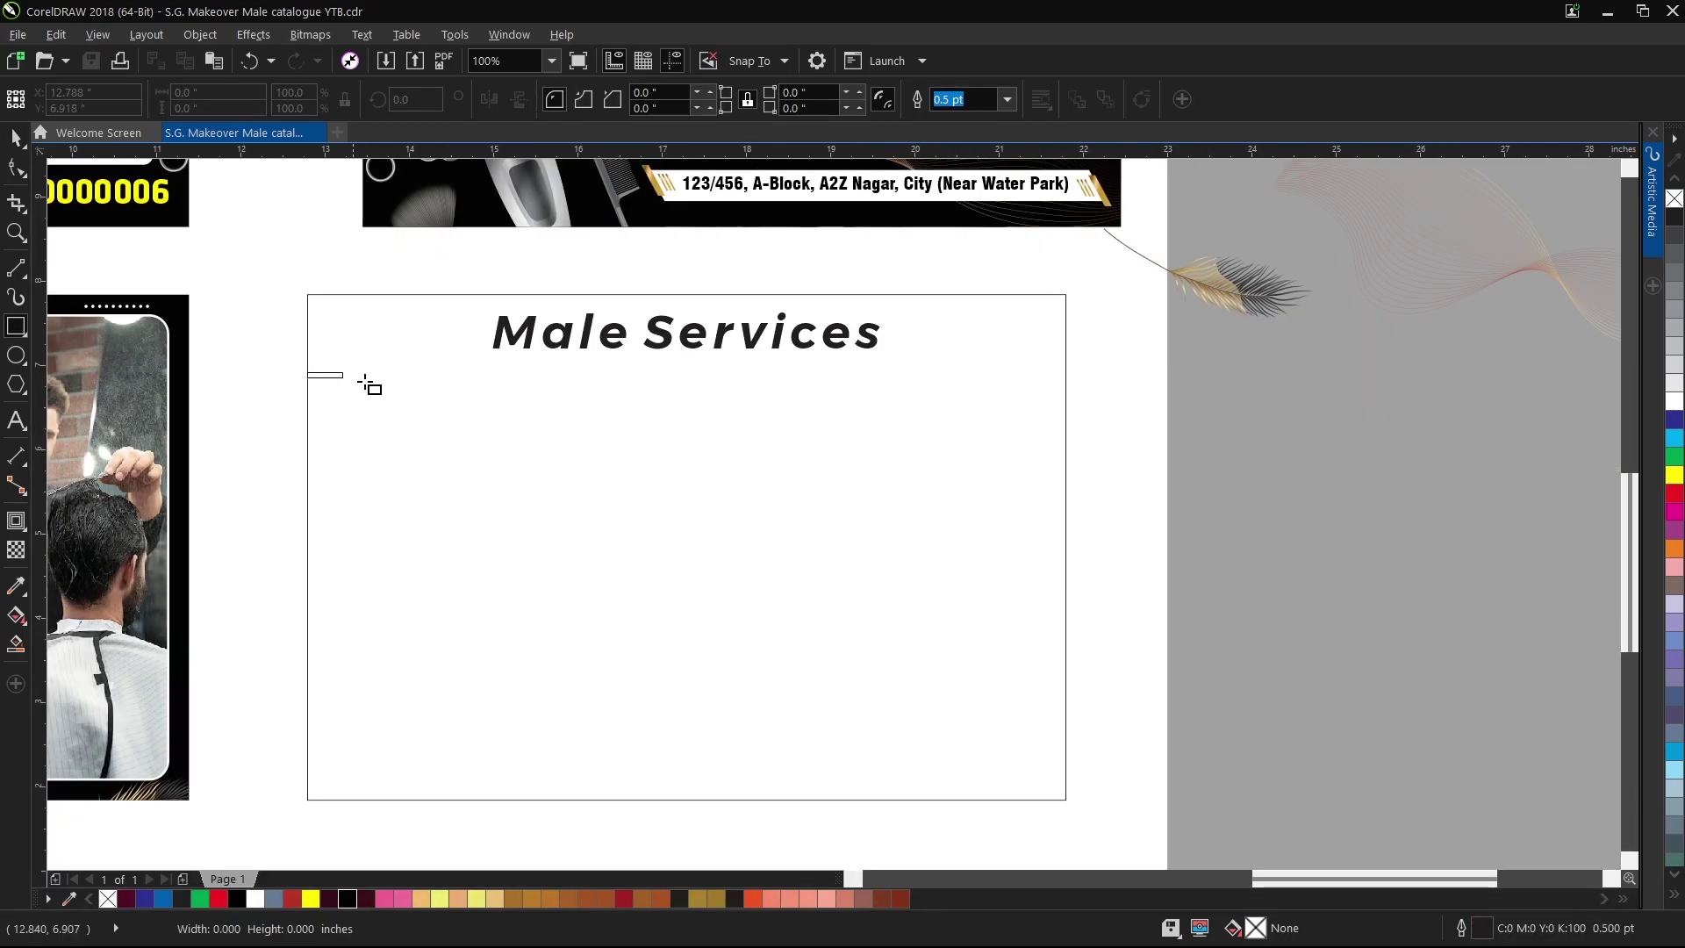
# Draw a band 9 inches wide and about 0.458 inches high below the heading and give it a recent gold fountain fill.
pyautogui.moveTo(364, 381); pyautogui.dragTo(1065, 410)
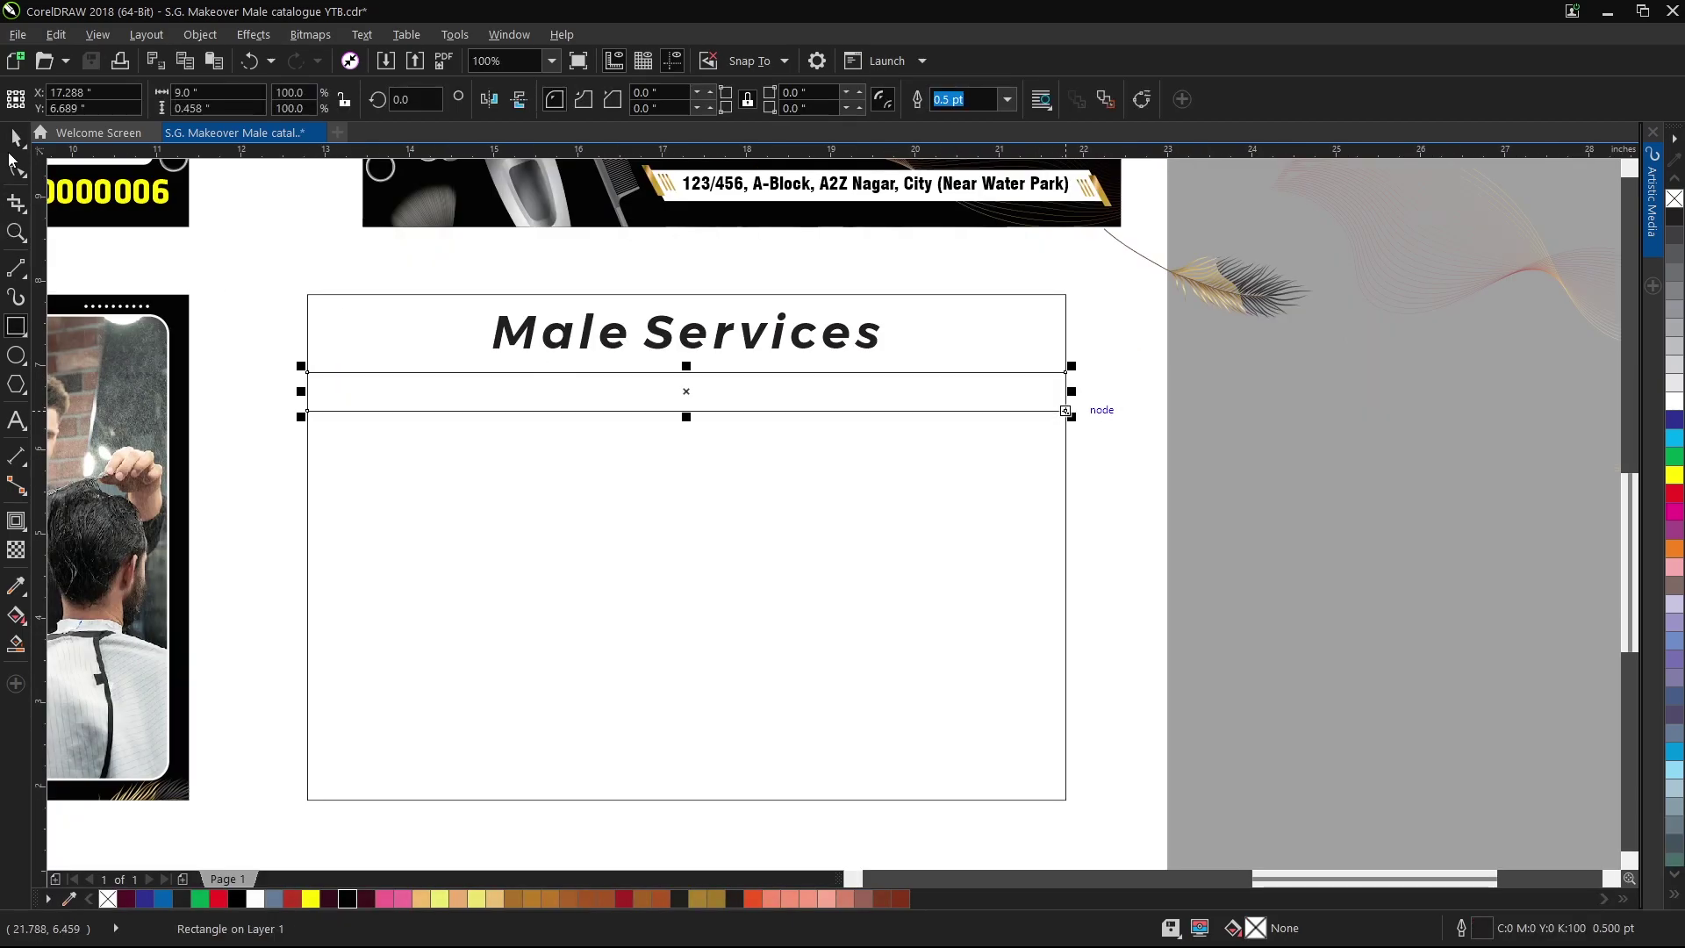
pyautogui.hotkey('ctrl', 's')
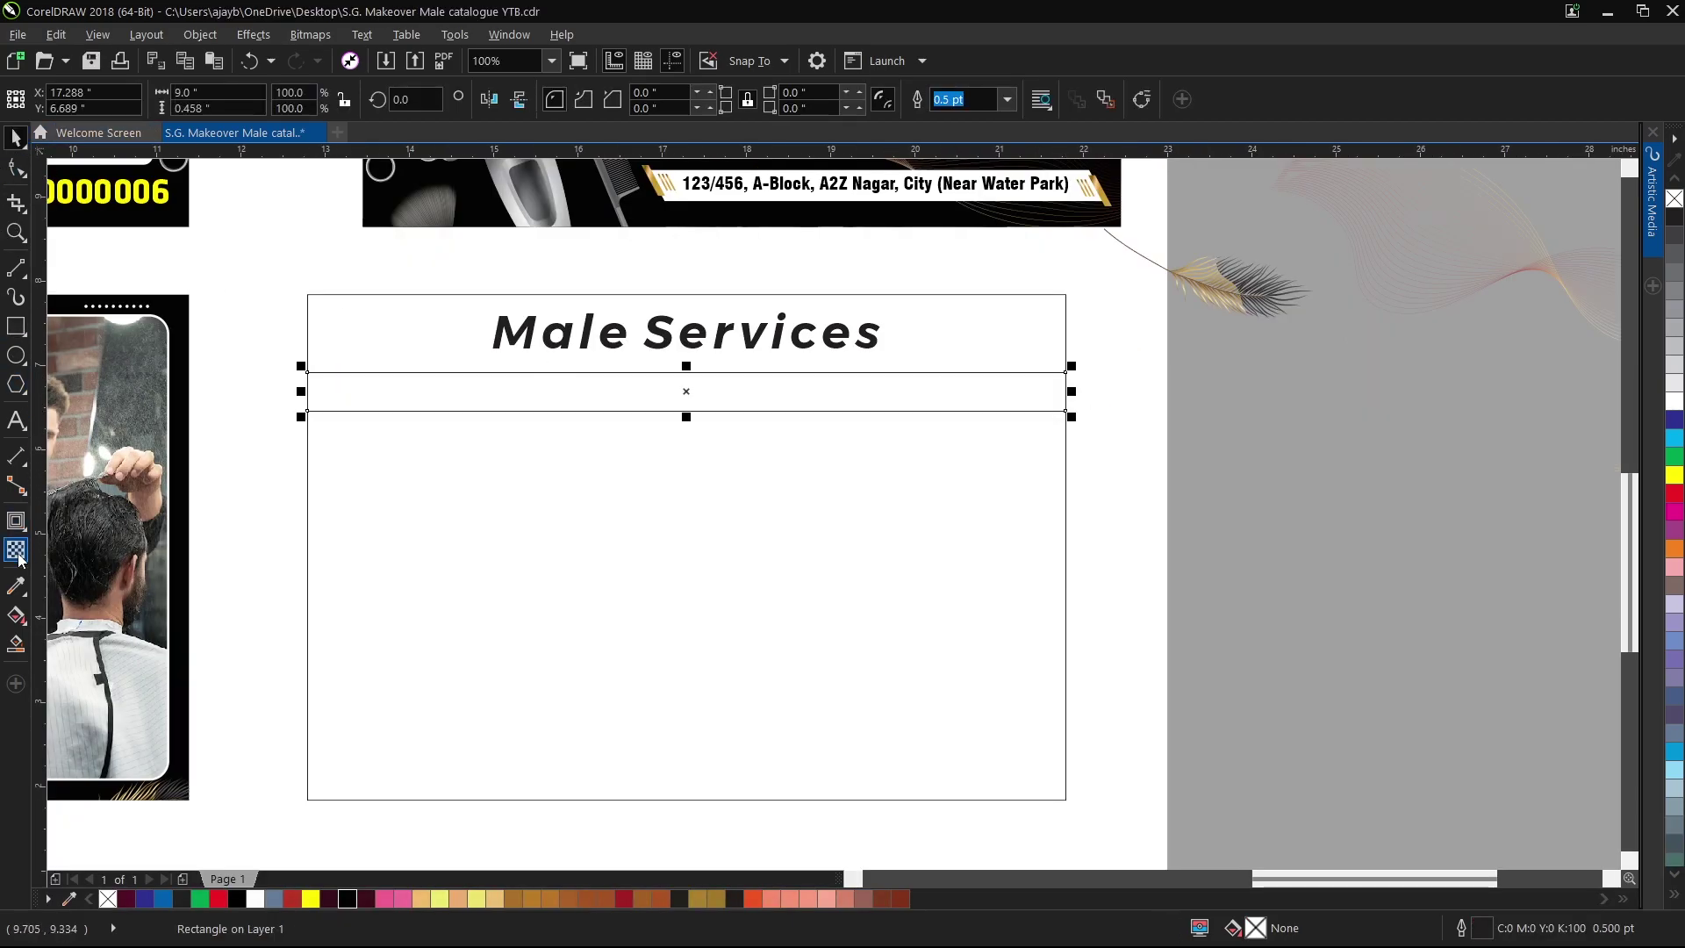
pyautogui.click(17, 615)
pyautogui.click(73, 98)
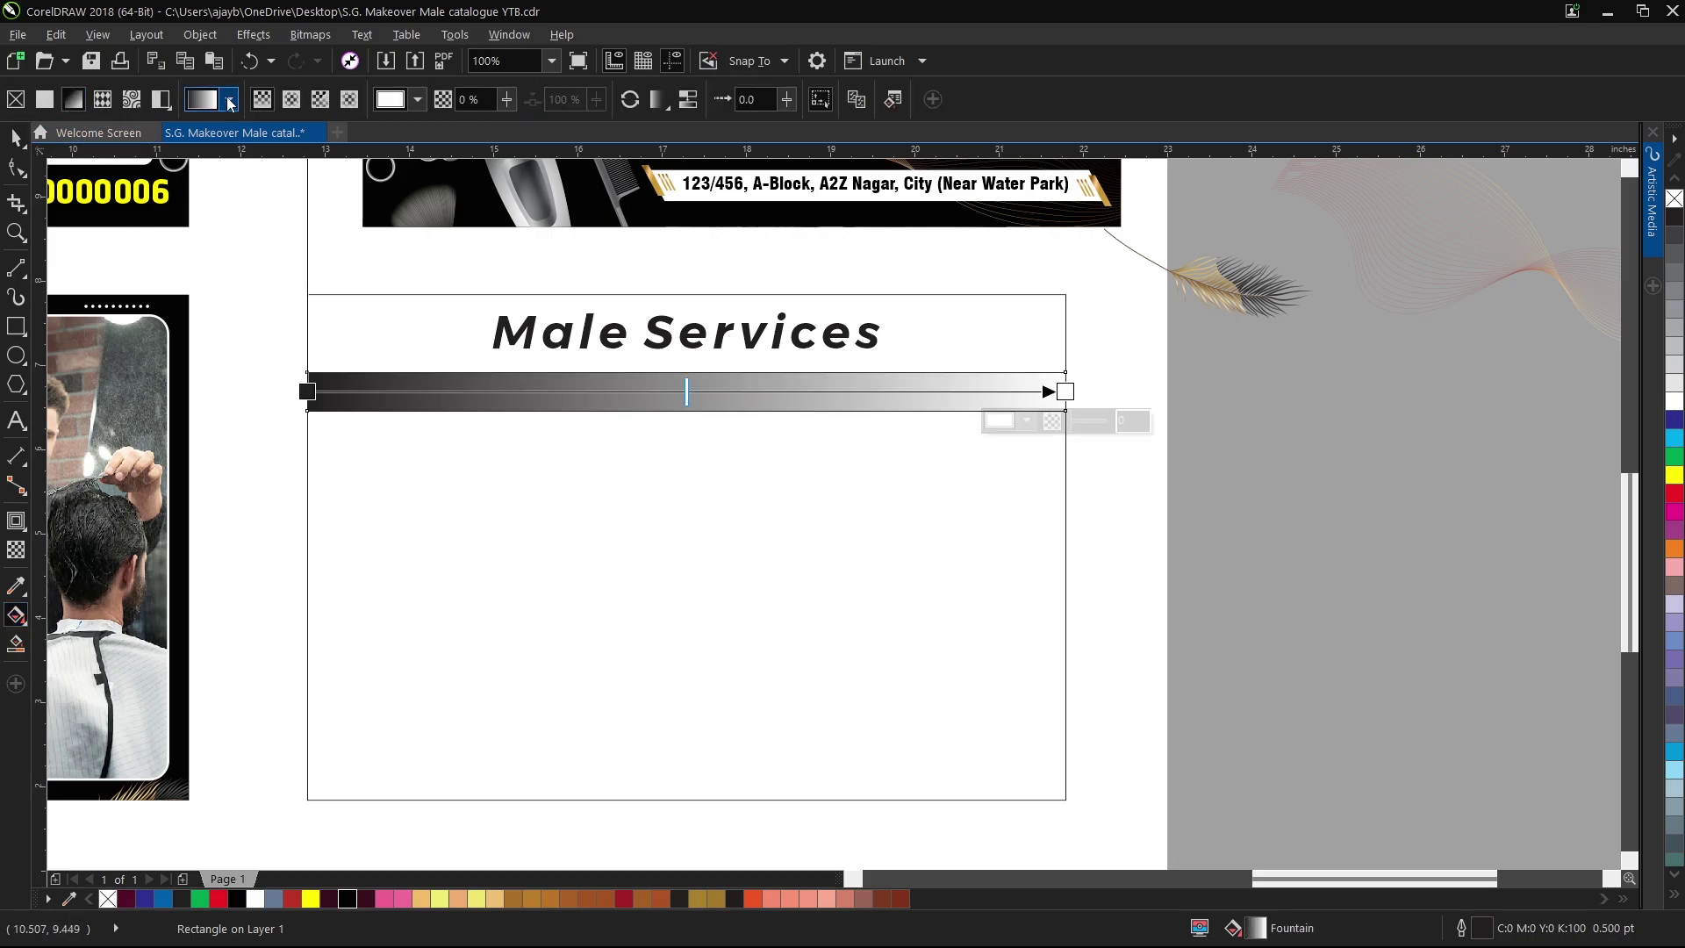
pyautogui.click(228, 99)
pyautogui.click(261, 203)
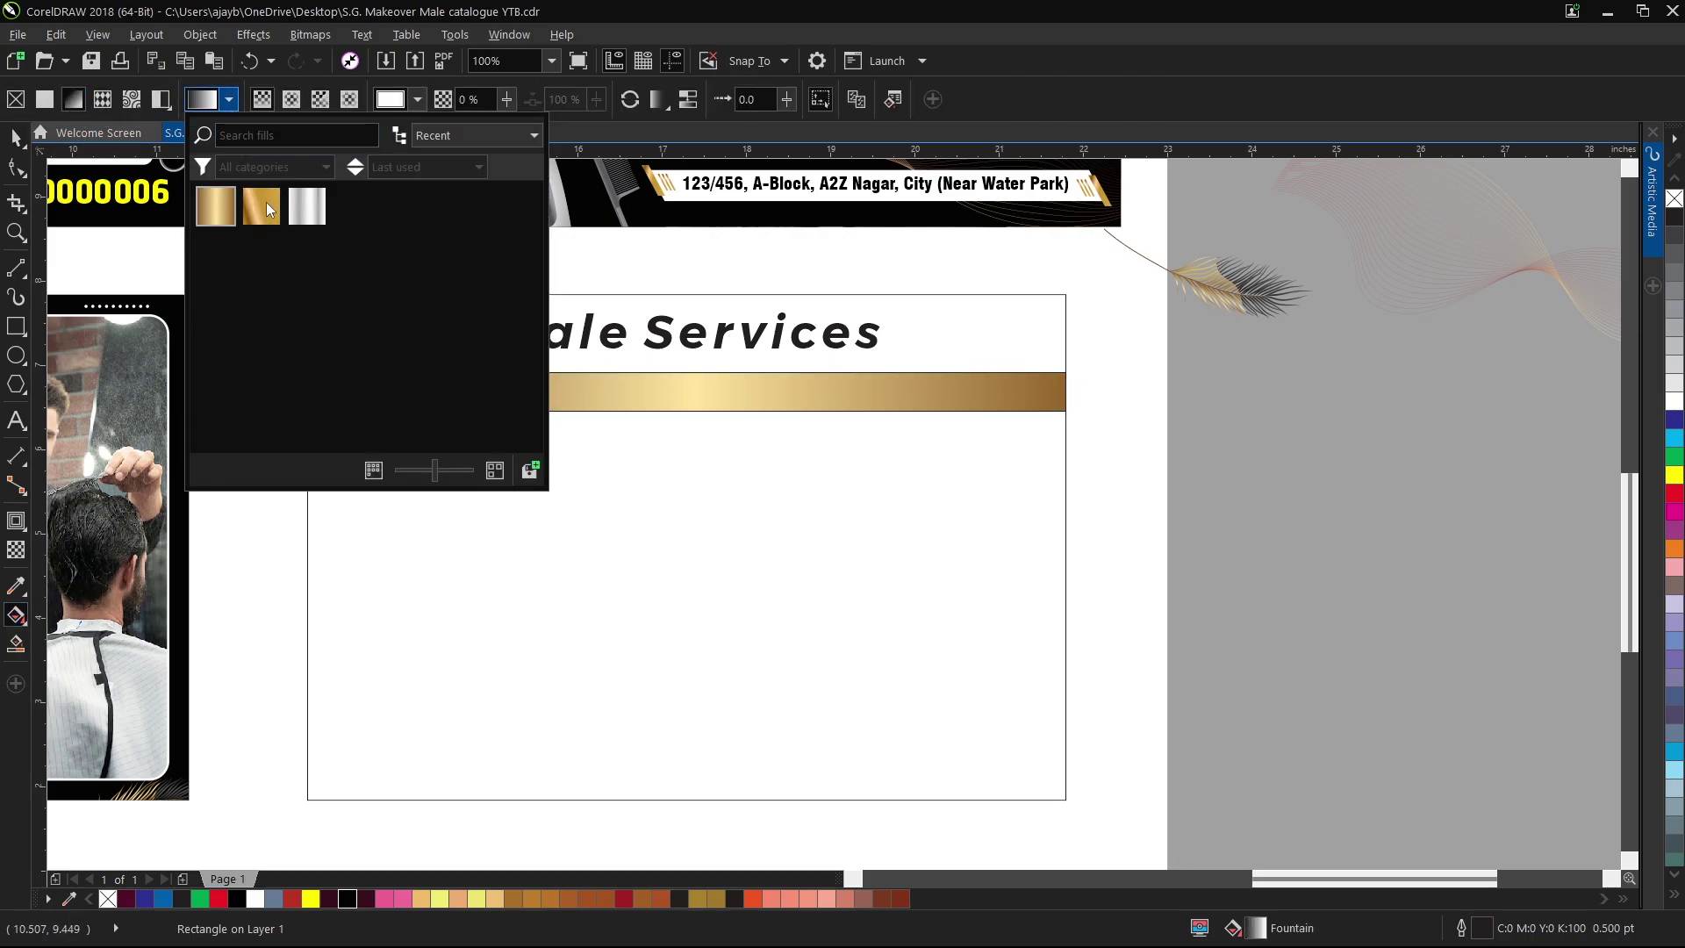
# Remove the gold band's outline and PowerClip the band inside the 9 by 6 inch rectangle.
pyautogui.click(17, 137)
pyautogui.rightClick(1673, 201)
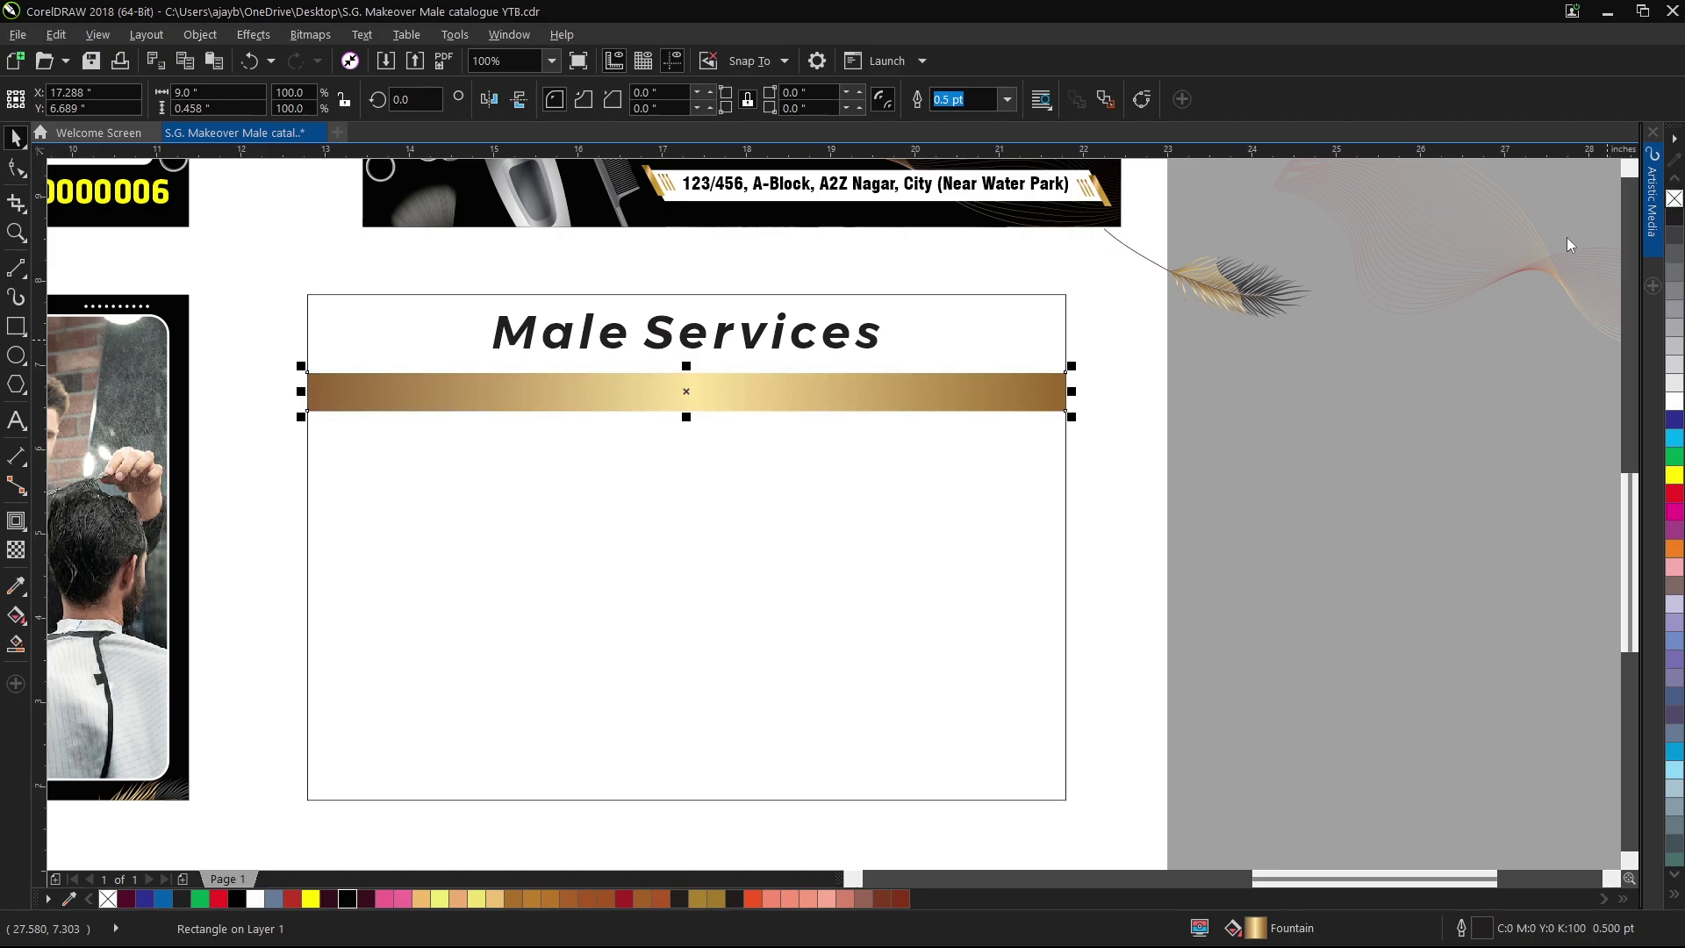
pyautogui.rightClick(976, 374)
pyautogui.click(1009, 365)
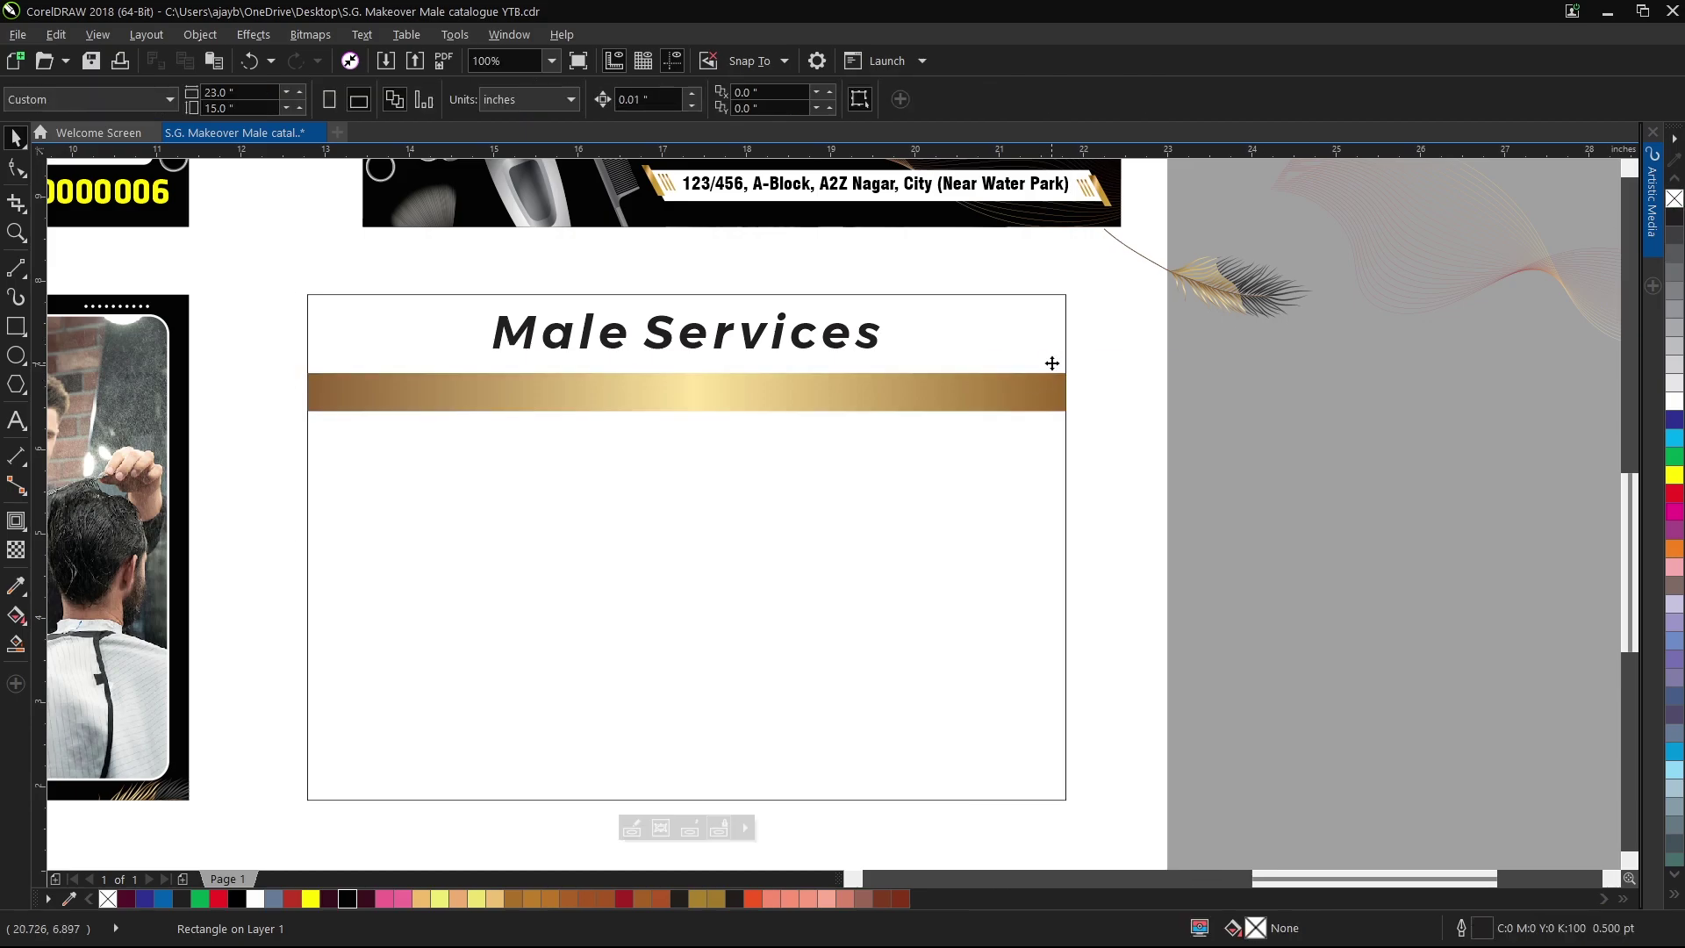
# Shift the Male Services heading slightly down, closer to the gold band.
pyautogui.click(1138, 404)
pyautogui.scroll(1, 878, 341)
pyautogui.moveTo(877, 340); pyautogui.dragTo(878, 353)
# Move the text "Avail Special Privilege Offer 1099/- Free" onto the gold band.
pyautogui.scroll(-1, 983, 383)
pyautogui.scroll(-2, 1141, 485)
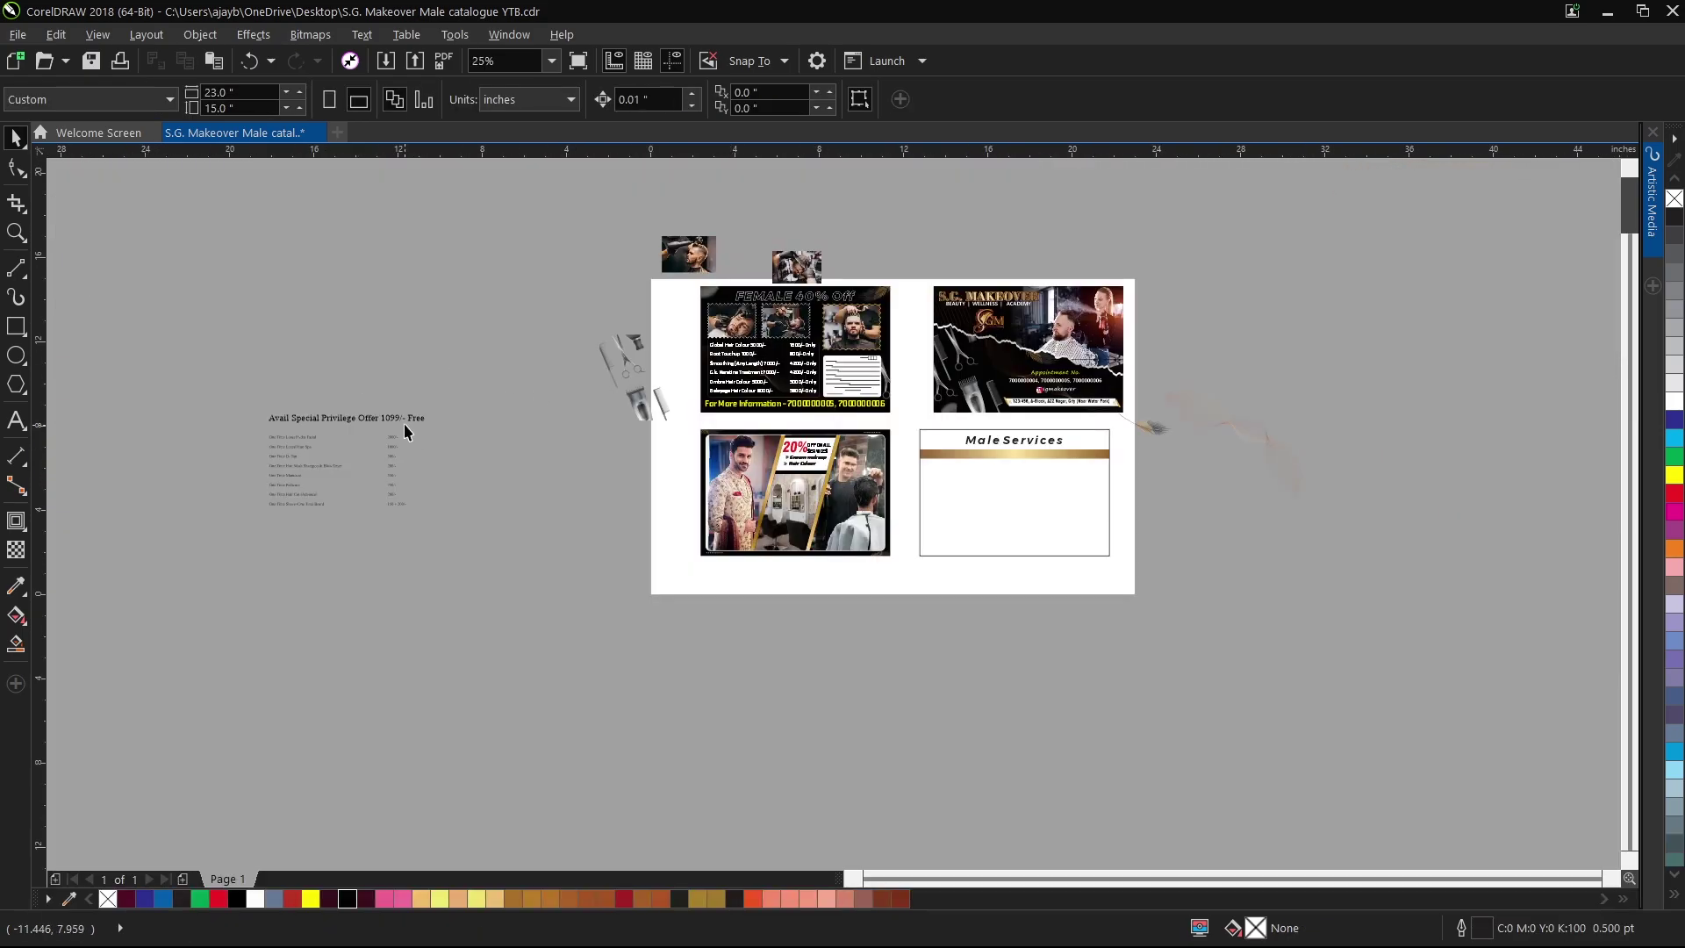
pyautogui.click(772, 424)
pyautogui.moveTo(937, 439); pyautogui.dragTo(1062, 458)
pyautogui.scroll(2, 1071, 458)
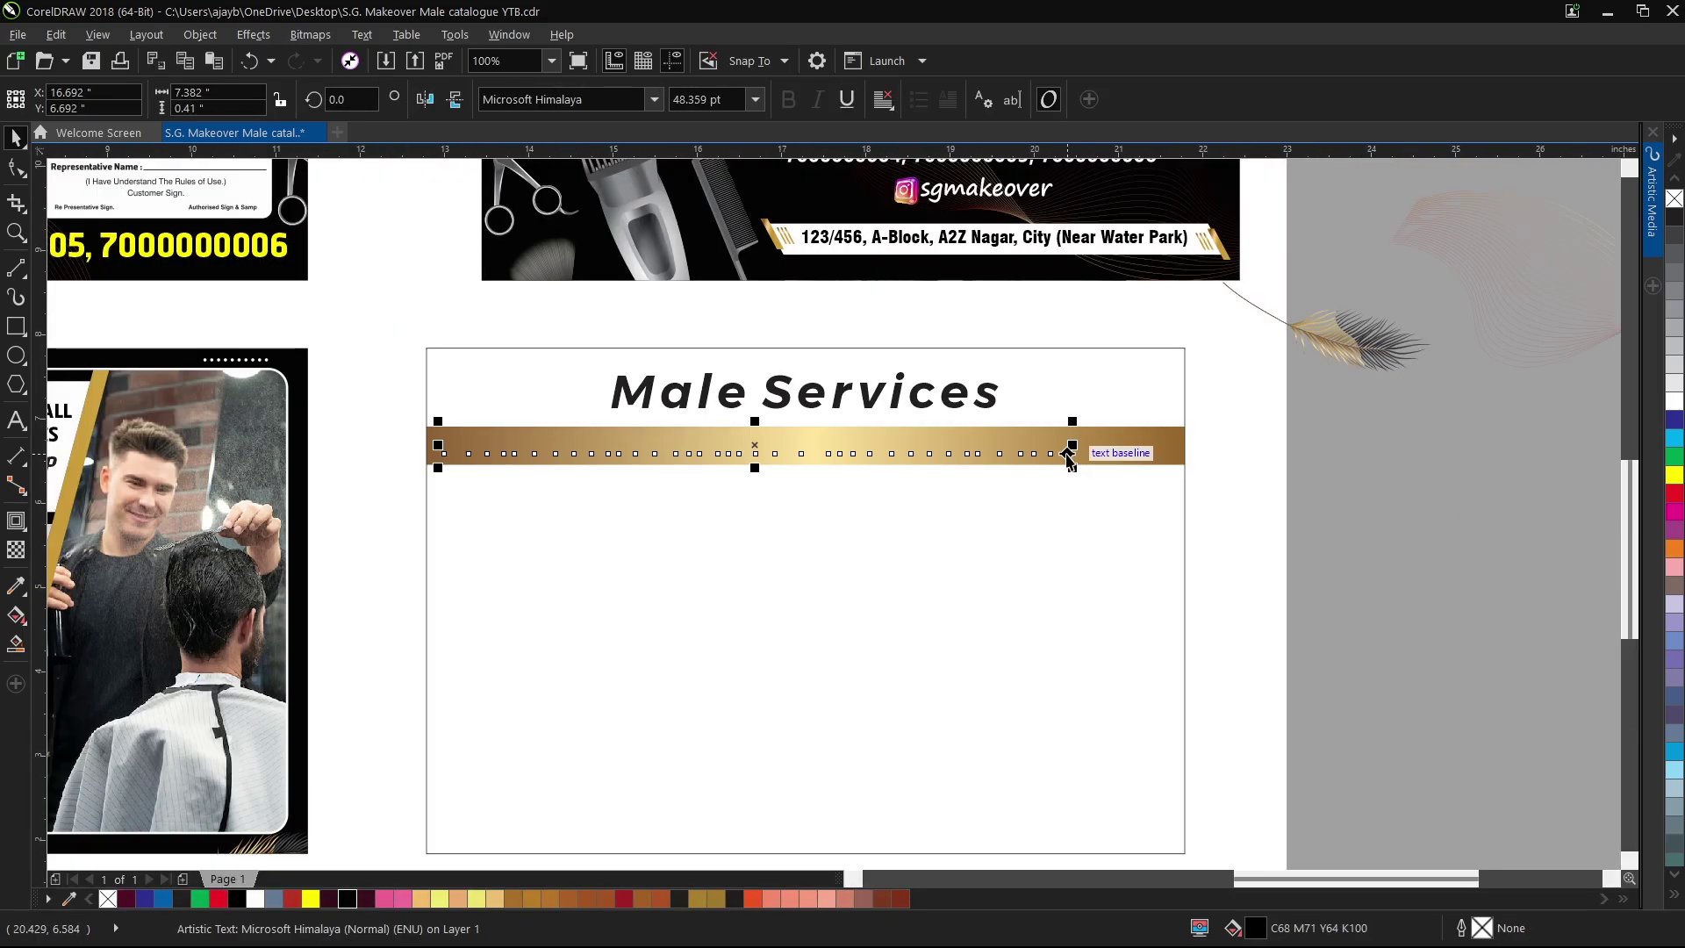
# Send the fourth page's PowerClip rectangle behind the privilege offer text.
pyautogui.click(1173, 431)
pyautogui.rightClick(1179, 421)
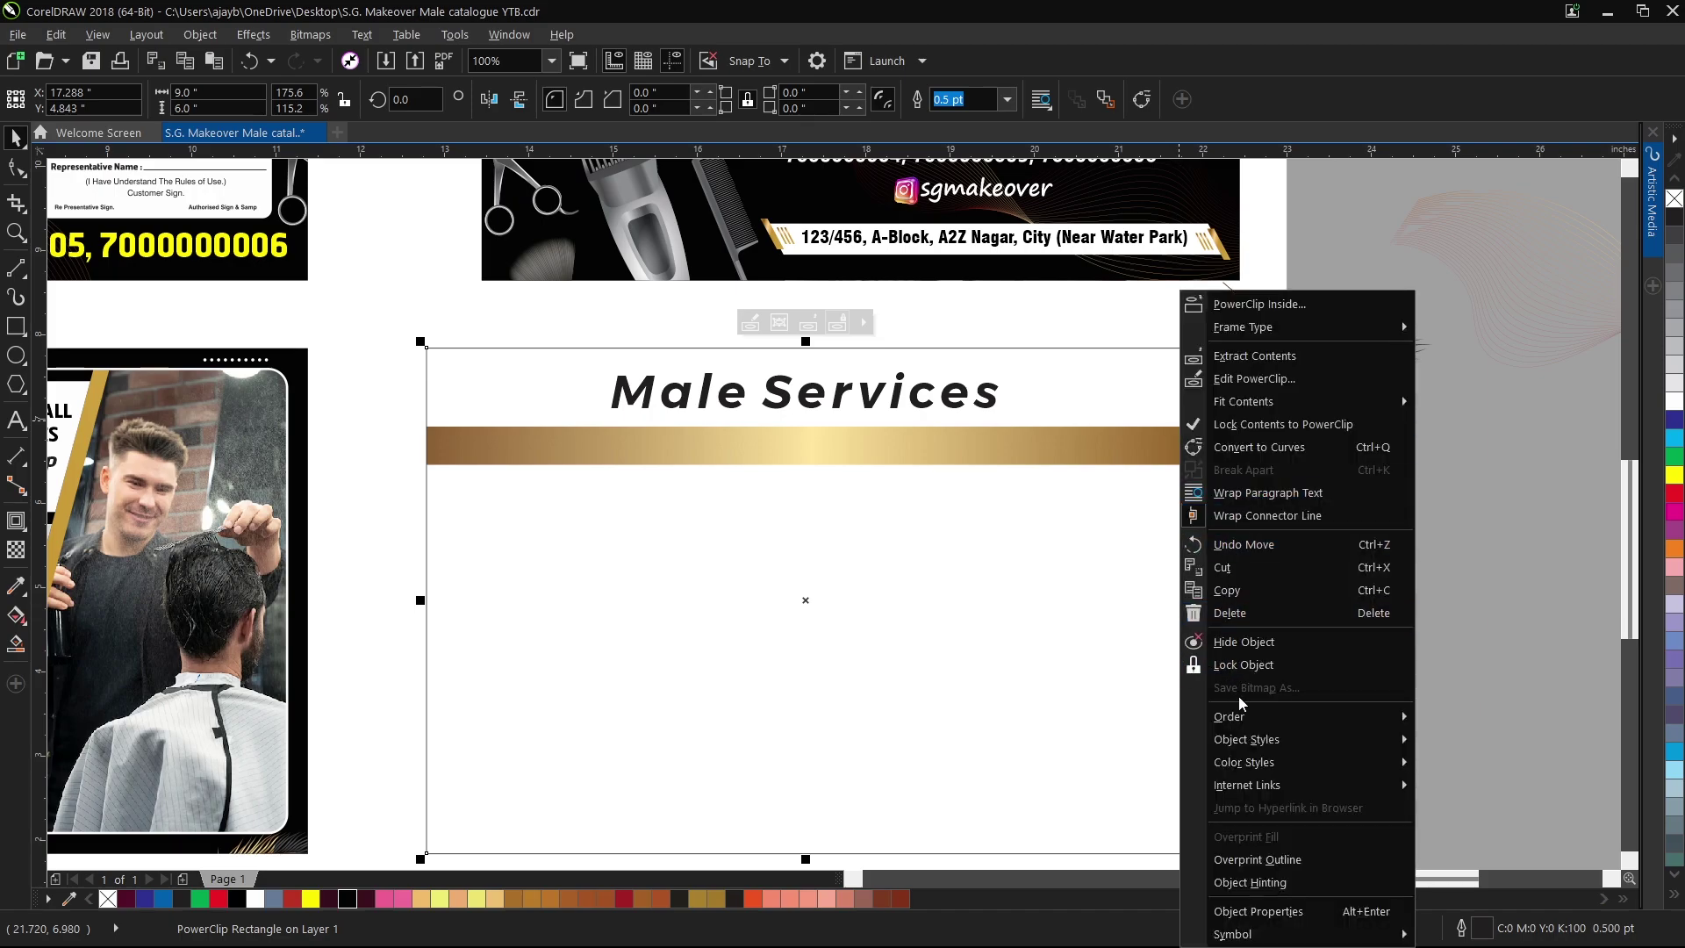
pyautogui.moveTo(1259, 719)
pyautogui.click(1472, 745)
pyautogui.click(1441, 569)
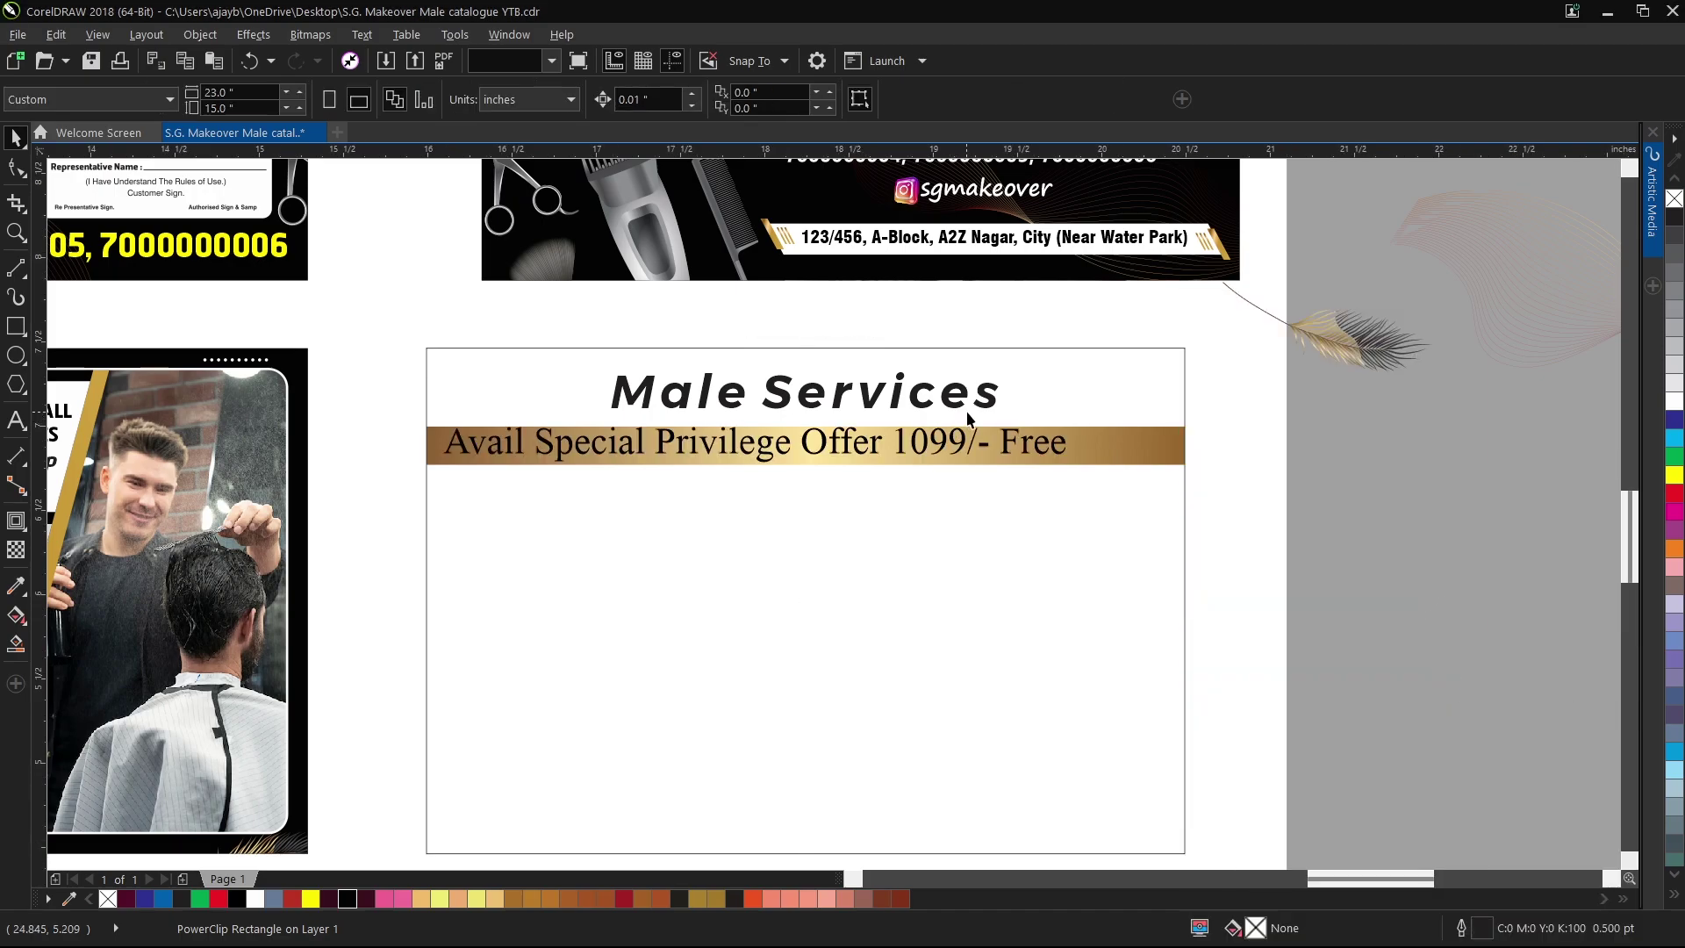
# Change the font of the privilege offer text to Manila Sans Bold.
pyautogui.scroll(1, 967, 416)
pyautogui.click(961, 460)
pyautogui.scroll(-1, 959, 460)
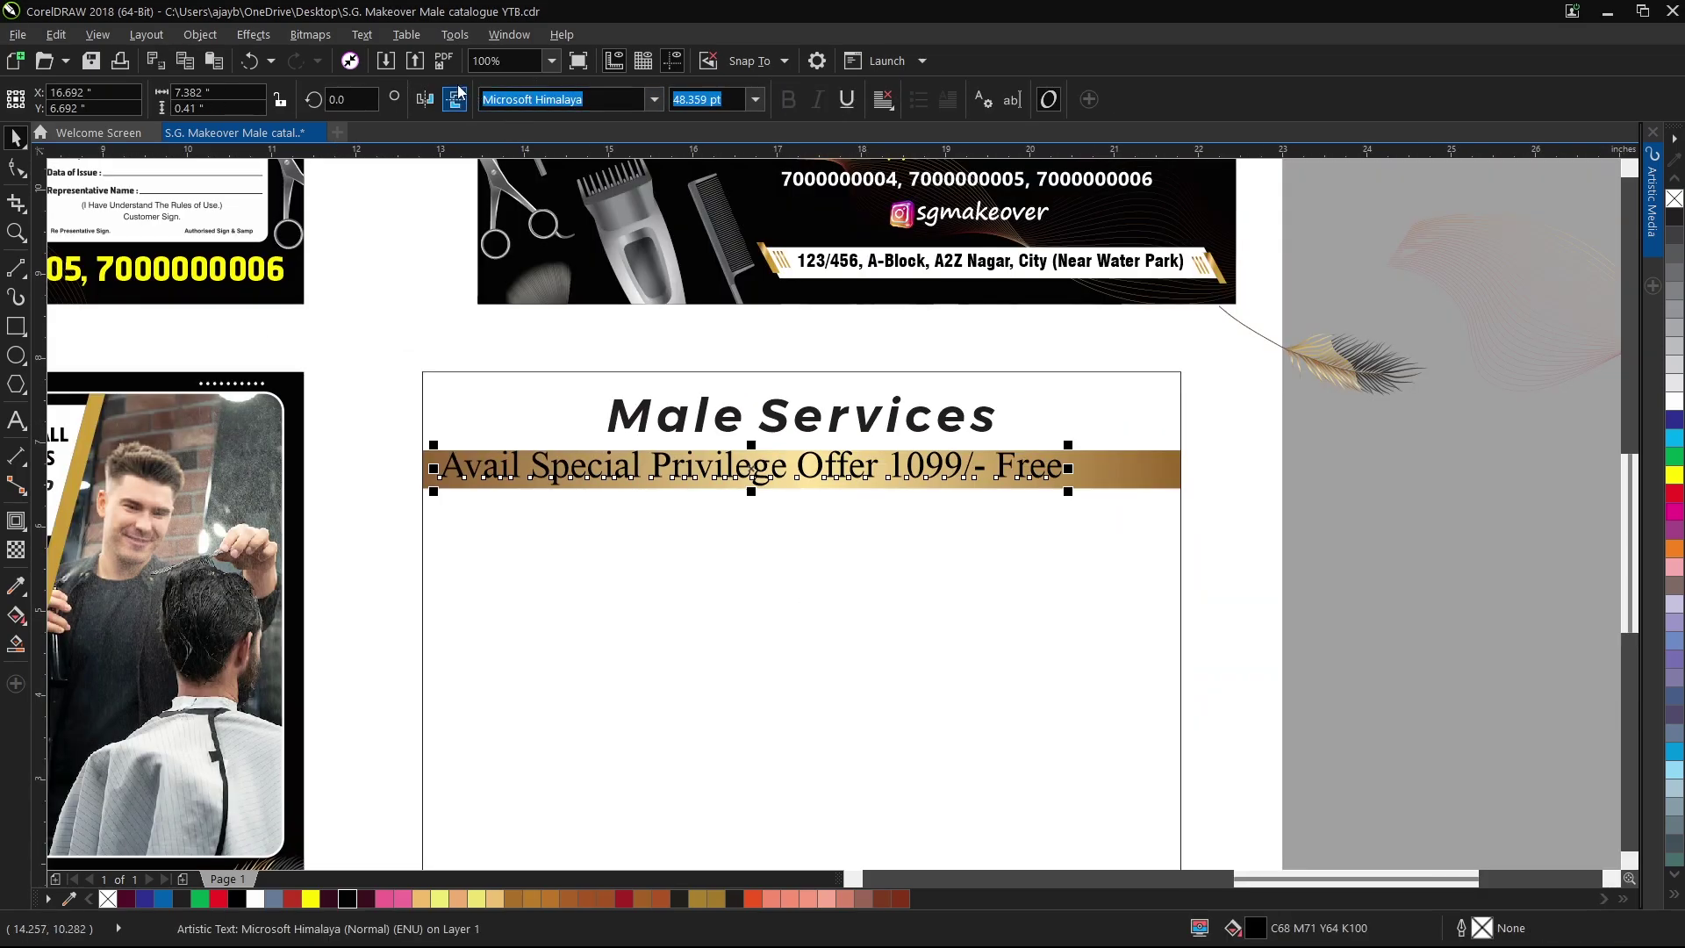
pyautogui.click(655, 99)
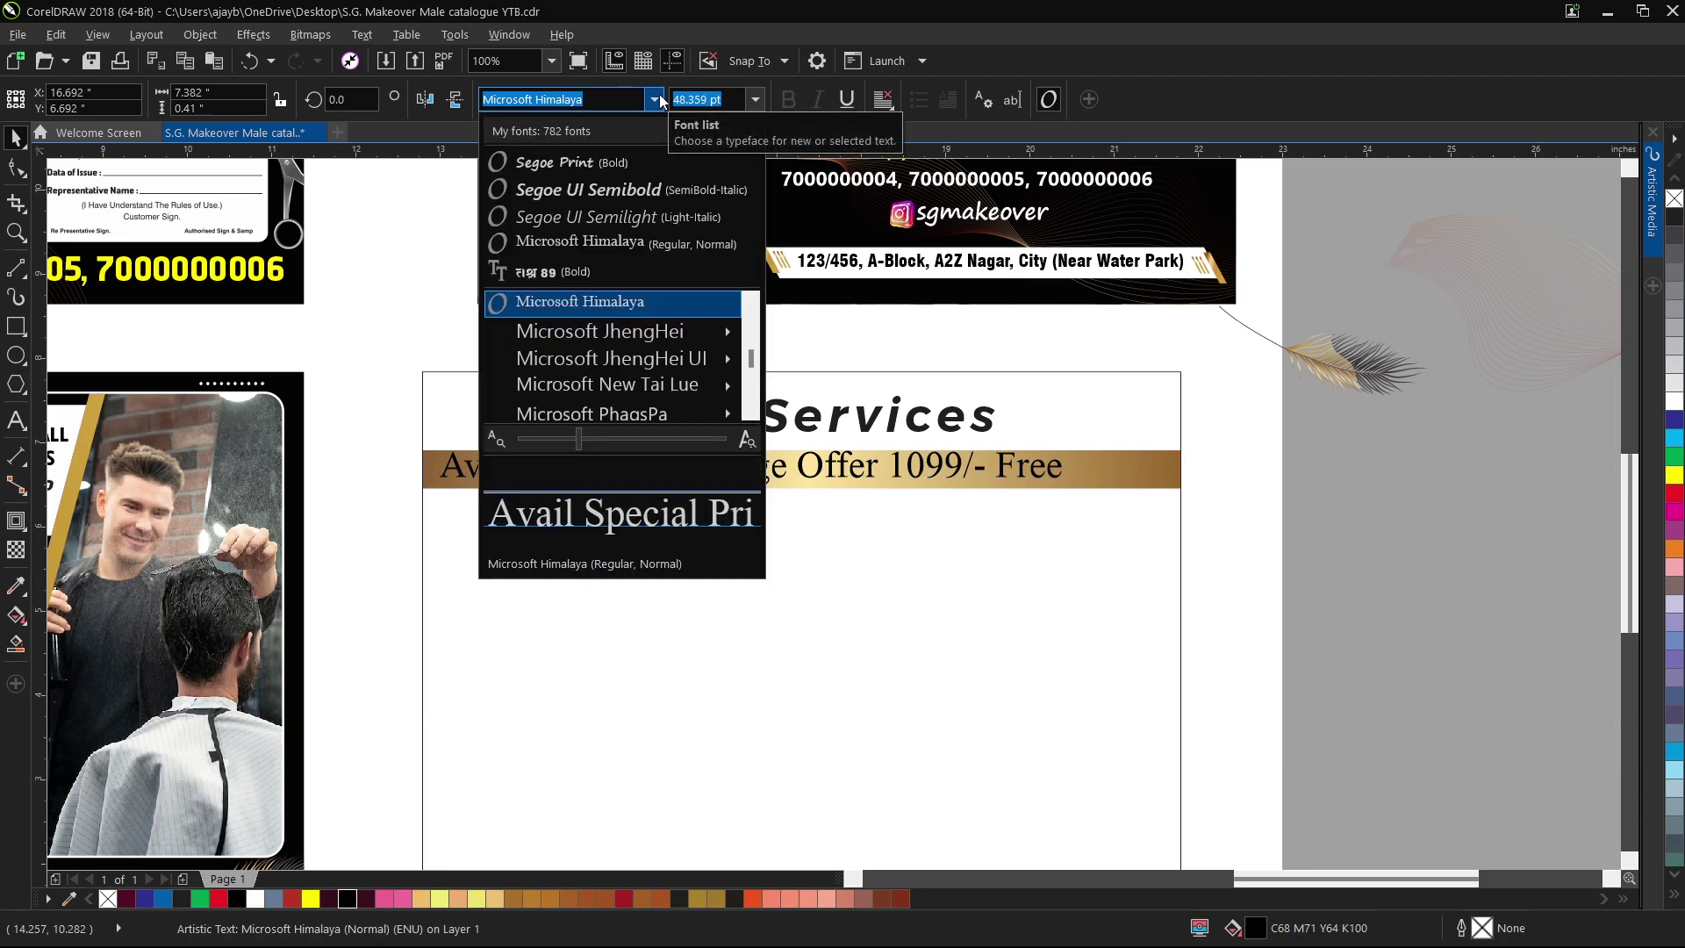
pyautogui.write('man')
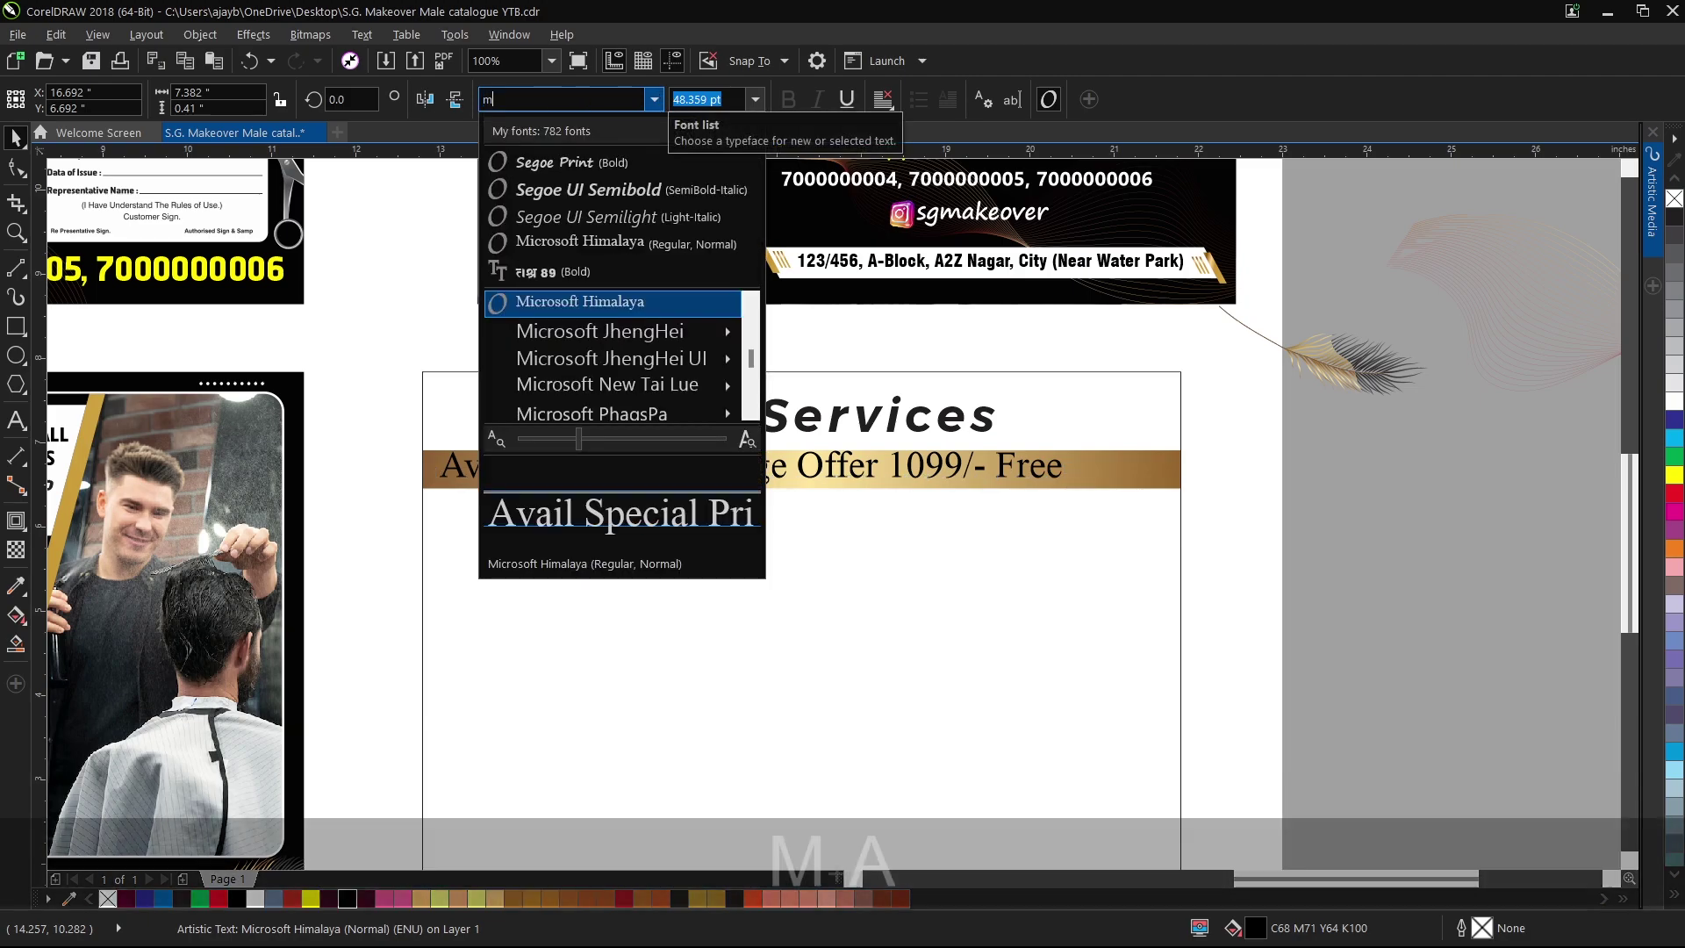
pyautogui.press('Down')
pyautogui.press('Down')
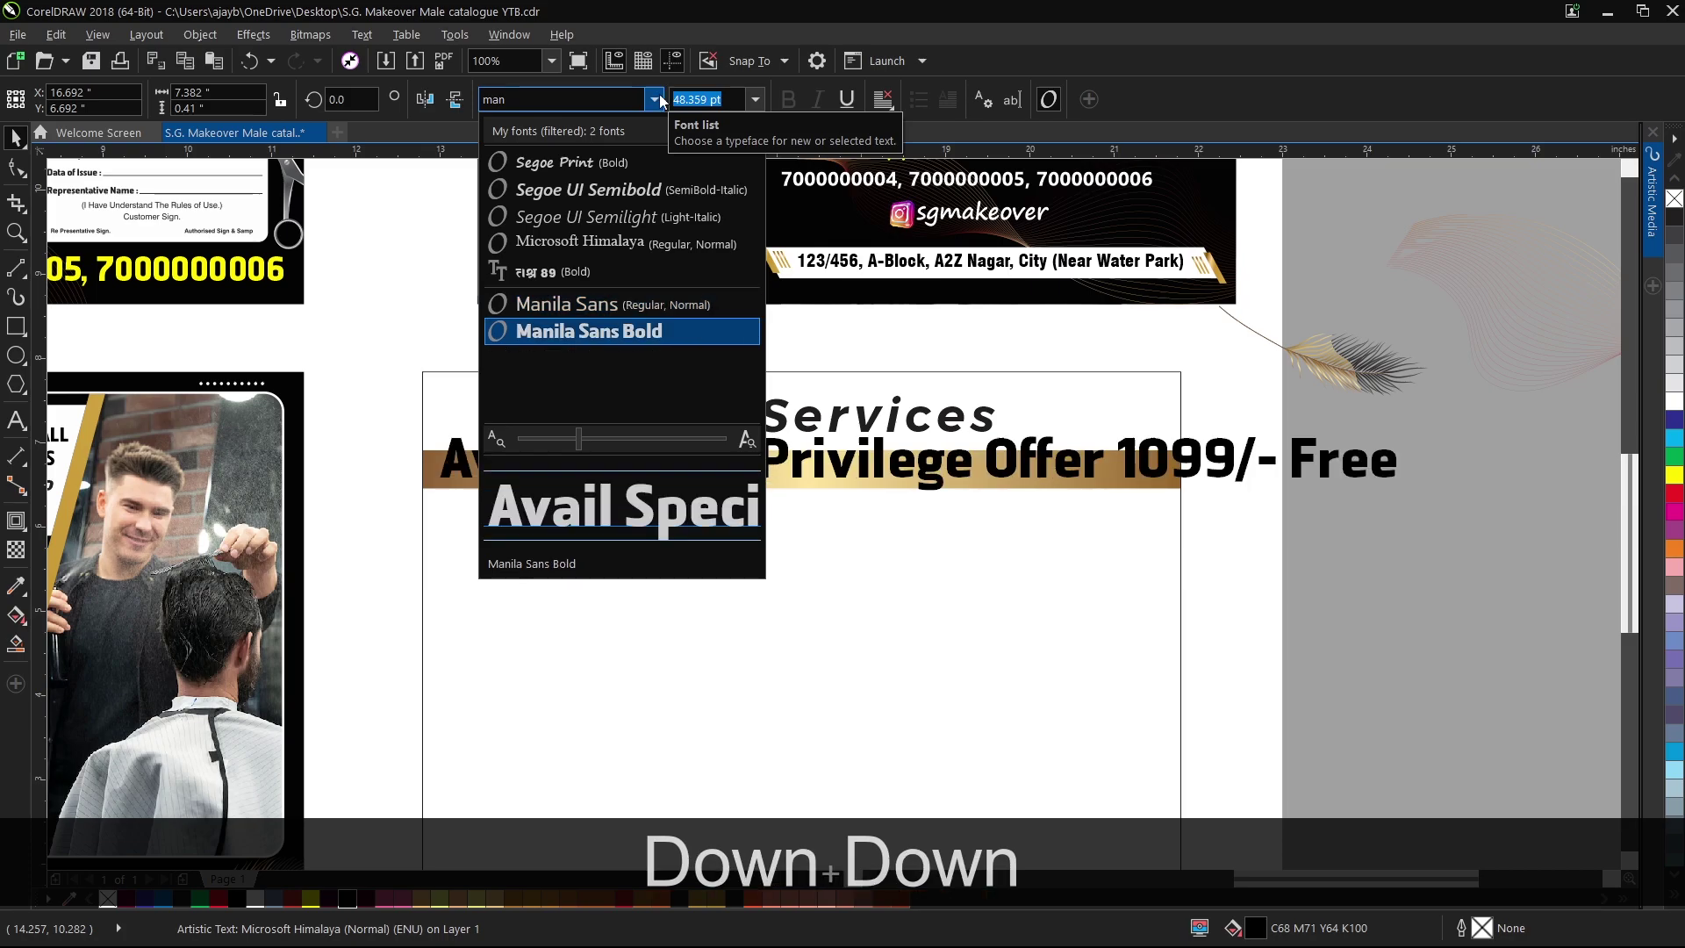
pyautogui.press('Return')
# Set the privilege offer text's font size to 30 pt.
pyautogui.click(693, 98)
pyautogui.hotkey('ctrl', 'a')
pyautogui.write('35')
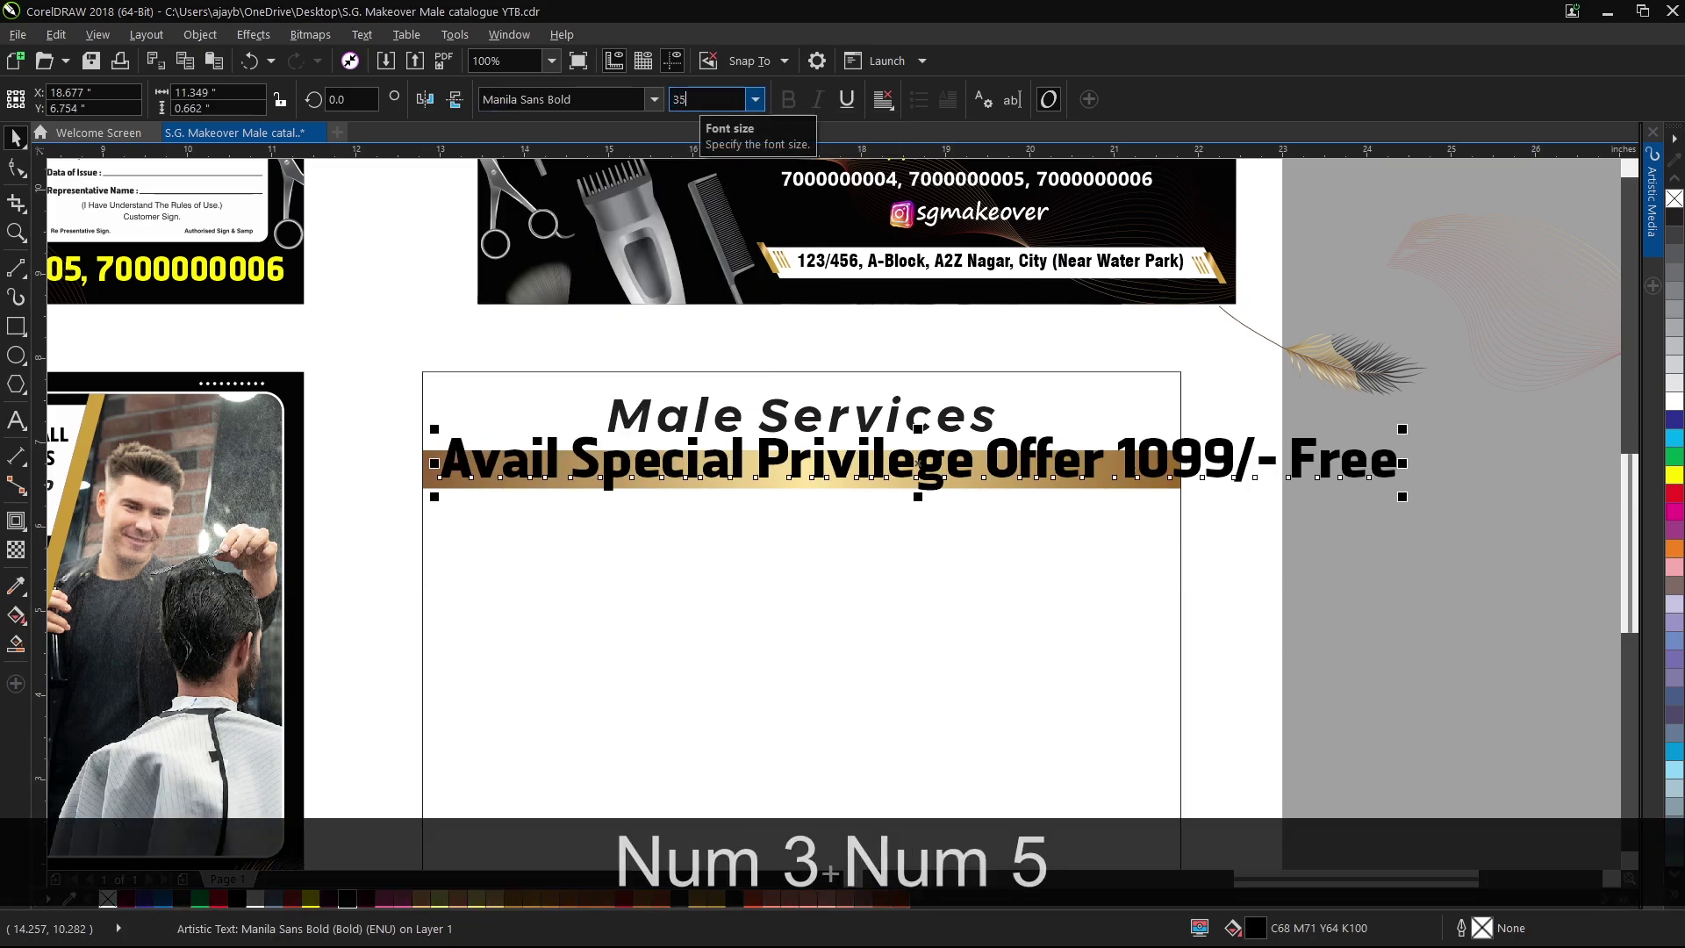
pyautogui.press('Return')
pyautogui.hotkey('ctrl', 'a')
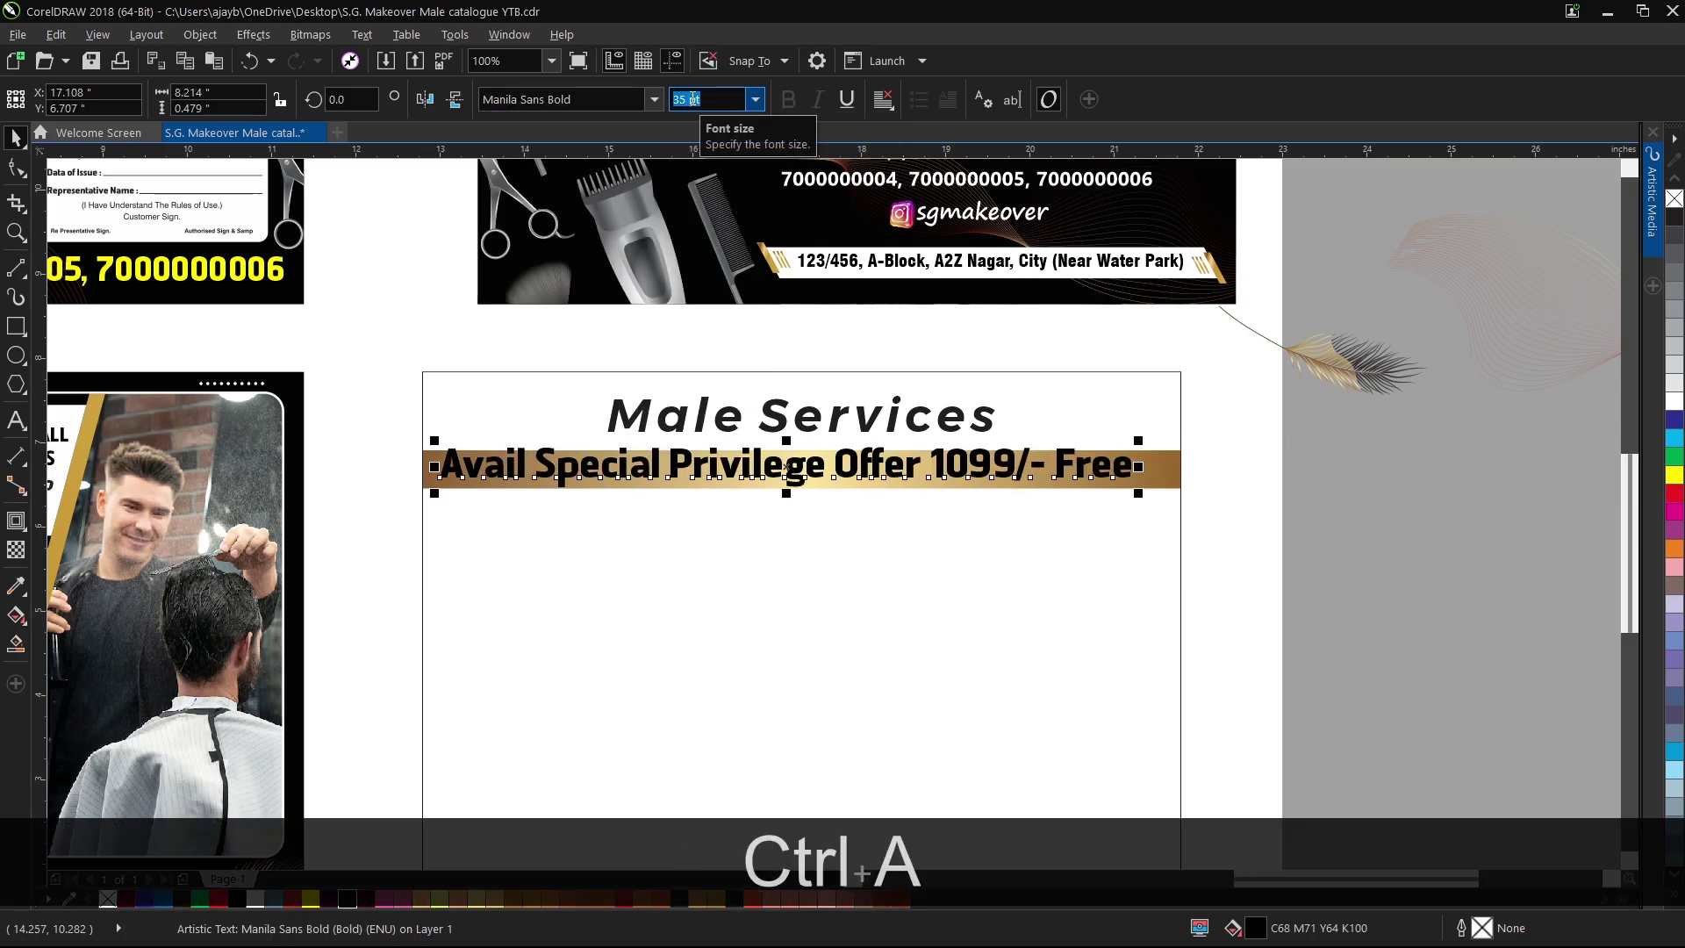
pyautogui.write('30')
pyautogui.press('Return')
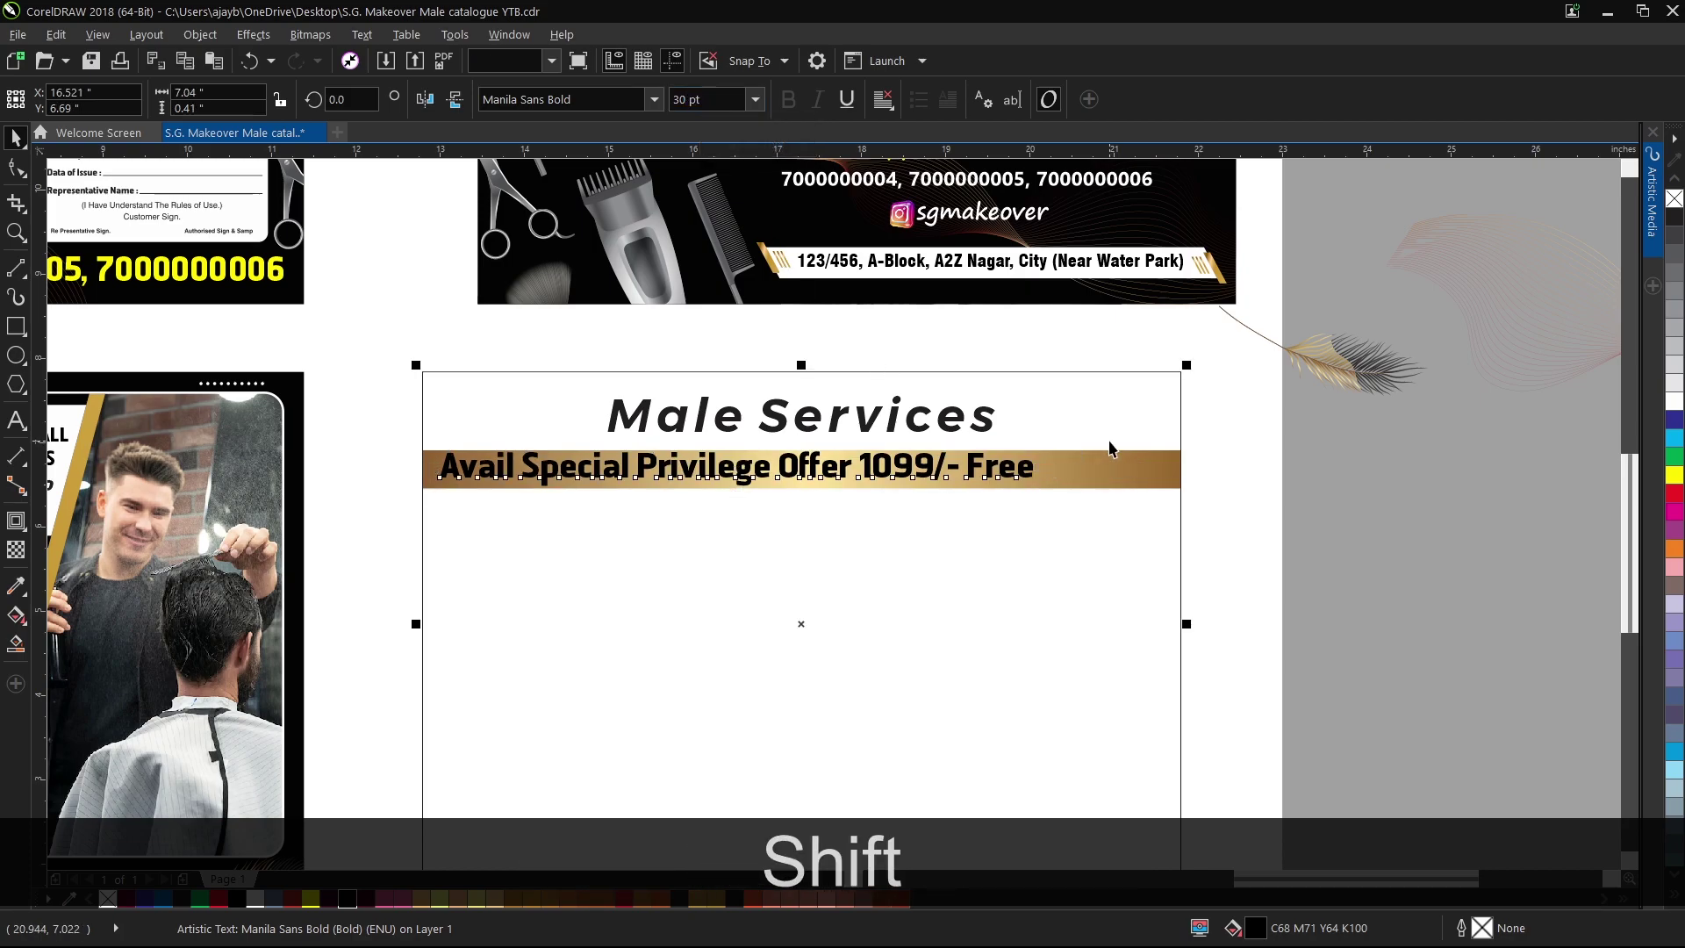
# Centre the privilege offer text horizontally on the fourth page's frame.
pyautogui.hotkey('shift', 'c')
pyautogui.scroll(2, 1027, 470)
pyautogui.keyDown('shift'); pyautogui.click(1103, 436); pyautogui.keyUp('shift')
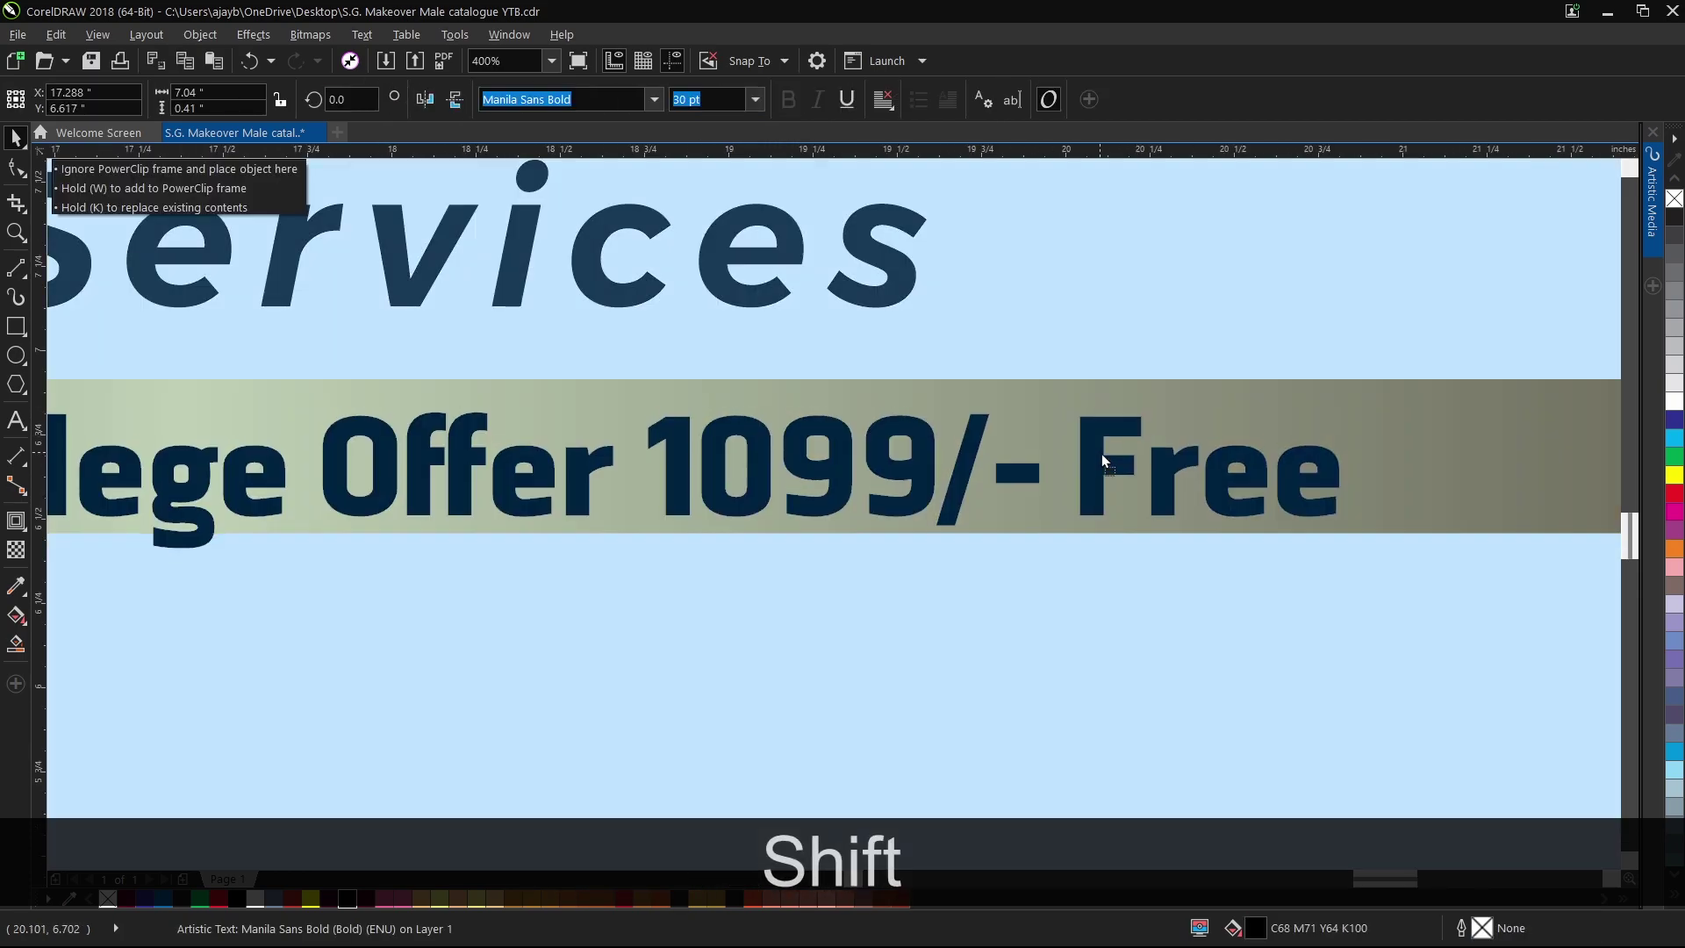
pyautogui.hotkey('ctrl', 'z')
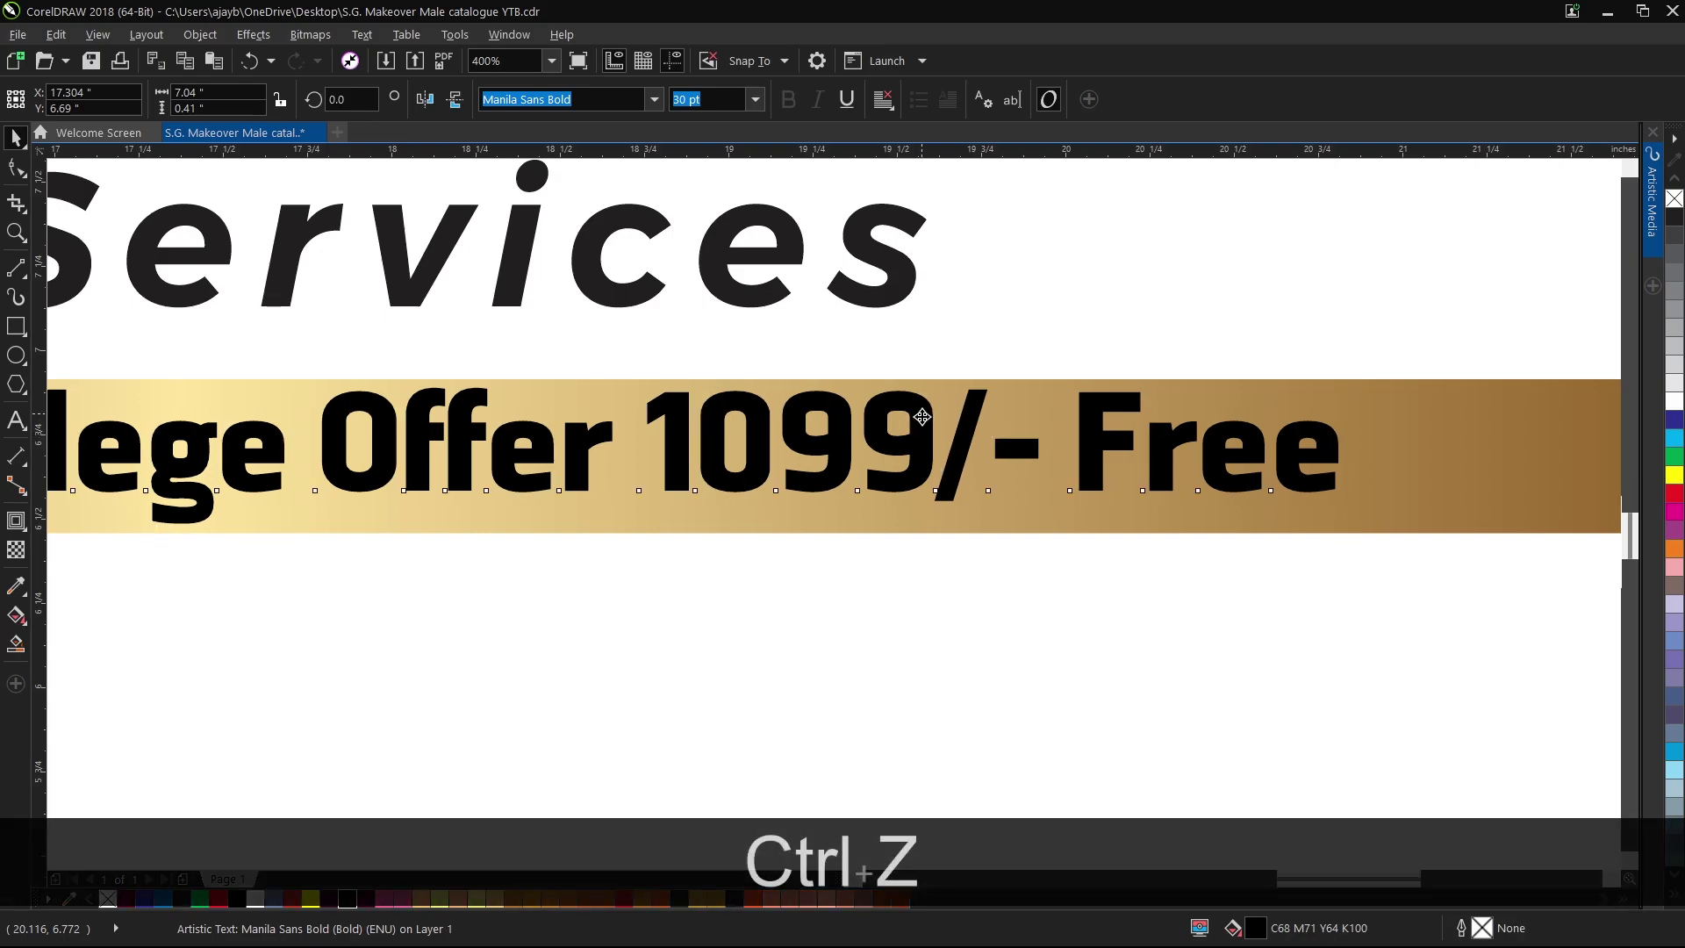
pyautogui.scroll(-2, 1092, 436)
pyautogui.hotkey('shift', 'c')
pyautogui.click(1069, 427)
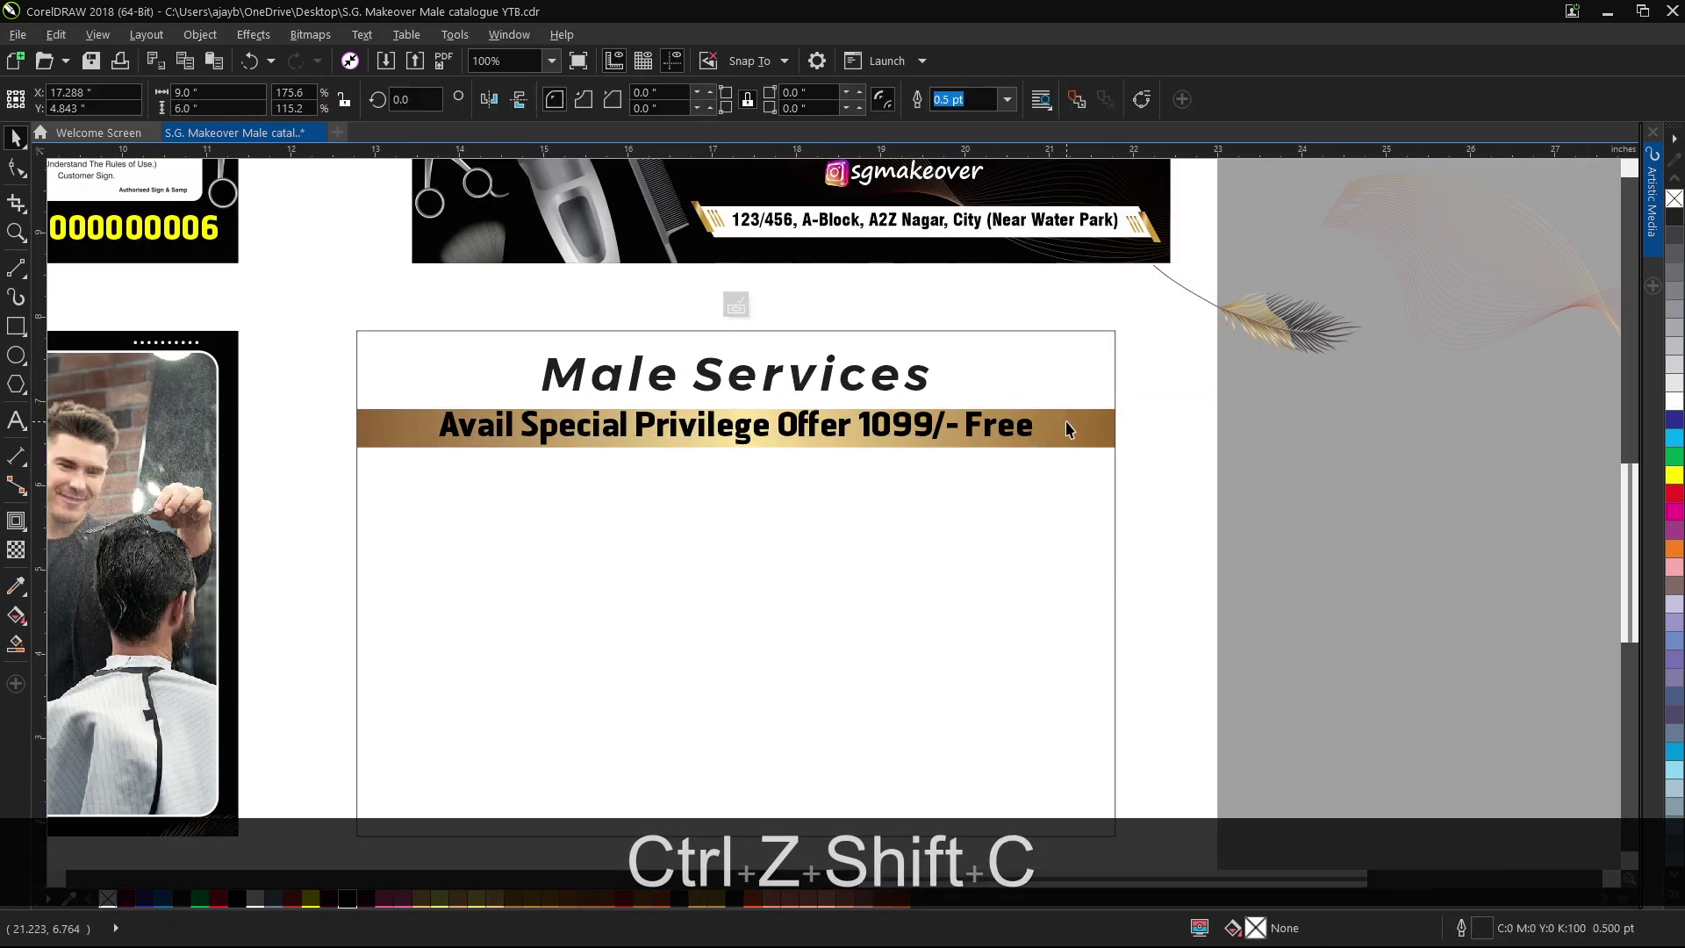
# Edit the PowerClip contents and make the gold band about 0.54 inch tall.
pyautogui.scroll(1, 744, 465)
pyautogui.moveTo(722, 435); pyautogui.dragTo(723, 448)
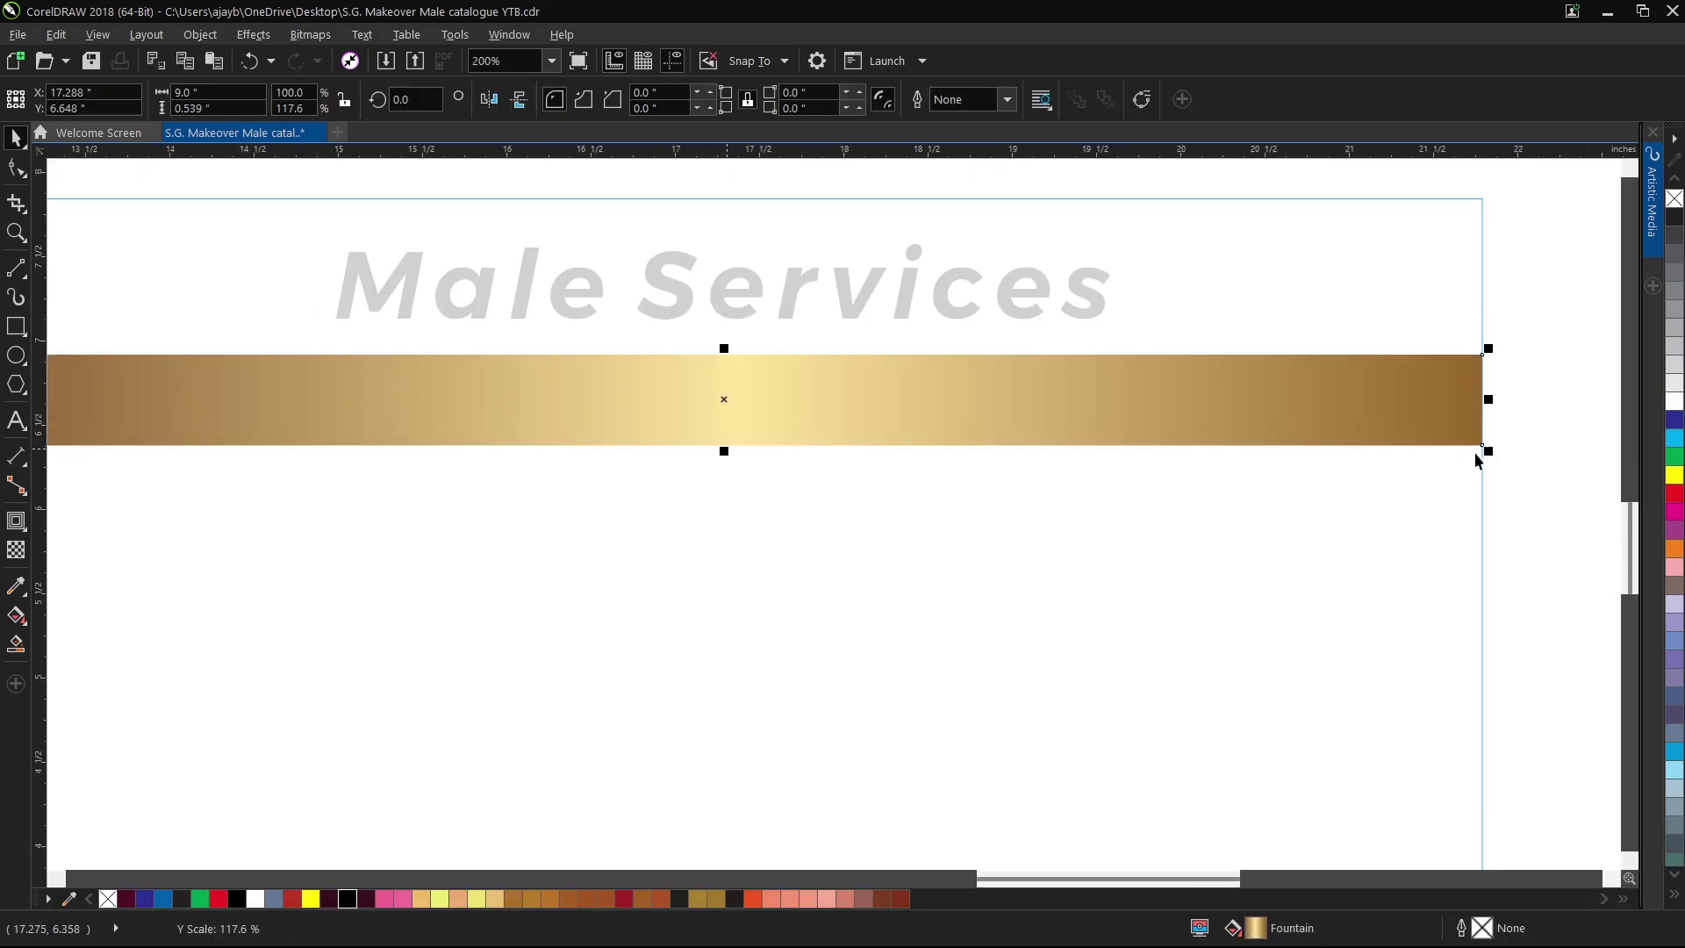
pyautogui.click(1076, 342)
pyautogui.scroll(1, 699, 212)
pyautogui.scroll(-1, 708, 259)
pyautogui.scroll(1, 704, 181)
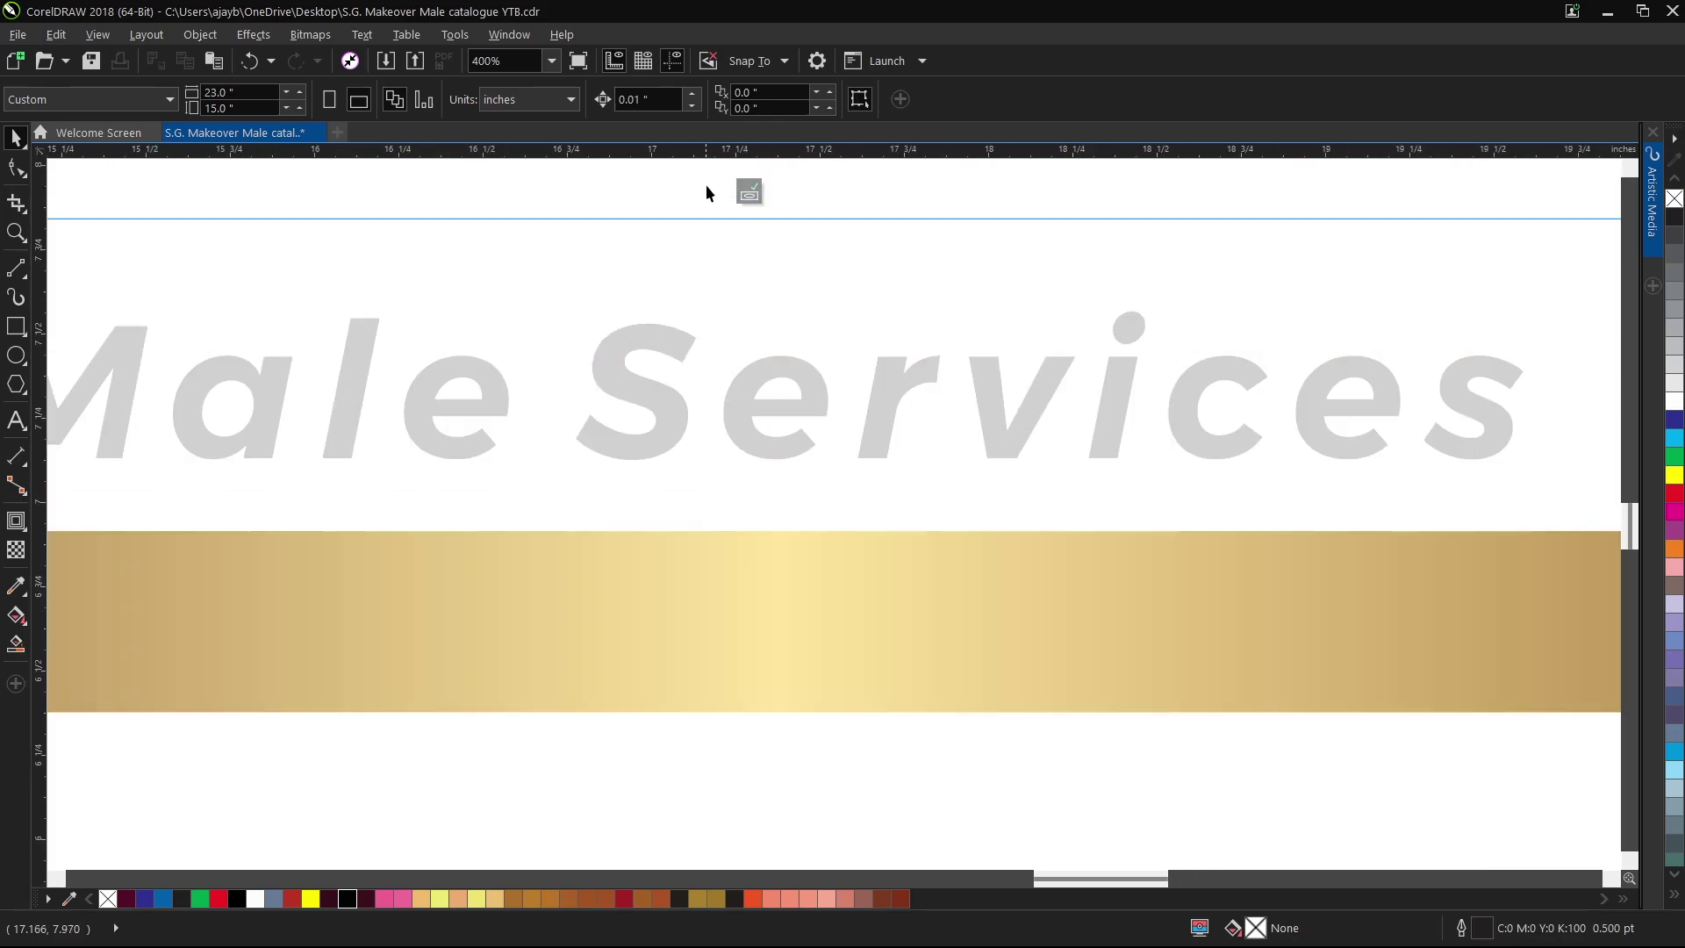
pyautogui.scroll(-1, 772, 424)
pyautogui.scroll(1, 784, 489)
# Adjust the privilege offer text's vertical position so it sits evenly within the gold band.
pyautogui.moveTo(827, 498); pyautogui.dragTo(829, 512)
pyautogui.scroll(-1, 804, 475)
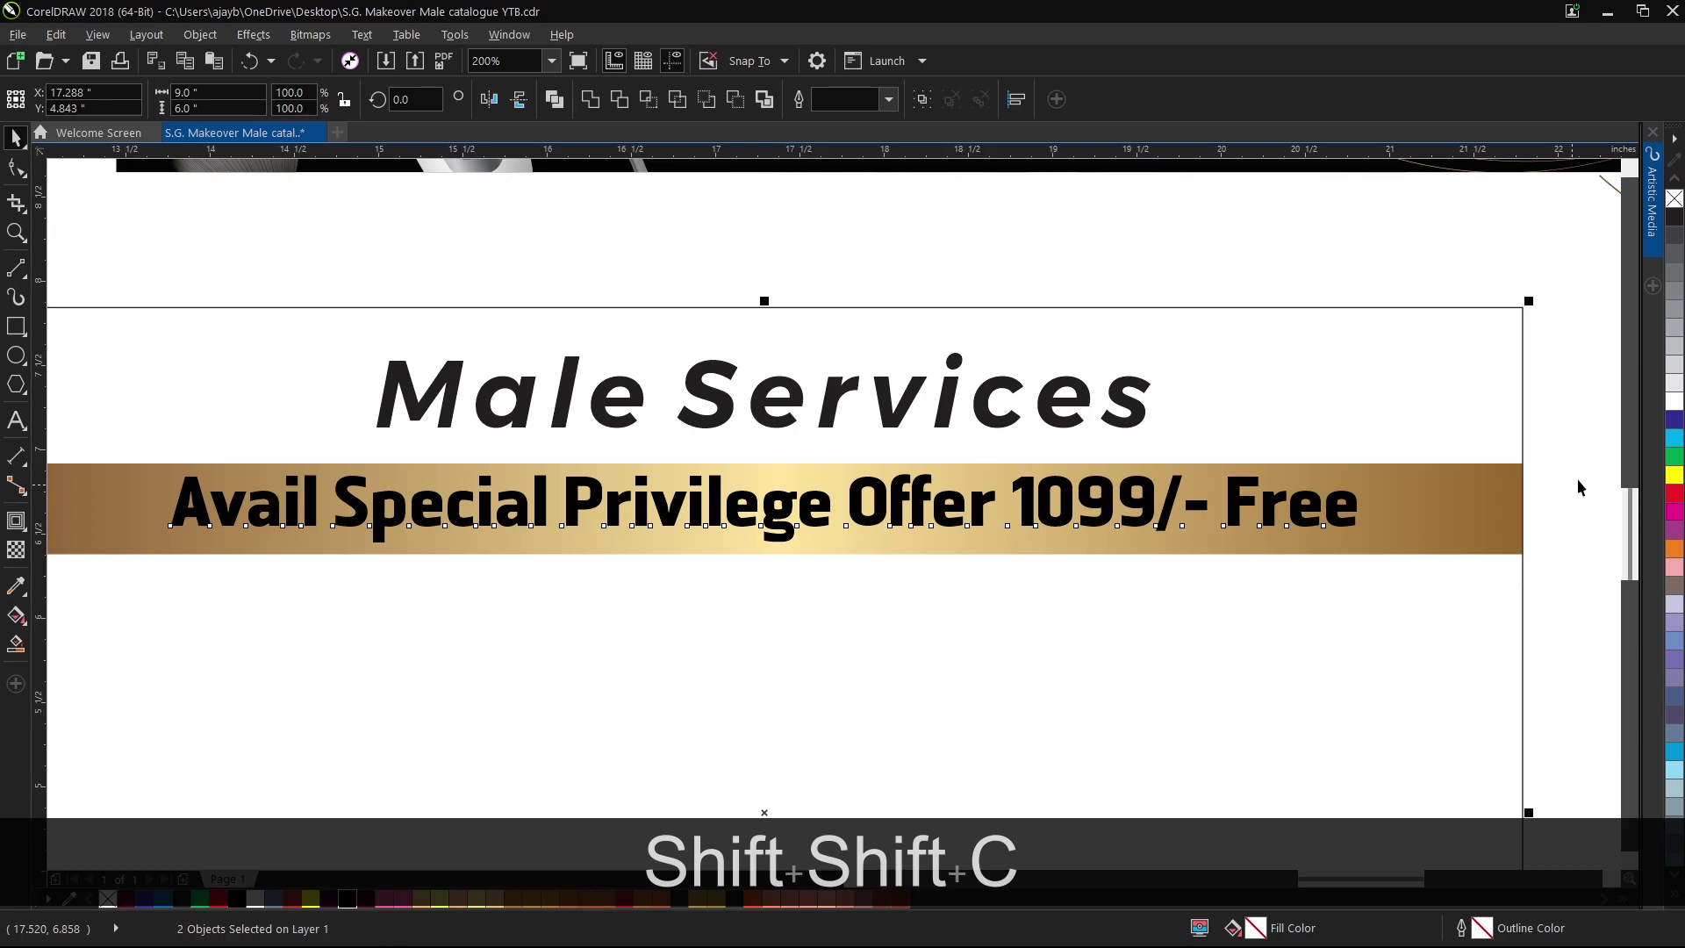
pyautogui.scroll(1, 1366, 517)
pyautogui.moveTo(1330, 494); pyautogui.dragTo(1329, 483)
pyautogui.scroll(-1, 1104, 386)
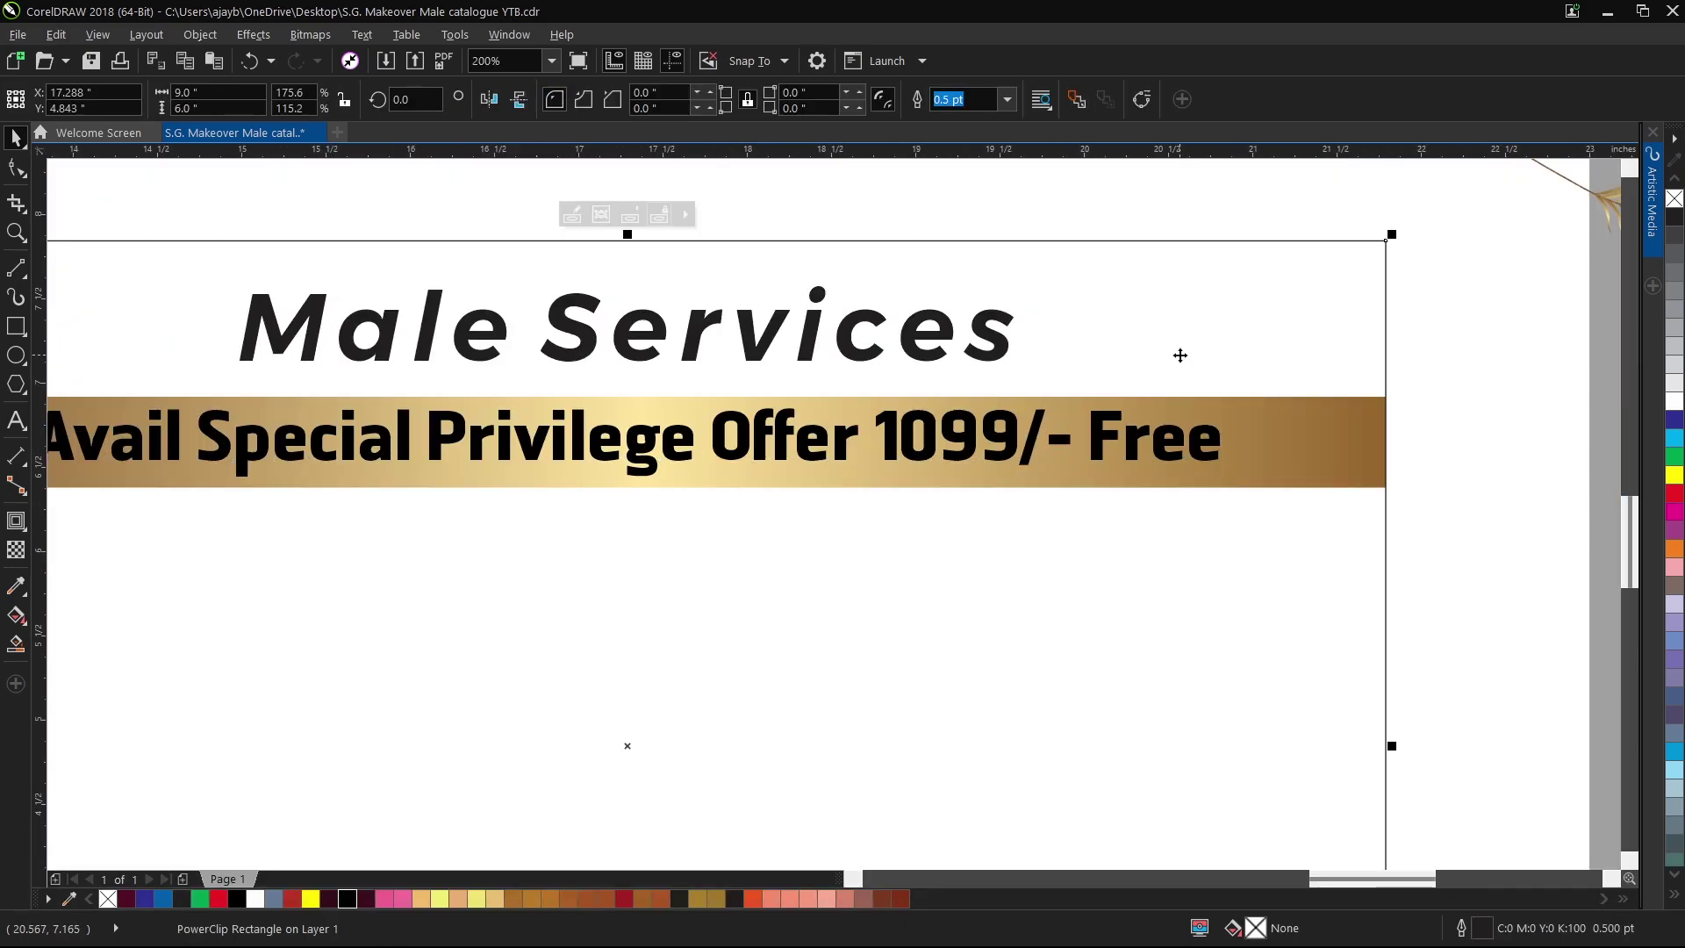
# Fill the fourth page's PowerClip rectangle with black and remove its outline.
pyautogui.click(348, 898)
pyautogui.rightClick(1675, 198)
# Give the Male Services heading a black fill and a white 4.0 pt outline.
pyautogui.click(983, 344)
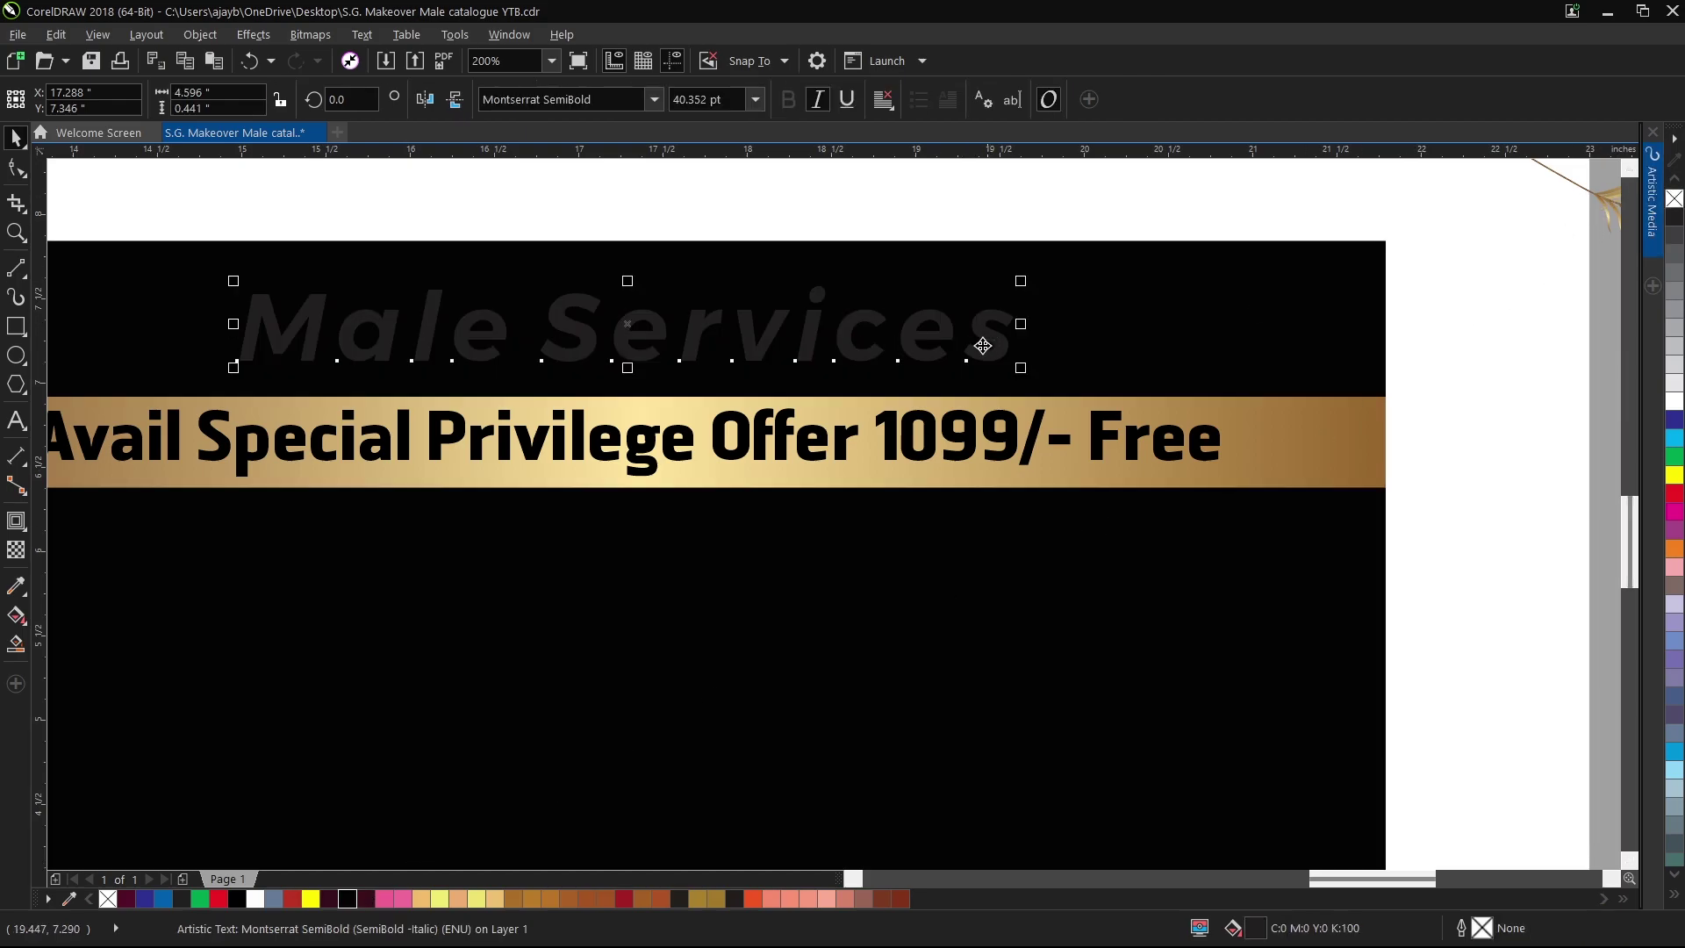
pyautogui.click(347, 898)
pyautogui.rightClick(1671, 406)
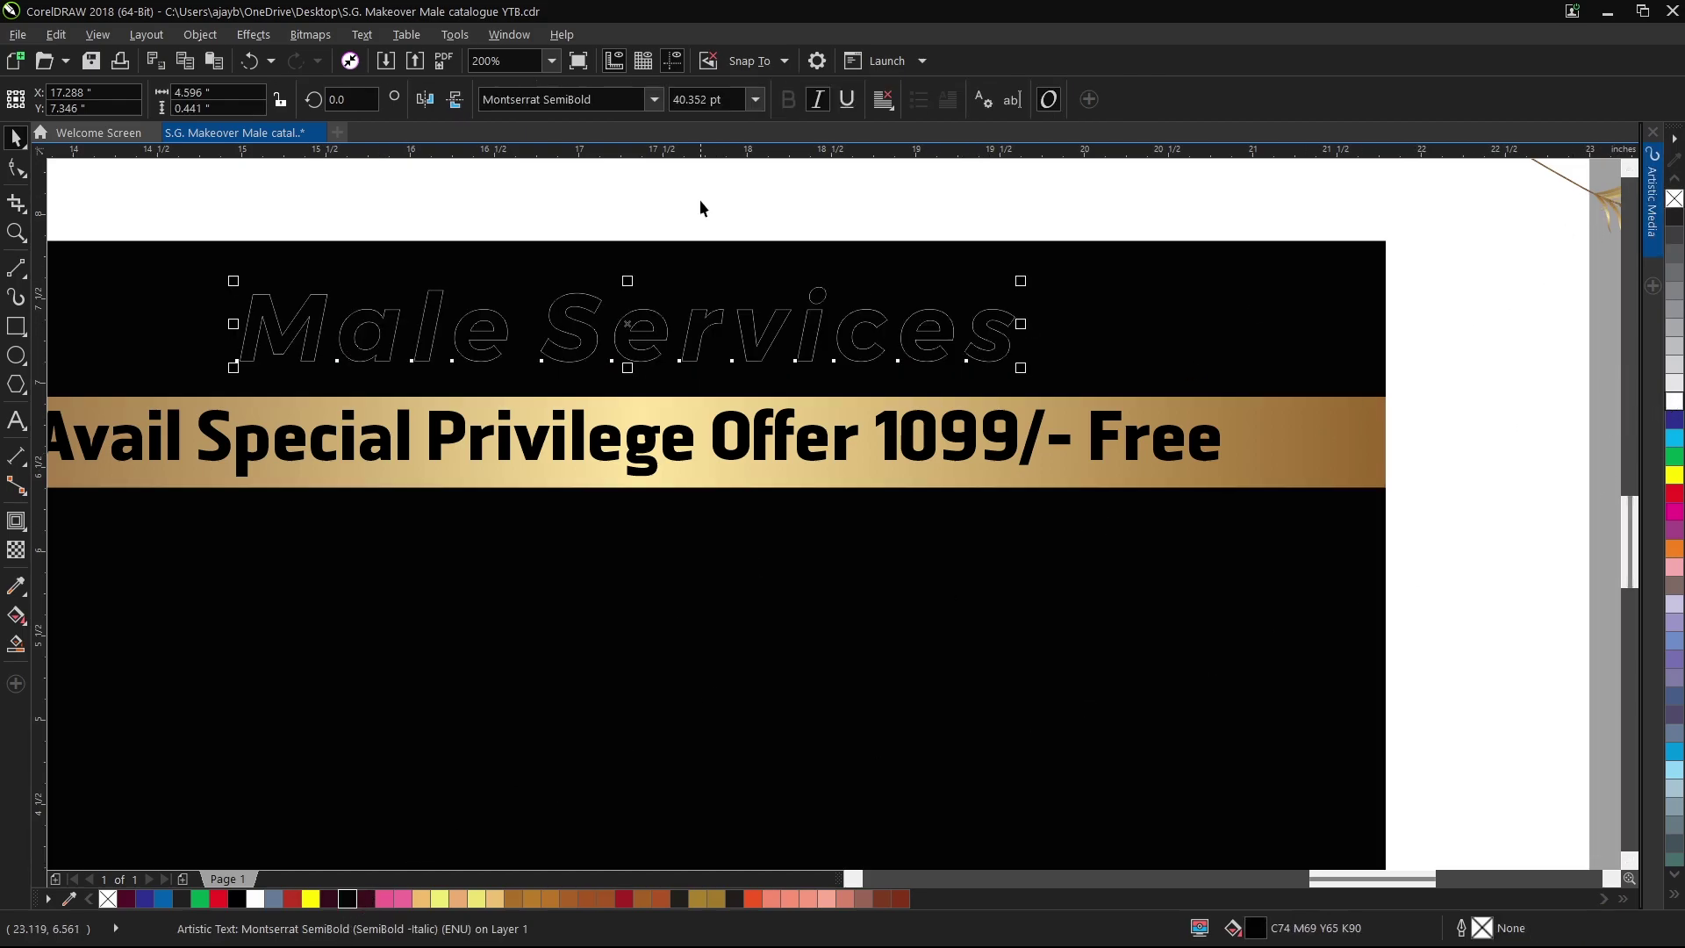
pyautogui.doubleClick(1470, 932)
pyautogui.click(724, 356)
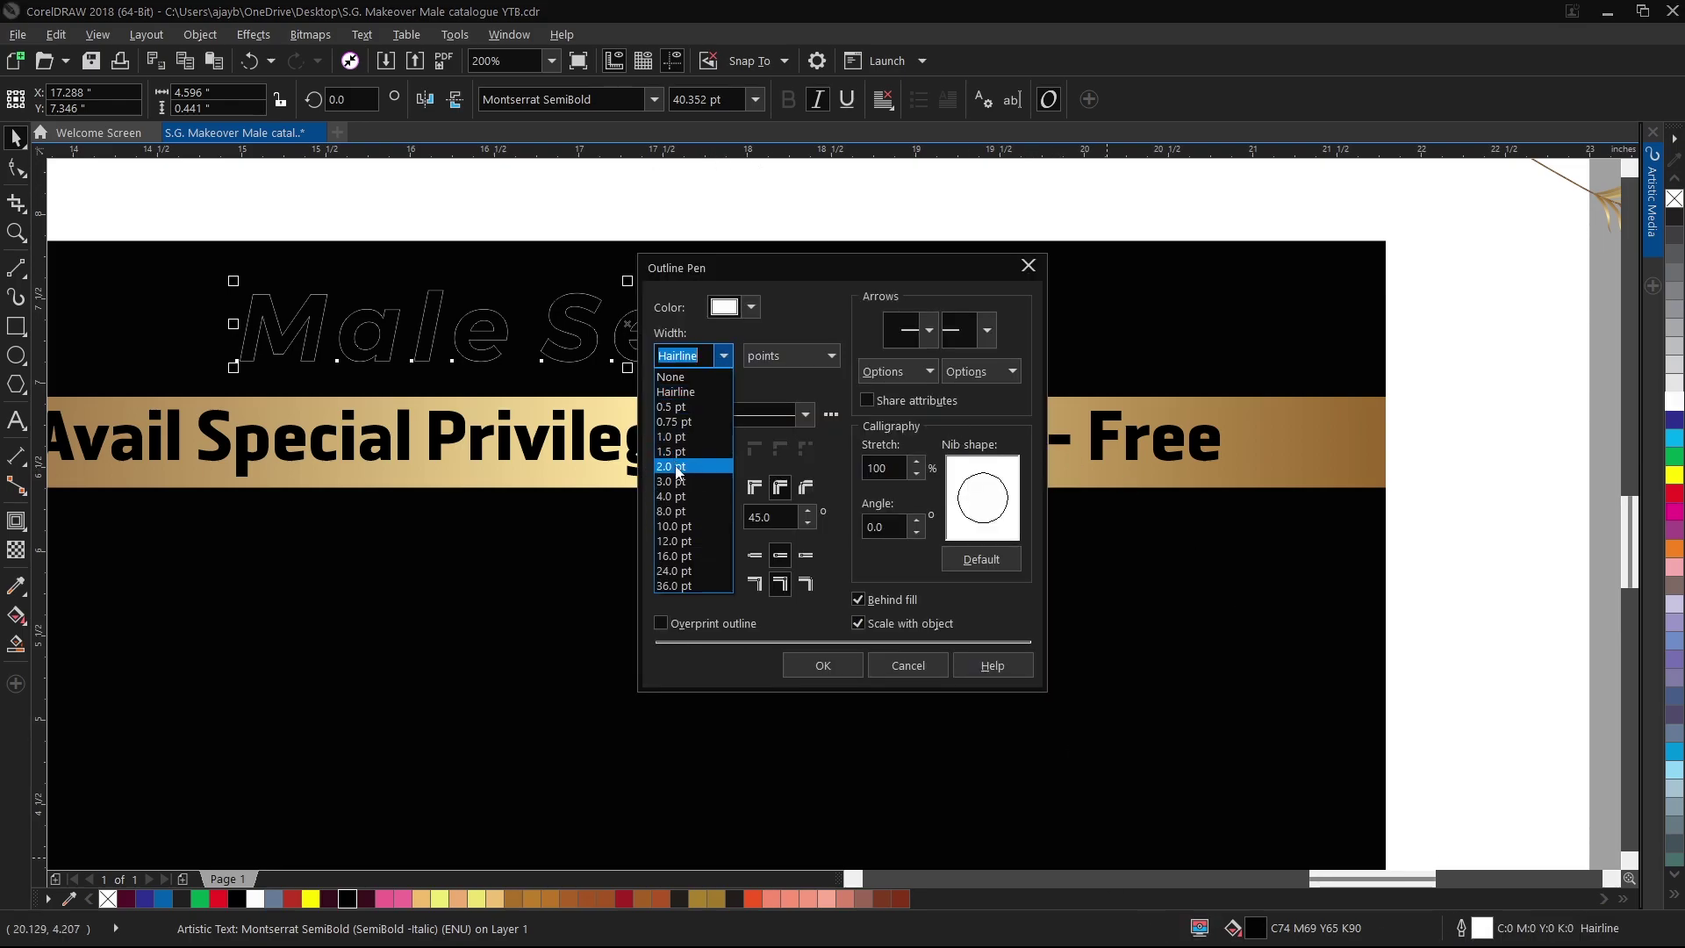
pyautogui.click(684, 497)
pyautogui.click(822, 665)
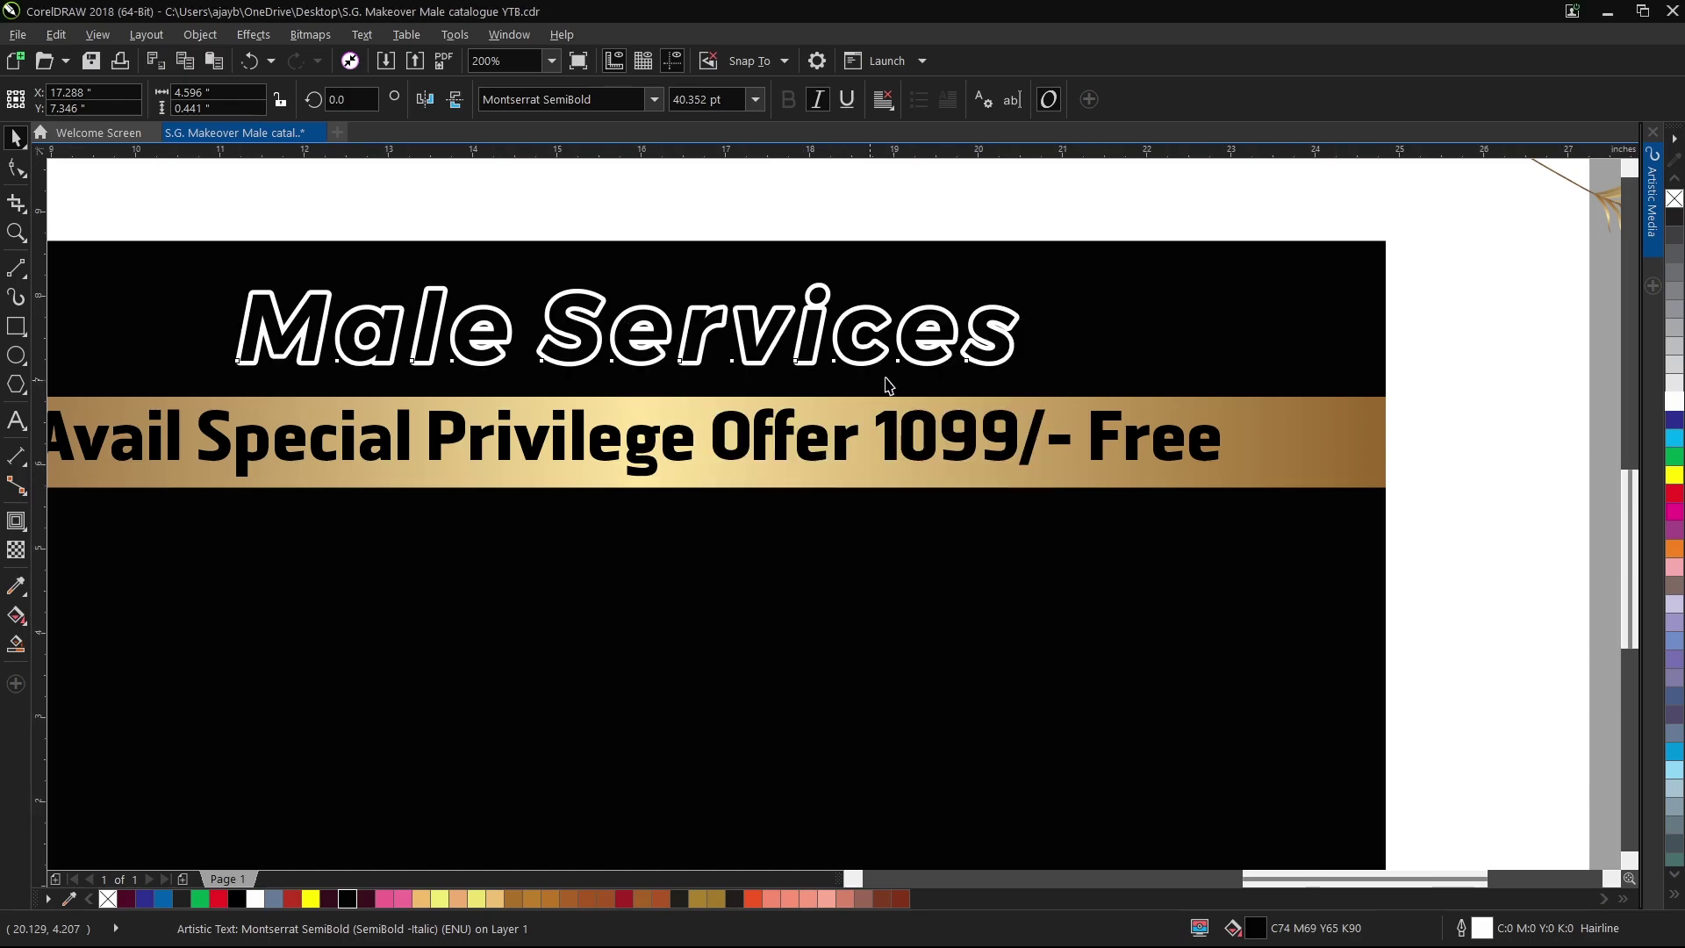
# Enlarge the privilege offer text to about 31.2 pt and centre it horizontally on the page frame.
pyautogui.scroll(-2, 873, 377)
pyautogui.keyDown('shift'); pyautogui.click(1050, 348); pyautogui.keyUp('shift')
pyautogui.scroll(2, 1051, 347)
pyautogui.click(1062, 391)
pyautogui.moveTo(1066, 375); pyautogui.dragTo(1089, 363)
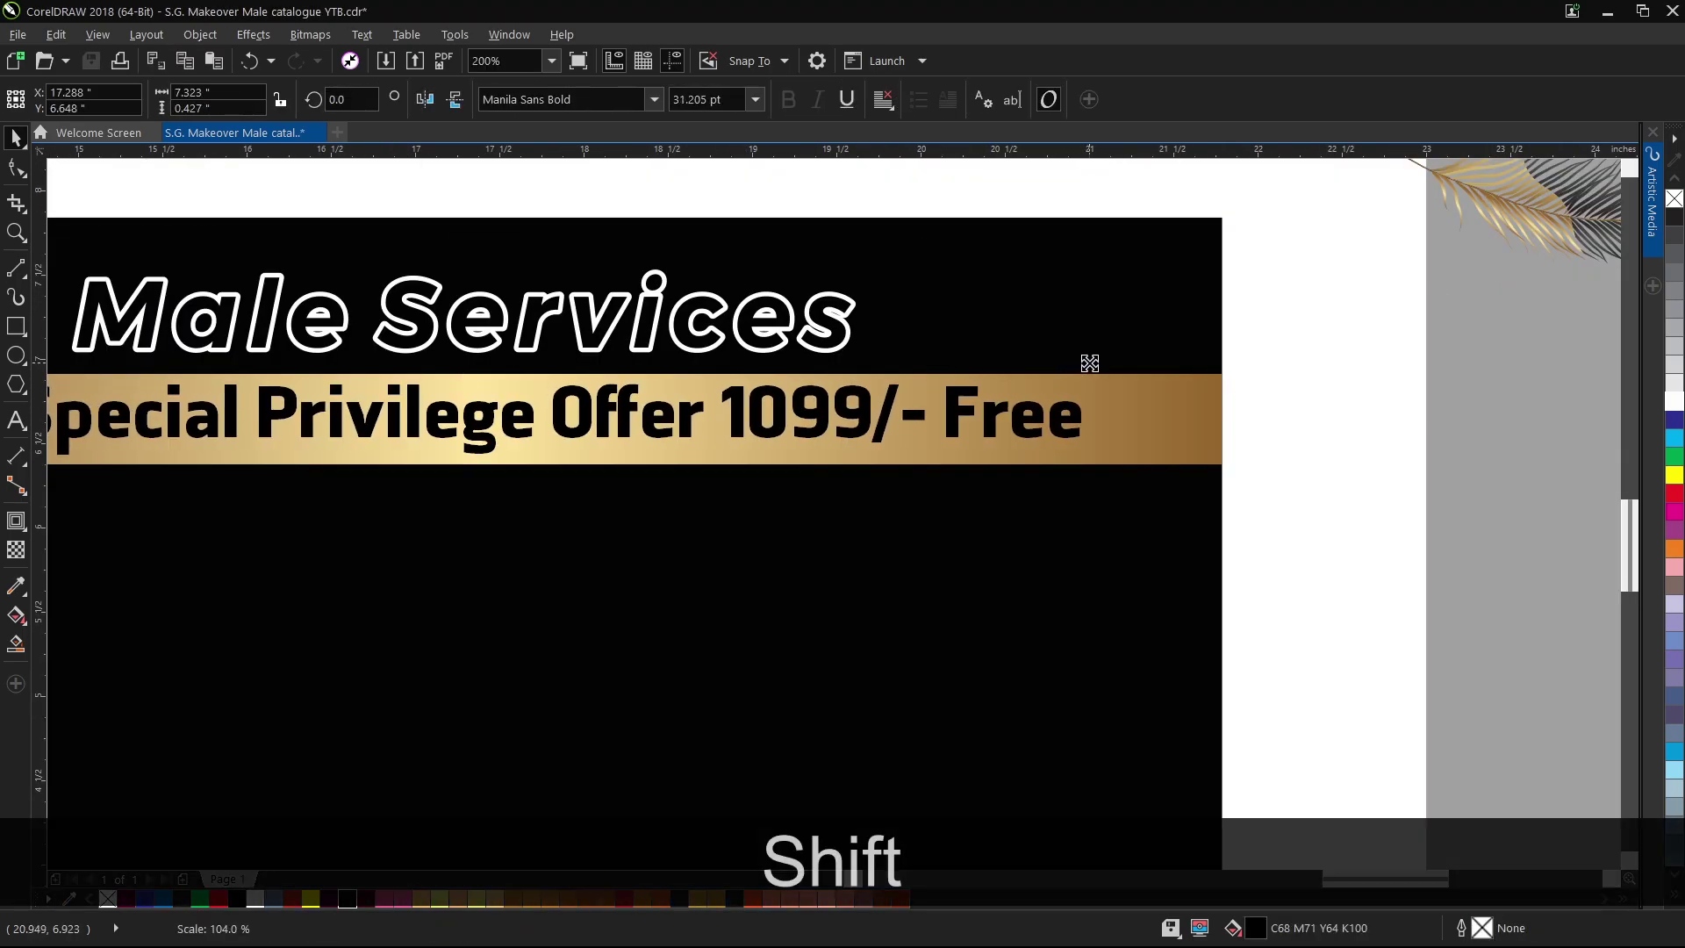
pyautogui.keyDown('shift'); pyautogui.click(1177, 414); pyautogui.keyUp('shift')
pyautogui.press('c')
# Move the service names and prices onto the black page below the gold band and colour them white.
pyautogui.scroll(-3, 901, 403)
pyautogui.click(103, 443)
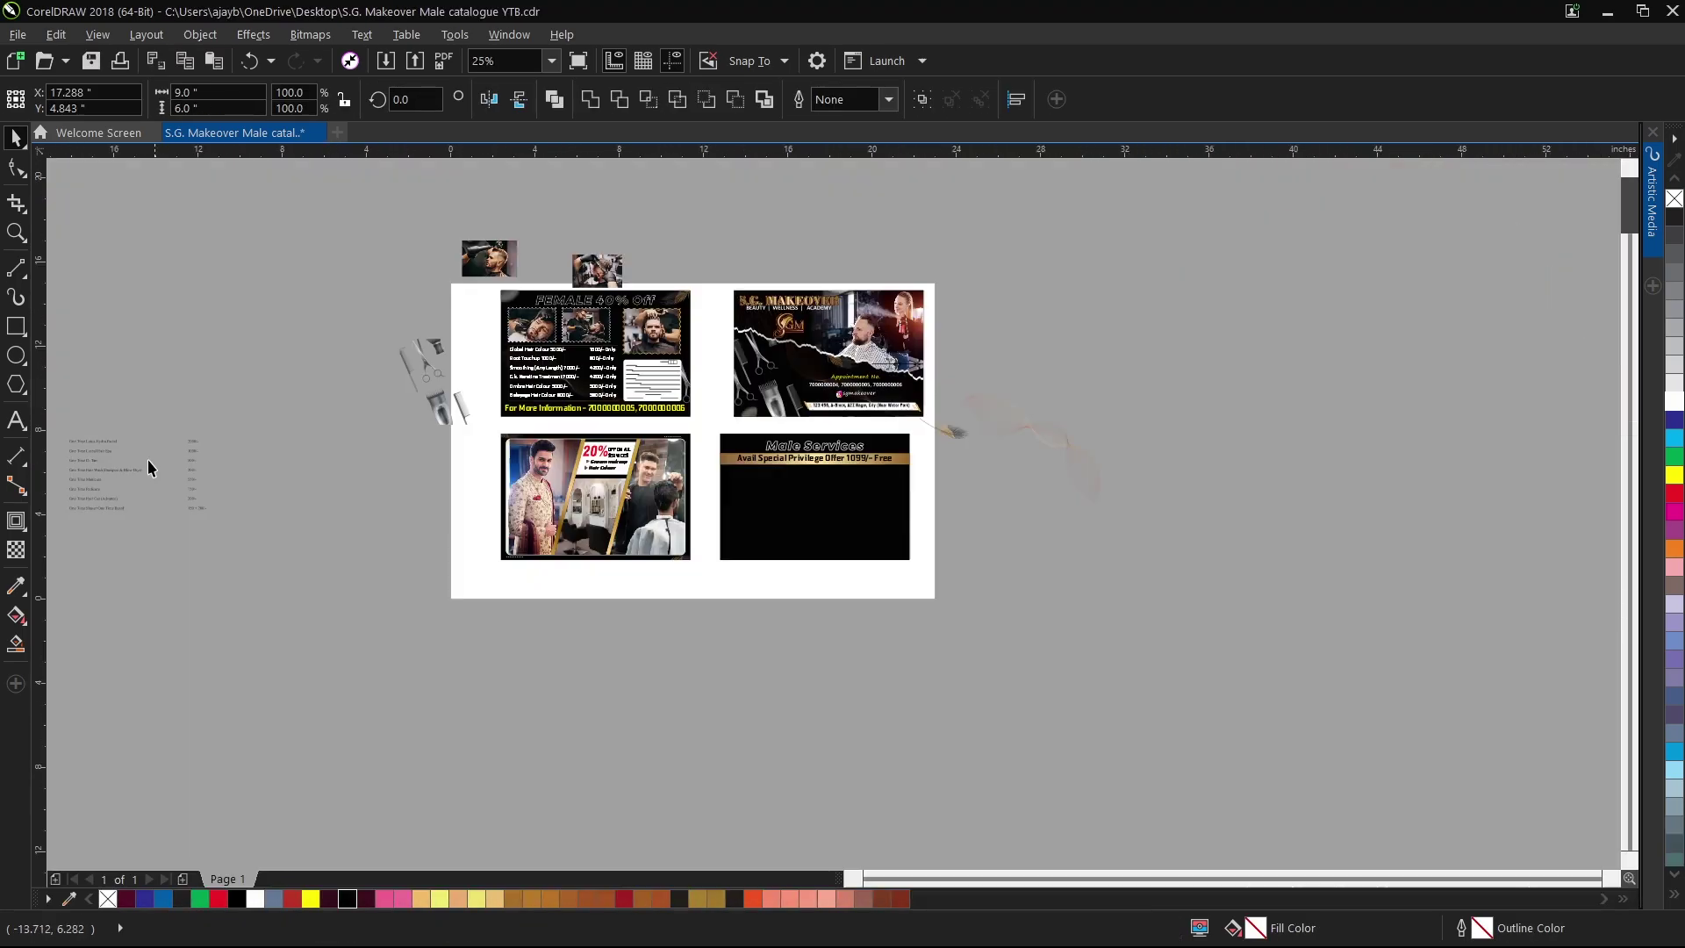
pyautogui.moveTo(56, 542); pyautogui.dragTo(56, 542)
pyautogui.moveTo(104, 479); pyautogui.dragTo(764, 506)
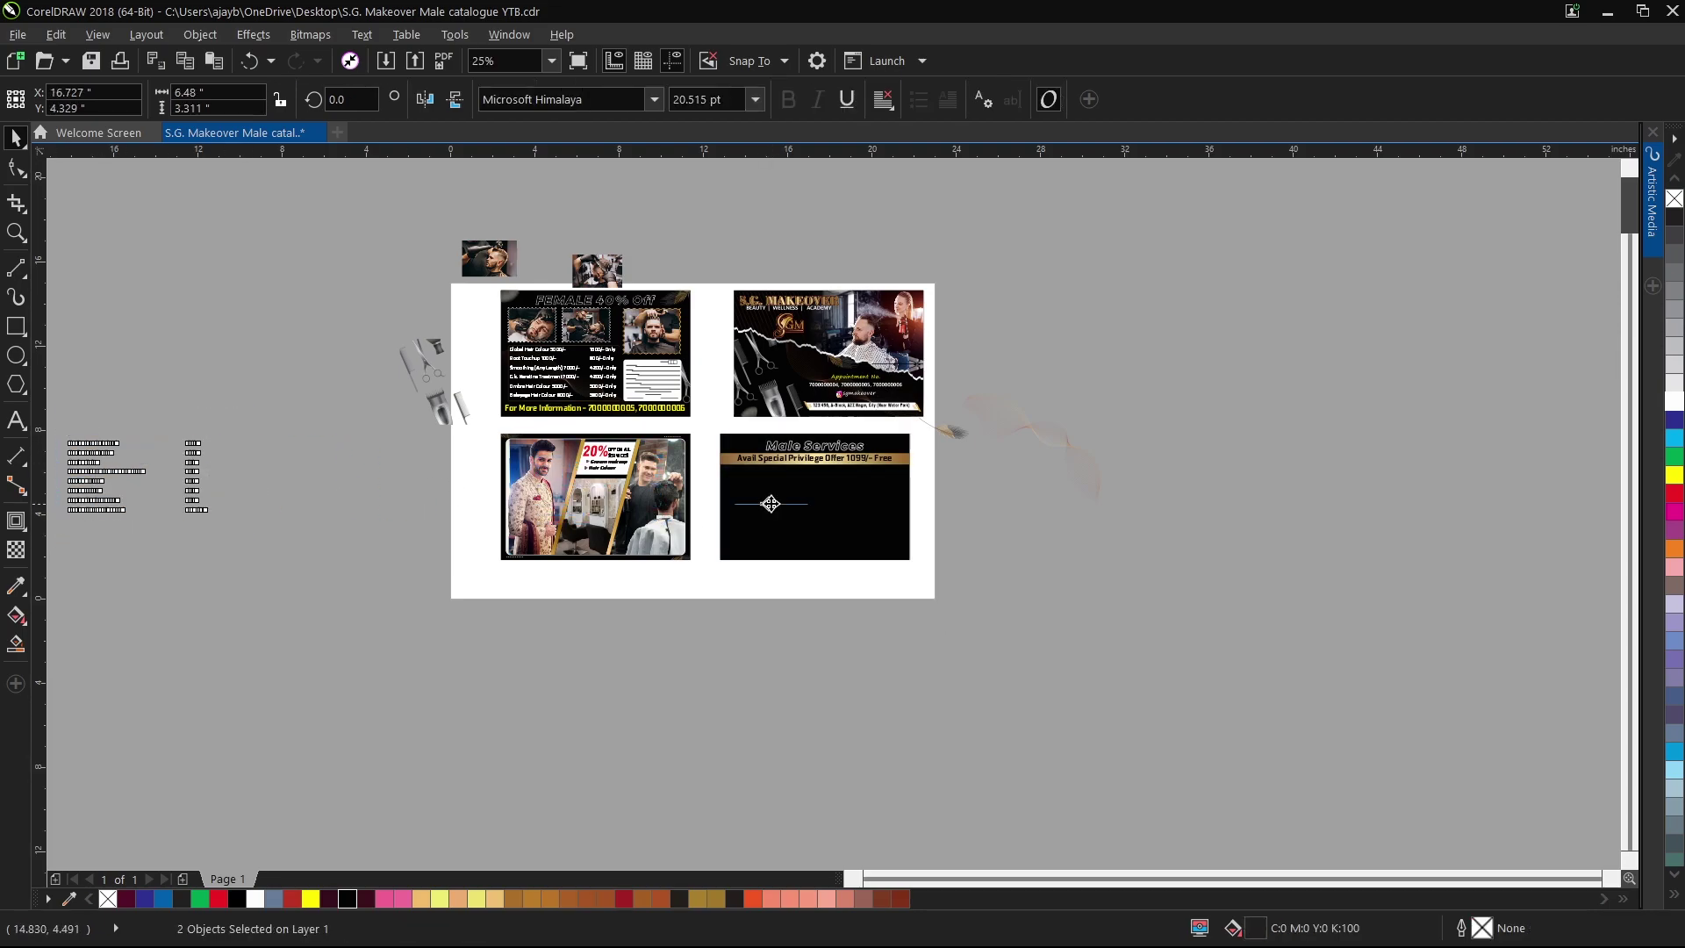
pyautogui.scroll(2, 866, 465)
pyautogui.click(1674, 420)
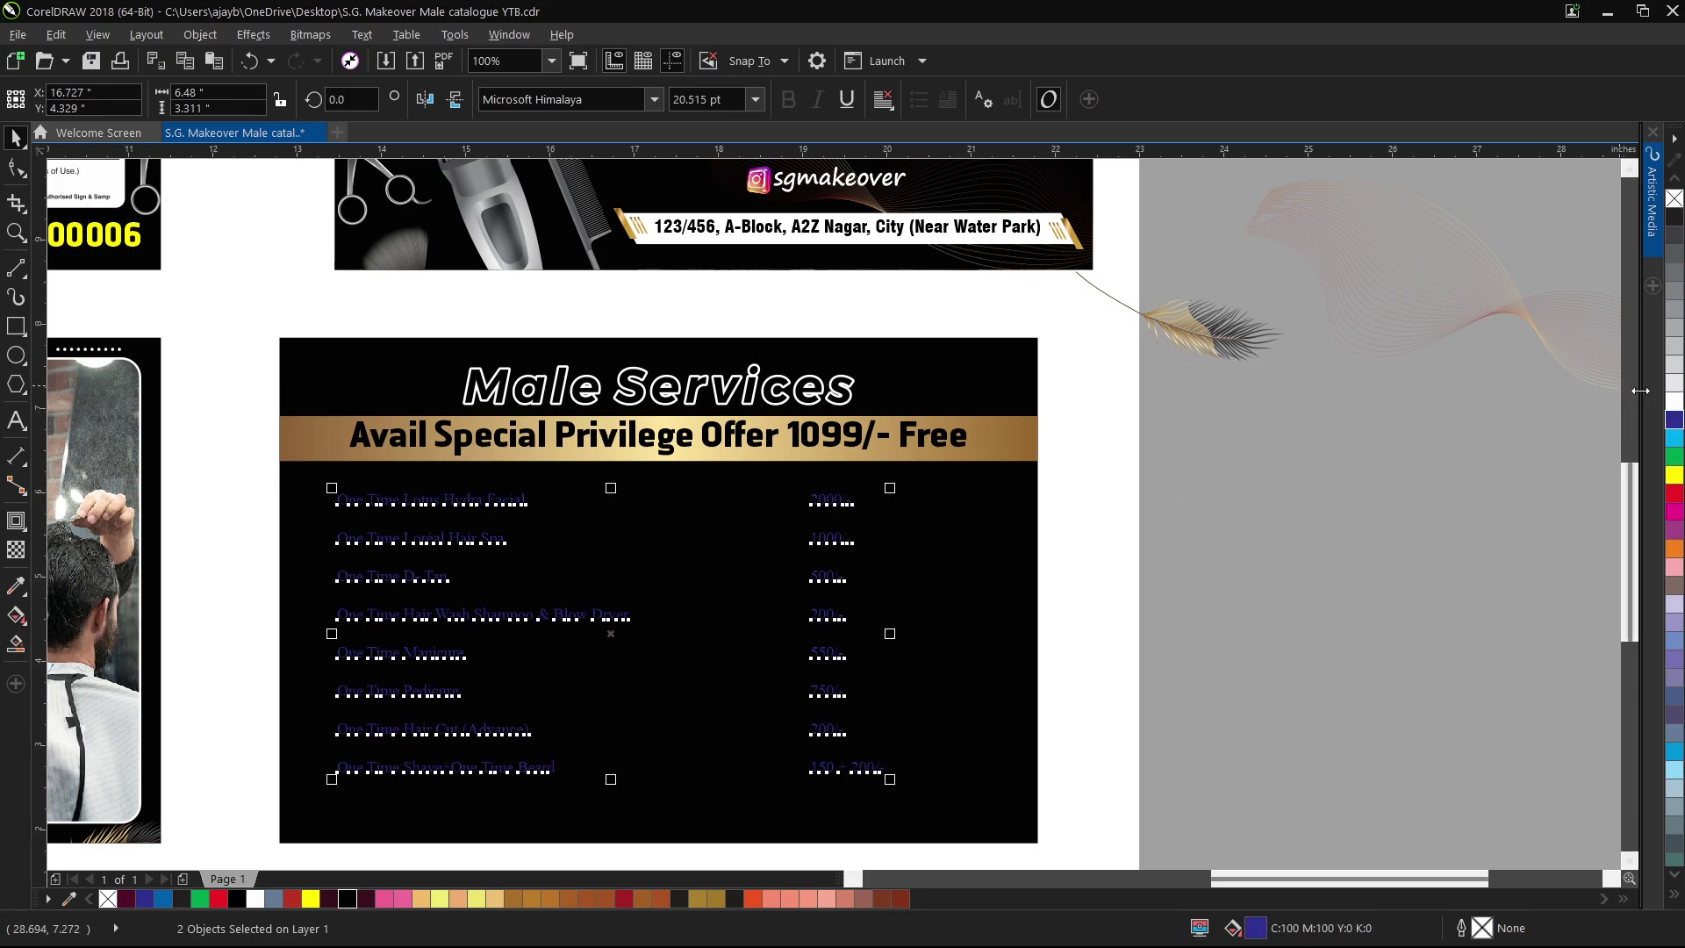
pyautogui.click(1674, 401)
pyautogui.scroll(1, 406, 503)
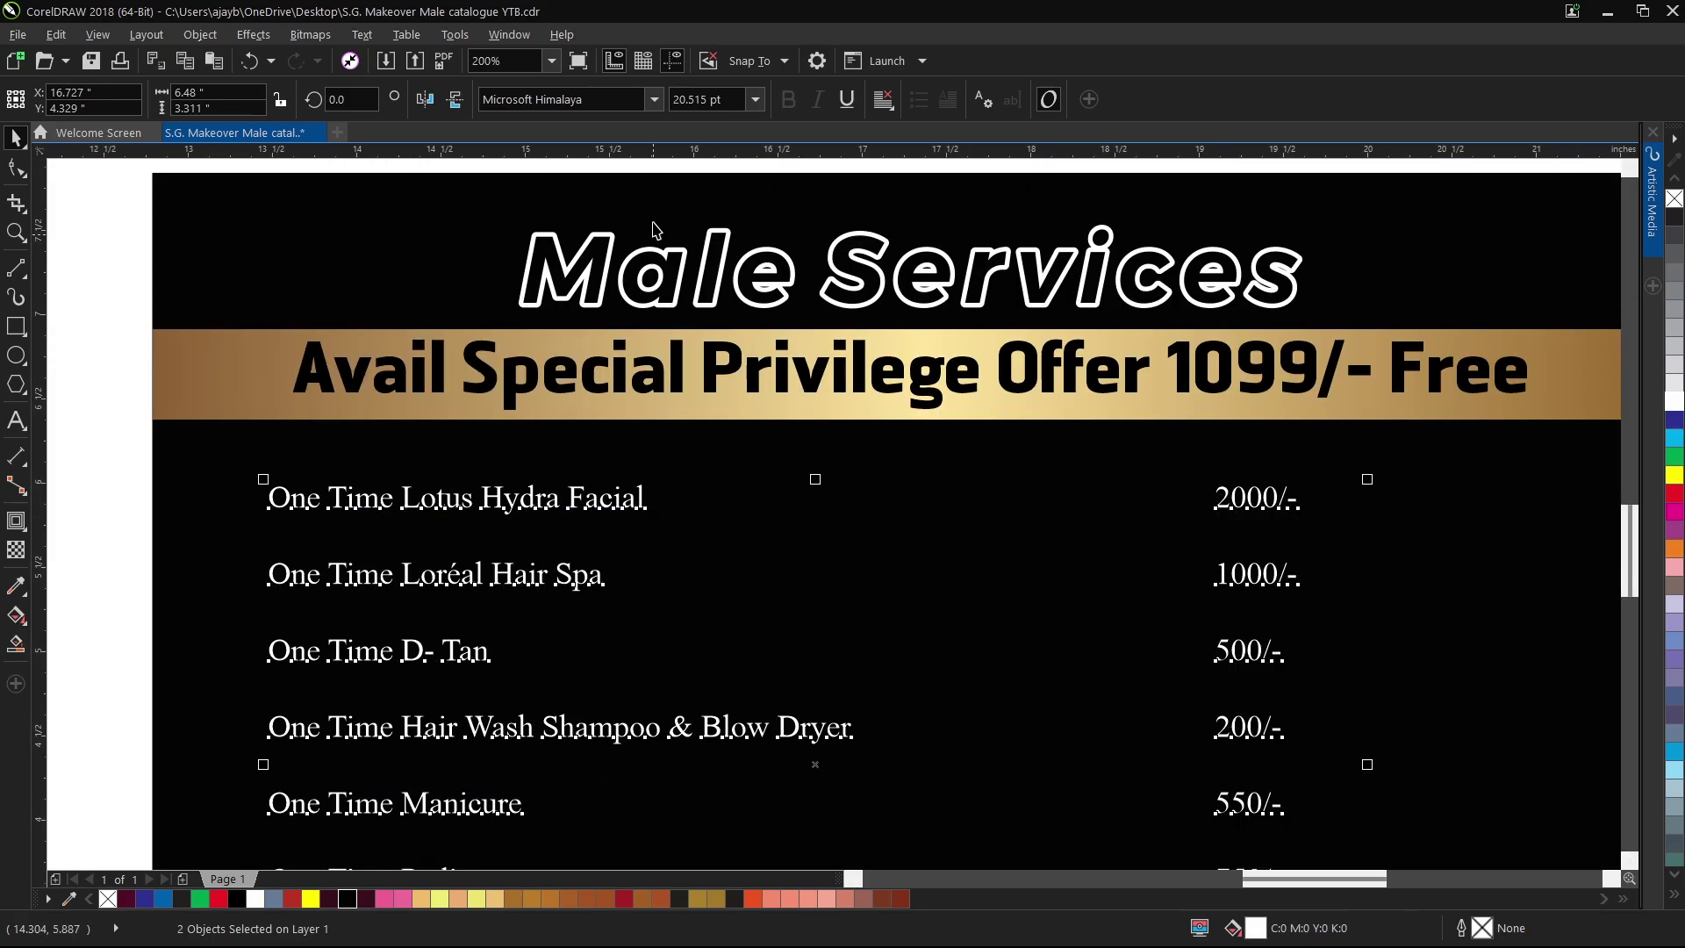
# Change the service list and prices to Manila Sans Bold and shift both texts slightly up and left on the page.
pyautogui.click(656, 99)
pyautogui.click(582, 158)
pyautogui.scroll(-1, 579, 342)
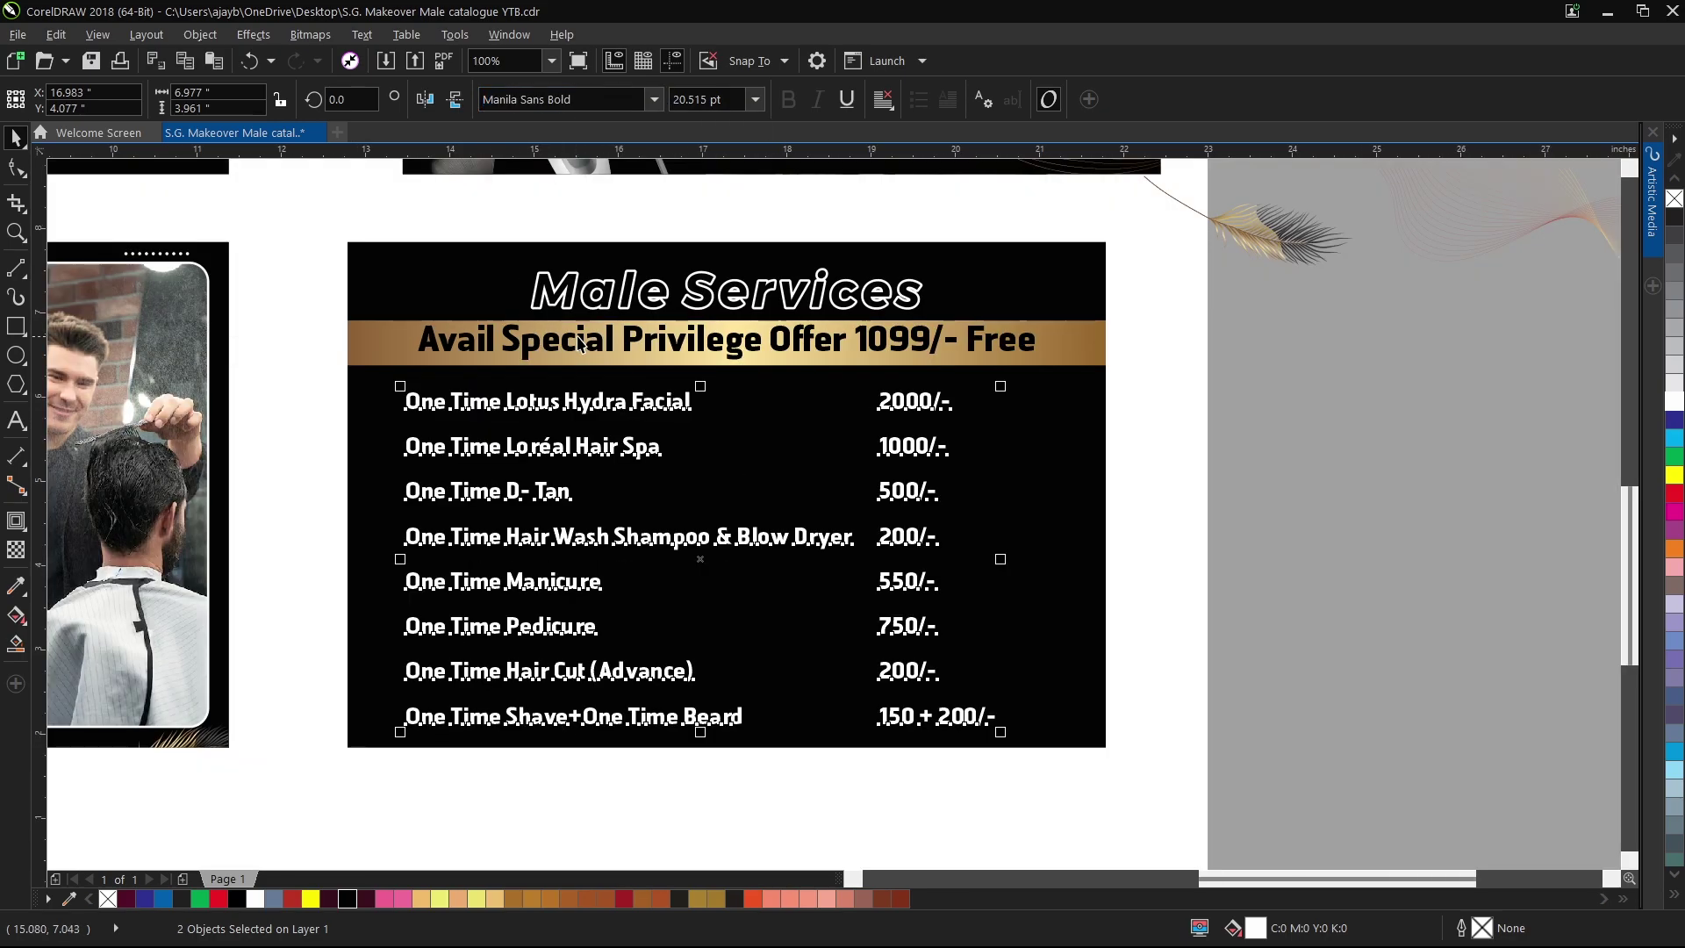
pyautogui.moveTo(889, 488); pyautogui.dragTo(860, 480)
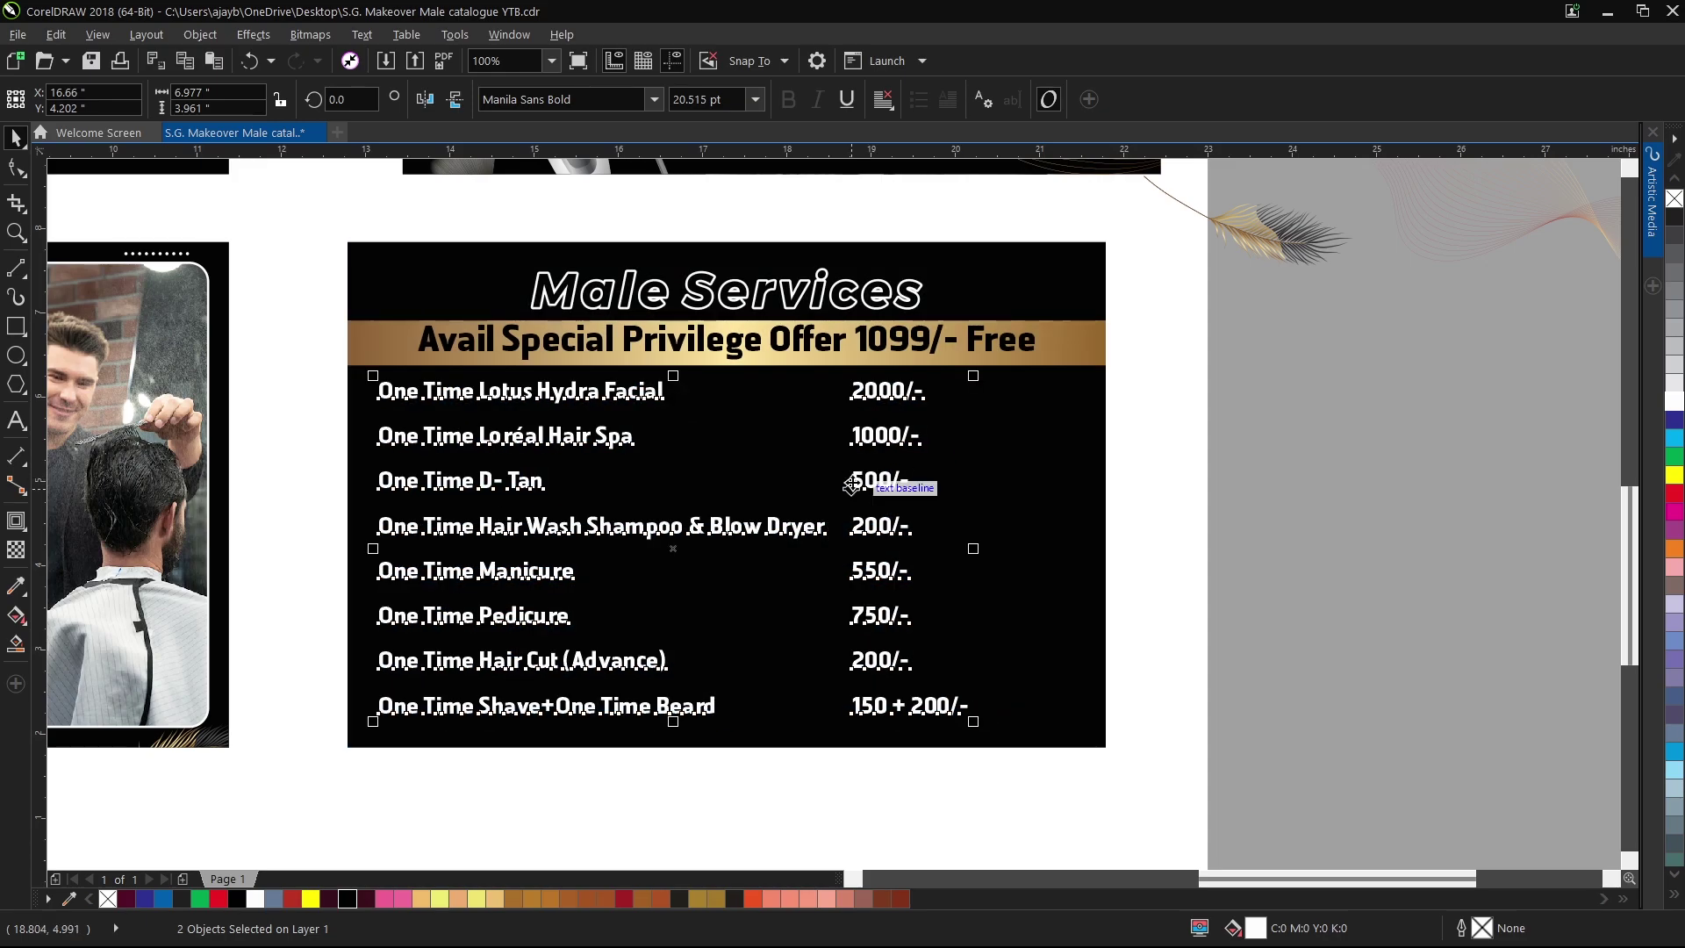
pyautogui.press('Down')
pyautogui.click(1119, 503)
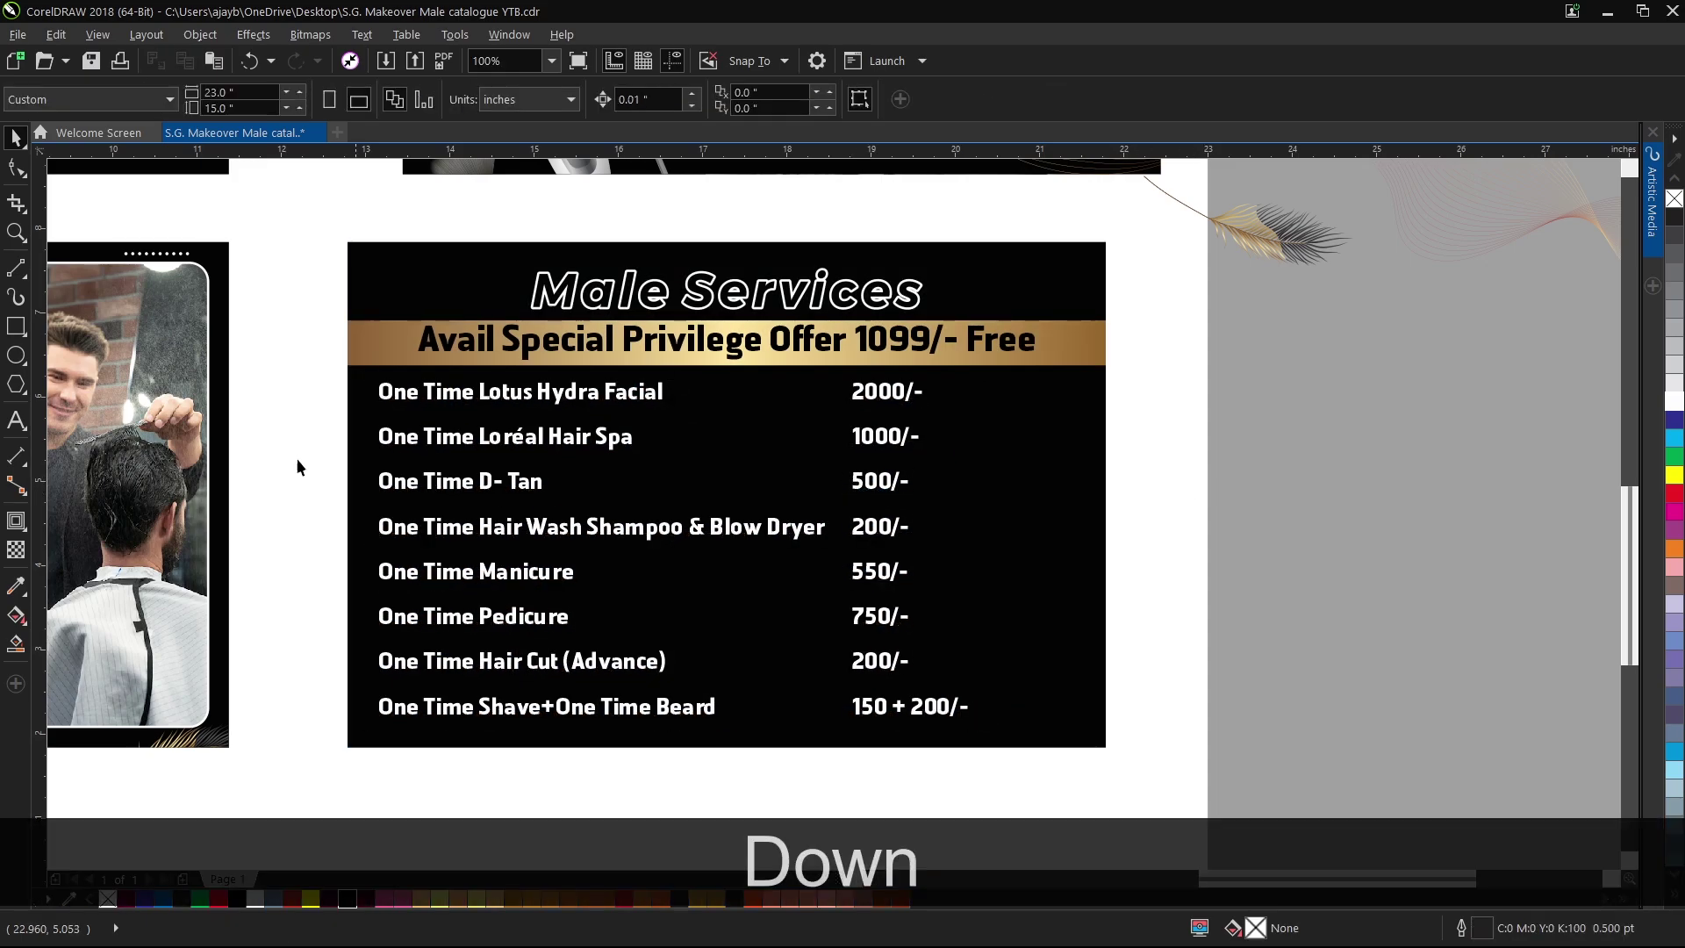
# Draw a rectangle about 0.72 by 0.25 inch over the 2000/- price, fill it white and remove its outline.
pyautogui.click(16, 326)
pyautogui.scroll(1, 919, 390)
pyautogui.scroll(1, 918, 387)
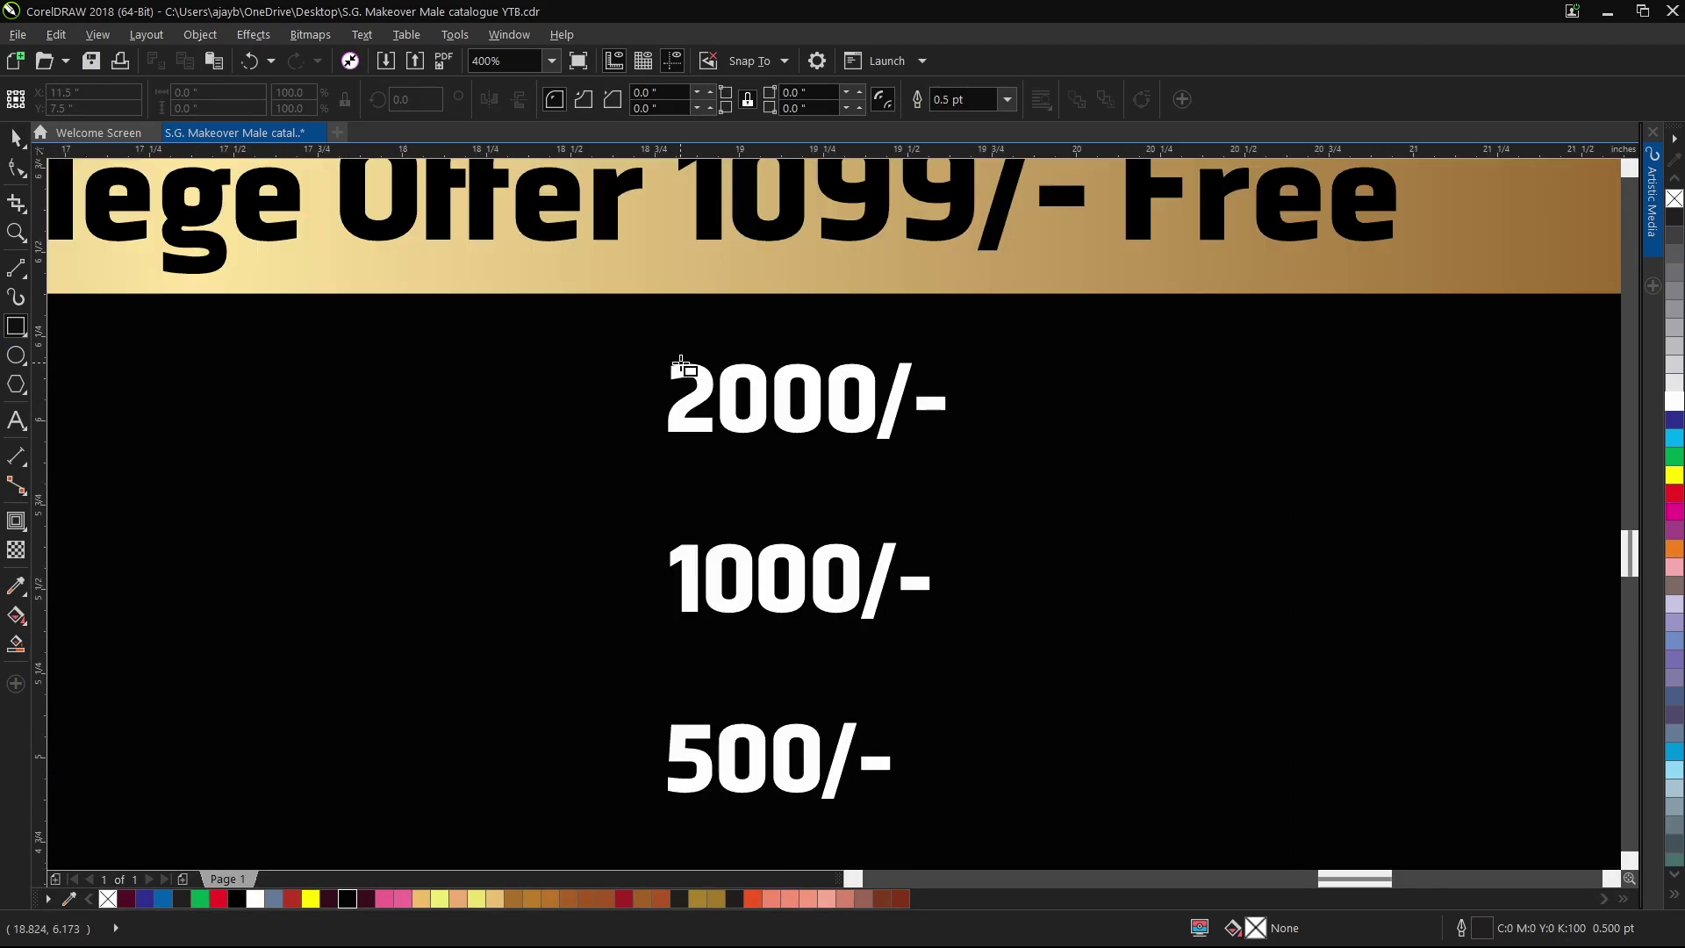
pyautogui.moveTo(665, 357); pyautogui.dragTo(910, 443)
pyautogui.hotkey('ctrl', 'space')
pyautogui.scroll(1, 802, 394)
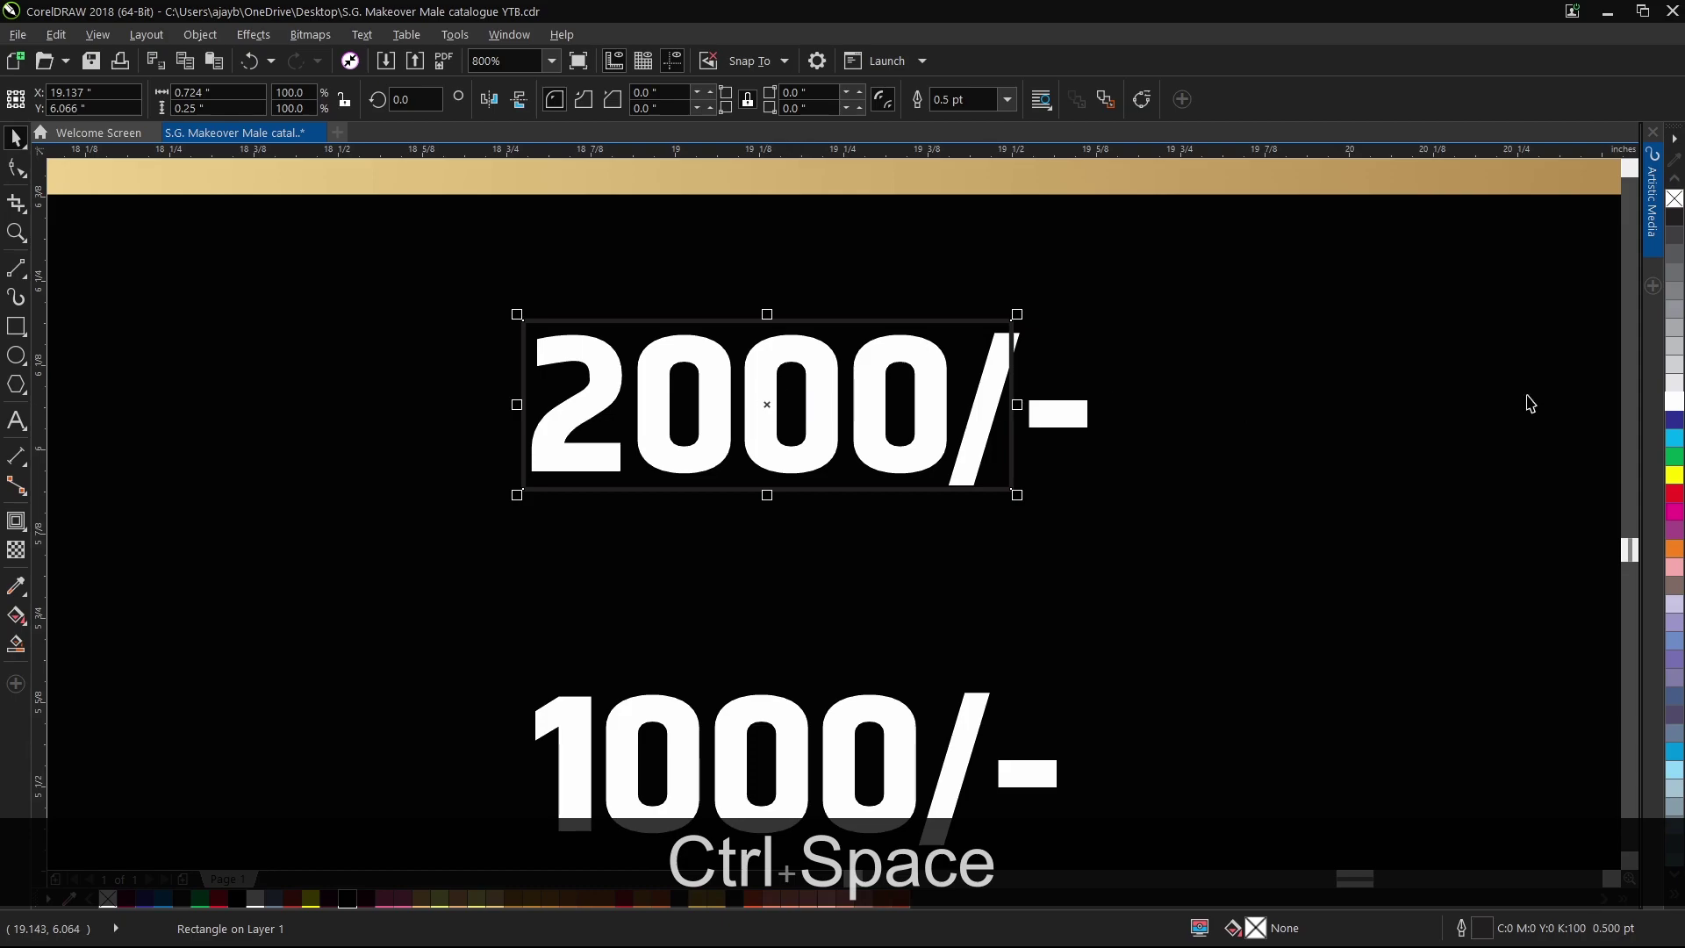
pyautogui.click(1676, 406)
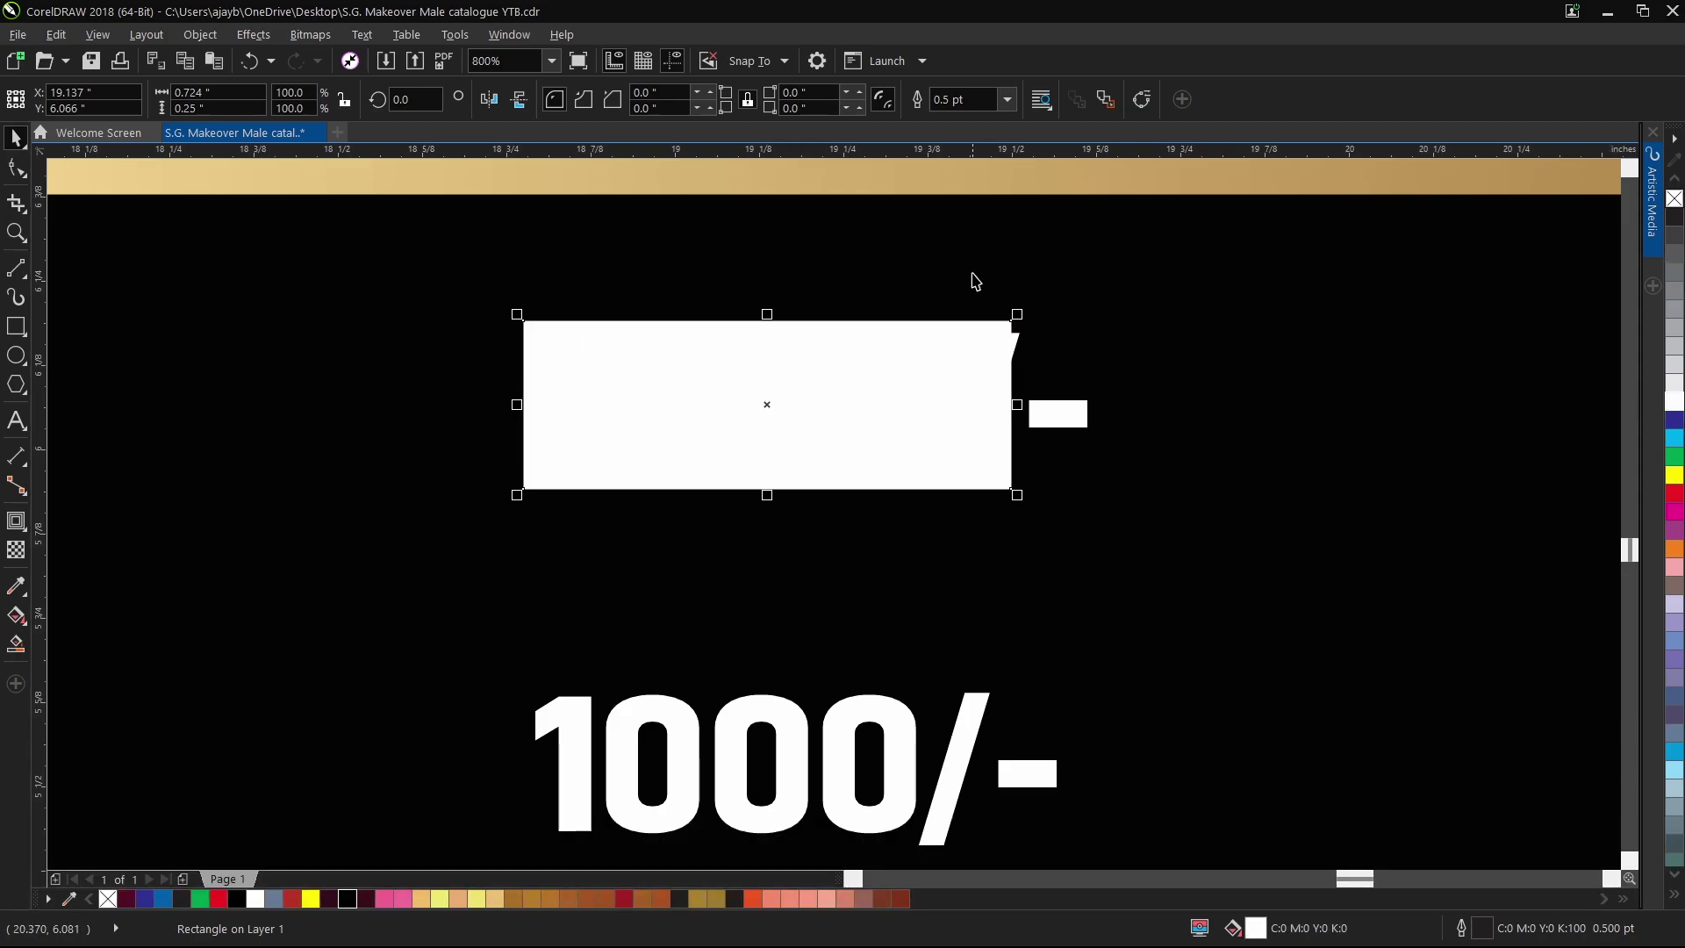
pyautogui.scroll(1, 865, 354)
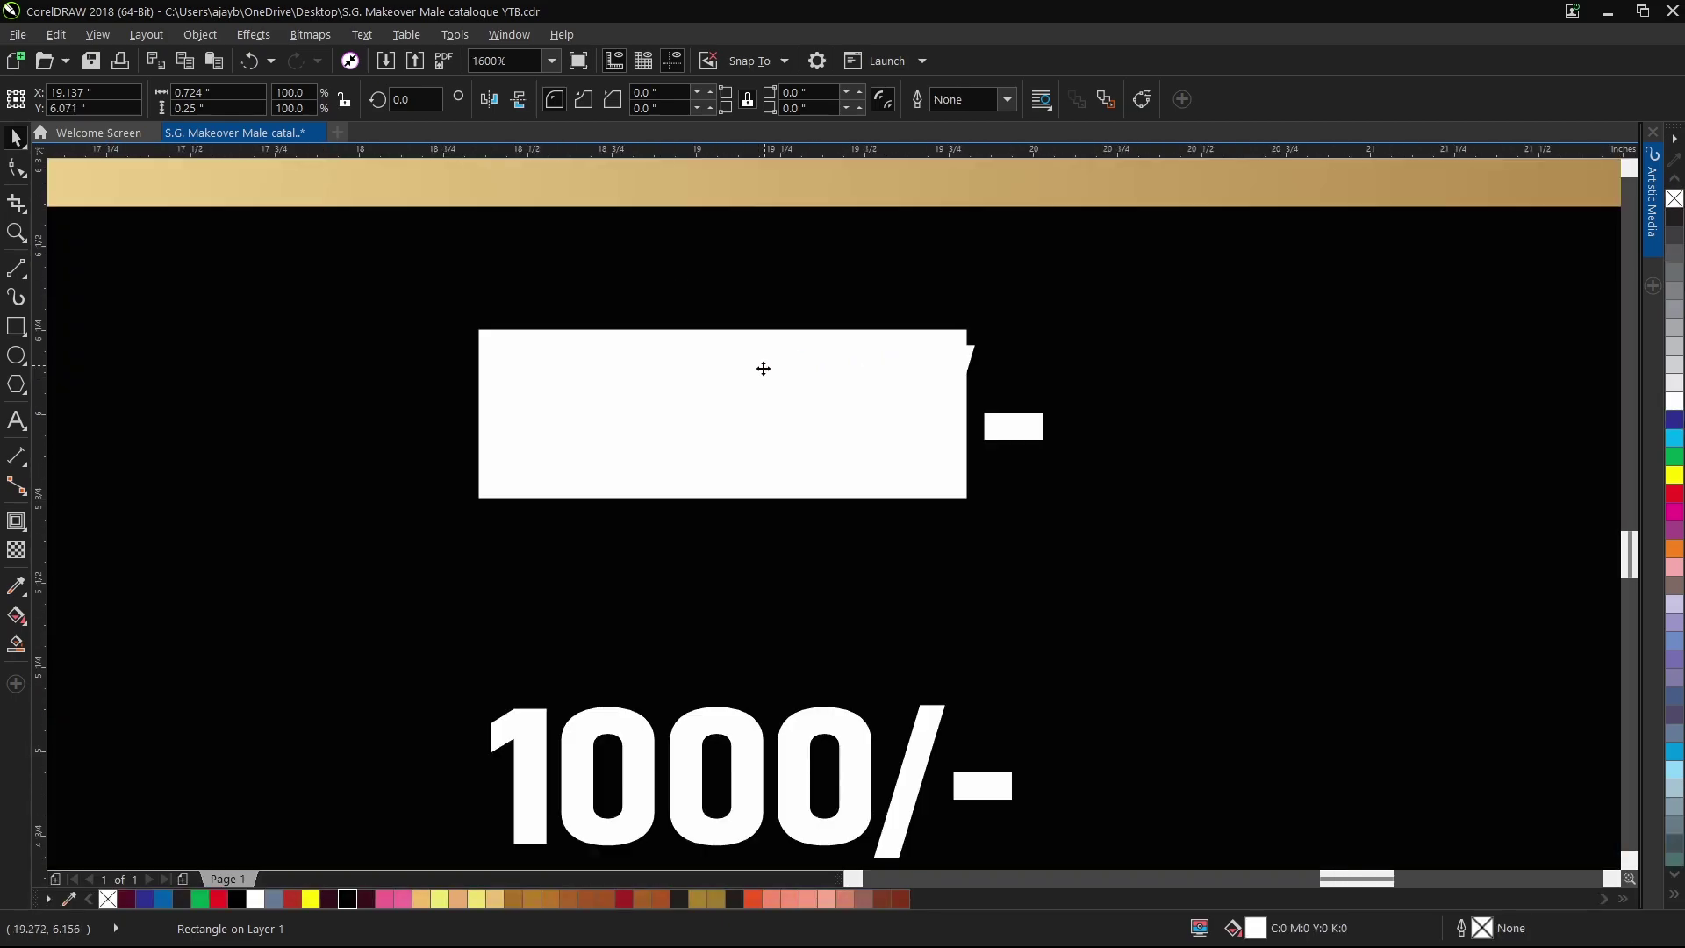
# Place the white box beyond the 2000/- price and repeat evenly spaced copies downward to make eight boxes.
pyautogui.scroll(-3, 763, 368)
pyautogui.moveTo(763, 370); pyautogui.dragTo(991, 545)
pyautogui.scroll(-1, 987, 376)
pyautogui.scroll(2, 989, 375)
pyautogui.rightClick(992, 545)
pyautogui.hotkey('ctrl', 'r')
pyautogui.hotkey('ctrl', 'r')
pyautogui.scroll(-2, 885, 462)
pyautogui.hotkey('ctrl', 'r')
pyautogui.scroll(-2, 886, 463)
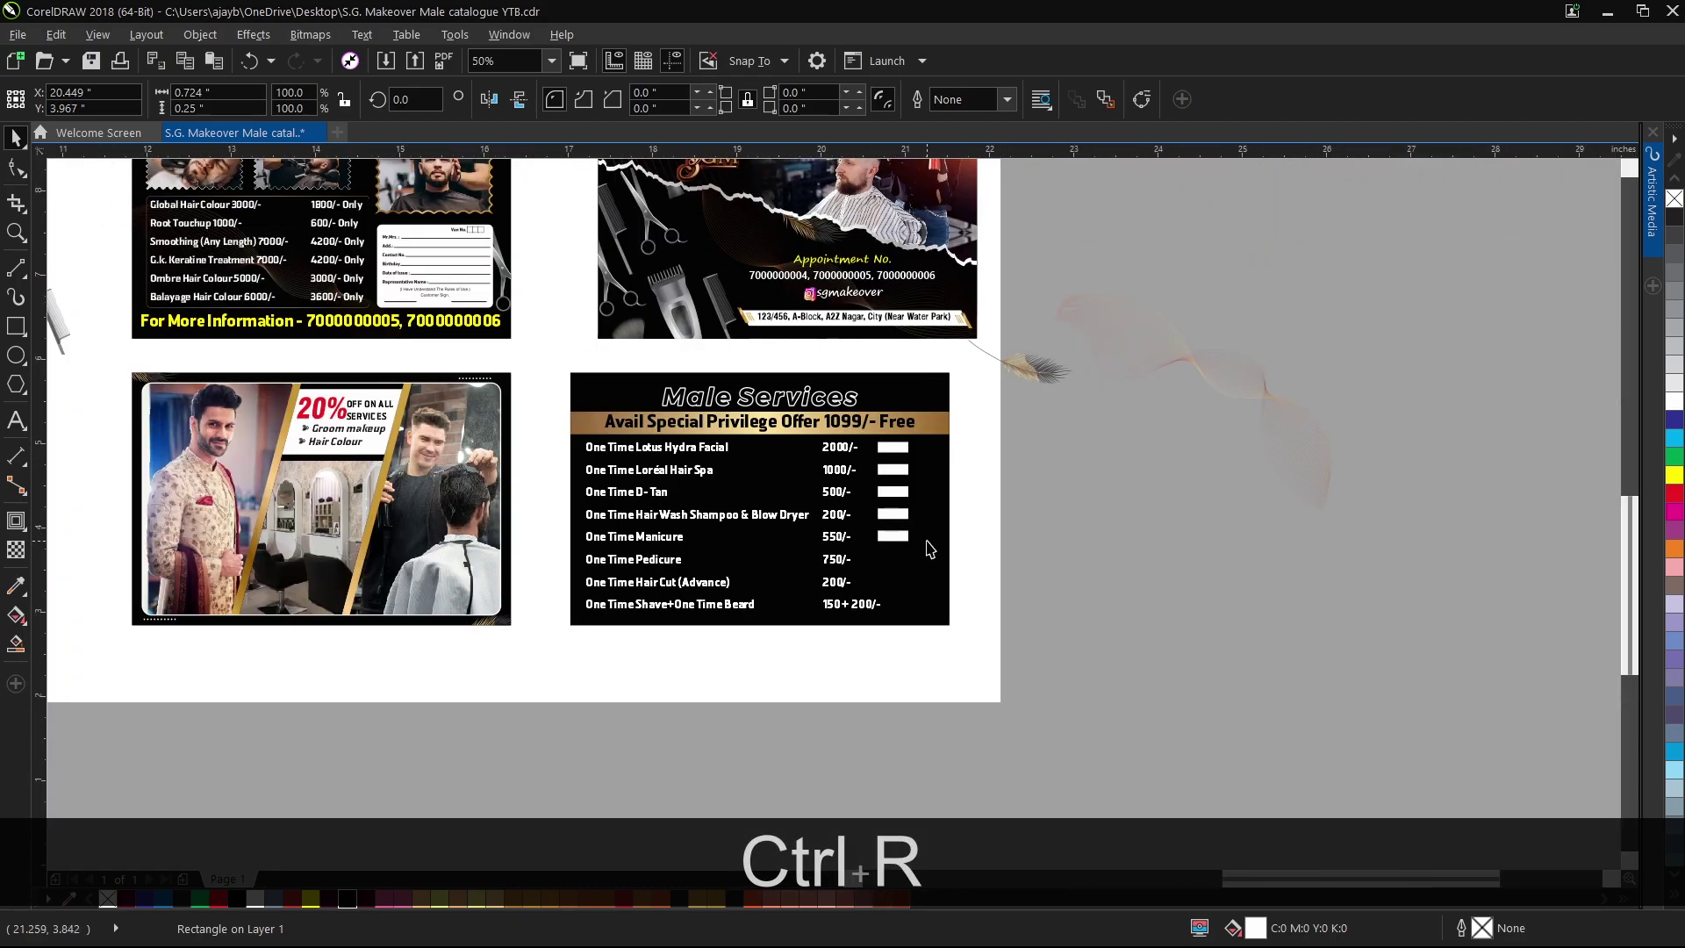
pyautogui.scroll(2, 925, 545)
pyautogui.hotkey('ctrl', 'r')
pyautogui.hotkey('ctrl', 'r')
pyautogui.hotkey('ctrl', 'r')
# Lower the last white box to line up with the 150 + 200/- price.
pyautogui.scroll(6, 859, 650)
pyautogui.moveTo(858, 676); pyautogui.dragTo(856, 705)
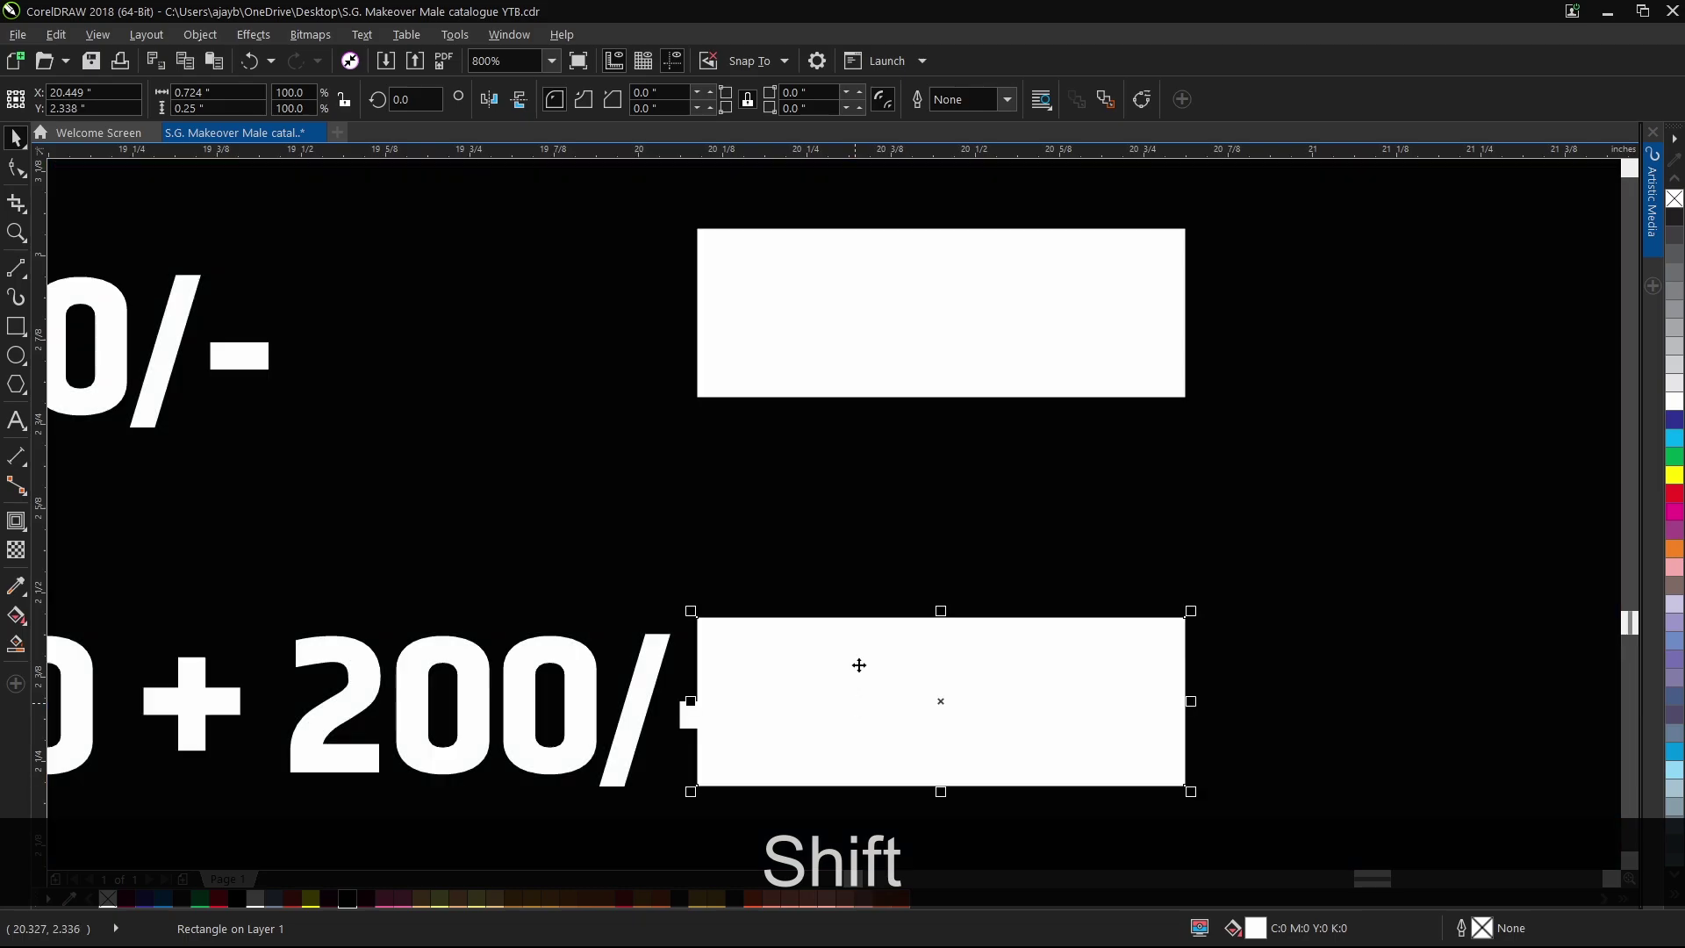
pyautogui.scroll(-3, 859, 665)
# Group the eight white boxes and shift them right, clear of the prices.
pyautogui.moveTo(1017, 753); pyautogui.dragTo(827, 620)
pyautogui.moveTo(821, 323); pyautogui.dragTo(966, 353)
pyautogui.scroll(2, 842, 356)
pyautogui.hotkey('ctrl', 'g')
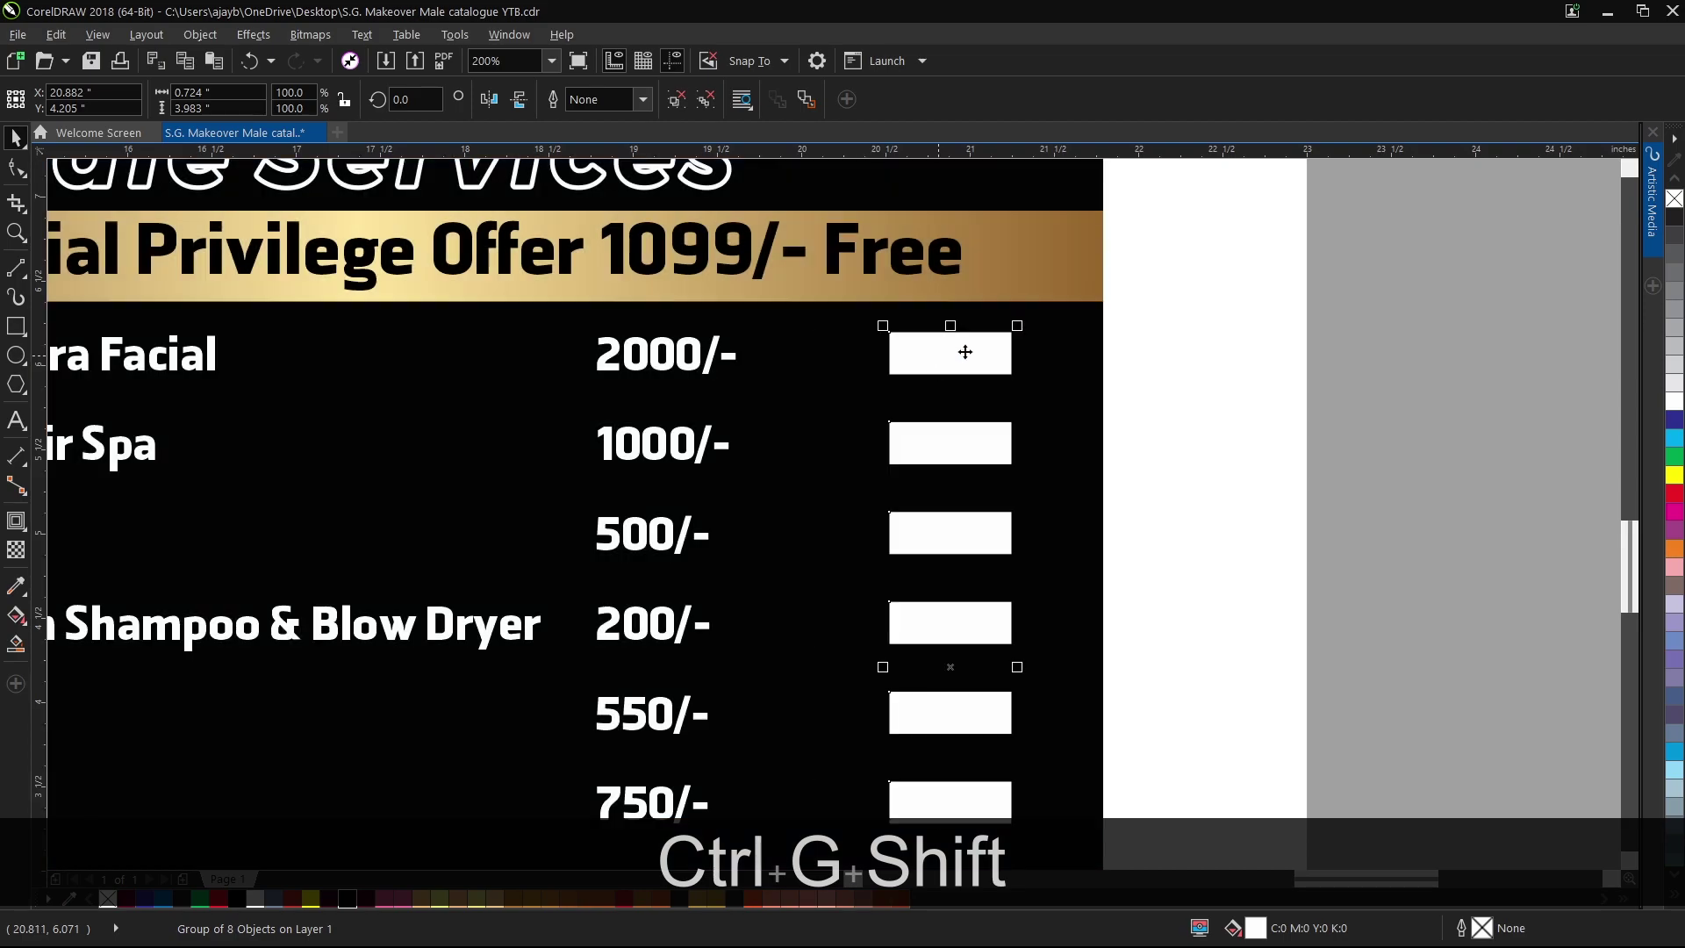
pyautogui.scroll(-3, 965, 352)
pyautogui.press('Right')
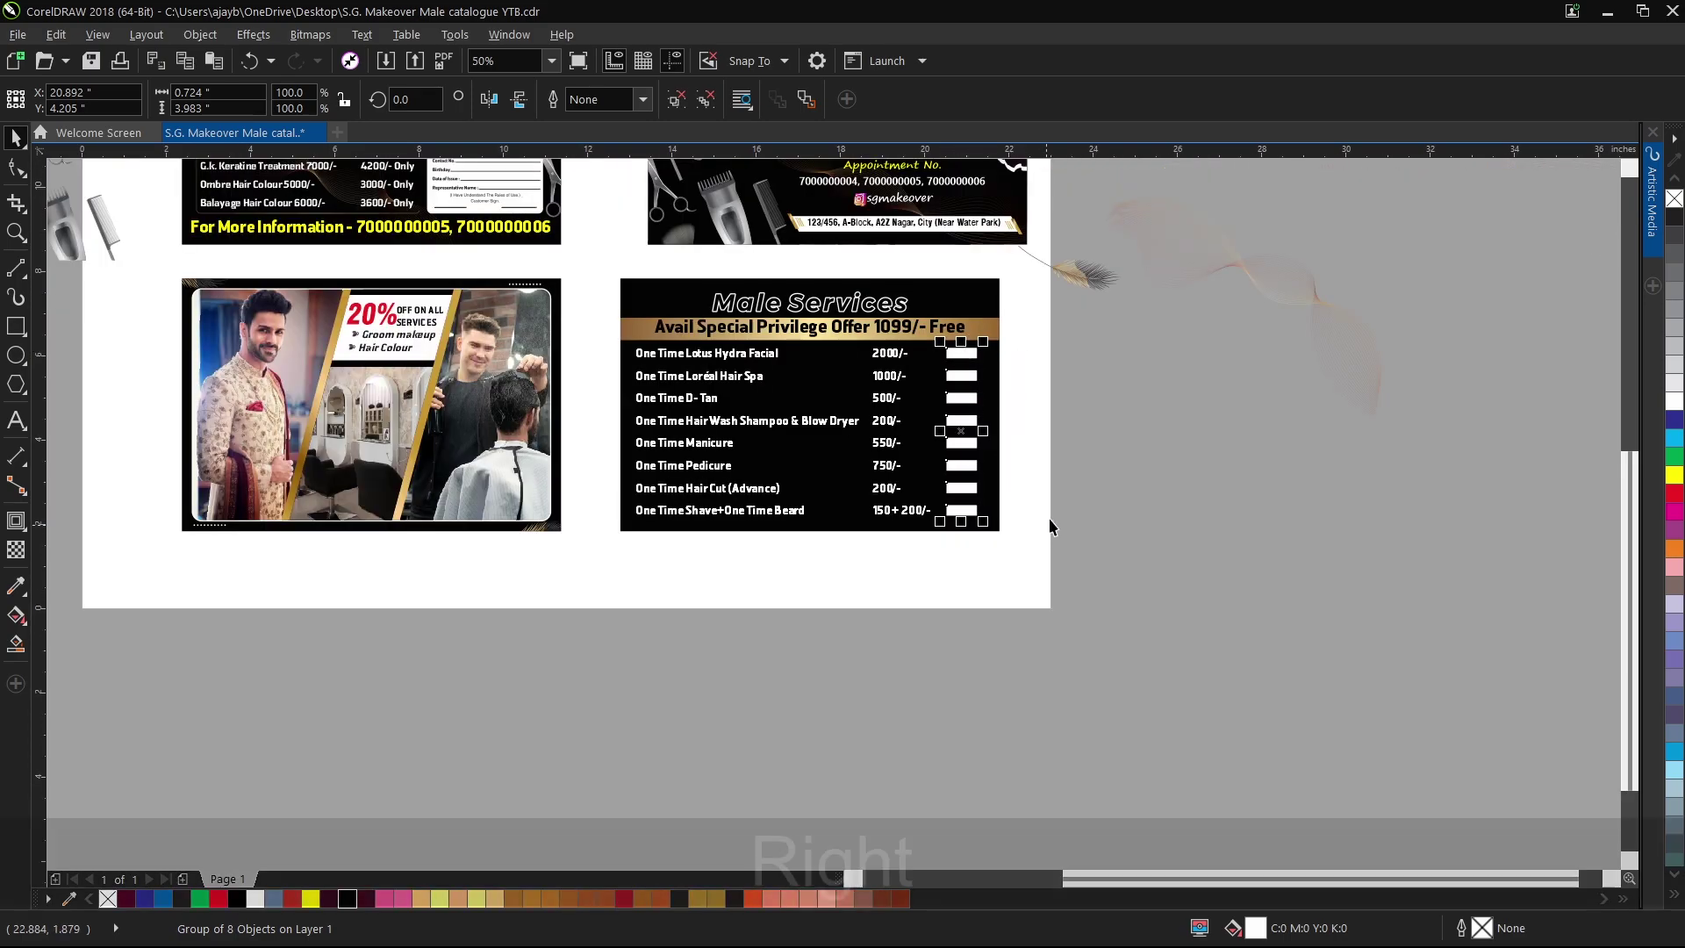
# Group the service names, prices and white boxes, and nudge the group slightly up towards the gold band.
pyautogui.click(1066, 504)
pyautogui.hotkey('ctrl', 'g')
pyautogui.scroll(1, 715, 303)
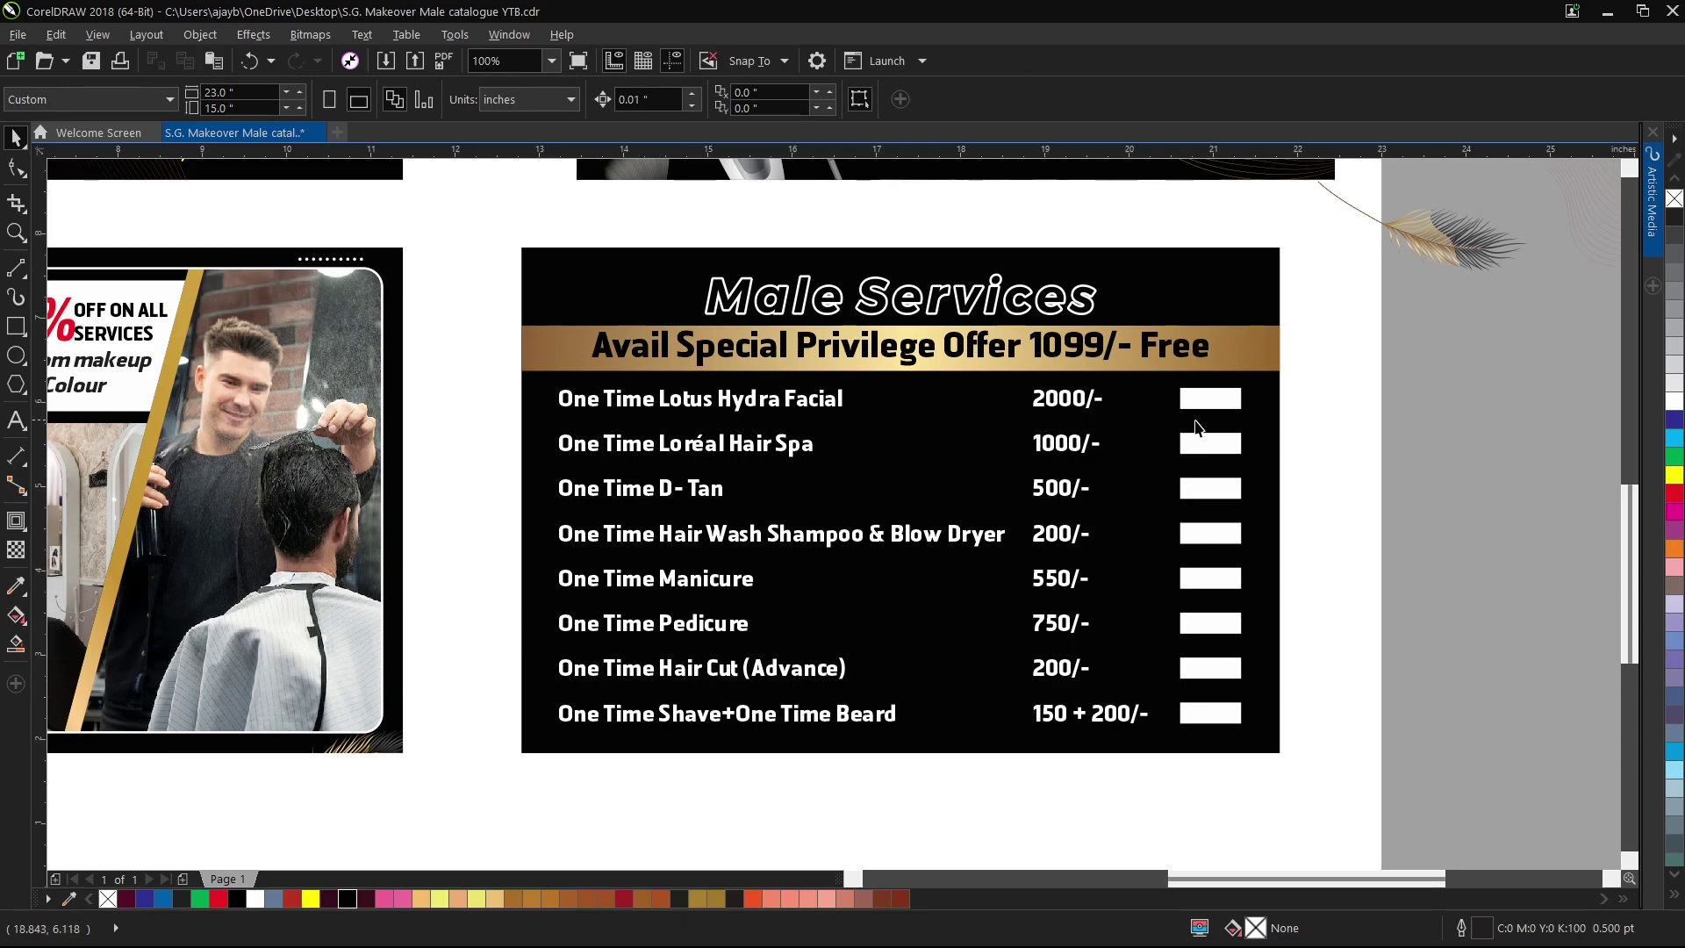
pyautogui.click(1069, 400)
pyautogui.press('Up')
pyautogui.press('Up')
pyautogui.press('Up')
pyautogui.press('Up')
pyautogui.press('Up')
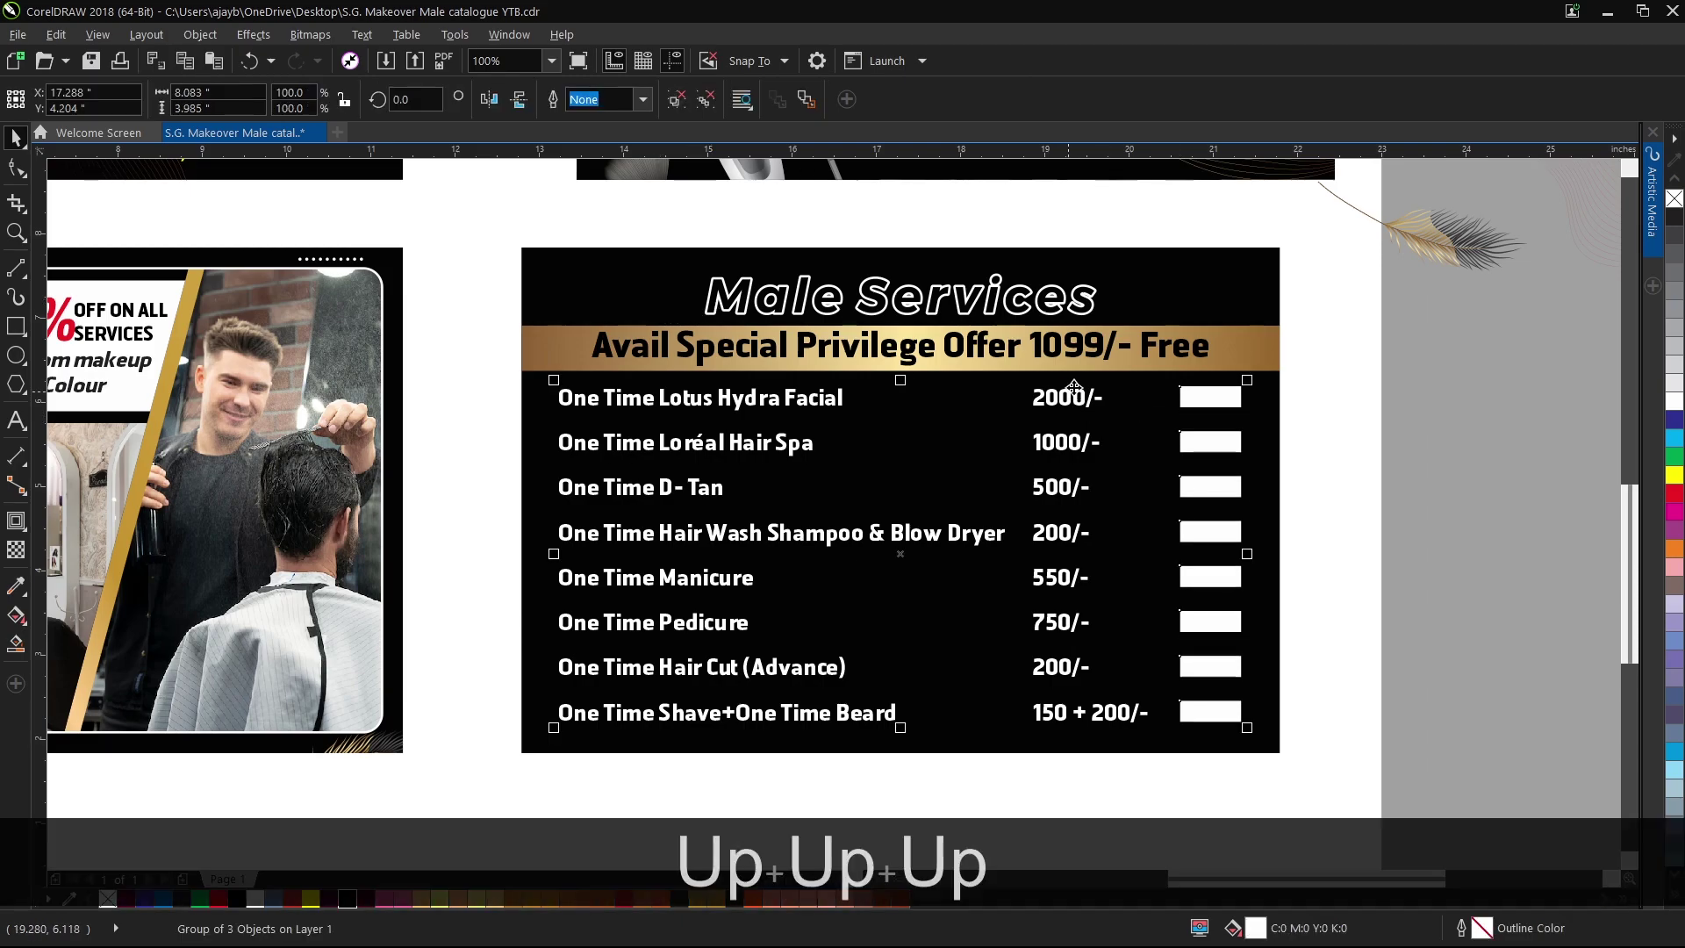
pyautogui.press('Up')
pyautogui.click(1349, 402)
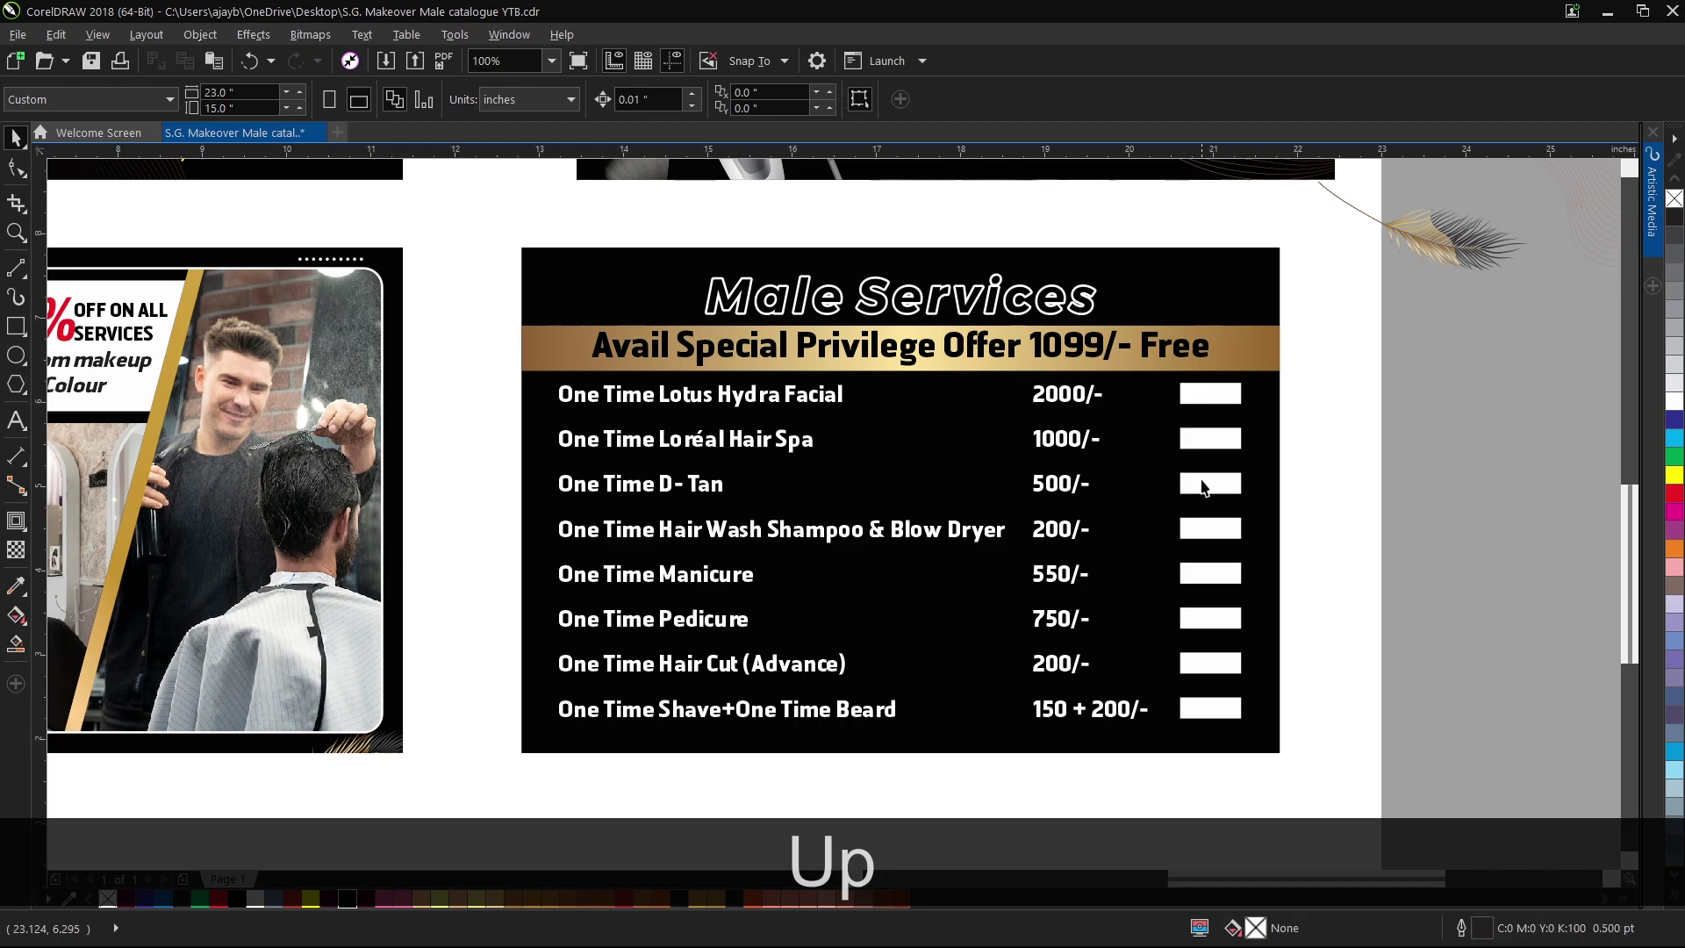
# Scale the gold and grey feather down to about 1.96 inches wide and place it over the Male Services page's upper-right corner.
pyautogui.scroll(-2, 1352, 351)
pyautogui.scroll(2, 1356, 267)
pyautogui.click(1071, 484)
pyautogui.scroll(2, 1193, 420)
pyautogui.moveTo(1182, 432); pyautogui.dragTo(1104, 458)
pyautogui.moveTo(1005, 530); pyautogui.dragTo(1053, 539)
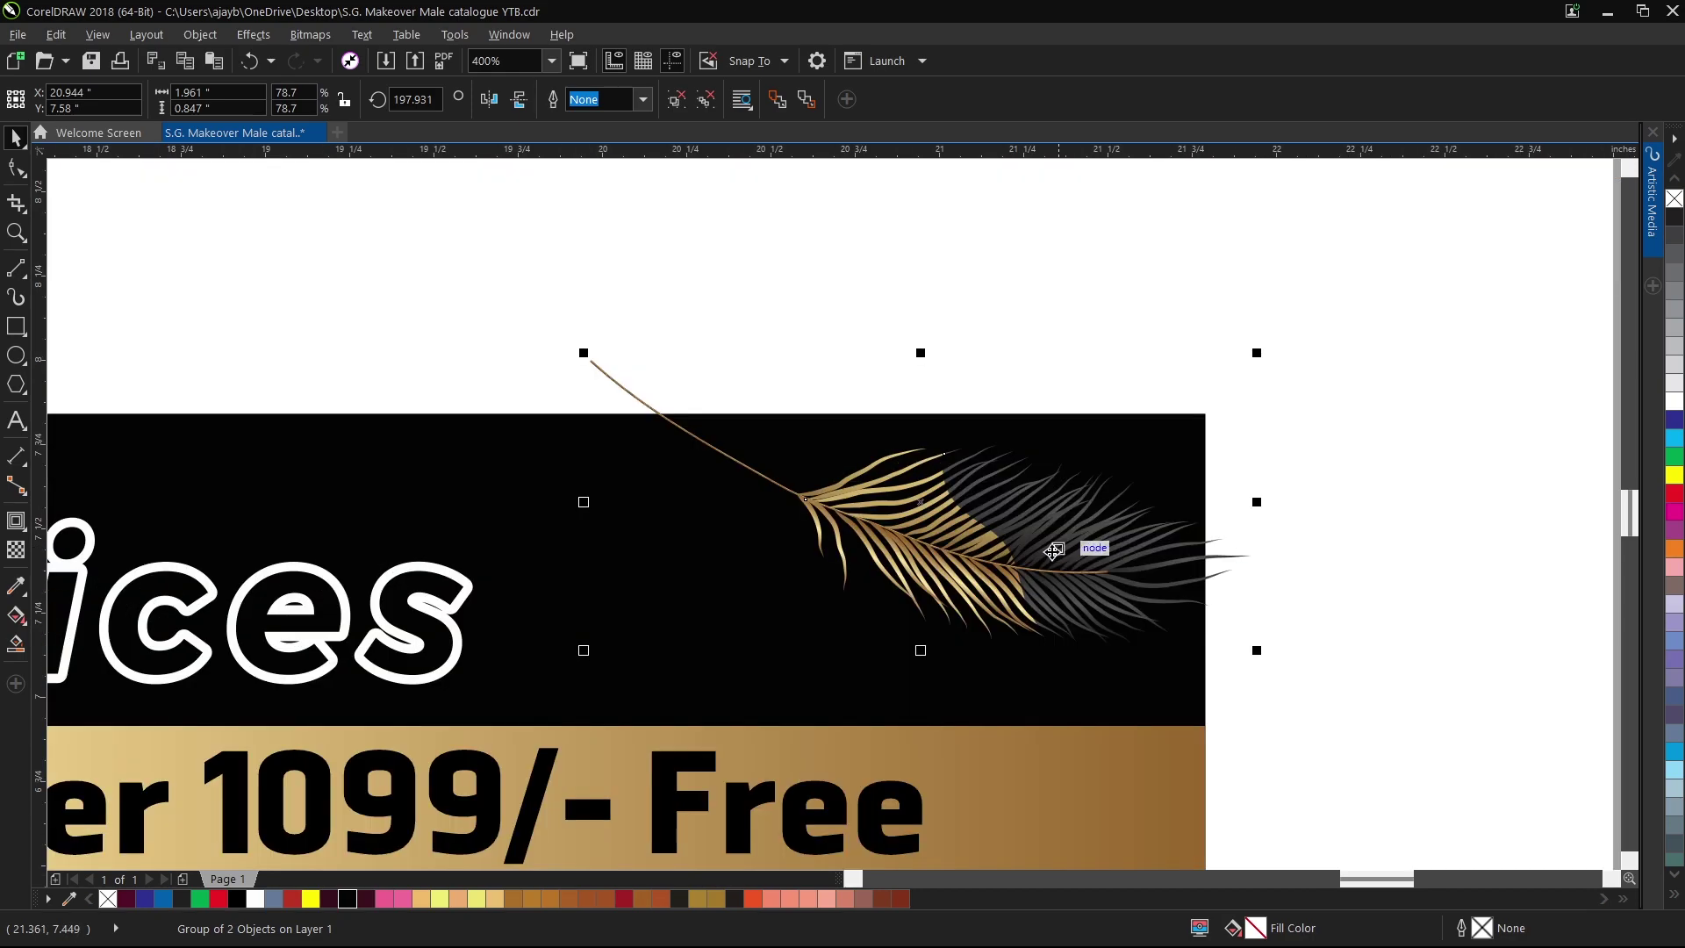
pyautogui.scroll(4, 1053, 539)
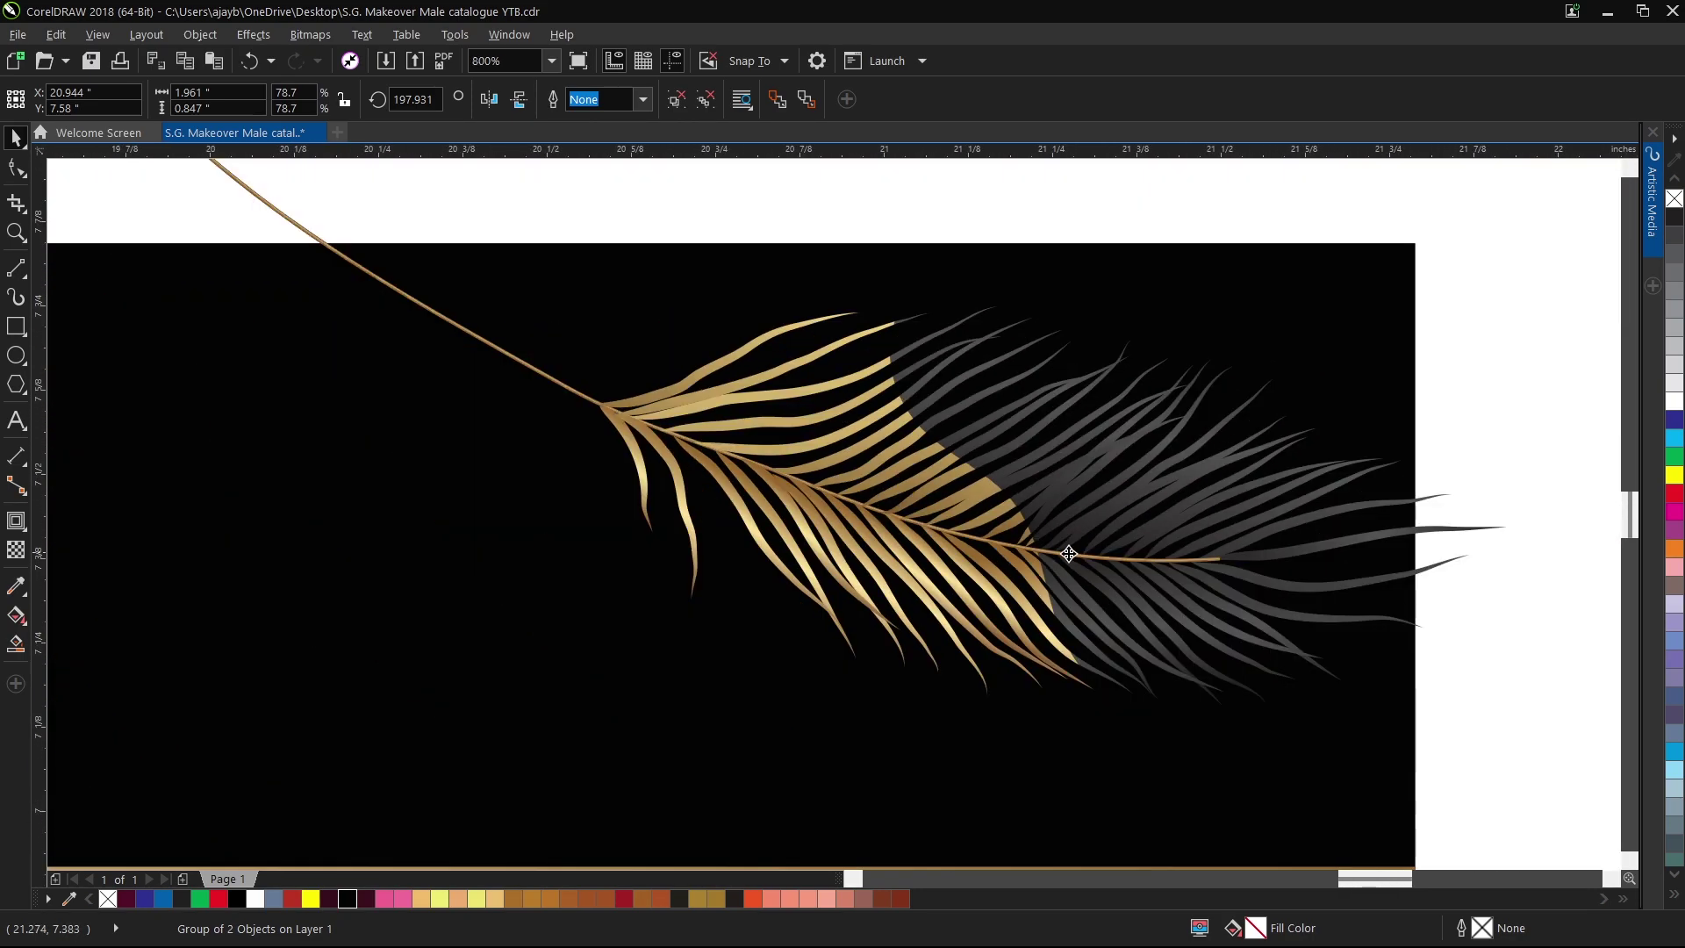
# Shift the feather slightly right and PowerClip it inside the Male Services page's black background.
pyautogui.scroll(-2, 1069, 554)
pyautogui.moveTo(1072, 549); pyautogui.dragTo(1079, 545)
pyautogui.rightClick(1085, 553)
pyautogui.click(1161, 391)
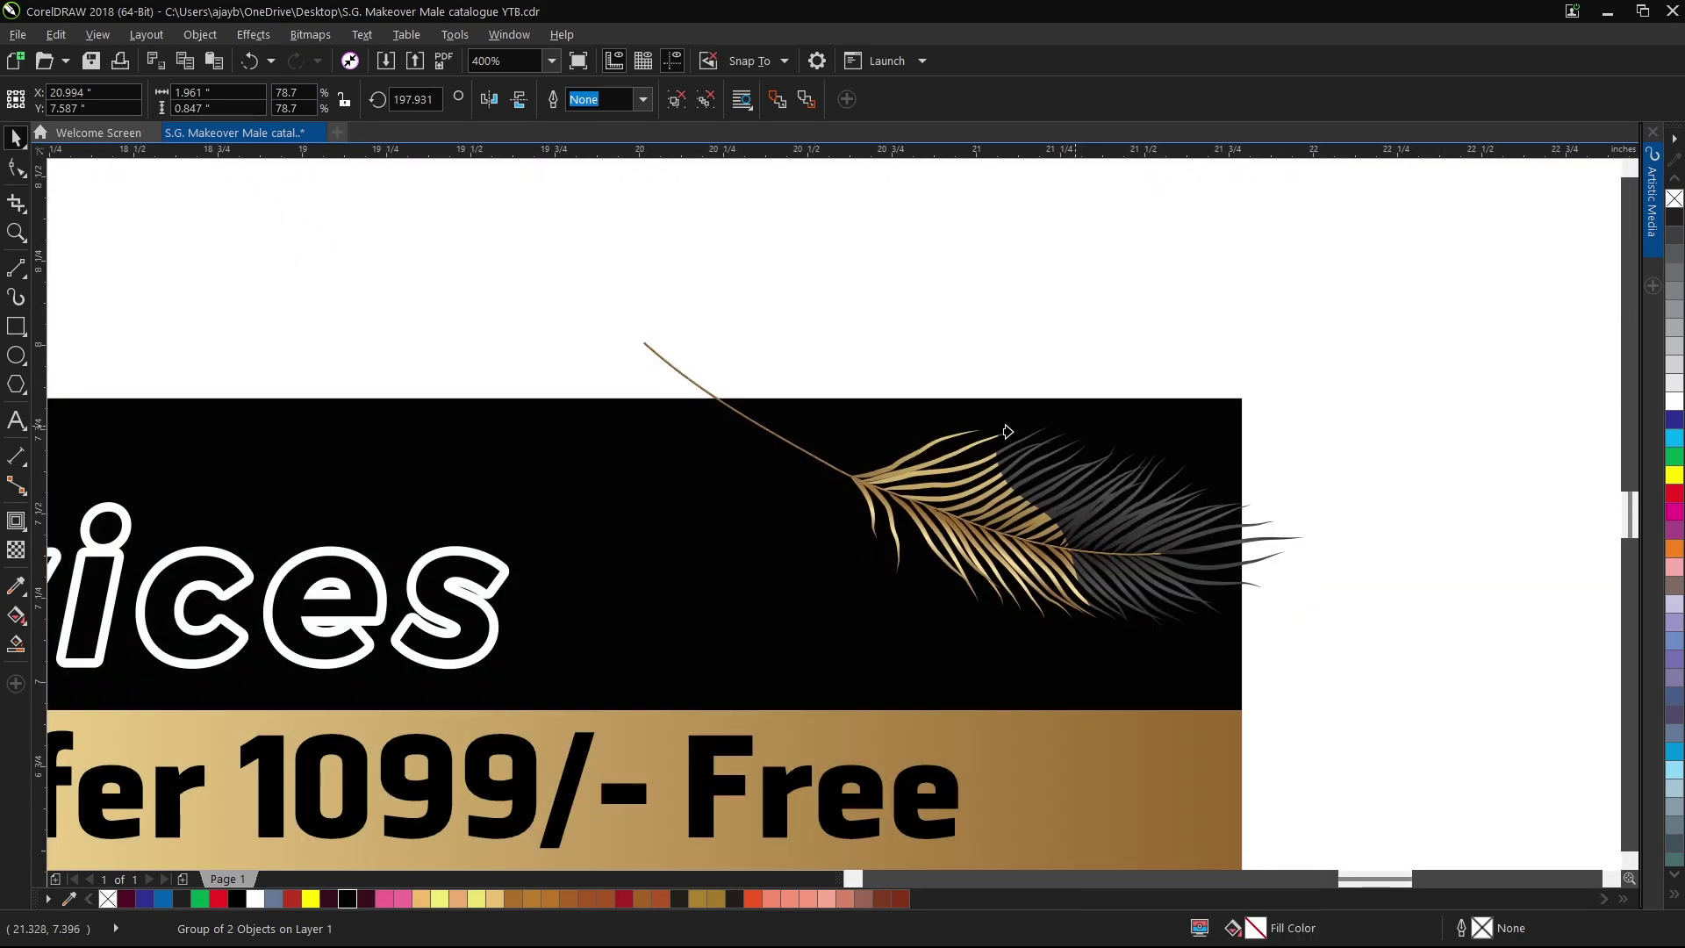
pyautogui.click(959, 426)
pyautogui.scroll(-3, 1184, 467)
pyautogui.click(1303, 486)
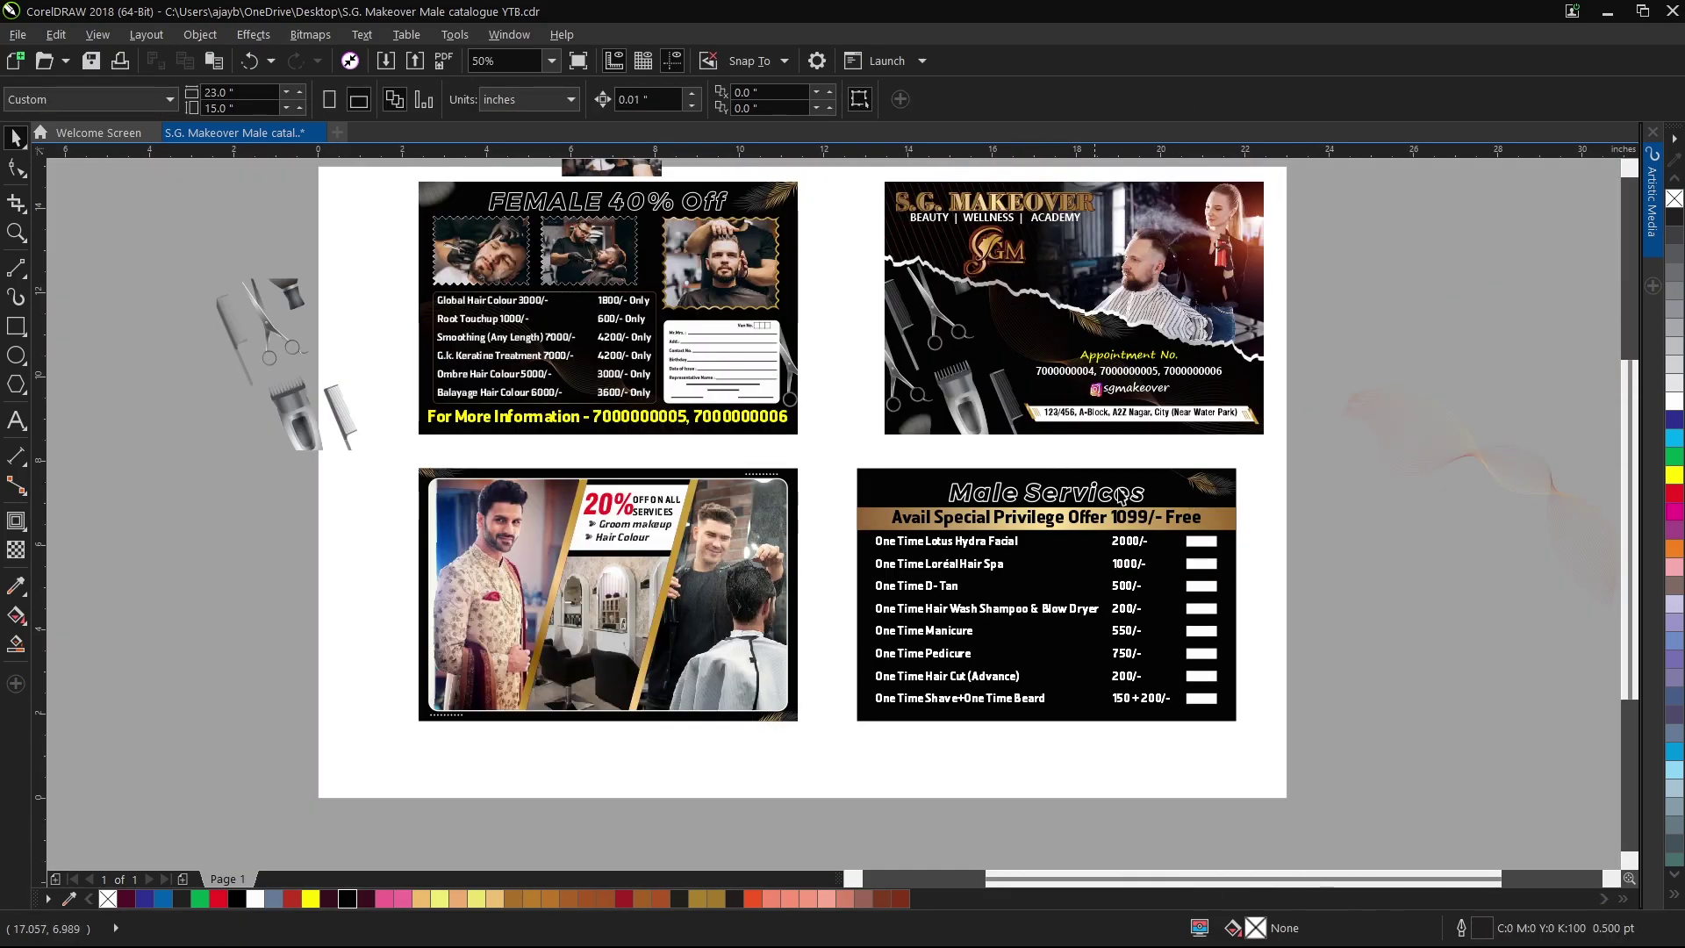
# Move the spare silver scissors onto the Male Services page's upper-left corner and mirror them horizontally.
pyautogui.scroll(2, 246, 309)
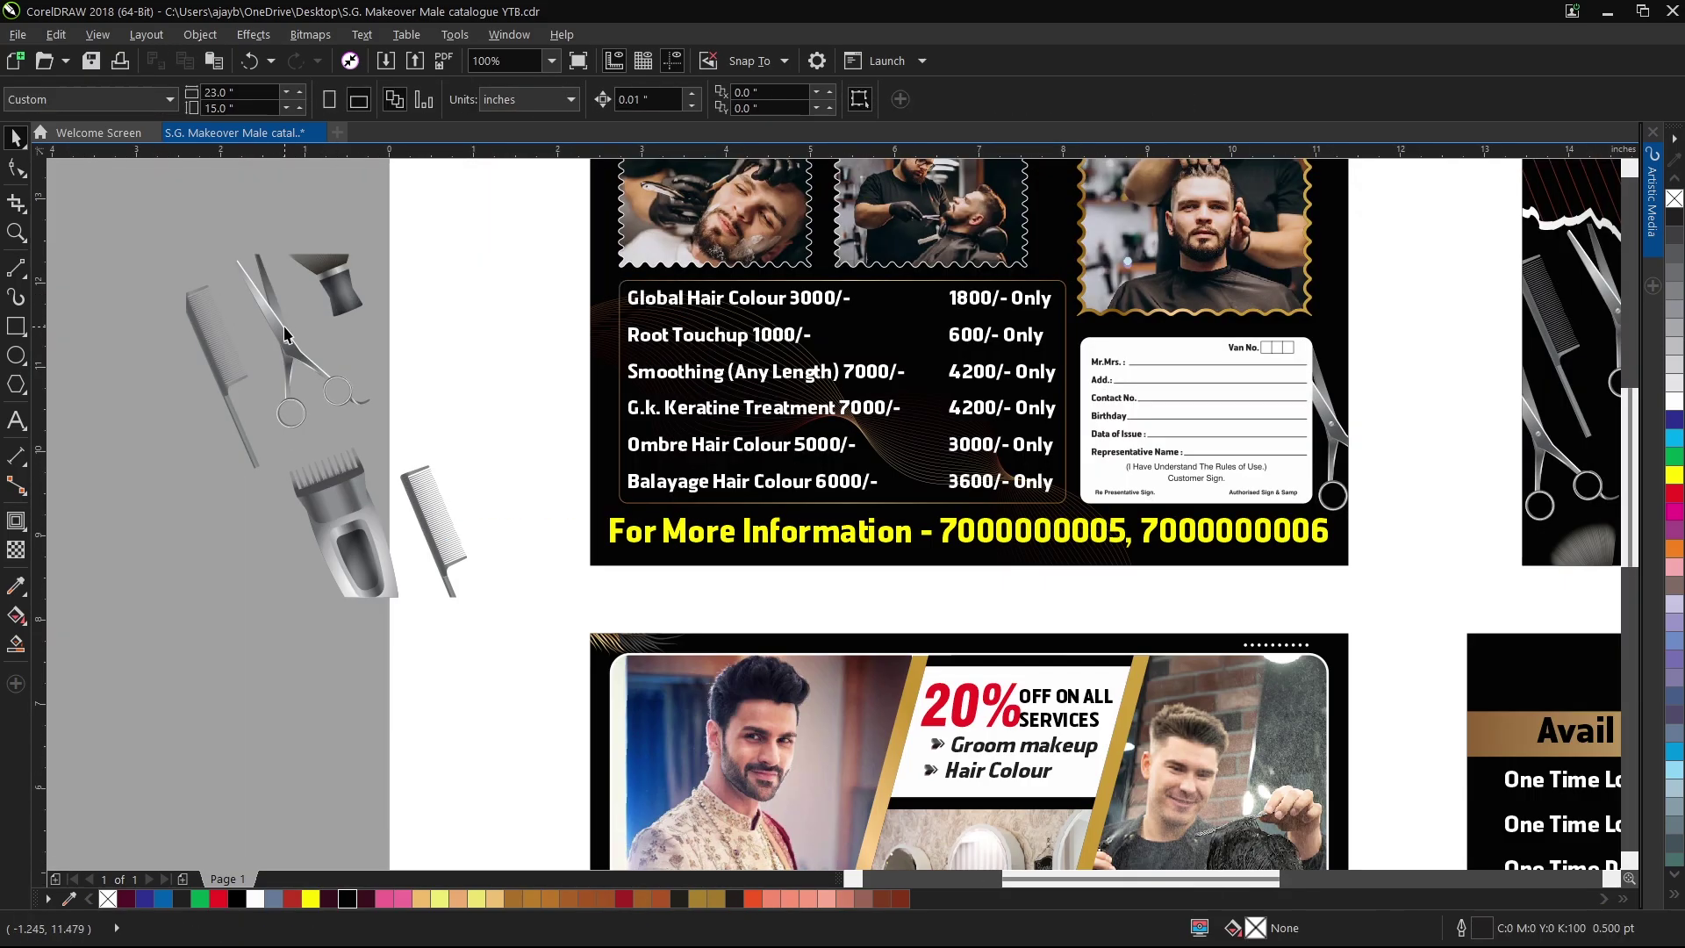
pyautogui.click(263, 325)
pyautogui.scroll(-2, 274, 338)
pyautogui.moveTo(277, 337); pyautogui.dragTo(902, 497)
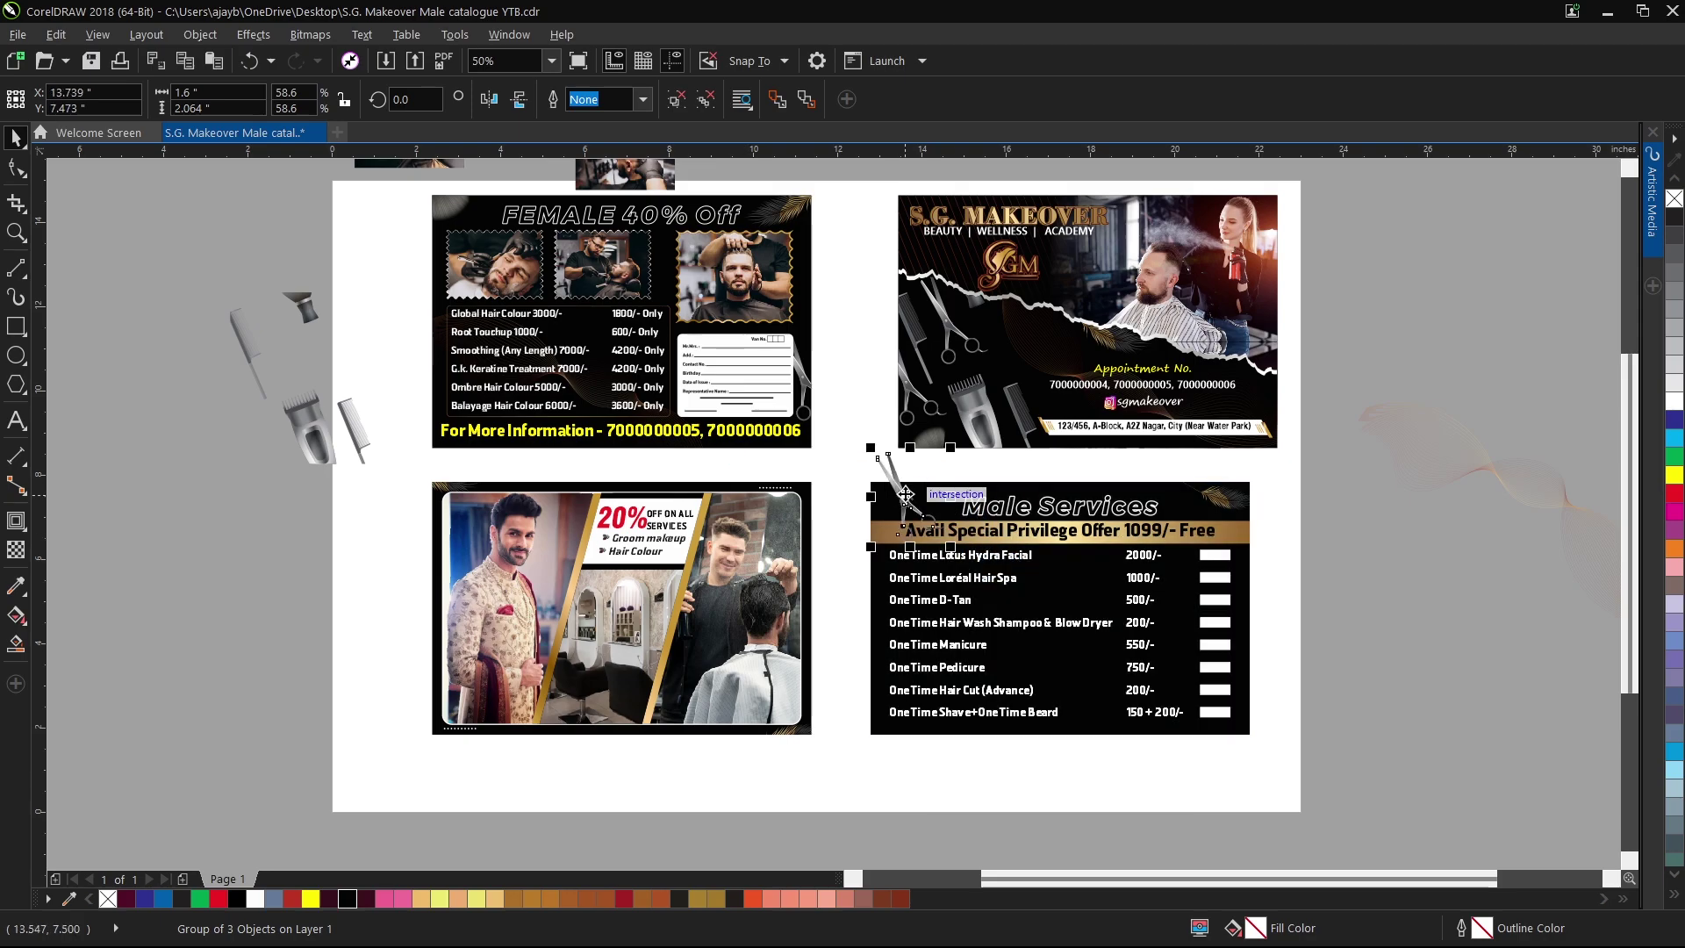
pyautogui.scroll(2, 908, 498)
pyautogui.click(489, 101)
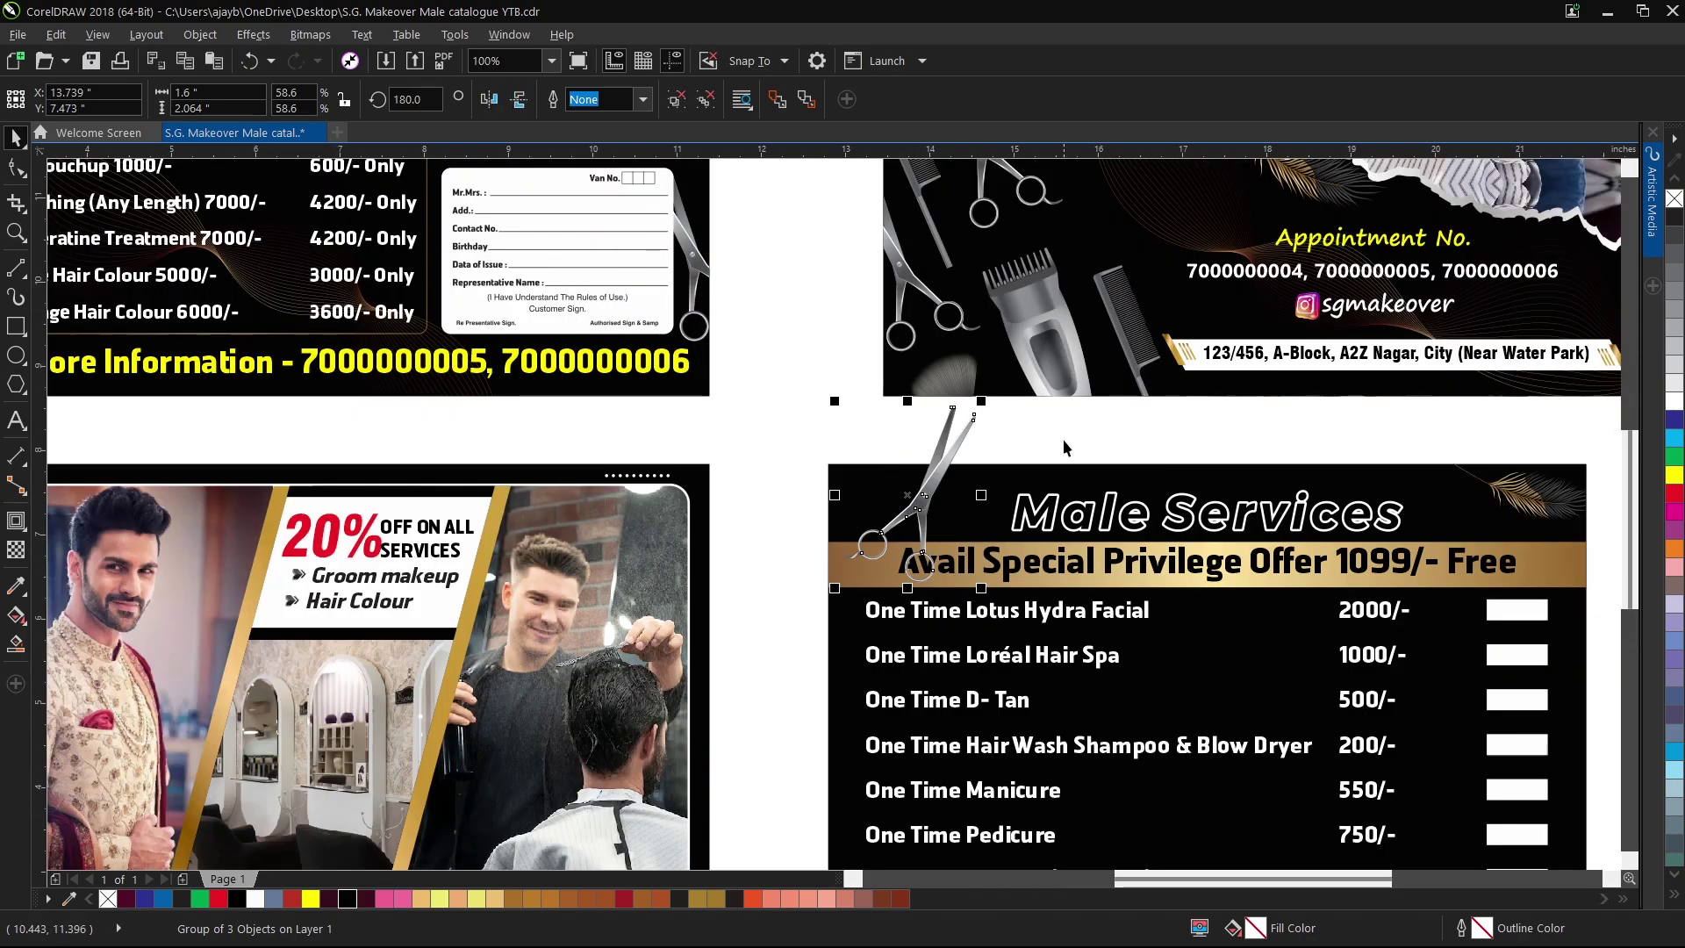
# Scale the scissors down to about 1.15 inches wide and rotate them to about 161 degrees, crossing the page's top edge near the corner.
pyautogui.moveTo(986, 397); pyautogui.dragTo(964, 486)
pyautogui.scroll(2, 885, 548)
pyautogui.moveTo(886, 526); pyautogui.dragTo(874, 441)
pyautogui.moveTo(927, 359)
pyautogui.mouseDown()
pyautogui.moveTo(965, 384)
pyautogui.moveTo(956, 411)
pyautogui.moveTo(922, 376)
pyautogui.mouseUp()
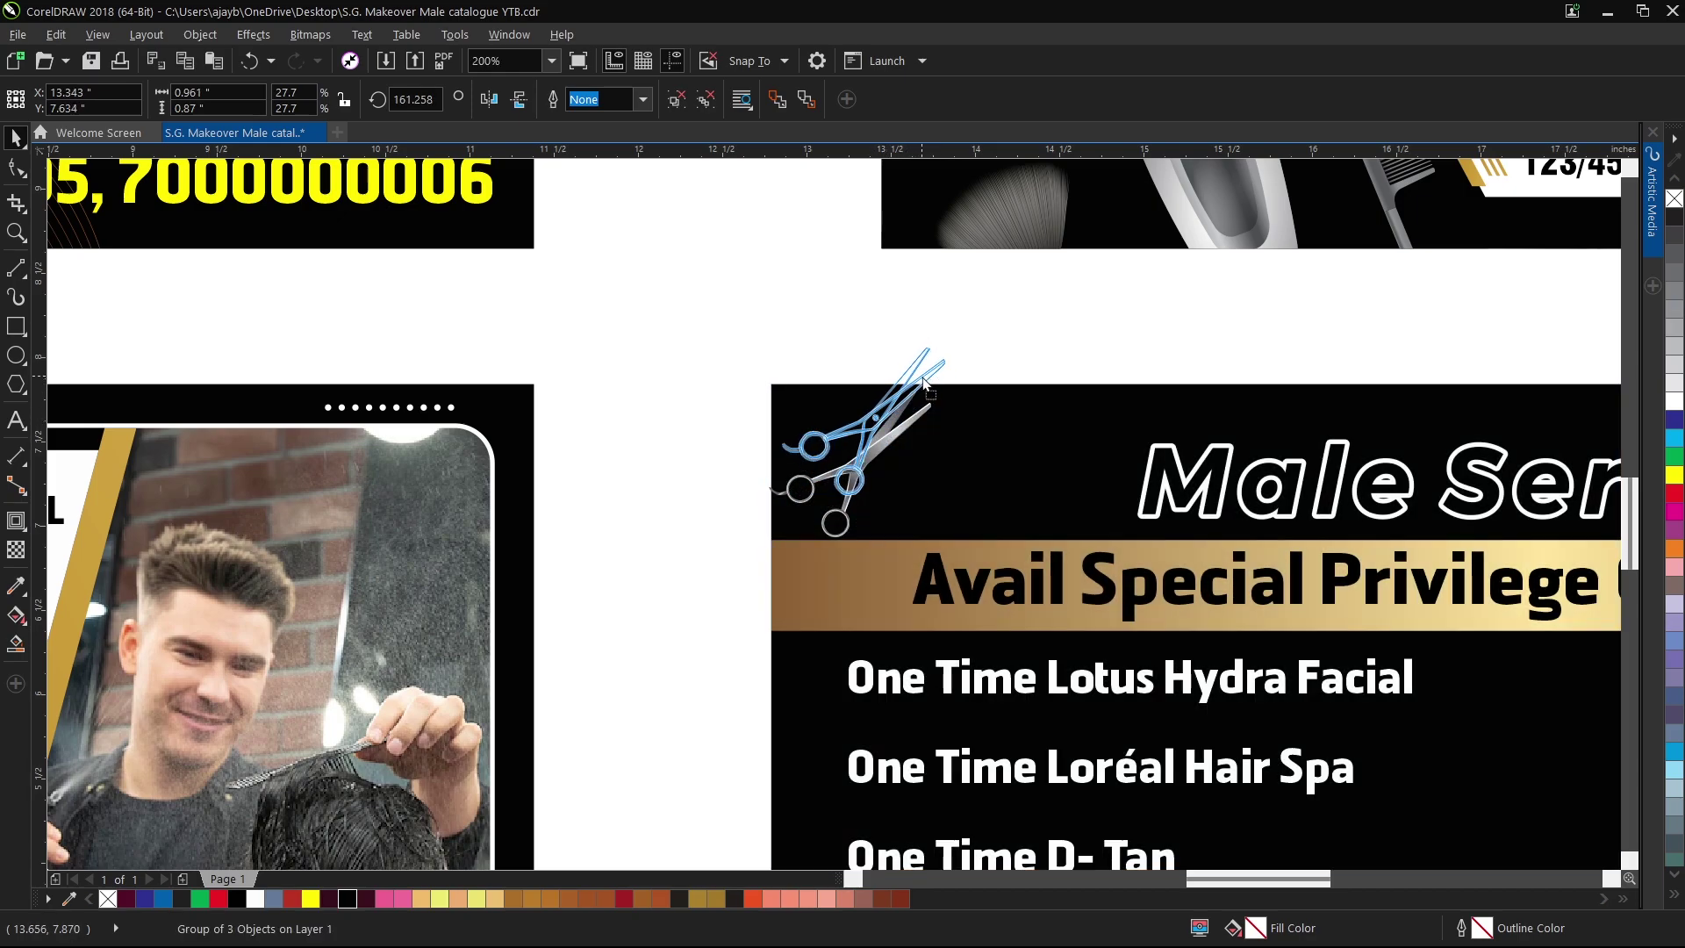
pyautogui.moveTo(952, 497); pyautogui.dragTo(982, 525)
pyautogui.moveTo(895, 427); pyautogui.dragTo(896, 418)
# PowerClip the scissors inside the Male Services page's black background.
pyautogui.rightClick(895, 417)
pyautogui.click(996, 391)
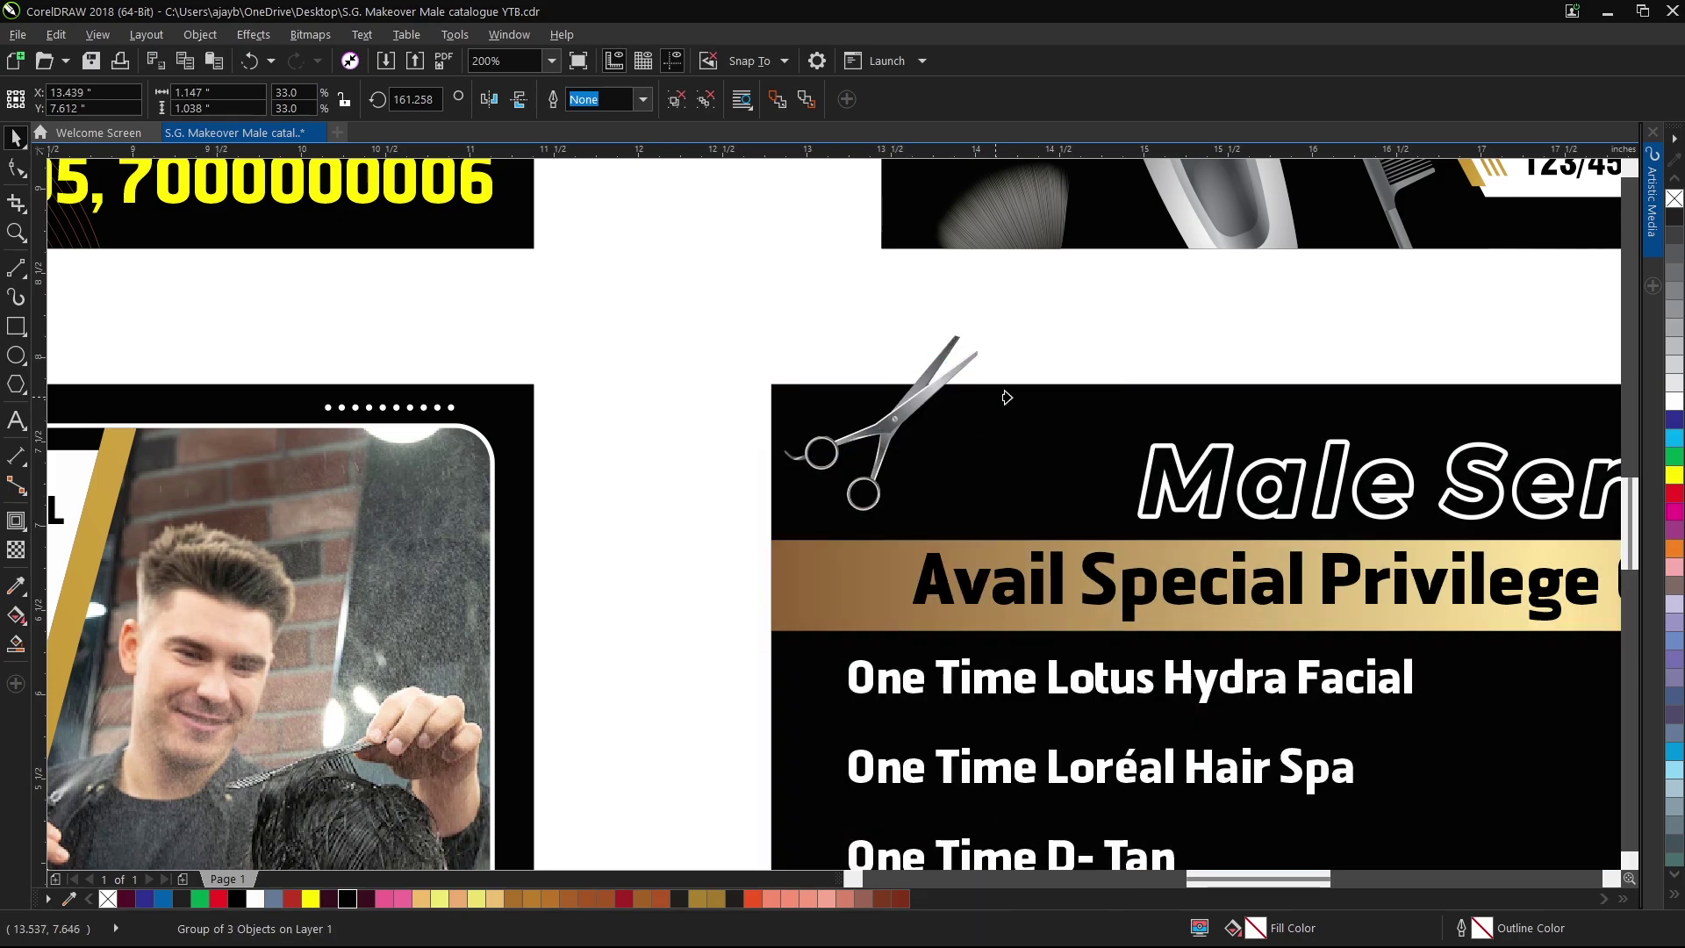
pyautogui.click(1053, 400)
# Move the spare grey brush beside the scissors on the Male Services page and PowerClip it inside the black background.
pyautogui.scroll(-2, 1022, 461)
pyautogui.scroll(-3, 944, 454)
pyautogui.click(489, 408)
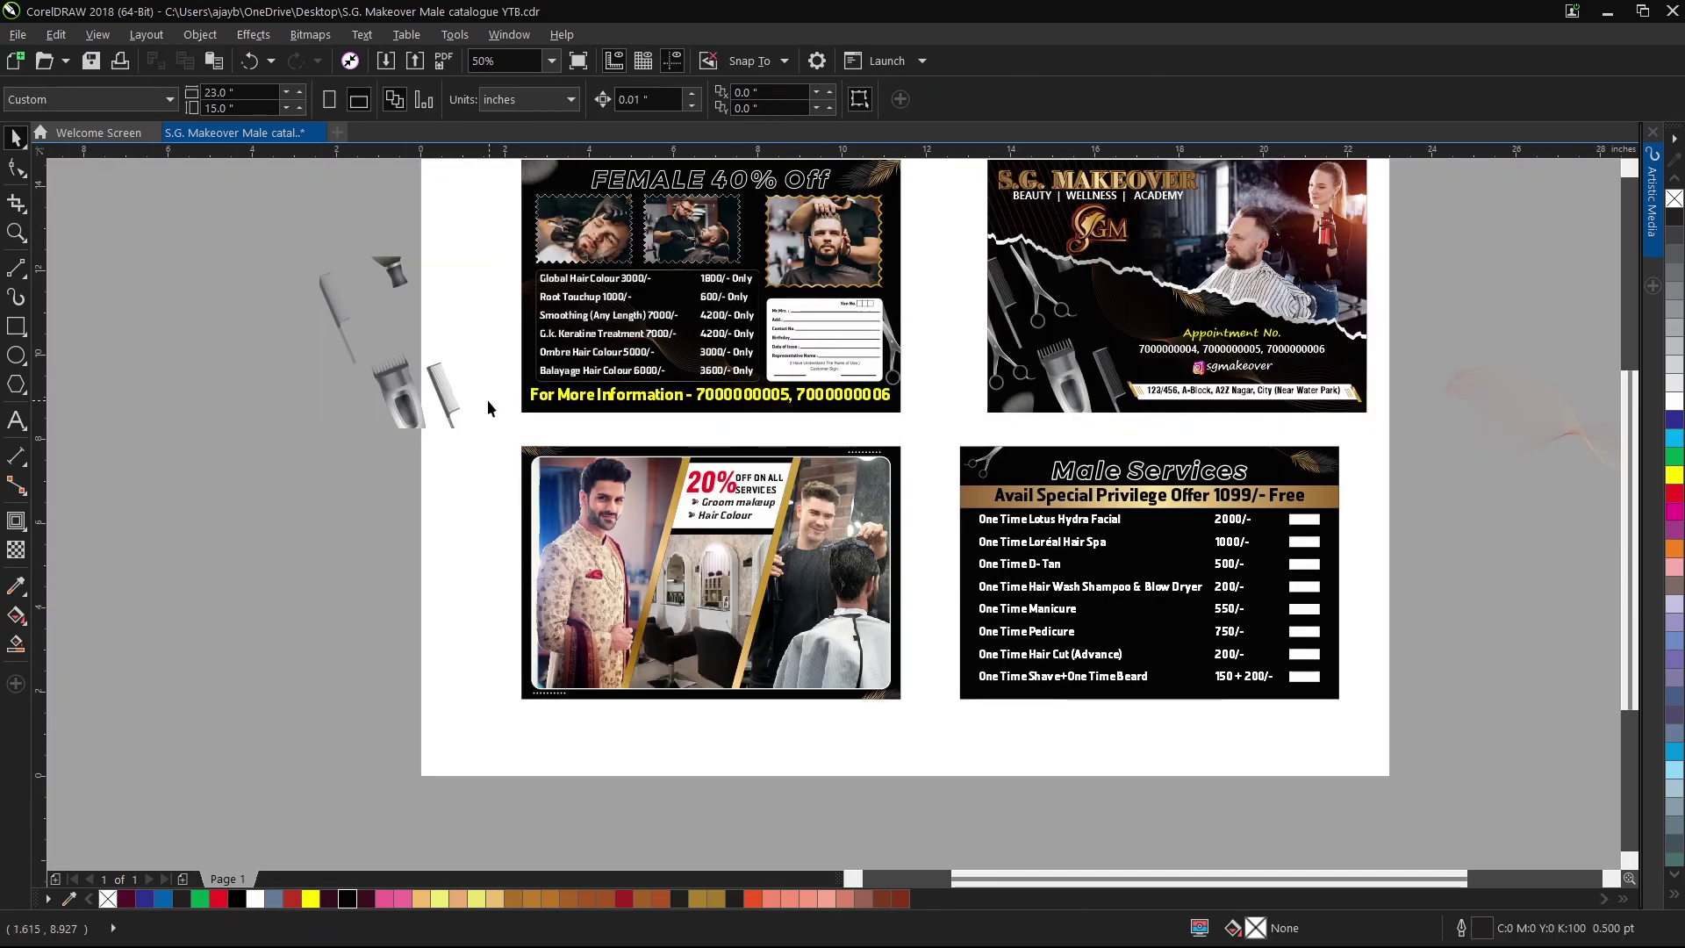
pyautogui.moveTo(398, 280)
pyautogui.mouseDown()
pyautogui.moveTo(1075, 443)
pyautogui.moveTo(1032, 459)
pyautogui.mouseUp()
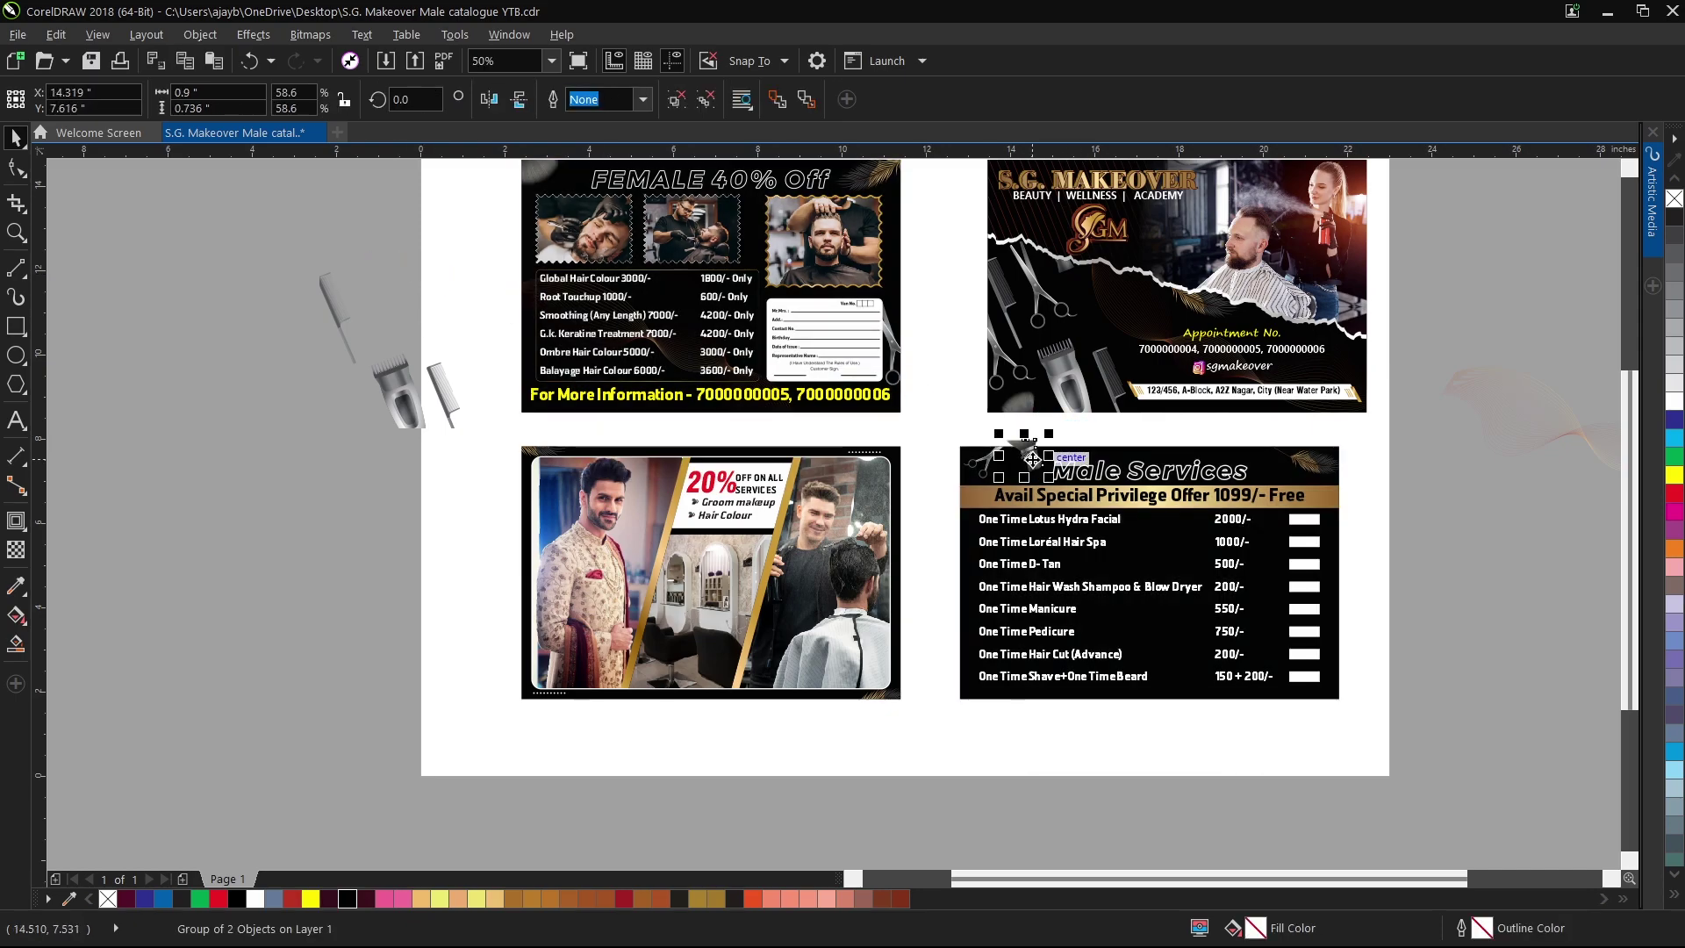
pyautogui.scroll(3, 1032, 459)
pyautogui.scroll(2, 1032, 459)
pyautogui.moveTo(1121, 301)
pyautogui.mouseDown()
pyautogui.moveTo(970, 421)
pyautogui.moveTo(932, 418)
pyautogui.moveTo(894, 360)
pyautogui.mouseUp()
pyautogui.rightClick(894, 360)
pyautogui.click(965, 375)
pyautogui.scroll(-2, 821, 427)
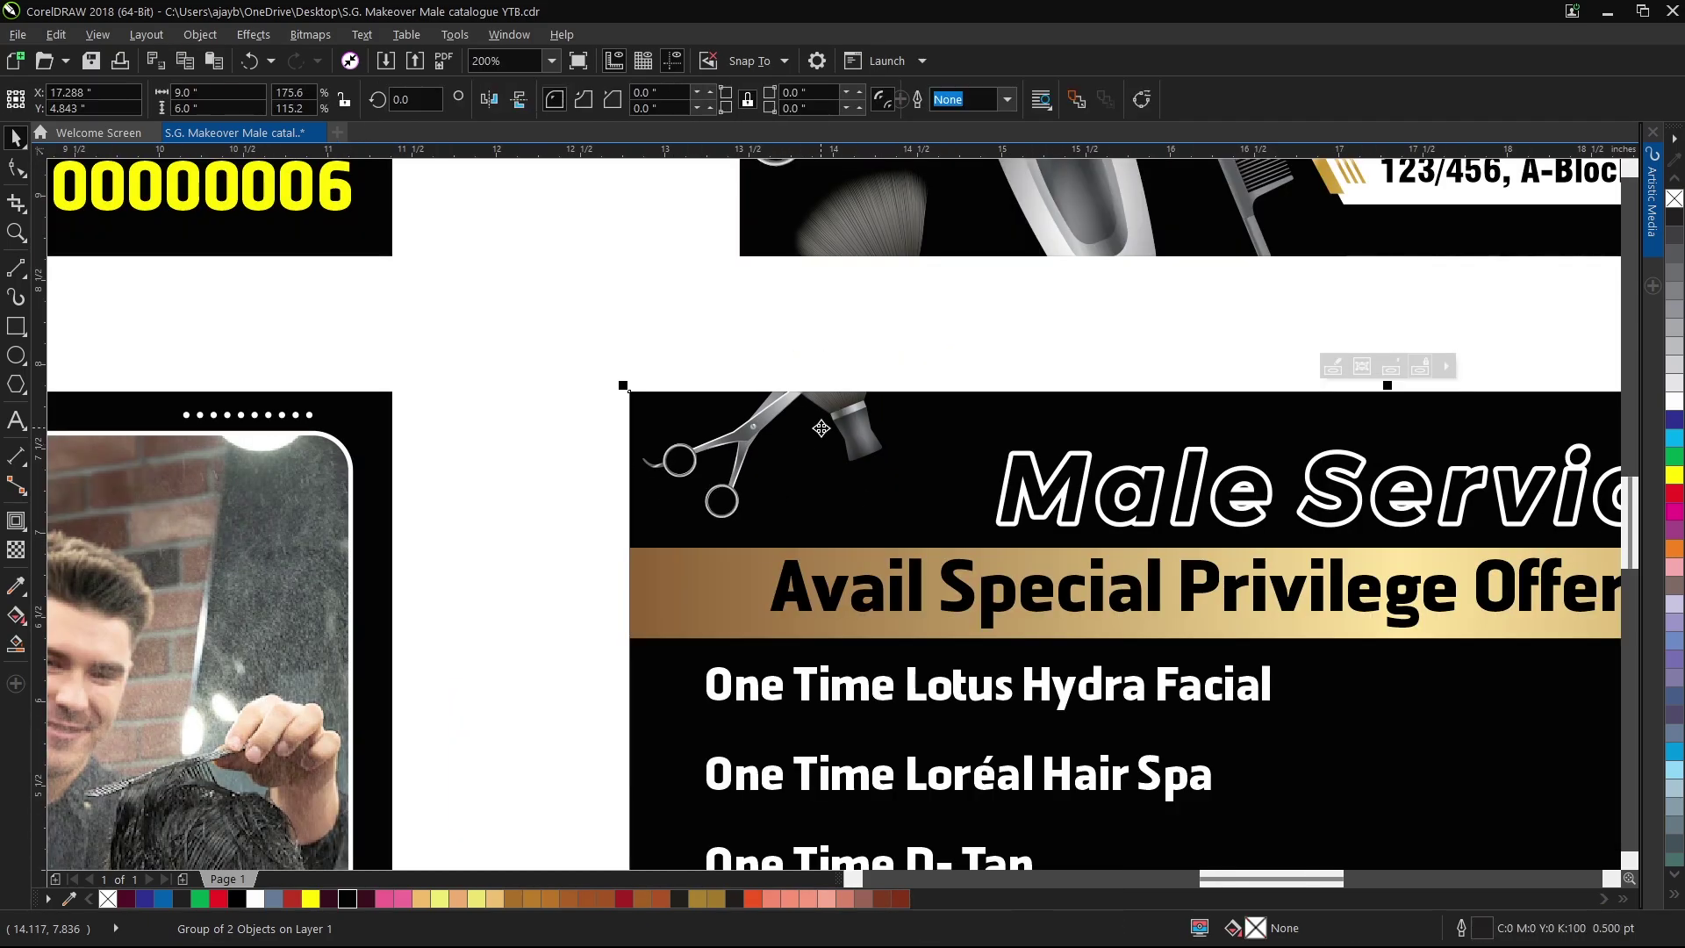
pyautogui.click(844, 340)
# Lay two copies of the thin gold wave-line pattern over the Male Services page and PowerClip them inside the black background.
pyautogui.scroll(-3, 740, 464)
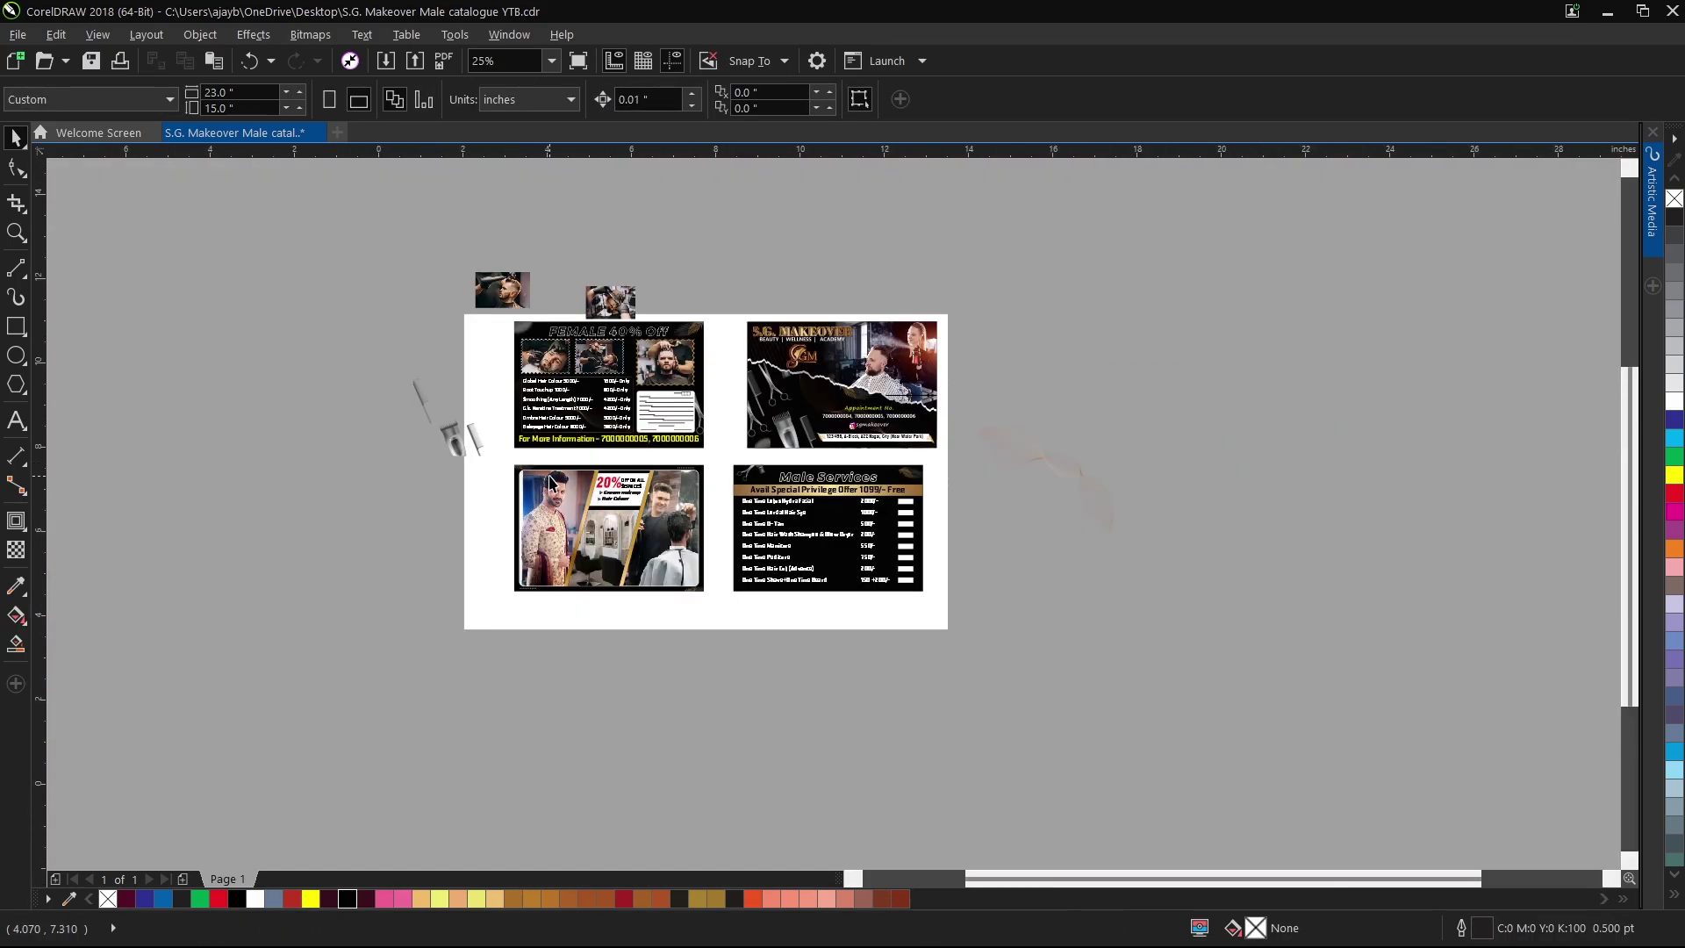
pyautogui.scroll(1, 562, 474)
pyautogui.scroll(1, 1316, 492)
pyautogui.scroll(-1, 1199, 405)
pyautogui.moveTo(1585, 463); pyautogui.dragTo(1241, 534)
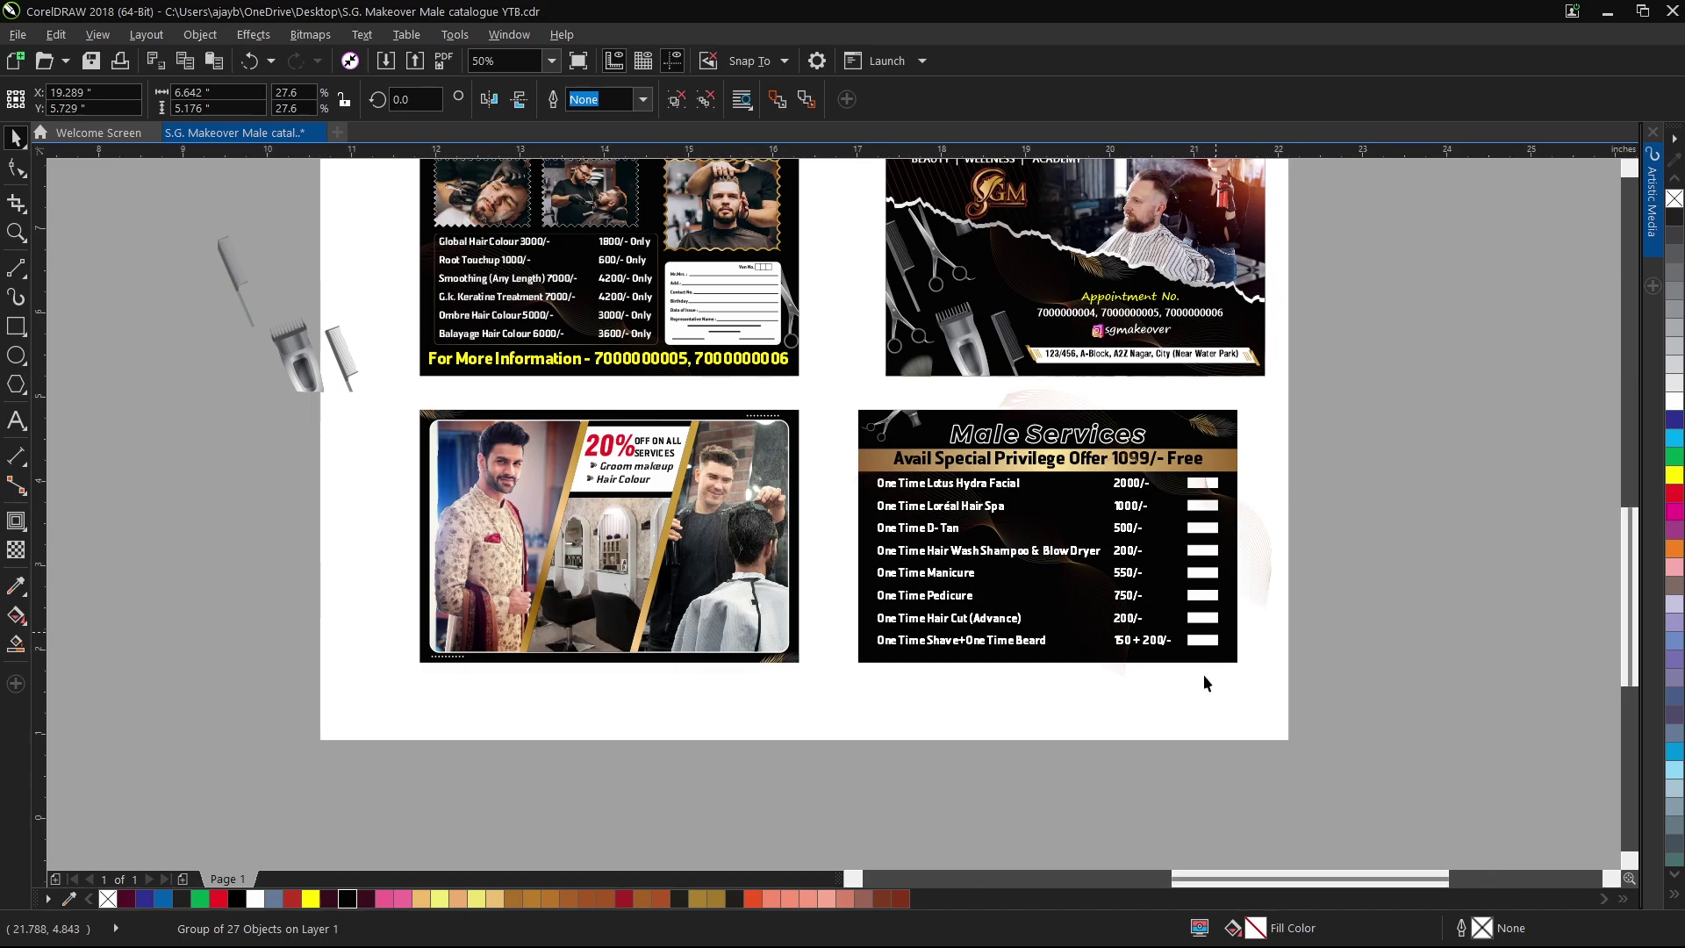
pyautogui.scroll(1, 1203, 674)
pyautogui.keyDown('shift'); pyautogui.click(924, 459); pyautogui.keyUp('shift')
pyautogui.rightClick(930, 457)
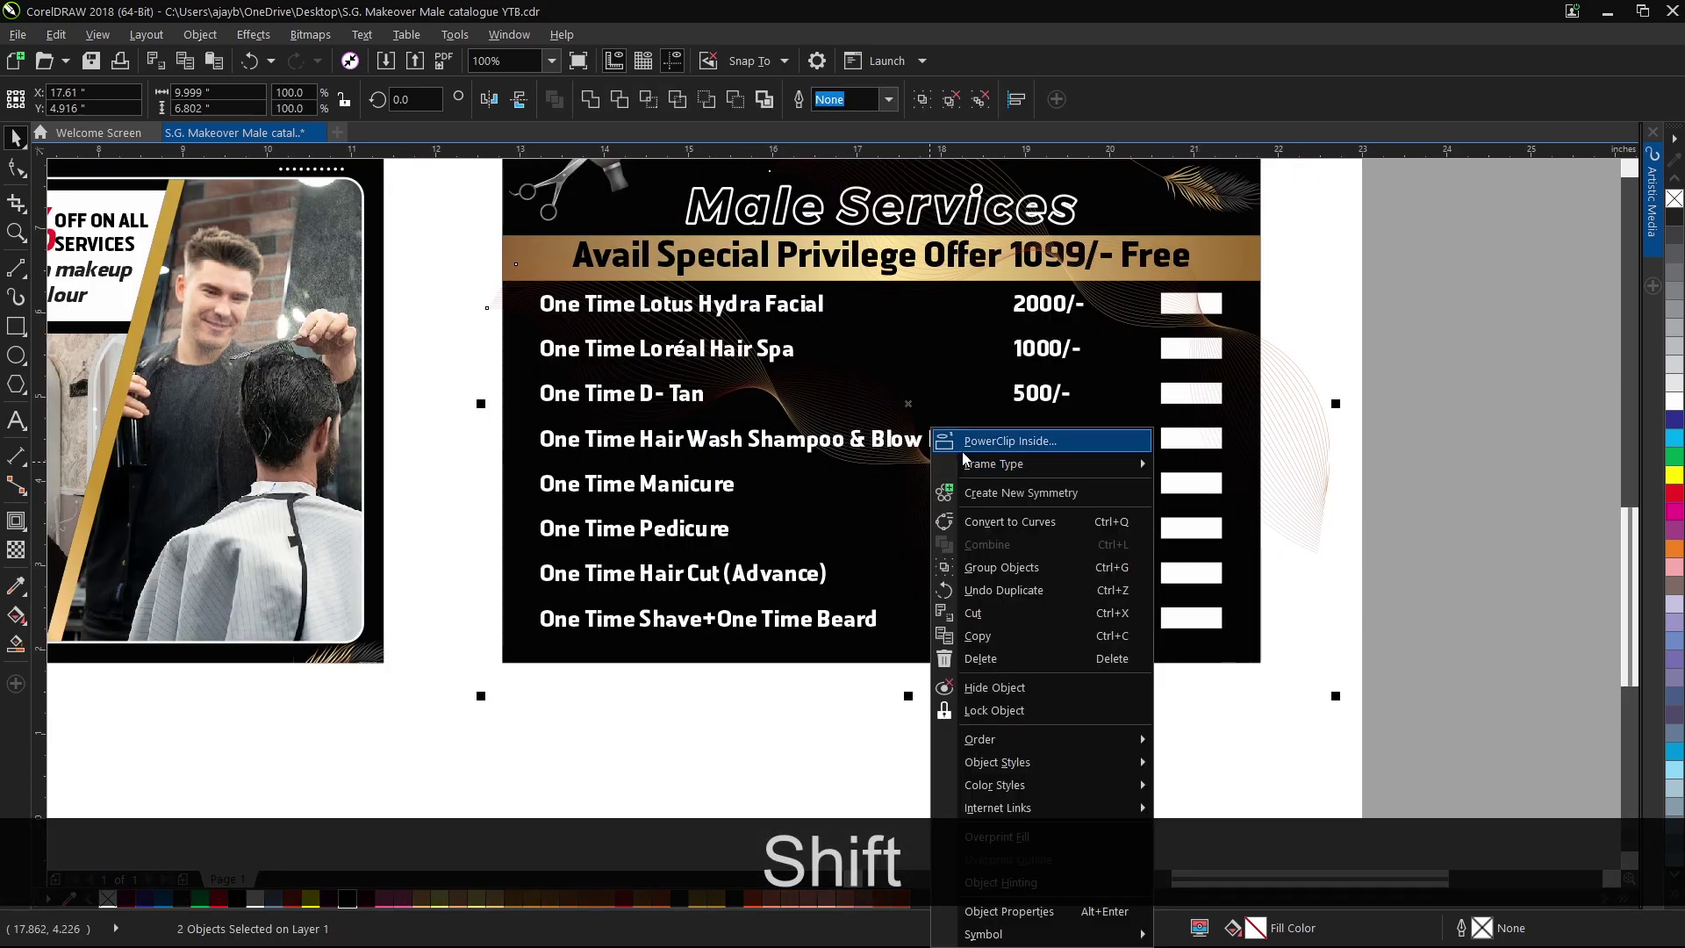
pyautogui.click(962, 446)
pyautogui.click(967, 403)
# Edit the Male Services page's PowerClip contents and send both wave-line patterns behind the gold band.
pyautogui.scroll(2, 1089, 393)
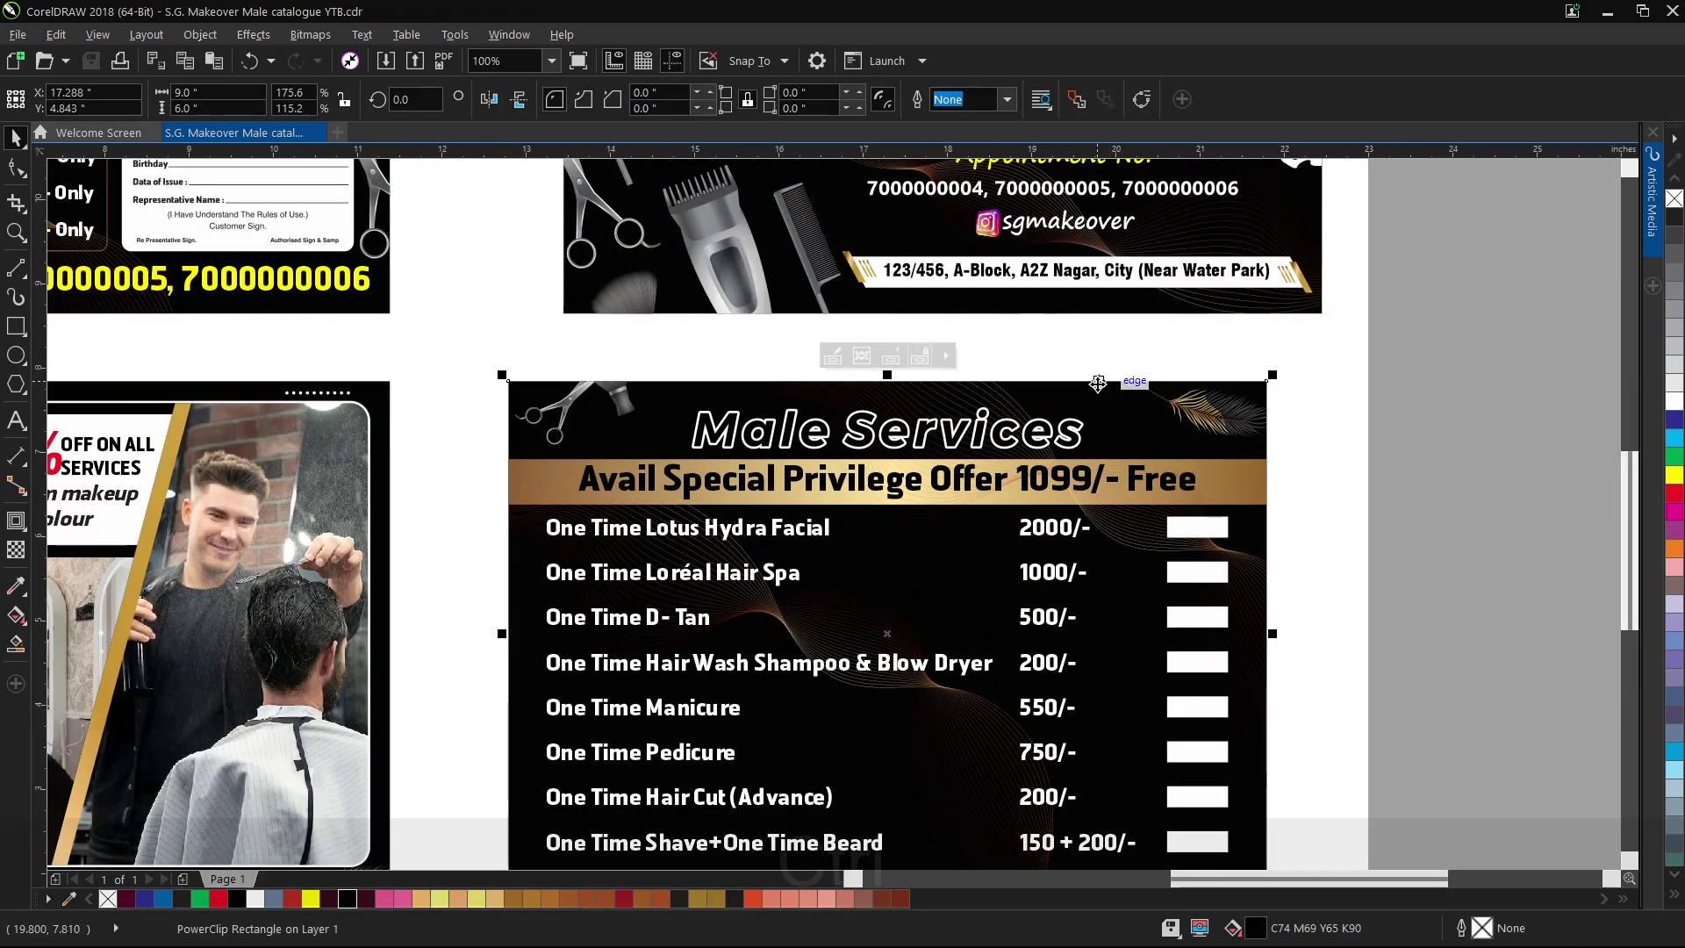
pyautogui.keyDown('ctrl'); pyautogui.click(1003, 392); pyautogui.keyUp('ctrl')
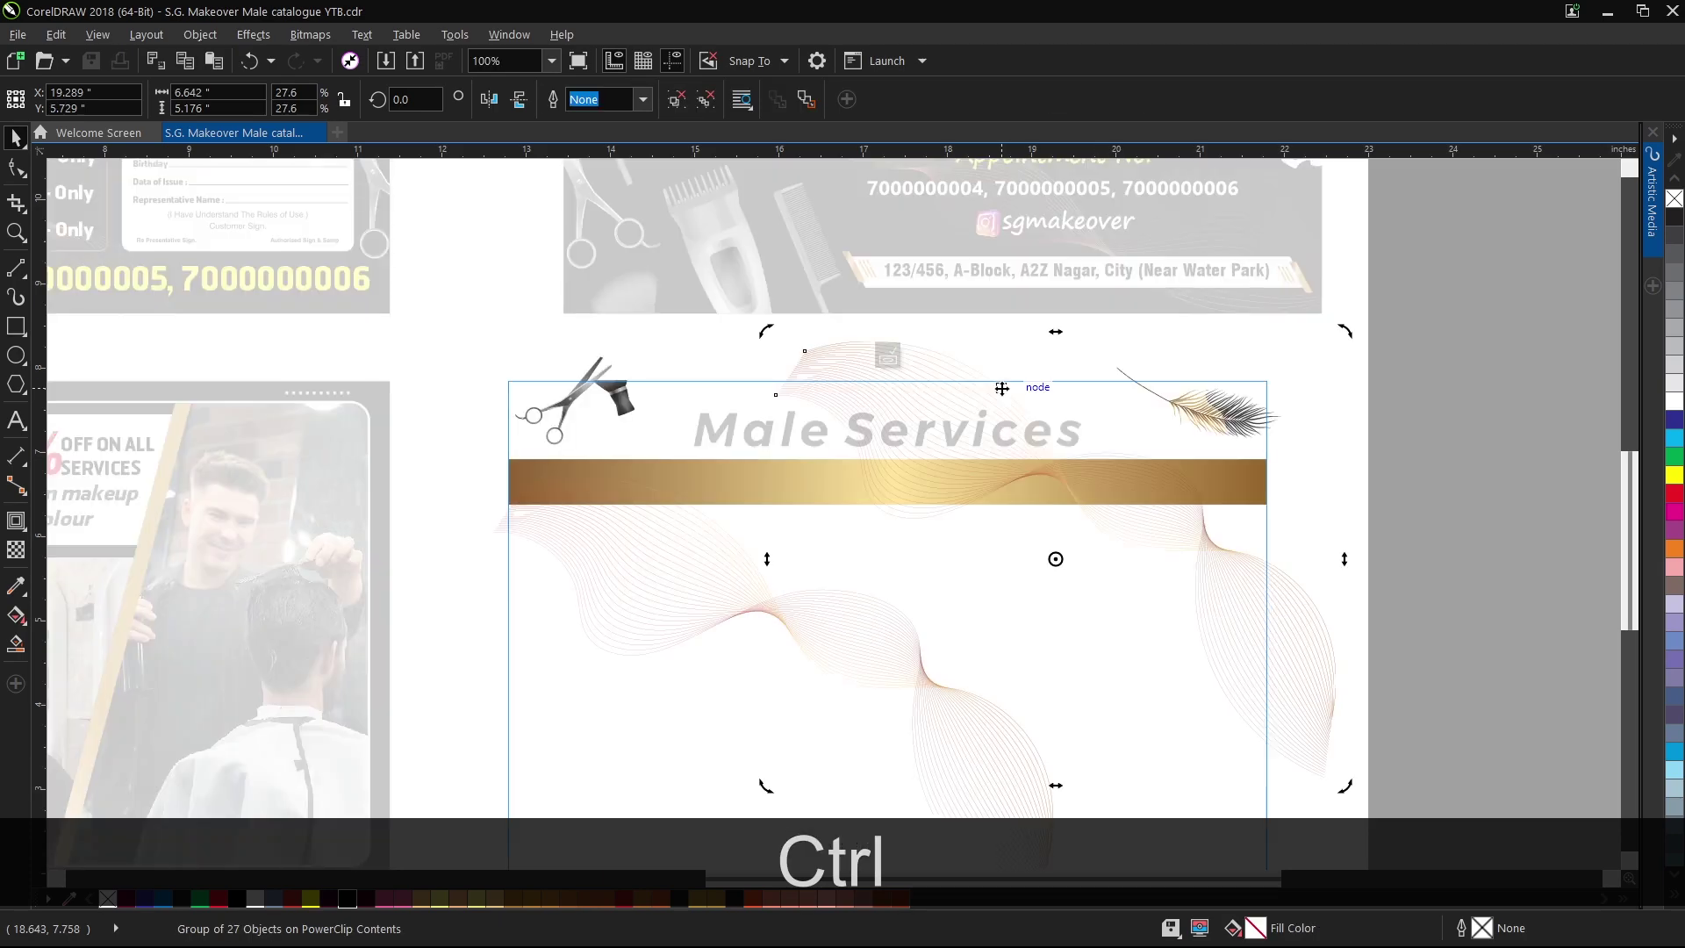
pyautogui.hotkey('shift', 'pagedown')
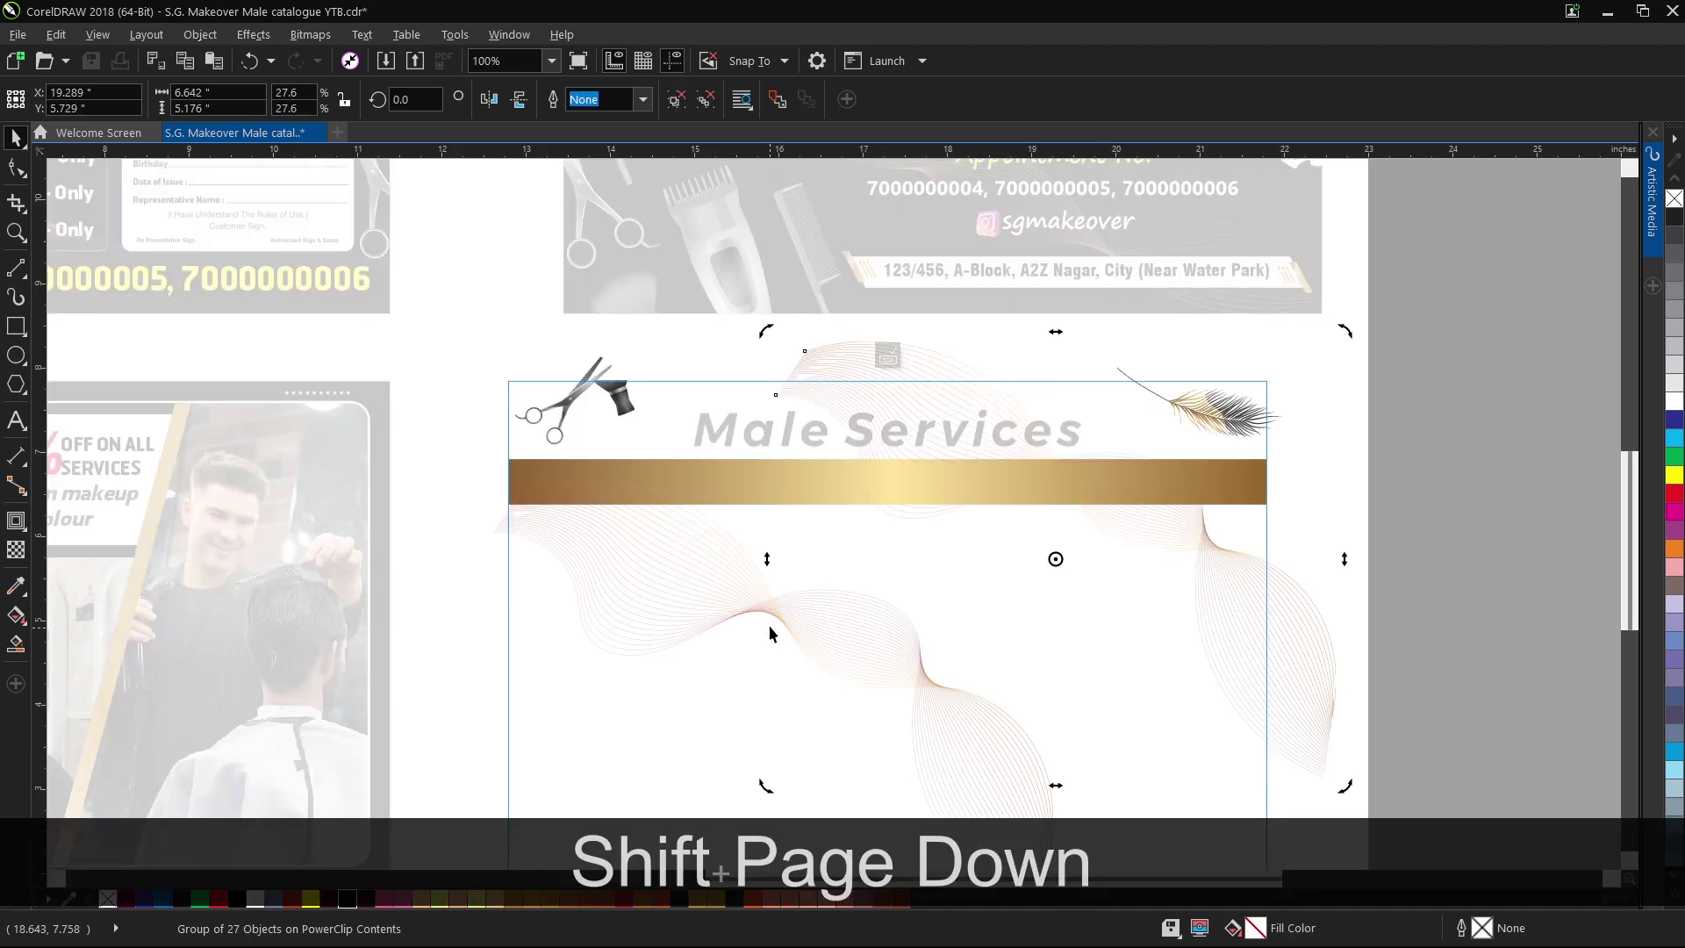
pyautogui.moveTo(785, 609); pyautogui.dragTo(789, 606)
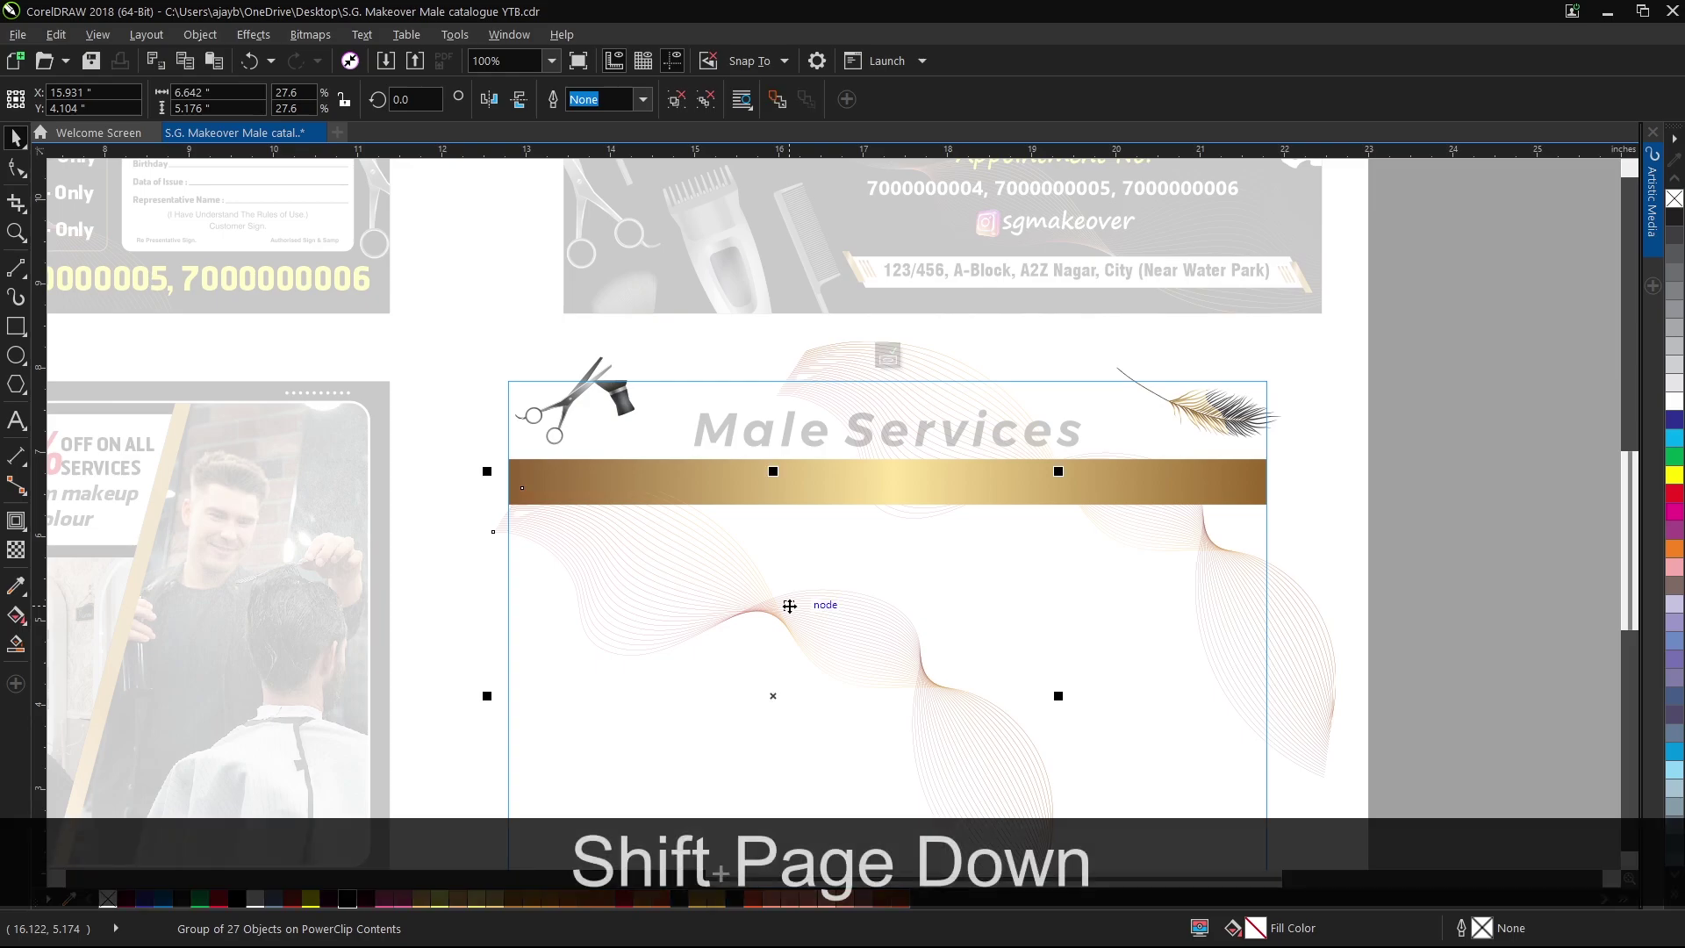
pyautogui.click(888, 355)
pyautogui.click(1067, 334)
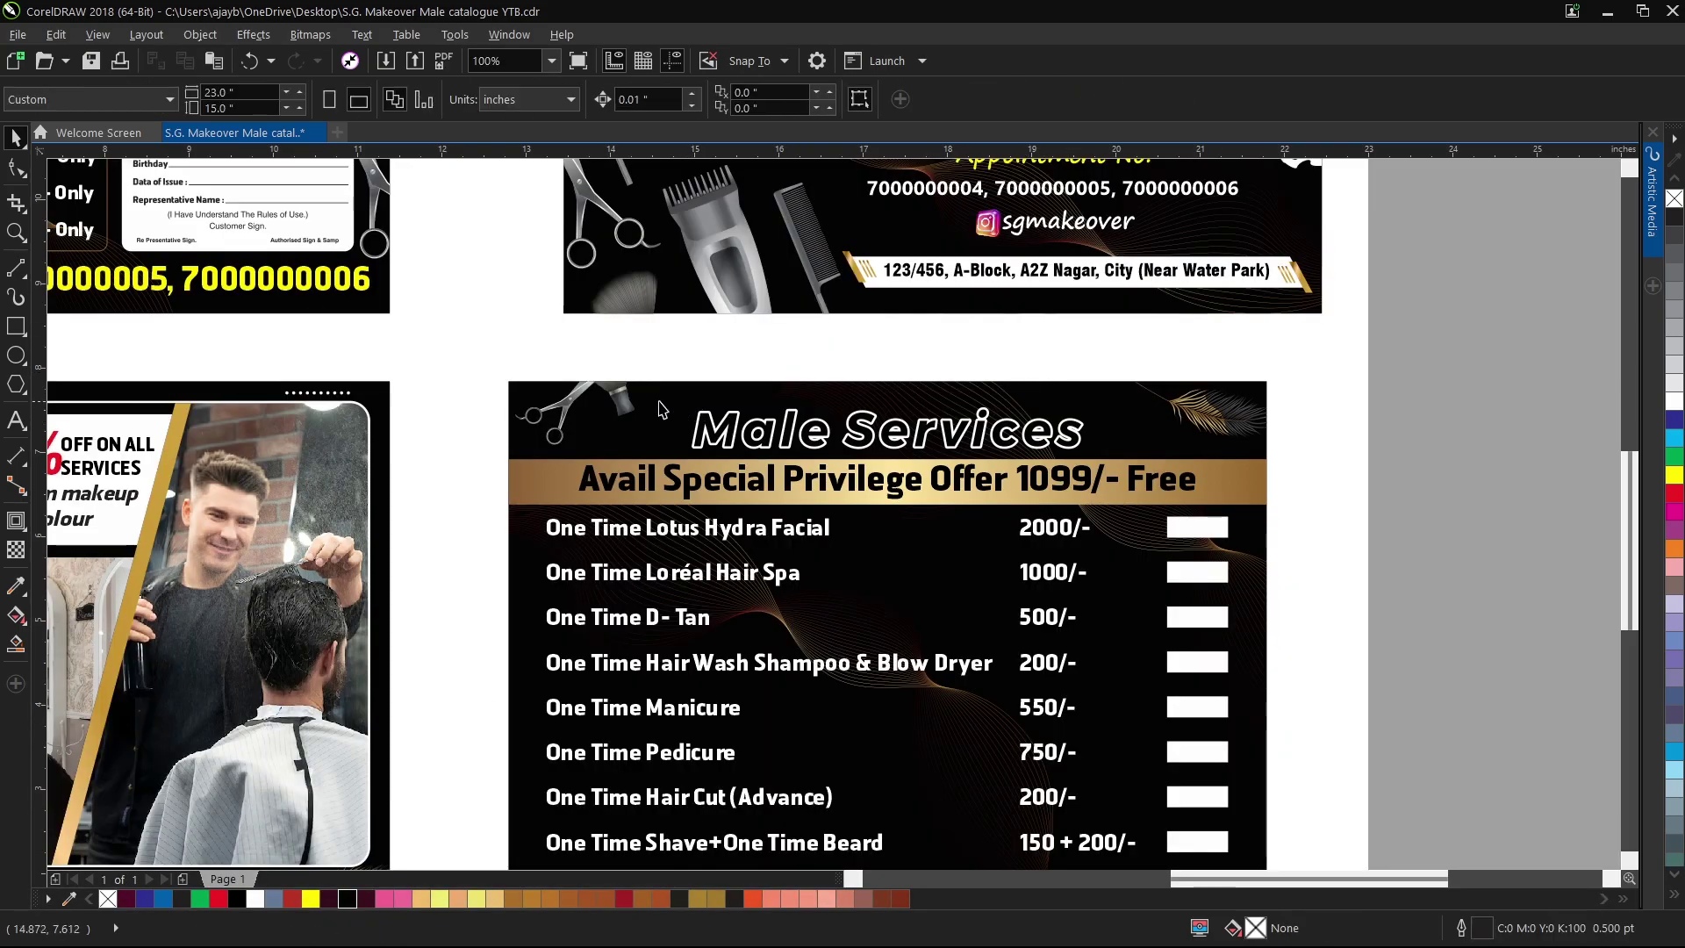
# Create a separate, unfilled inner rectangle from an inward contour of about 0.189 inches on the Male Services page background.
pyautogui.click(17, 519)
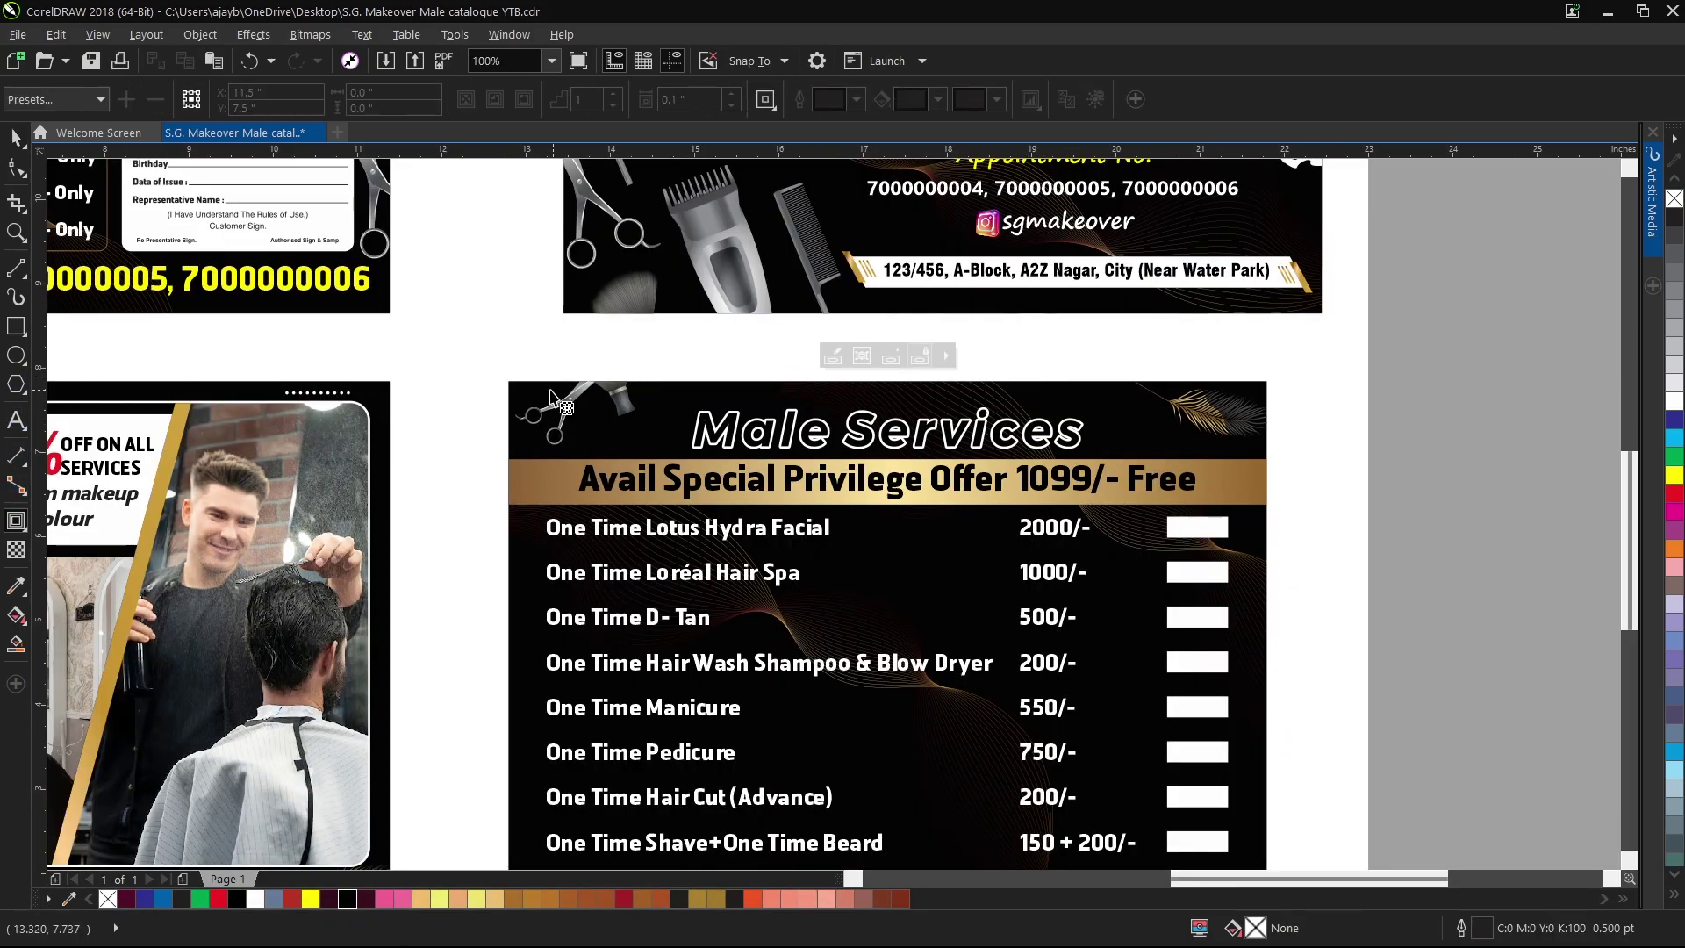
pyautogui.click(552, 396)
pyautogui.moveTo(551, 402); pyautogui.dragTo(557, 397)
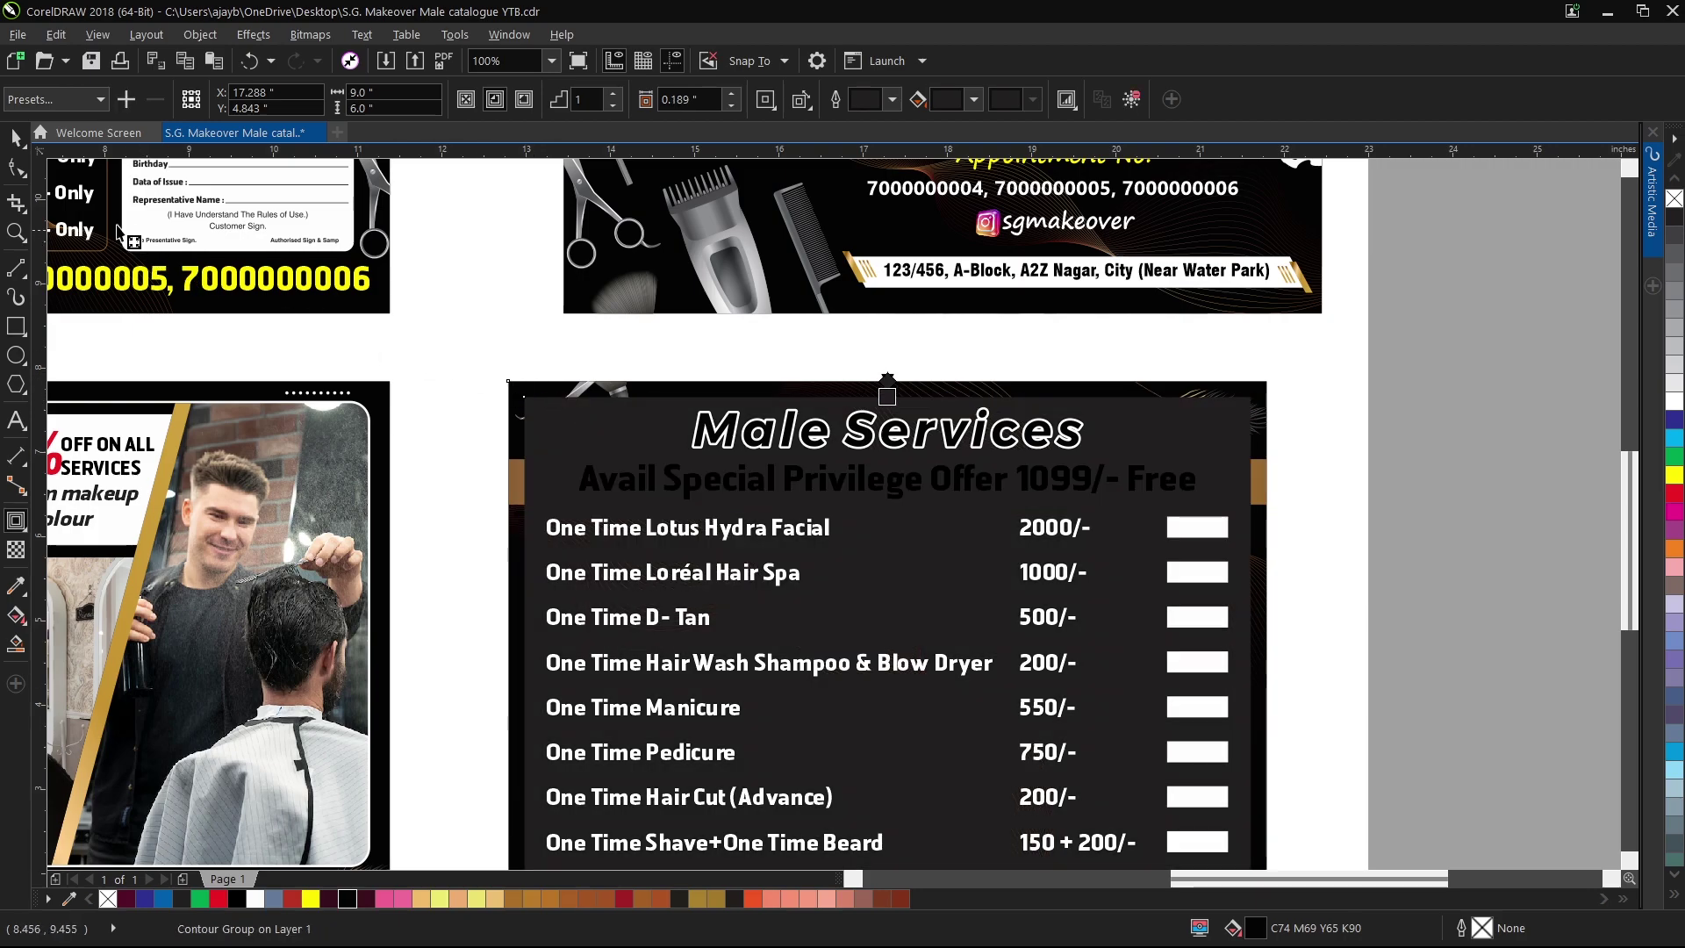
pyautogui.rightClick(663, 450)
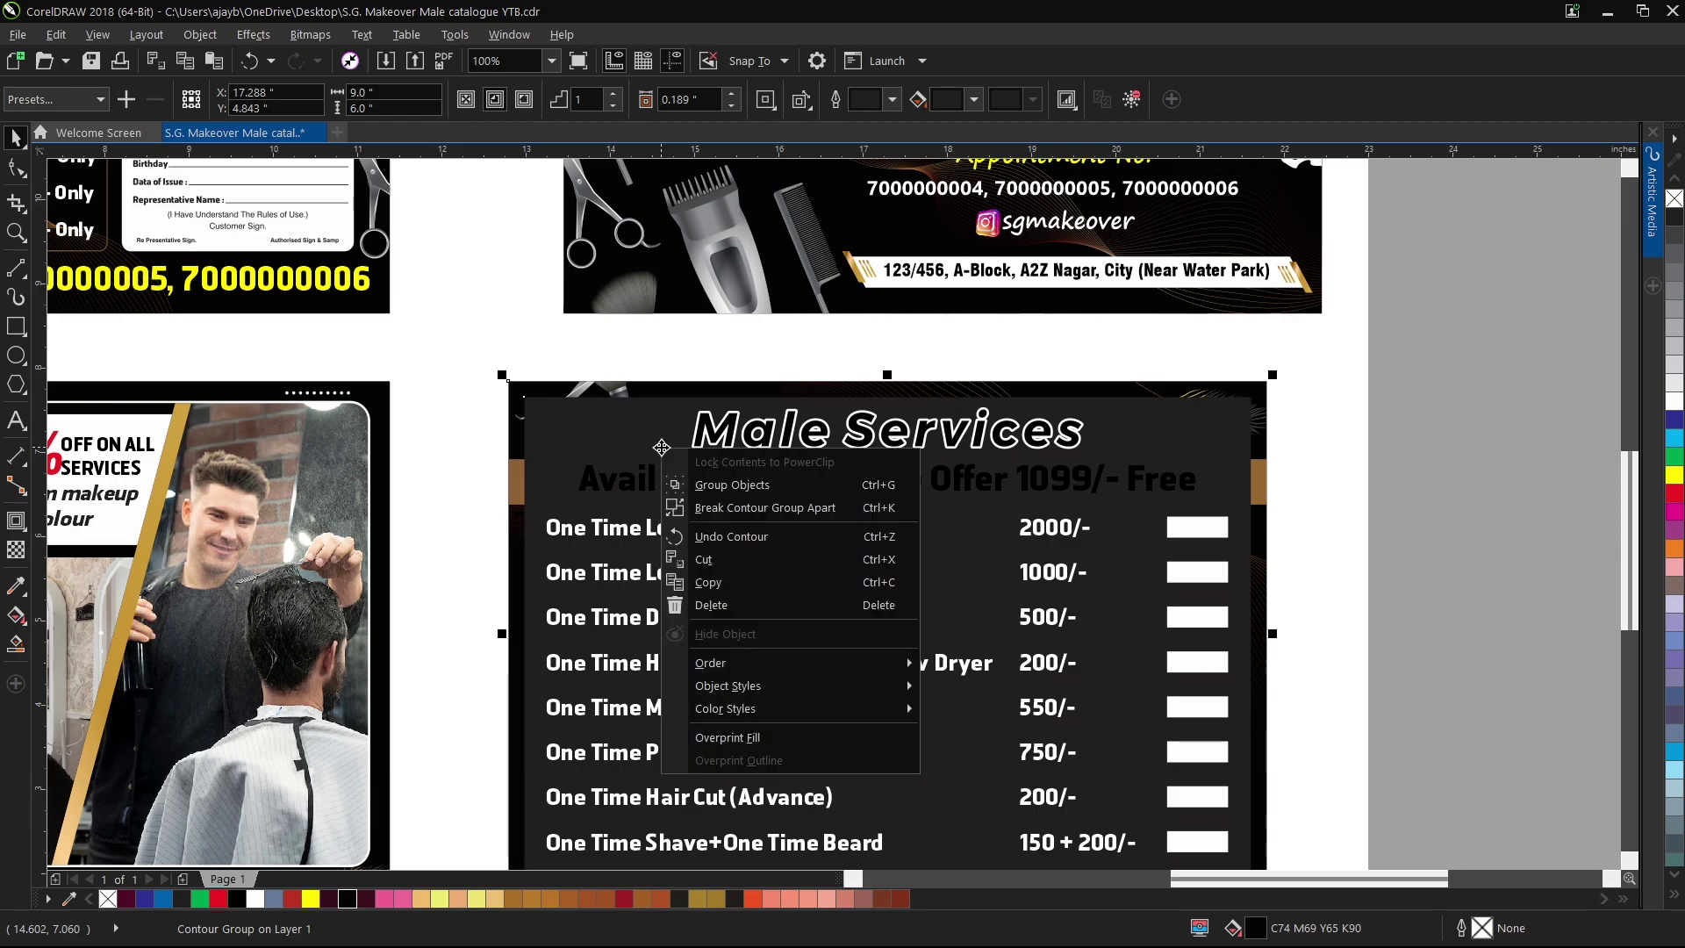
pyautogui.click(744, 510)
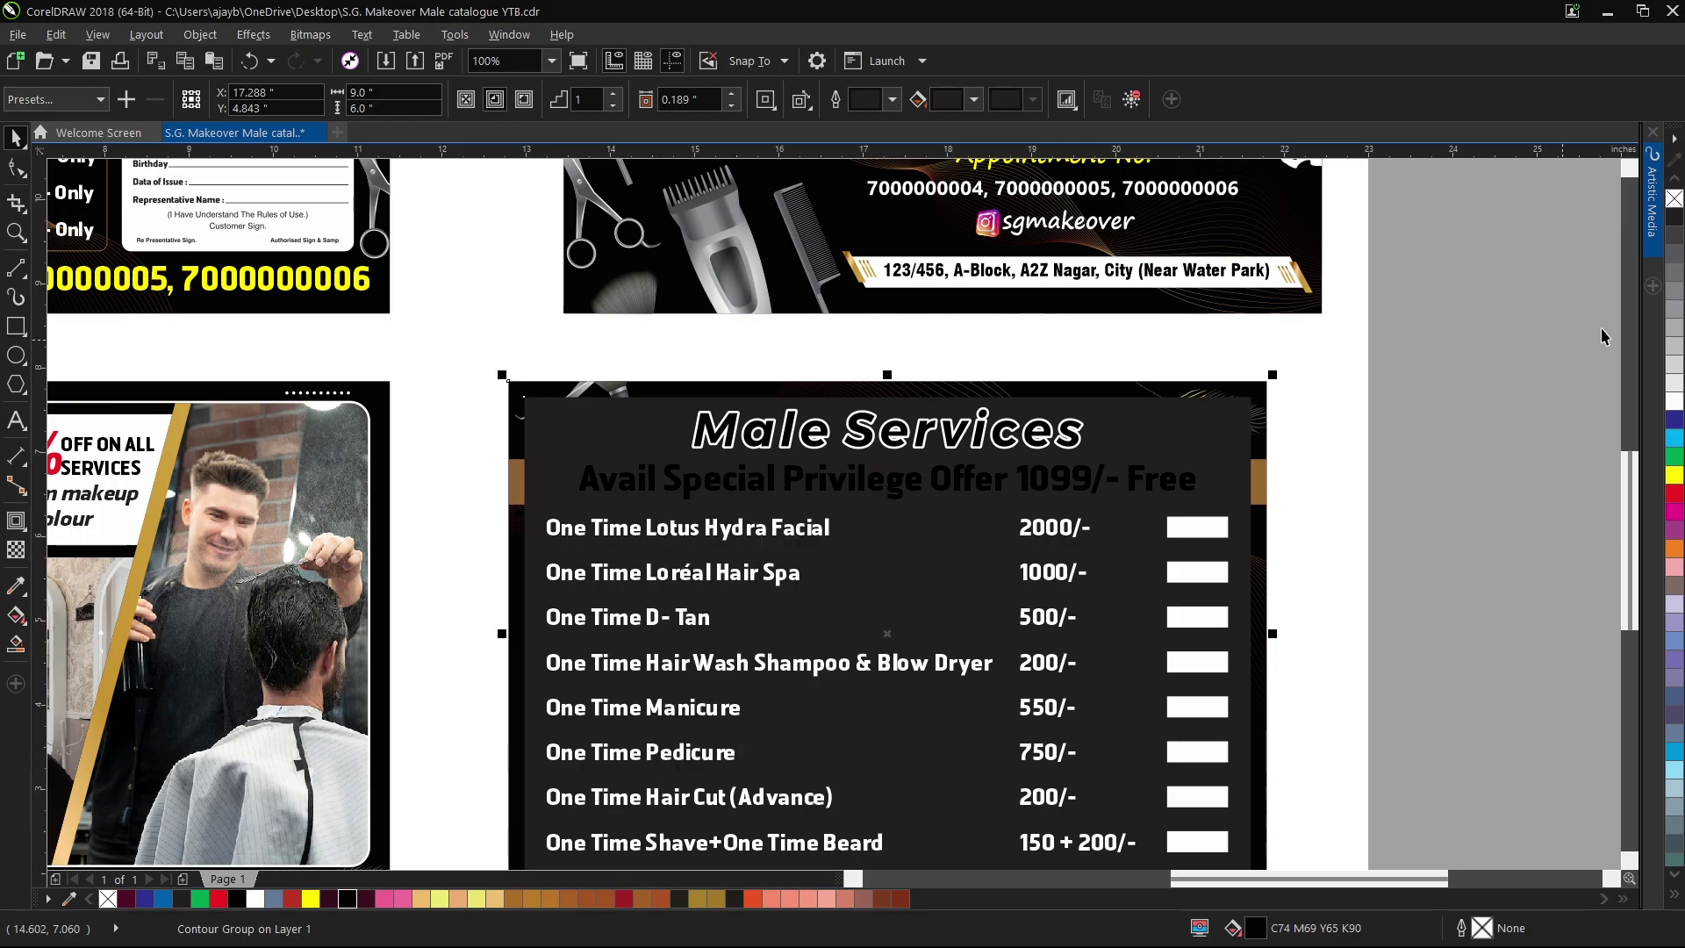
pyautogui.click(1675, 200)
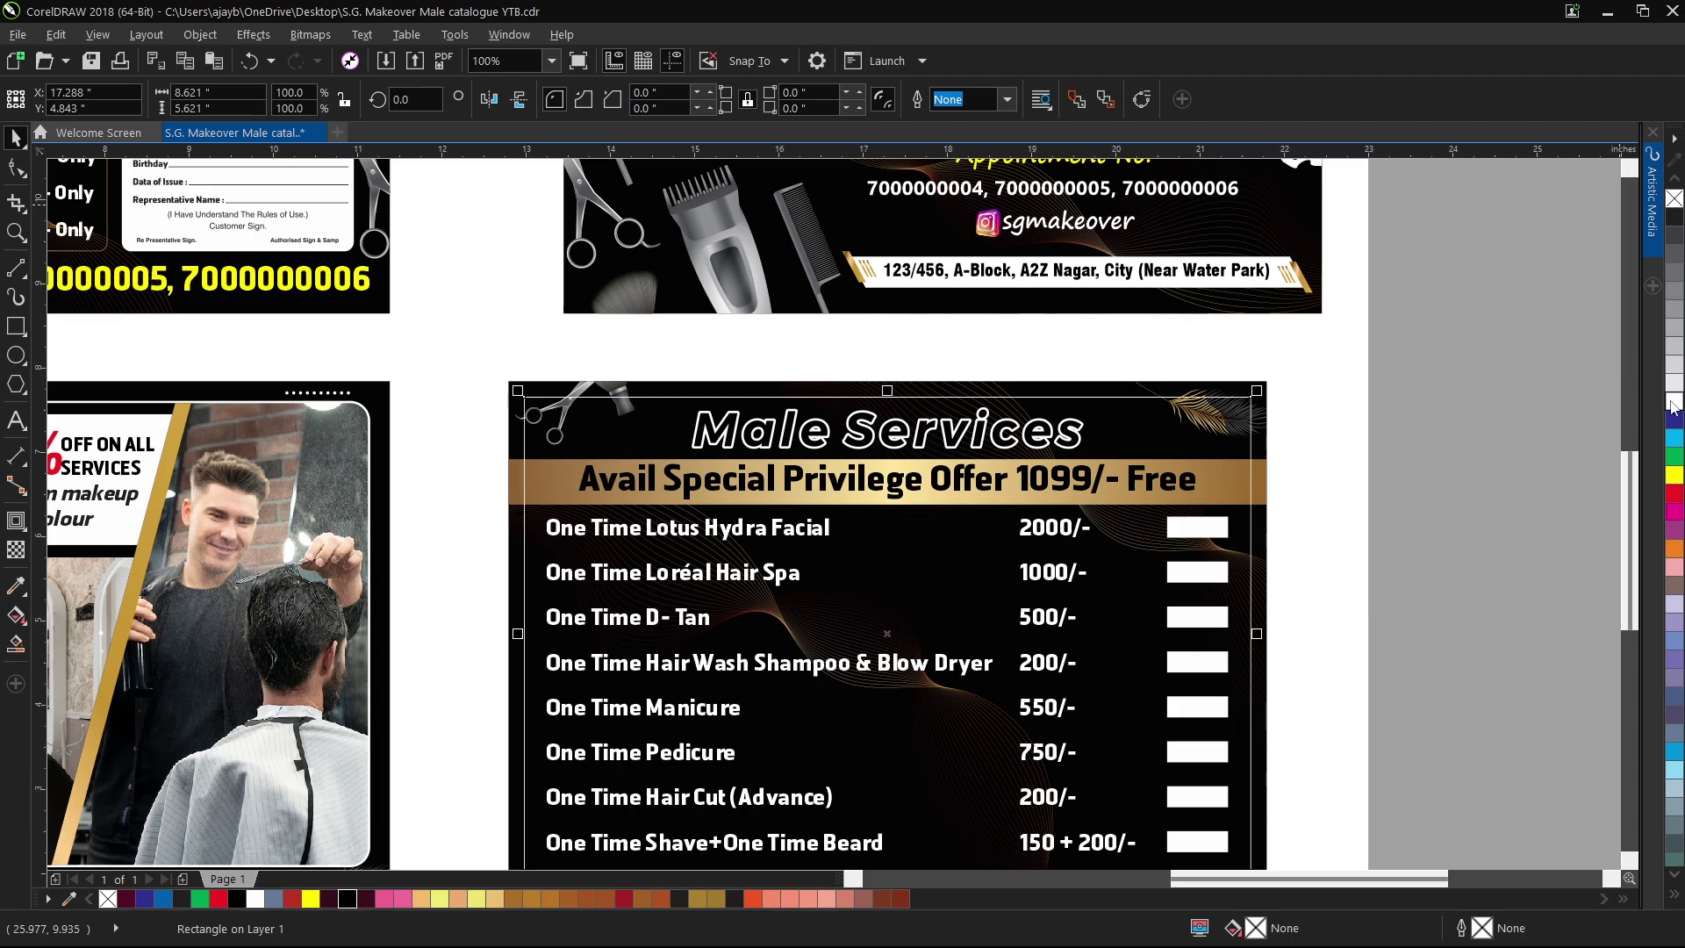
# Round the inner rectangle's corners to about 0.213 inches and give it a white 1.5 pt outline.
pyautogui.click(17, 168)
pyautogui.scroll(2, 538, 371)
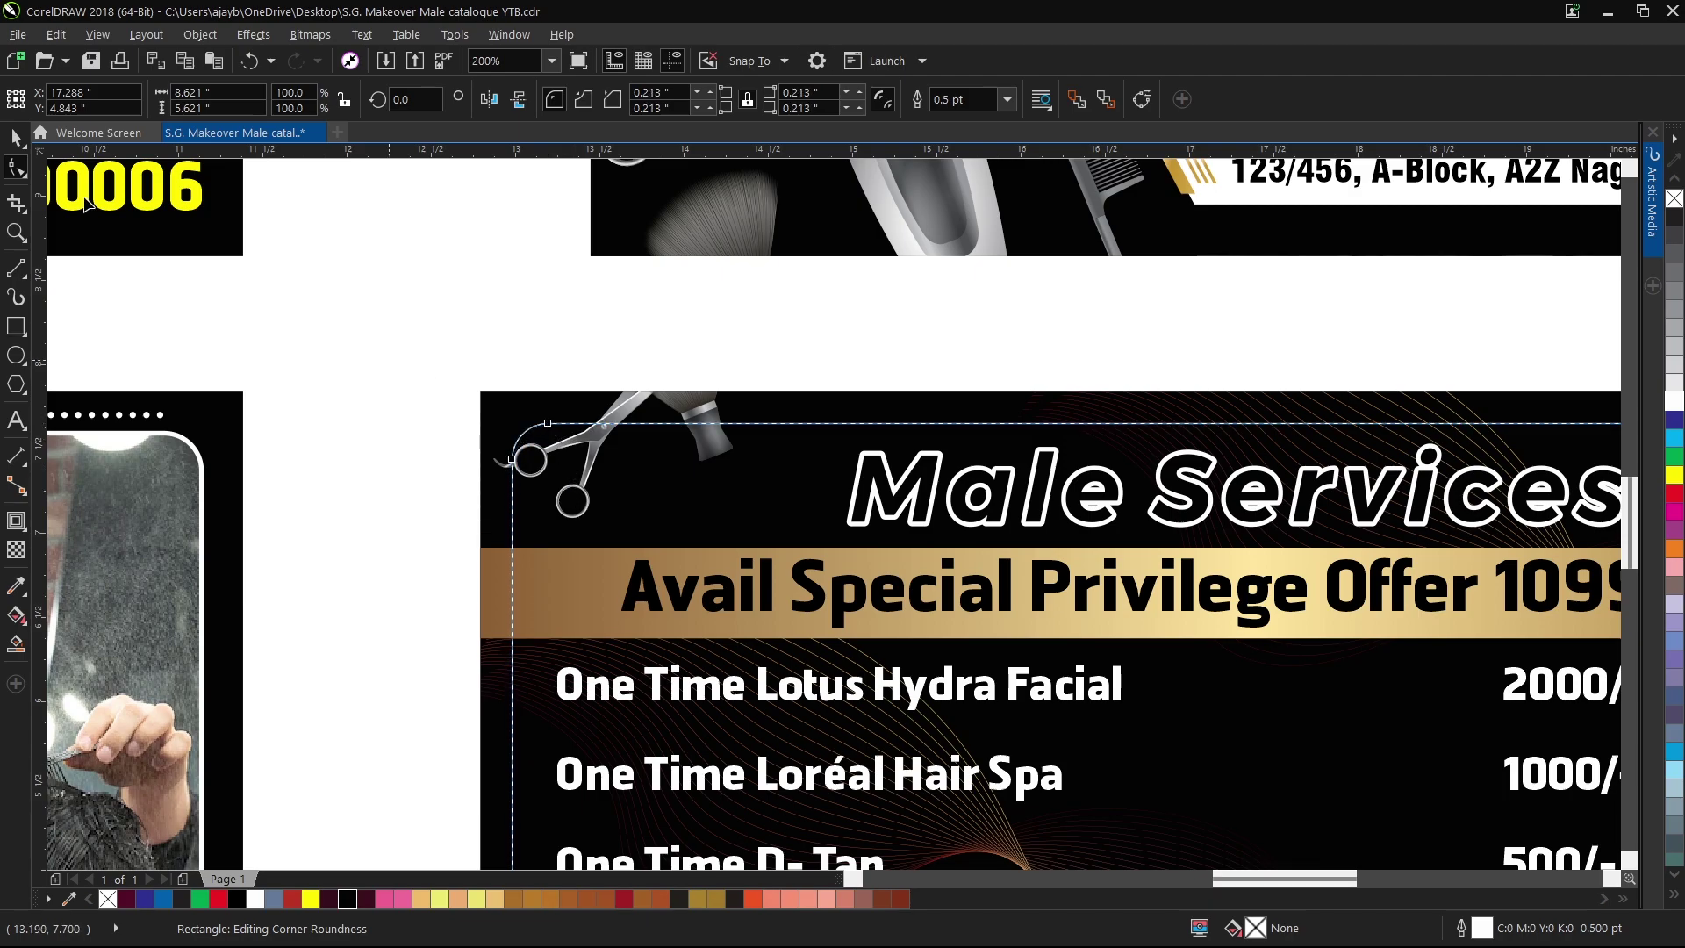
pyautogui.click(1008, 99)
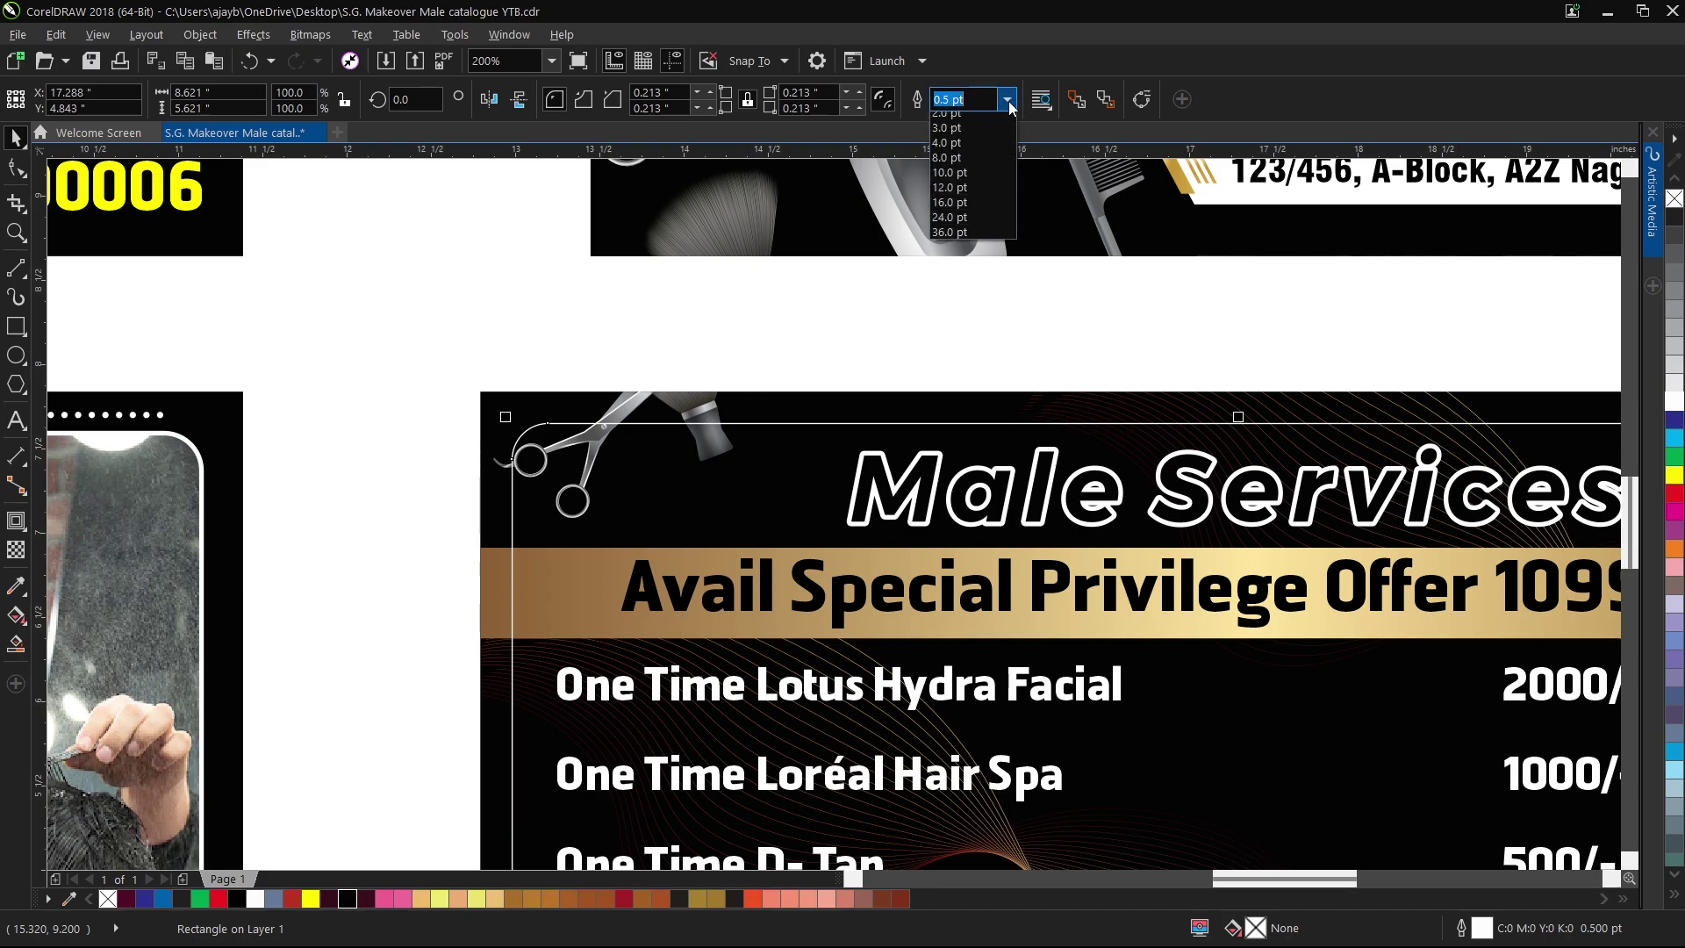
pyautogui.click(966, 195)
pyautogui.scroll(-2, 525, 417)
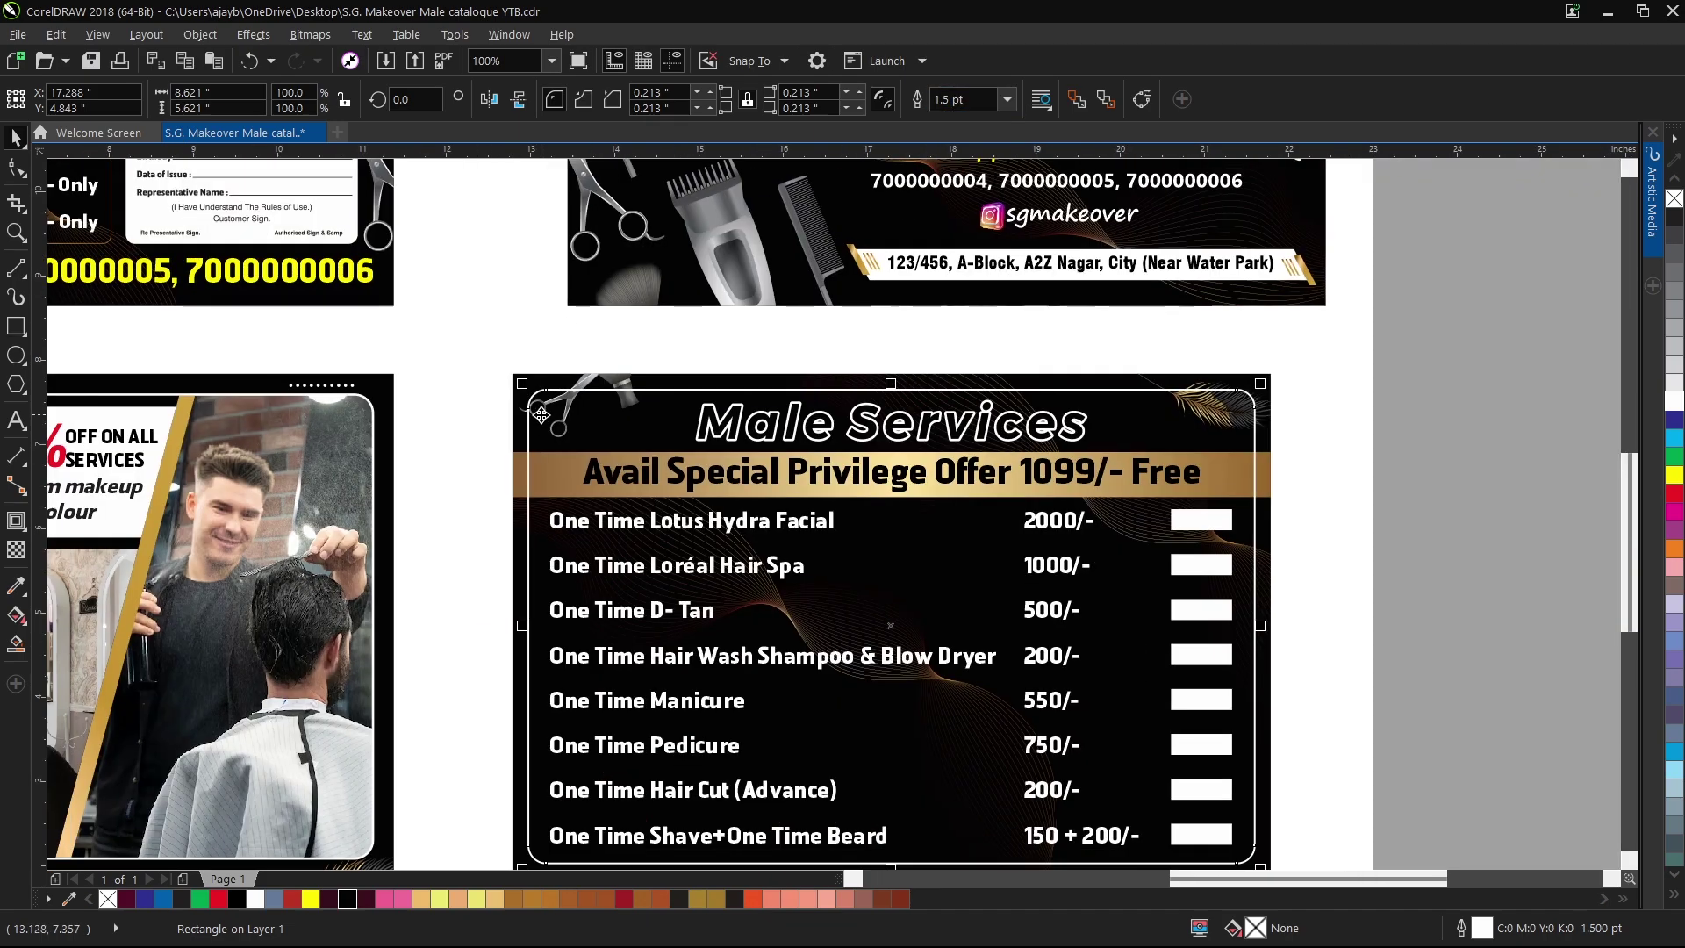
# Convert the rounded frame's outline to an object and apply a gold fountain fill to it.
pyautogui.hotkey('ctrl', 'shift', 'q')
pyautogui.scroll(4, 545, 403)
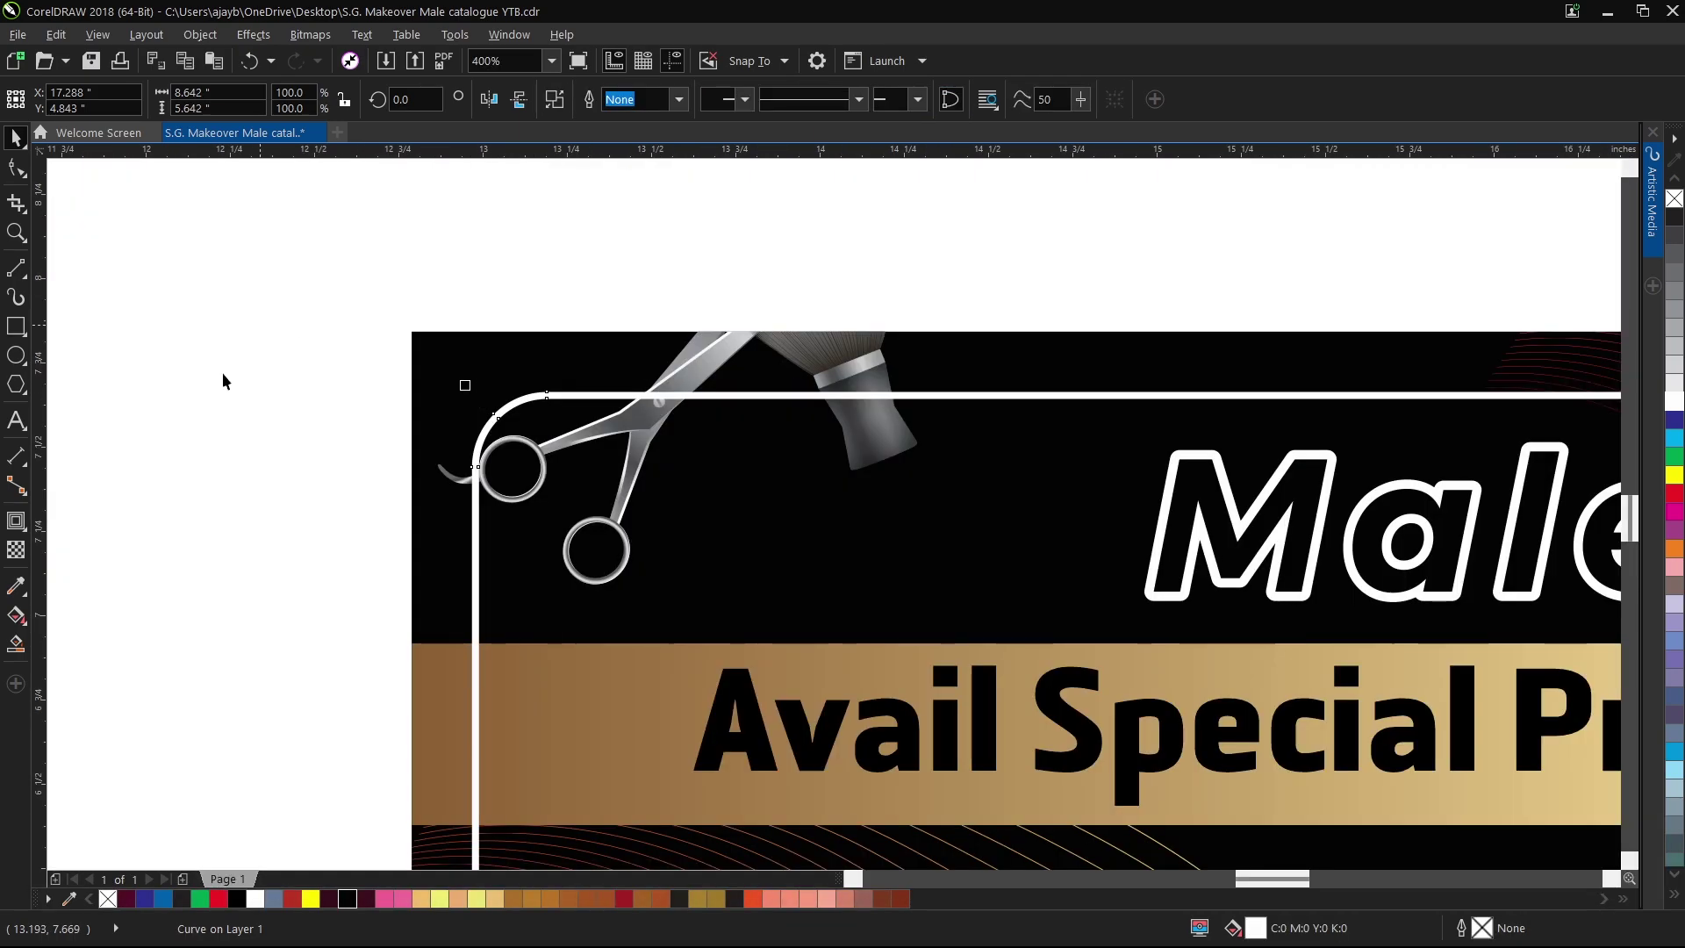
pyautogui.click(16, 616)
pyautogui.click(82, 100)
pyautogui.click(226, 102)
pyautogui.click(244, 215)
pyautogui.press('space')
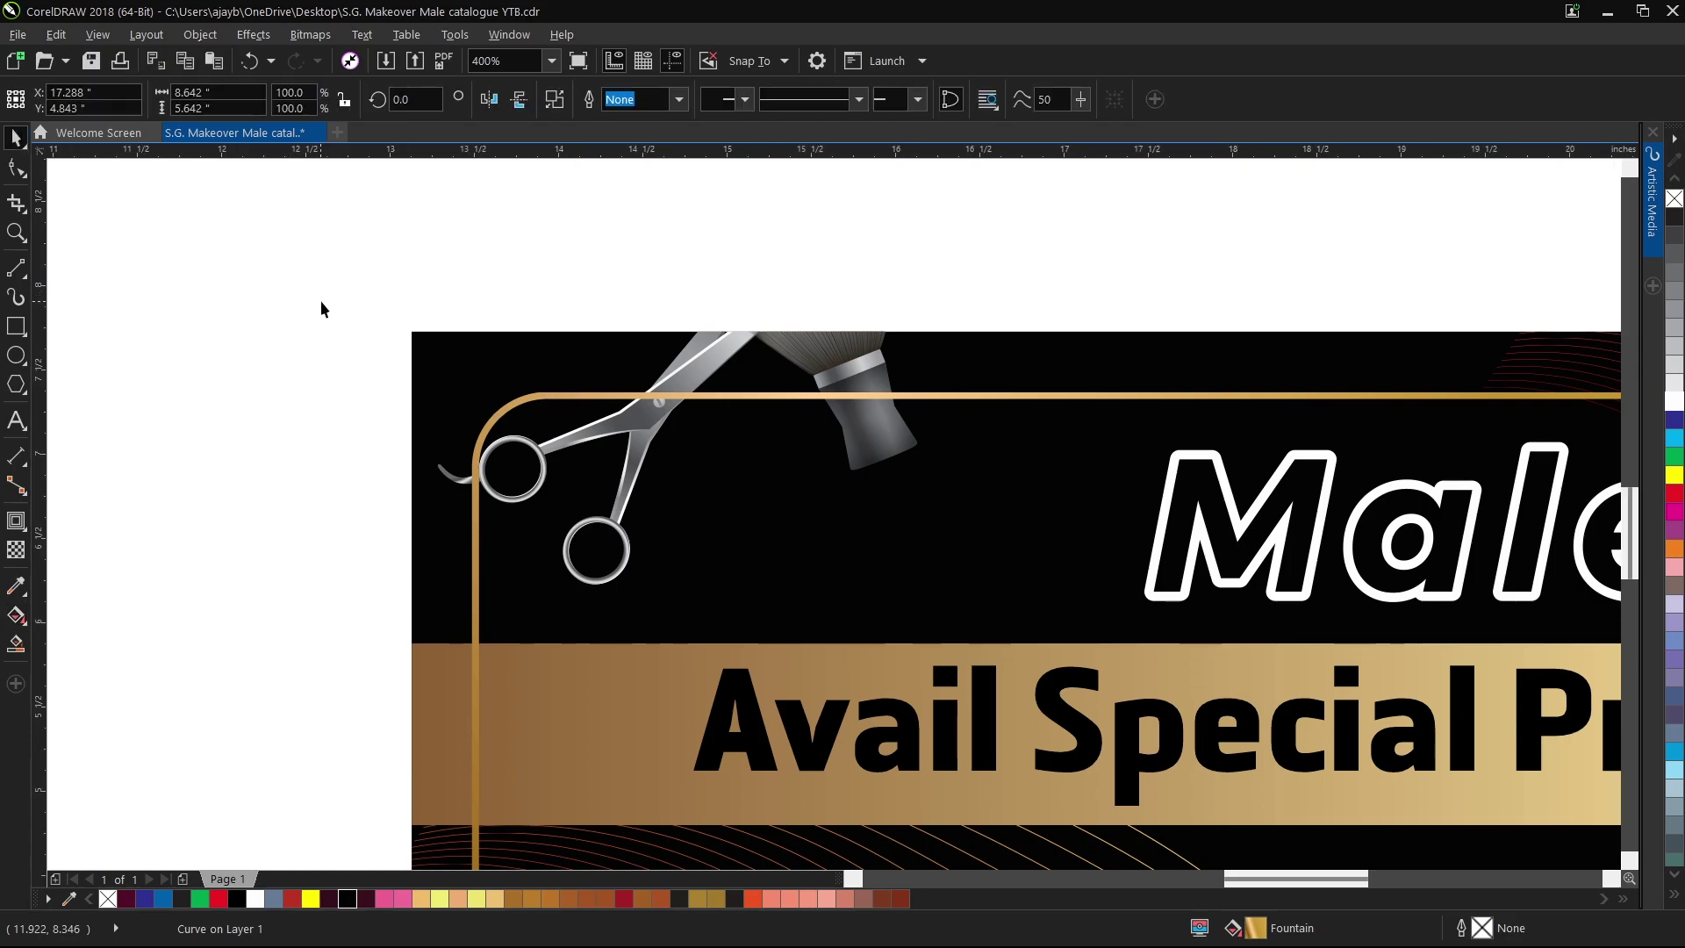
pyautogui.scroll(-5, 320, 301)
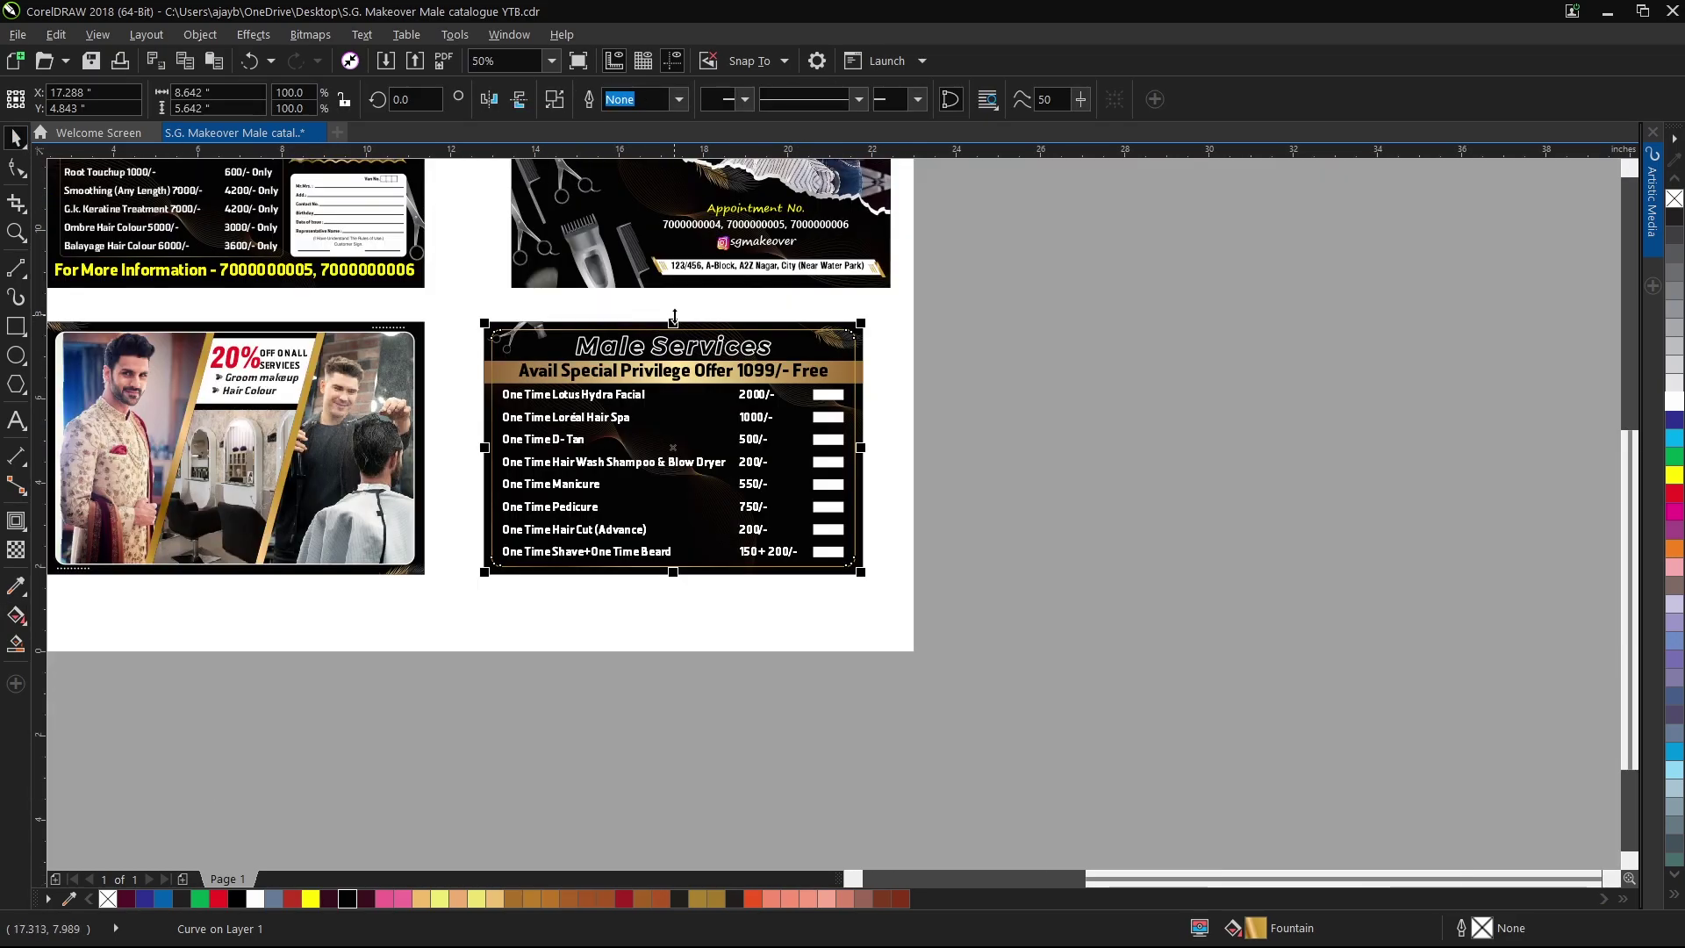
pyautogui.click(676, 321)
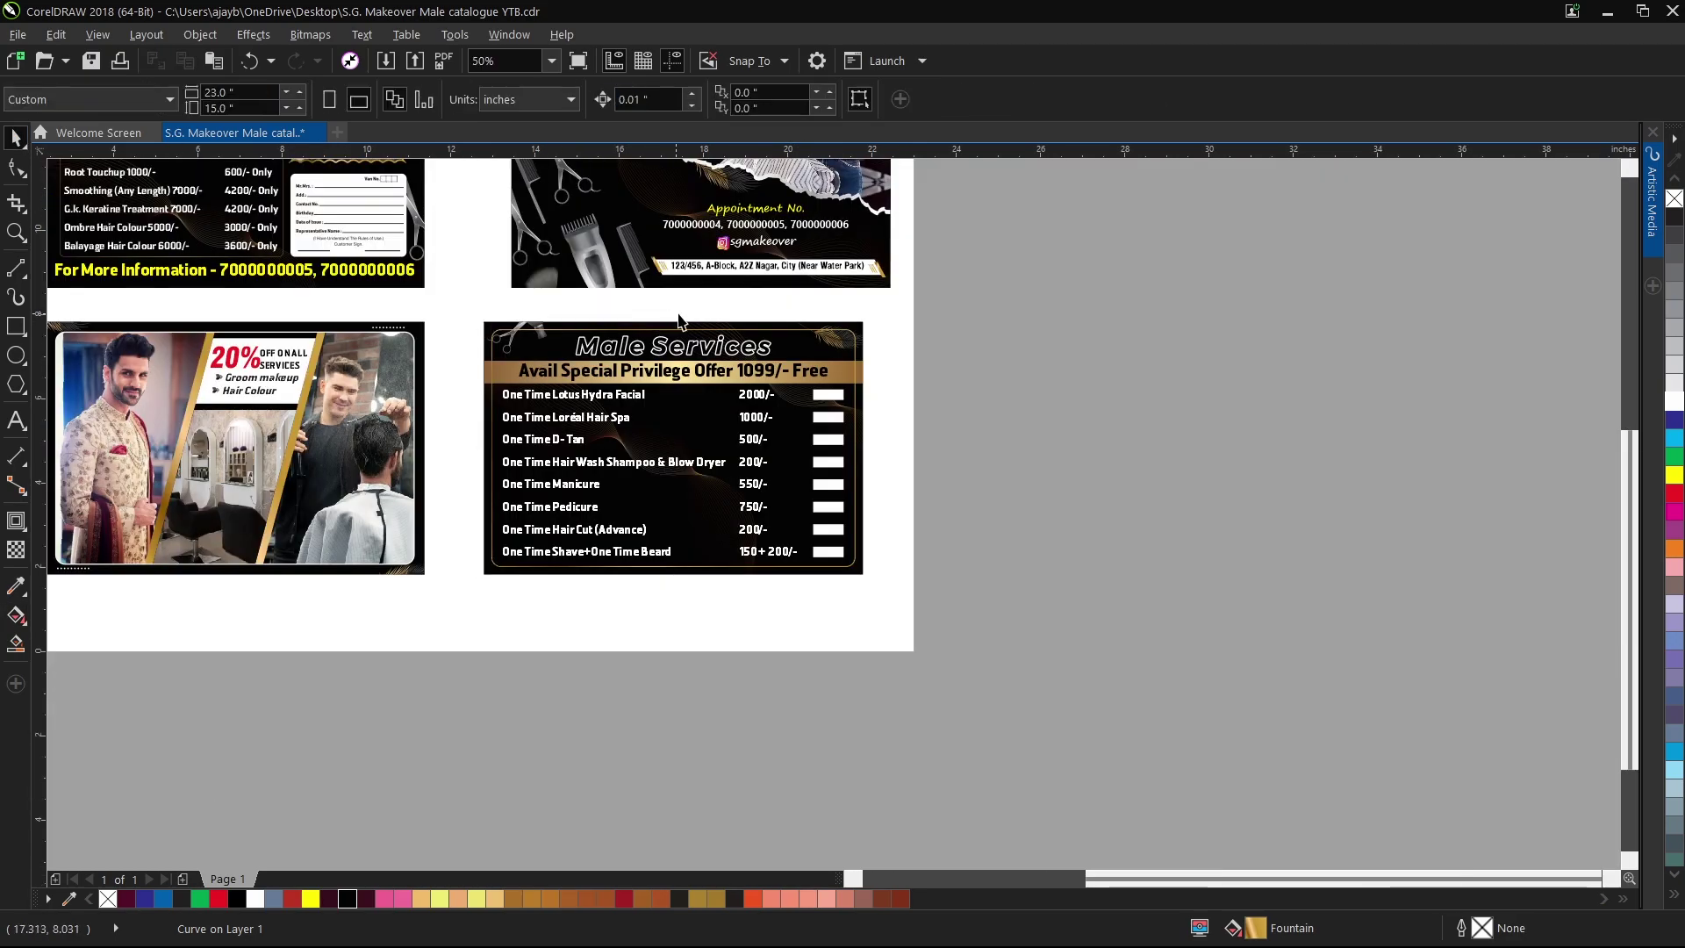
# Delete the leftover grooming tools and the two spare photos lying around the catalogue pages.
pyautogui.moveTo(485, 598); pyautogui.dragTo(460, 600)
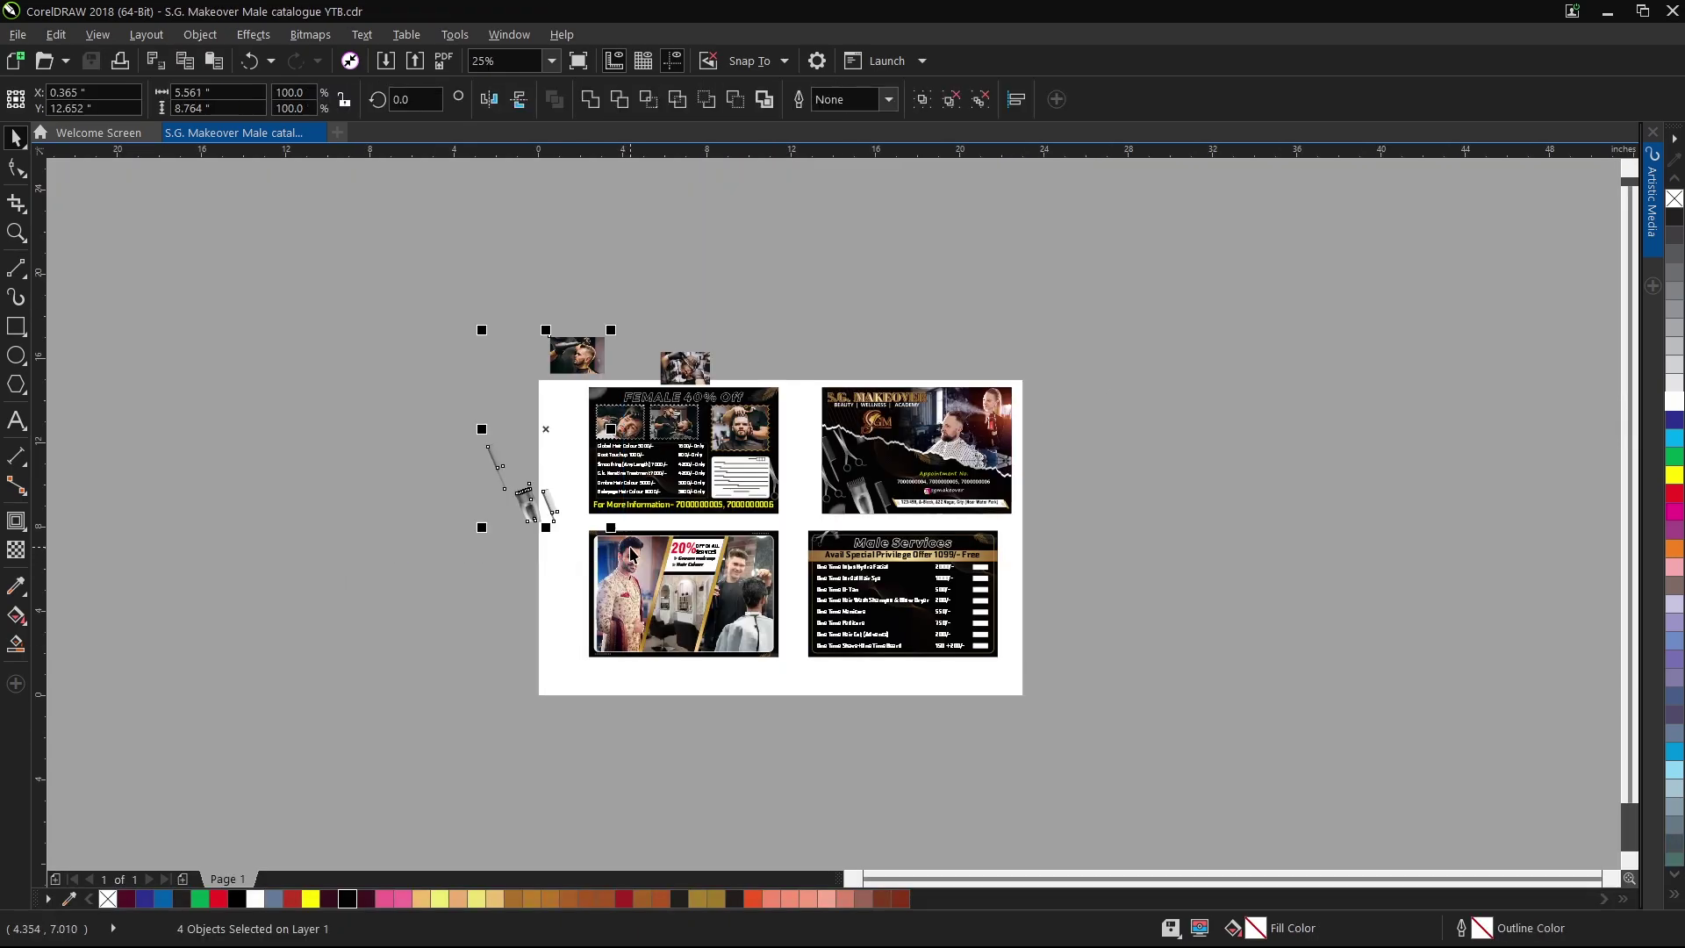
pyautogui.press('Delete')
pyautogui.click(685, 367)
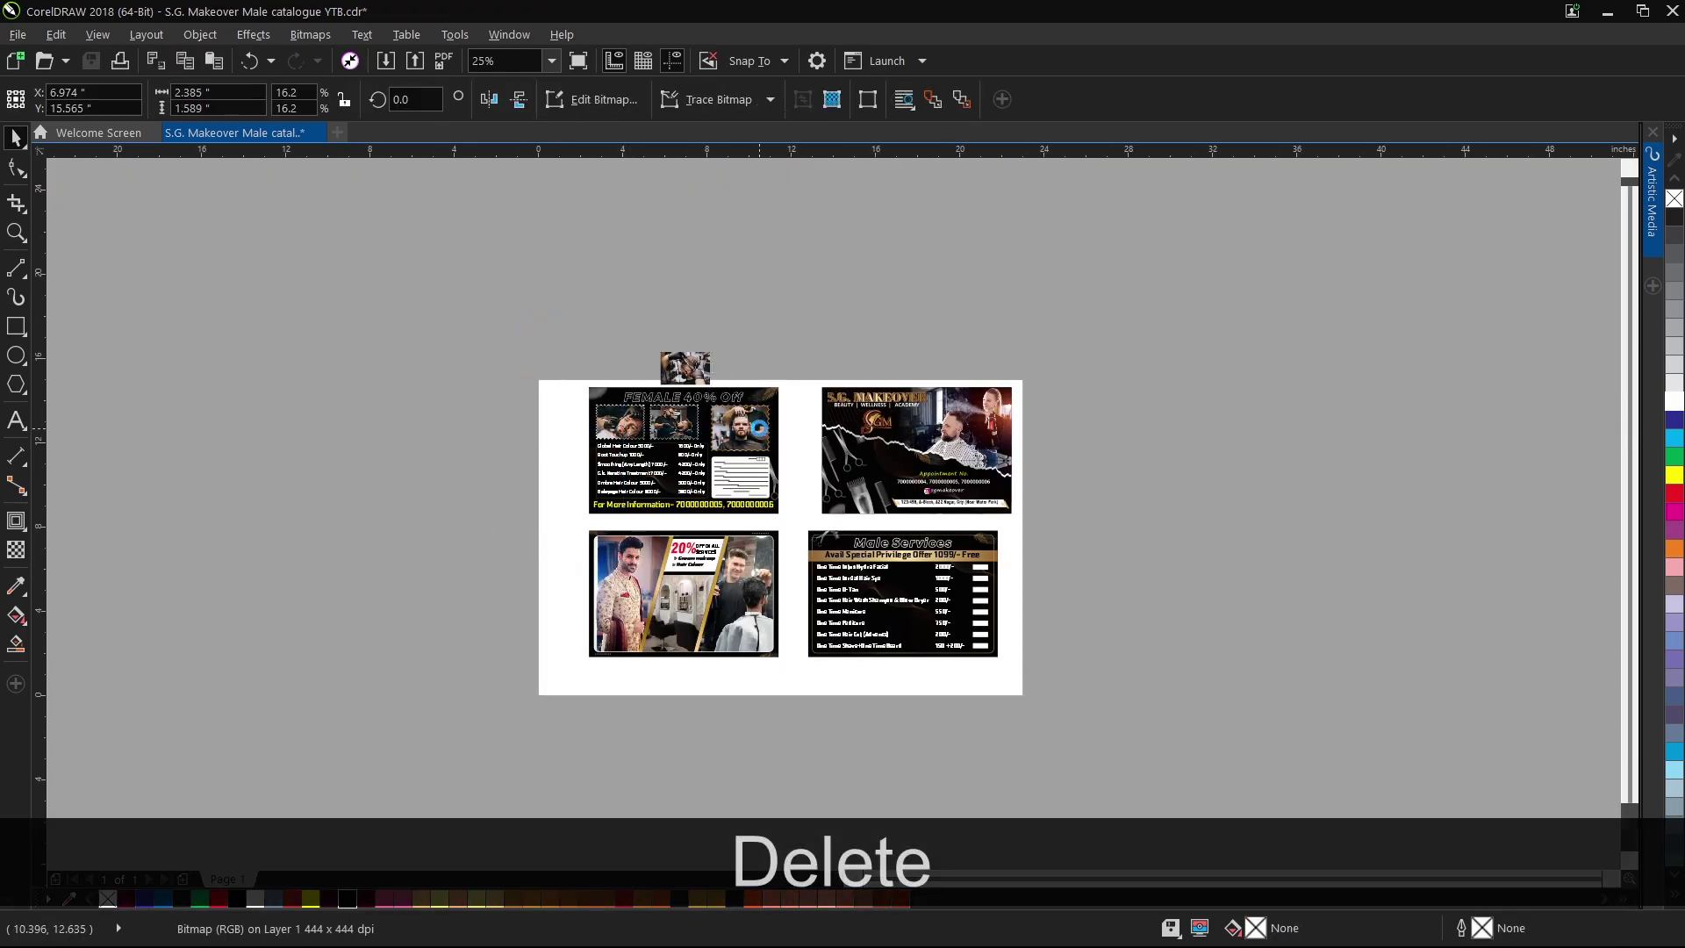
pyautogui.press('Delete')
# Group the objects of the FEMALE 40% Off page, and select the 20% off photo page below it for grouping.
pyautogui.click(620, 408)
pyautogui.hotkey('ctrl', 'g')
pyautogui.moveTo(534, 487); pyautogui.dragTo(795, 718)
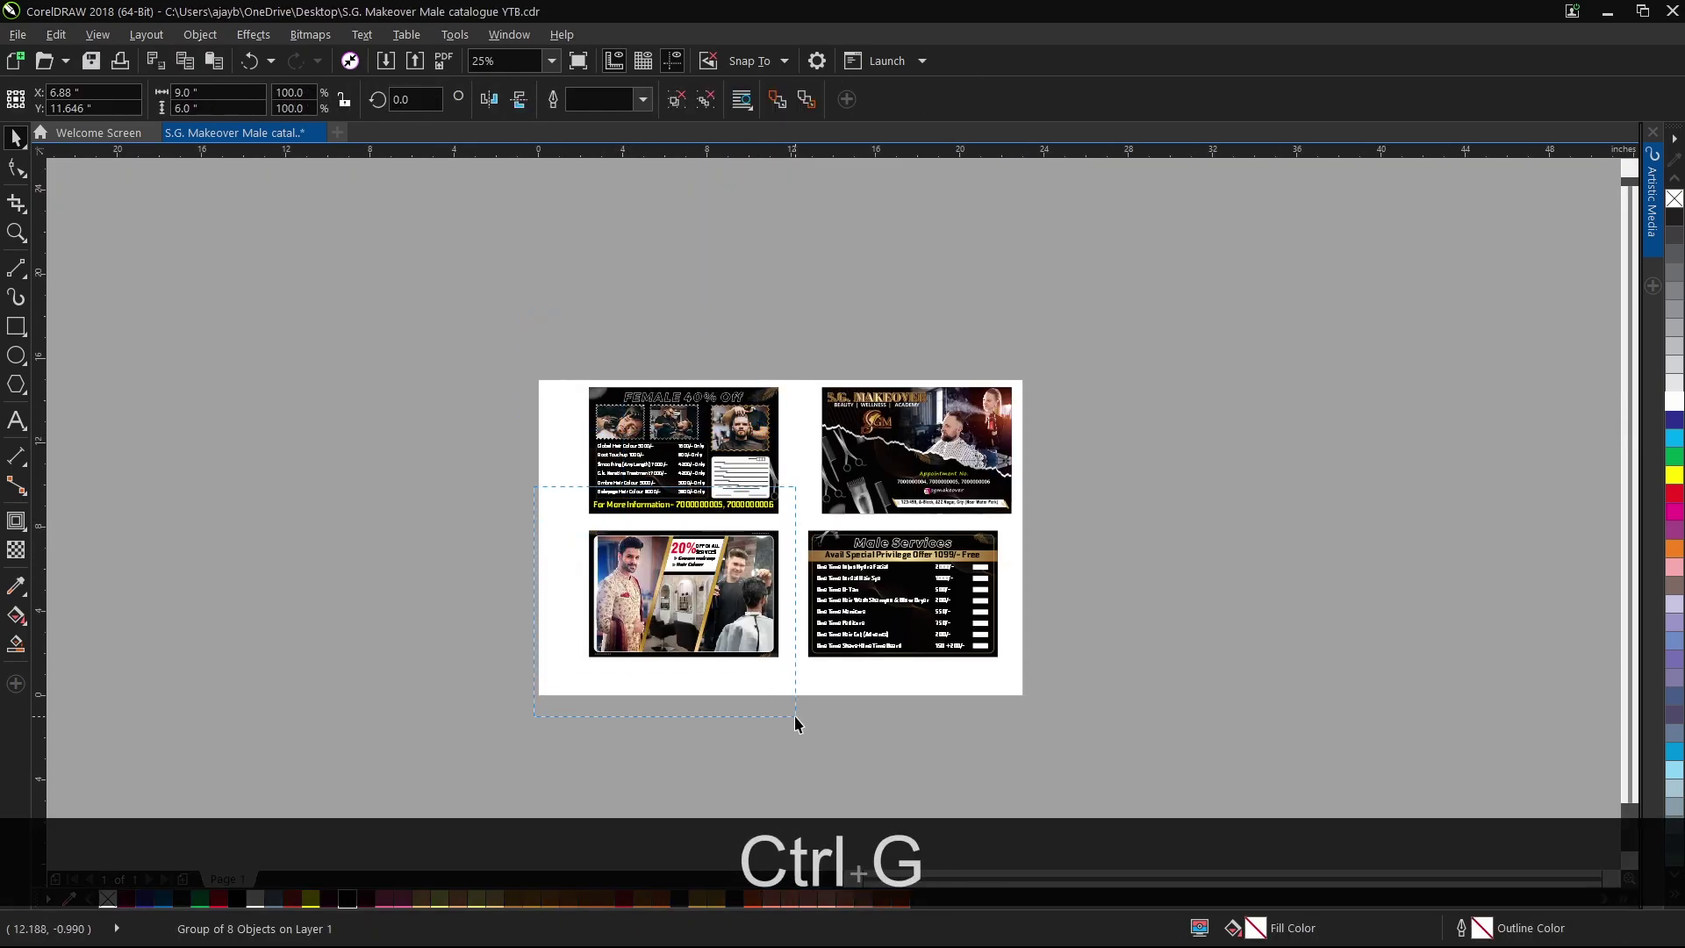
# Centre the Male Services page beneath the S.G. Makeover page and align the top edges of the pages in each row.
pyautogui.scroll(1, 905, 497)
pyautogui.keyDown('shift'); pyautogui.click(850, 560); pyautogui.keyUp('shift')
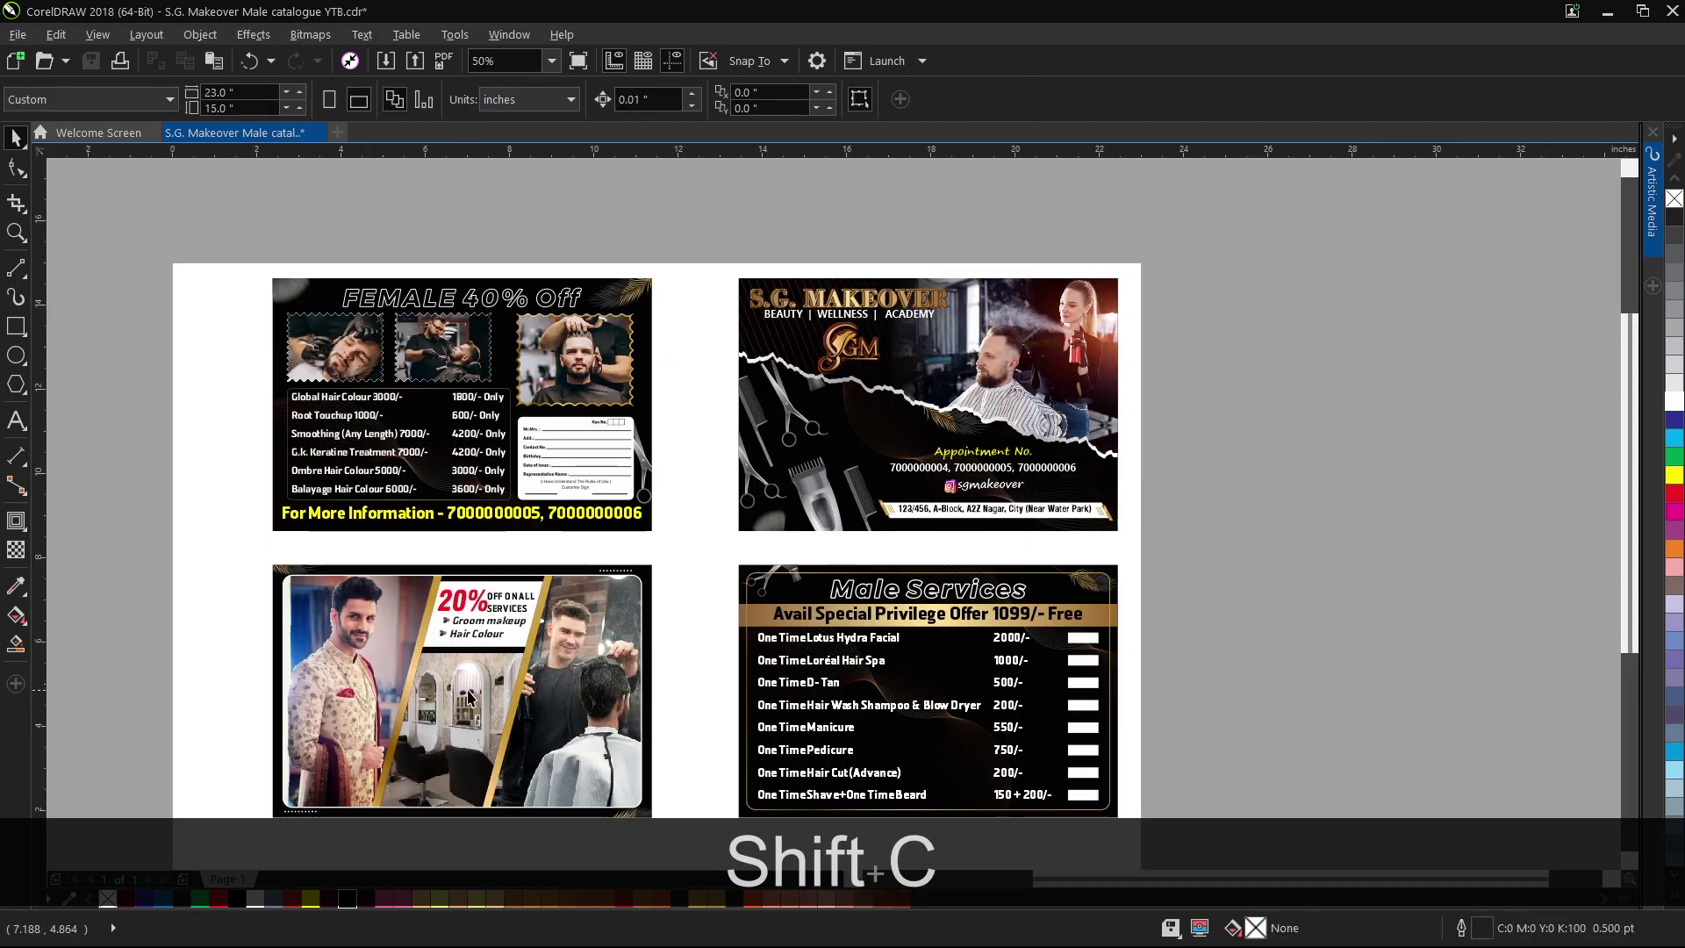
pyautogui.hotkey('shift', 't')
pyautogui.click(1158, 537)
pyautogui.click(614, 421)
pyautogui.keyDown('shift'); pyautogui.click(779, 389); pyautogui.keyUp('shift')
pyautogui.hotkey('shift', 't')
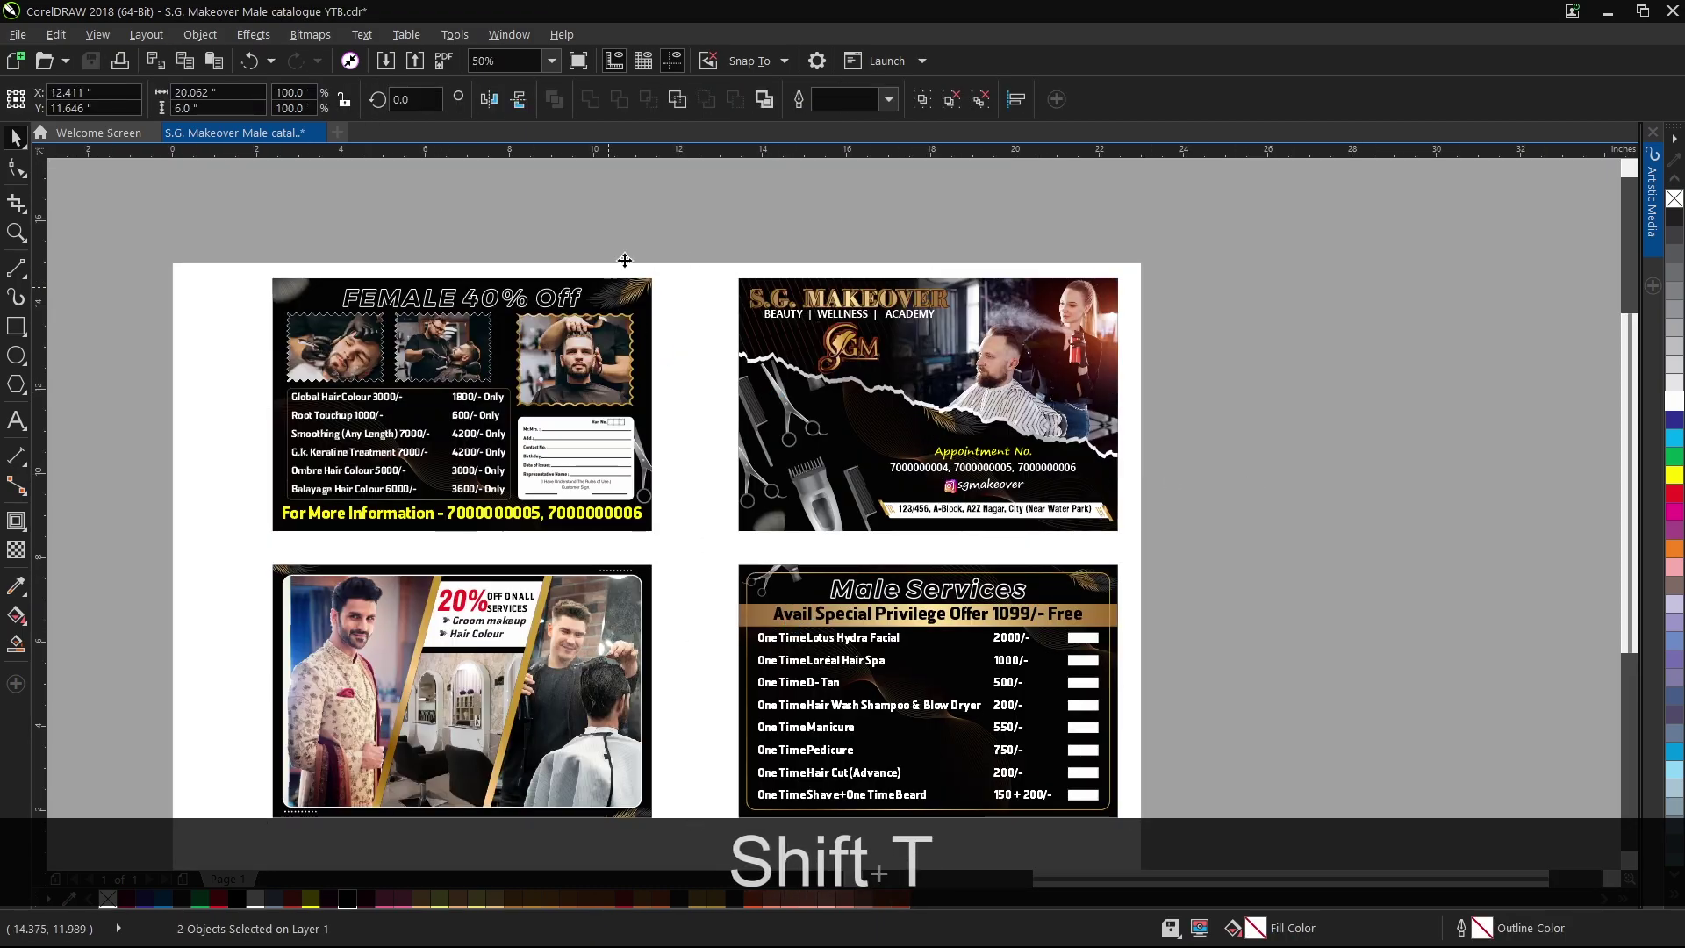
# Move the Male Services page straight up until its top edge meets the S.G. Makeover page's bottom edge.
pyautogui.scroll(-1, 677, 249)
pyautogui.click(376, 404)
pyautogui.moveTo(377, 402); pyautogui.dragTo(935, 562)
pyautogui.scroll(3, 699, 350)
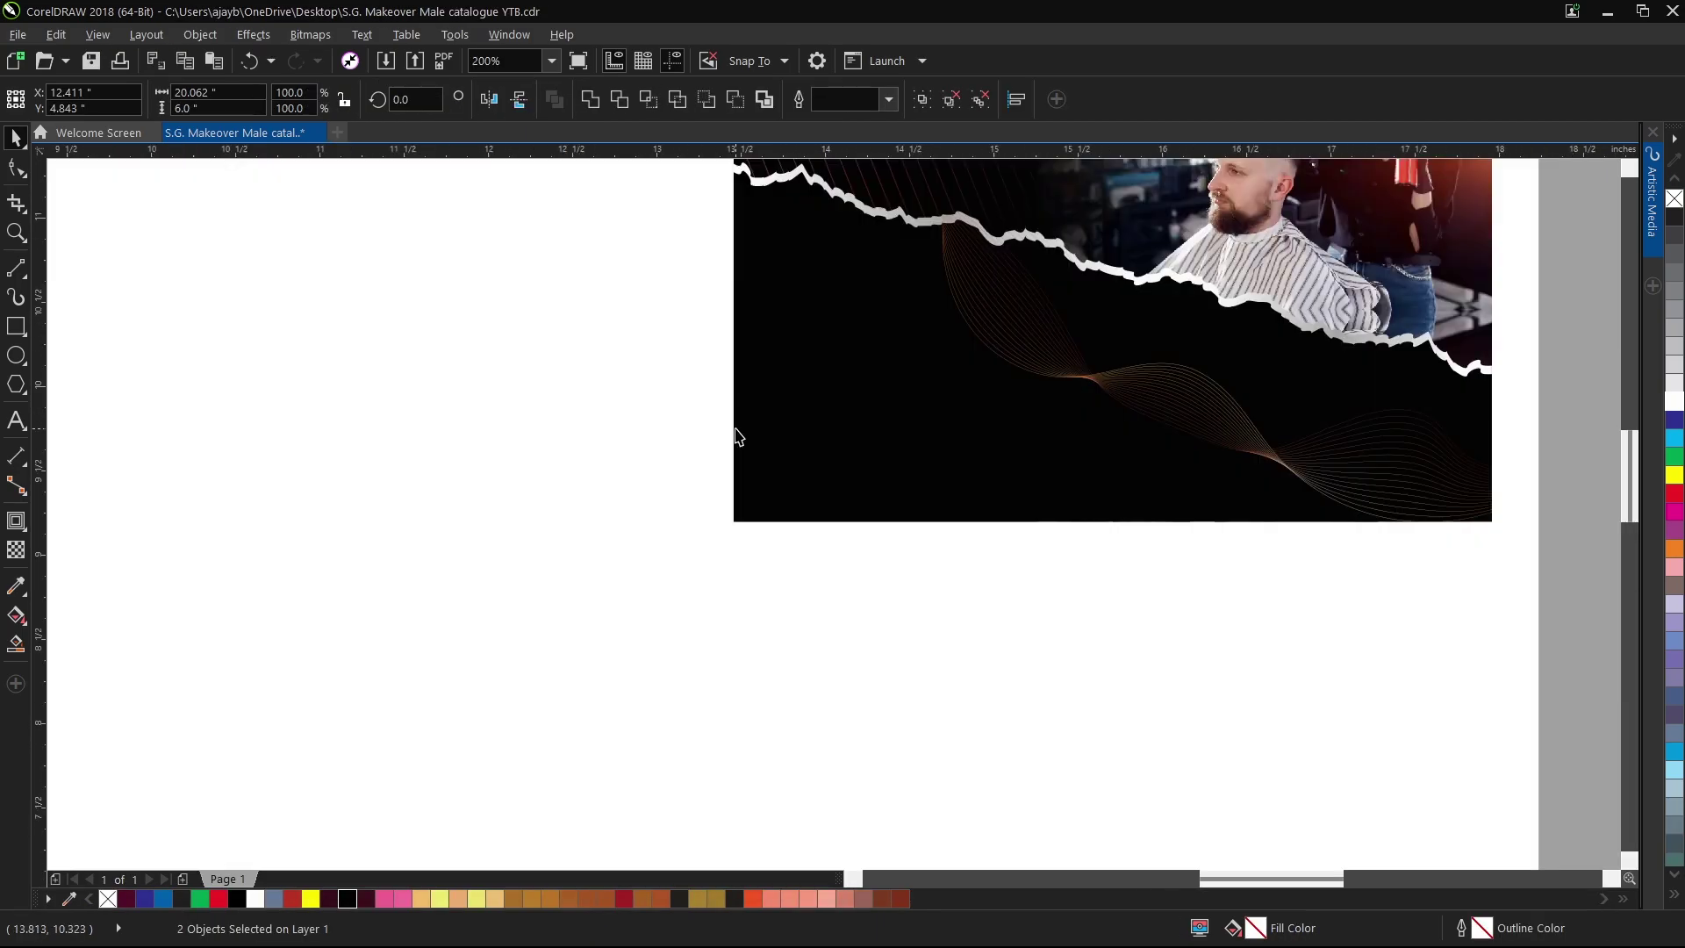
pyautogui.click(741, 756)
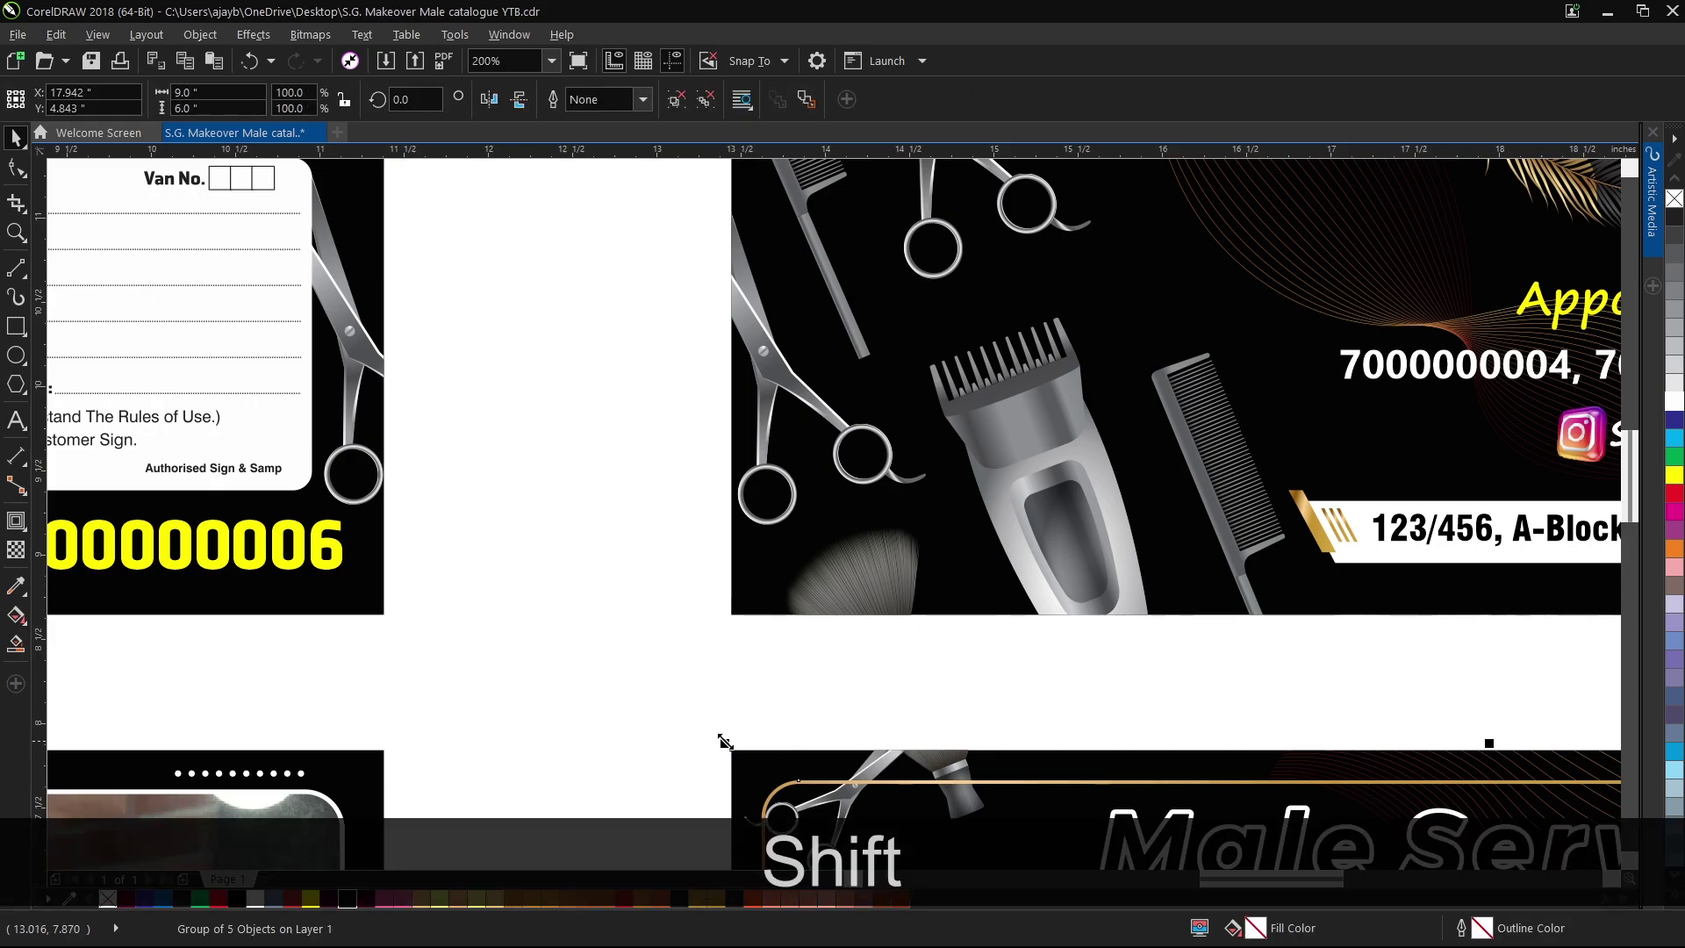
pyautogui.moveTo(737, 751); pyautogui.dragTo(738, 614)
# Align the 20% off photo page's top edge with the top edge of the Male Services page.
pyautogui.keyDown('shift'); pyautogui.click(647, 616); pyautogui.keyUp('shift')
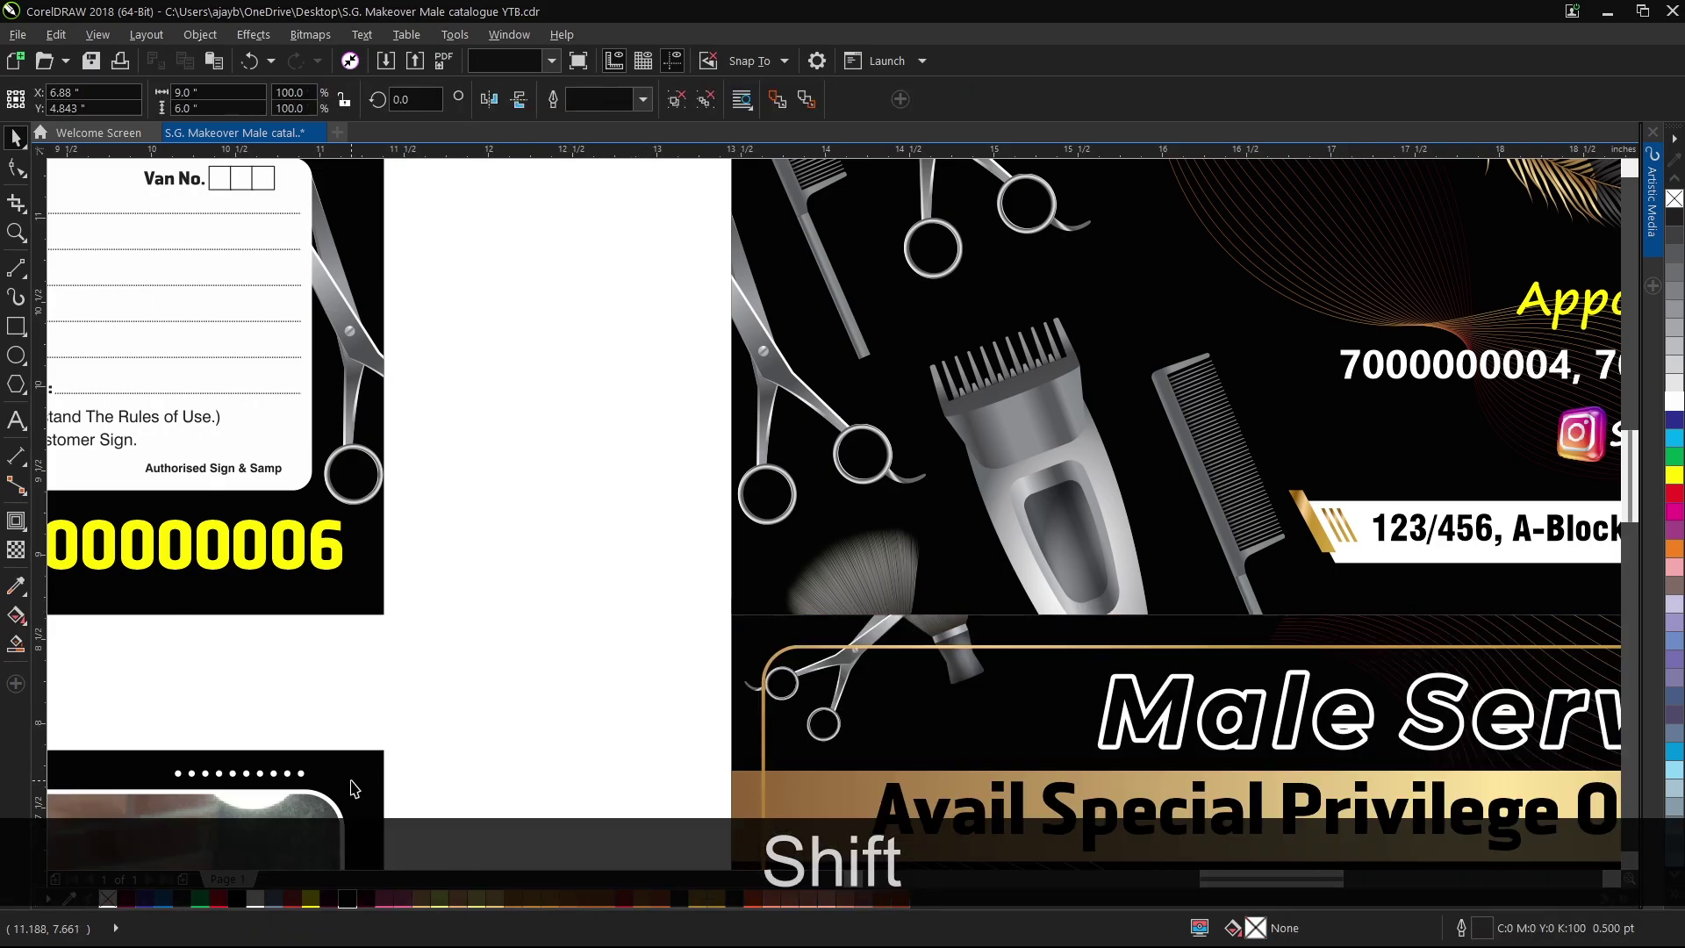
pyautogui.hotkey('shift', 't')
pyautogui.hotkey('shift', 'b')
# Move the FEMALE 40% Off and 20% off photo pages together against the adjoining edges of the S.G. Makeover and Male Services pages.
pyautogui.click(340, 634)
pyautogui.keyDown('shift'); pyautogui.click(386, 605); pyautogui.keyUp('shift')
pyautogui.moveTo(386, 606); pyautogui.dragTo(737, 615)
pyautogui.scroll(-5, 604, 477)
pyautogui.press('Escape')
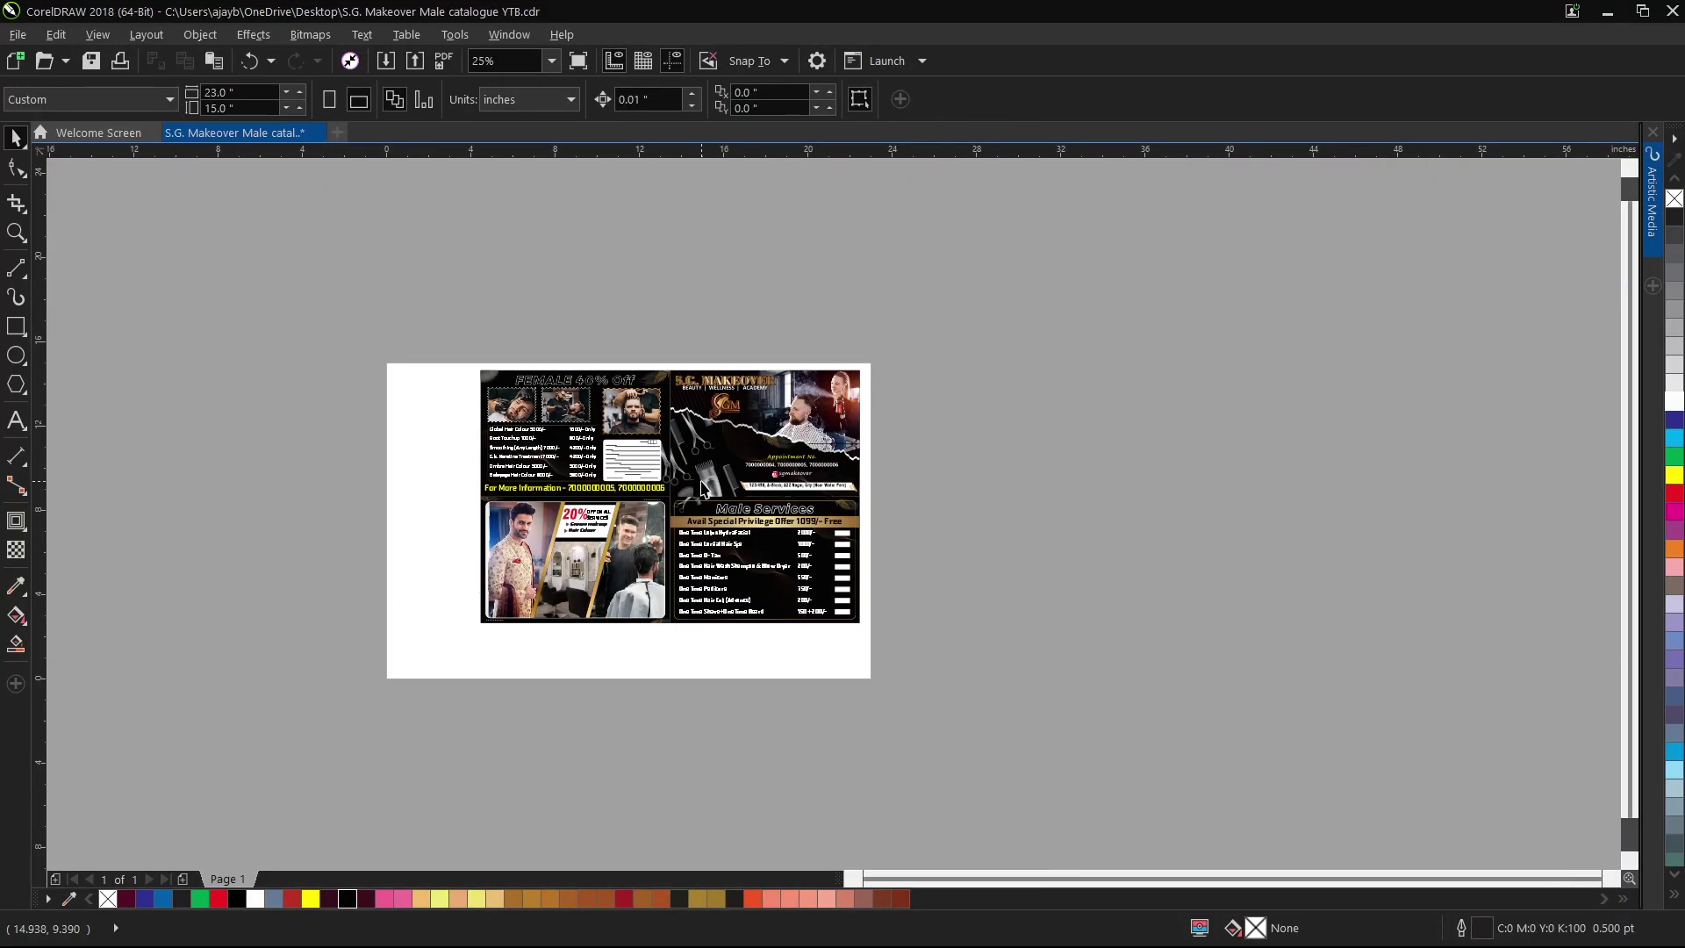
# Group all four catalogue pages and centre the group on the drawing page for a full-screen preview.
pyautogui.hotkey('ctrl', 'a')
pyautogui.hotkey('ctrl', 'g')
pyautogui.press('p')
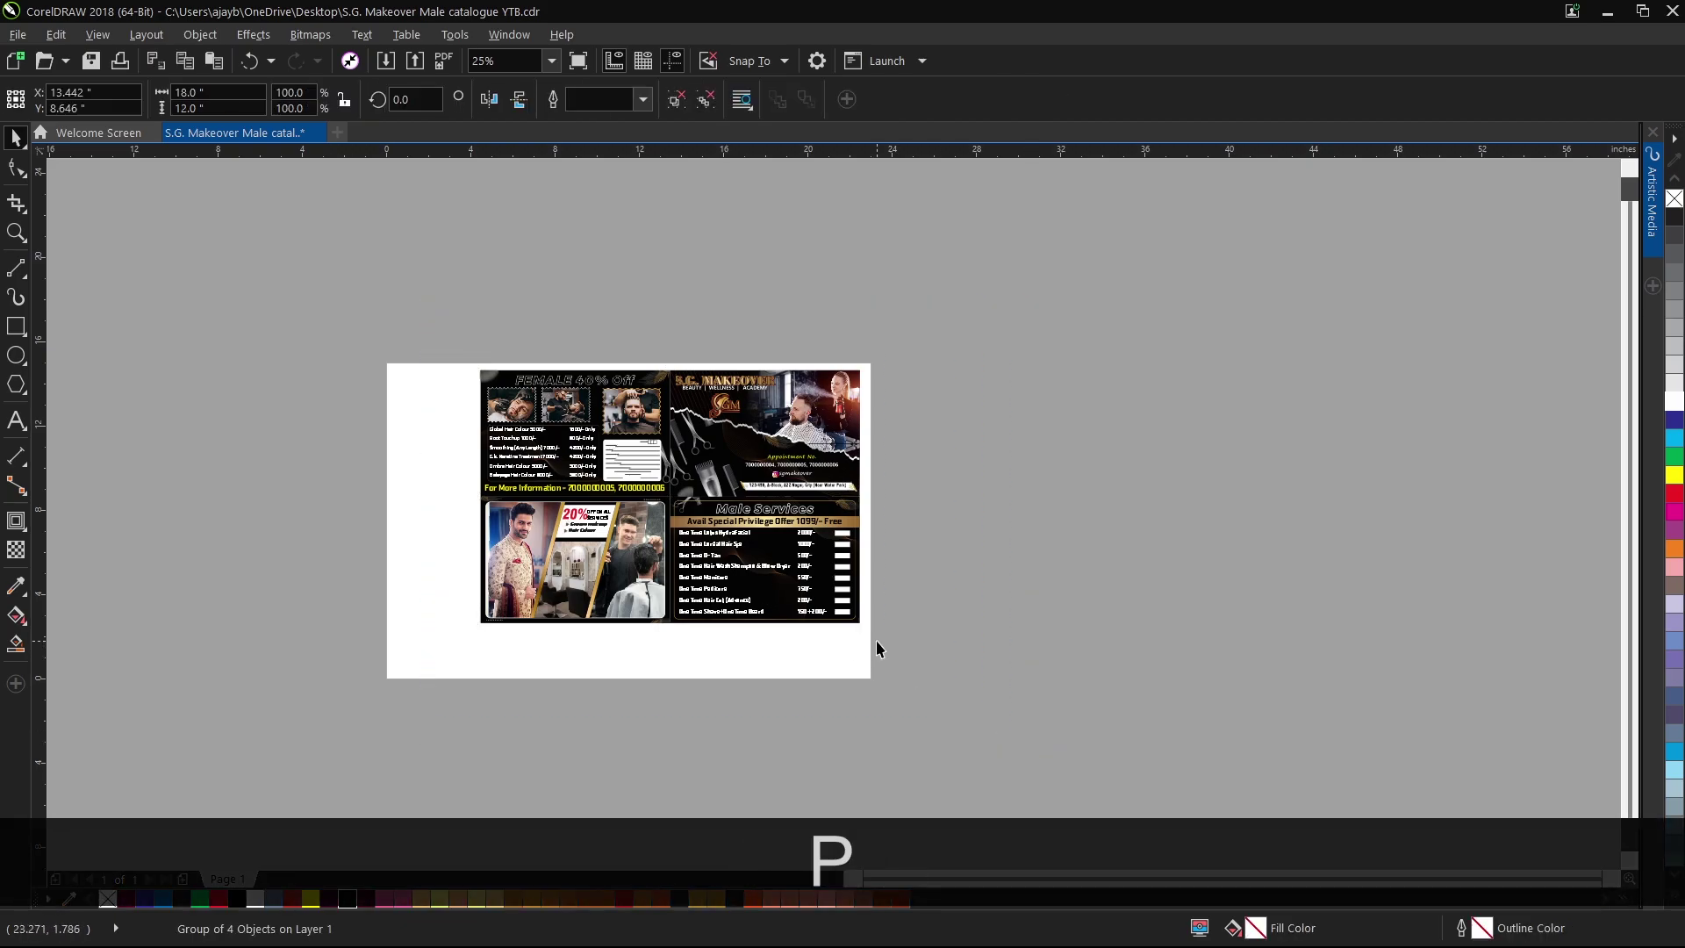
pyautogui.hotkey('shift', 'F2')
pyautogui.press('F9')
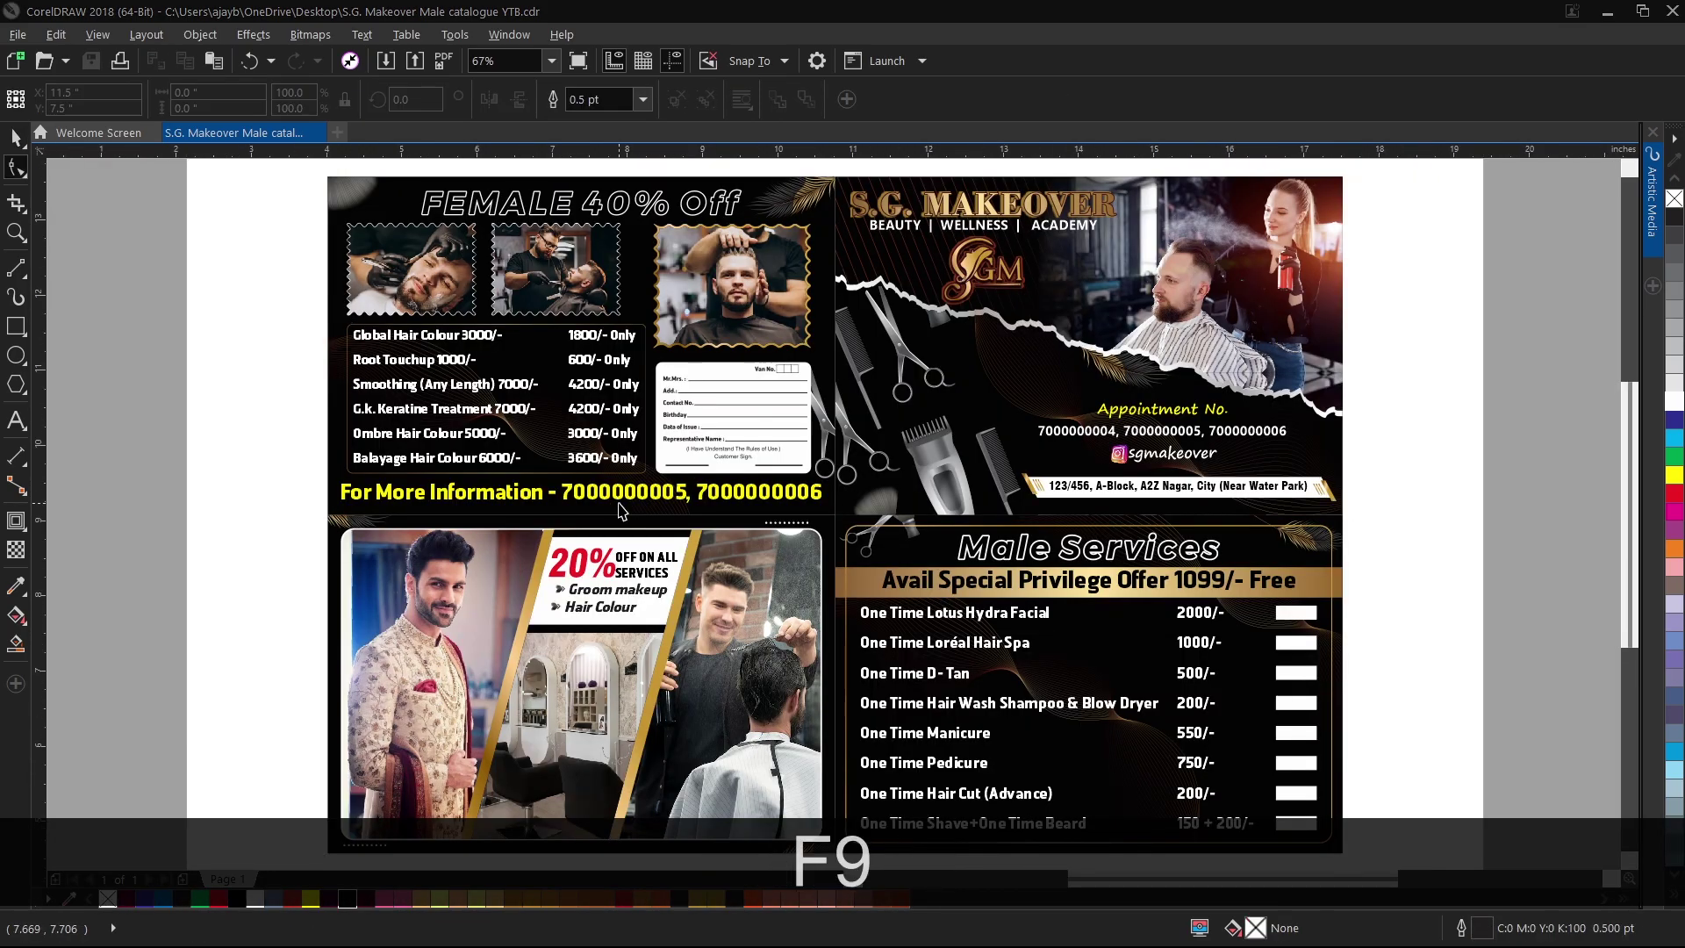